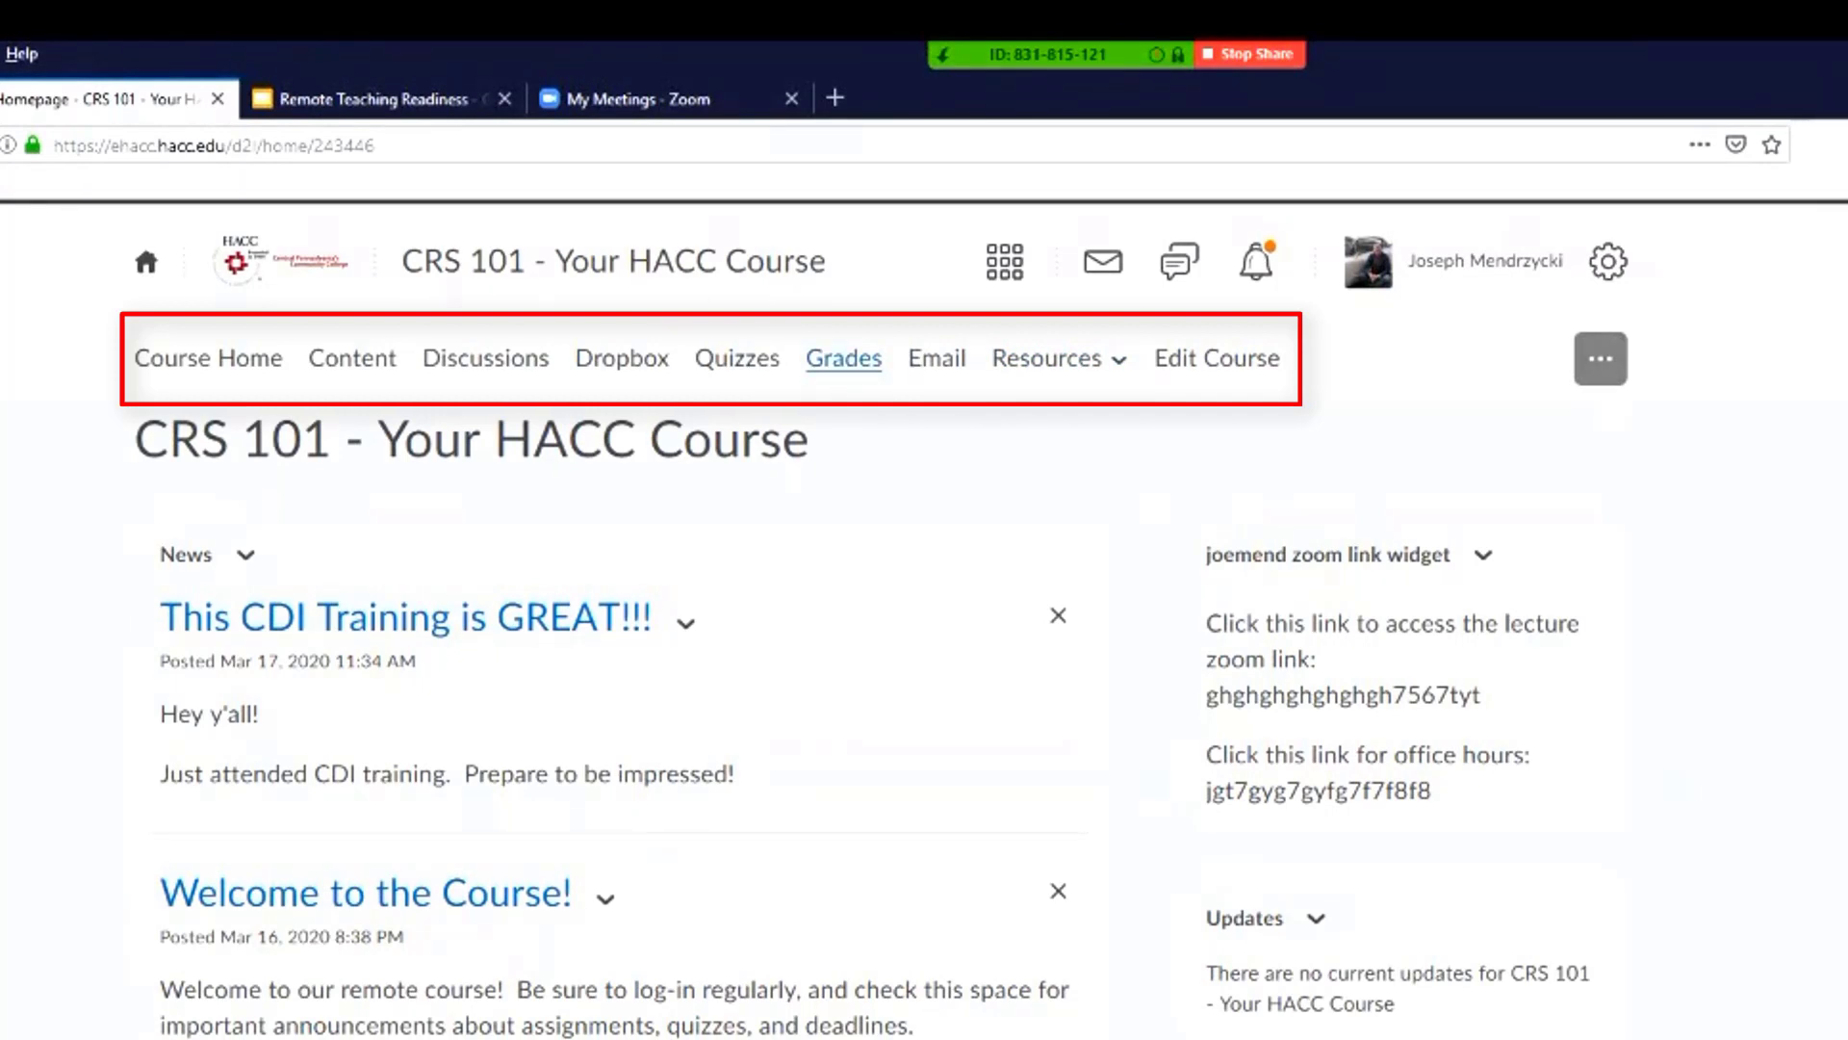
Open the Grades Setup Wizard from the course administration page, review the current grade book settings, and start the wizard
left_click(1217, 358)
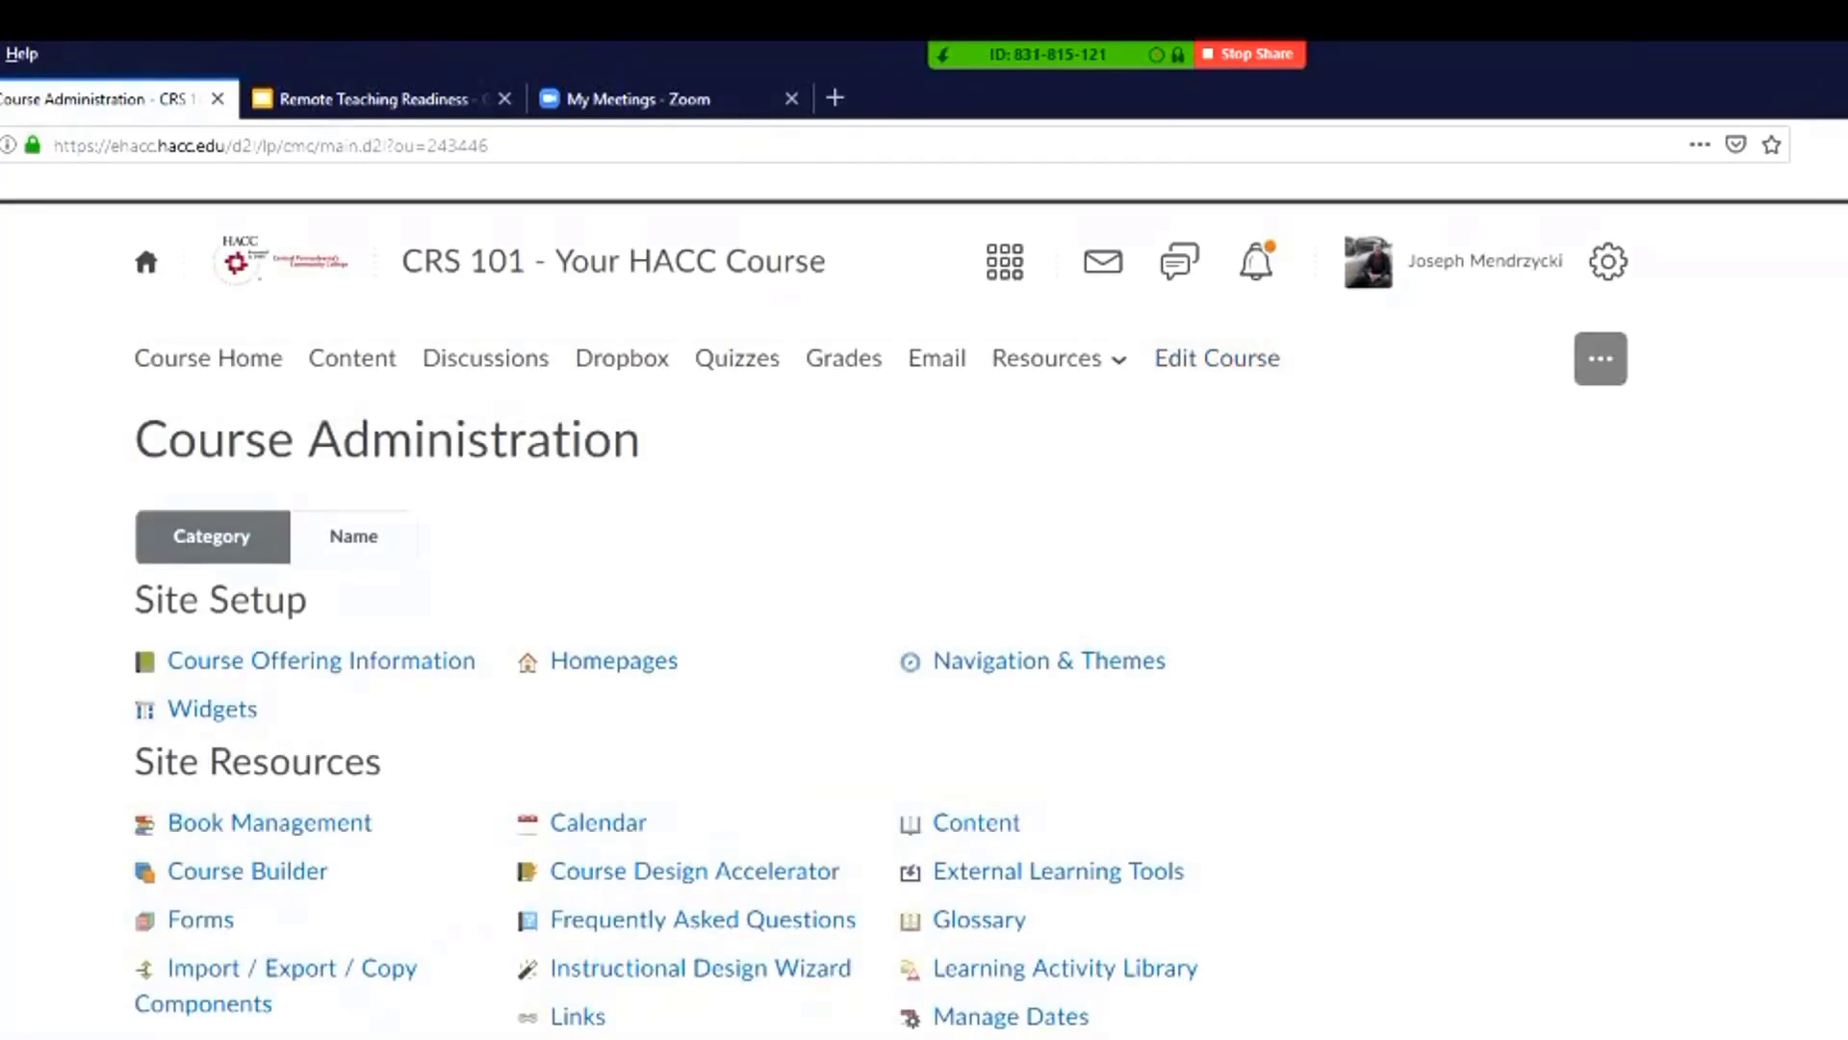
scroll(881, 616, "down", 5)
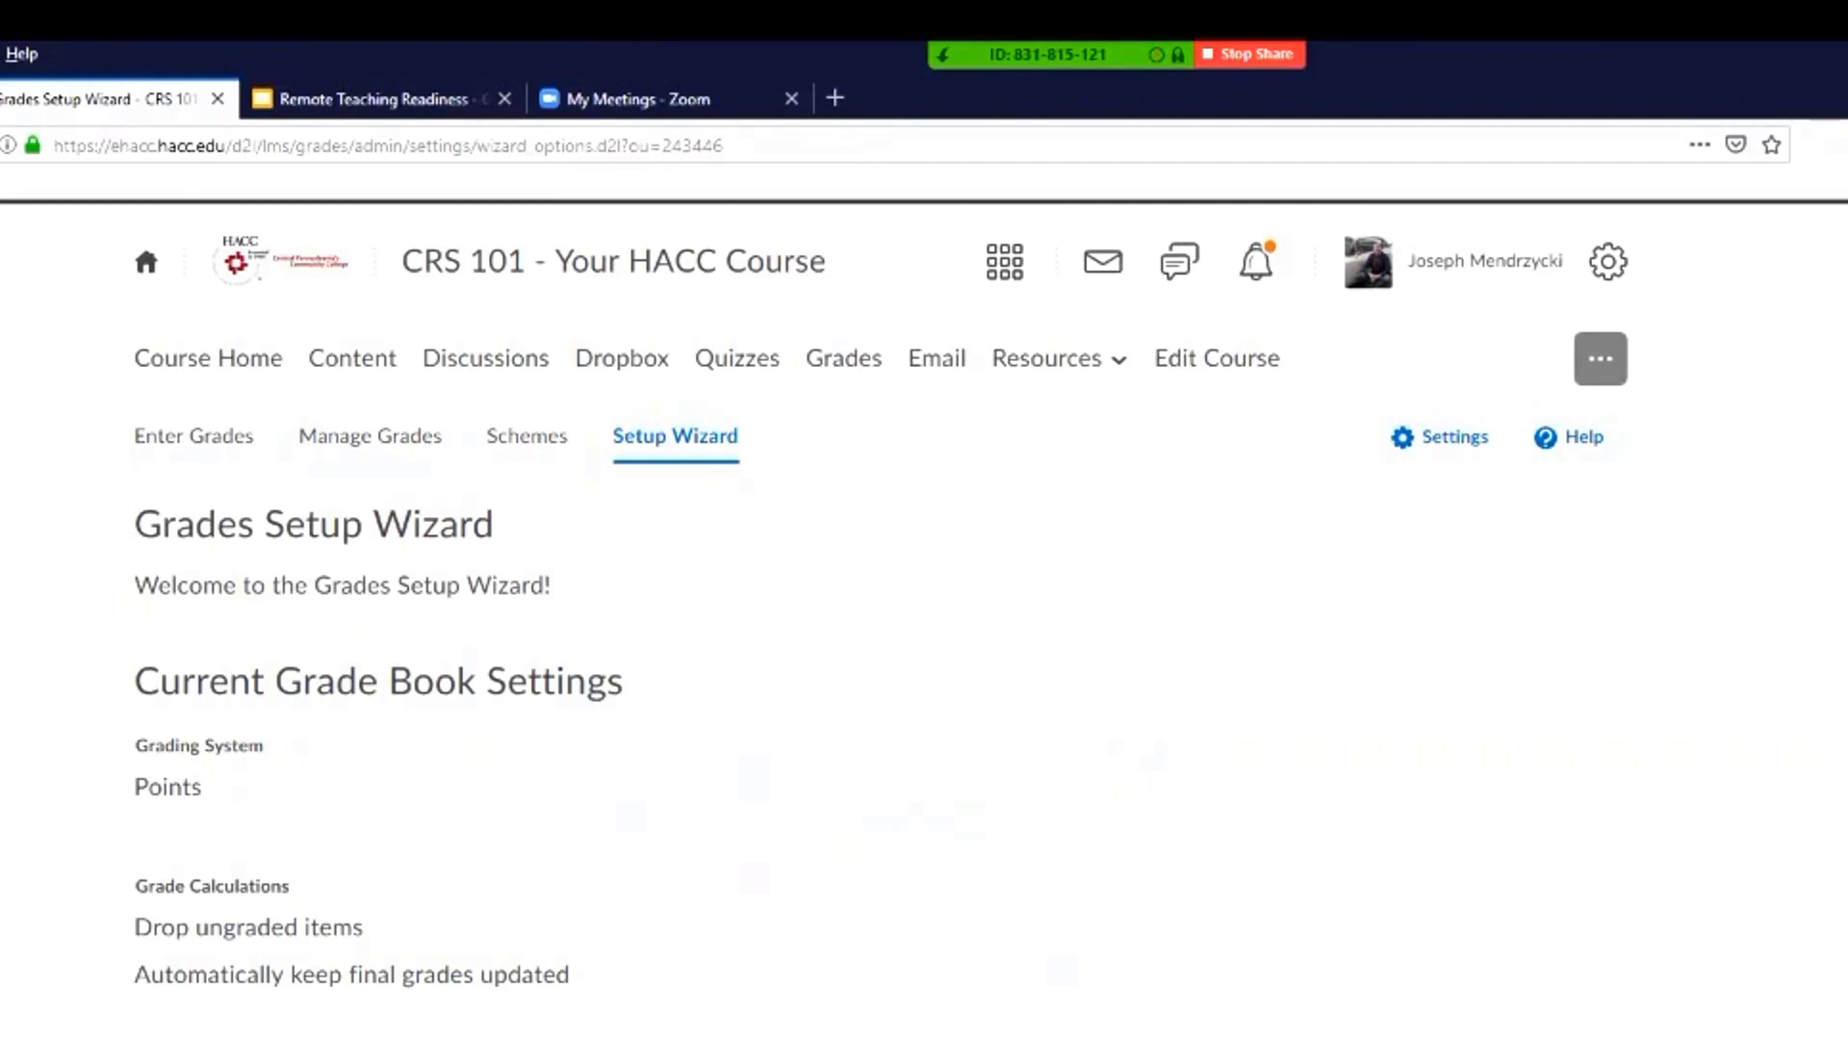
scroll(924, 592, "down", 4)
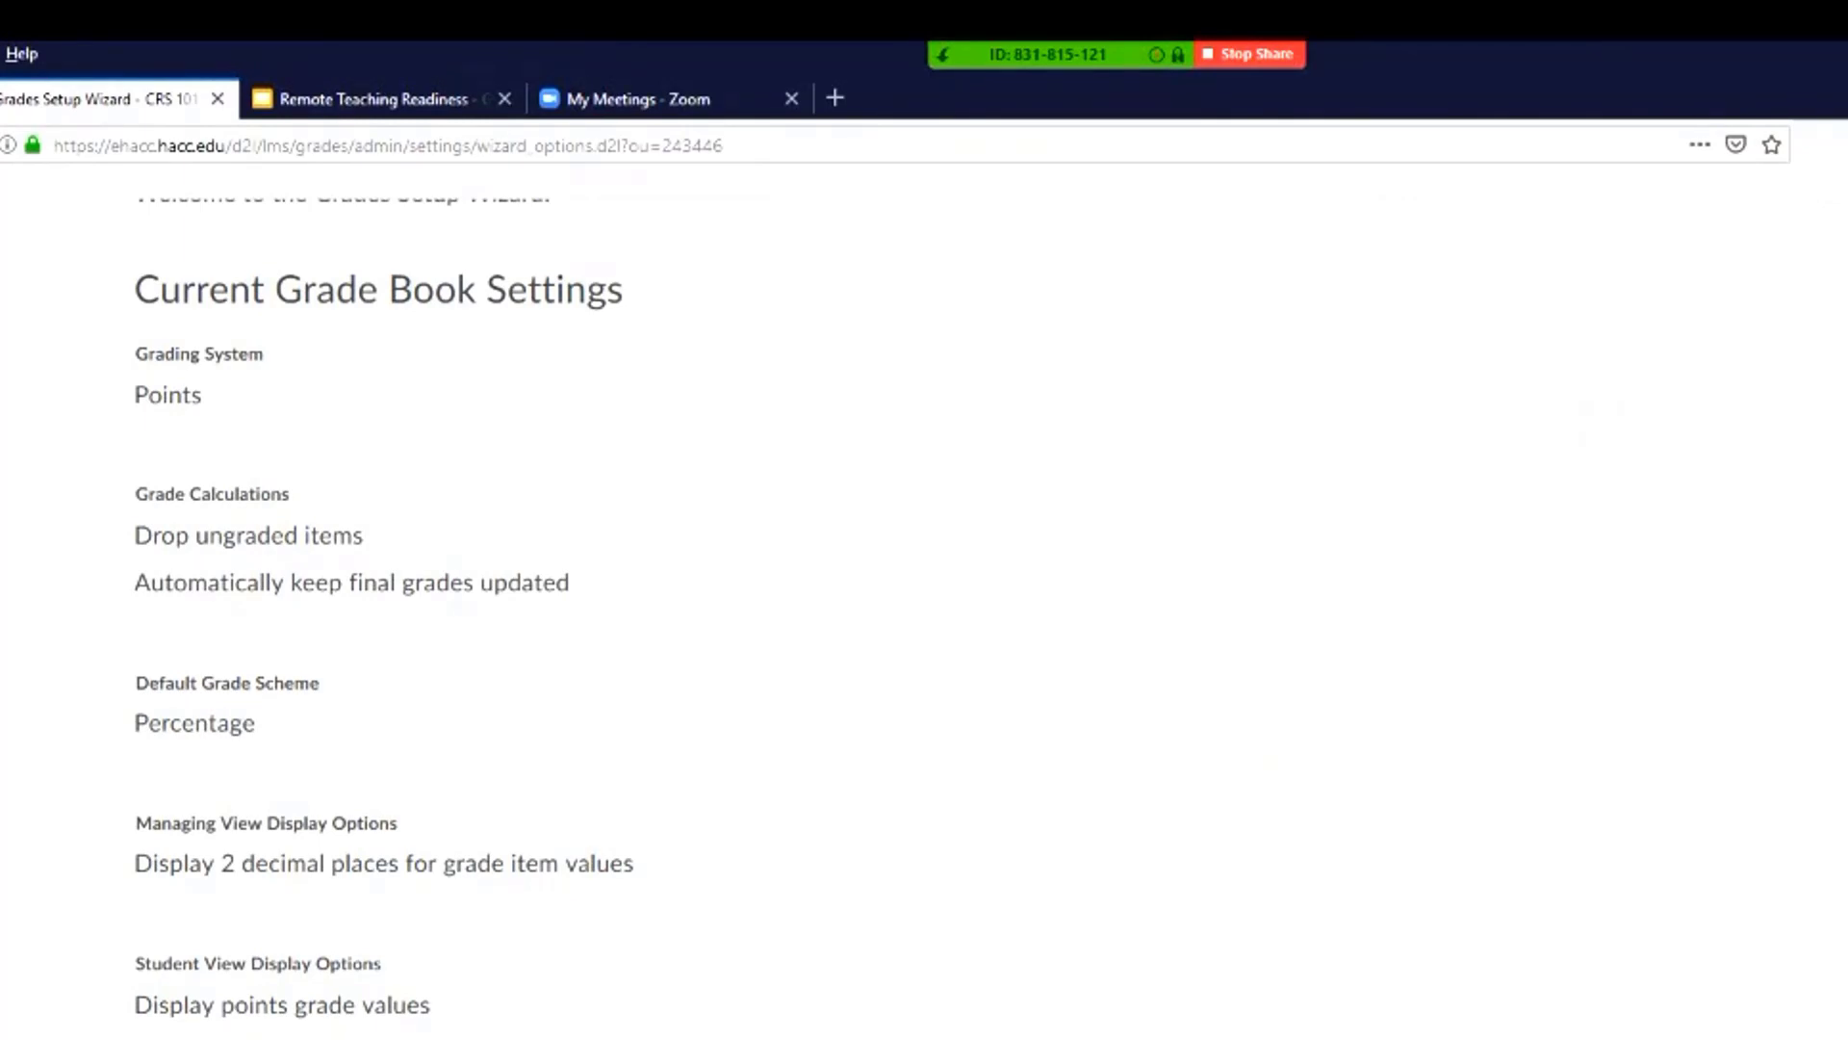
scroll(924, 597, "up", 4)
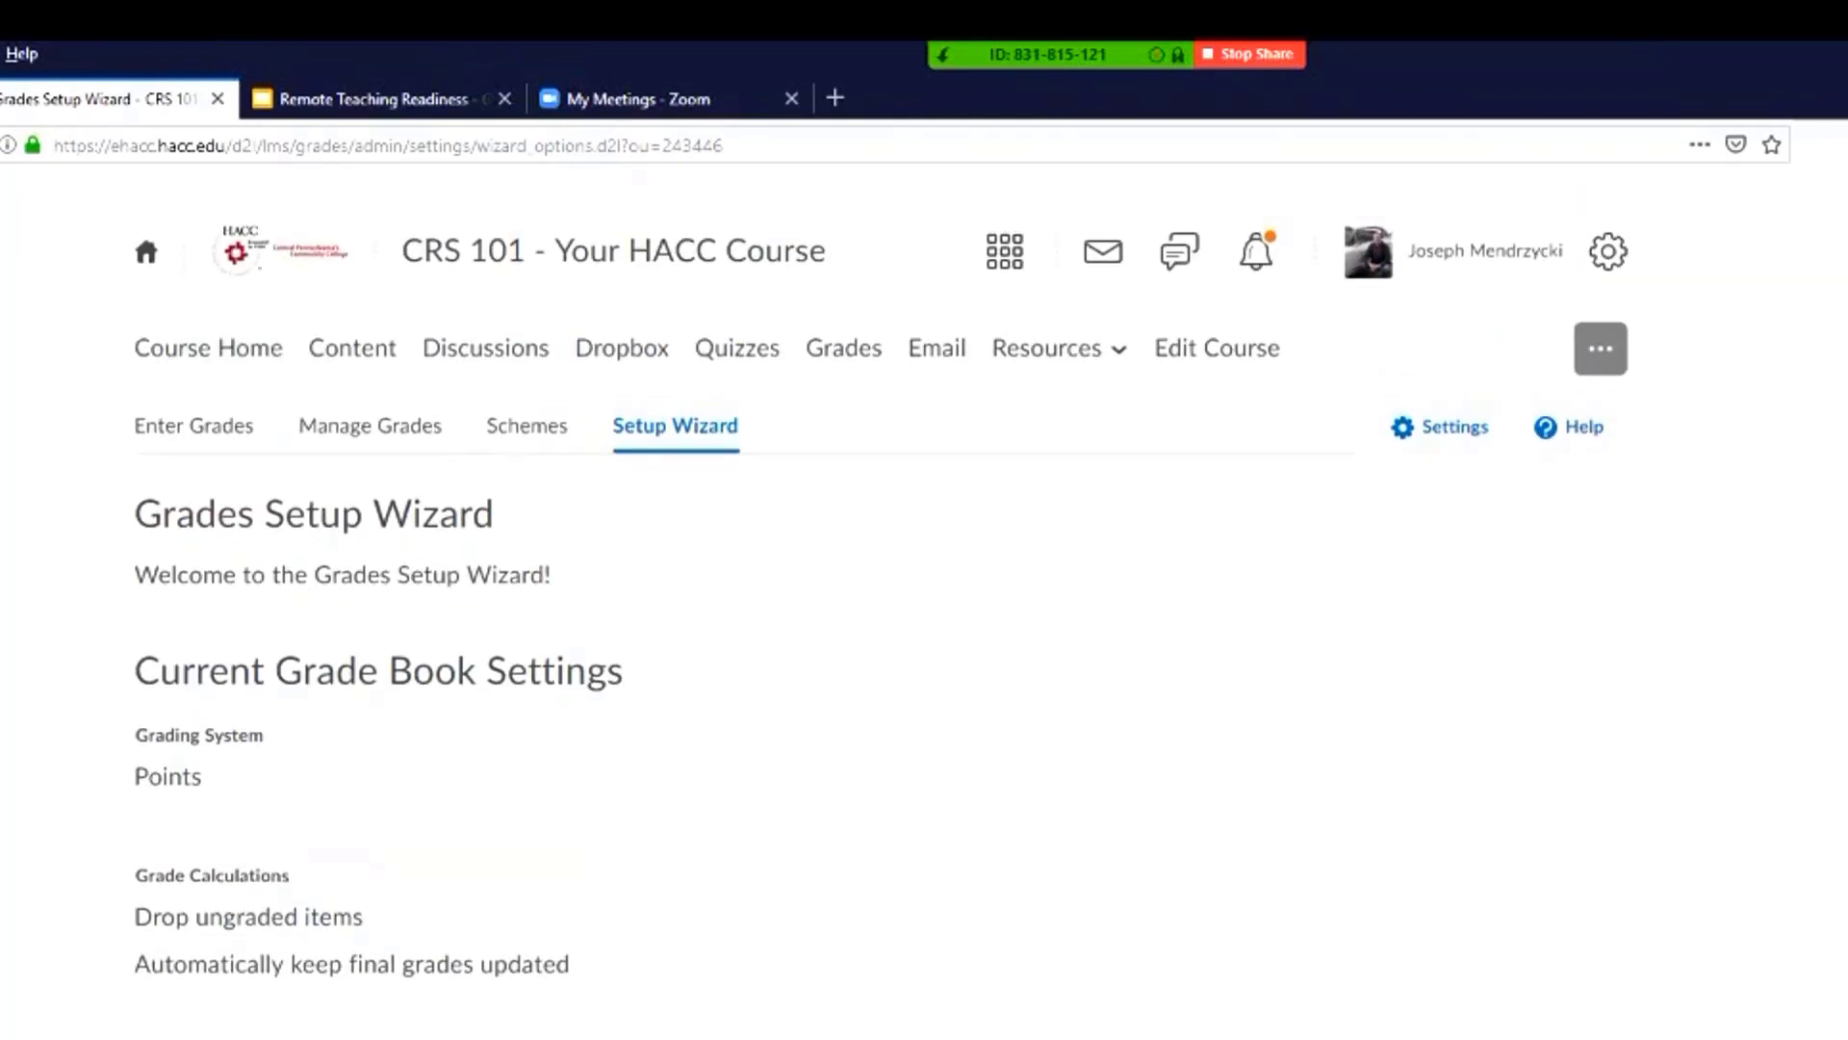
scroll(924, 597, "down", 5)
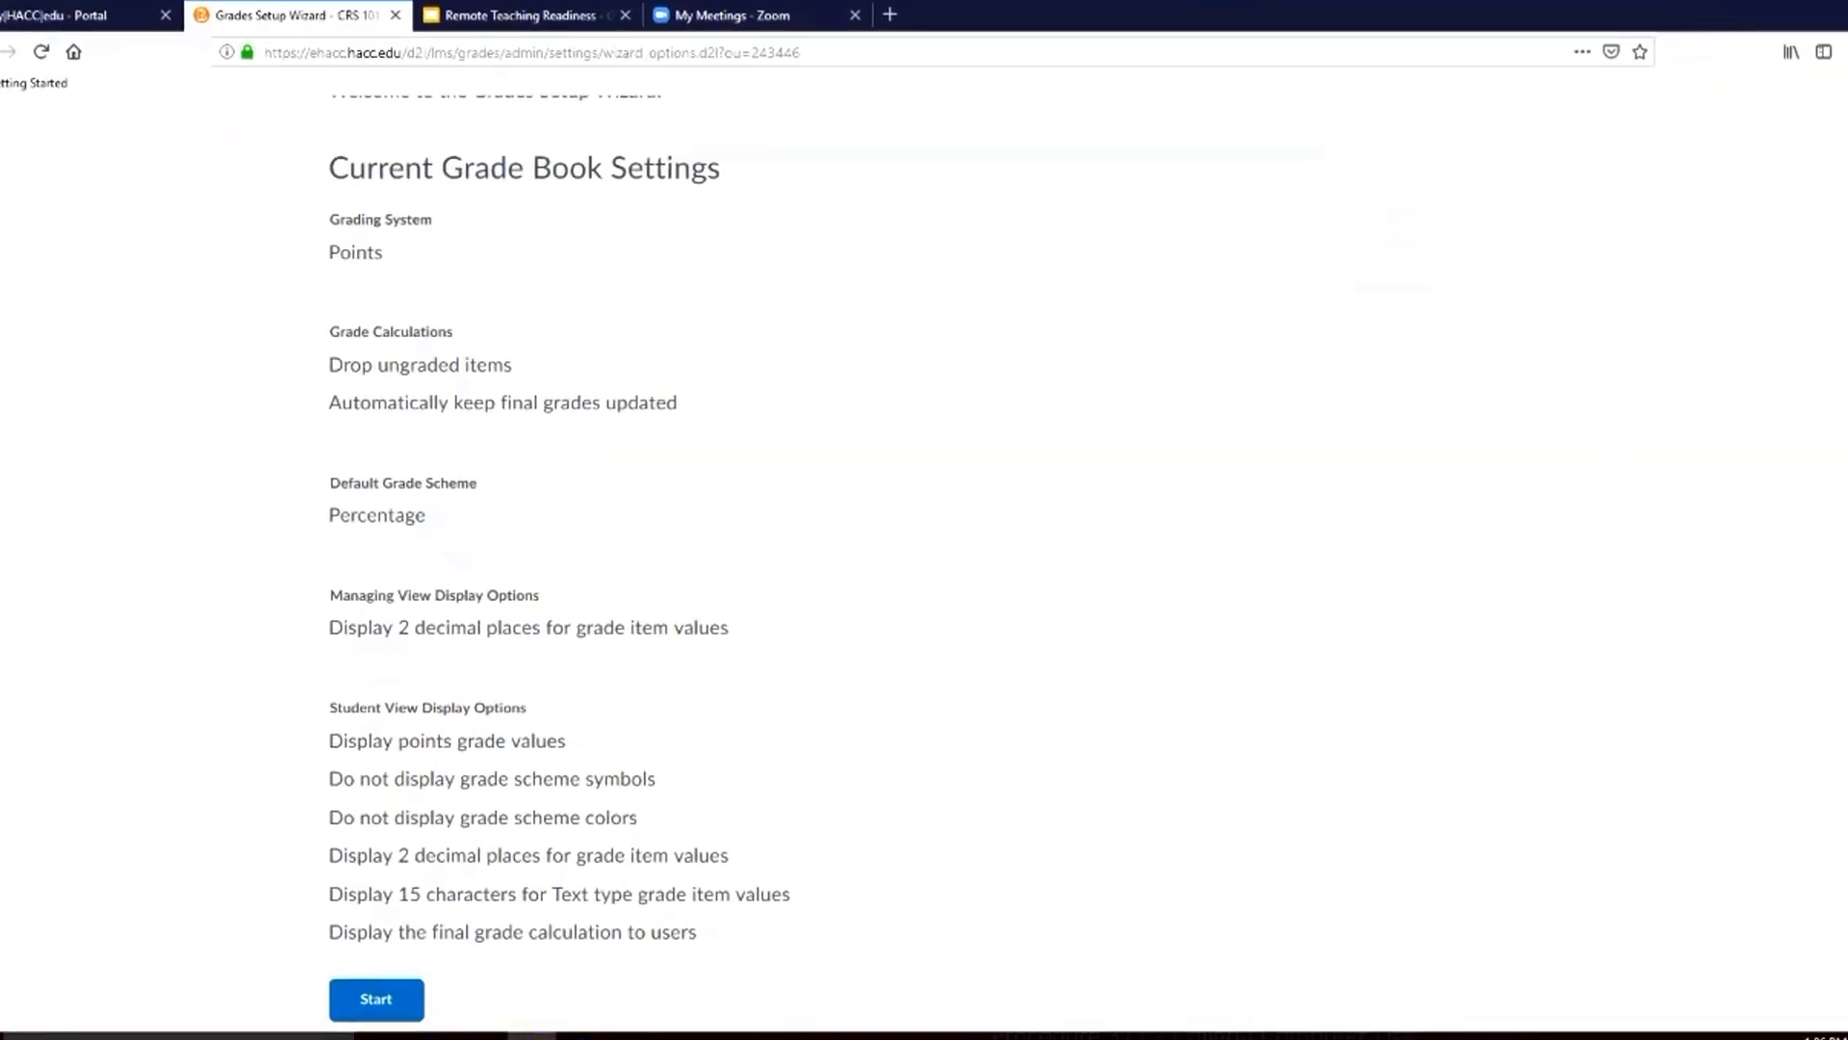
left_click(280, 993)
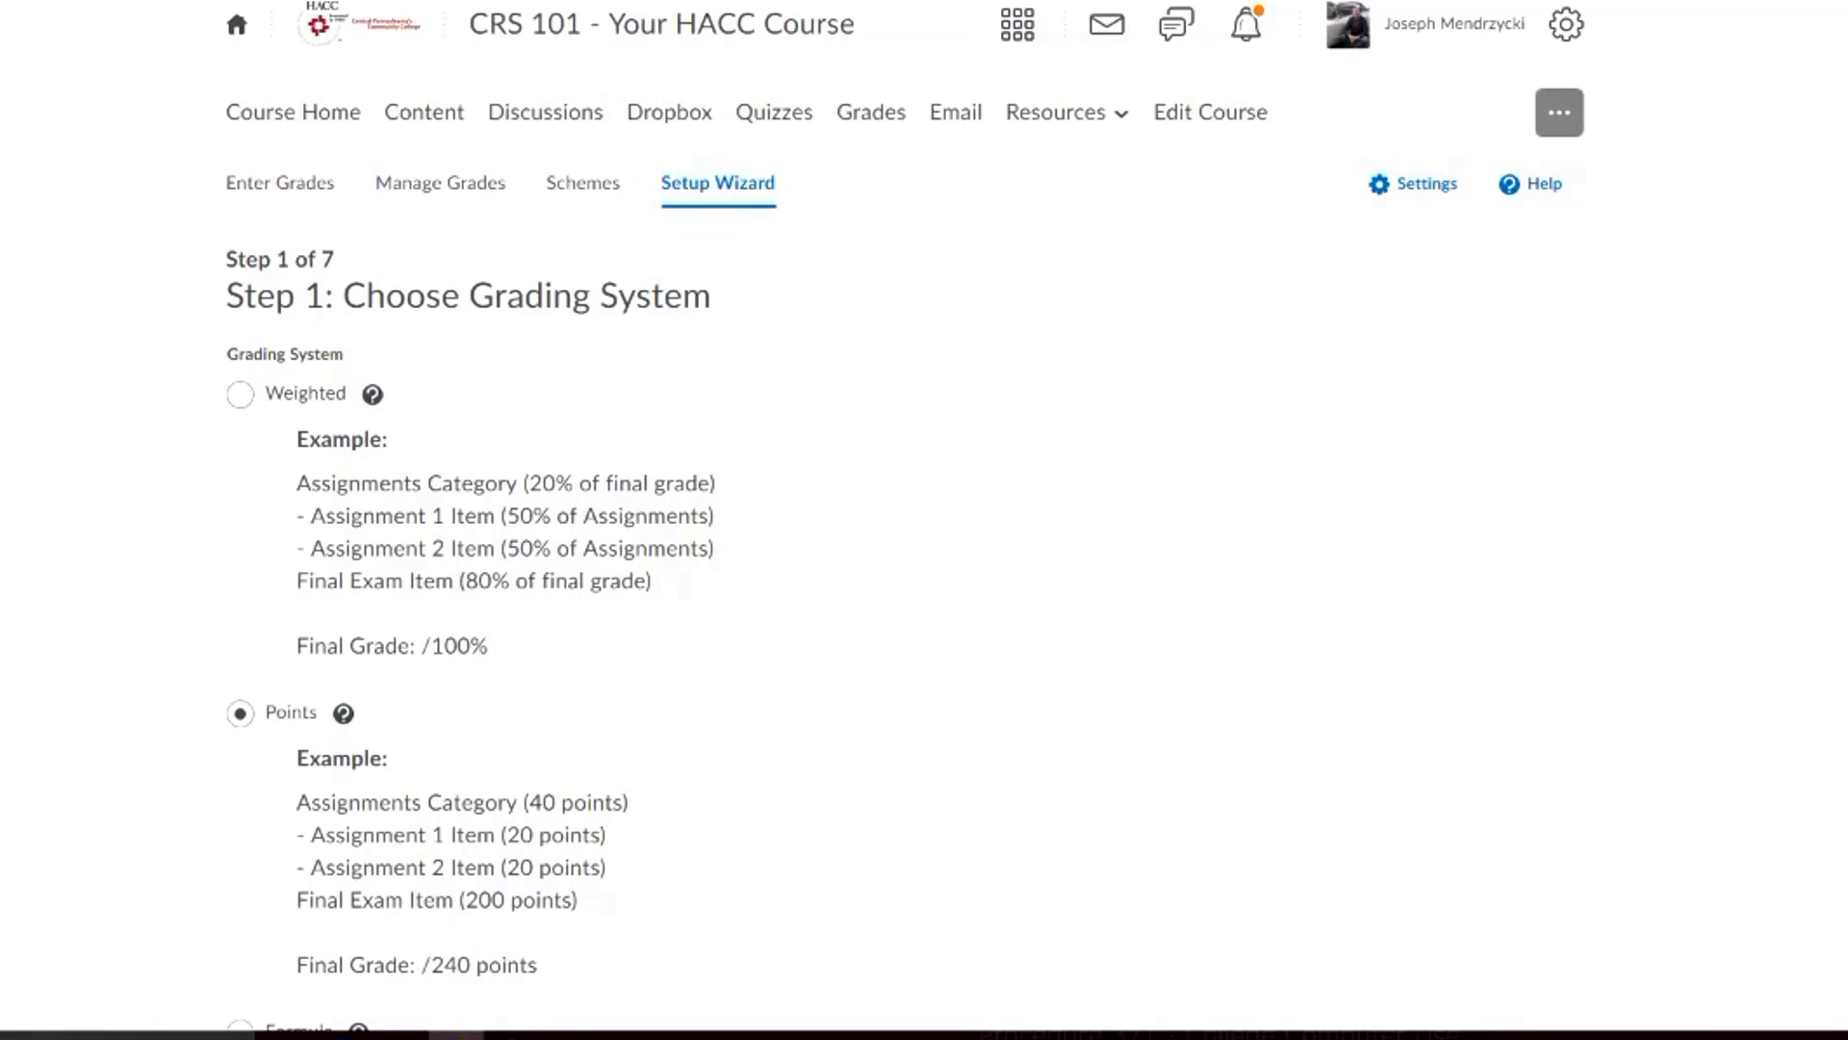
Keep Points as the grading system and continue to the final grade release settings
scroll(905, 519, "down", 1)
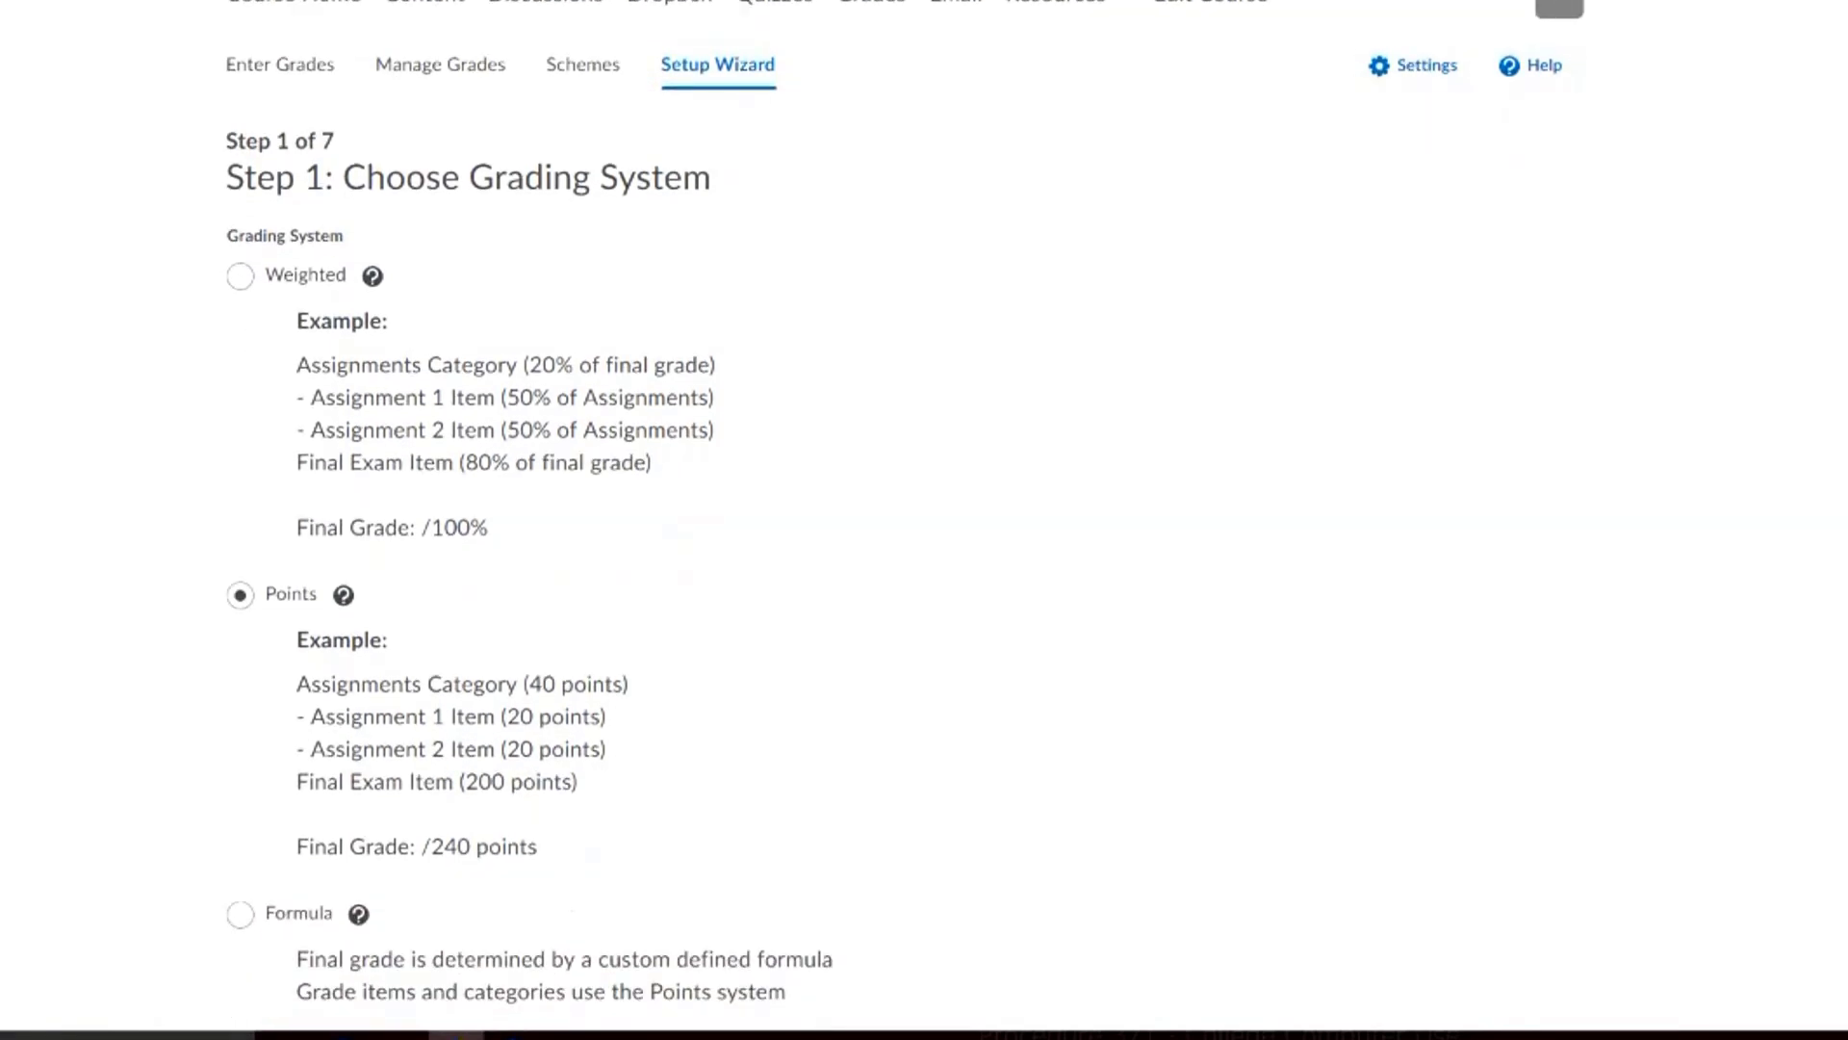
scroll(905, 519, "down", 1)
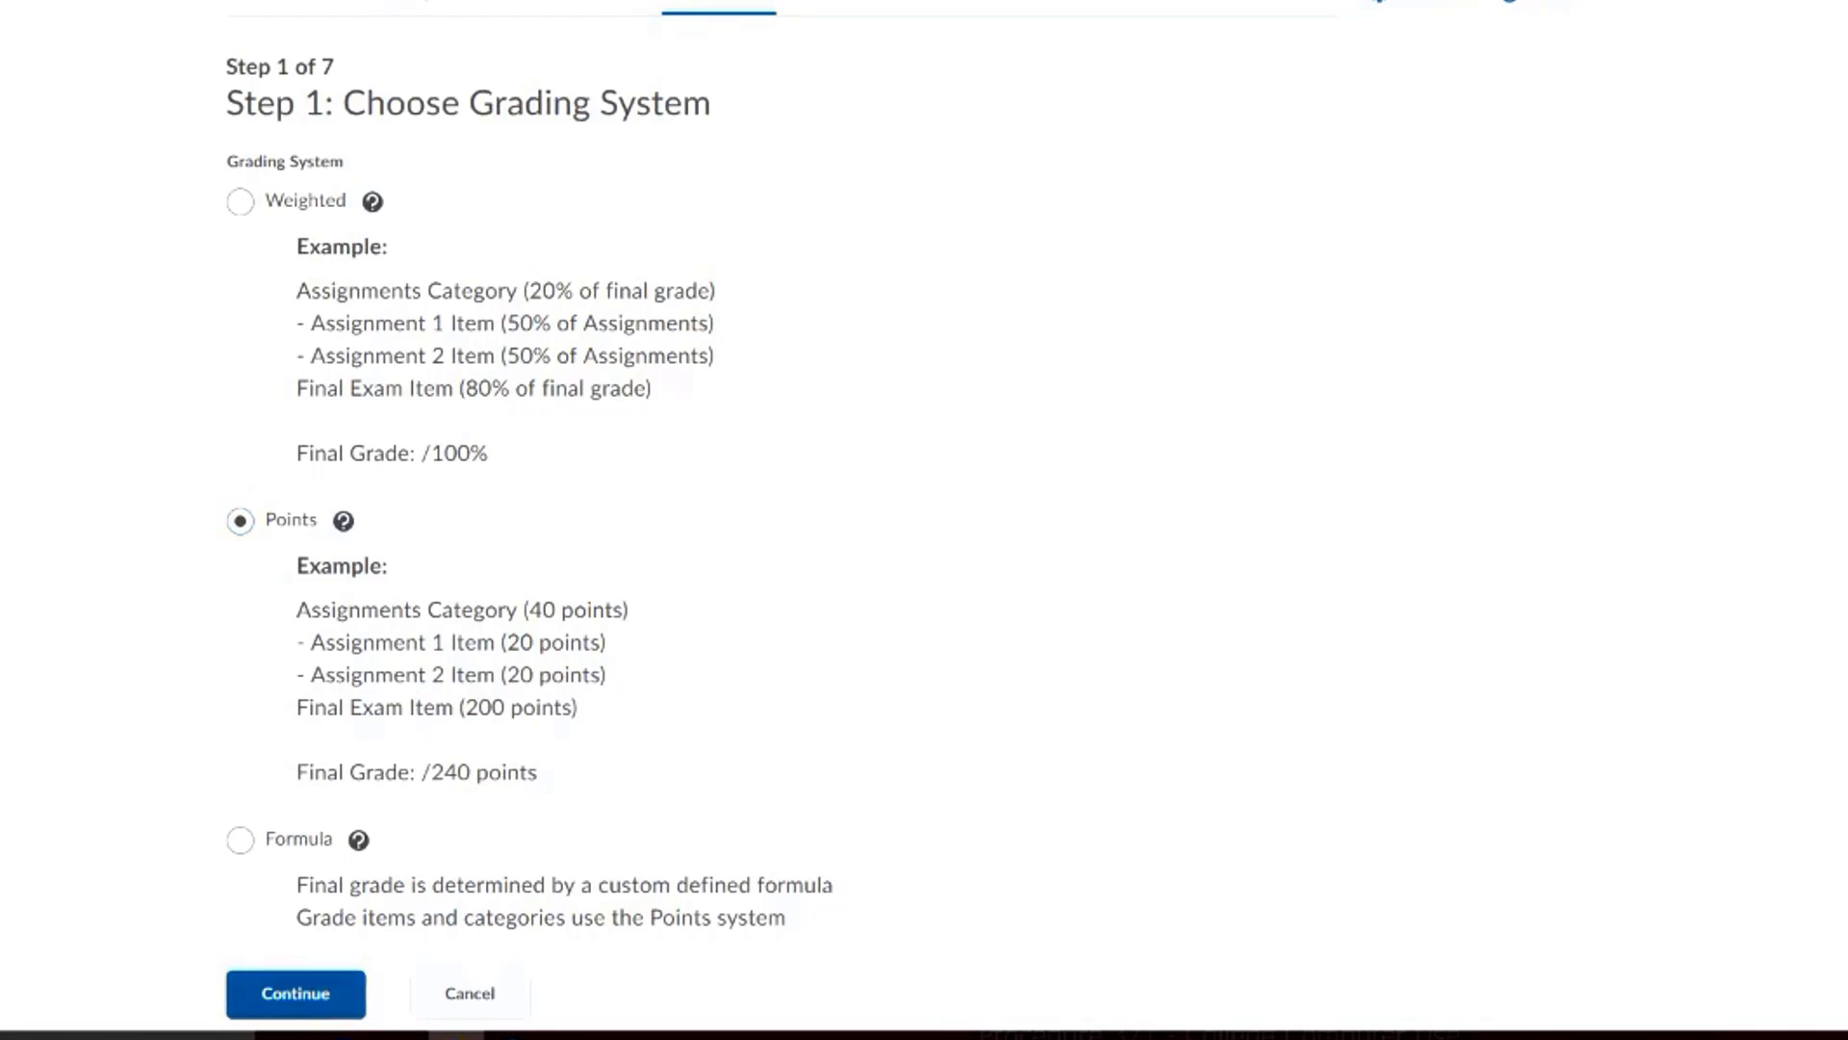
left_click(295, 994)
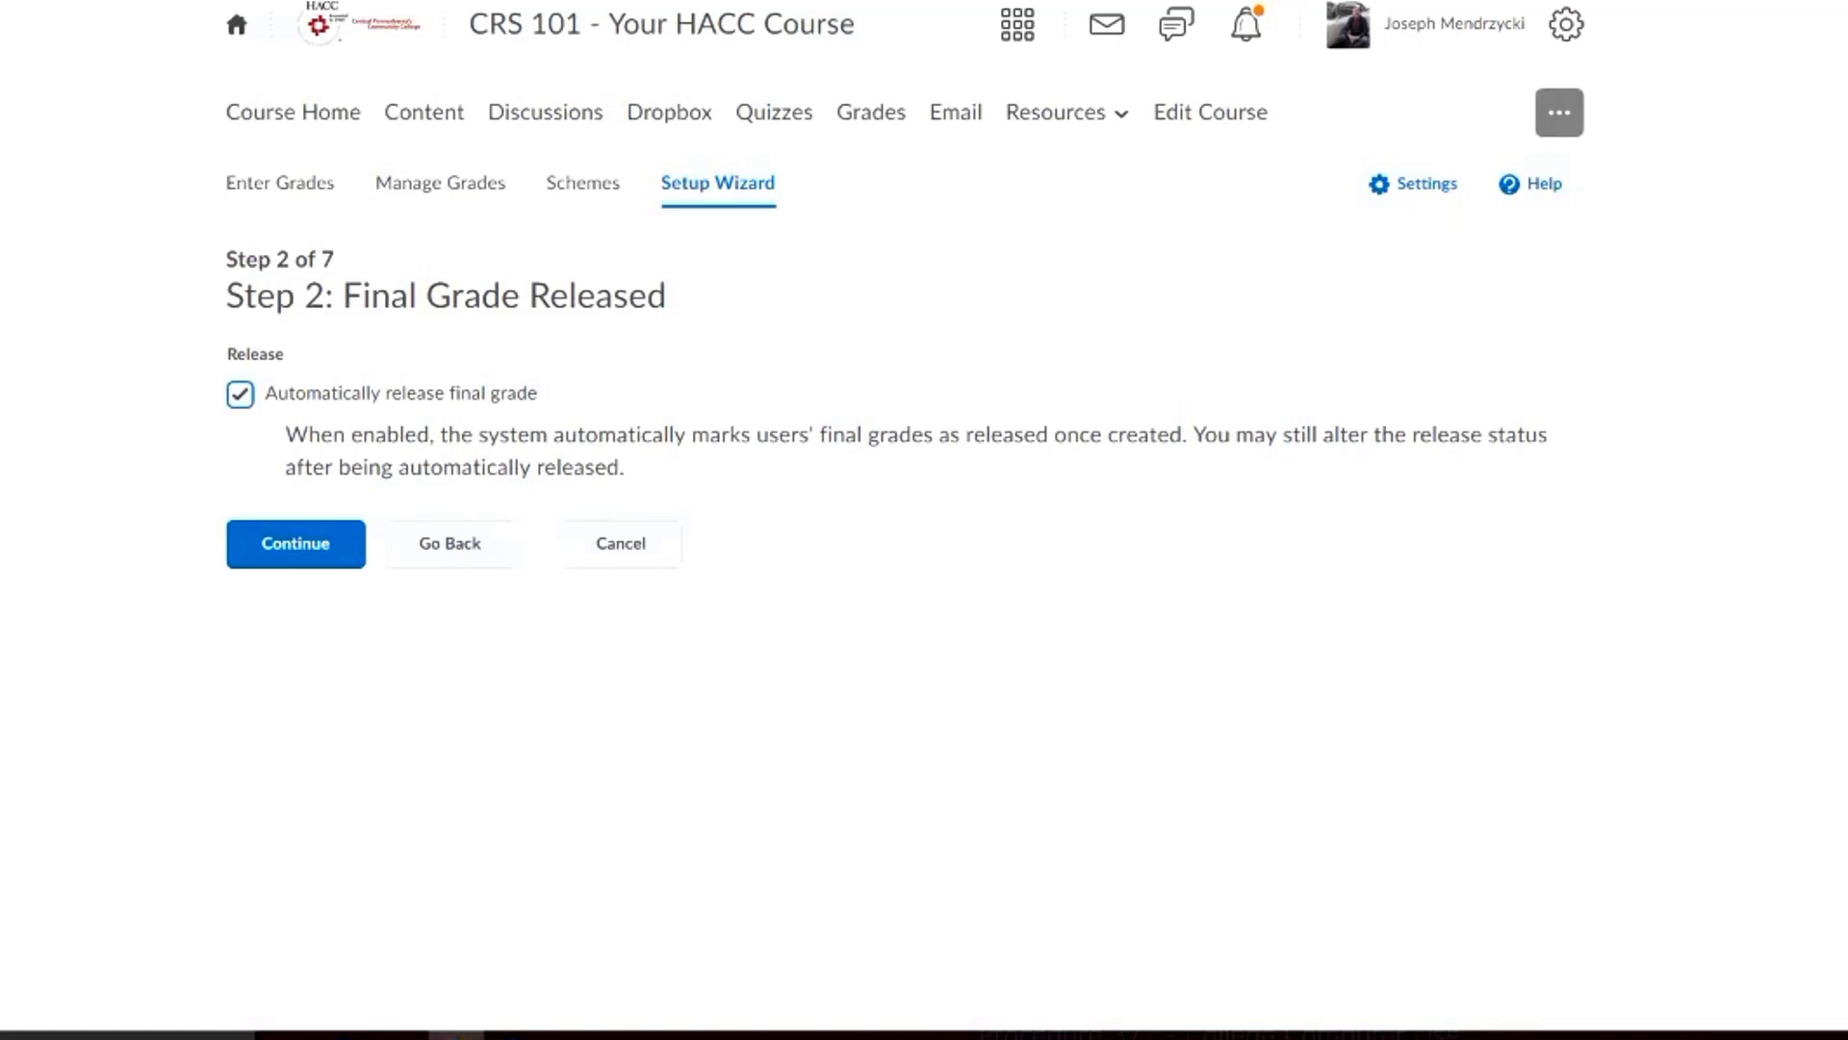
Leave automatic release of the final grade enabled and continue to the grade calculations
left_click(239, 393)
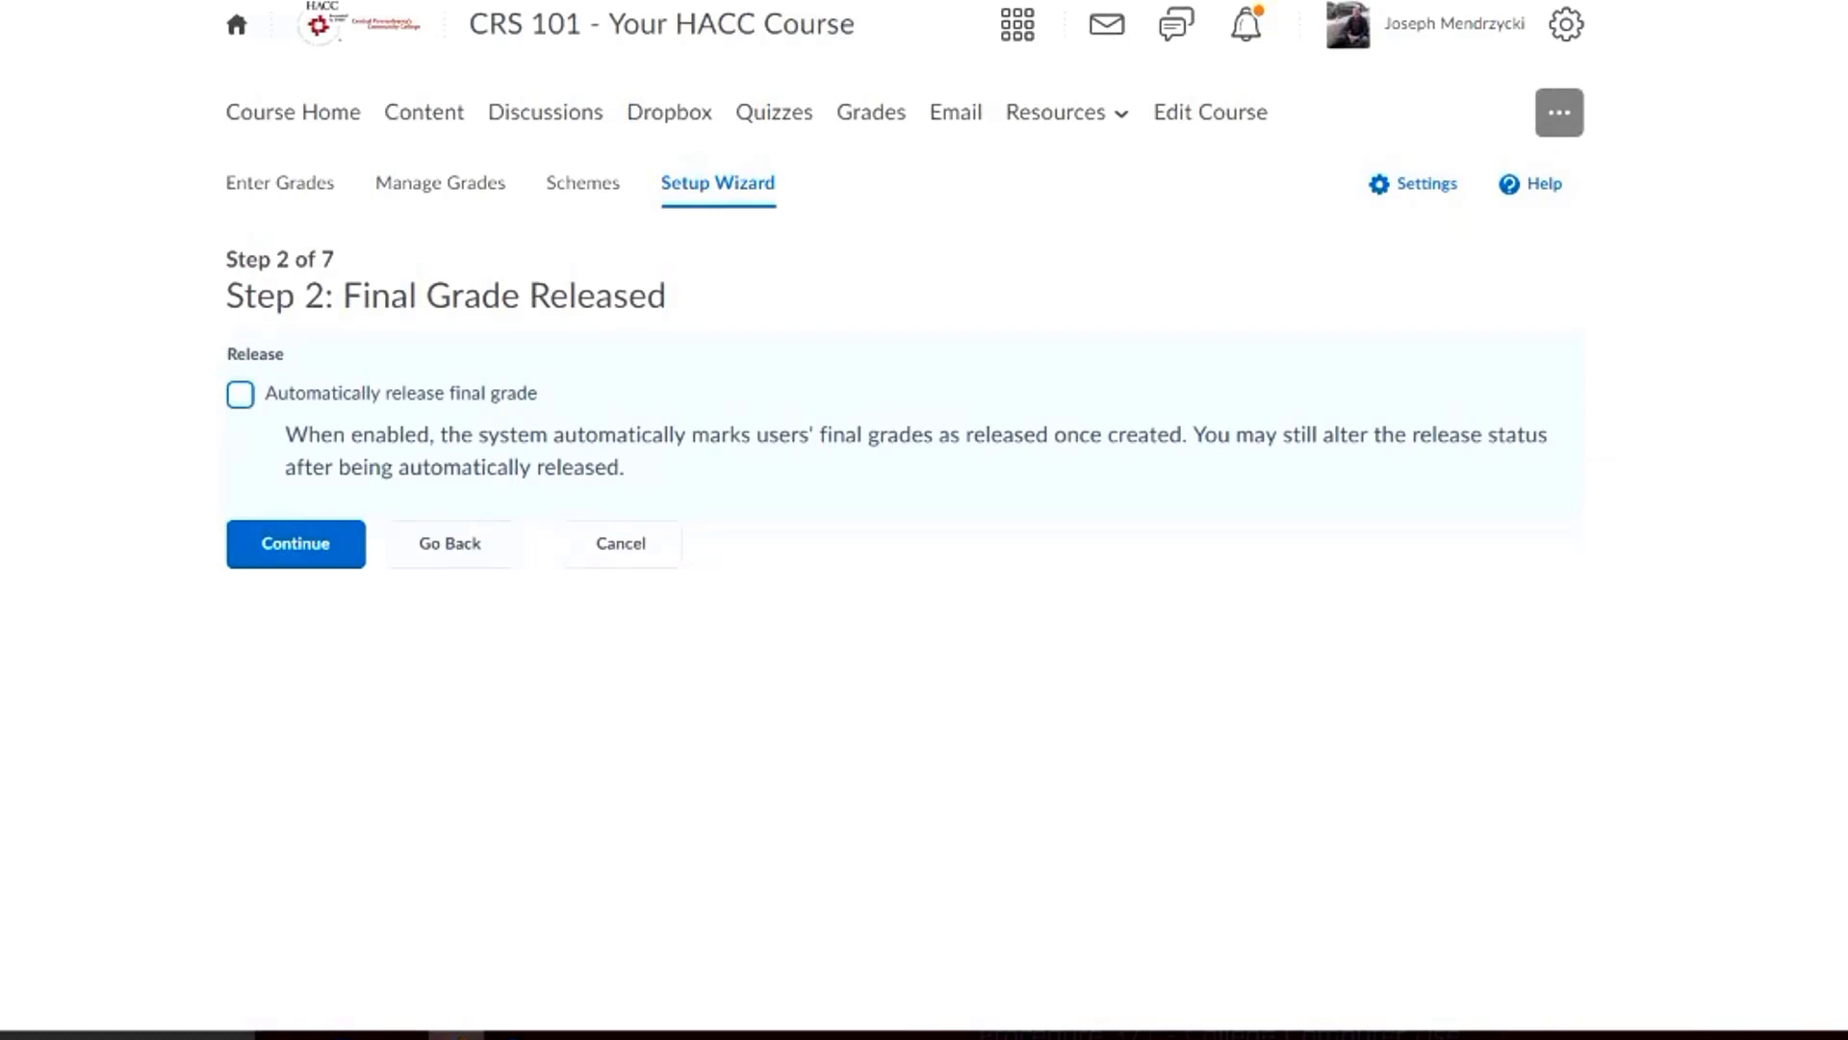
left_click(240, 395)
key("Tab")
key("Return")
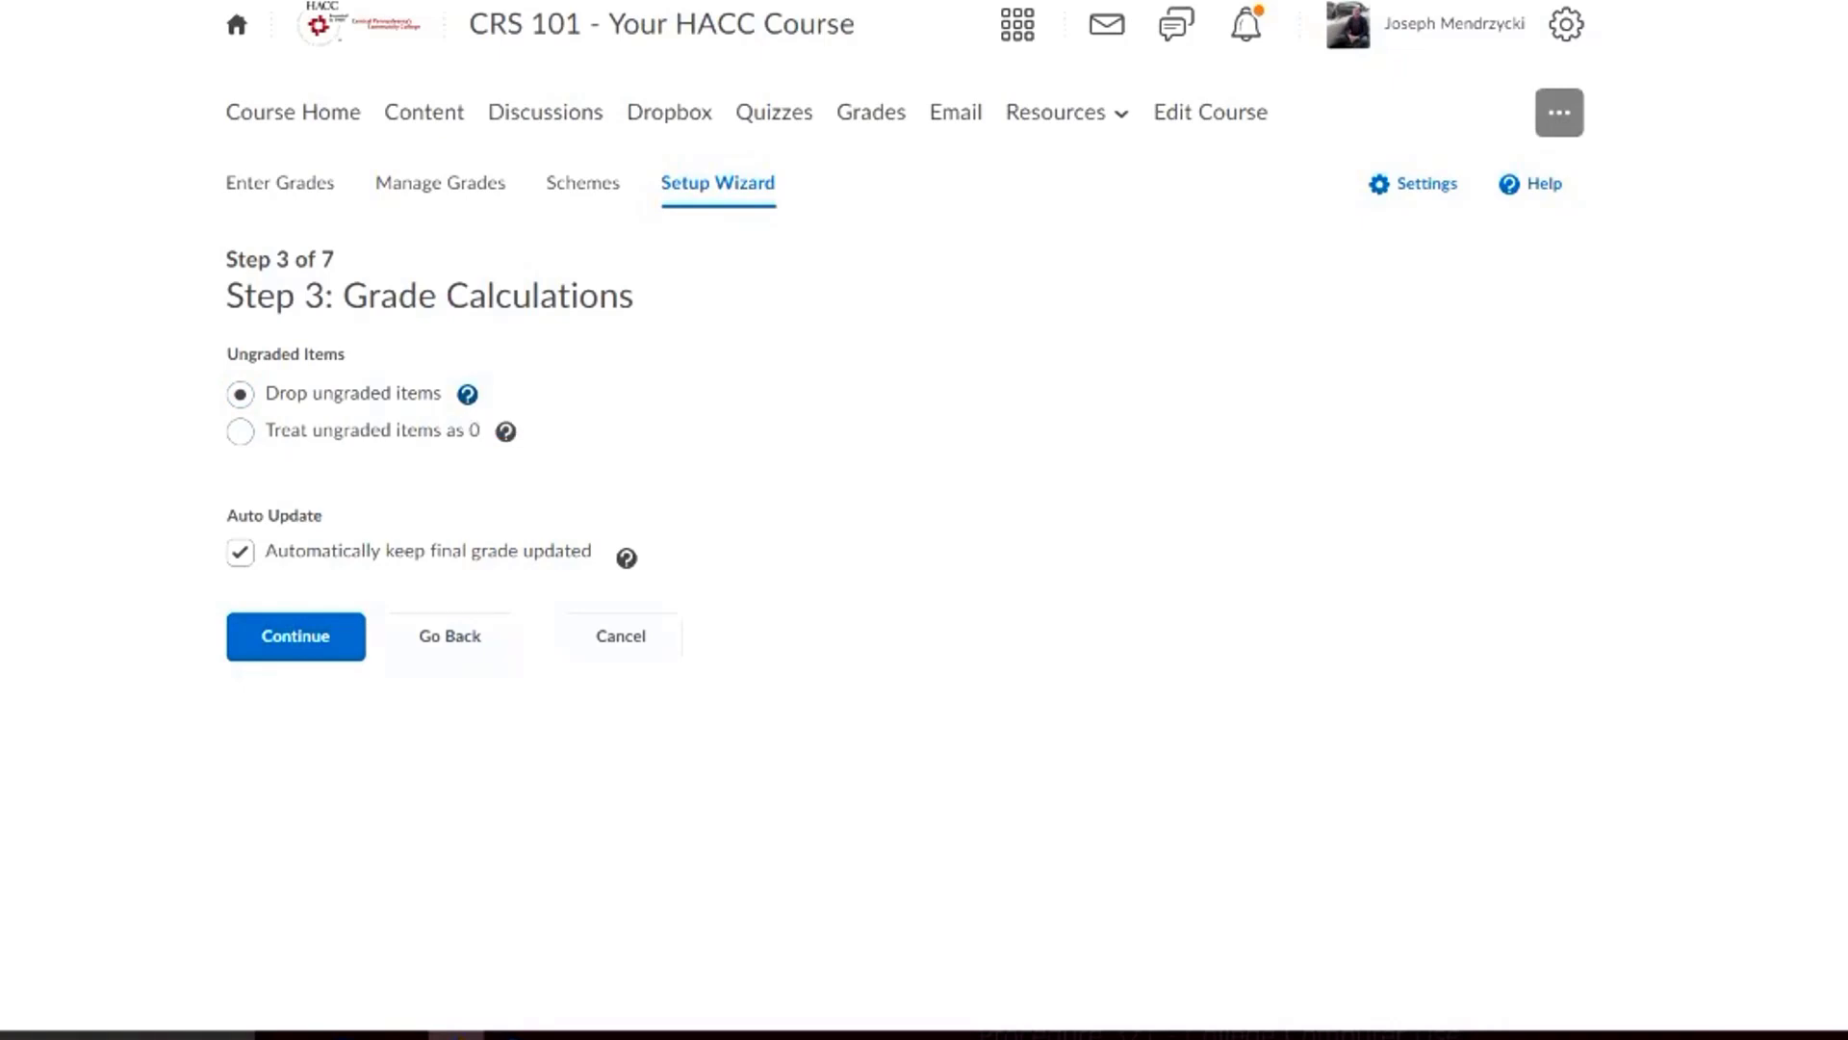
Choose to drop ungraded items, keep automatic final grade updates on, and continue to the default grade scheme
left_click(241, 431)
left_click(239, 394)
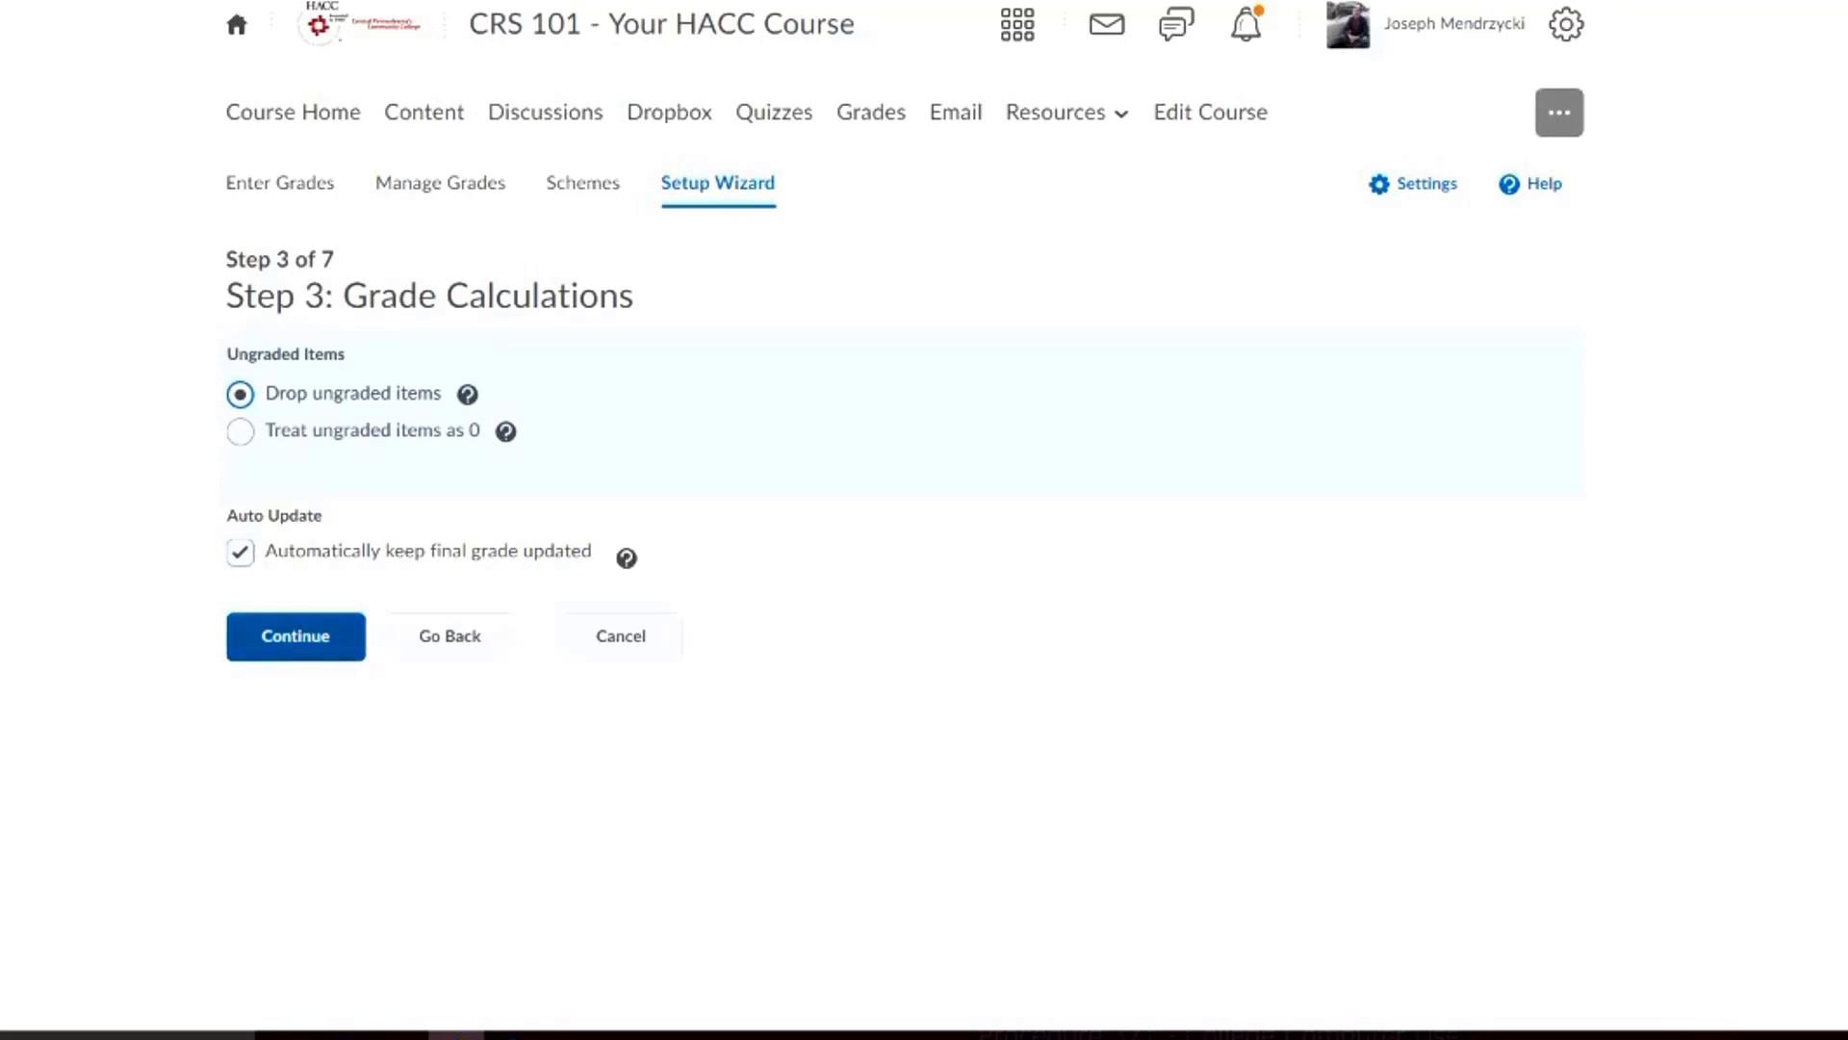
left_click(295, 635)
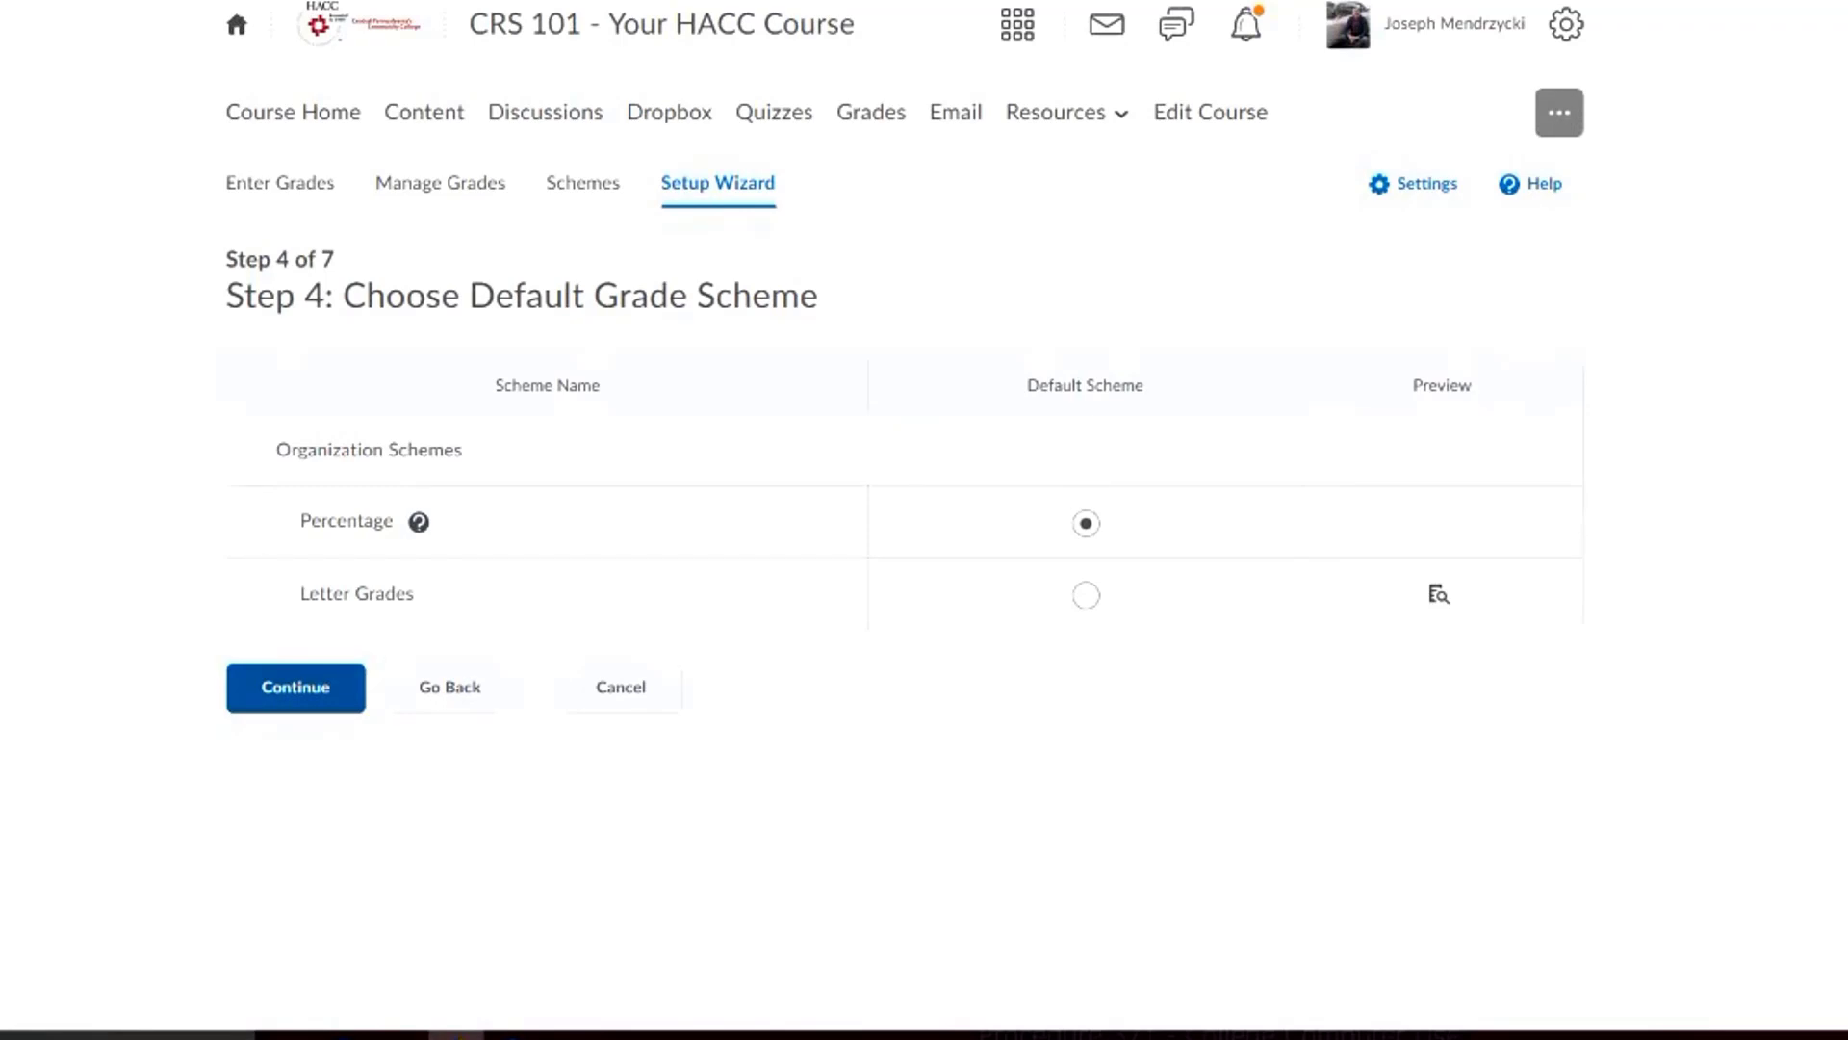
Accept Percentage as the default grade scheme and keep the existing managing view and student view display options
left_click(295, 687)
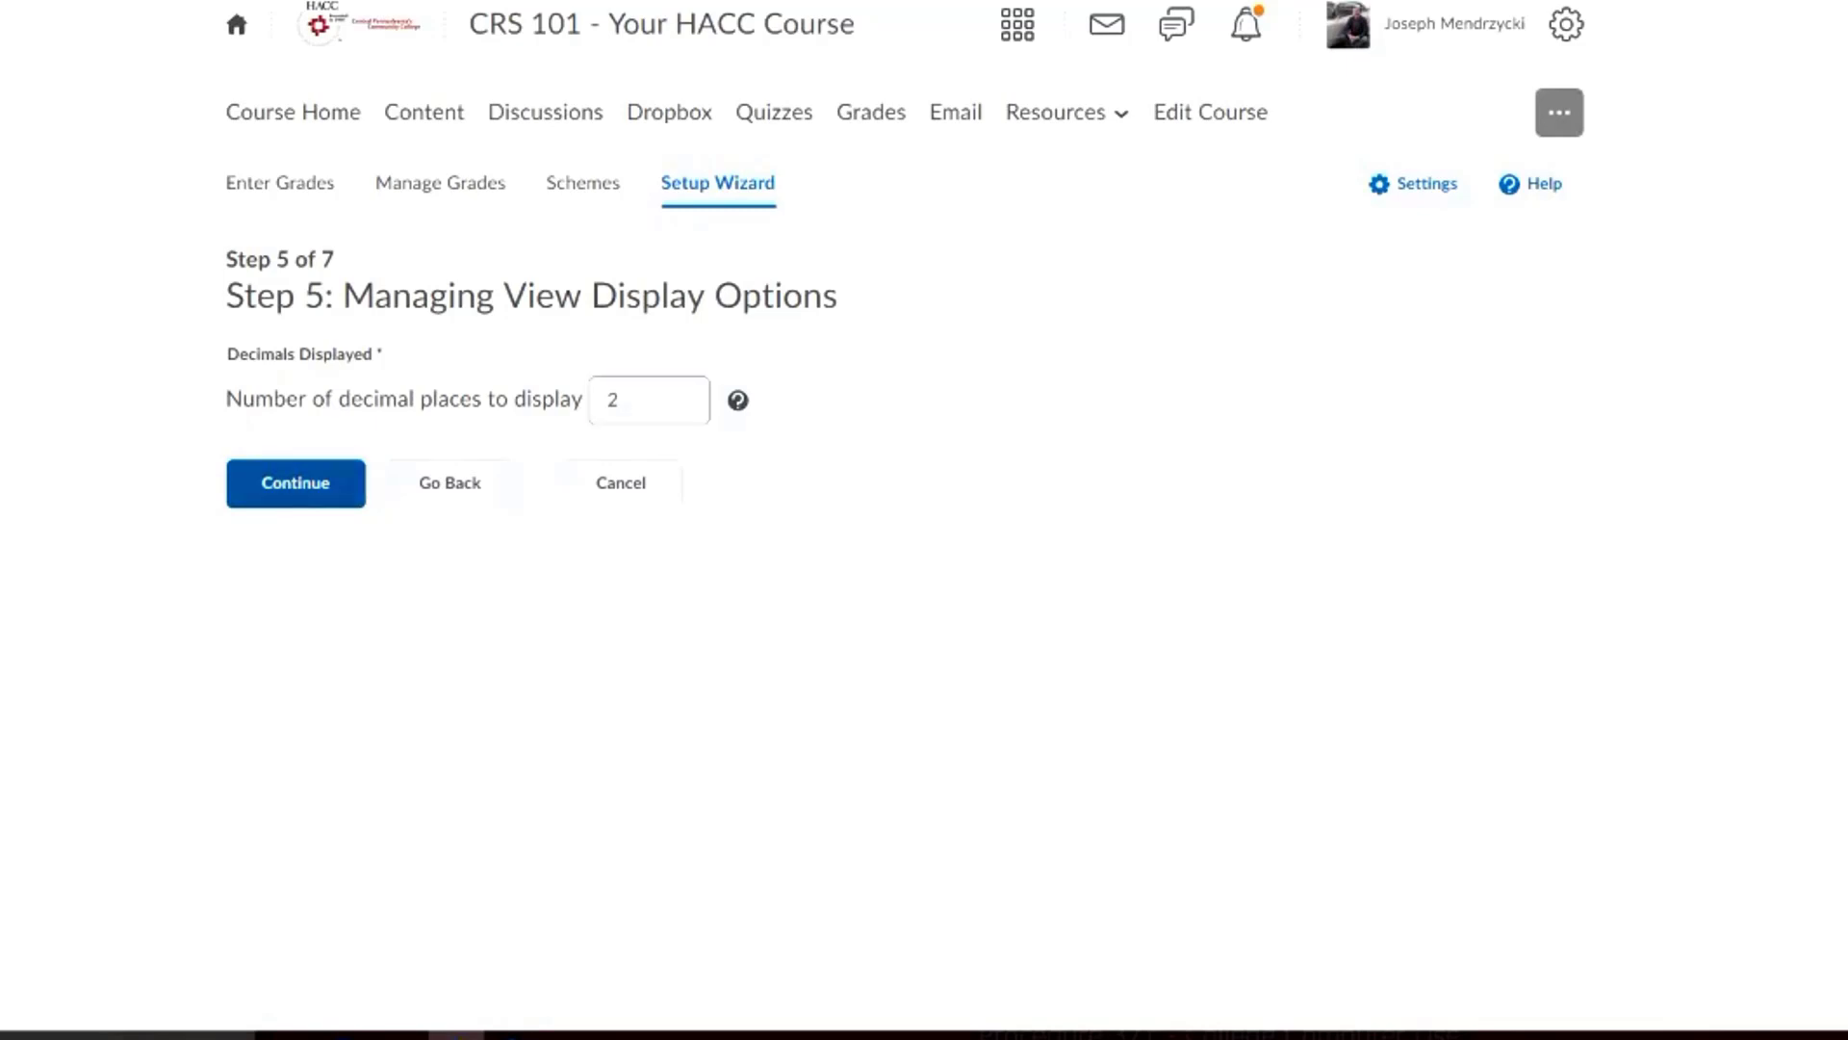
left_click(295, 483)
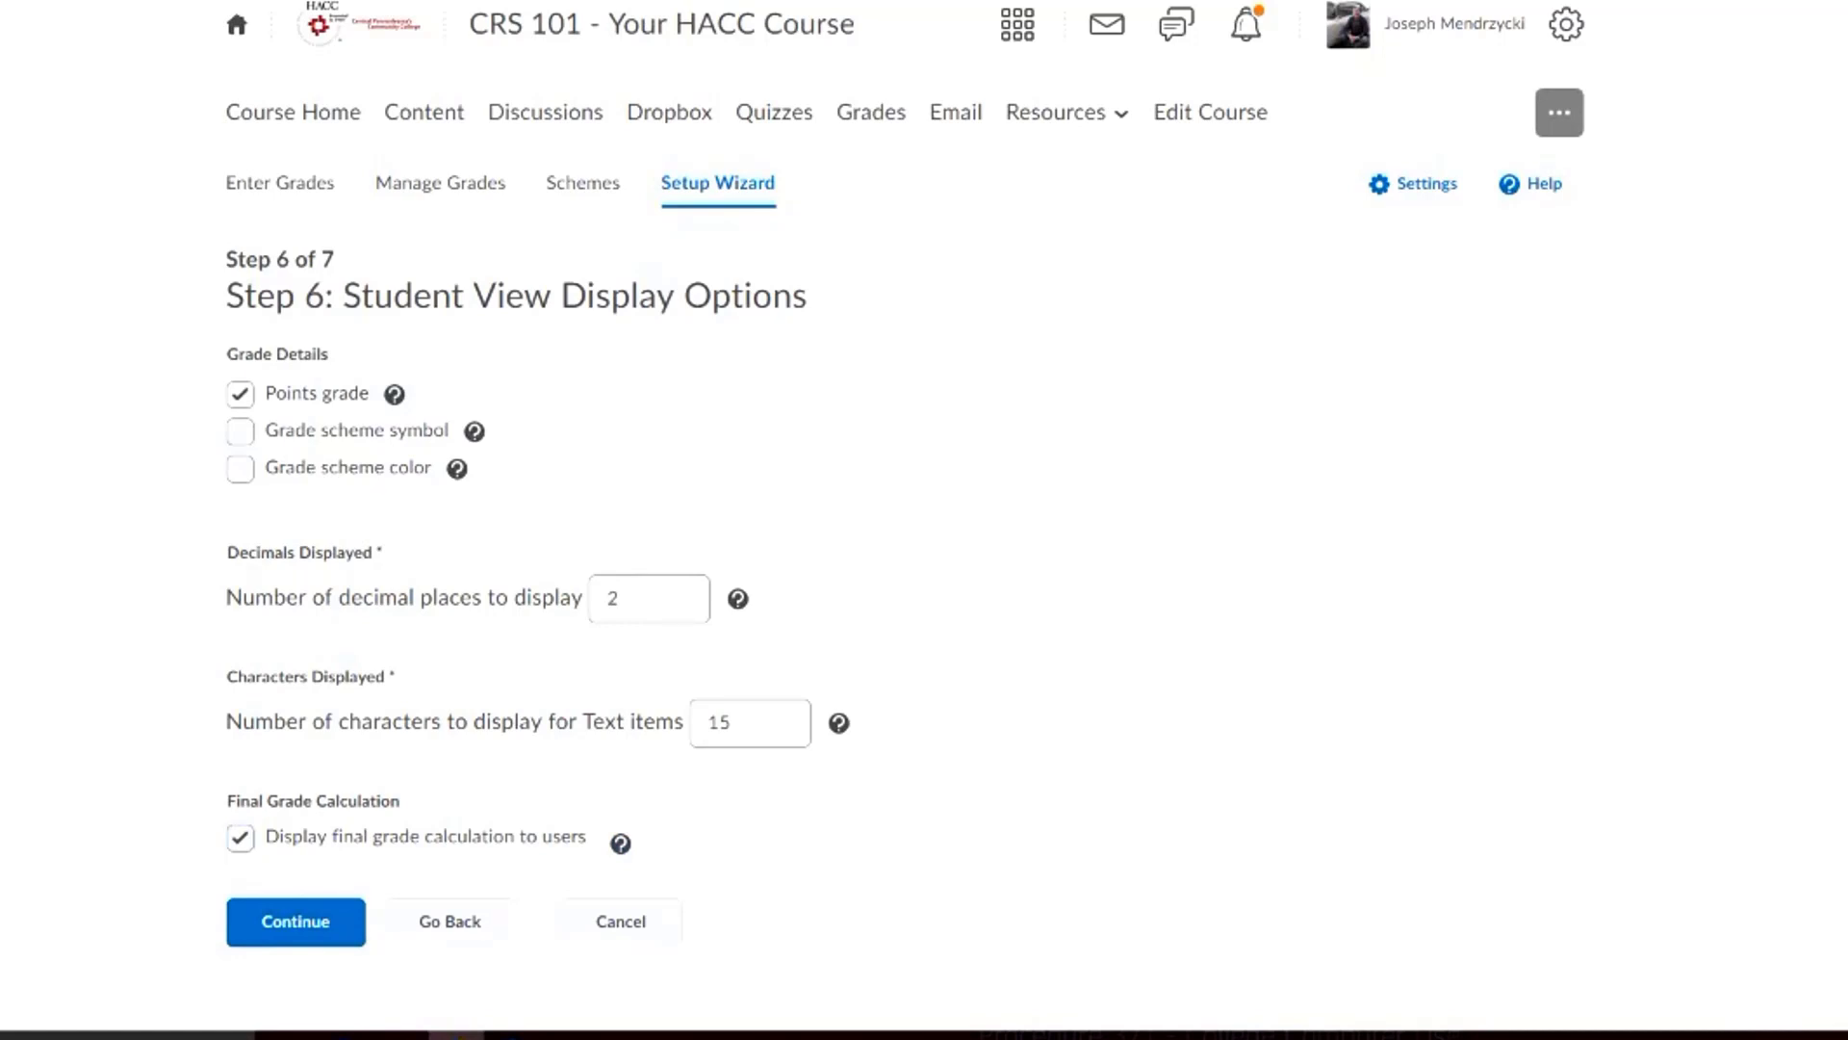
left_click(295, 922)
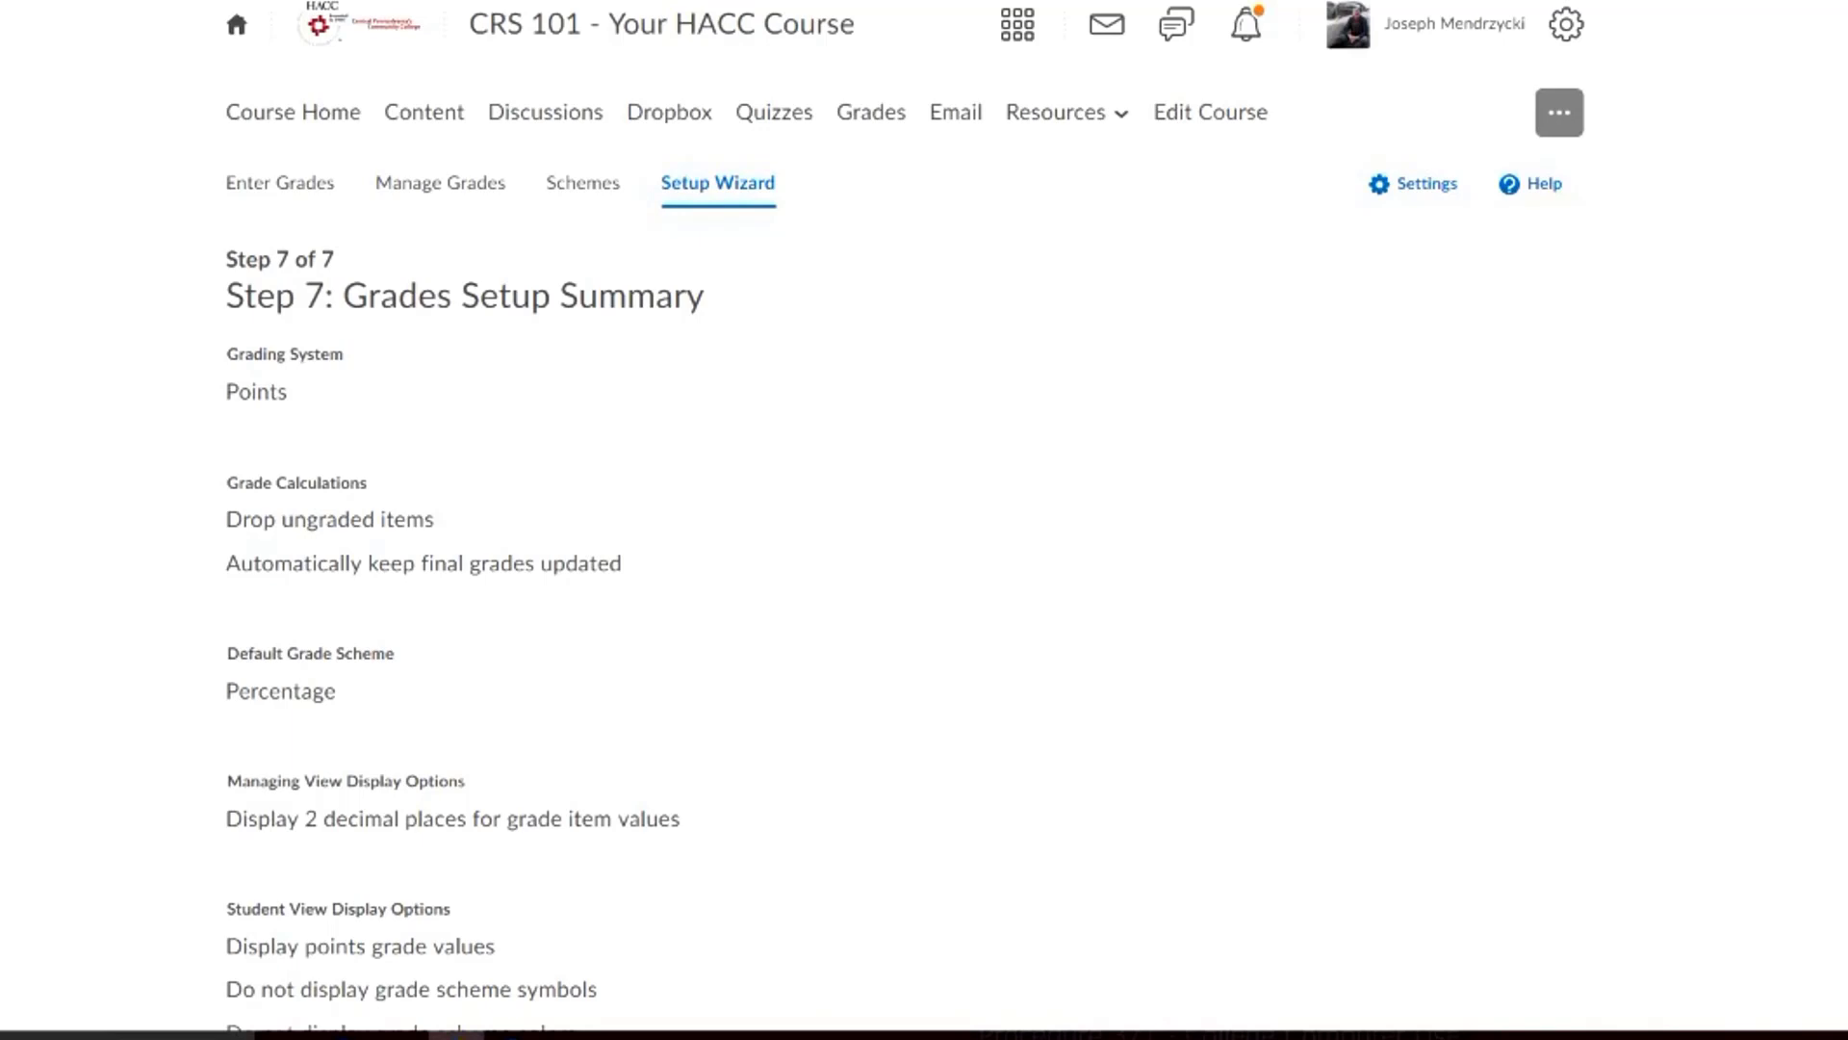
Review the grades setup summary and finish the wizard
scroll(904, 520, "down", 1)
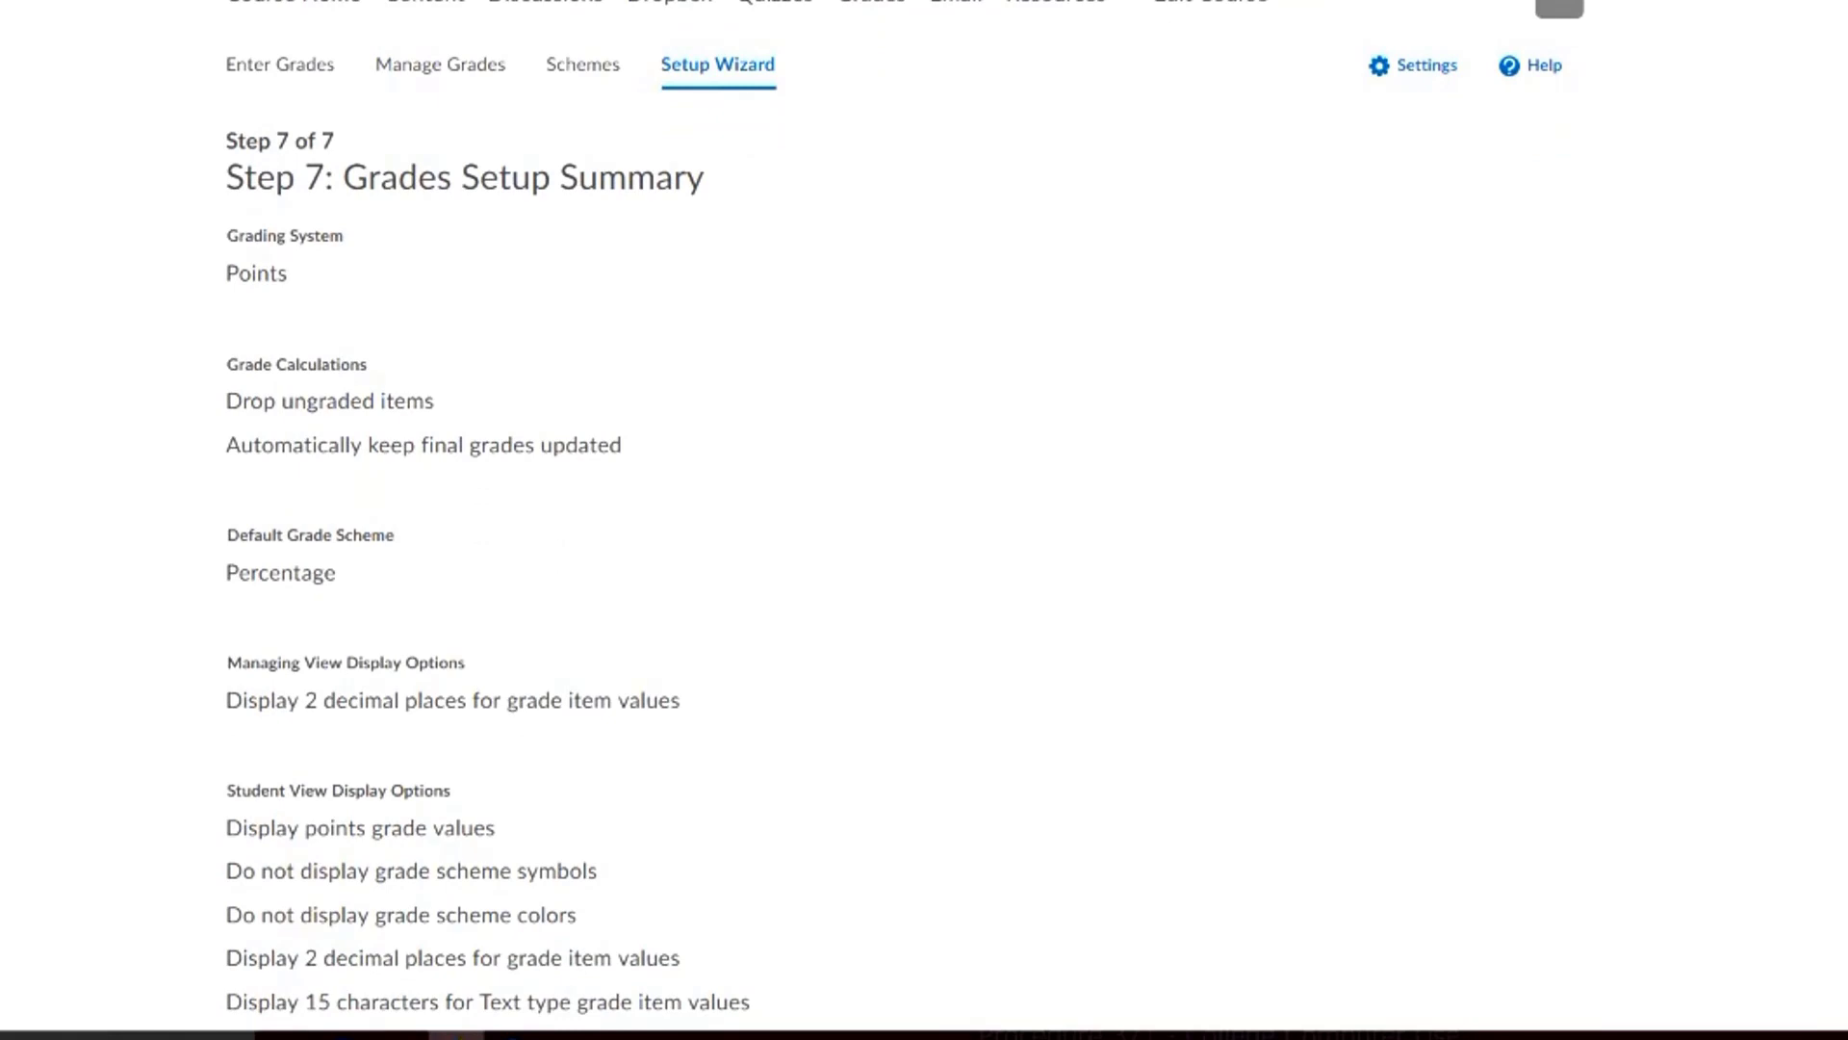
scroll(905, 520, "down", 1)
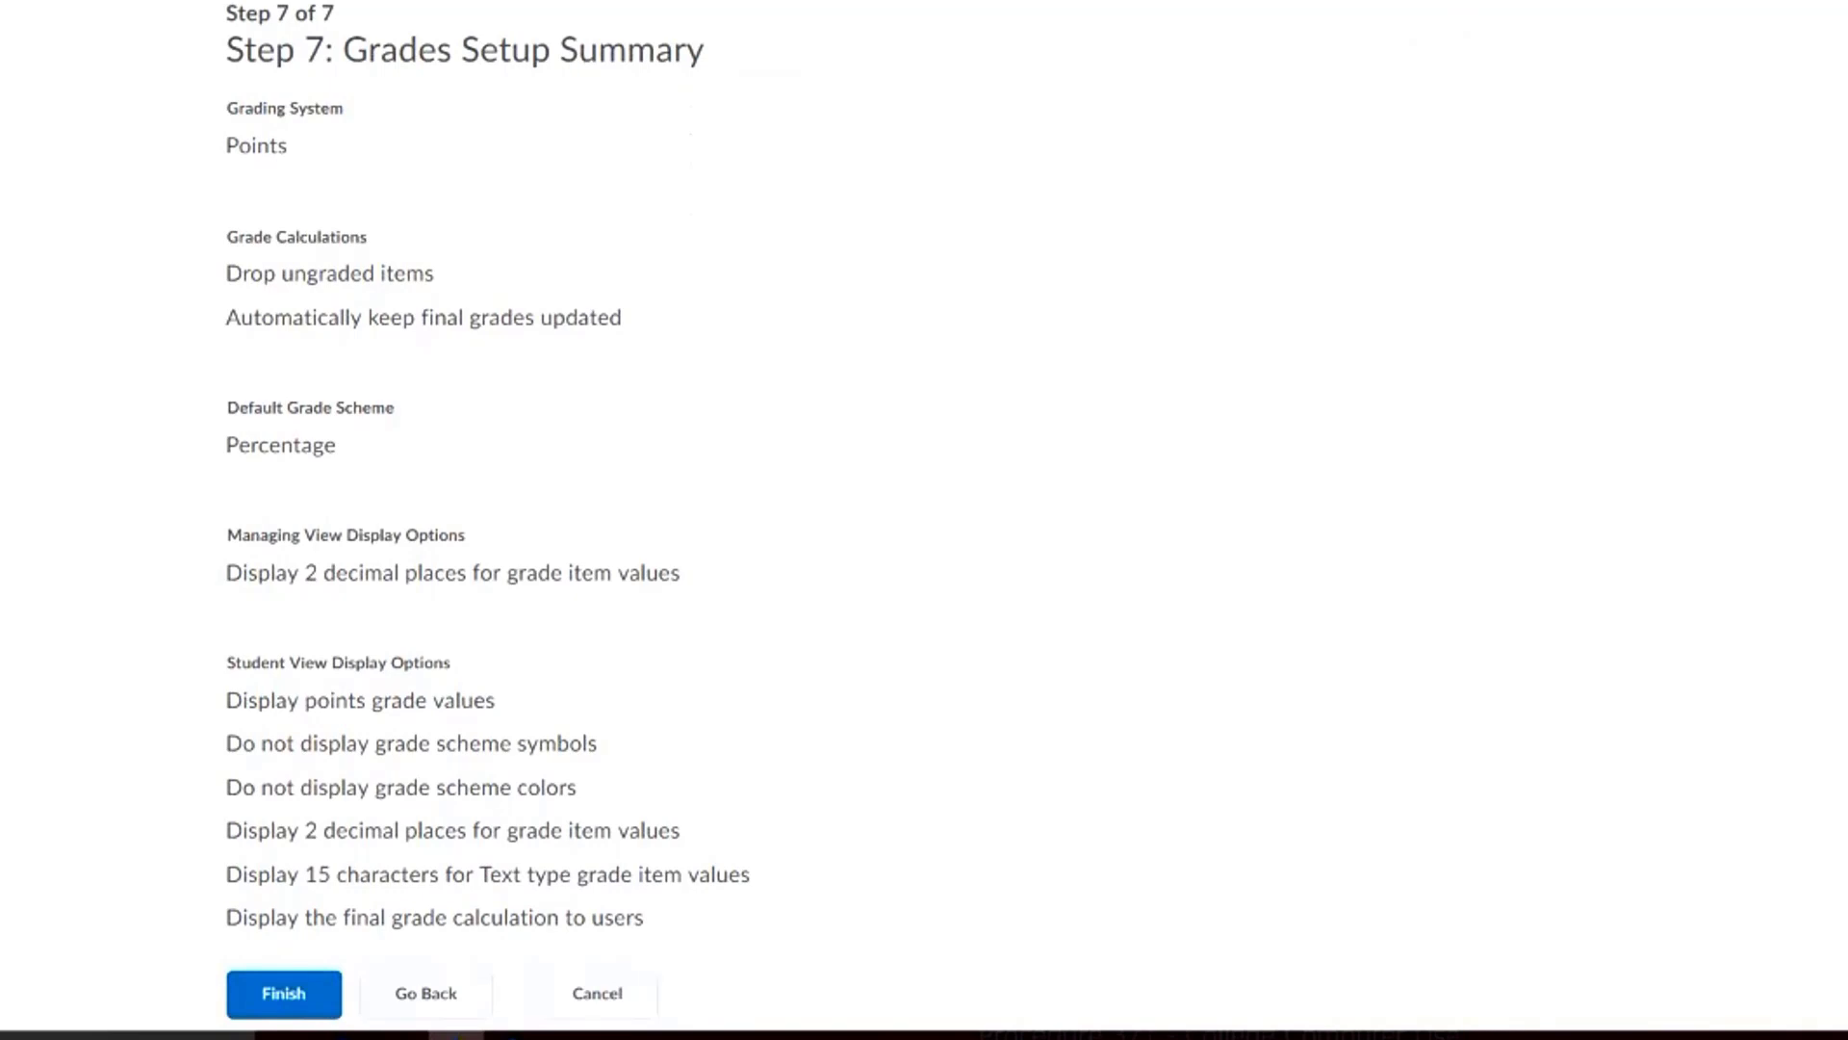
left_click(284, 992)
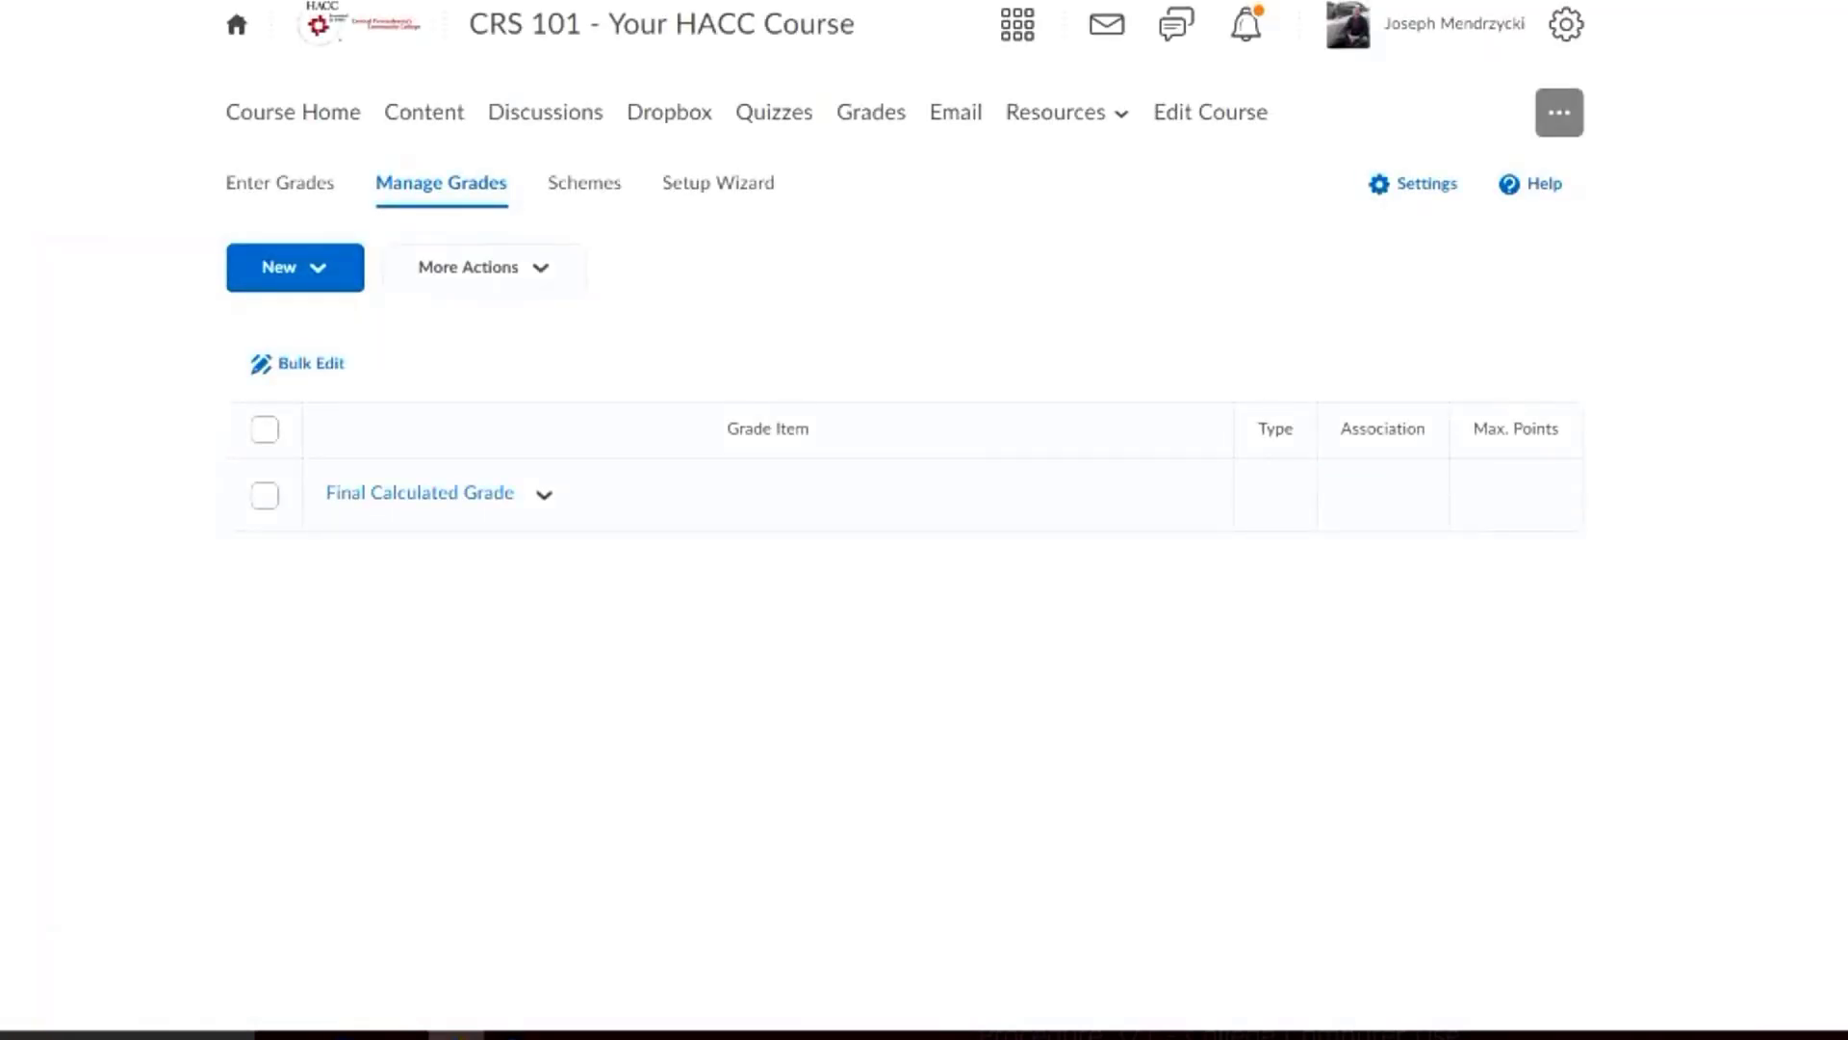
Start a new grade item of the Numeric type in the grade book
left_click(293, 267)
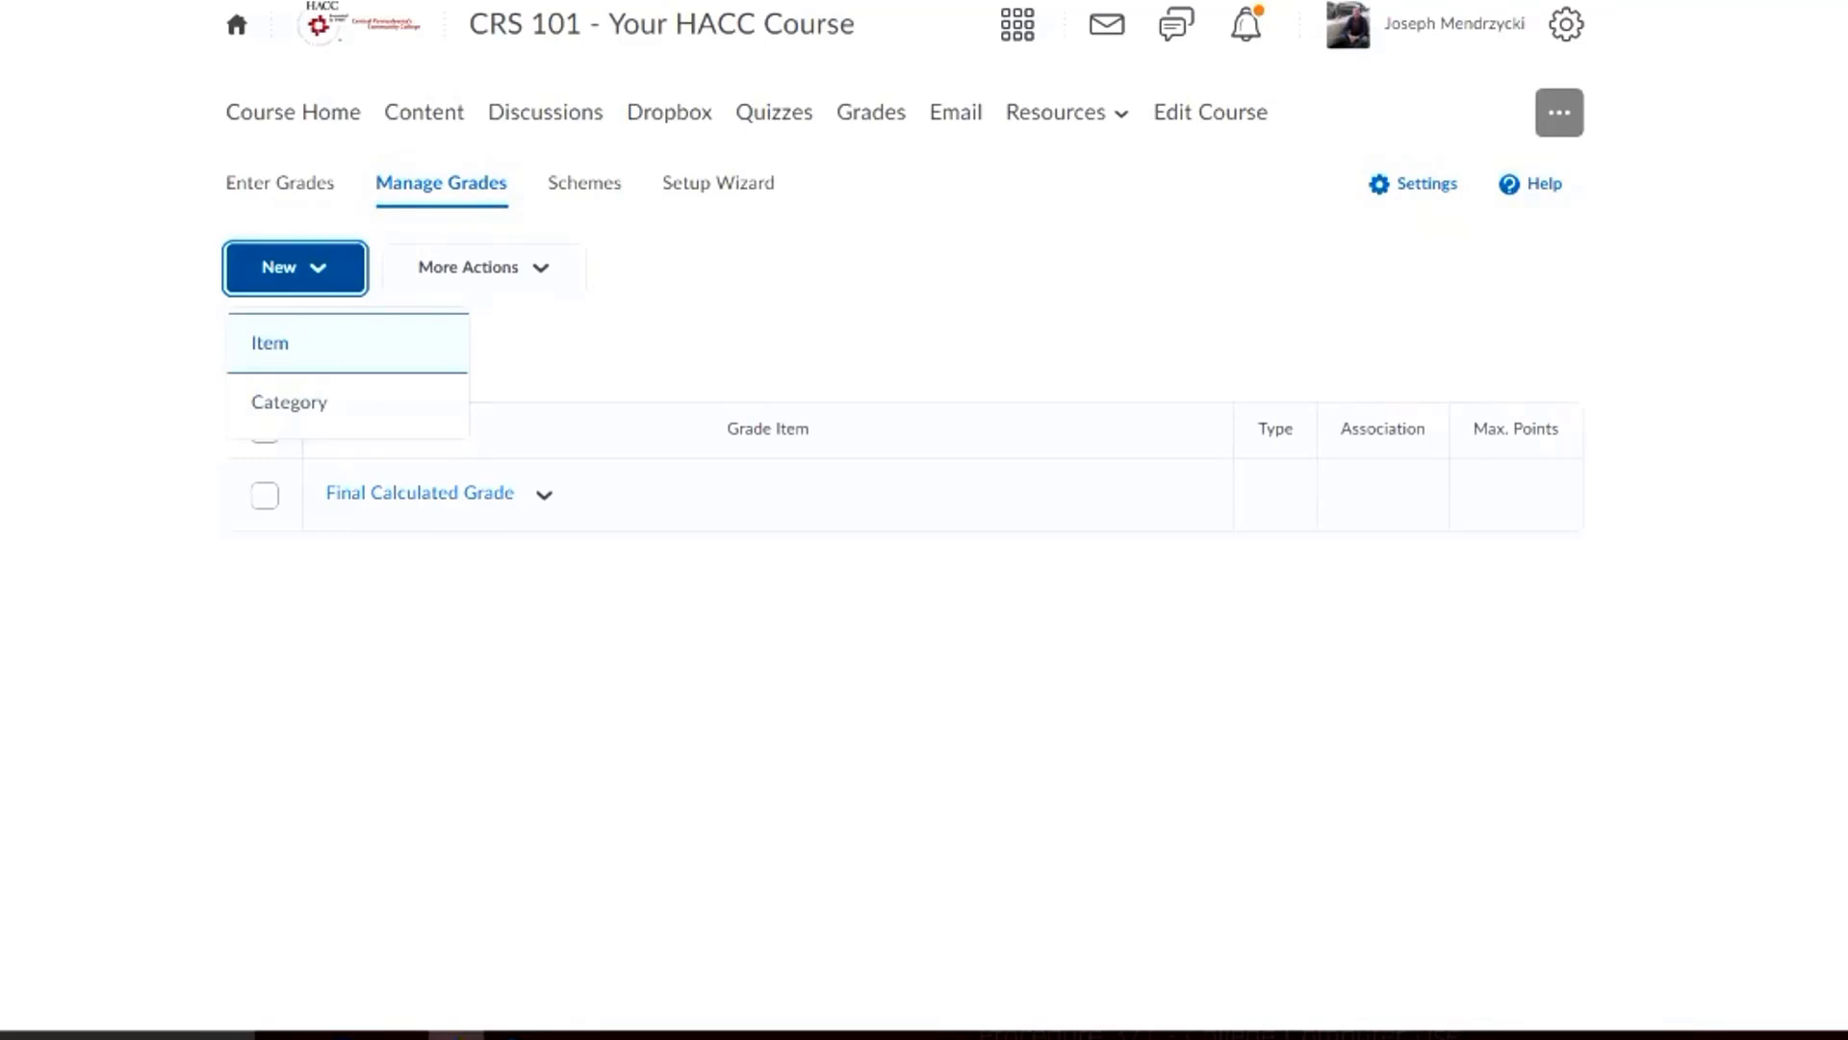
key("Return")
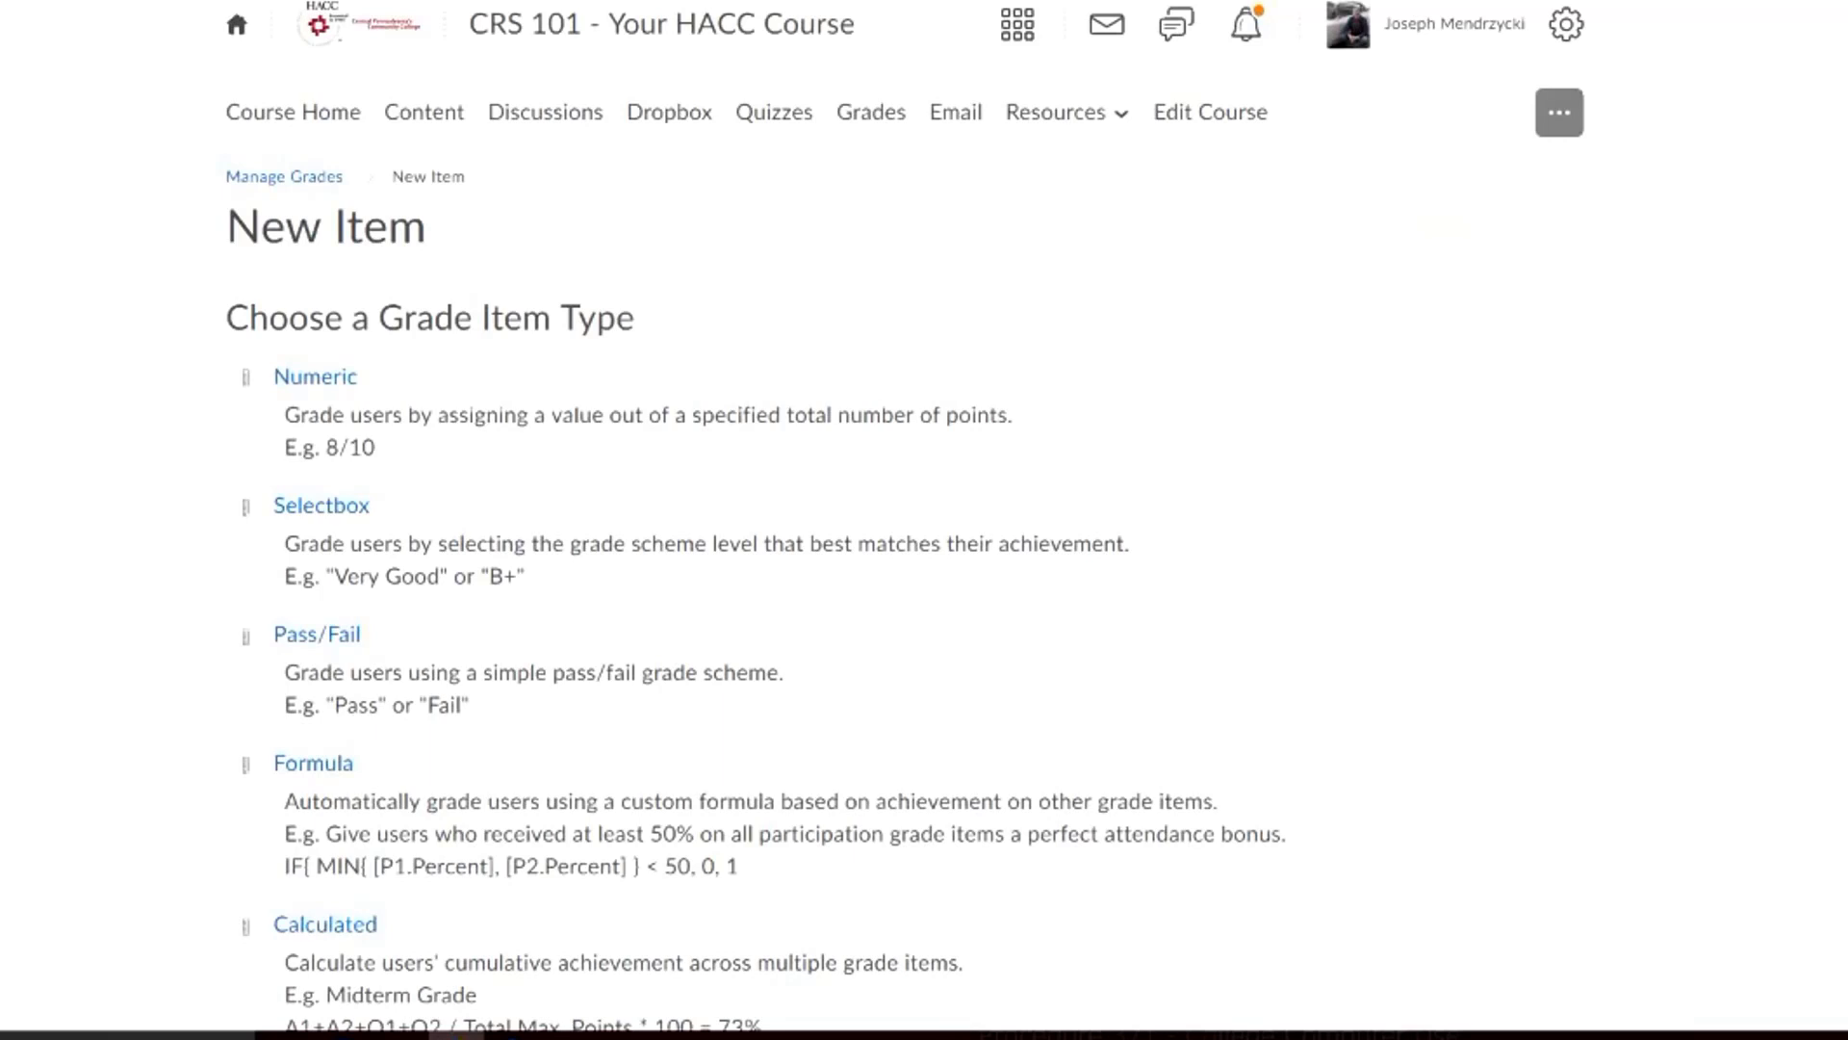
scroll(905, 519, "down", 2)
scroll(904, 519, "up", 2)
left_click(315, 376)
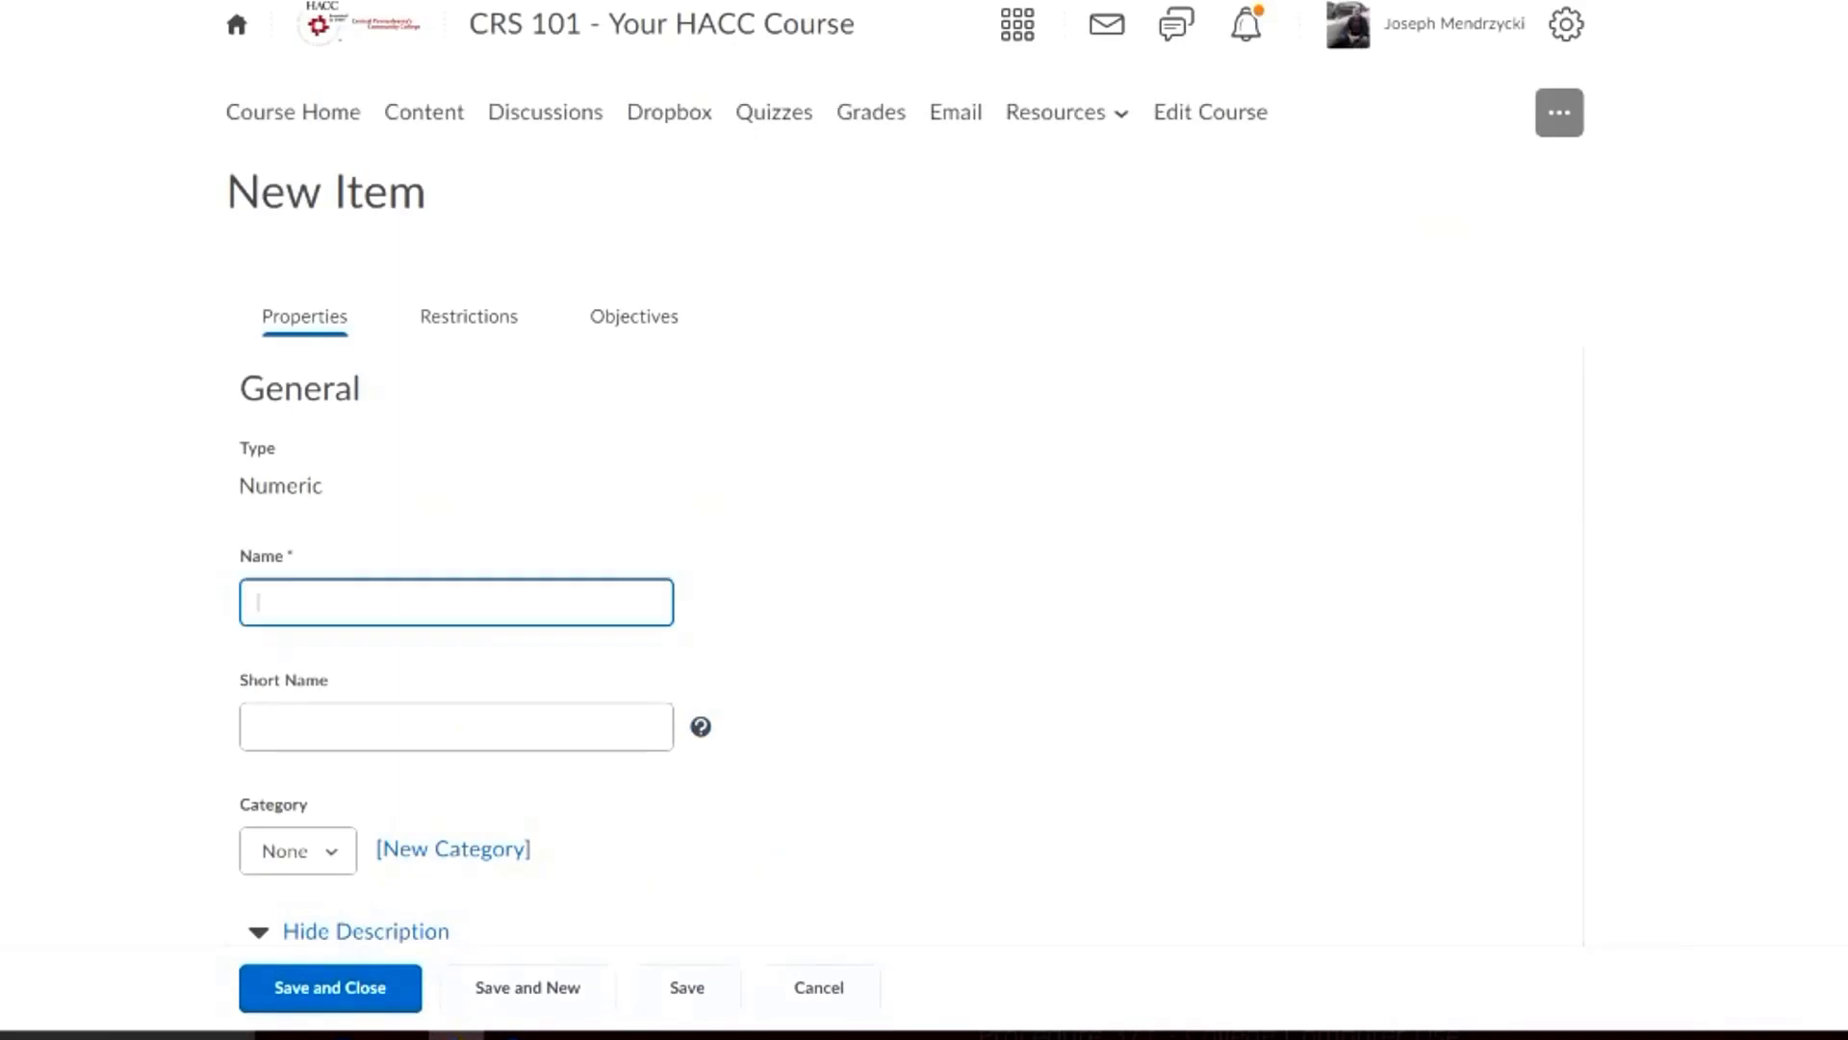
Name the grade item "Final Project" and give it the short name "Final Pro"
scroll(905, 472, "down", 3)
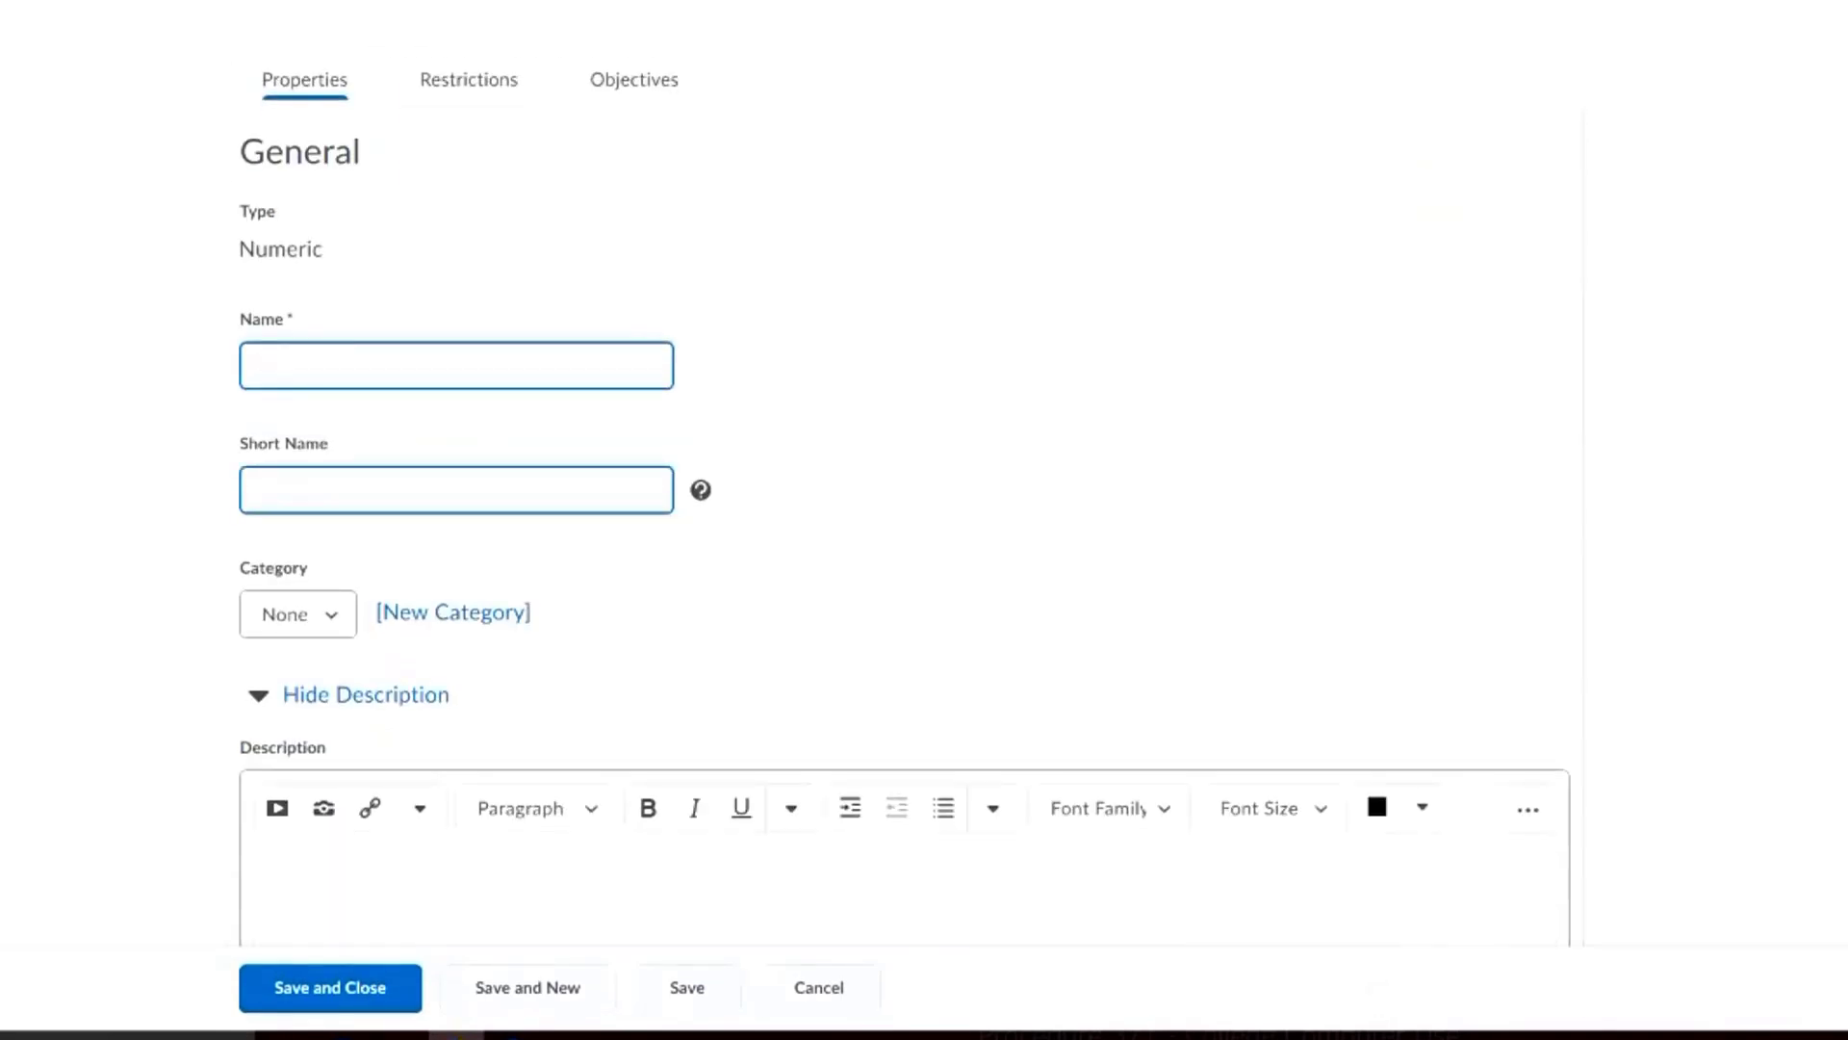
type("Final Project")
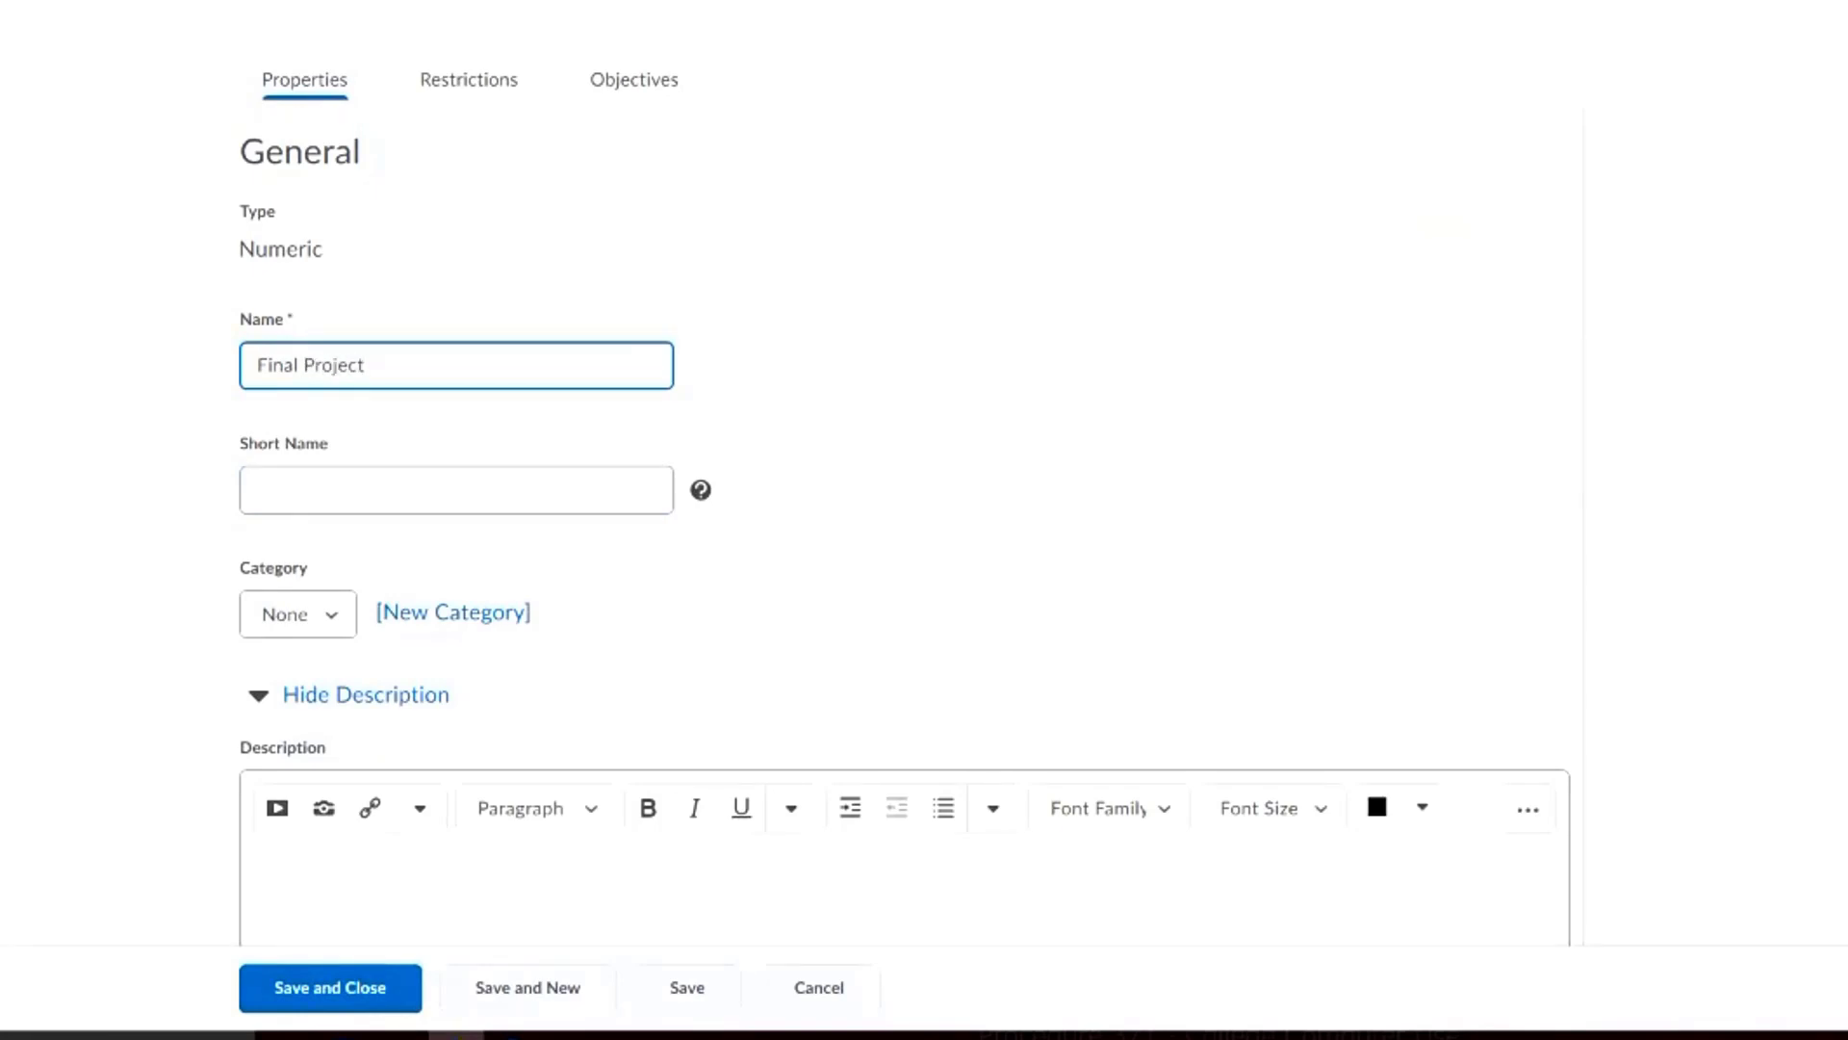
left_click(457, 490)
type("Final Pro")
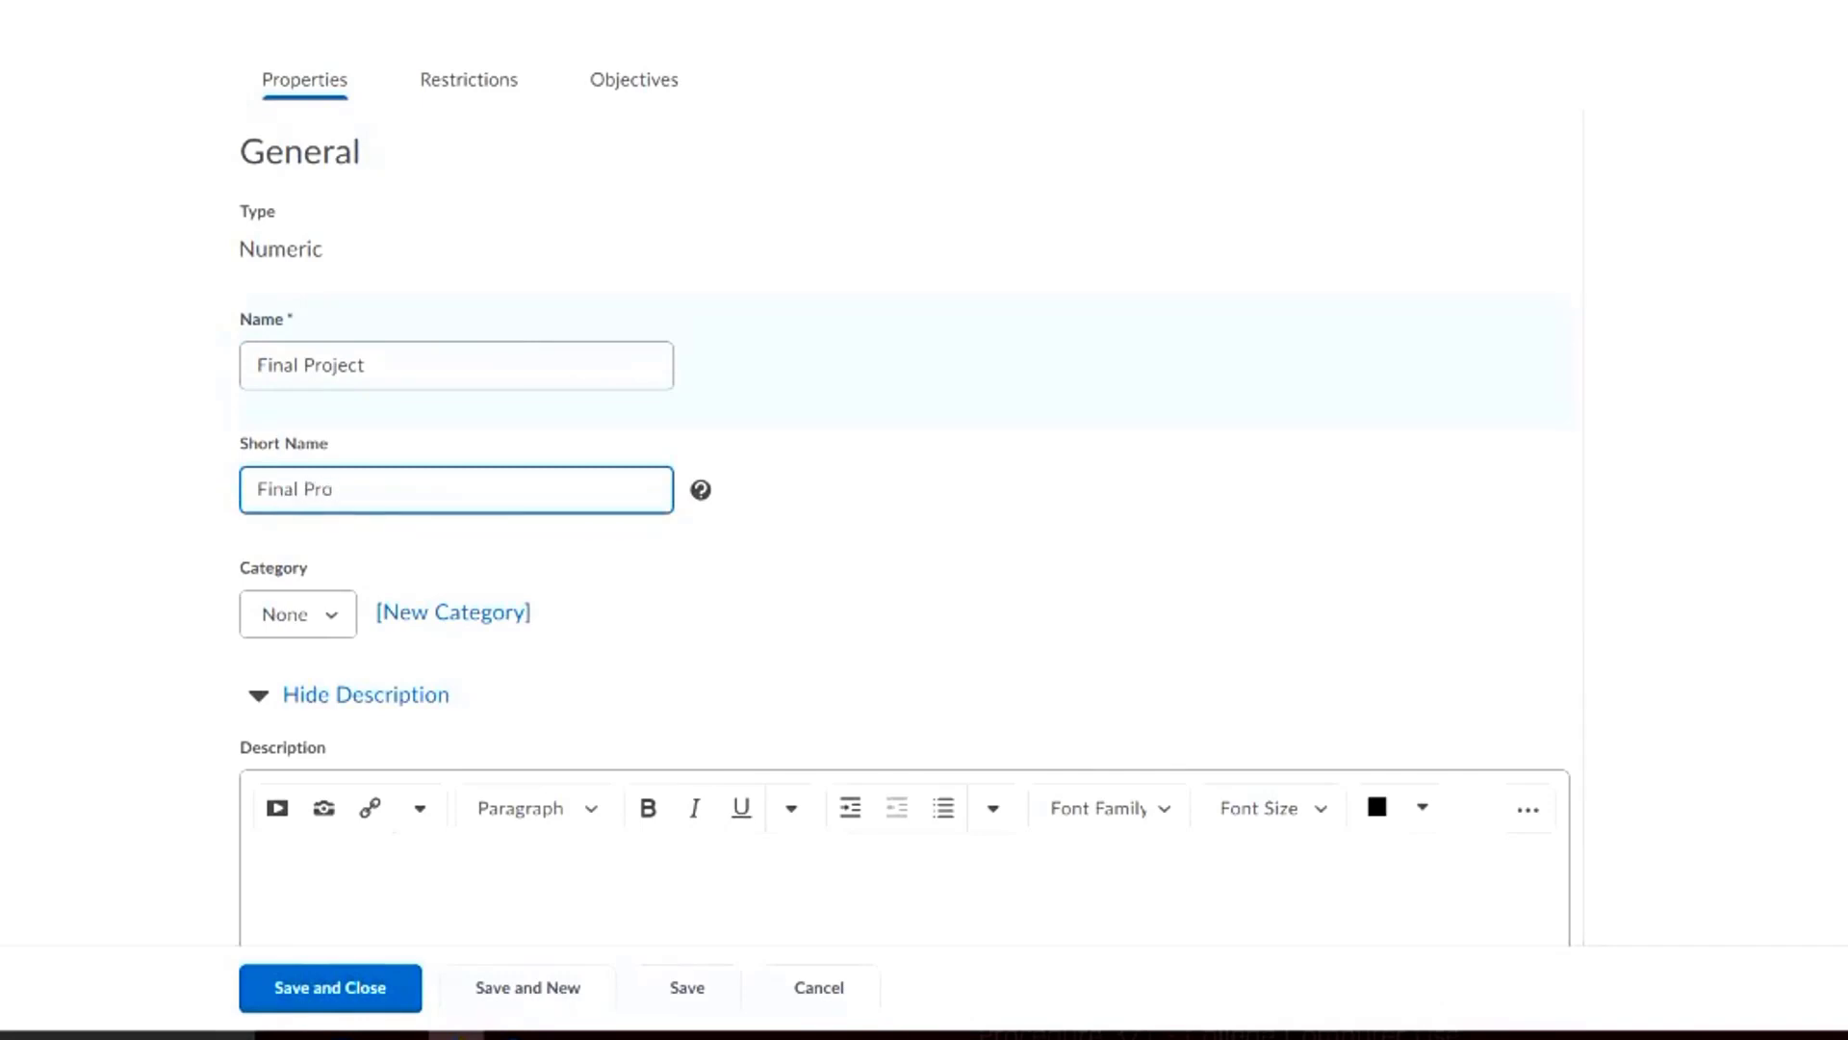
scroll(905, 519, "down", 1)
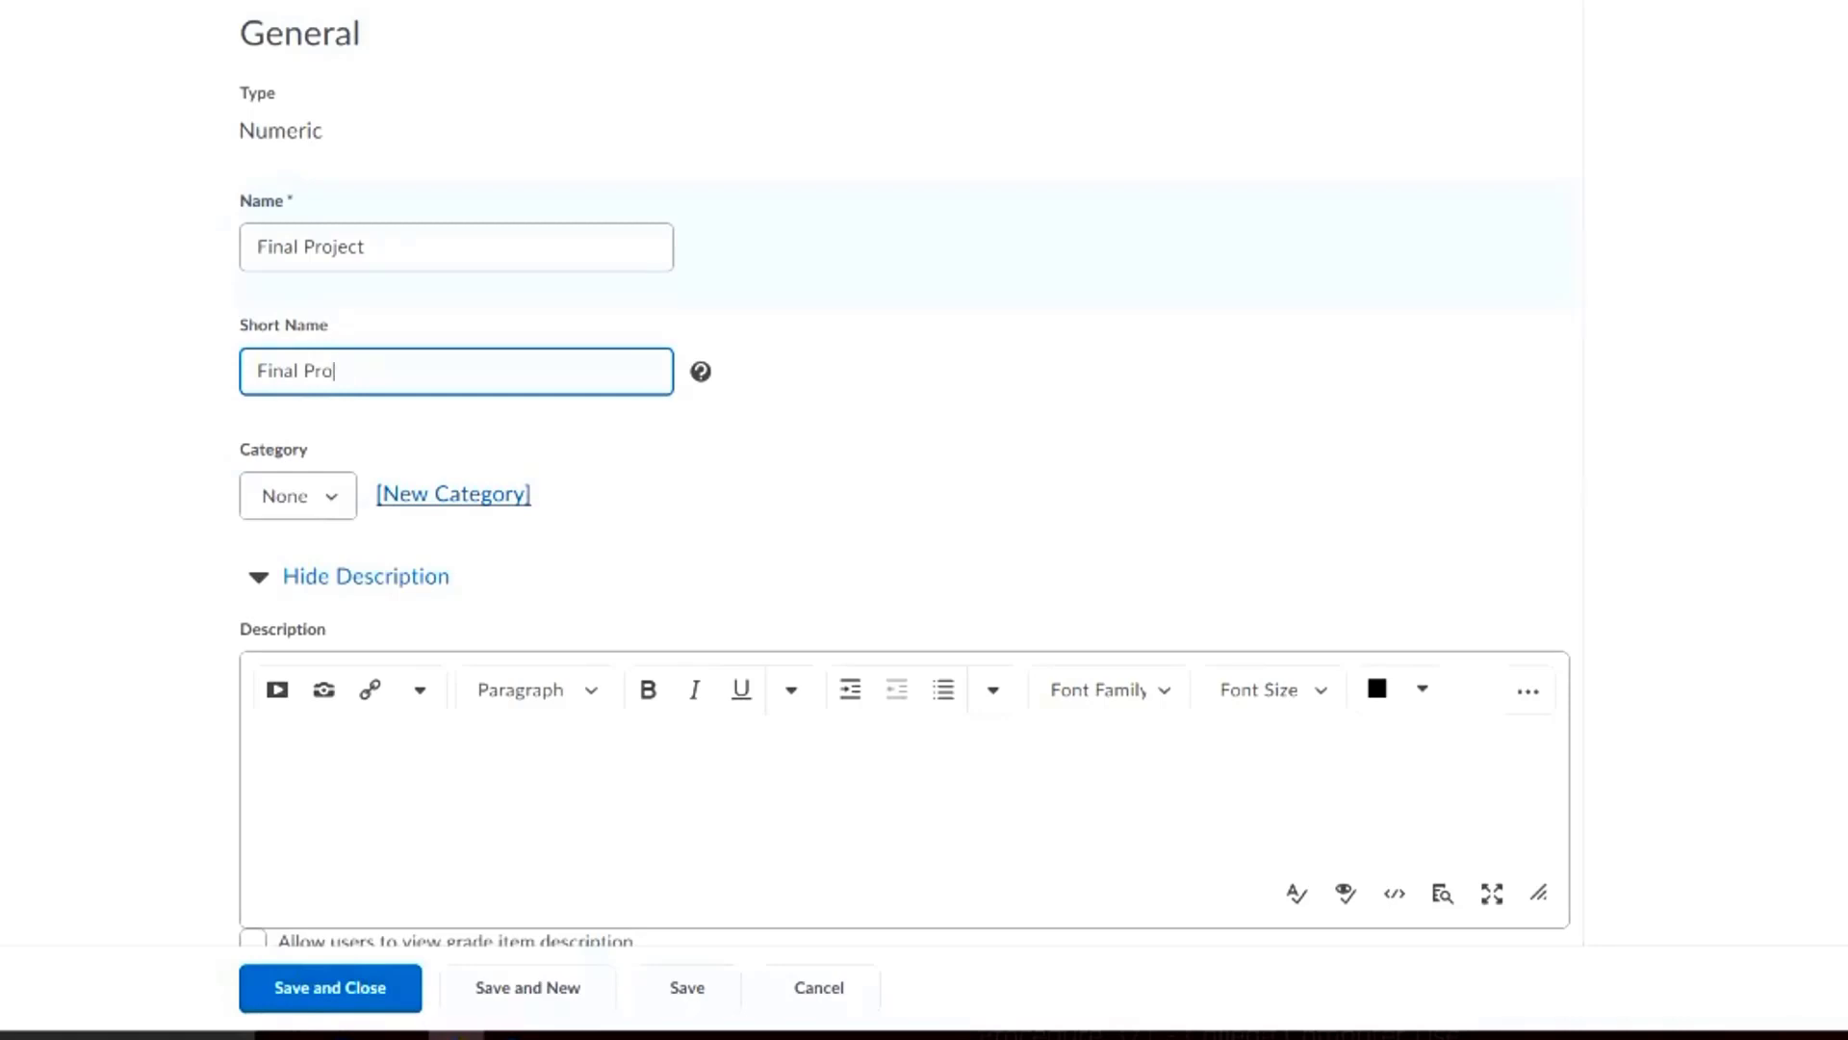
scroll(298, 496, "down", 1)
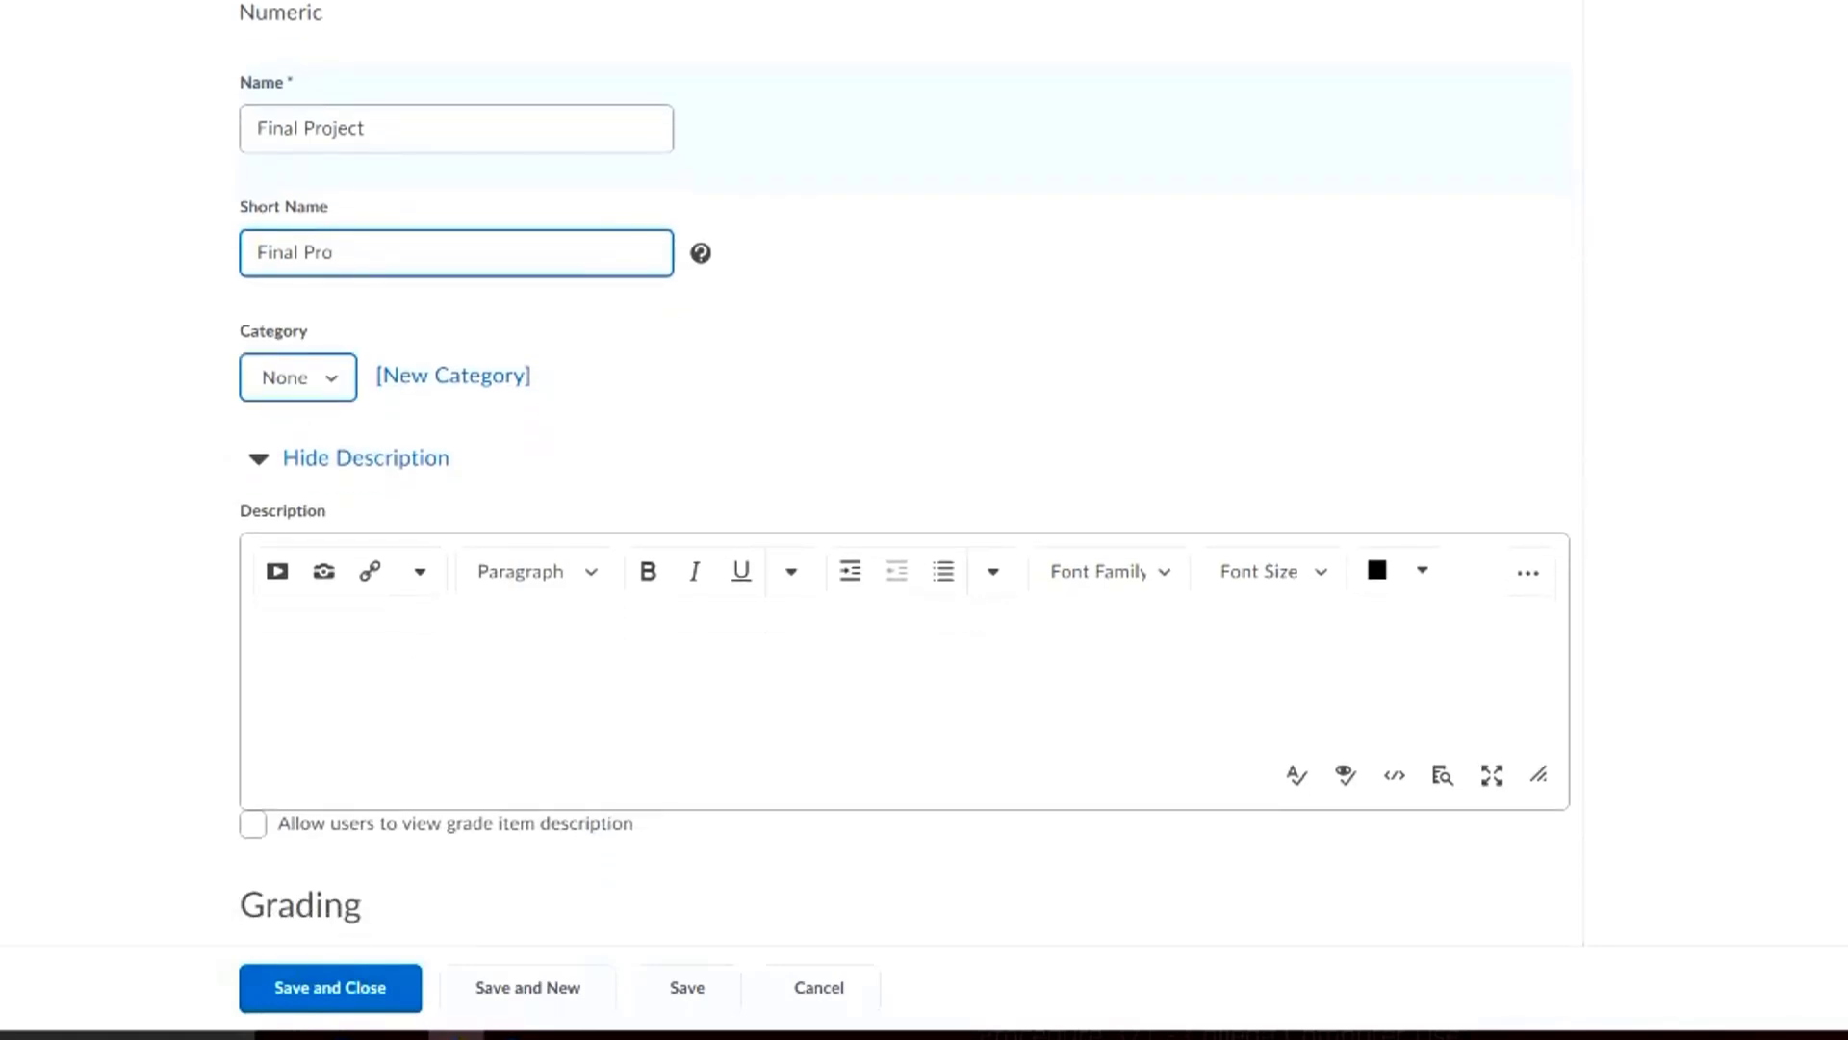
left_click(299, 377)
left_click(299, 378)
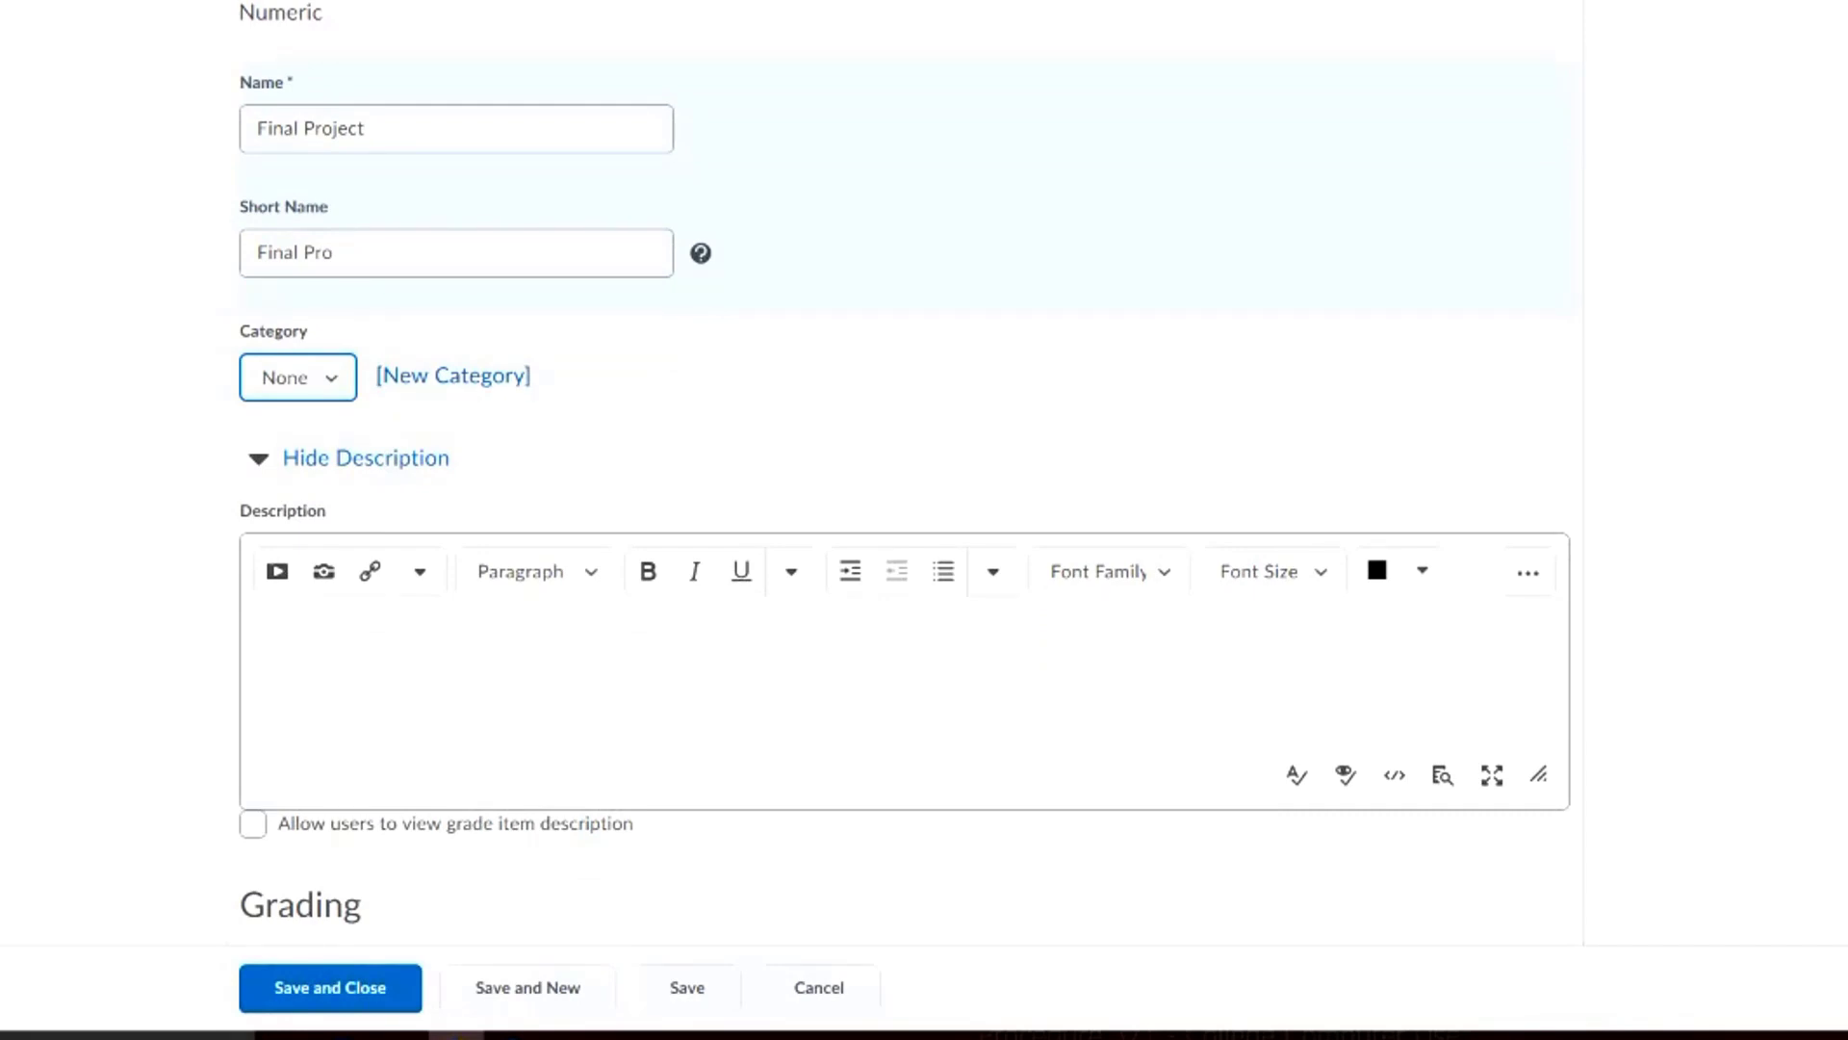
left_click(452, 376)
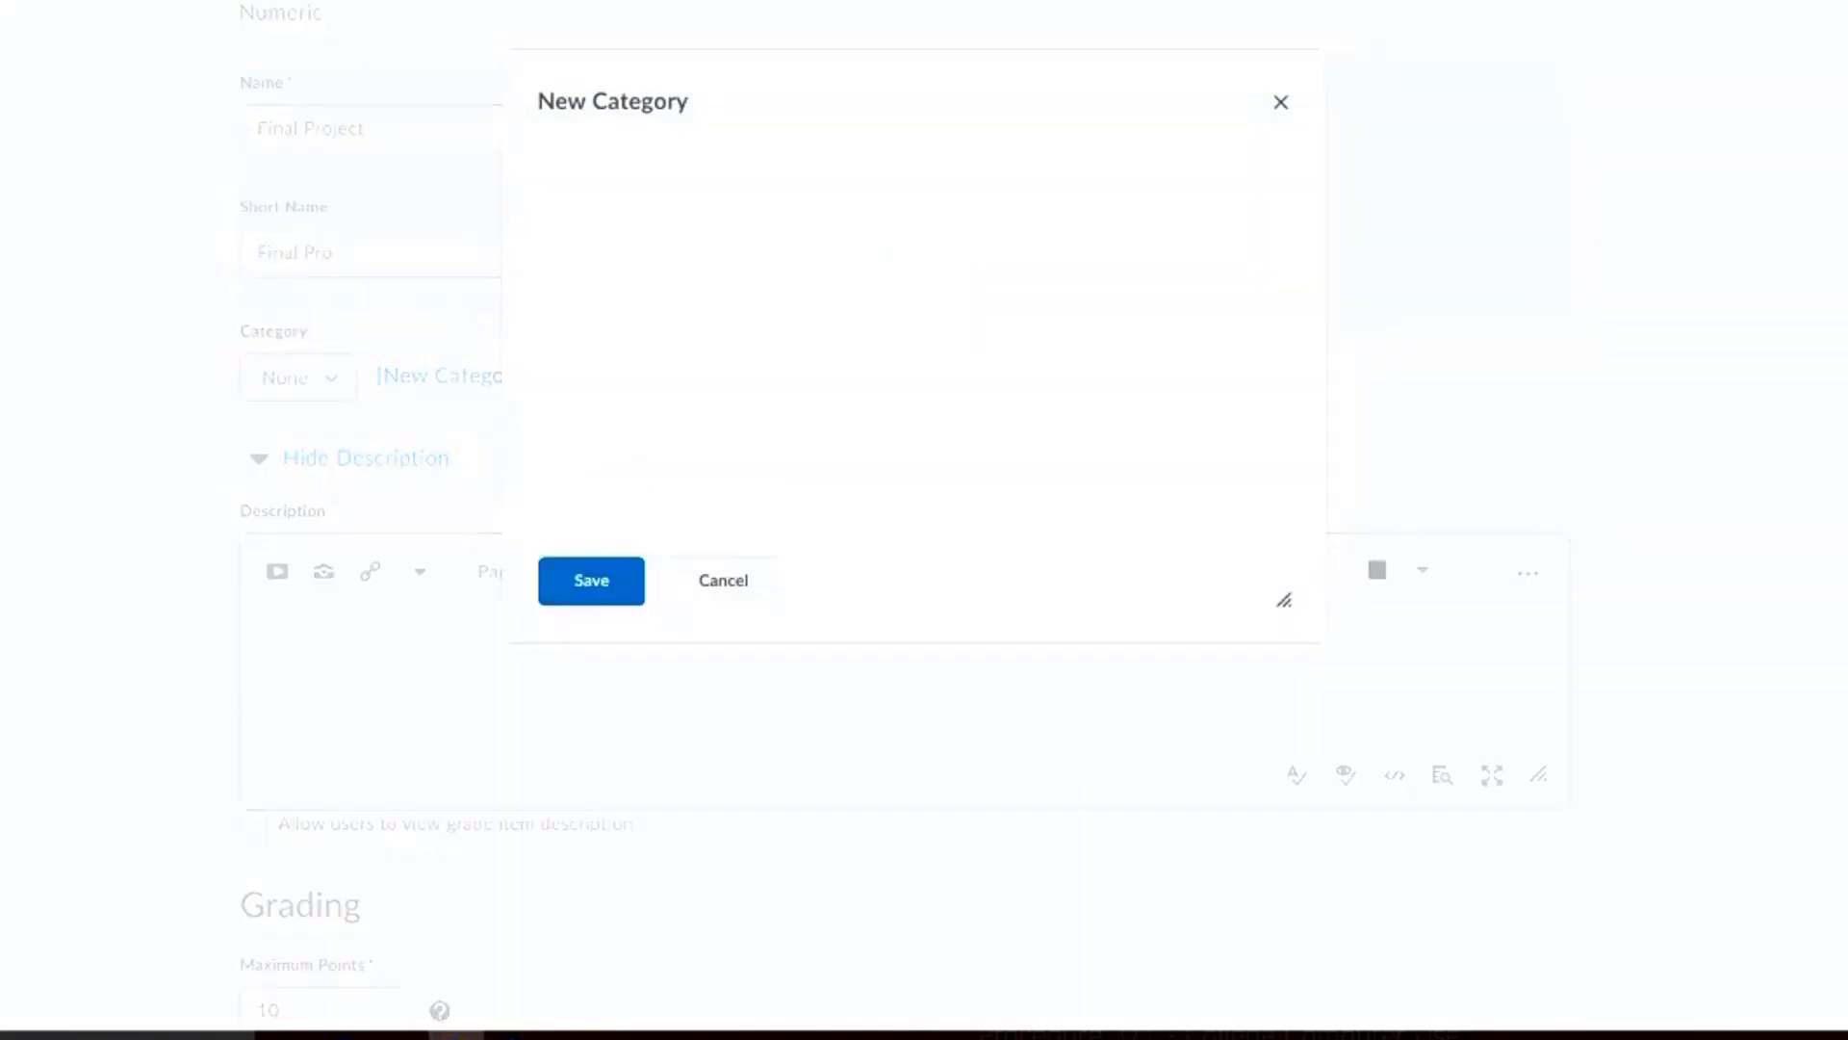
left_click(722, 581)
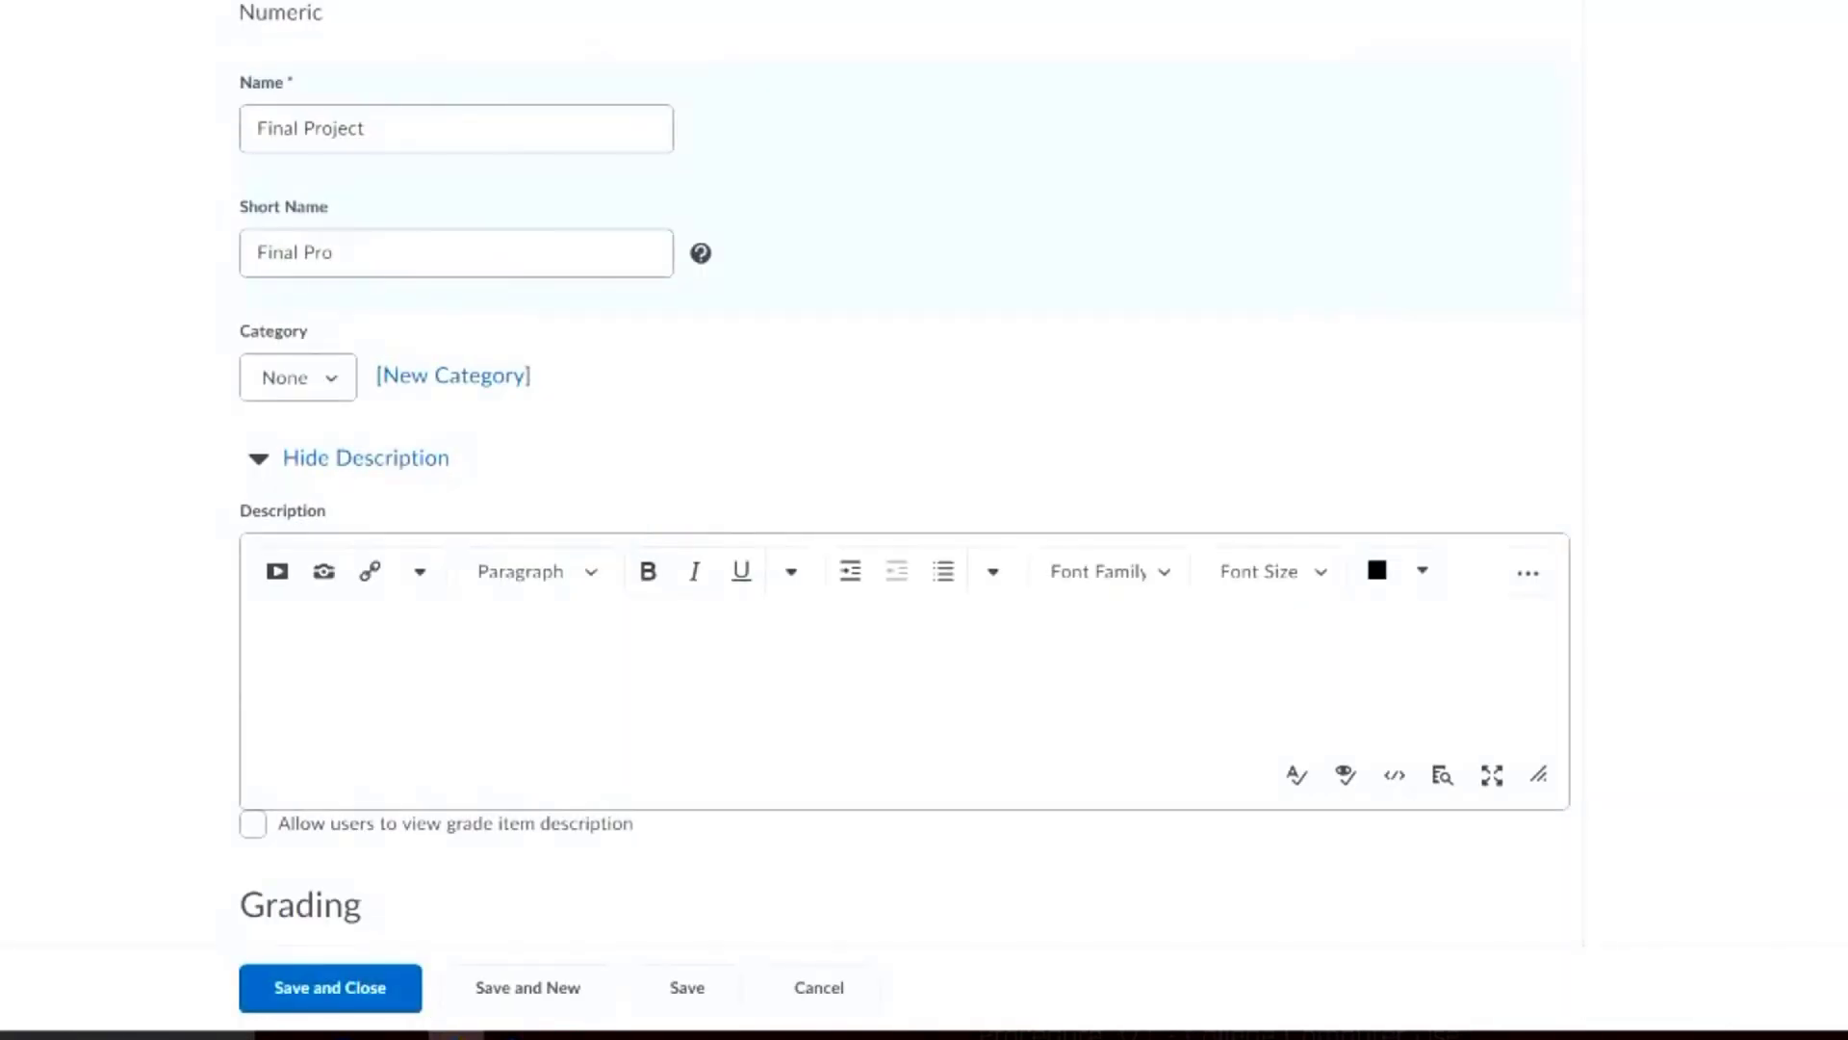
Enter "aadsfasfsadf" as the grade item's description and allow users to view it
scroll(536, 453, "down", 1)
left_click(539, 544)
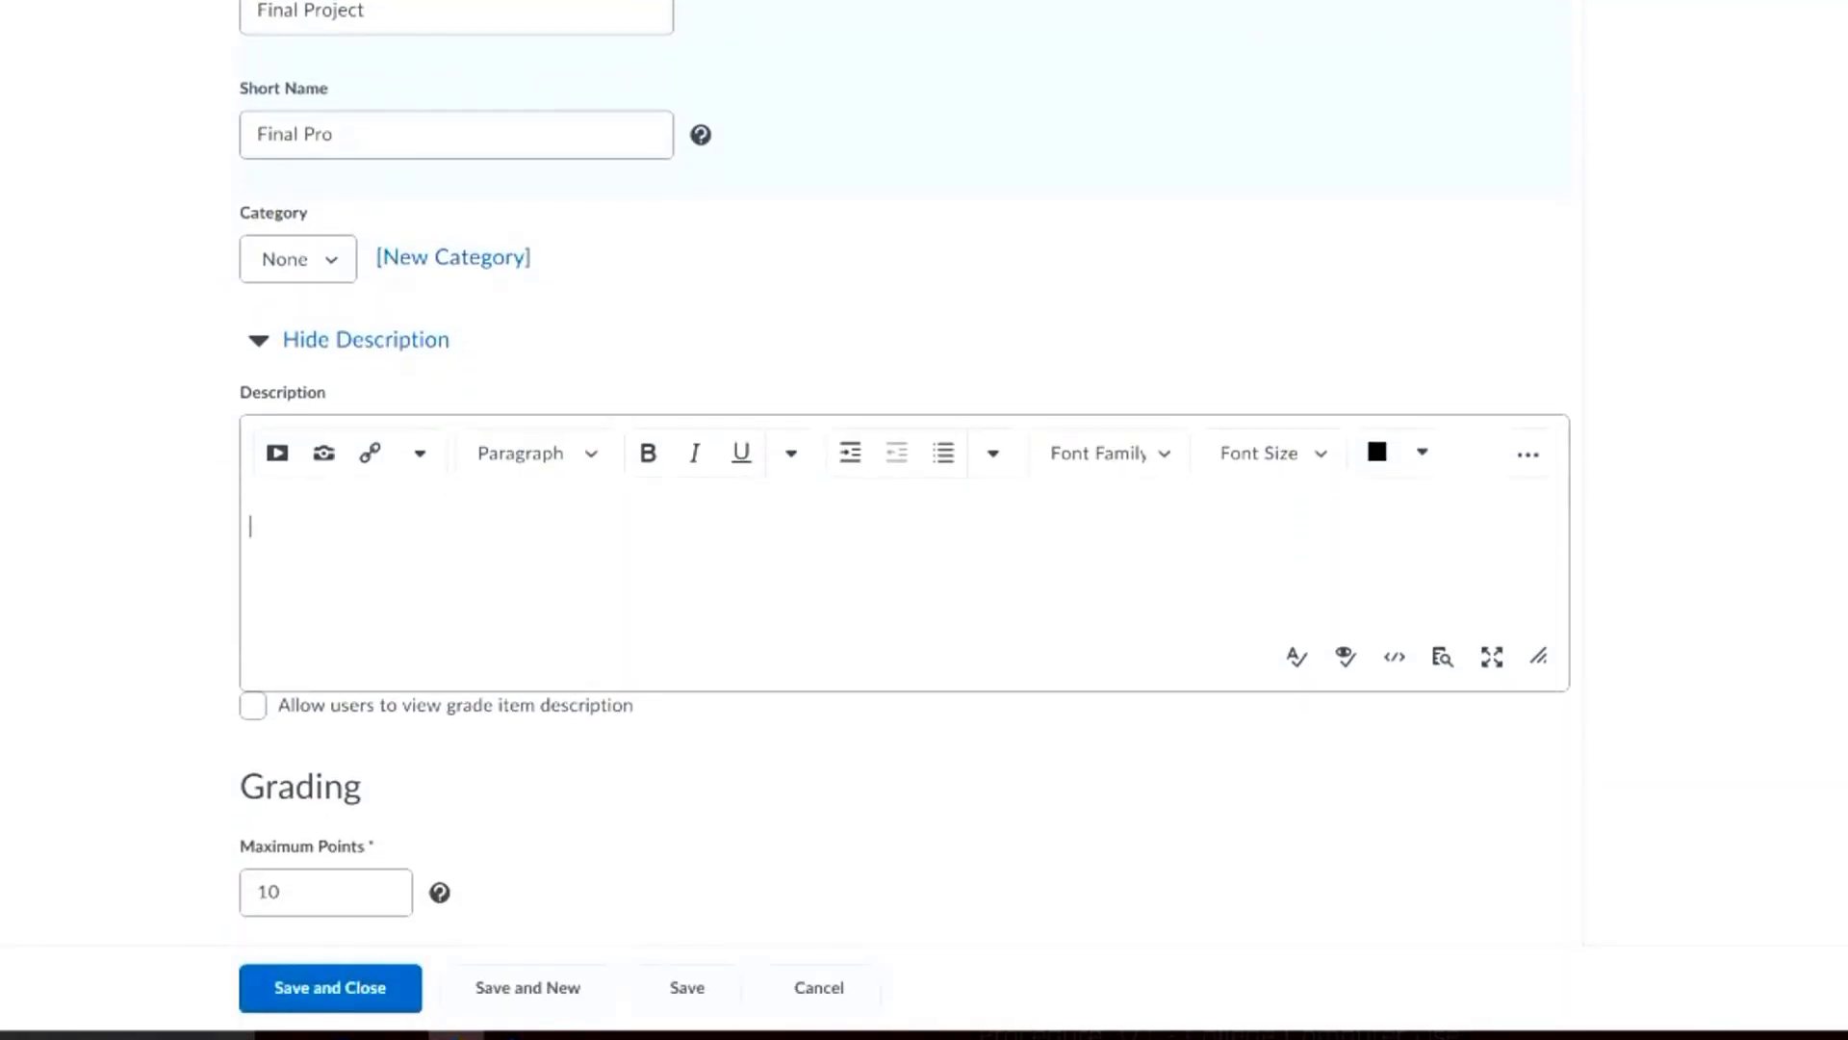
scroll(539, 501, "up", 3)
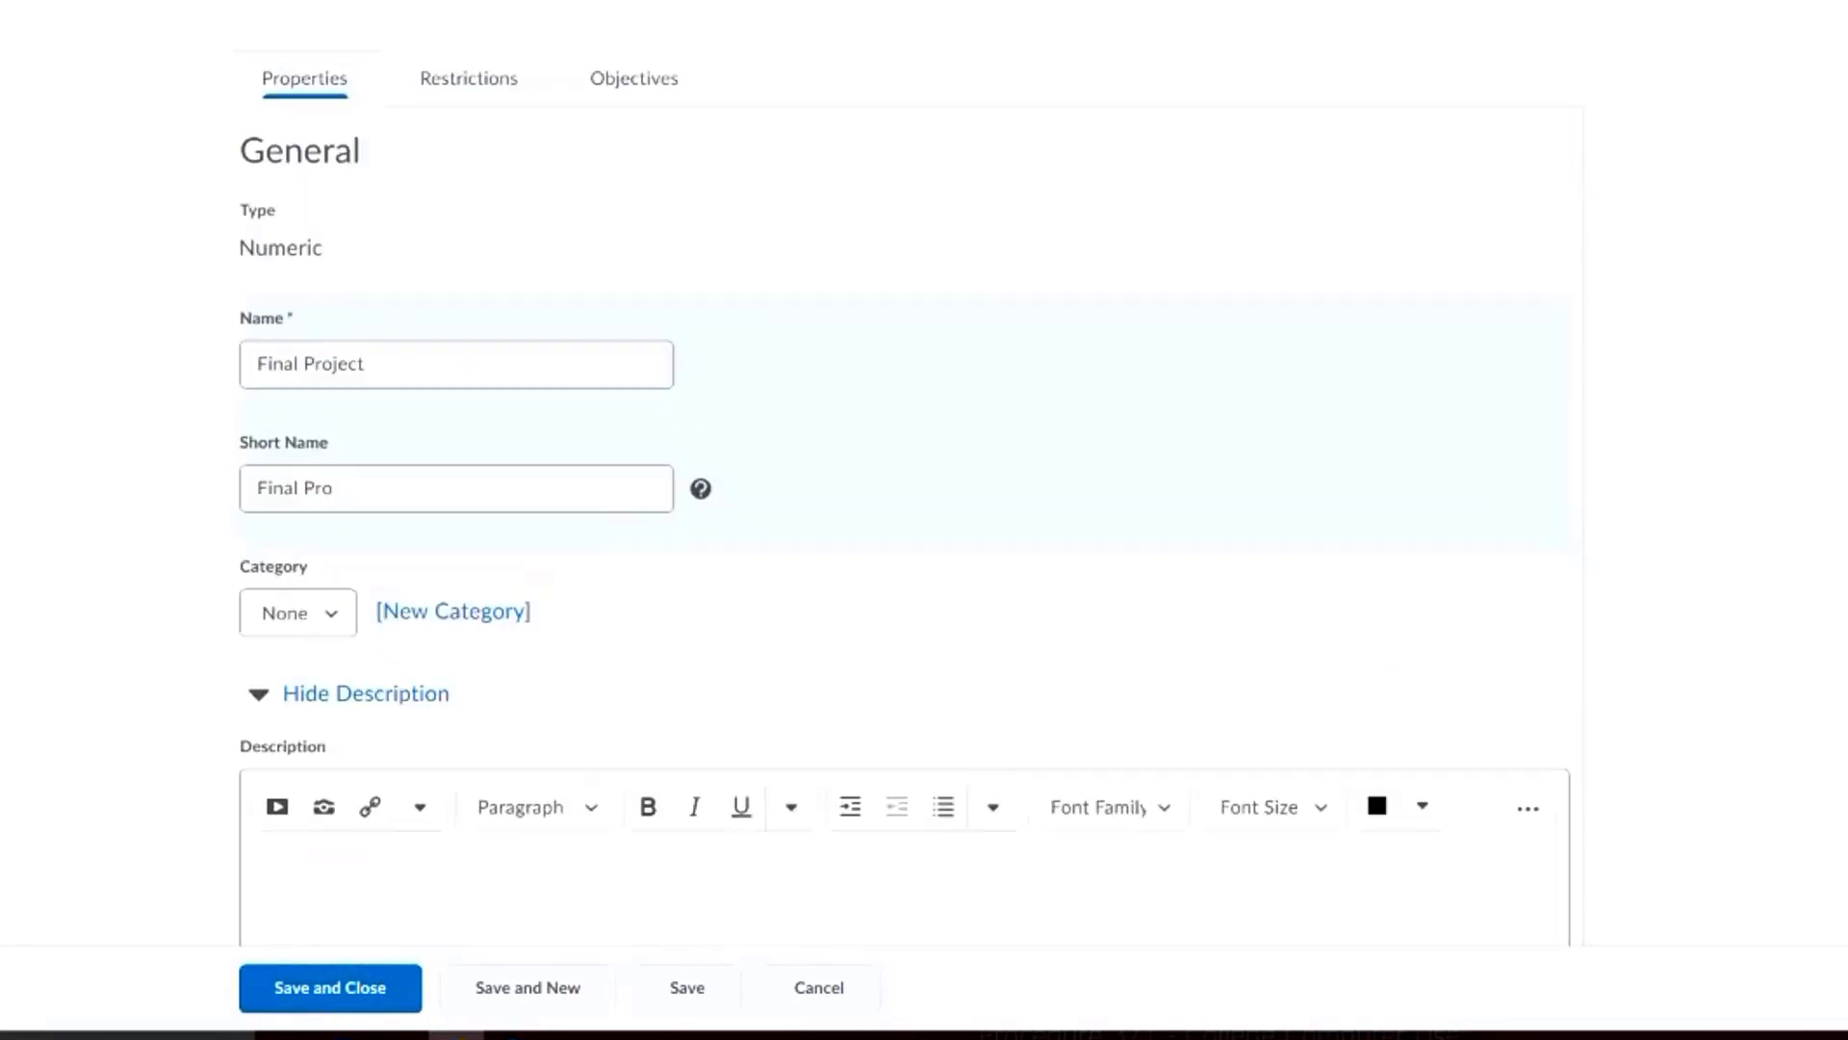
scroll(539, 500, "down", 4)
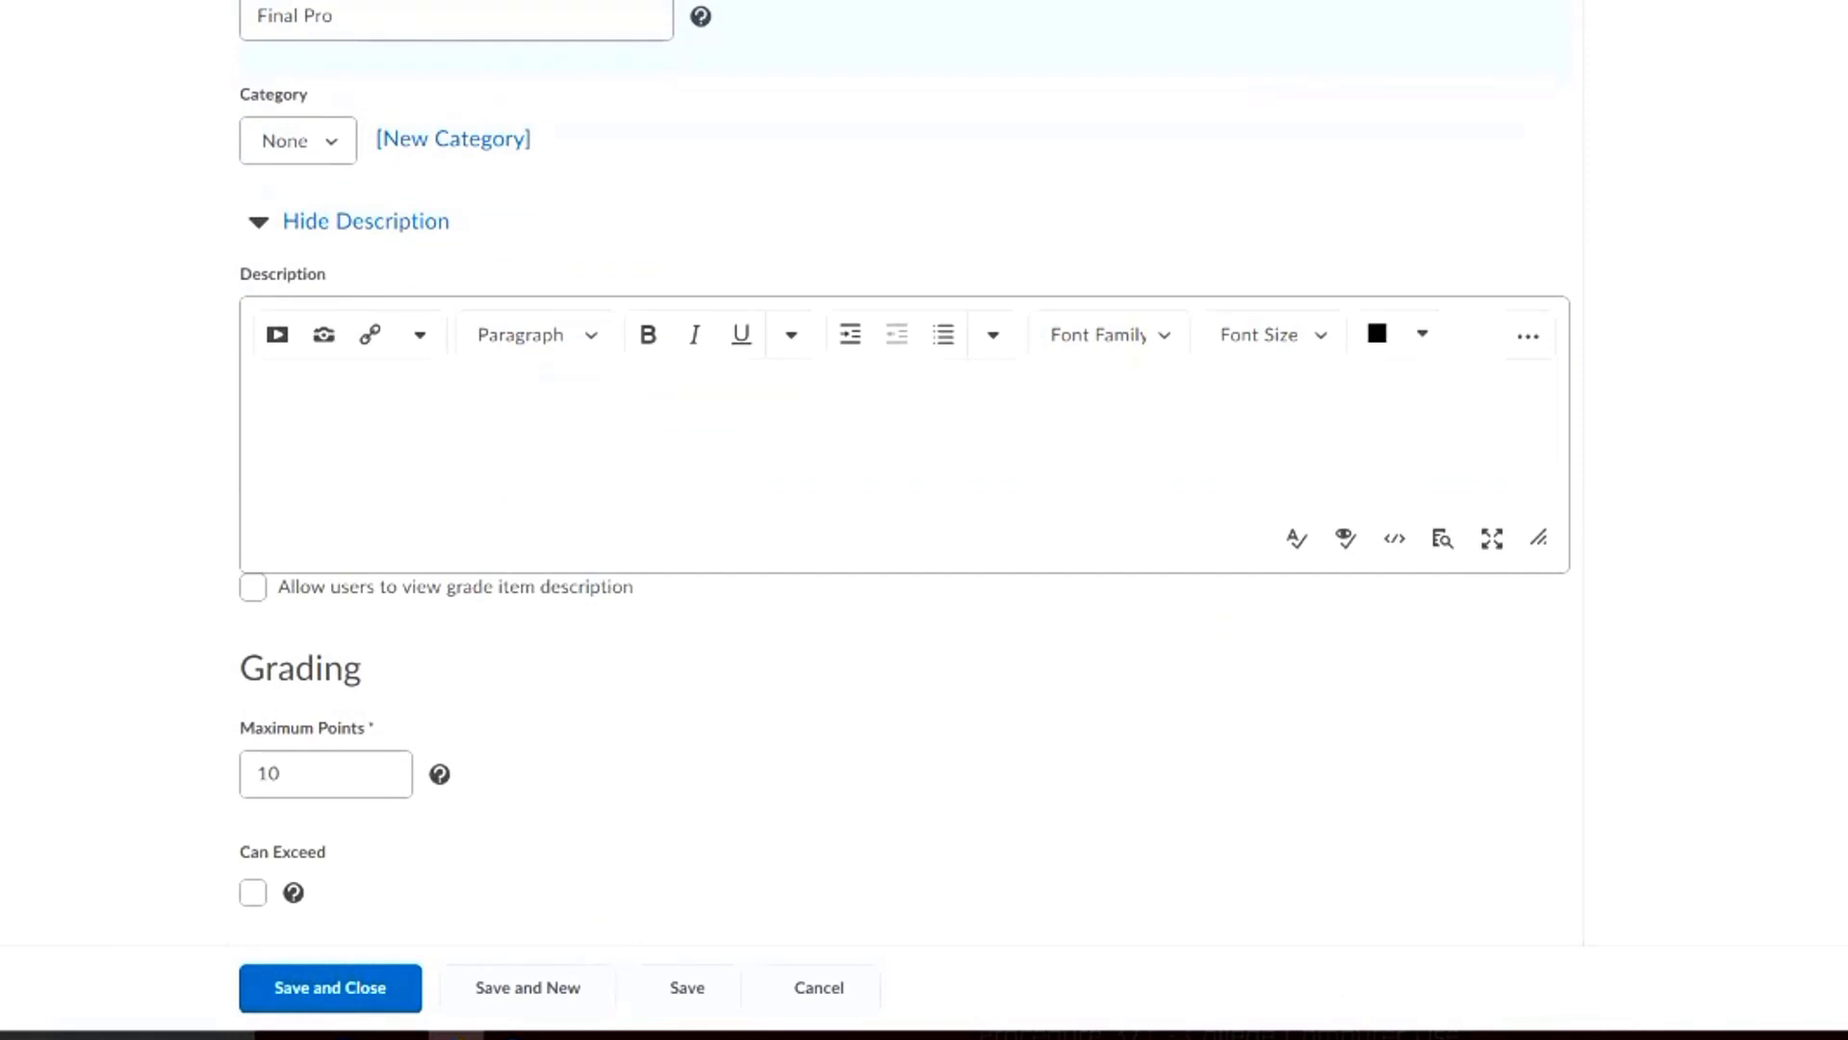
type("aadsfasfsadf")
scroll(905, 474, "down", 1)
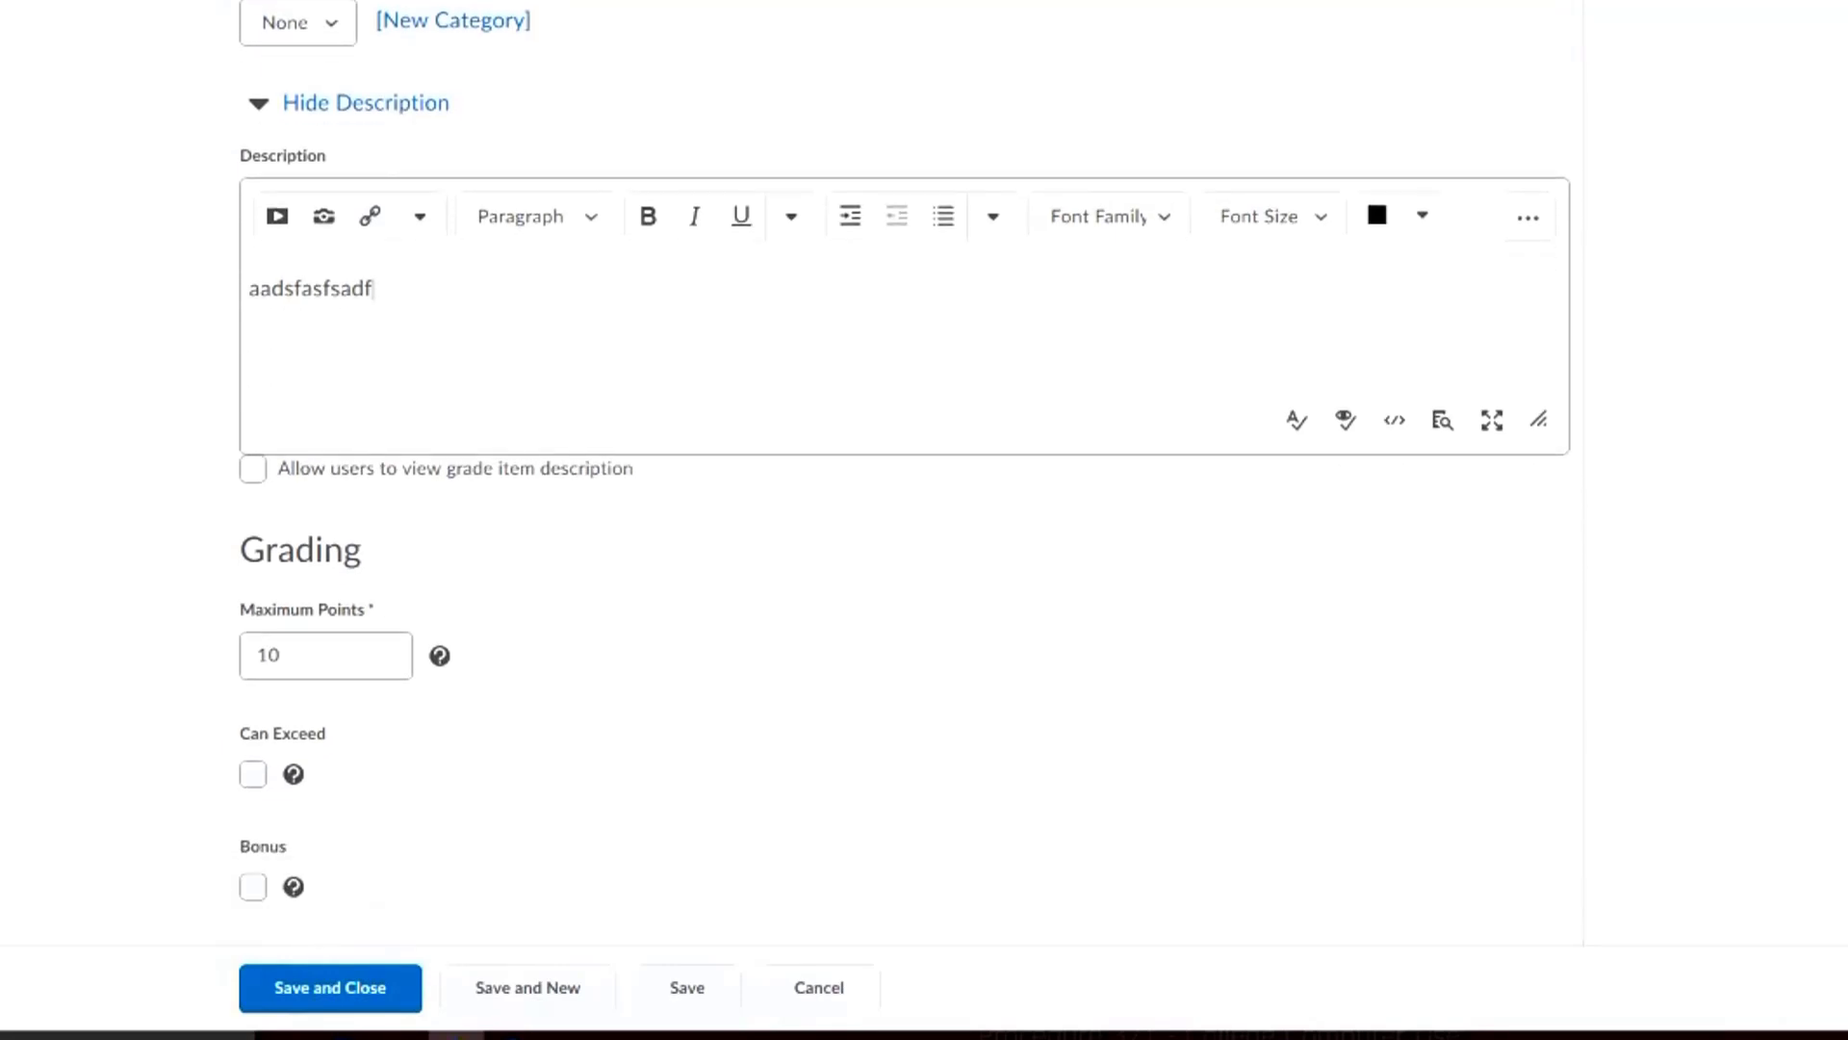
left_click(253, 468)
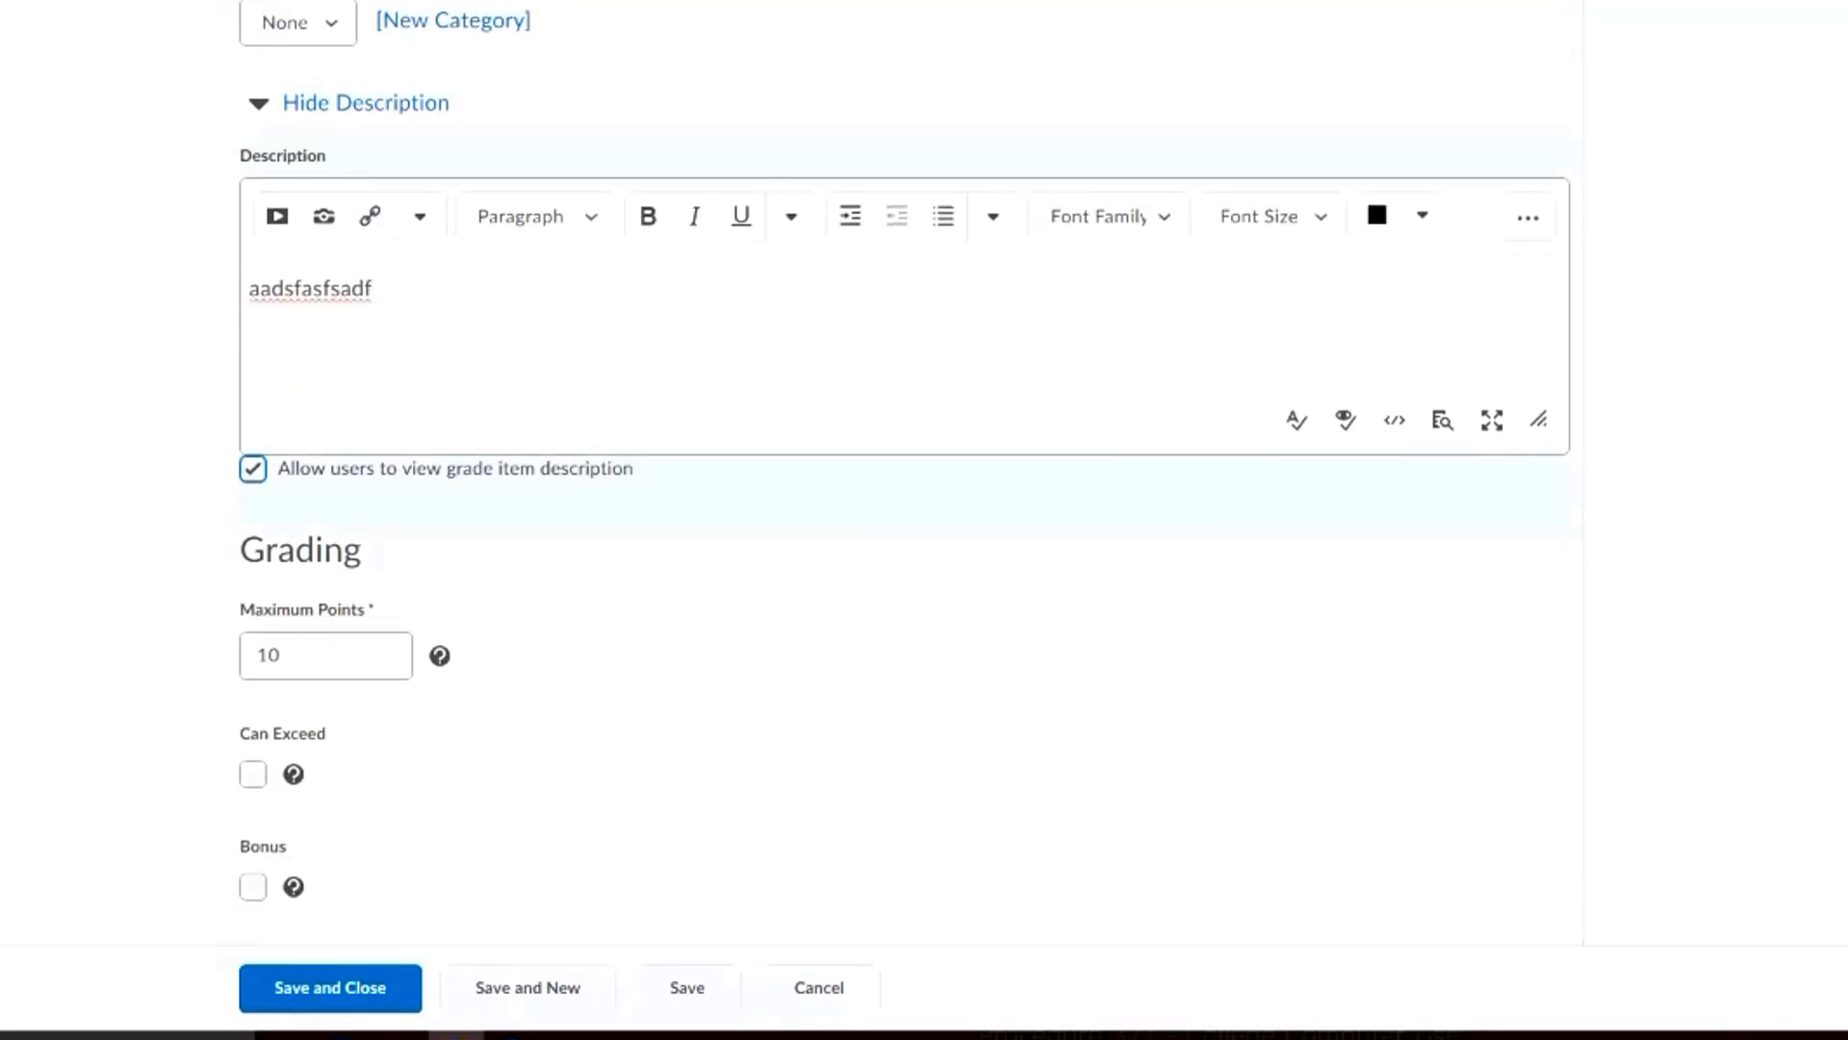
left_click(253, 468)
left_click(253, 469)
left_click(253, 468)
left_click(253, 469)
Set the Final Project grade item's maximum points to 100
scroll(327, 371, "down", 3)
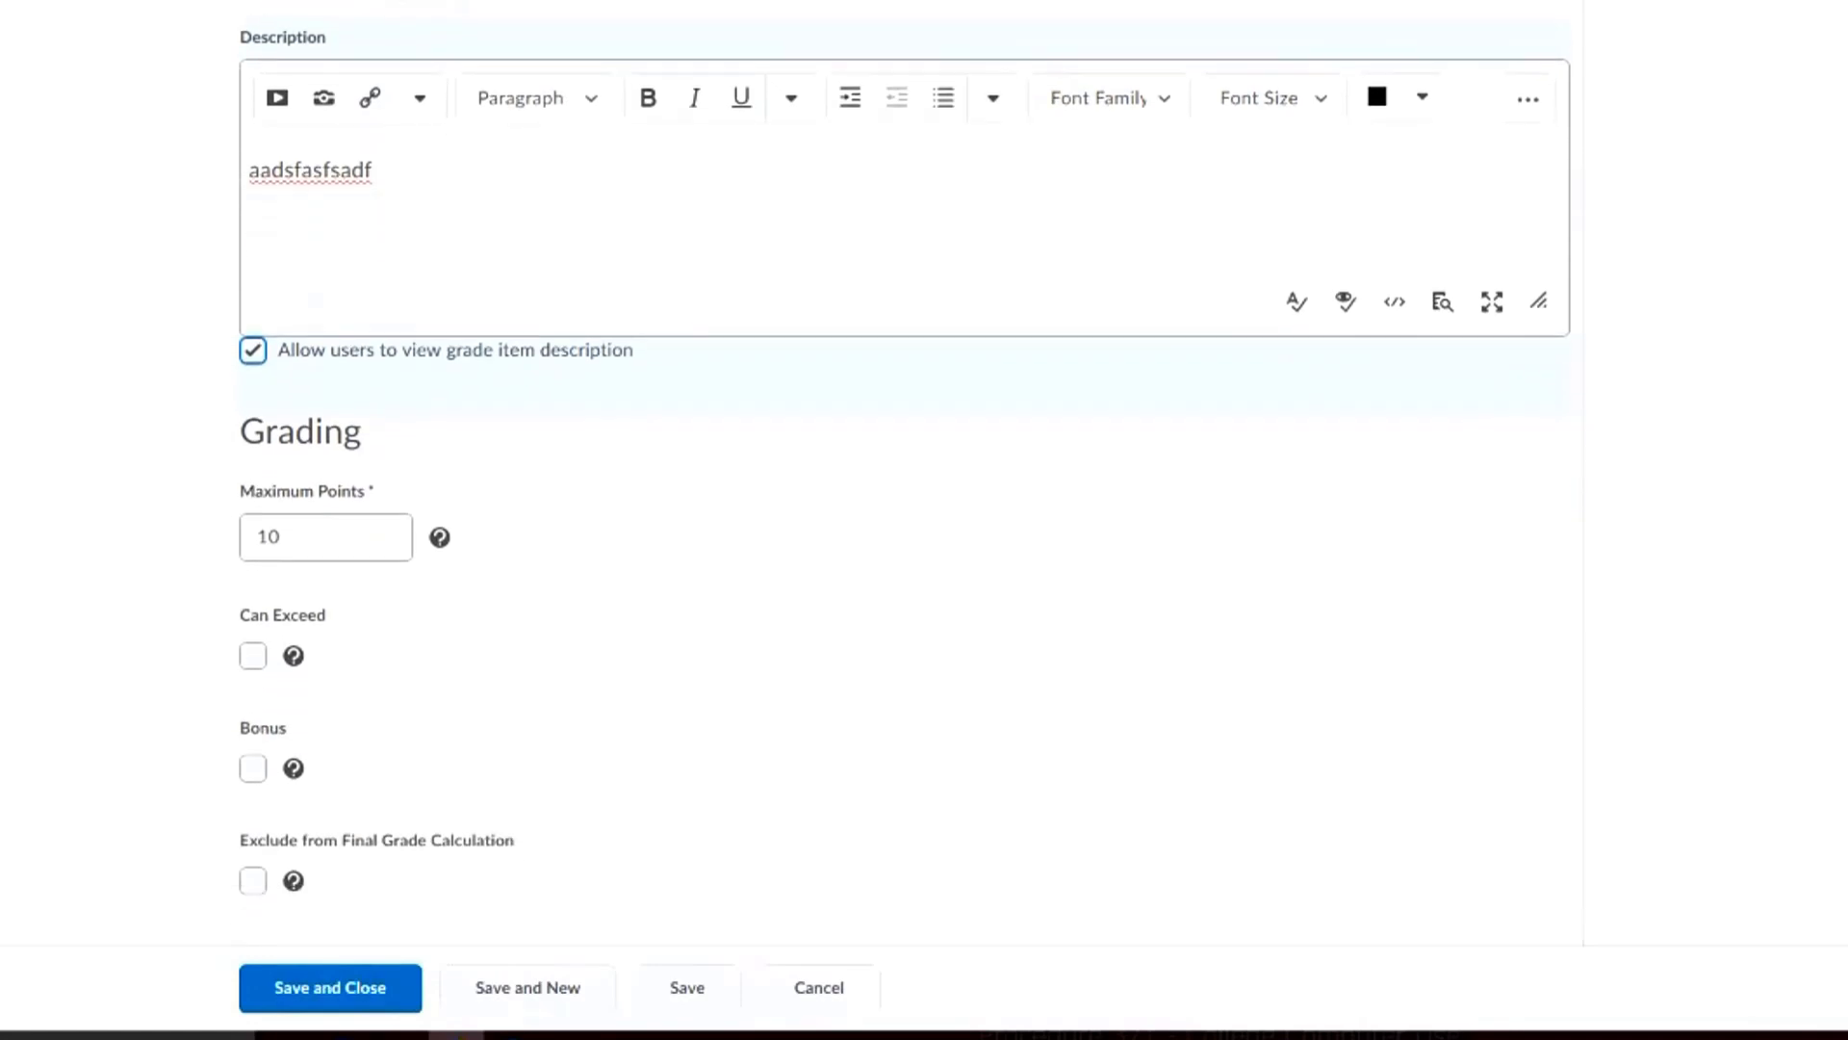
scroll(328, 370, "down", 2)
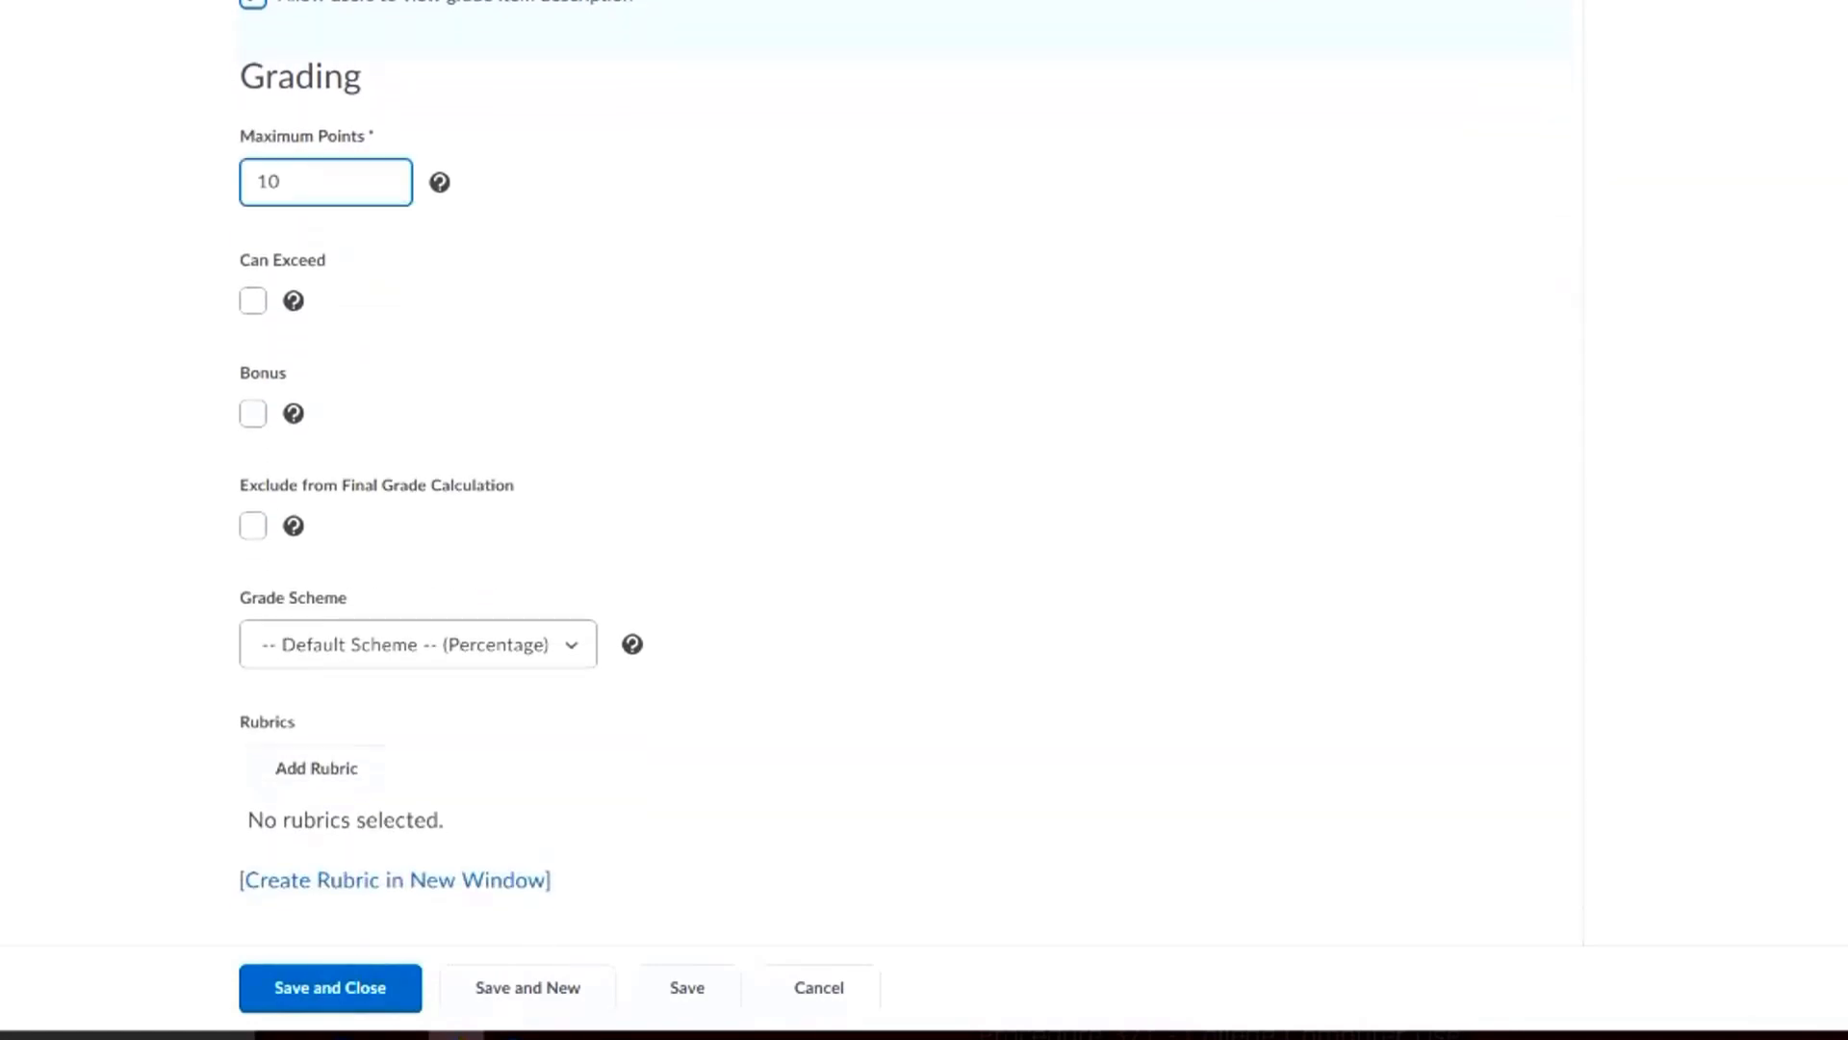
double_click(300, 77)
left_click(300, 77)
left_click(326, 183)
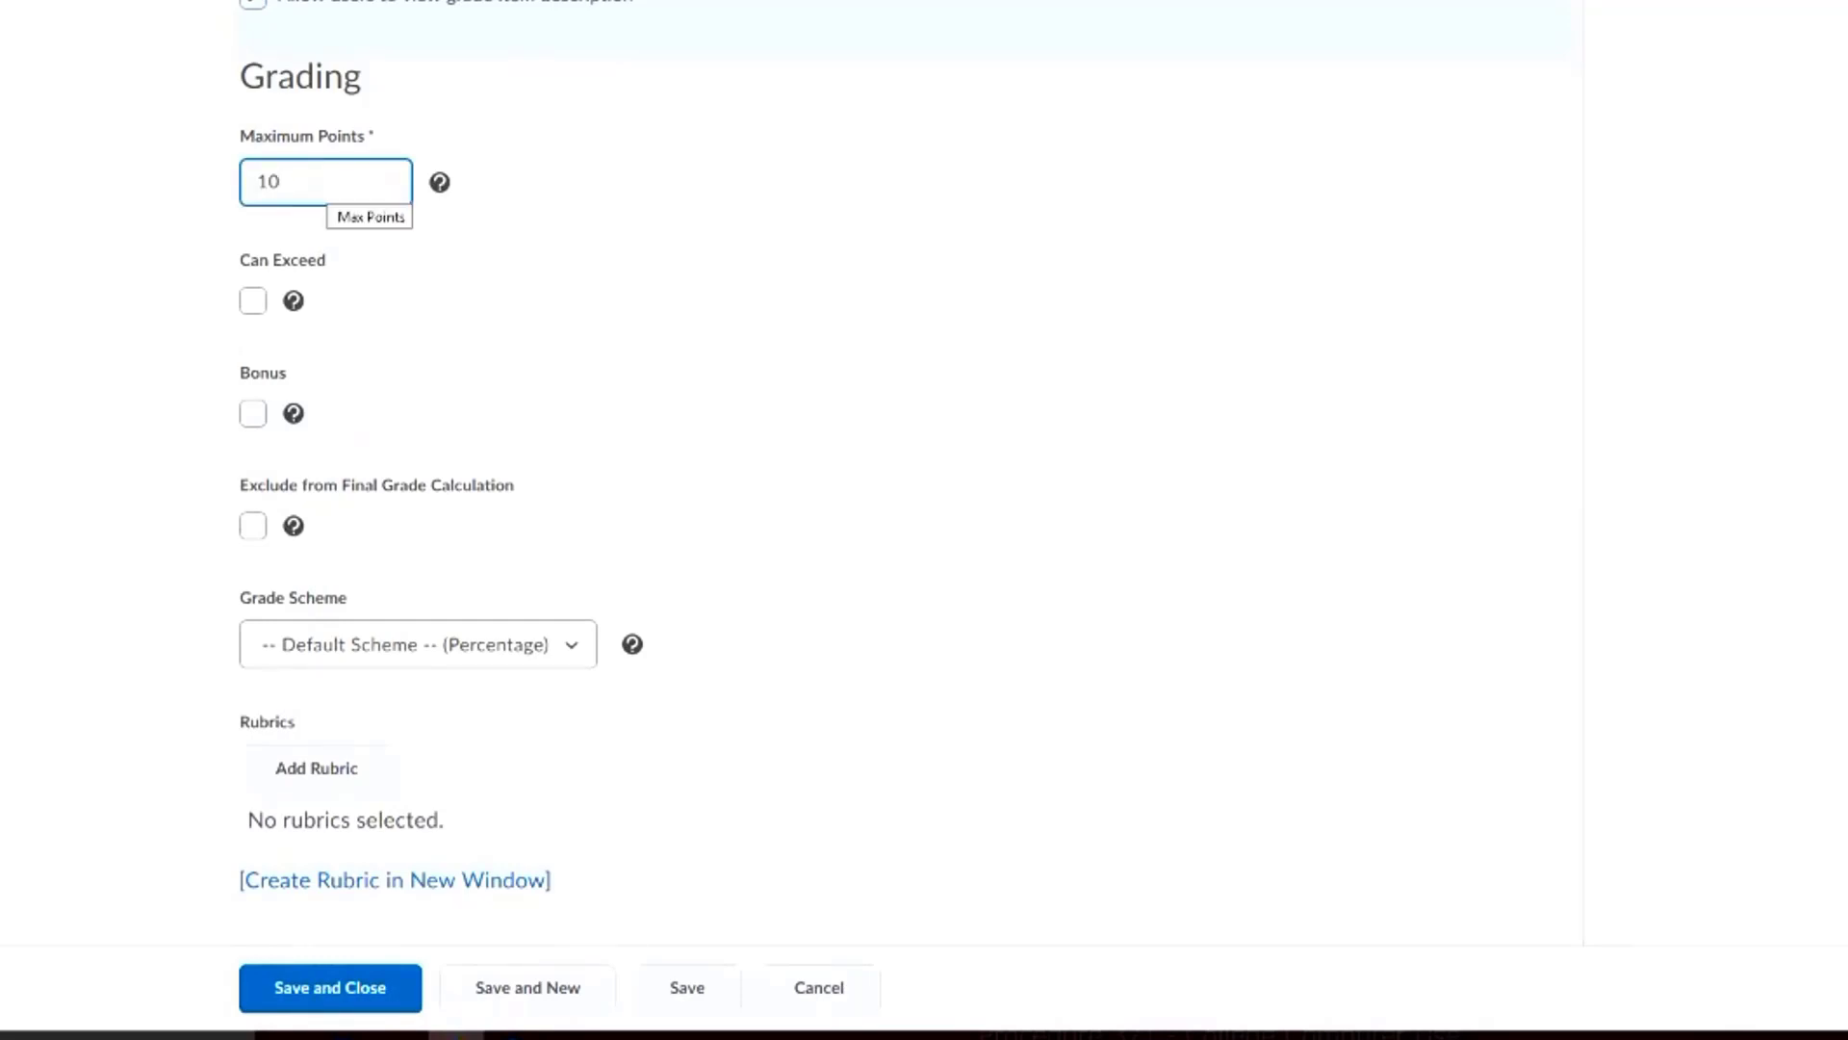
type("0")
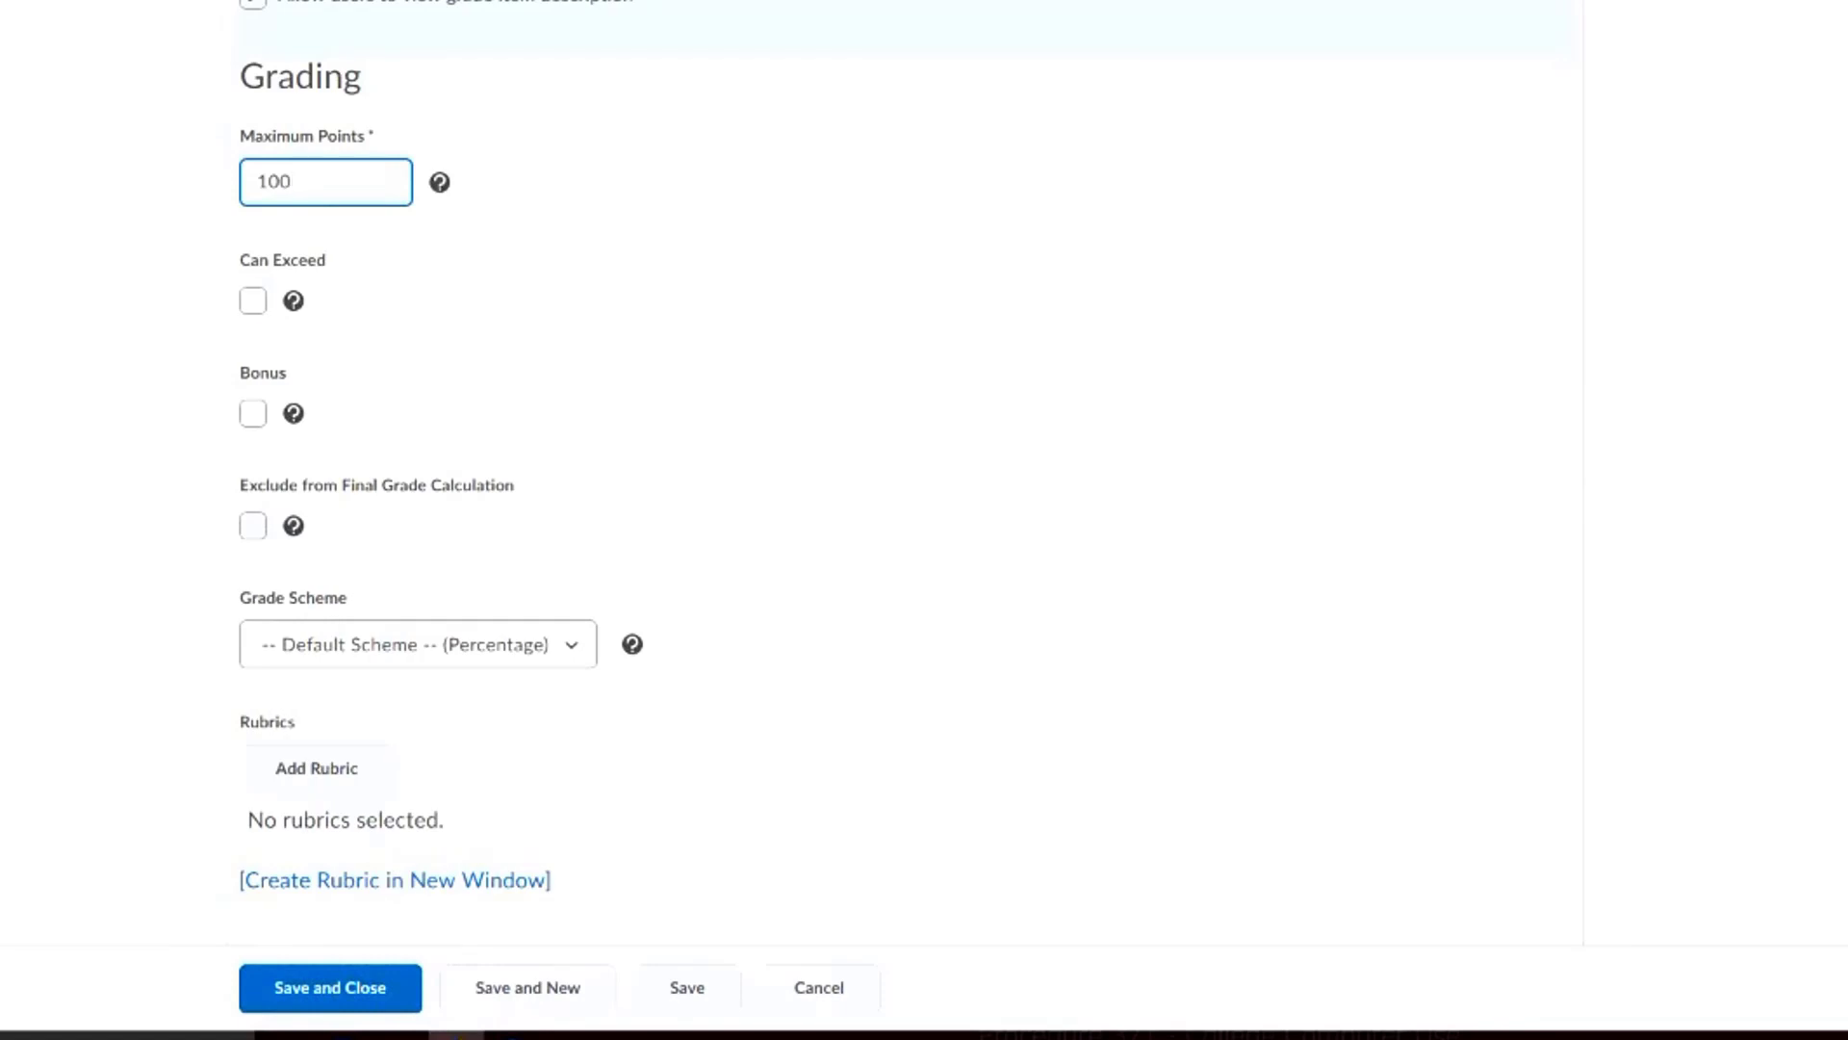
Examine the new item's remaining grading settings, rubric section and student and managing display options
scroll(904, 472, "down", 2)
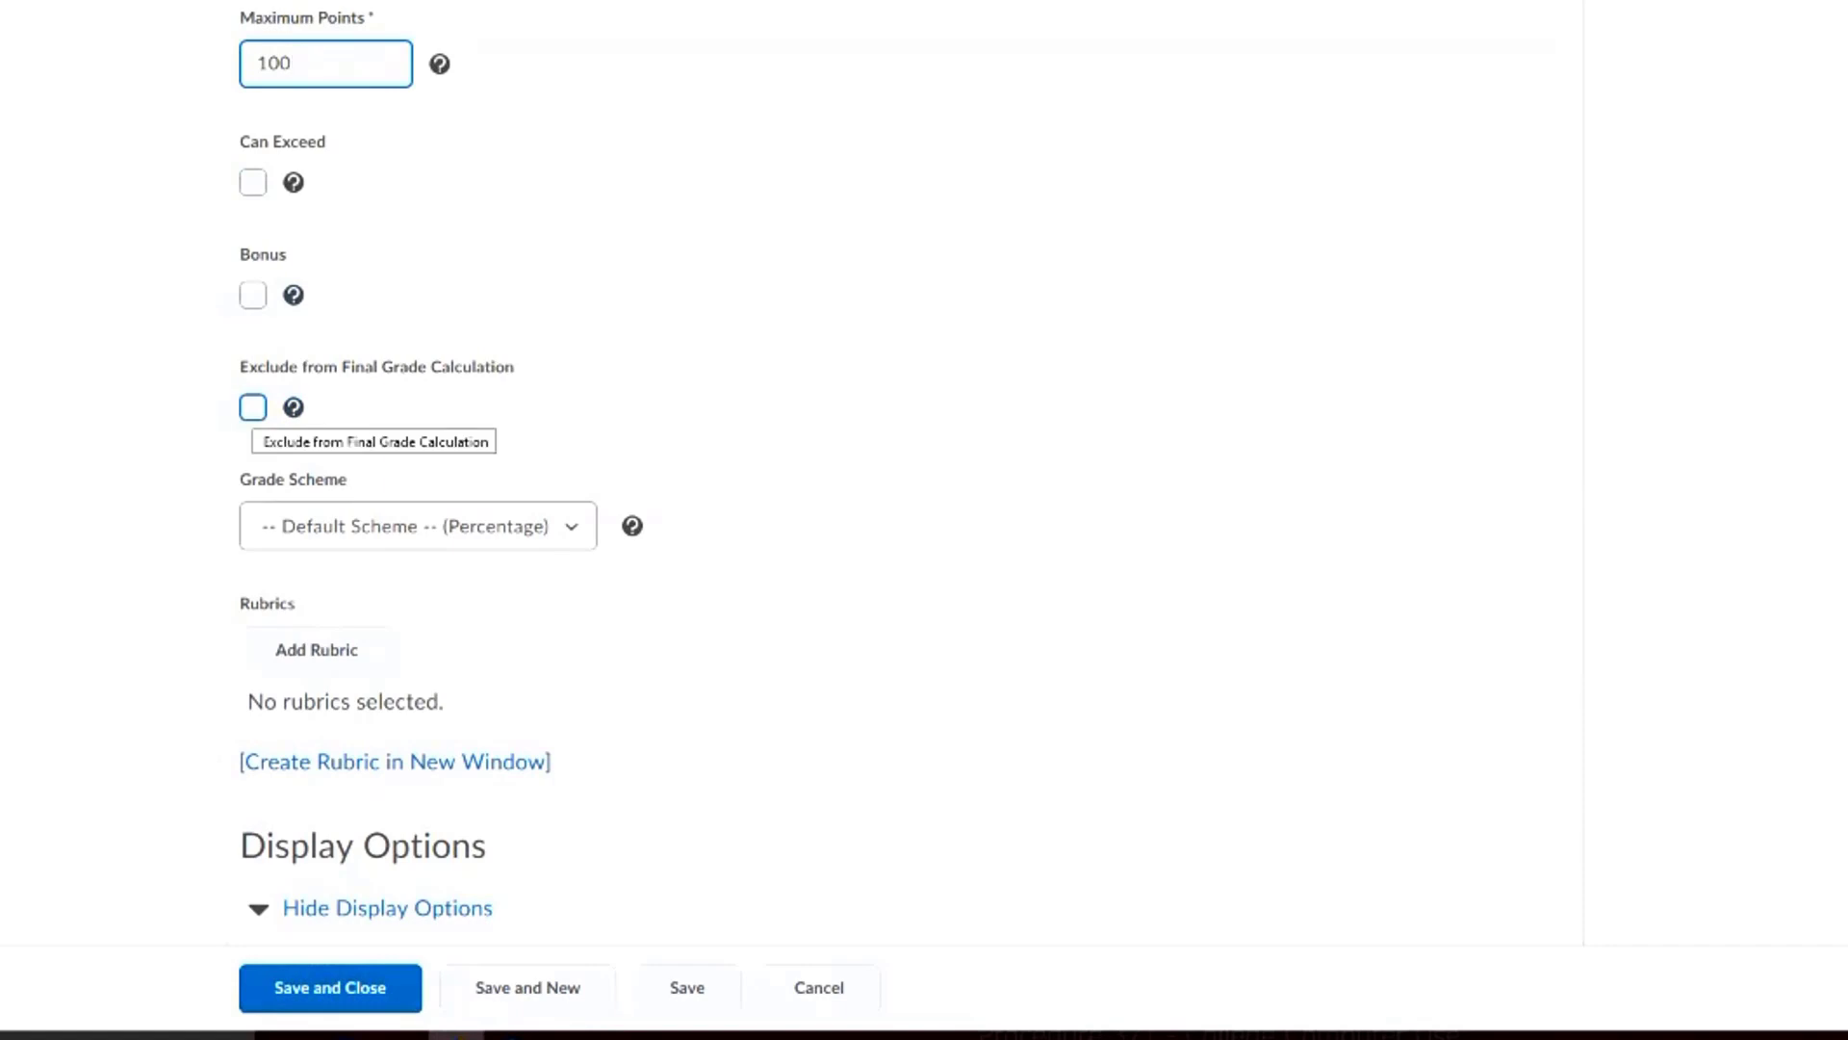
scroll(440, 474, "down", 3)
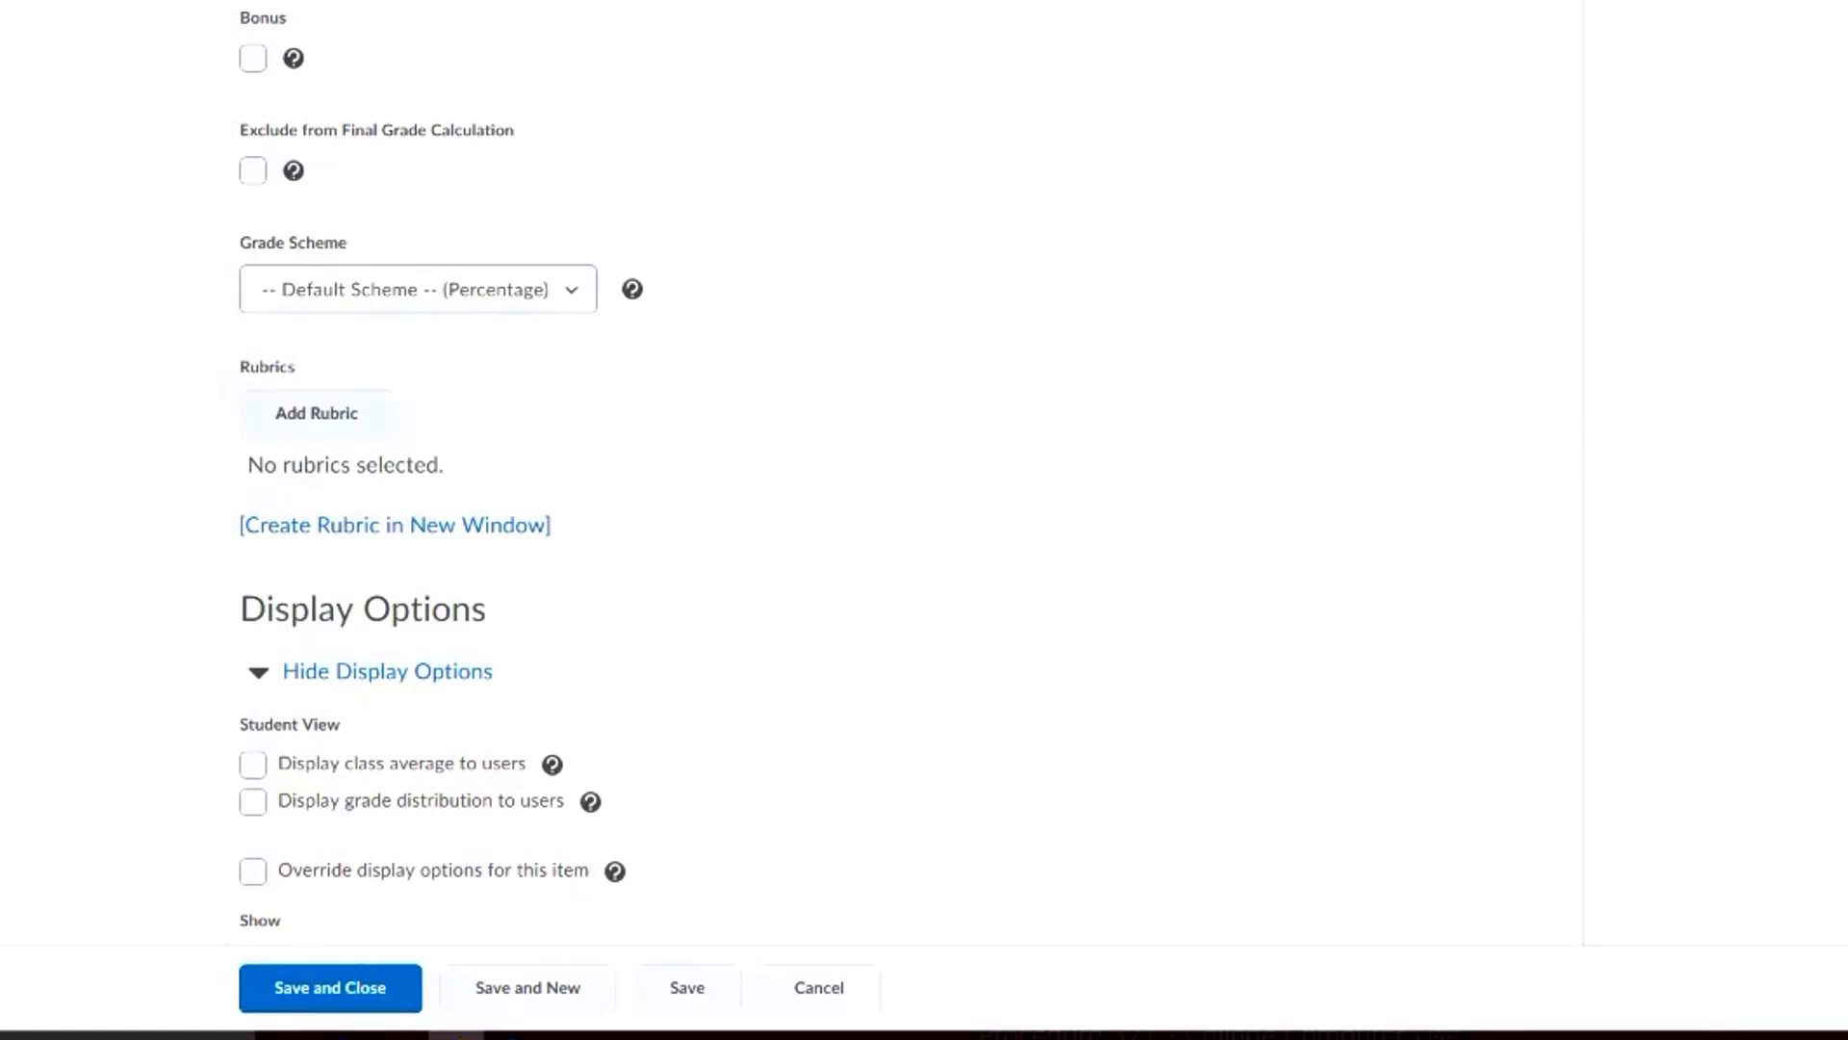
scroll(394, 406, "down", 1)
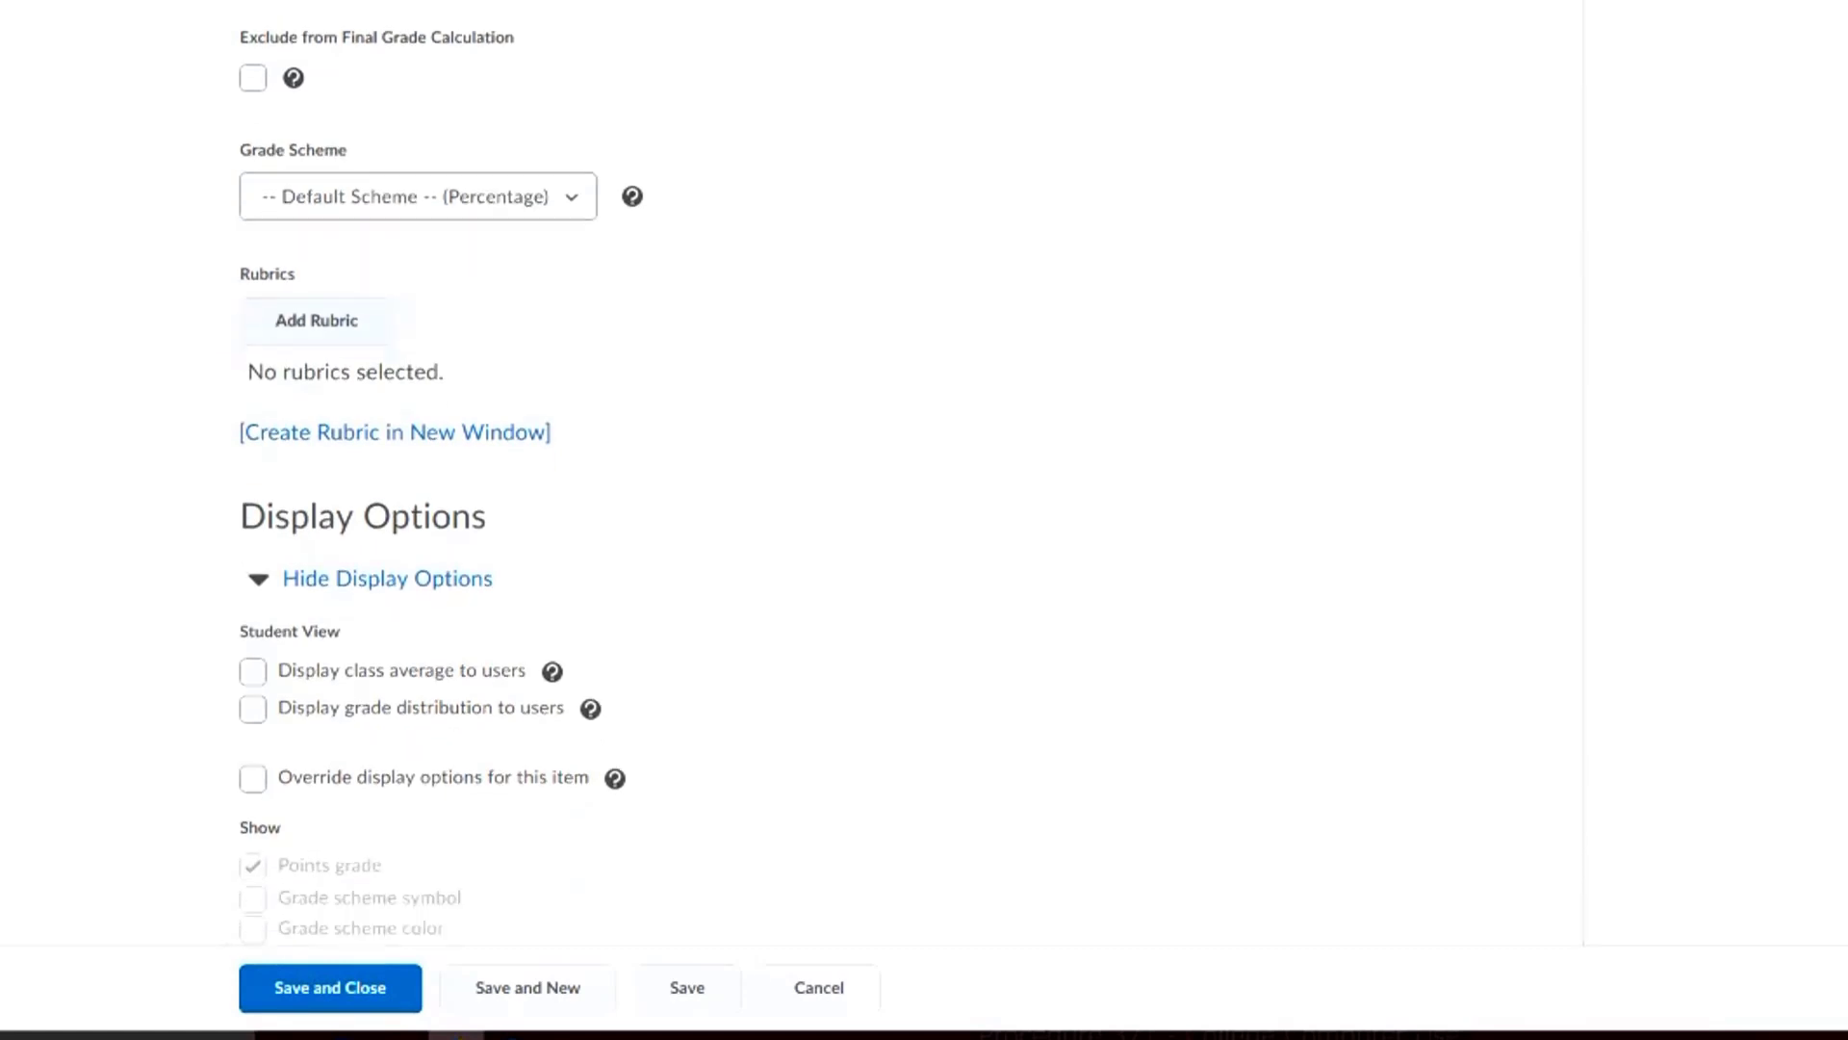
scroll(395, 406, "down", 1)
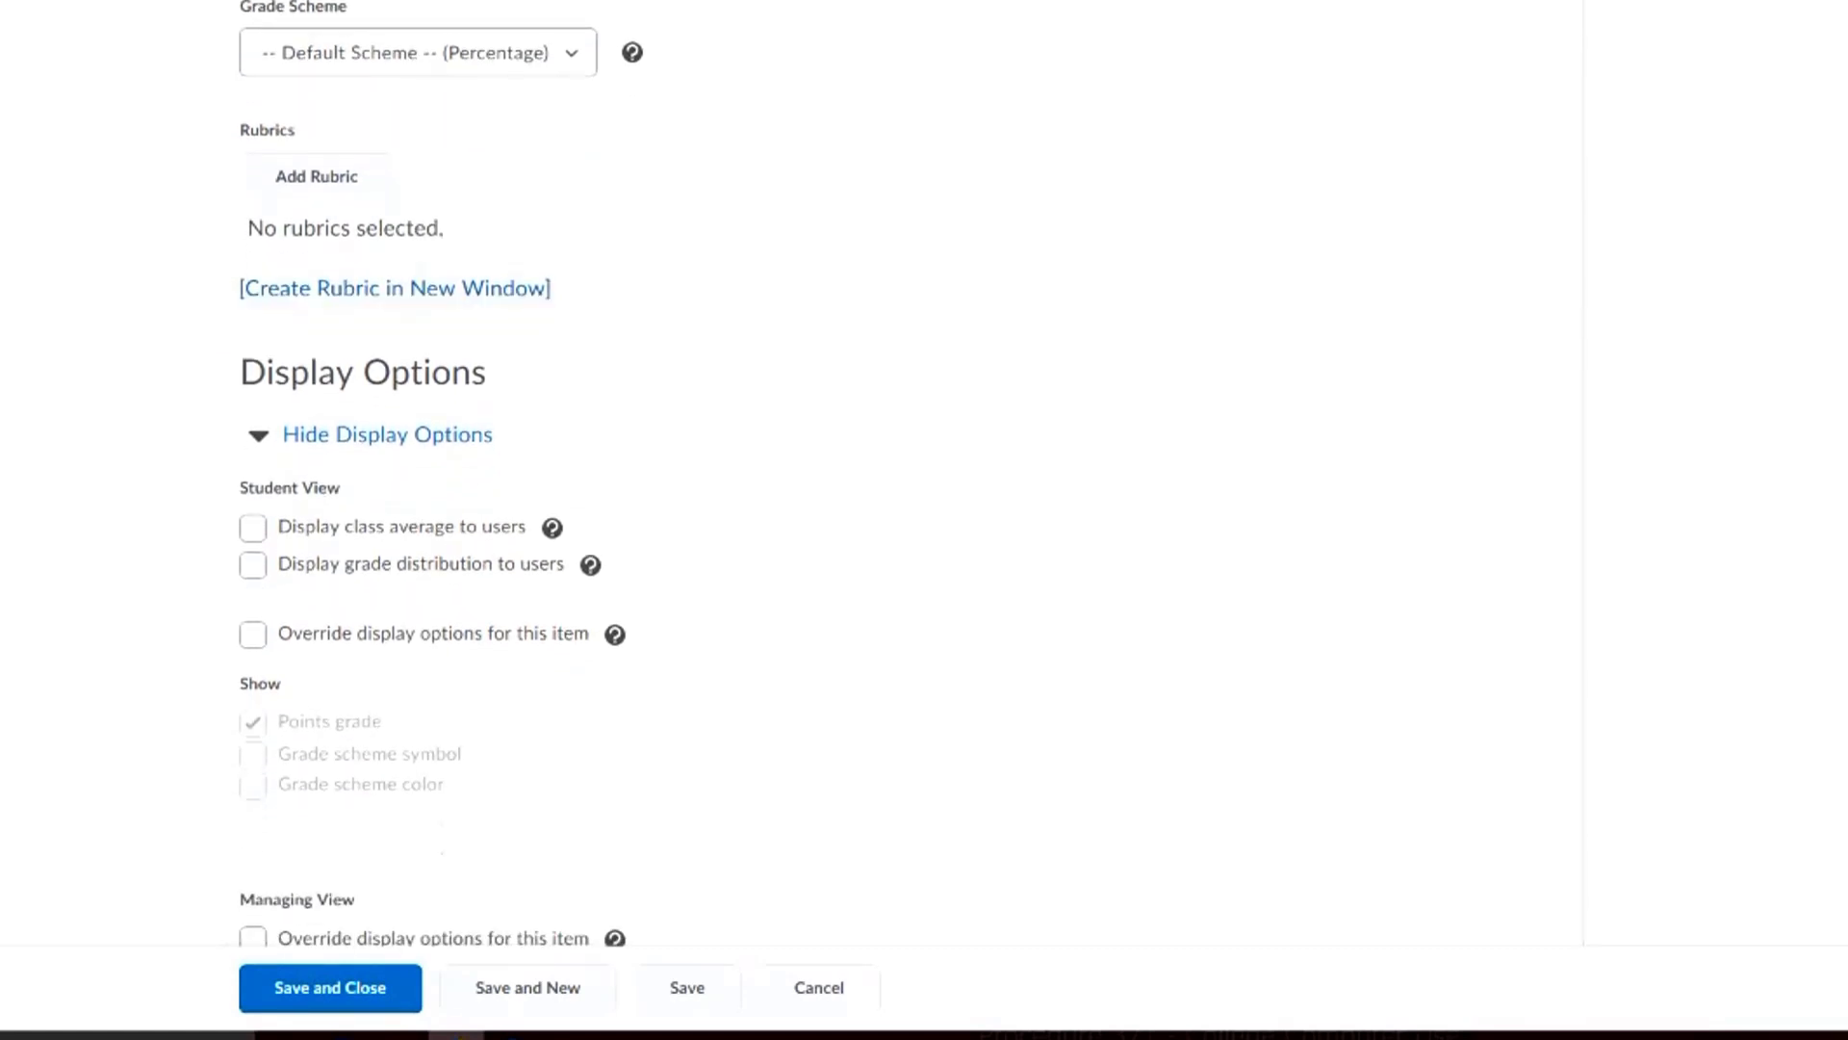
scroll(394, 406, "down", 1)
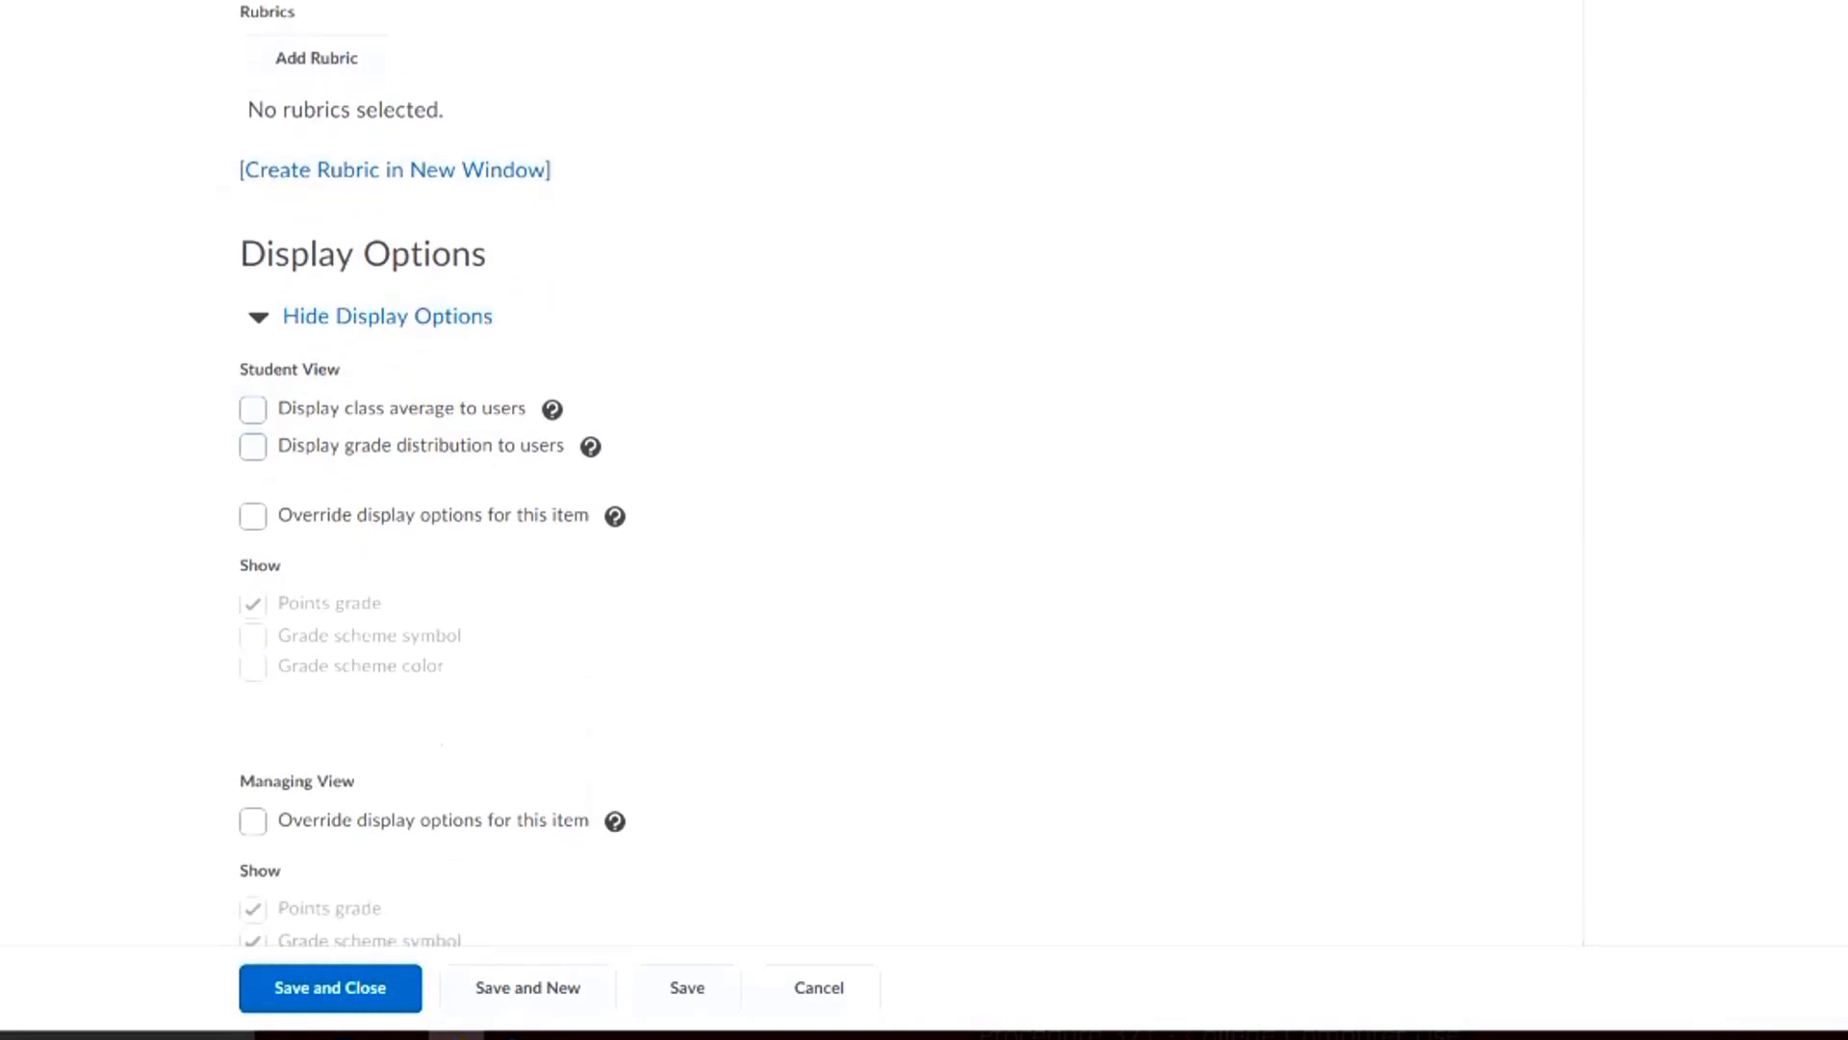
scroll(395, 407, "down", 1)
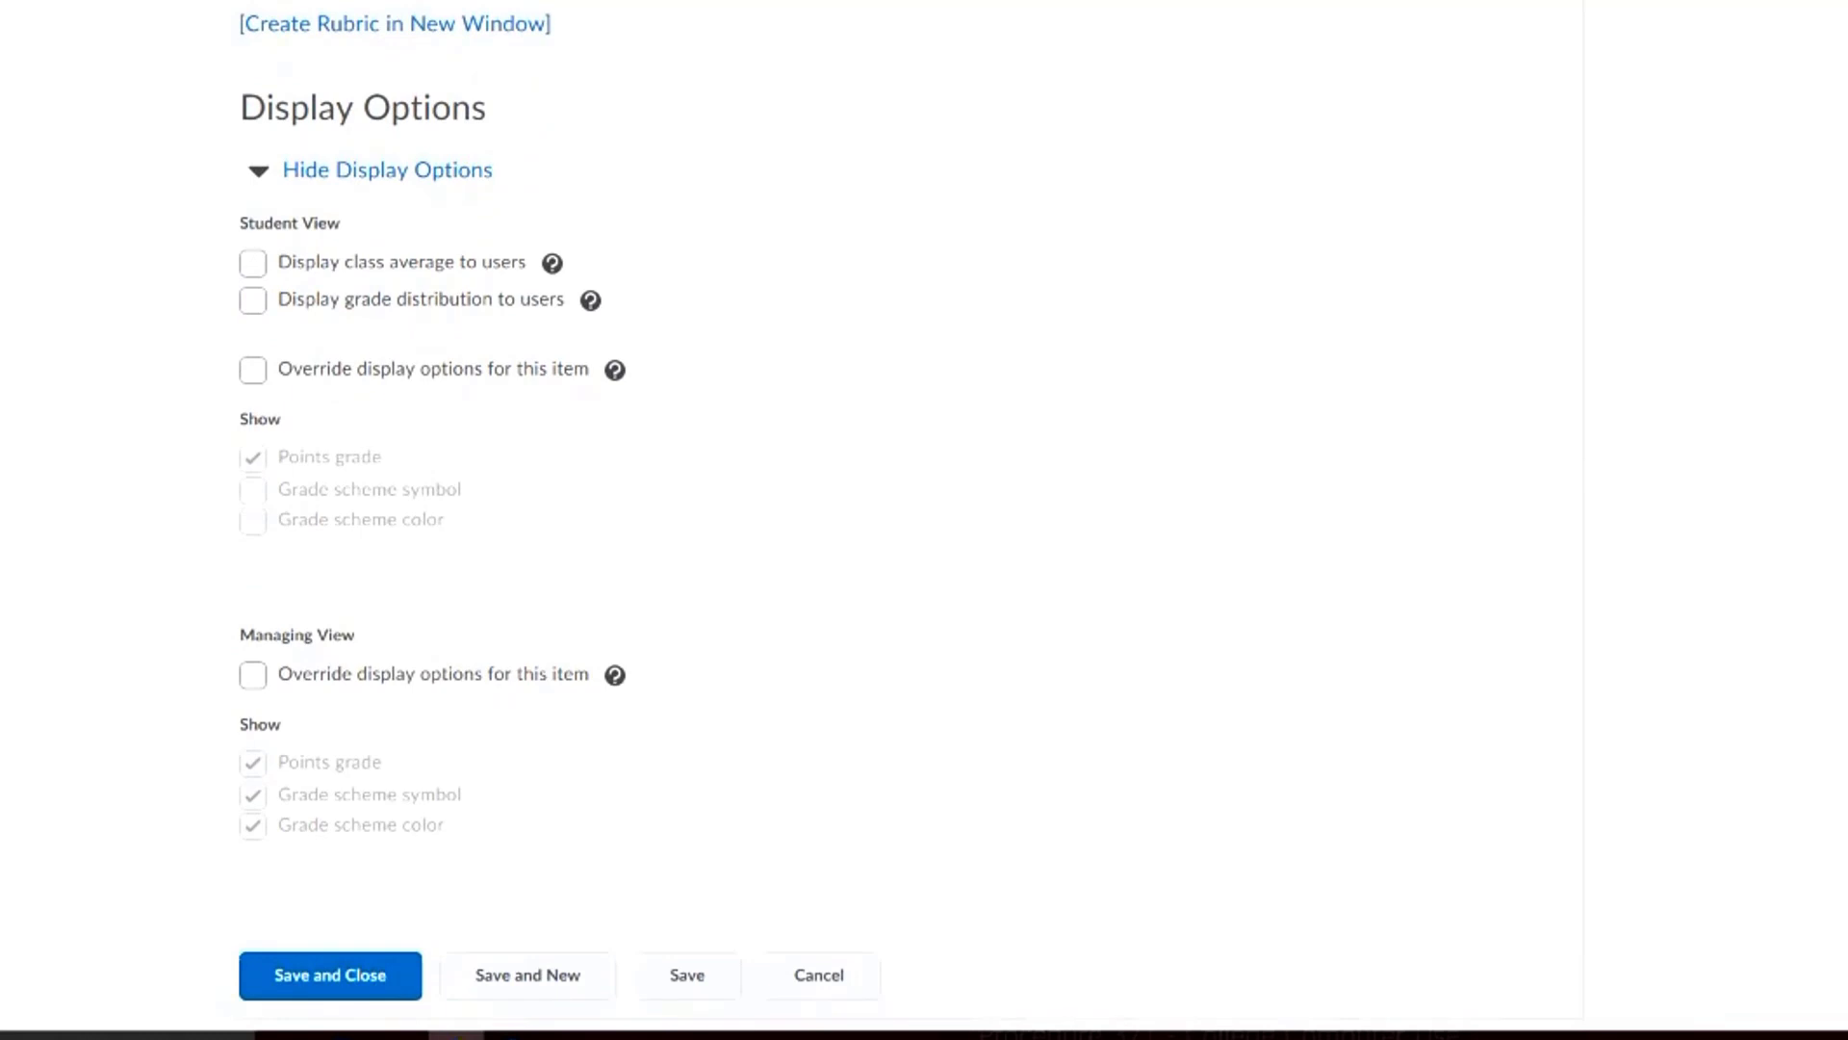
scroll(440, 466, "up", 5)
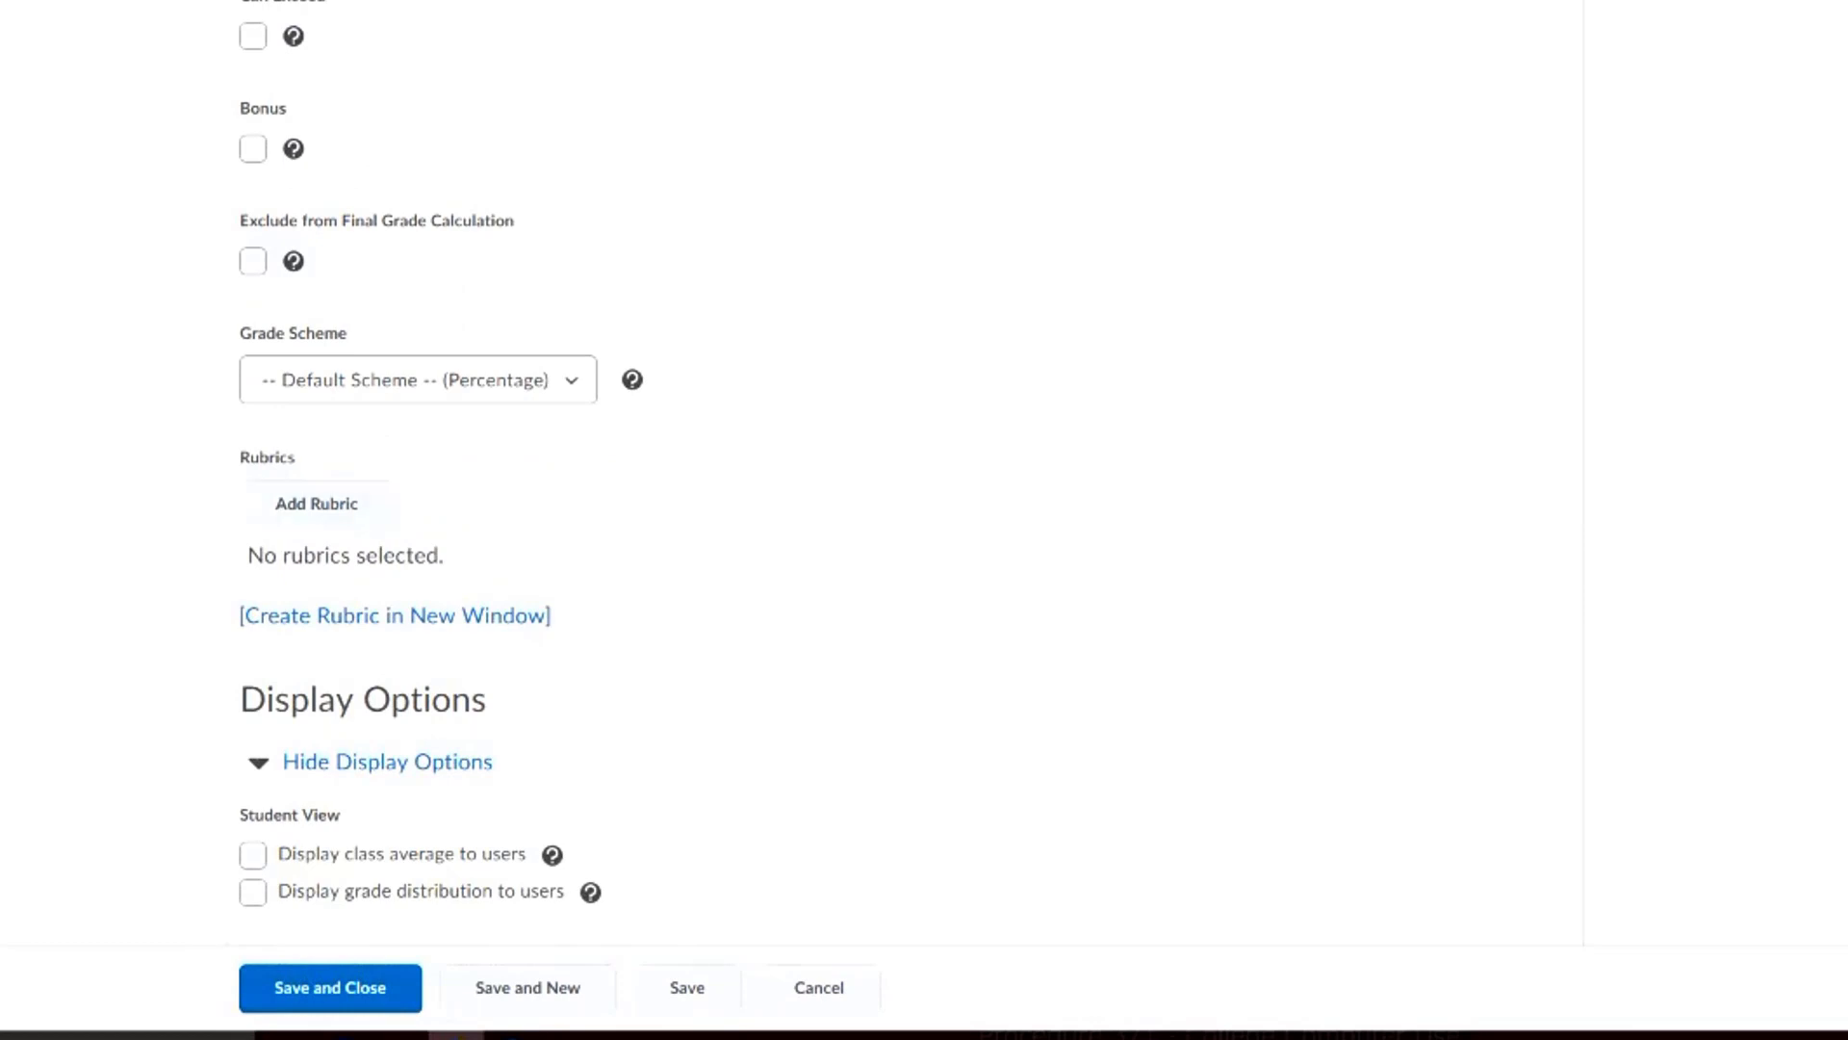
scroll(904, 476, "up", 12)
scroll(904, 520, "down", 3)
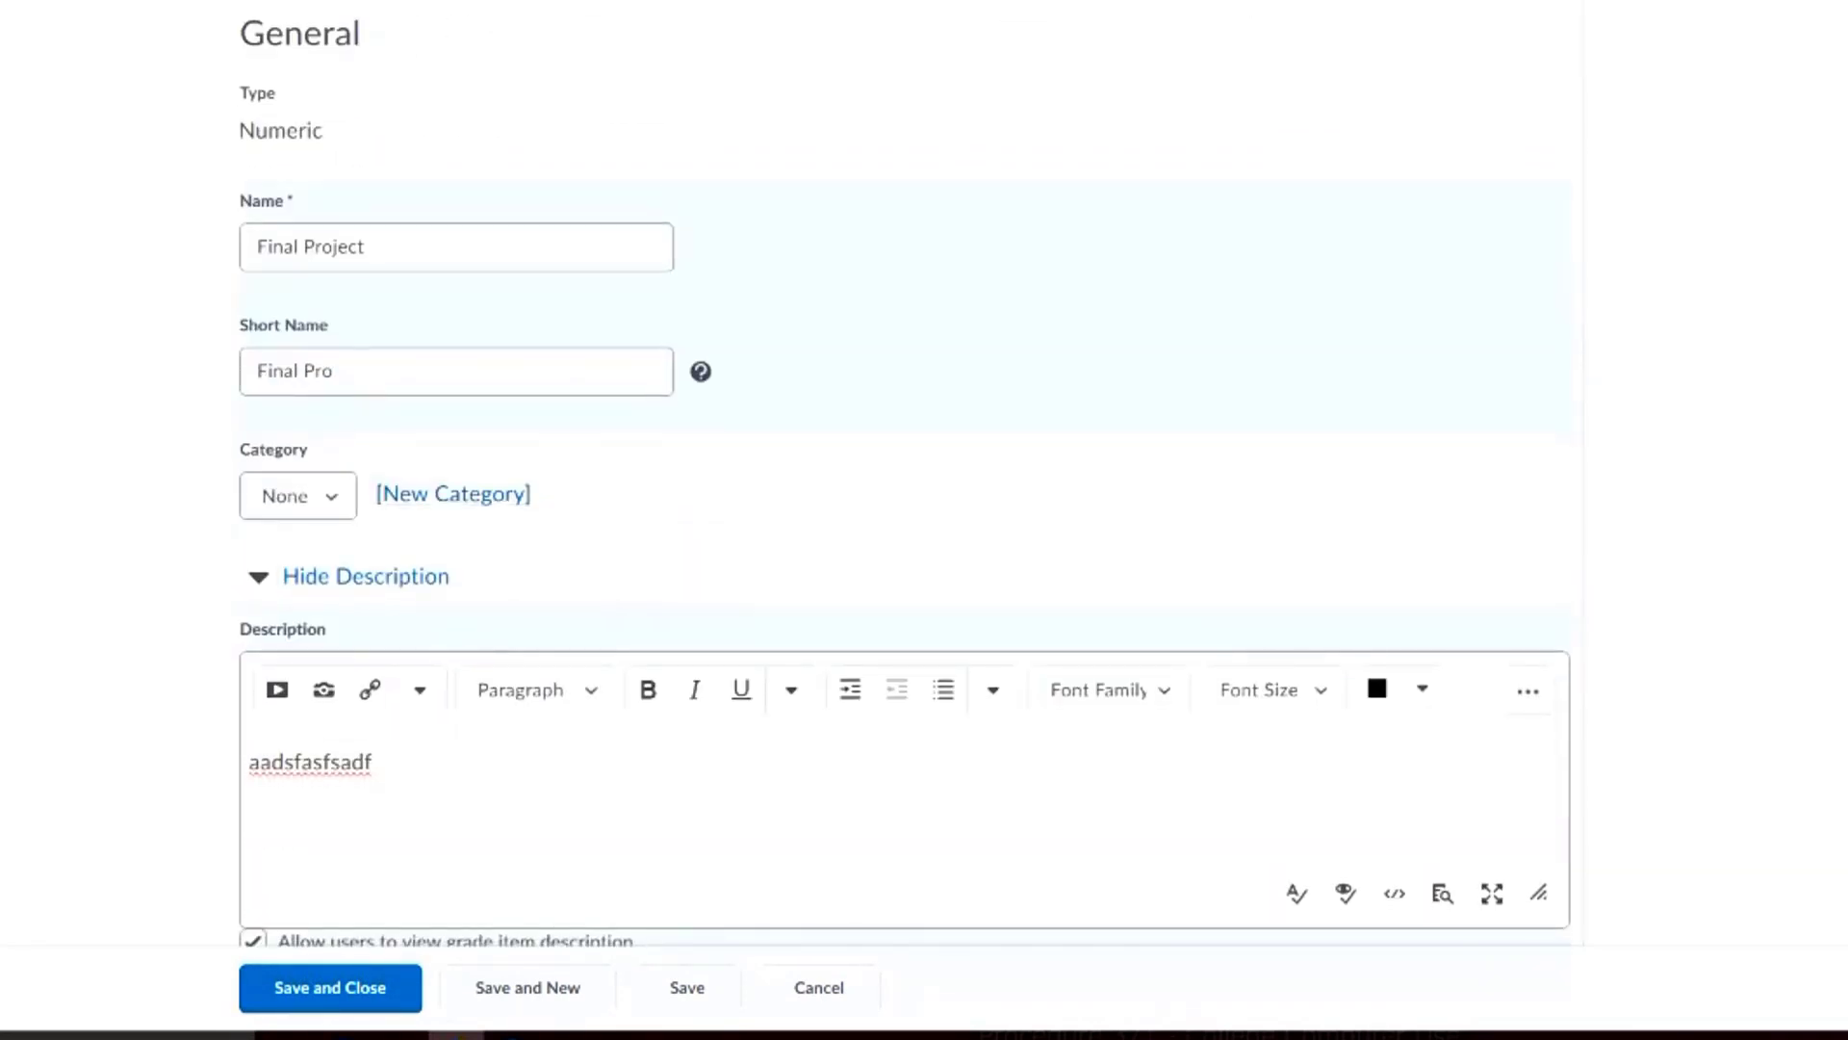
scroll(904, 520, "up", 3)
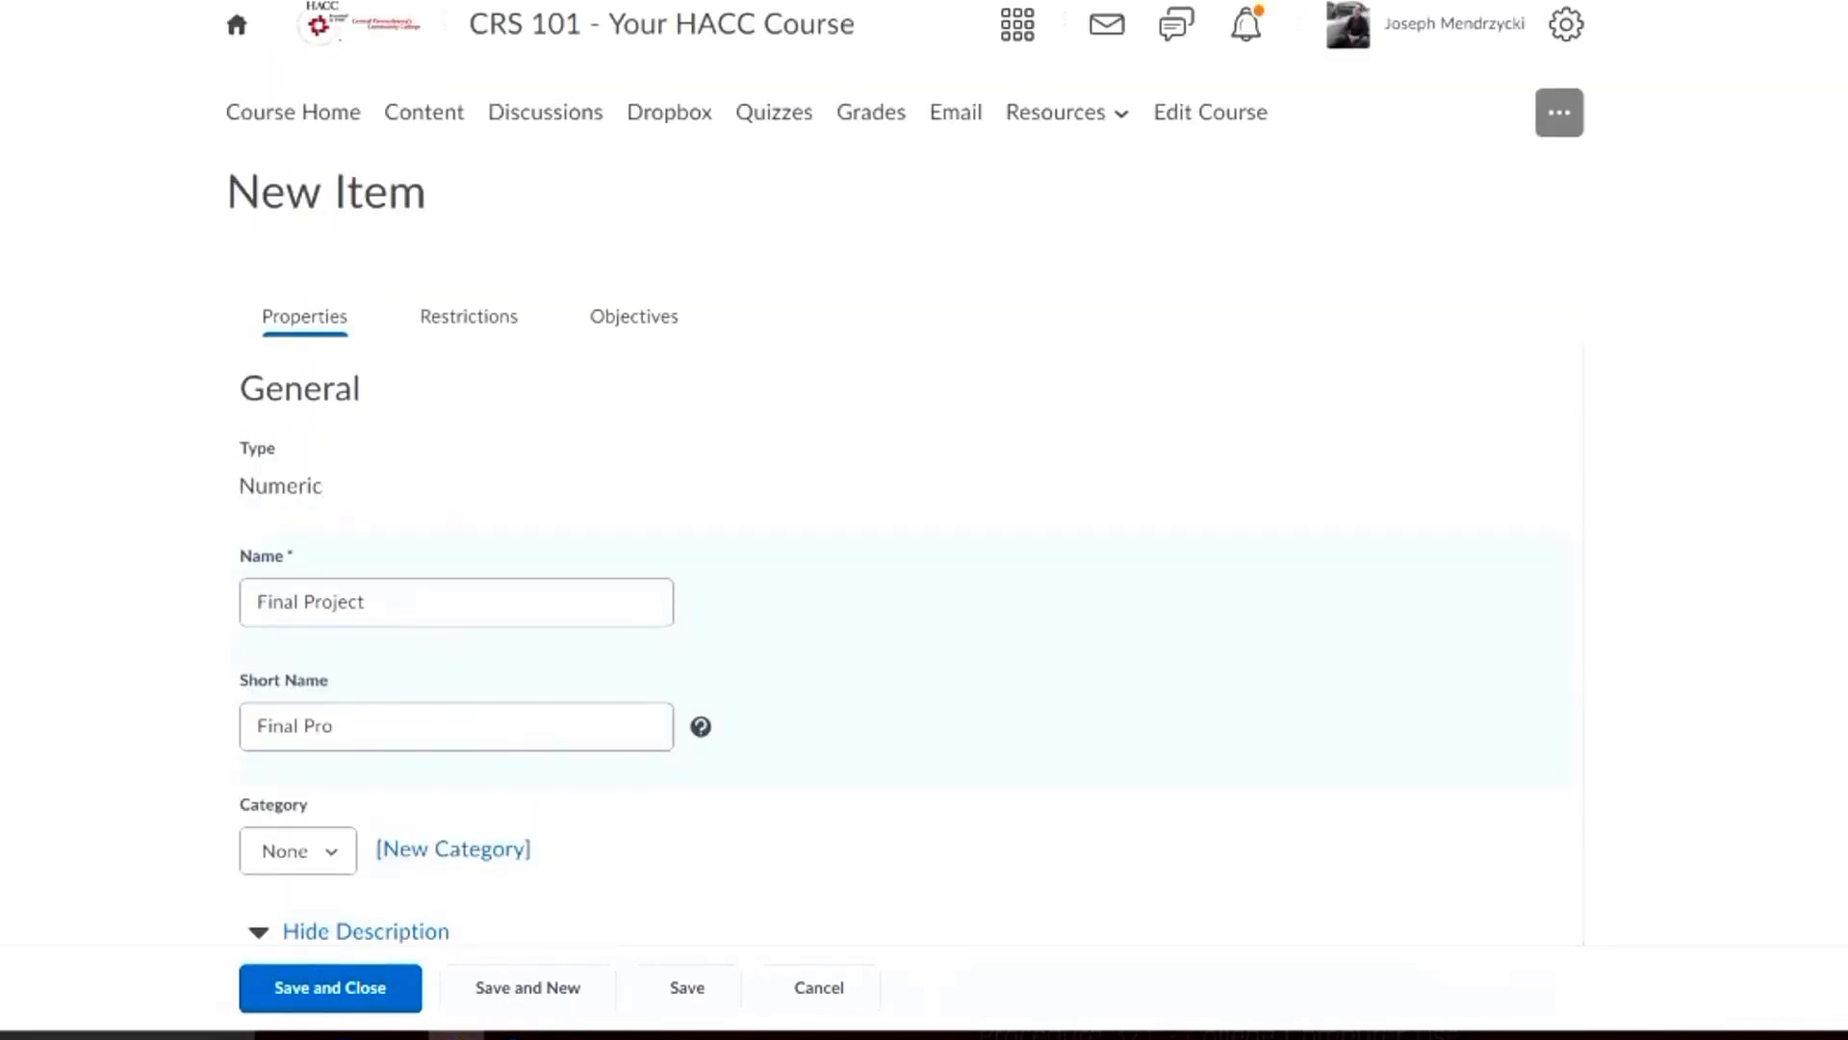
Open the restrictions settings of the Final Project grade item
left_click(469, 316)
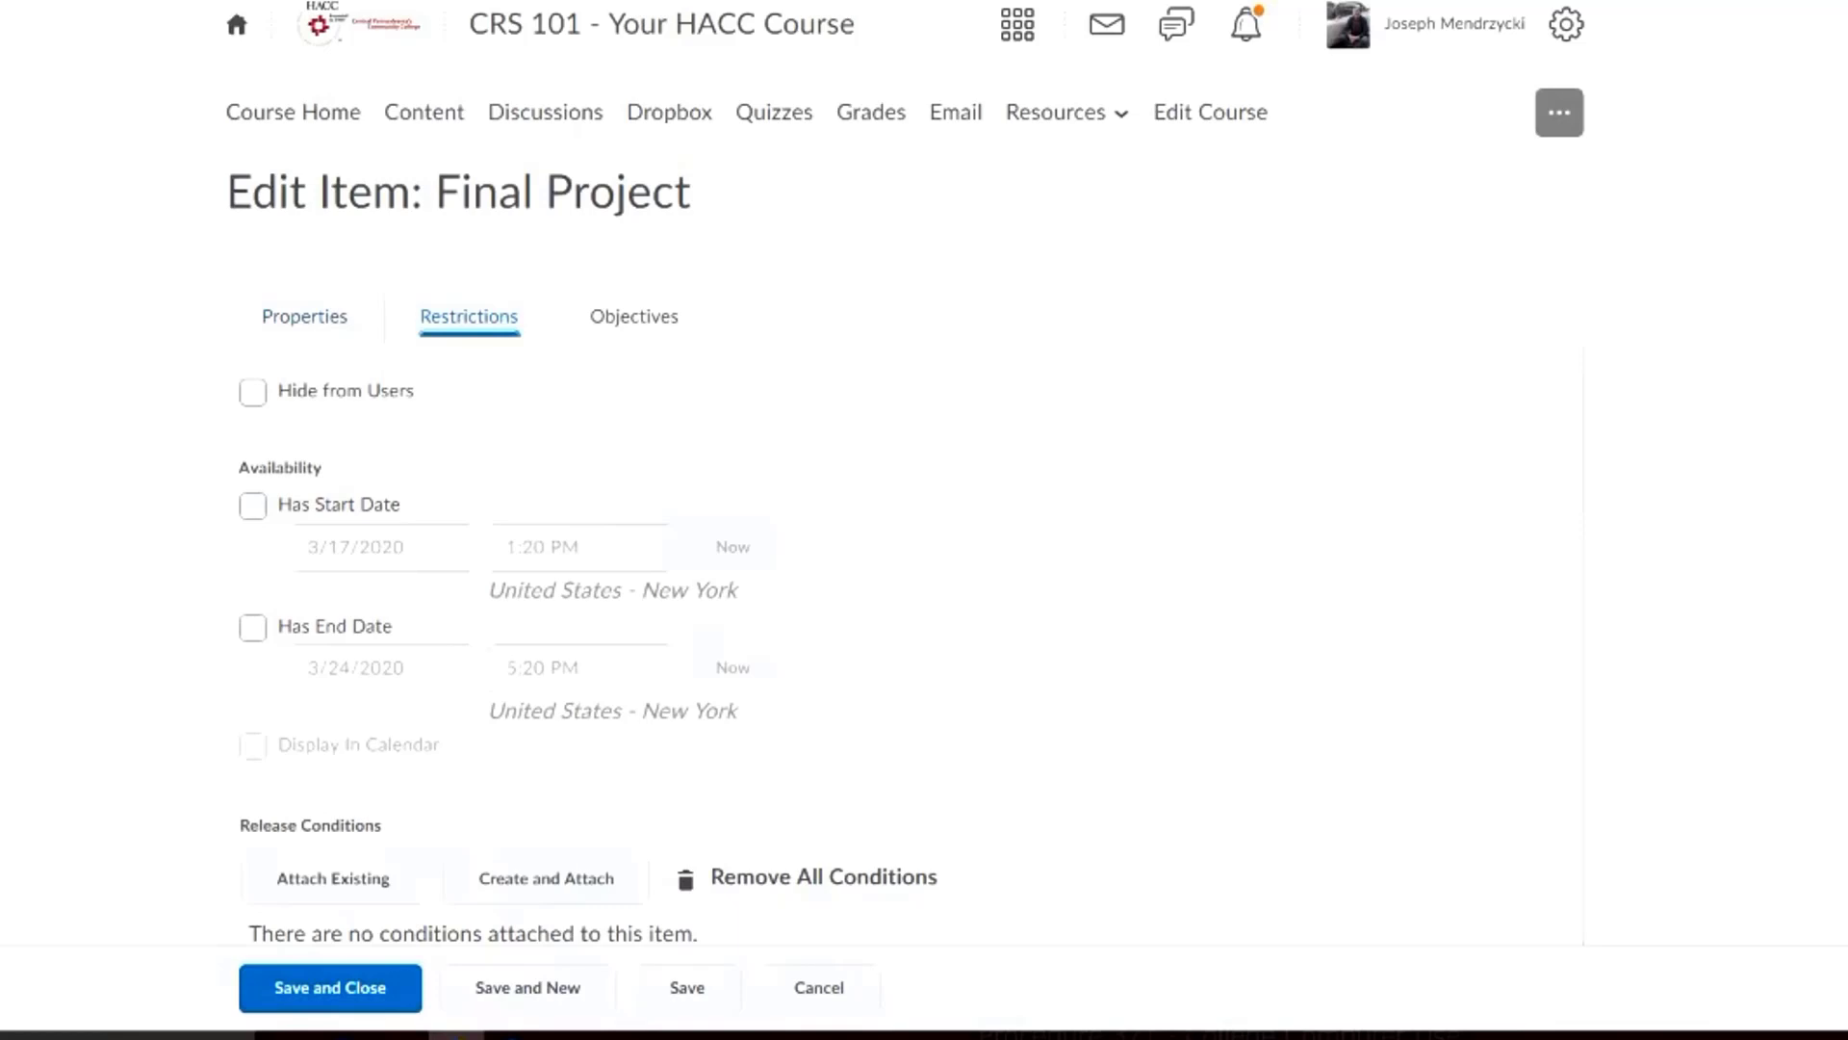
scroll(904, 471, "down", 1)
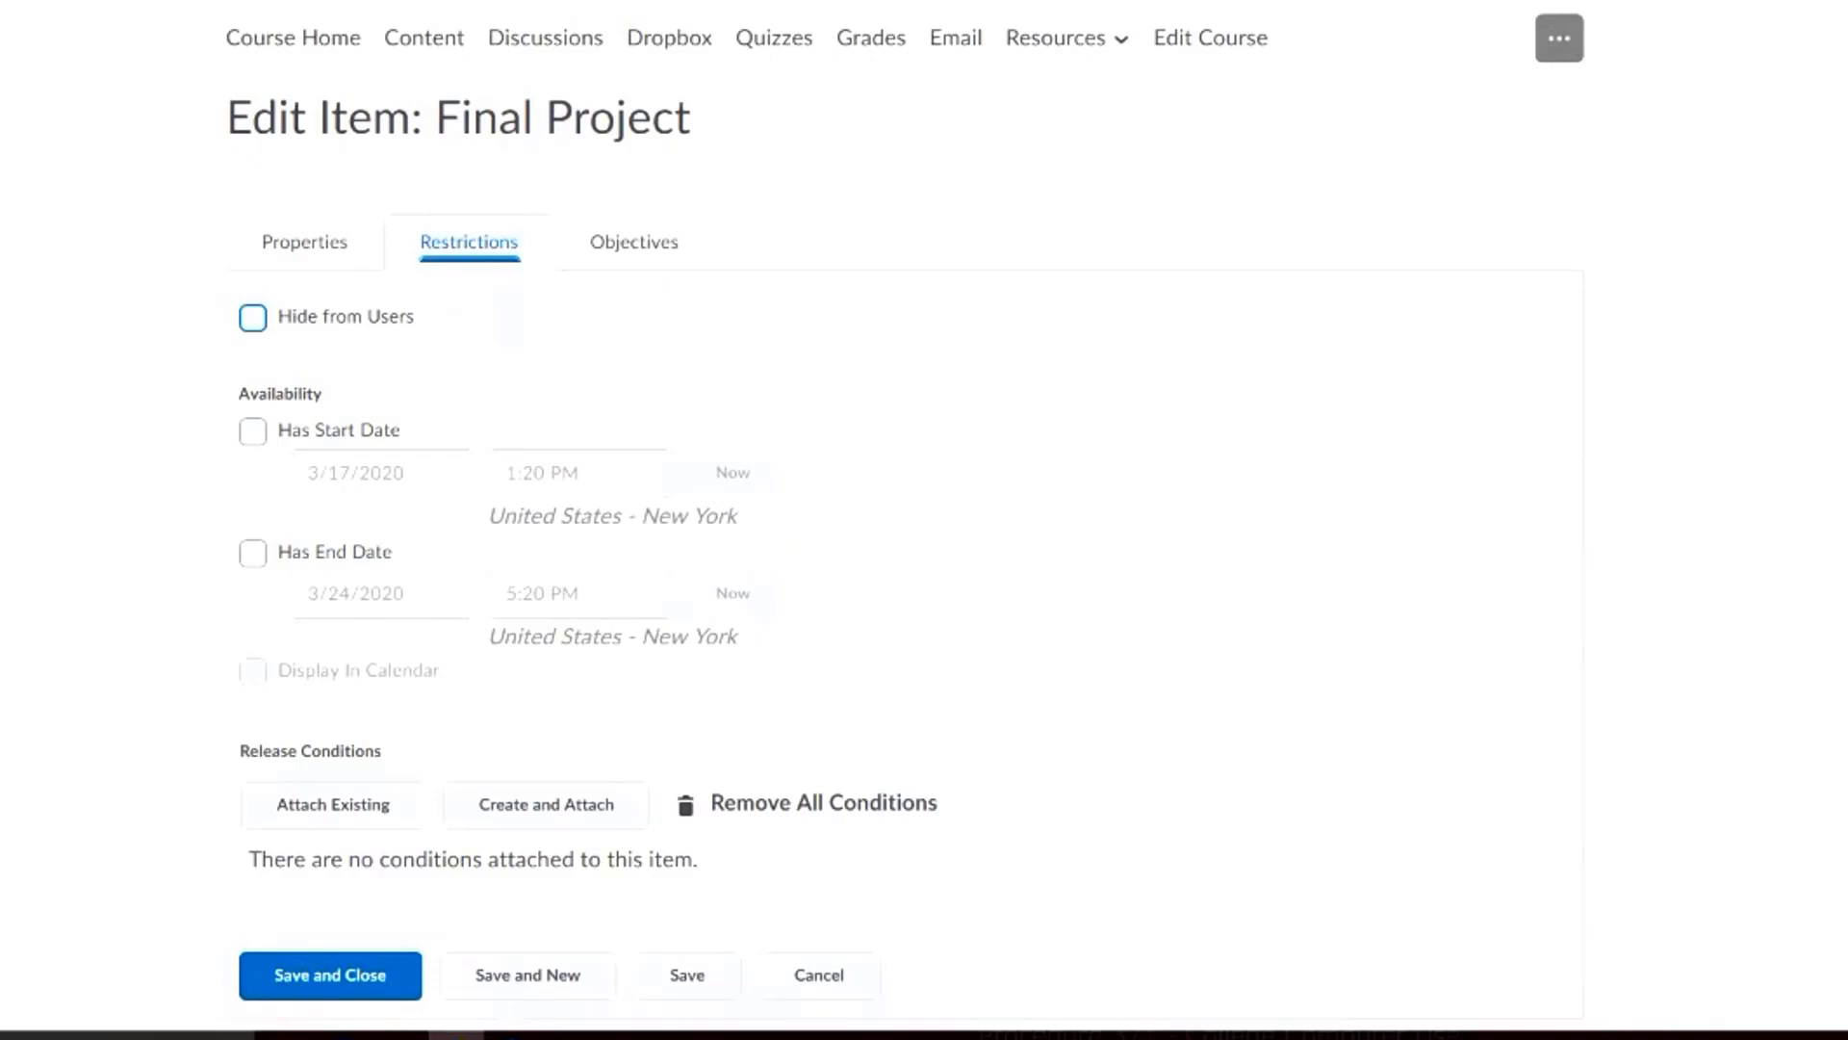
left_click(253, 317)
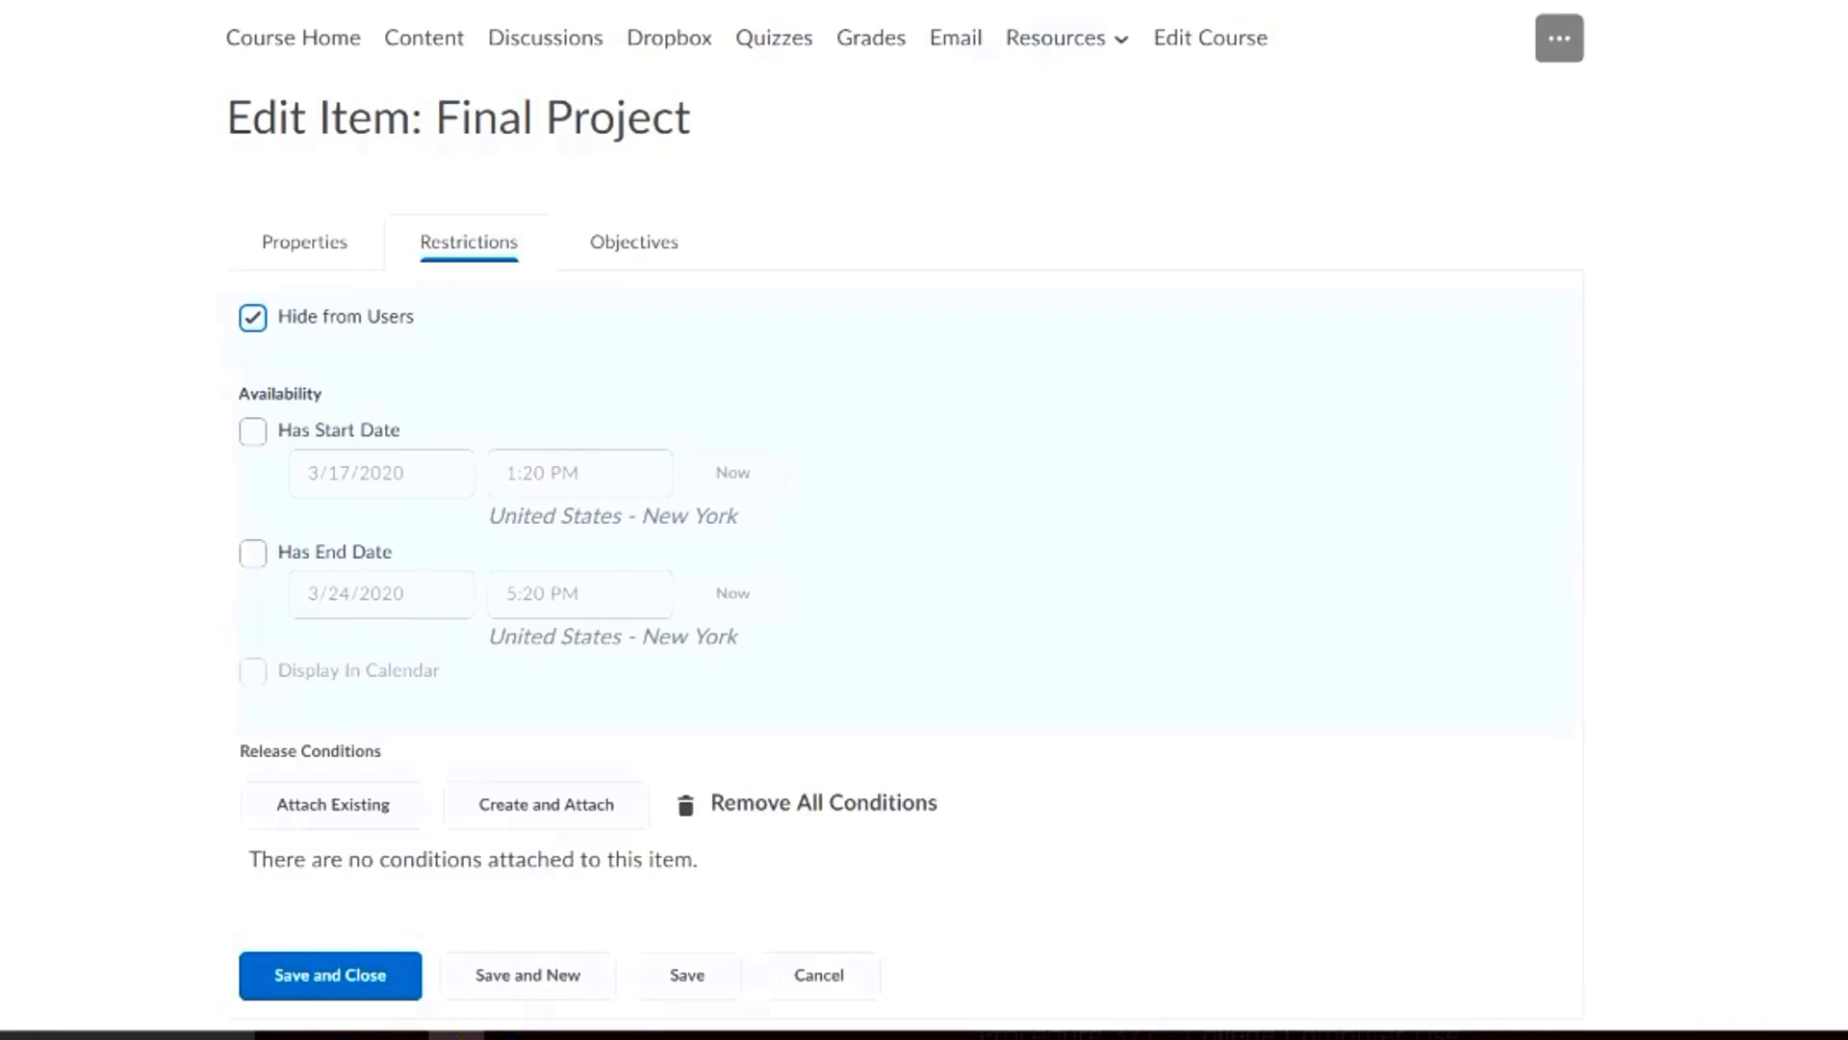
left_click(253, 318)
left_click(253, 317)
left_click(253, 318)
Give the item a start date of 3/17/2020 1:20 PM and an end date of 3/24/2020 5:20 PM, and save it
left_click(253, 432)
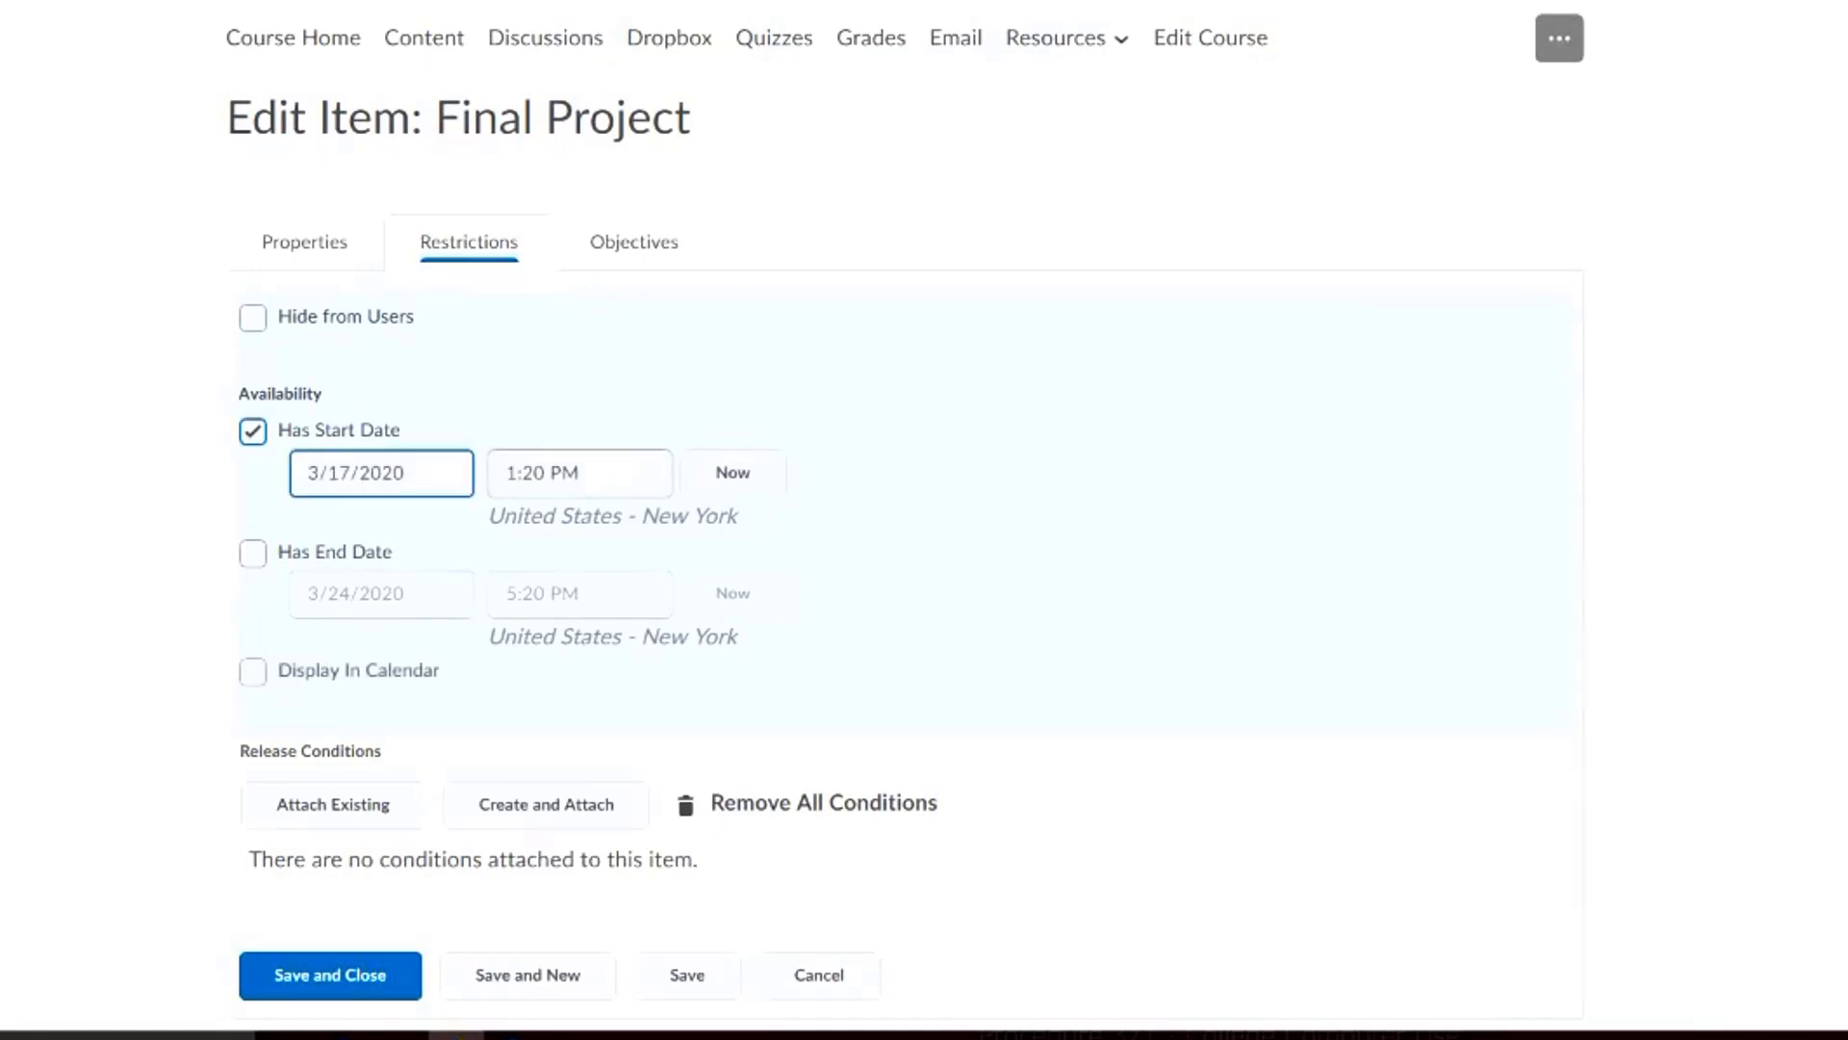
left_click(404, 473)
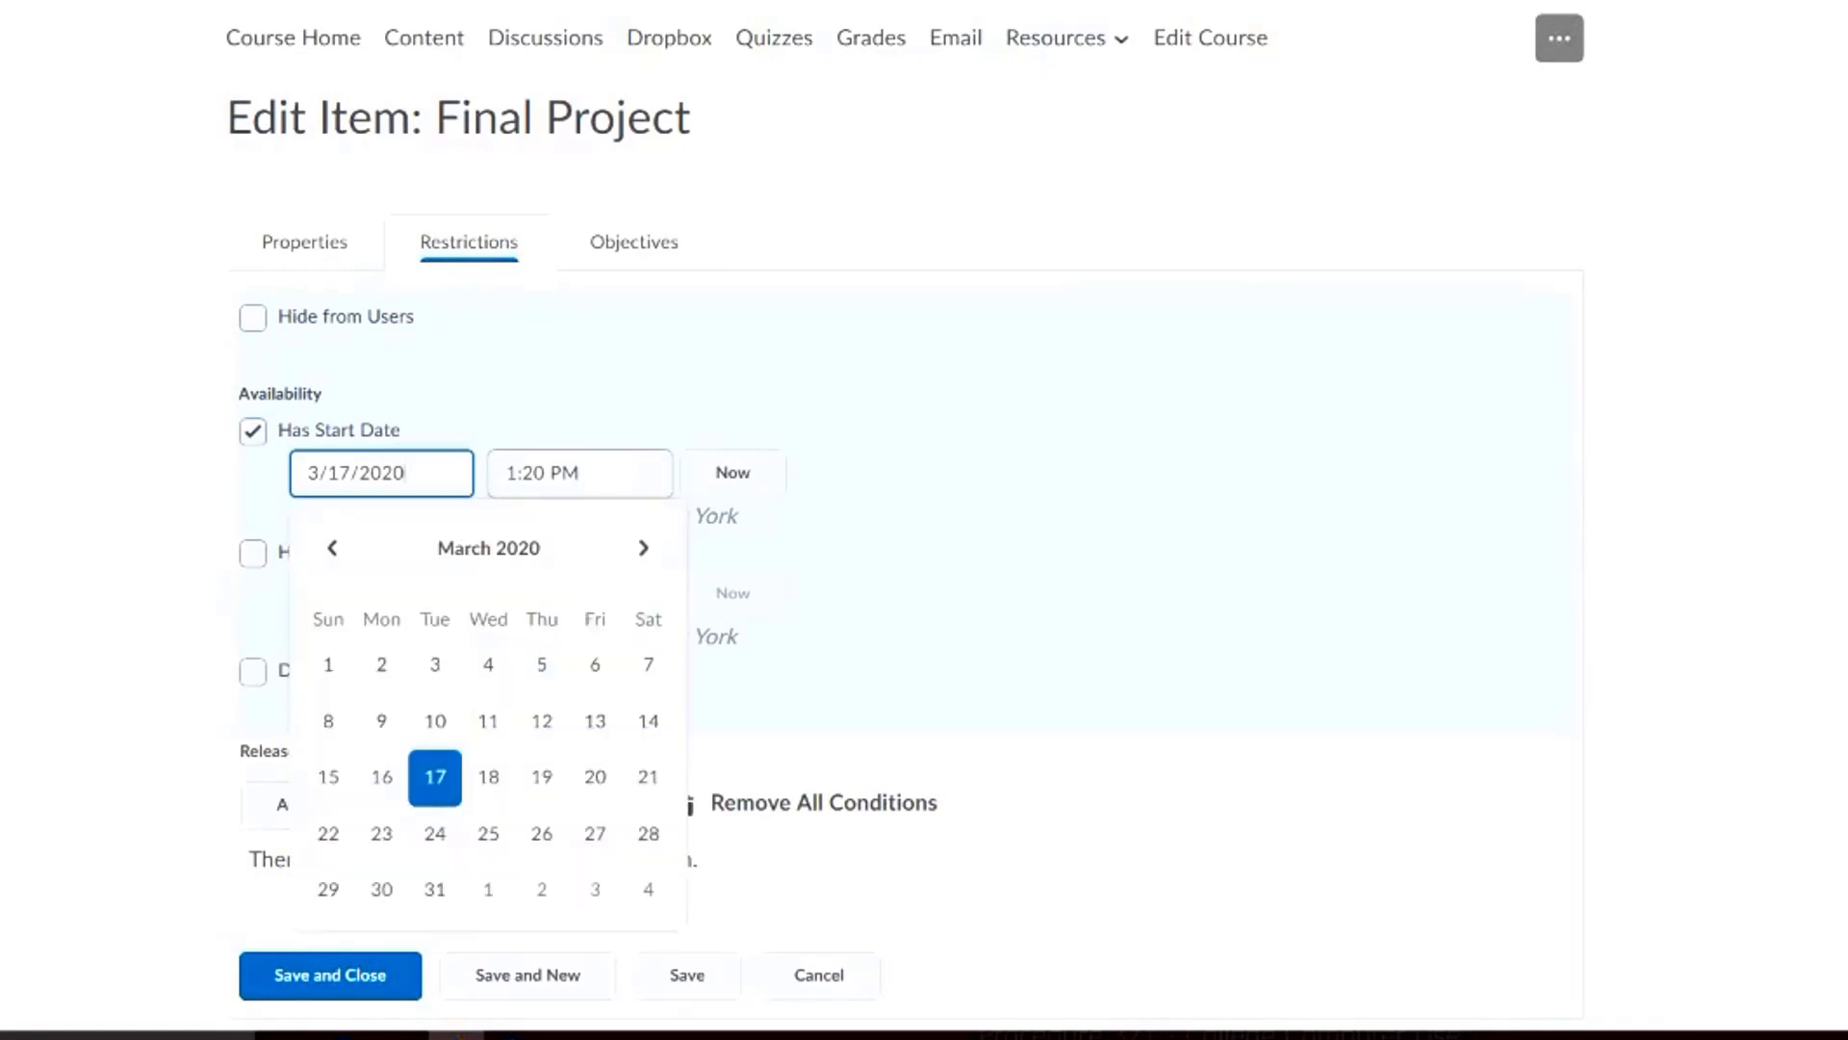
left_click(853, 520)
left_click(253, 554)
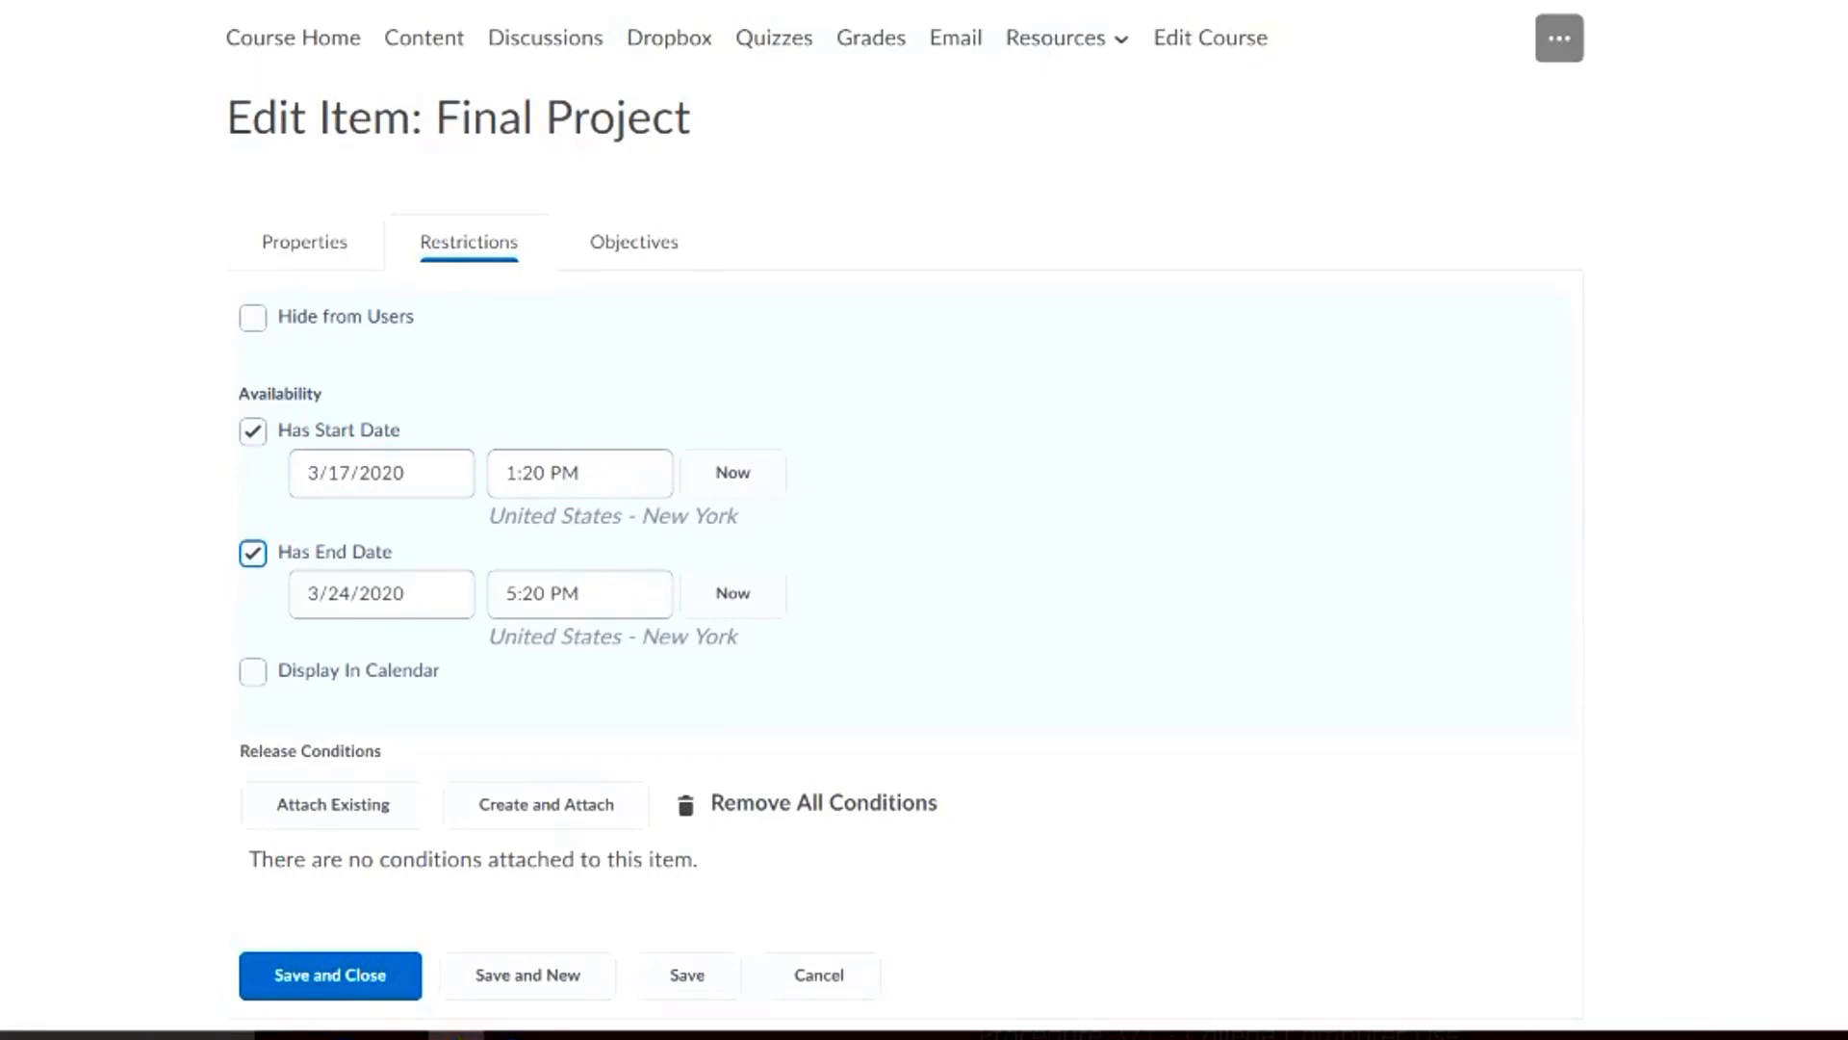
left_click(253, 672)
left_click(253, 672)
left_click(253, 554)
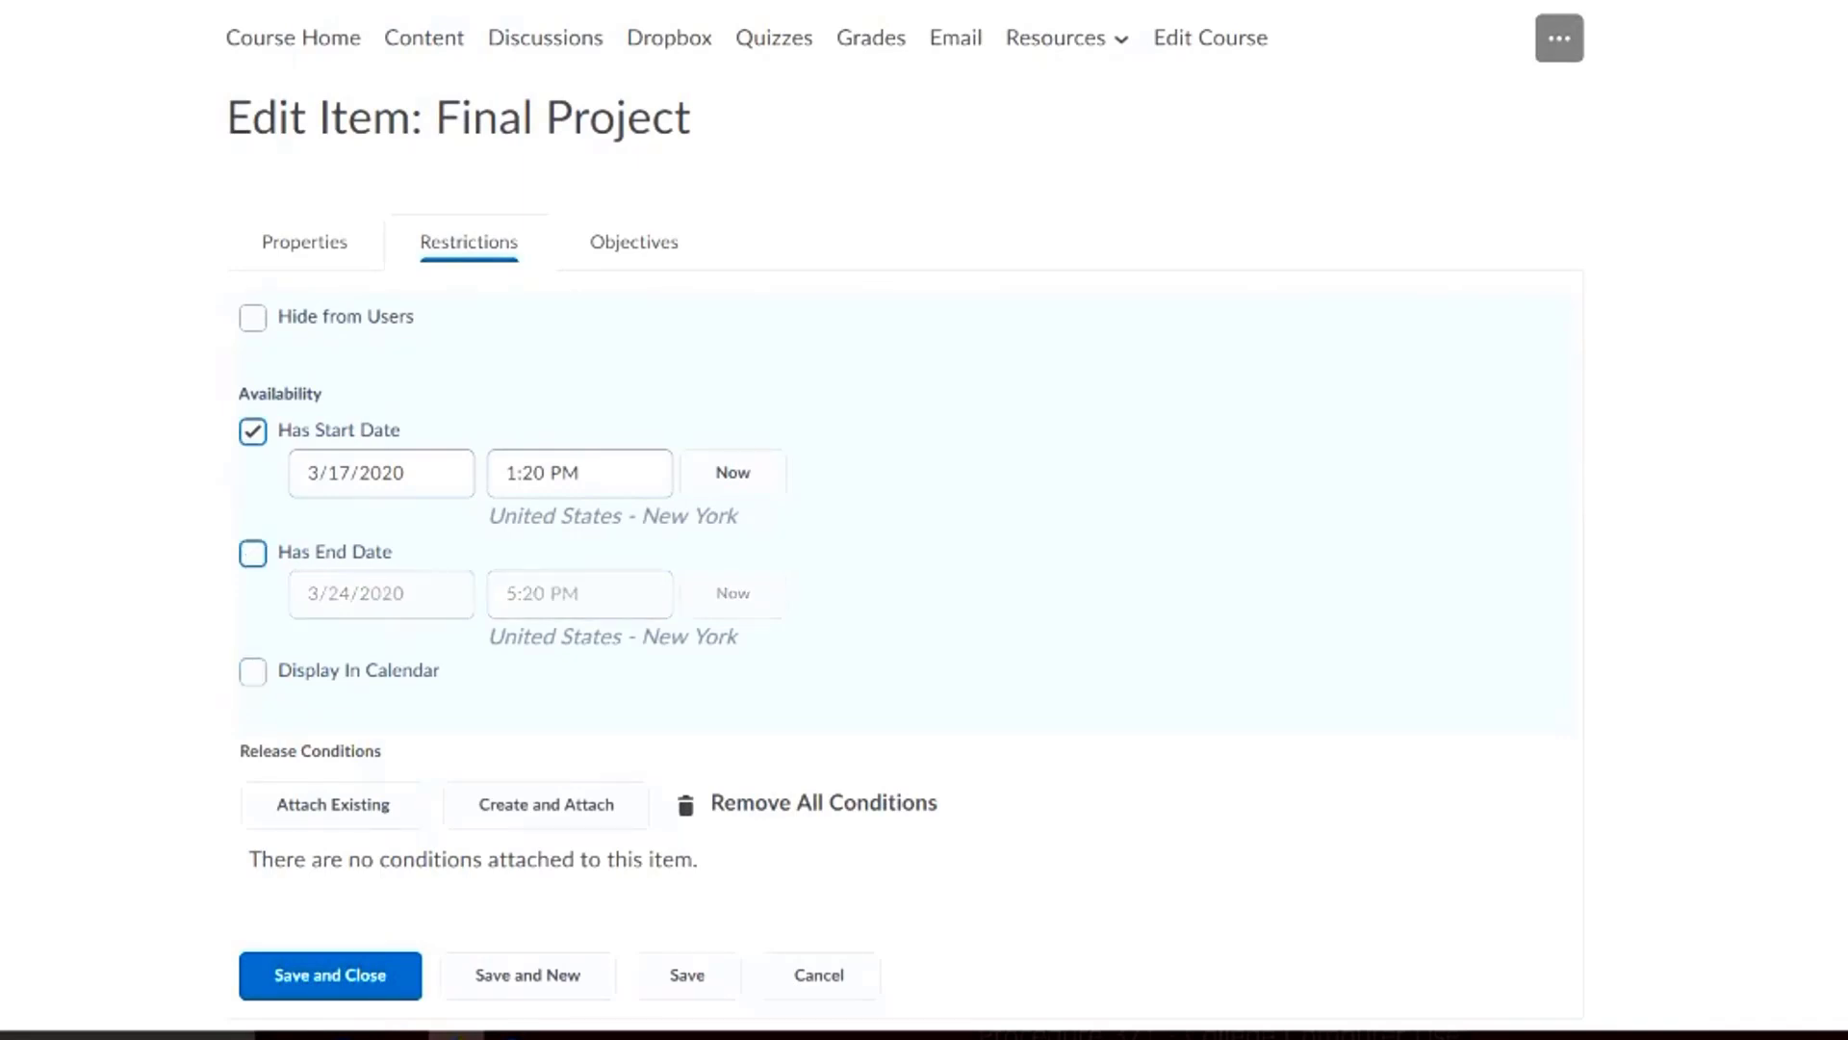
left_click(253, 553)
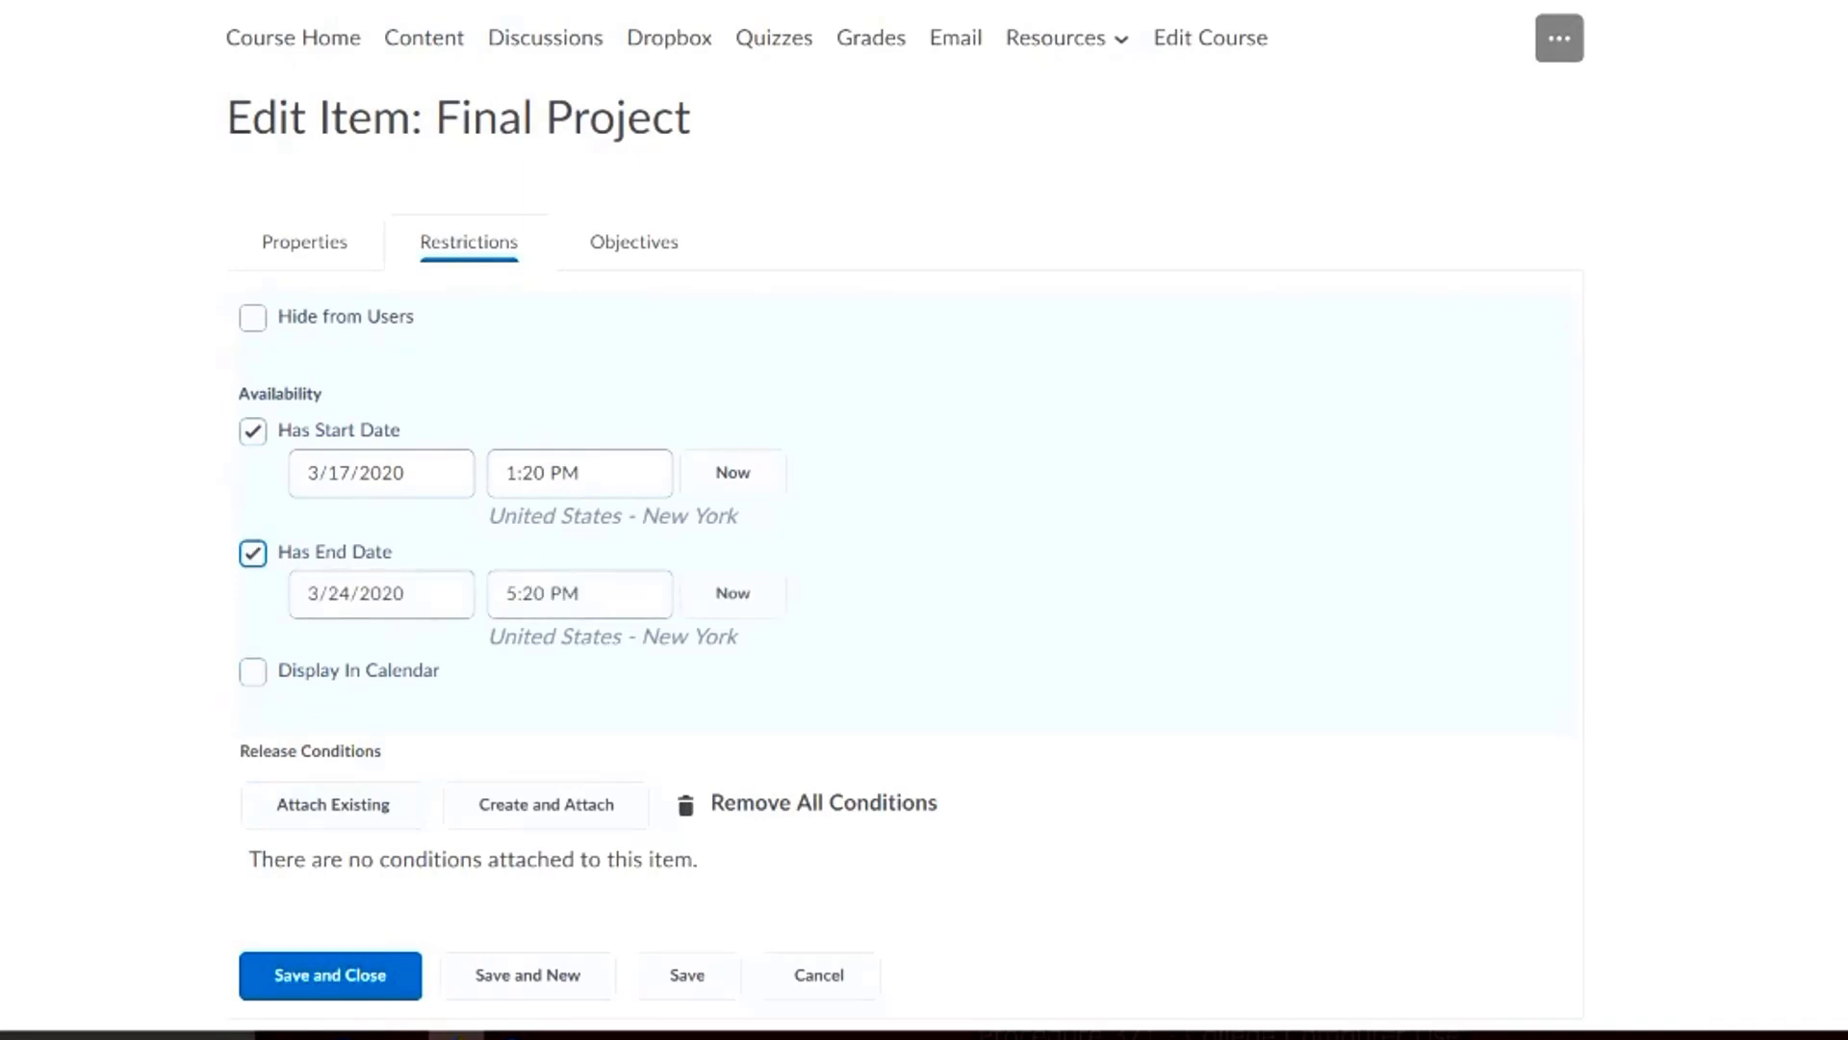
left_click(330, 975)
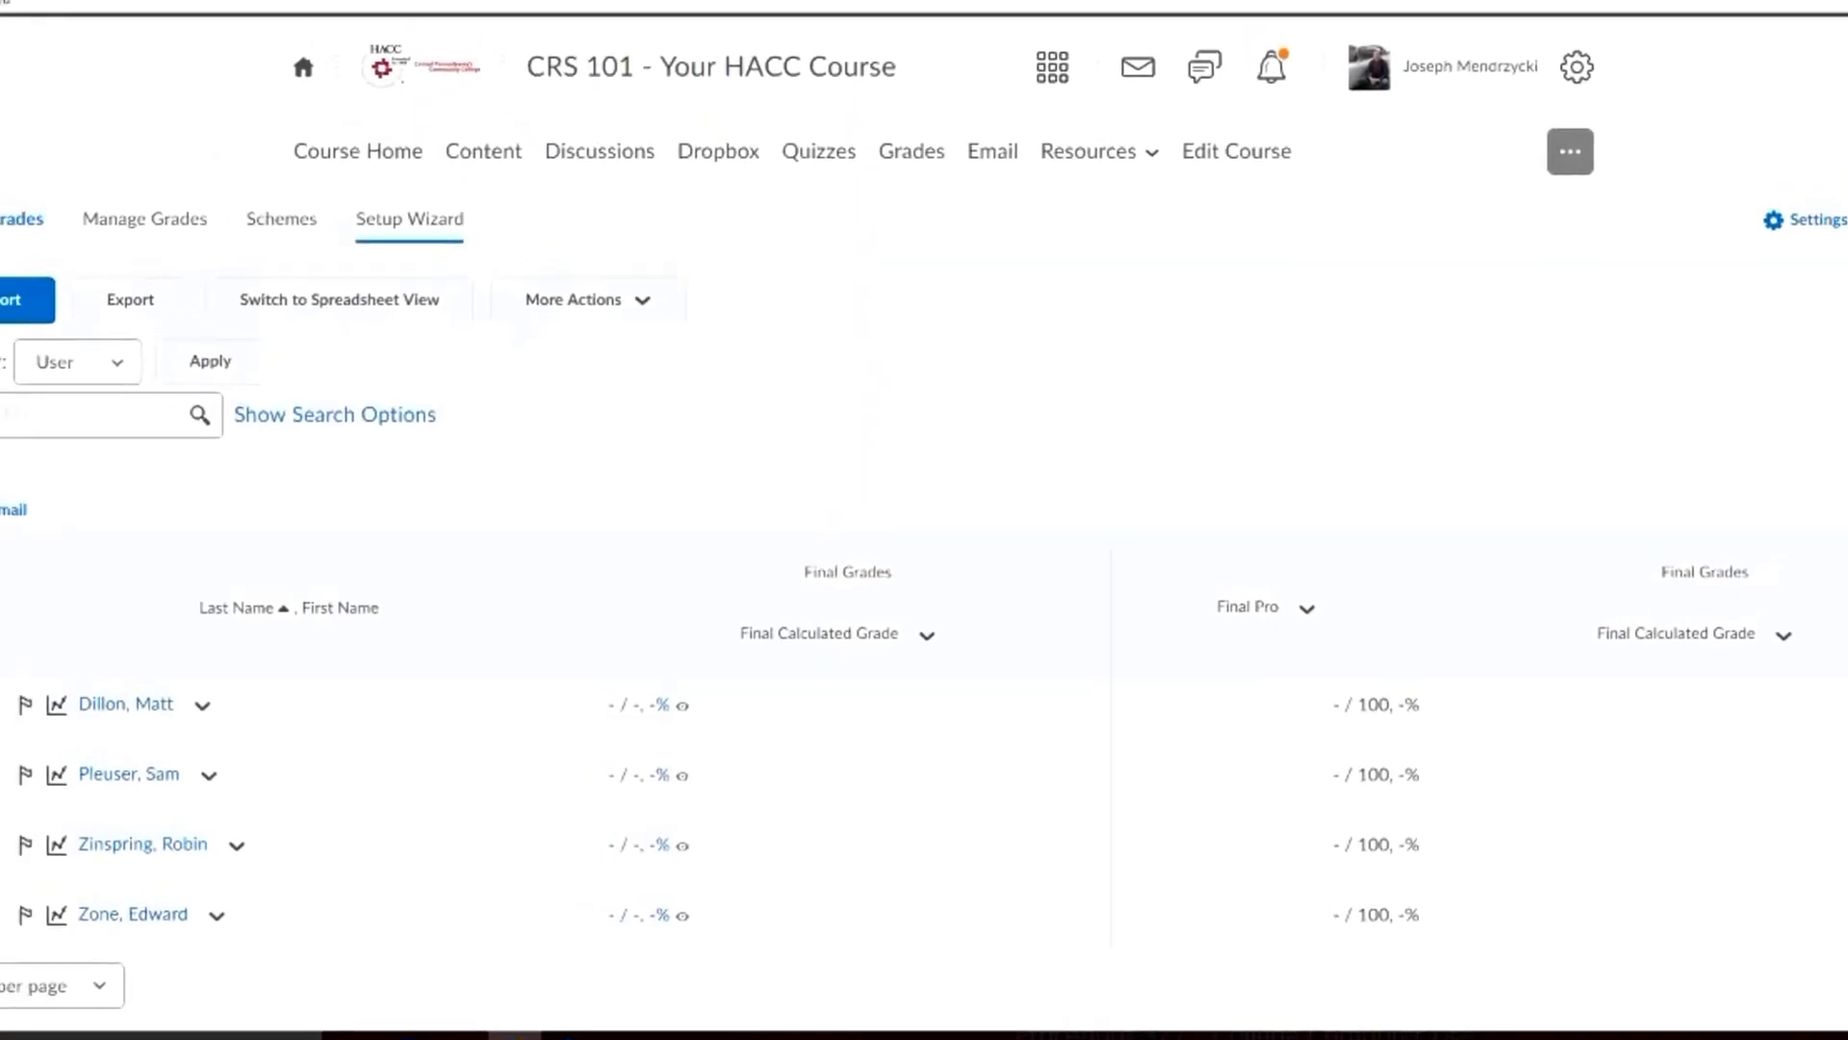
Open grade entry for the Final Pro column from the grade list
scroll(924, 539, "down", 1)
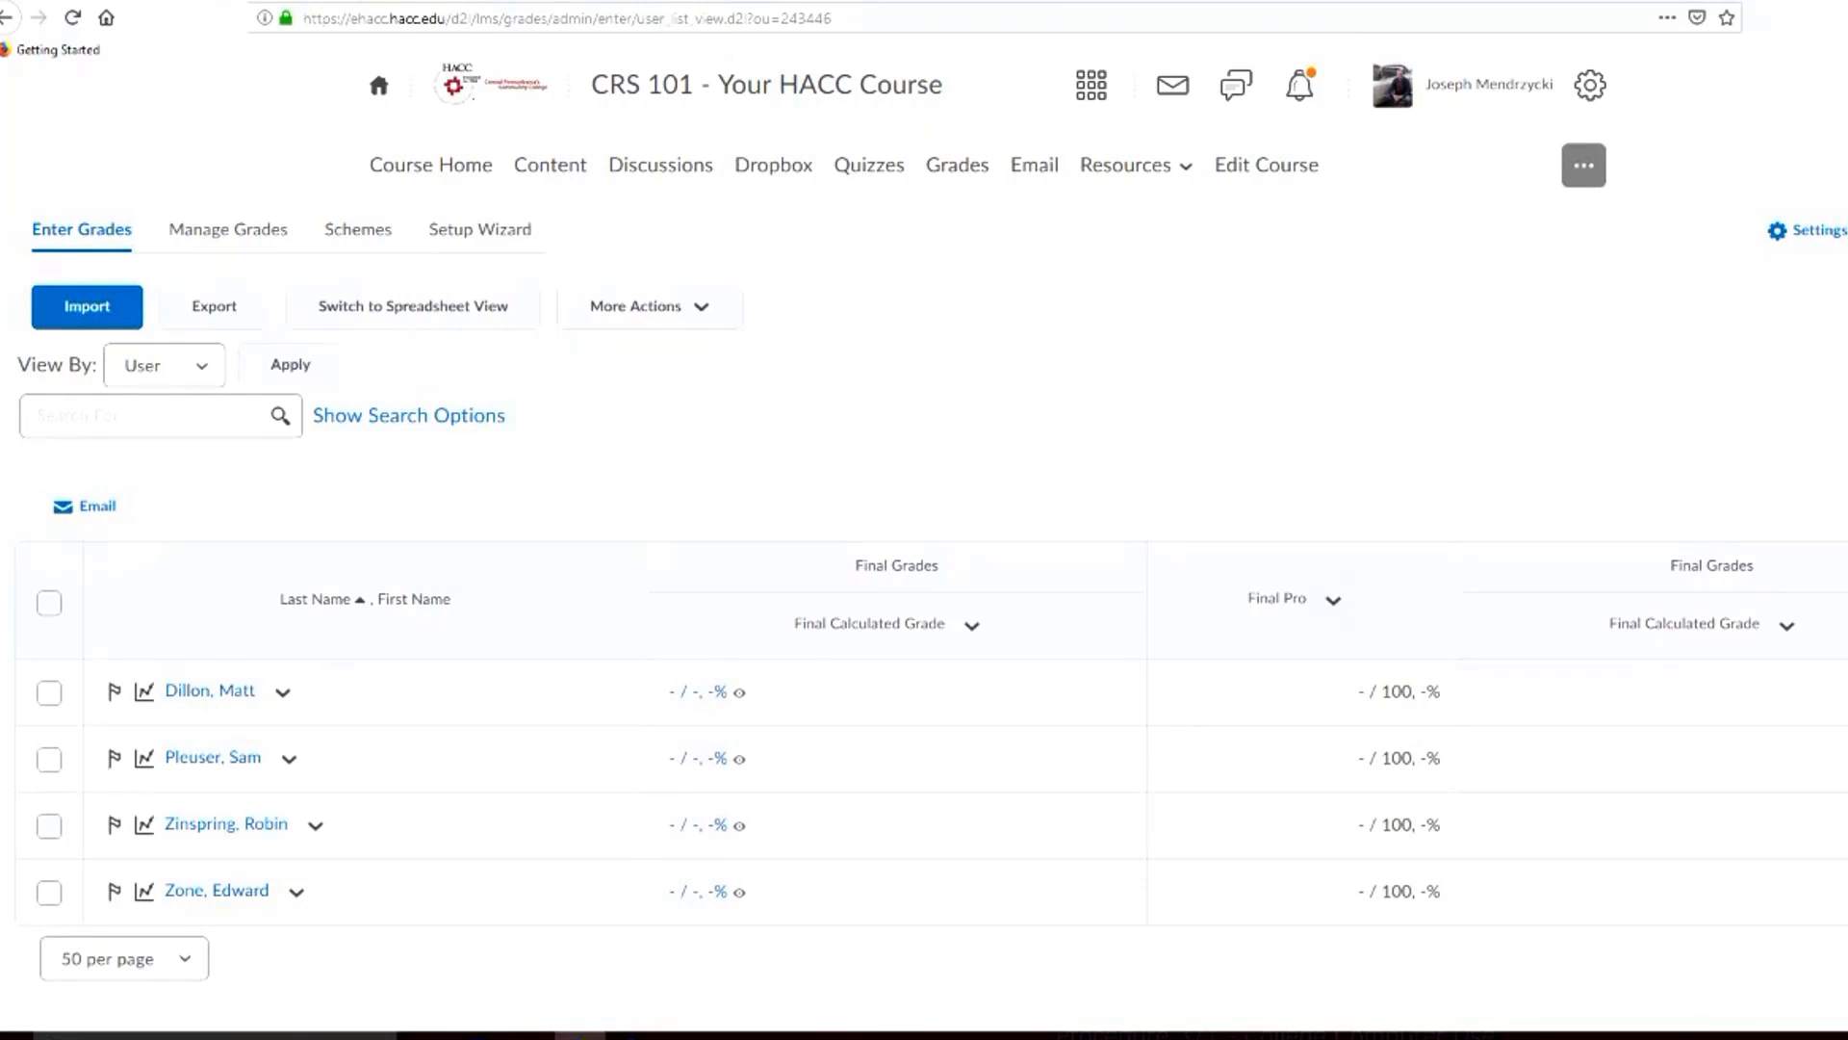
left_click(1333, 600)
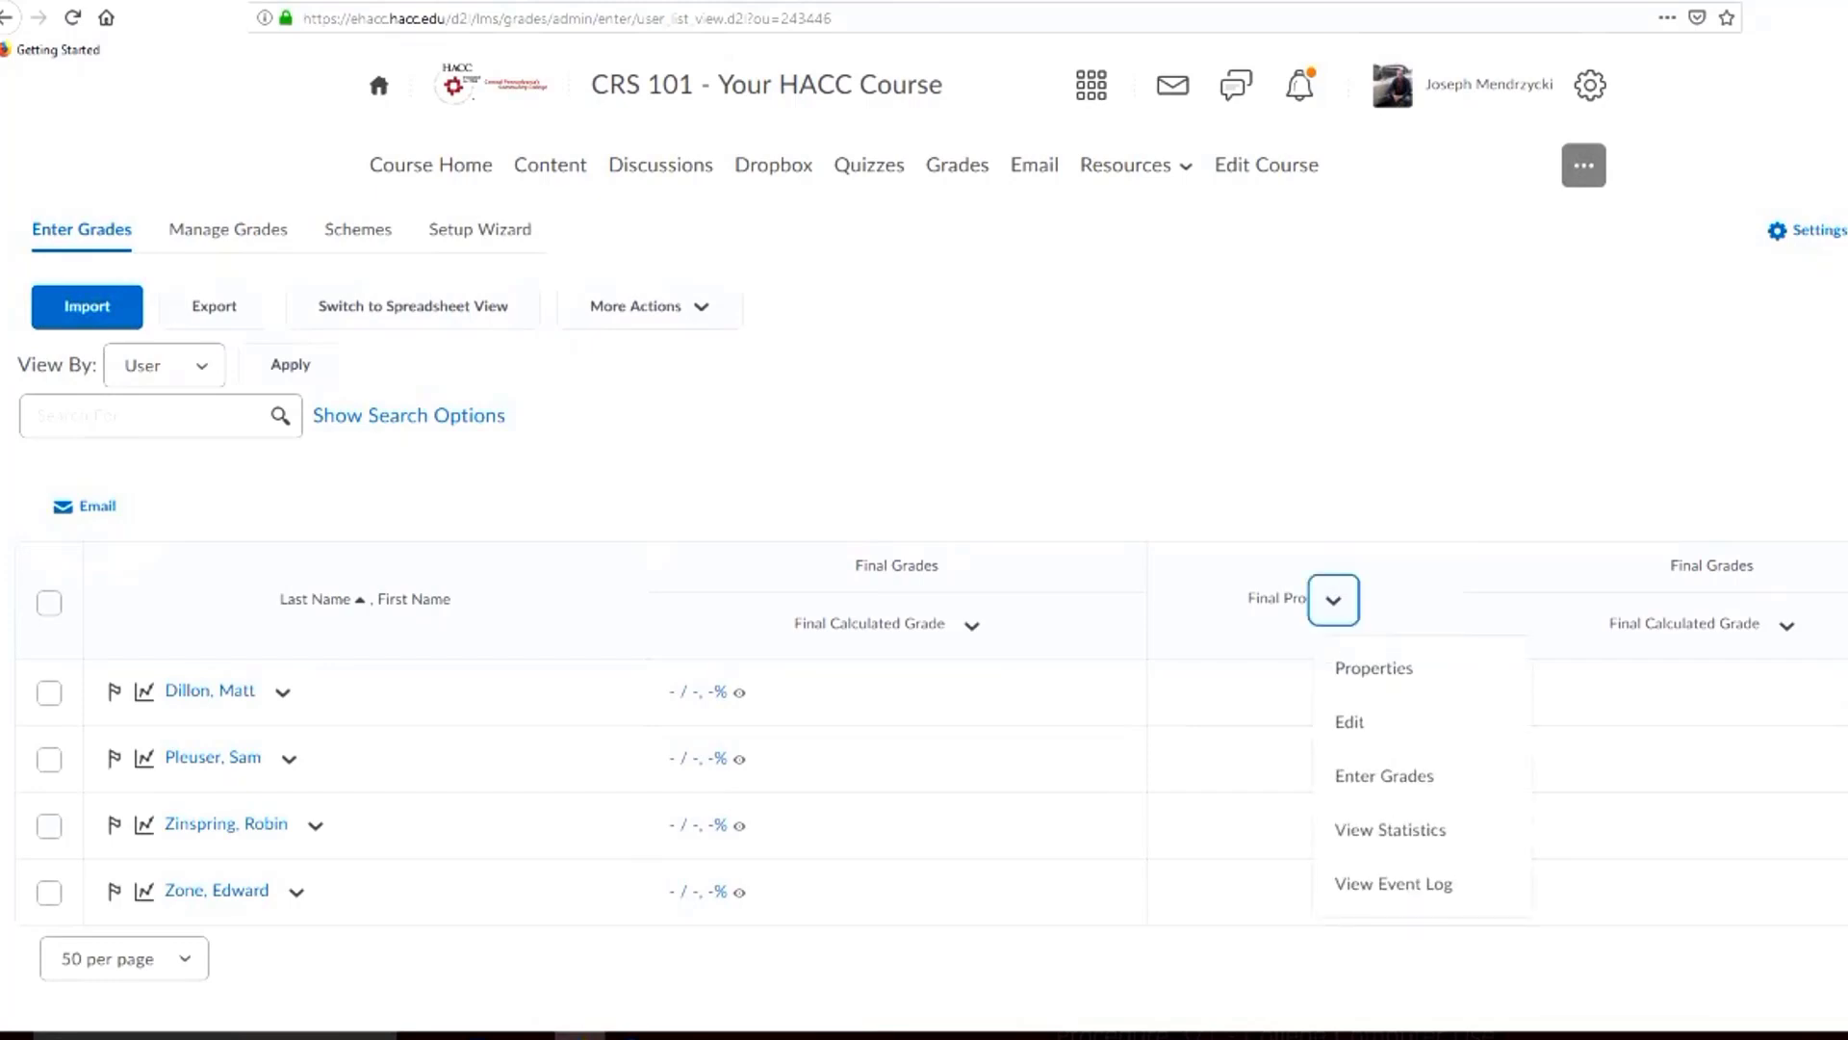
left_click(1384, 776)
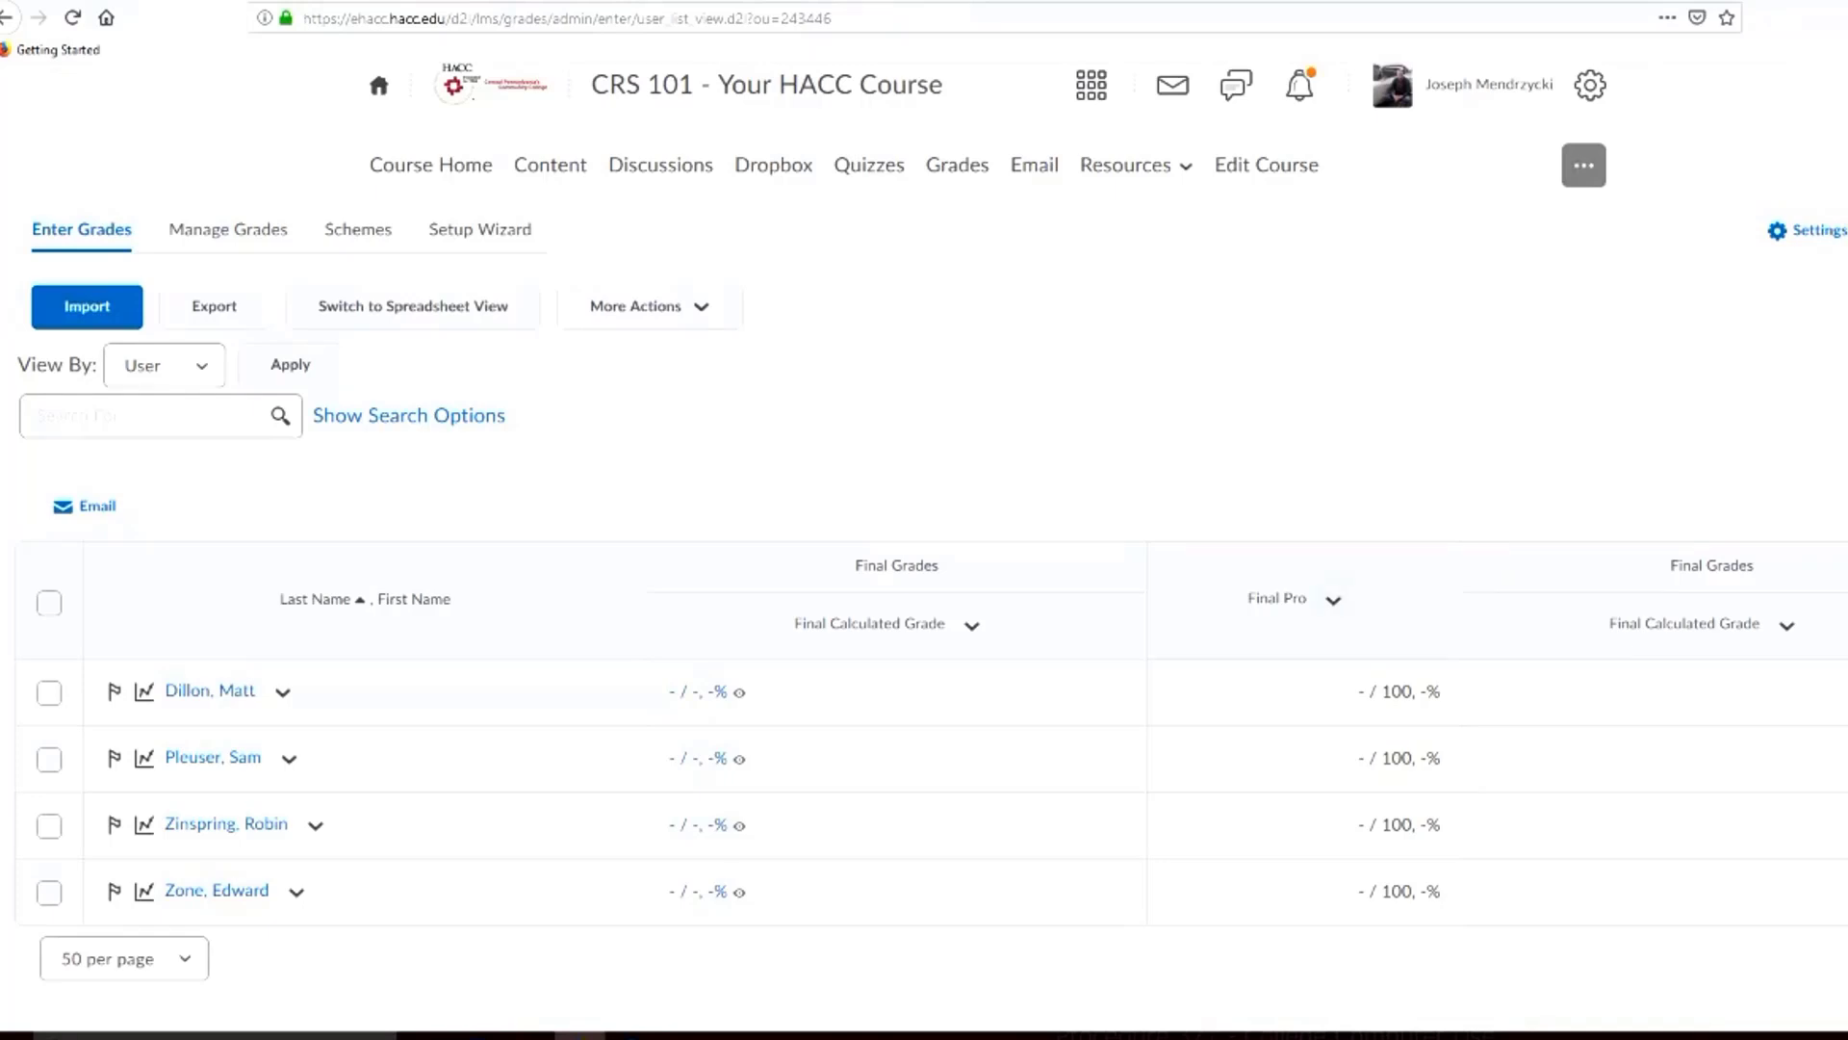
left_click(1333, 599)
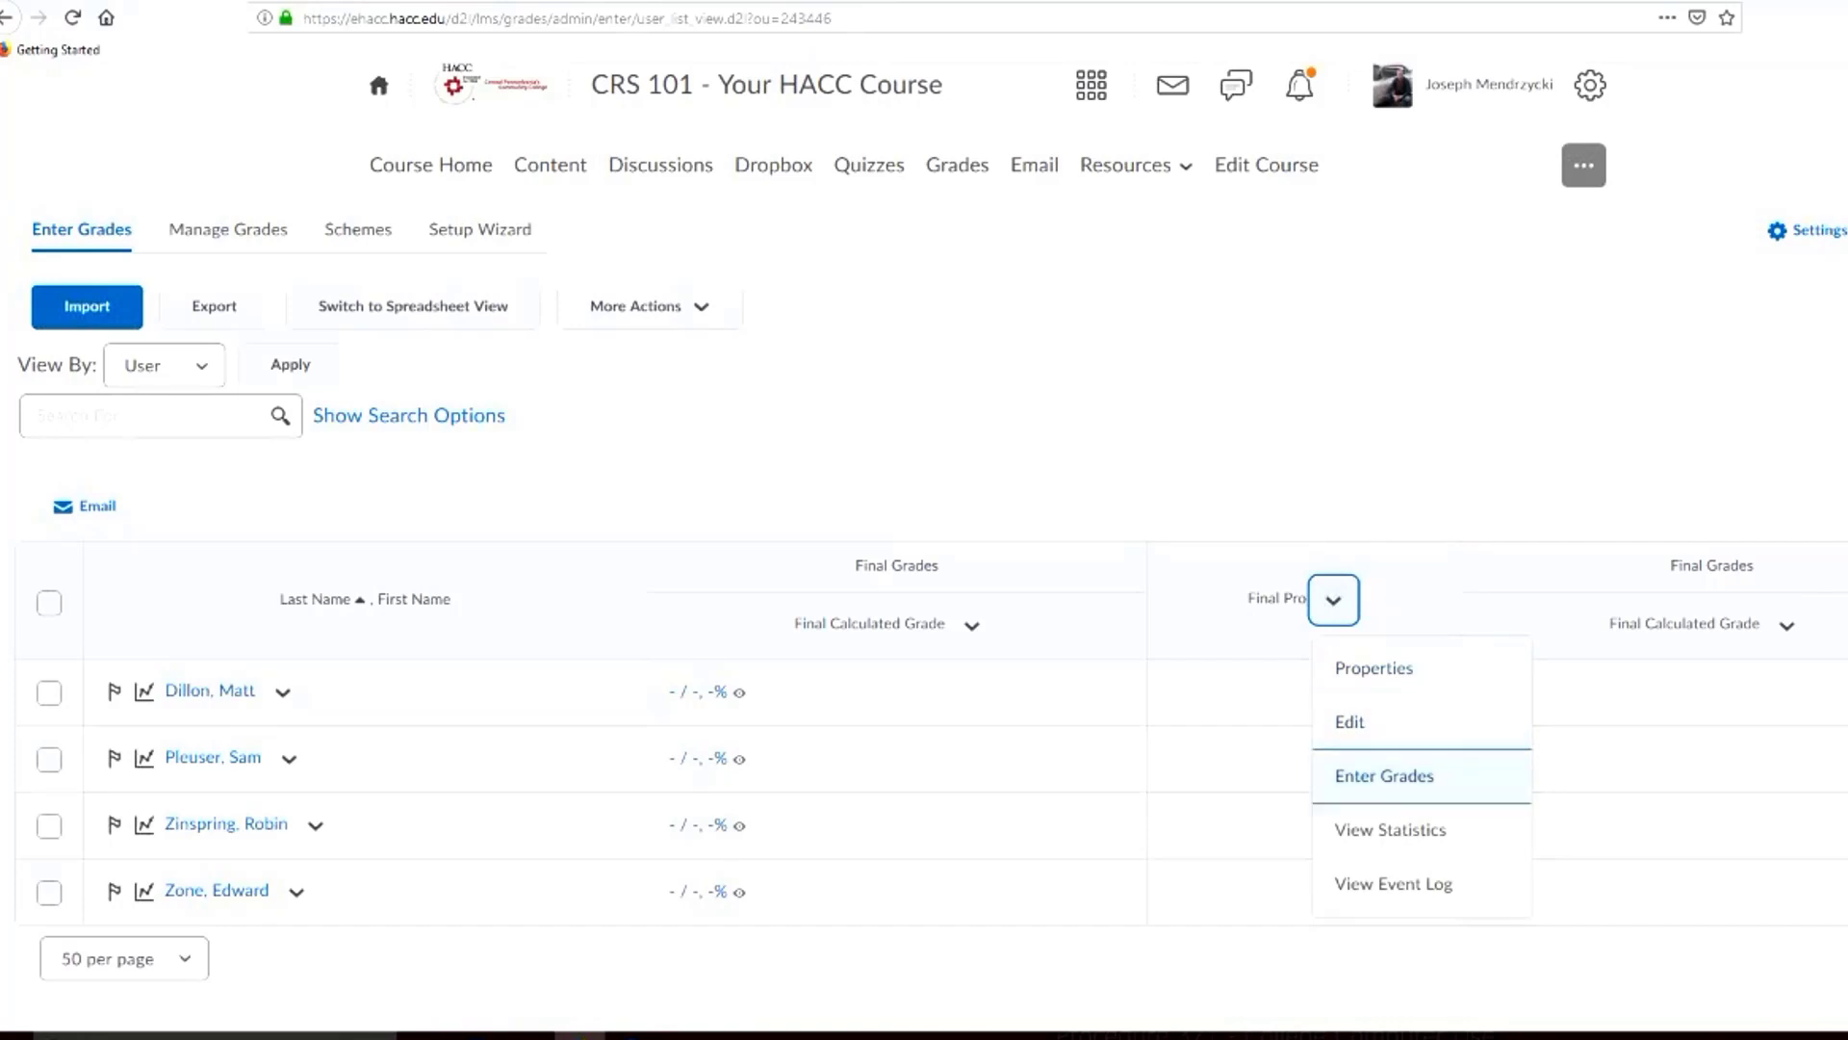
left_click(1384, 775)
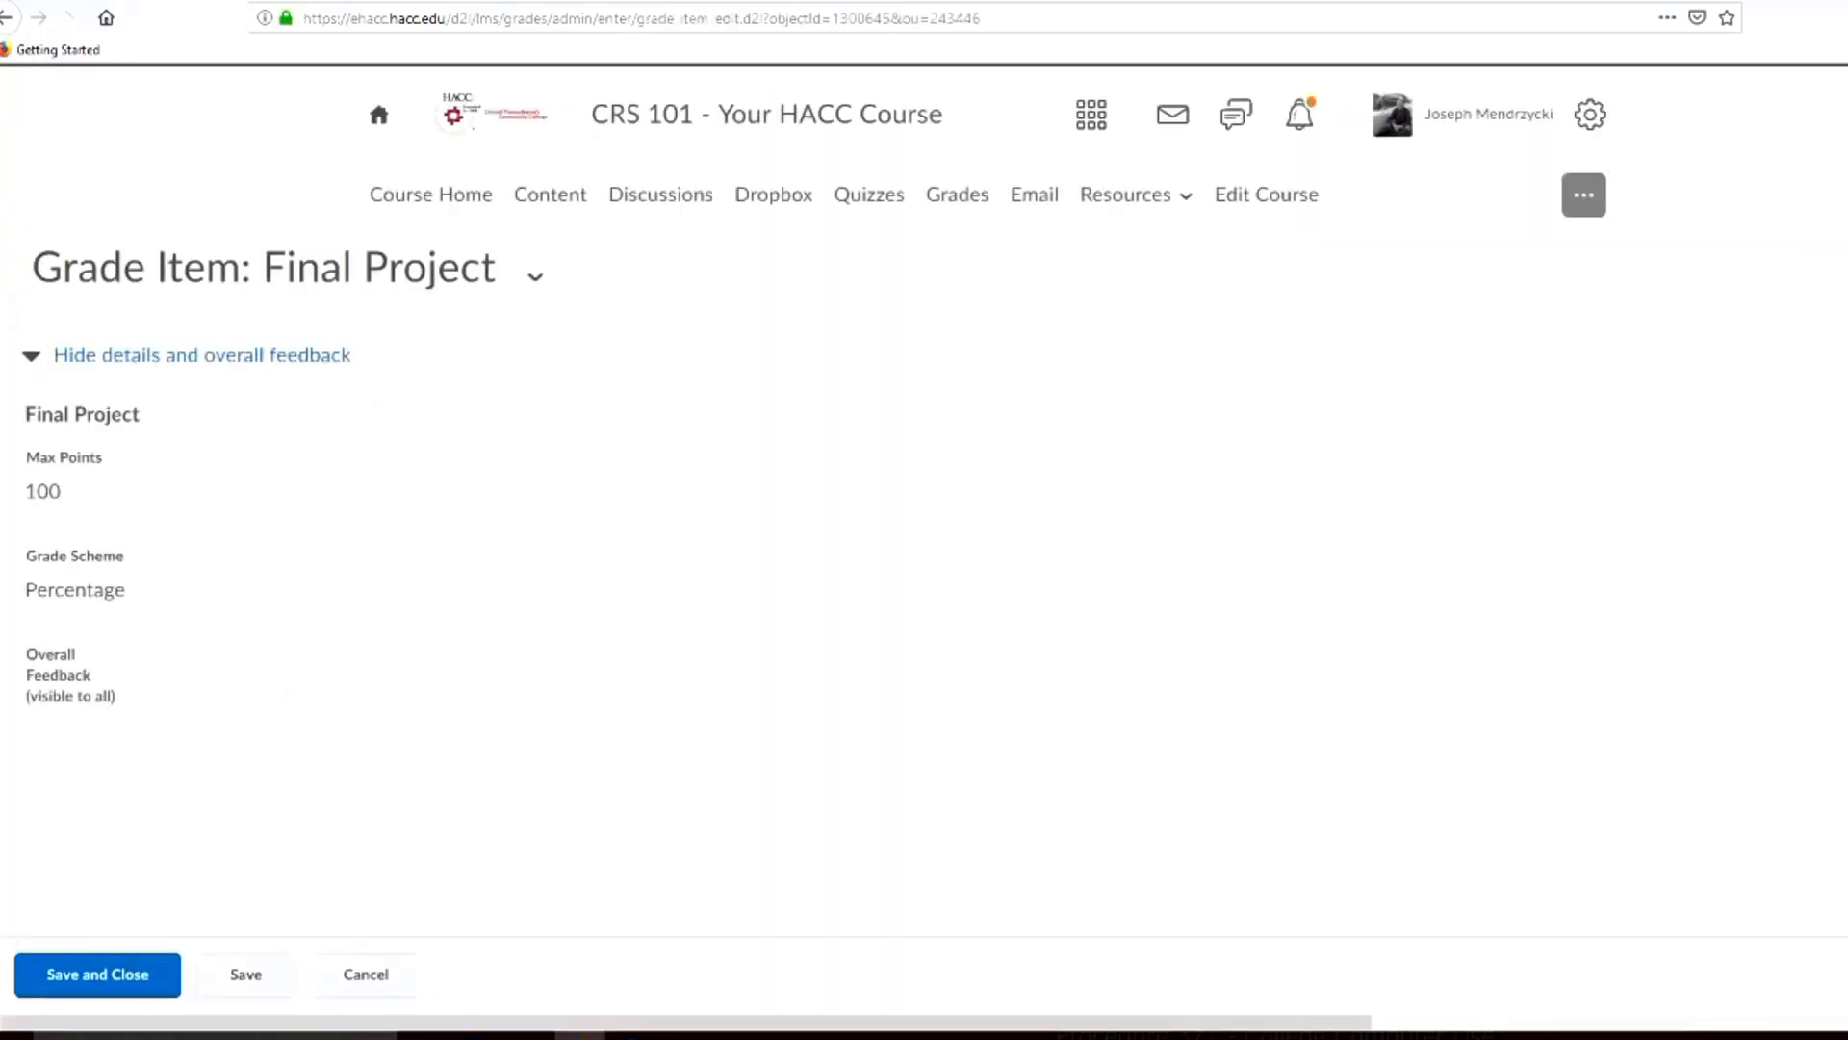
Enter Final Project grades of 90, 100, 2 and 6 for the four students in list order
scroll(924, 520, "down", 6)
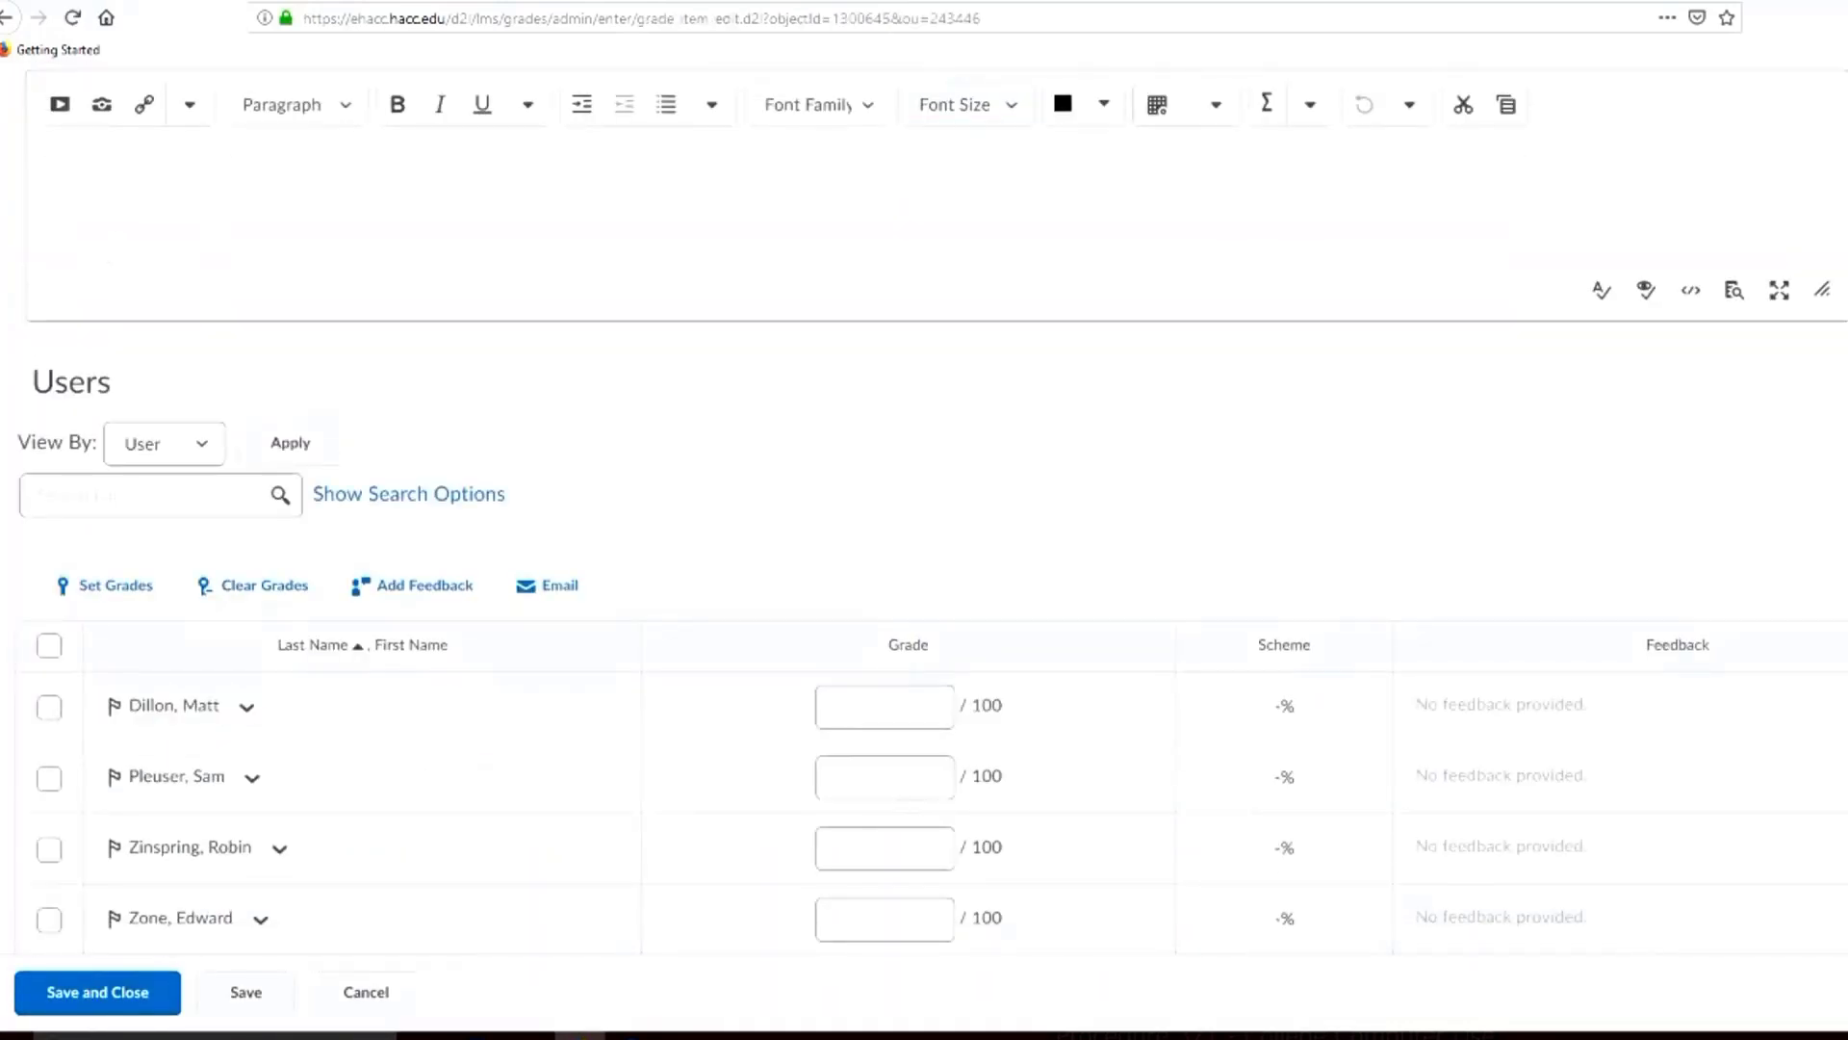
scroll(924, 520, "down", 1)
left_click(885, 598)
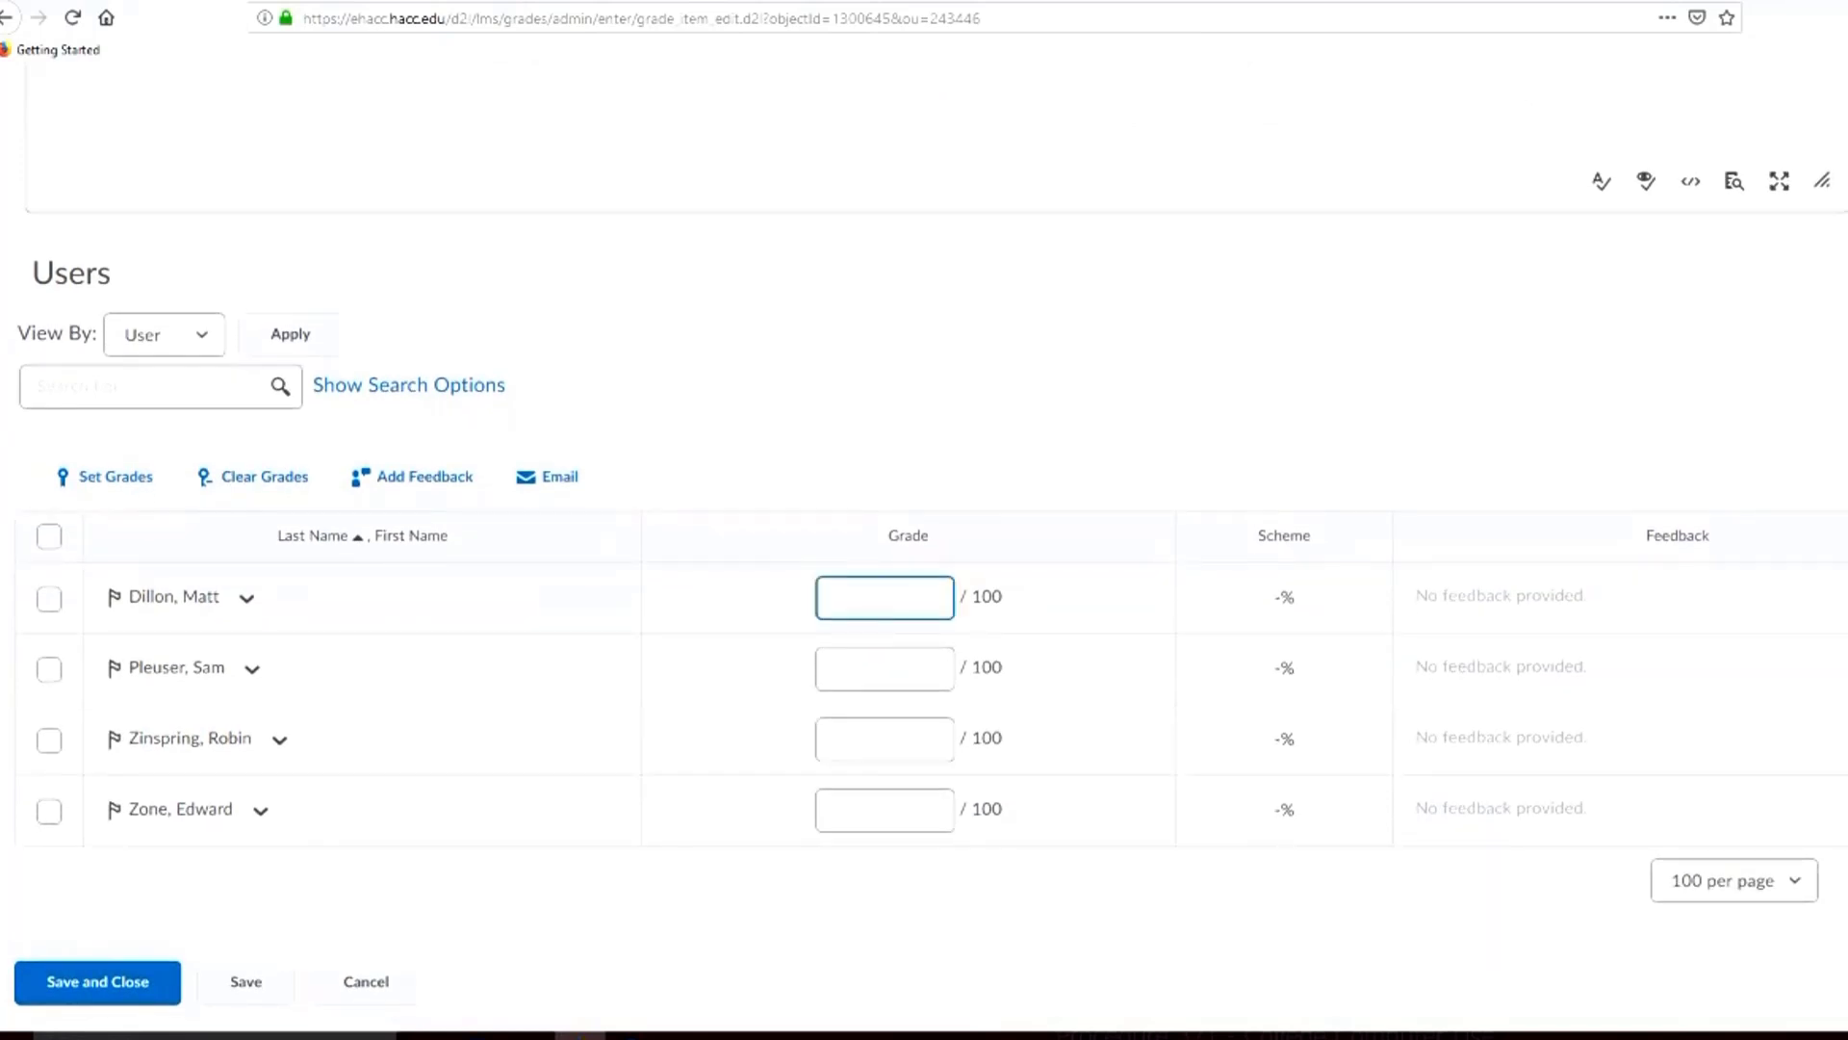
left_click(884, 669)
left_click(885, 739)
left_click(885, 810)
left_click(884, 597)
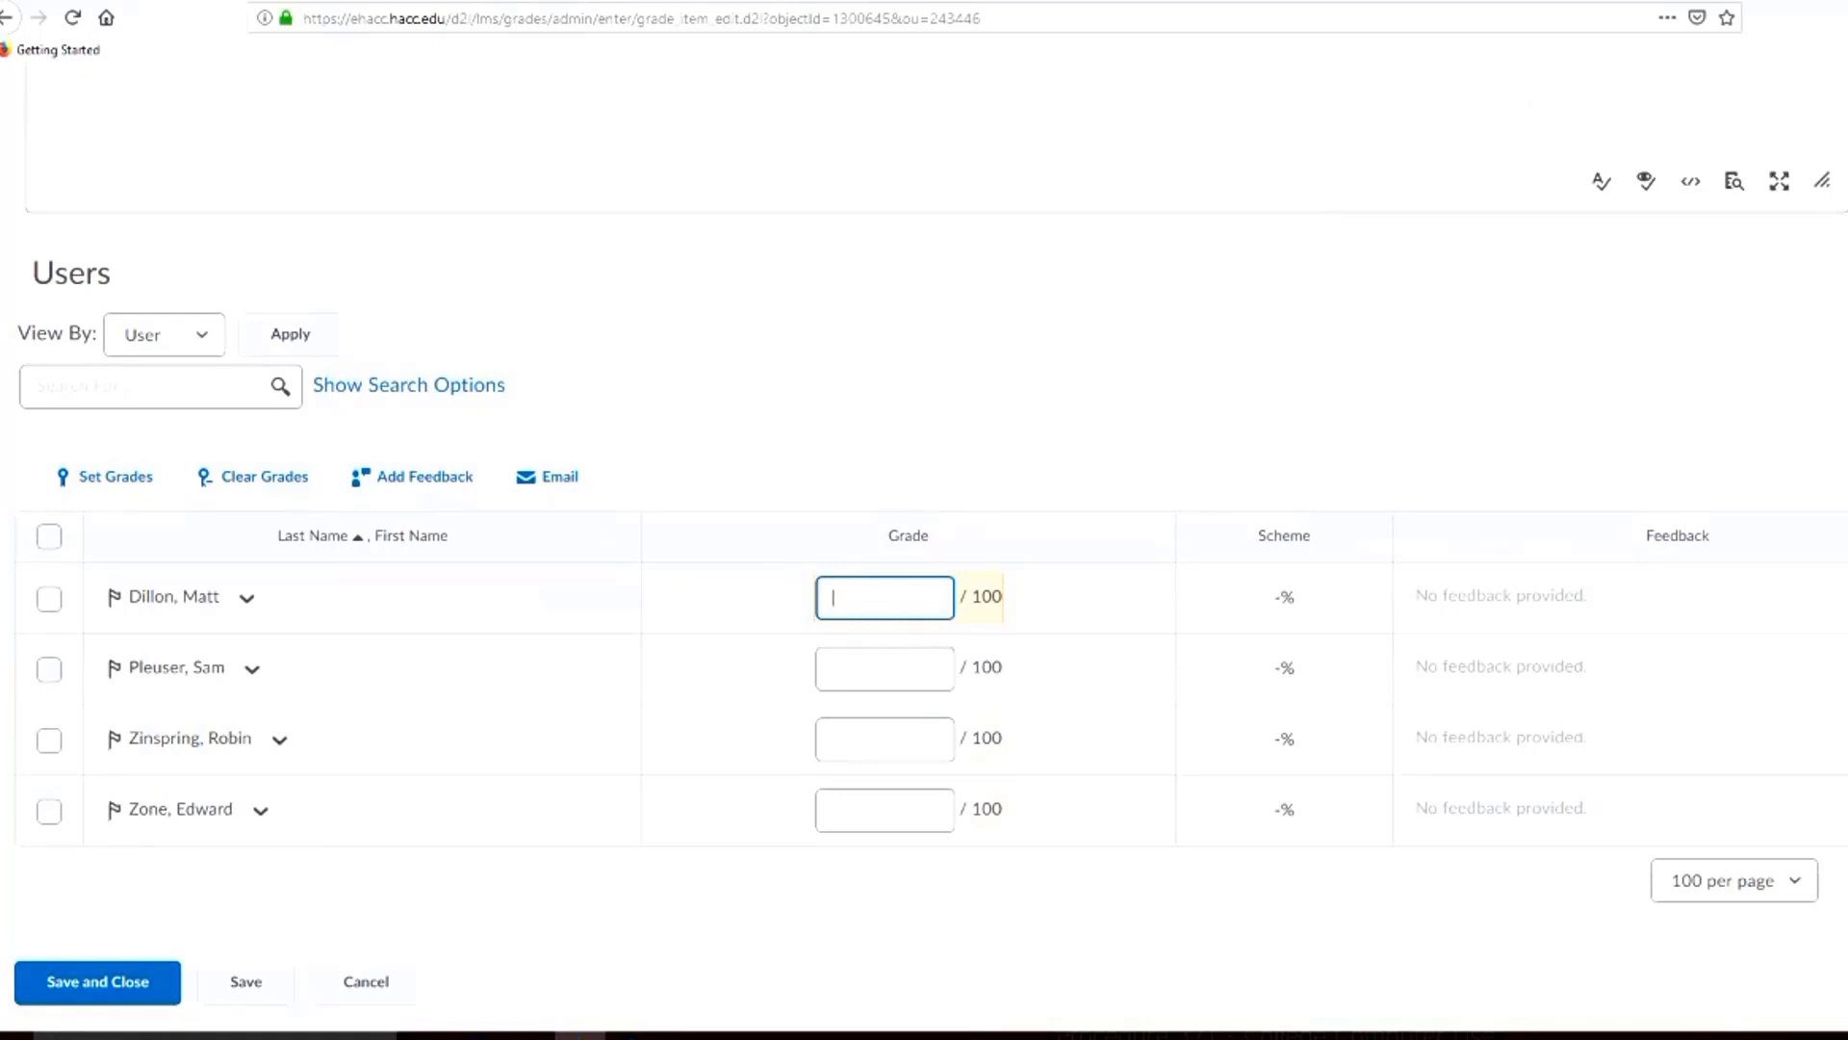
type("90")
key("Tab")
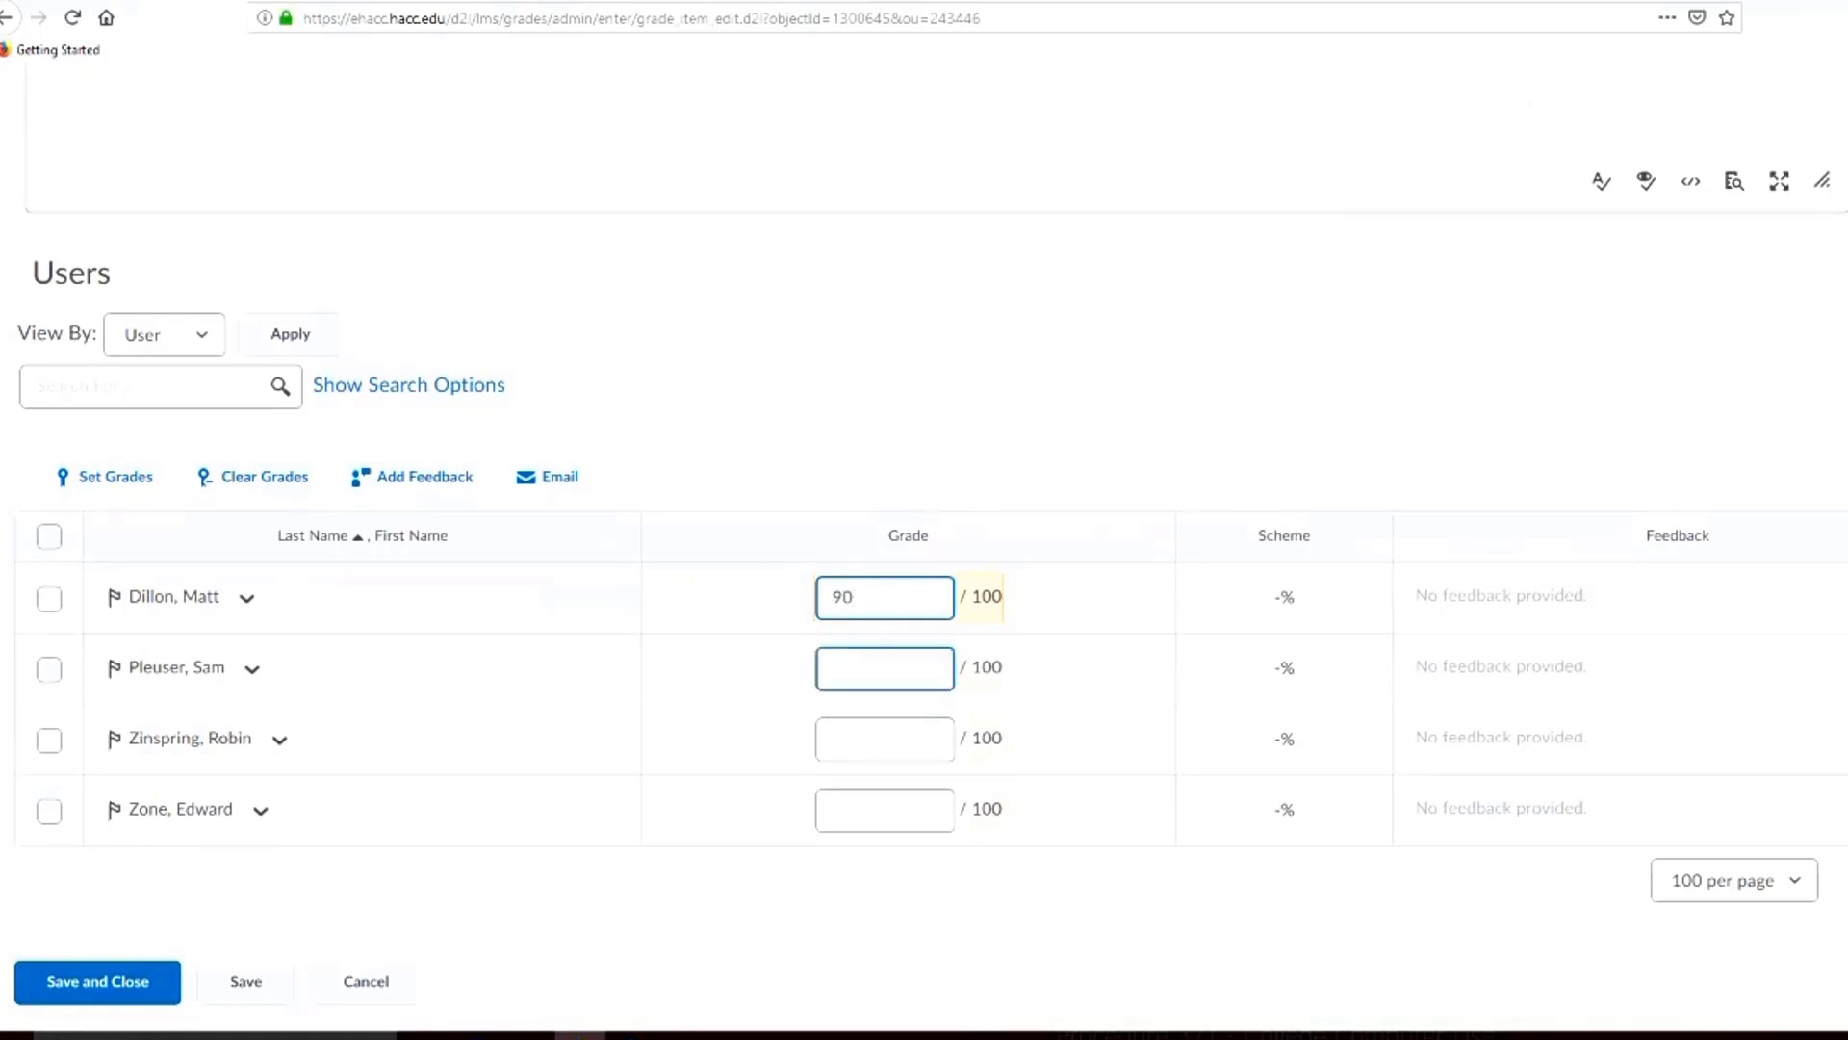
type("100")
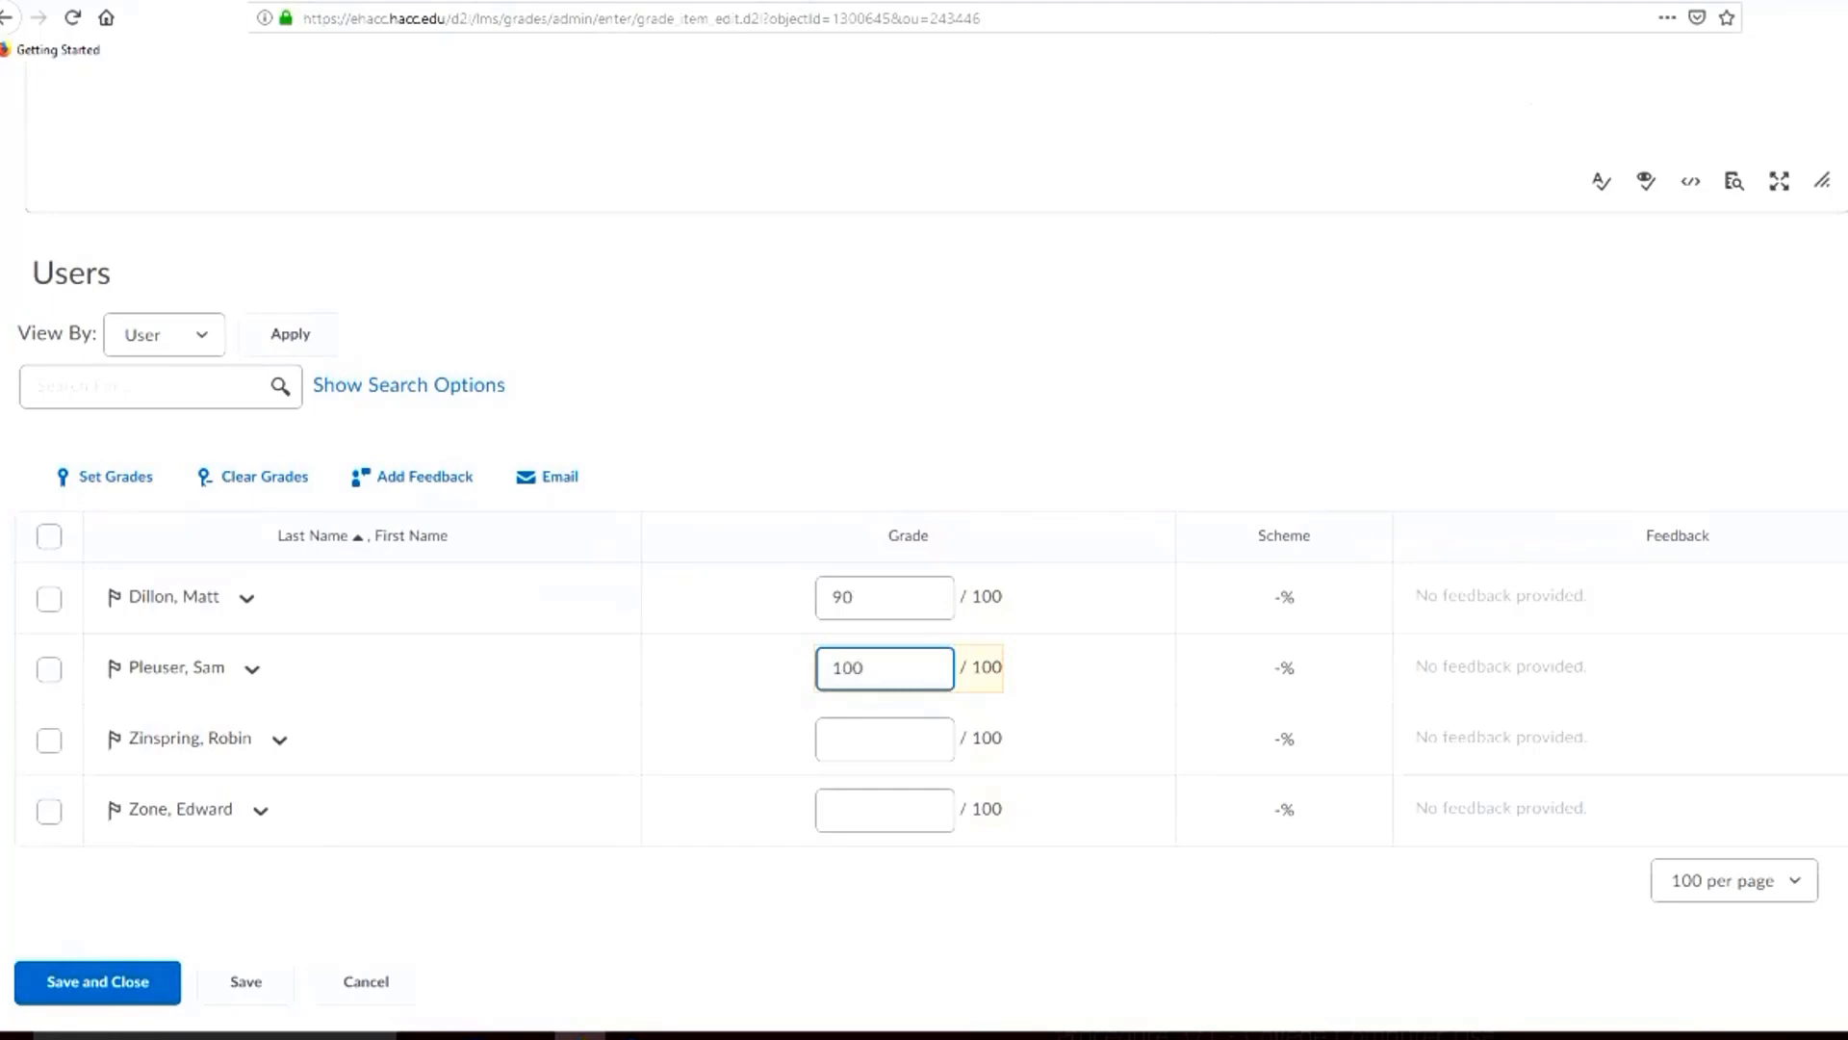
key("Tab")
type("2")
key("Tab")
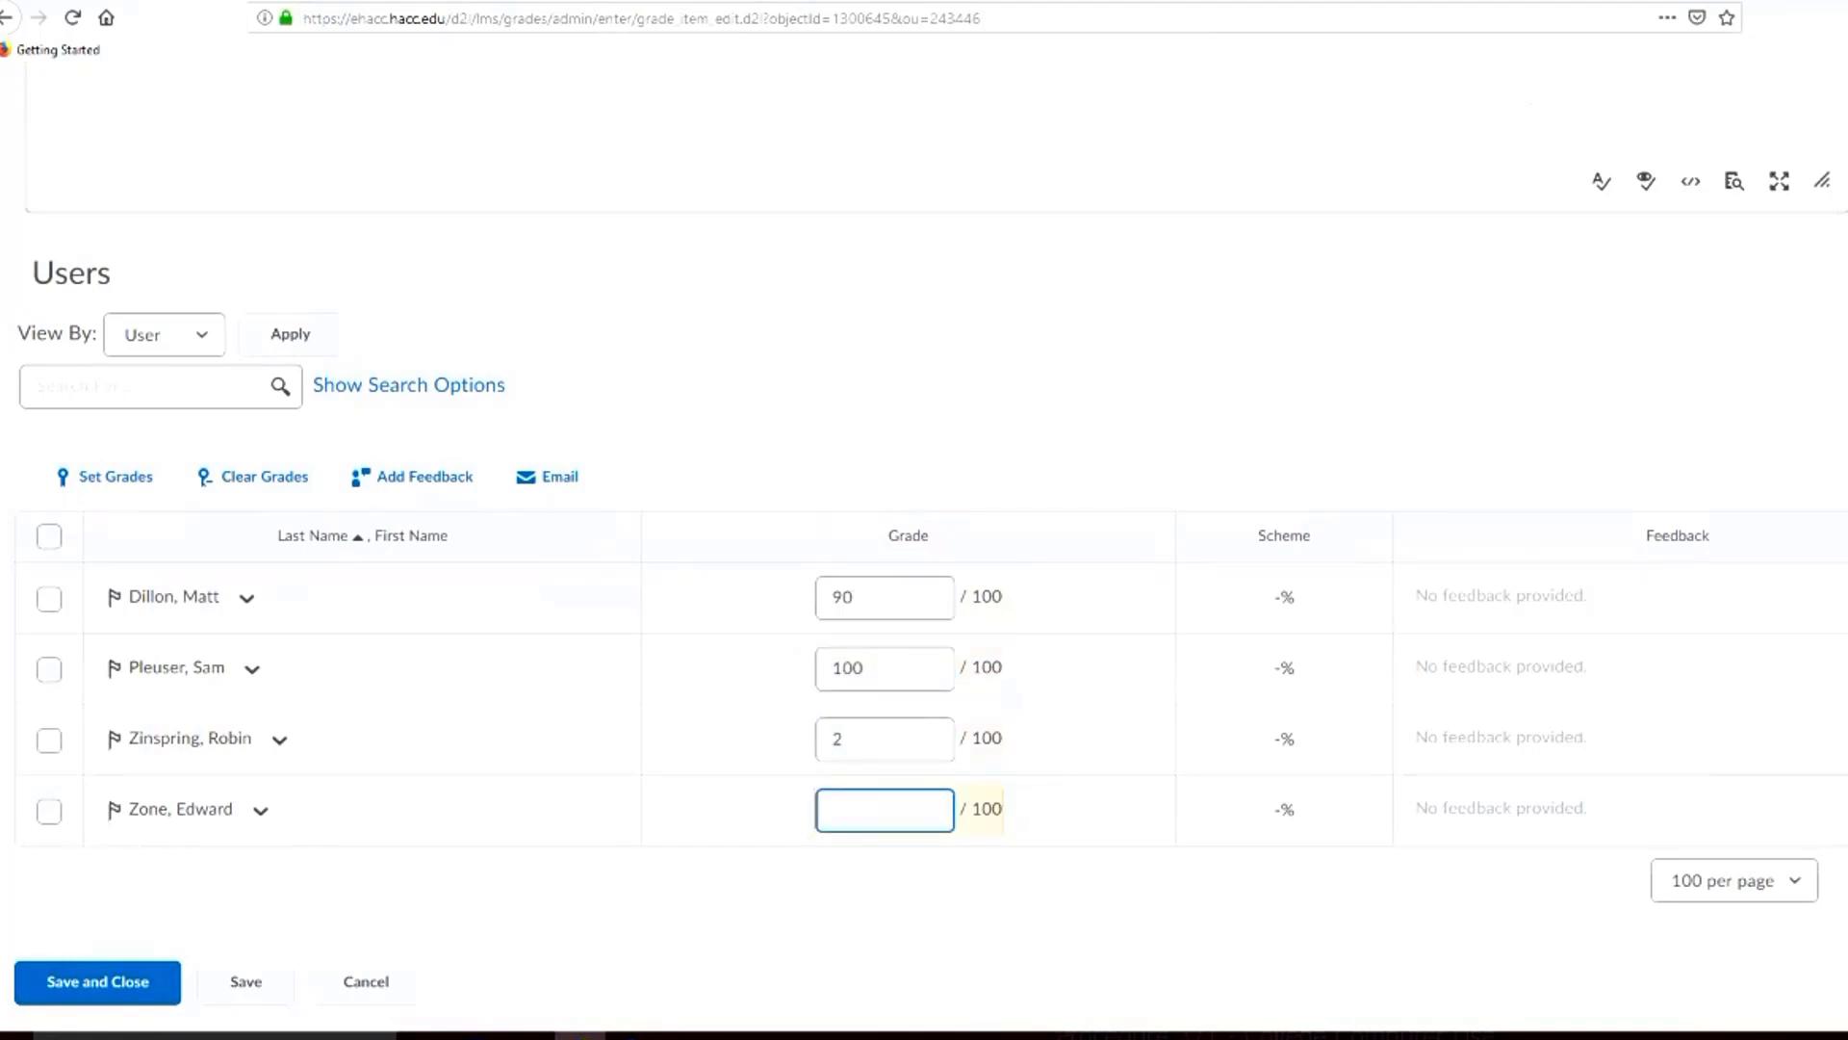
type("6")
Save and confirm the entered grades, and switch the grade list to the spreadsheet view
left_click(98, 982)
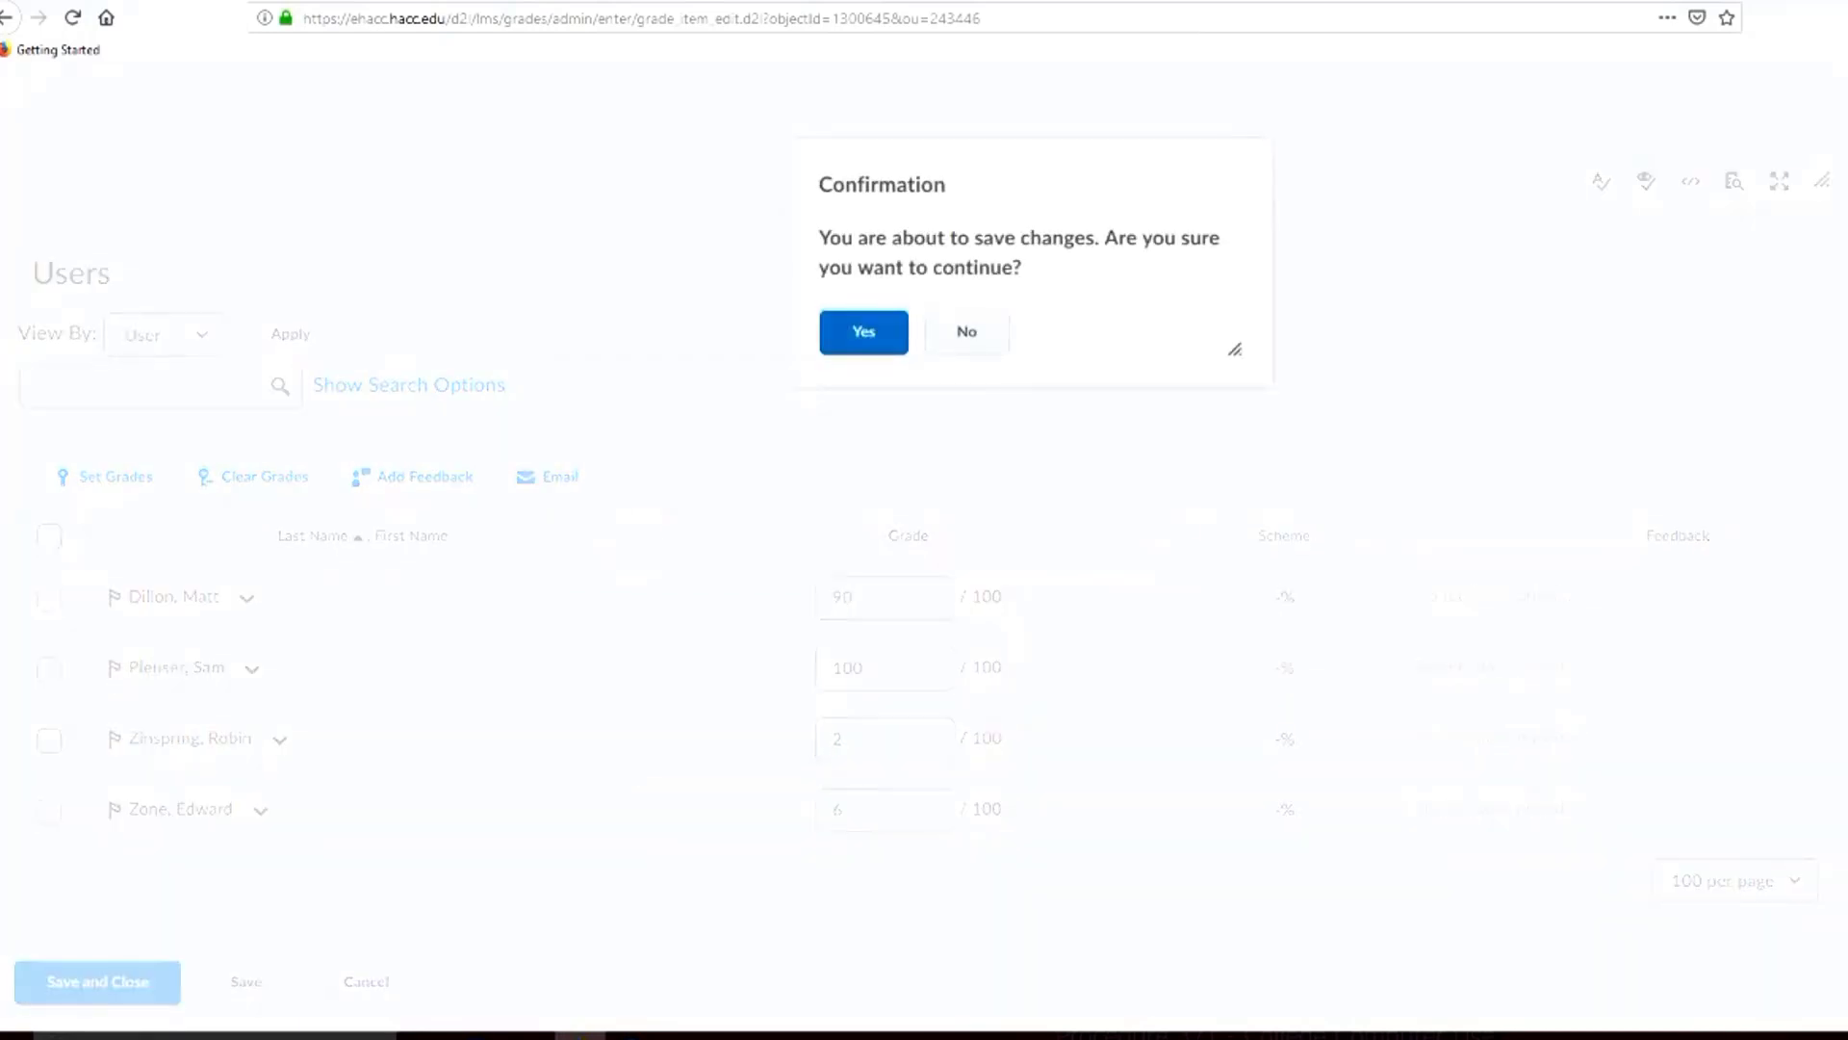
left_click(863, 332)
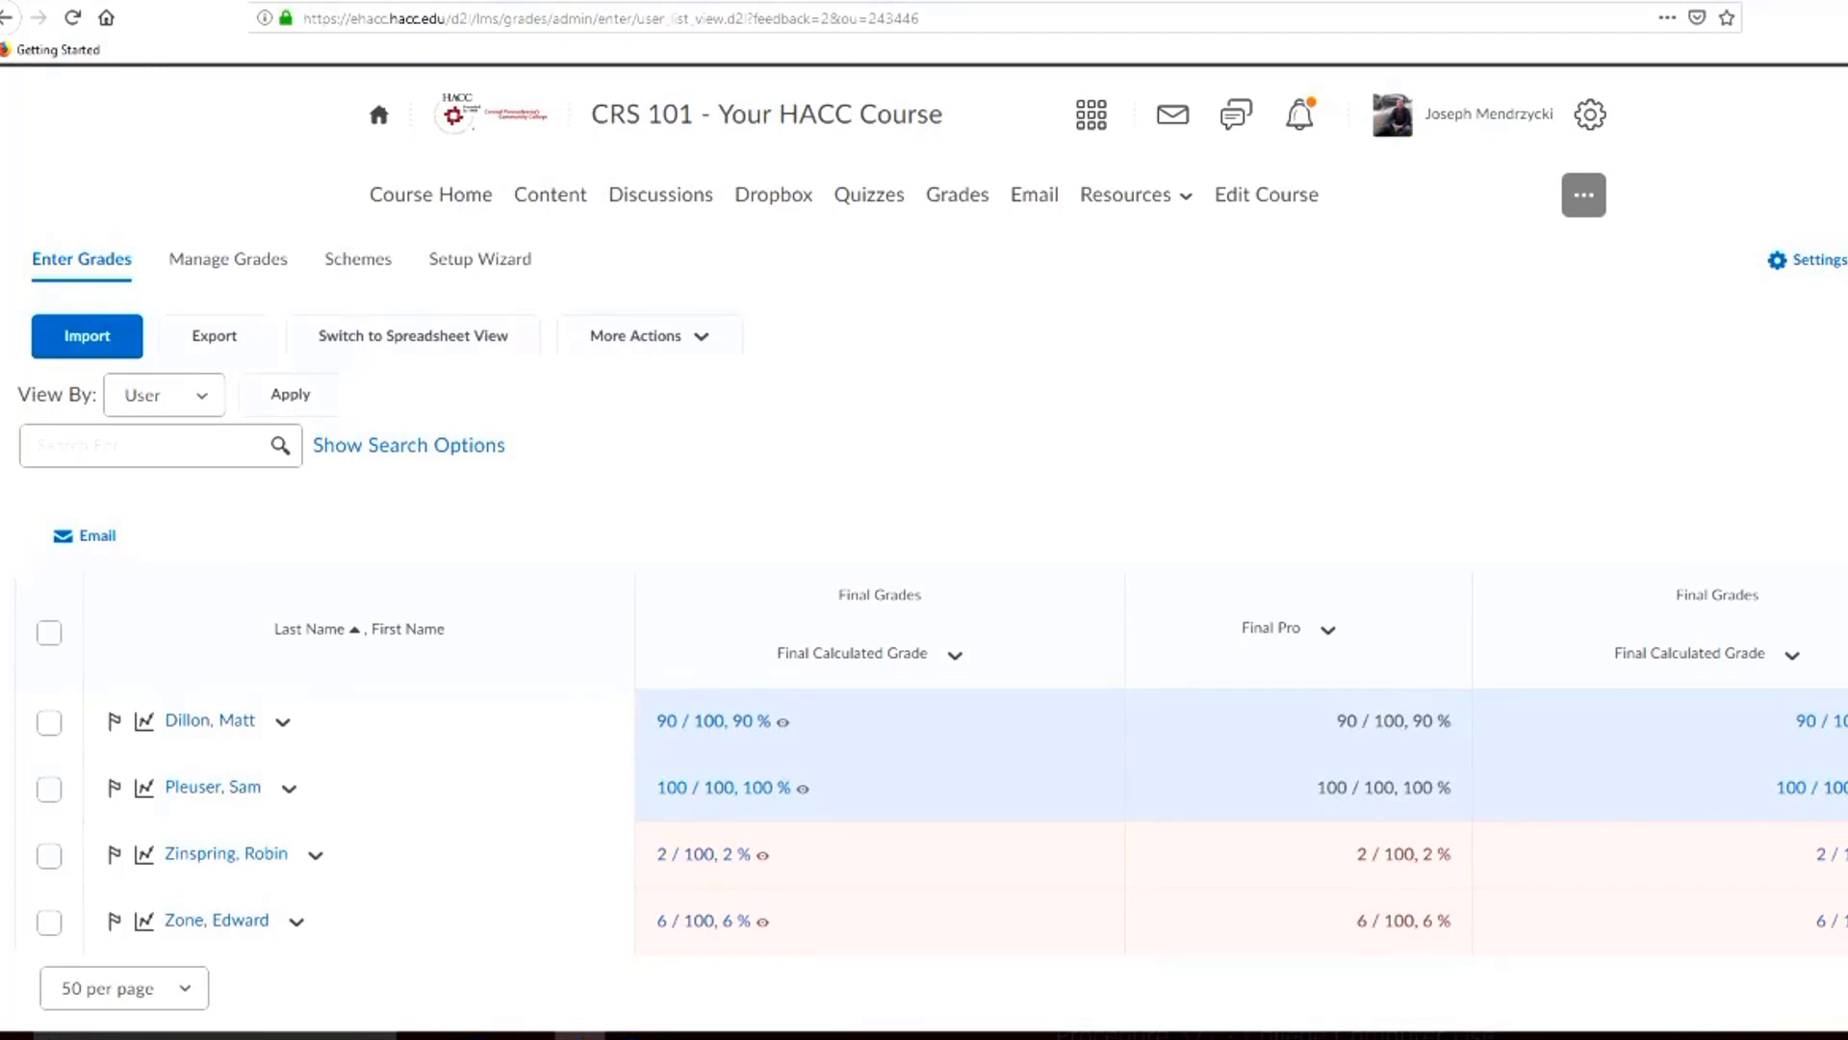
left_click(413, 335)
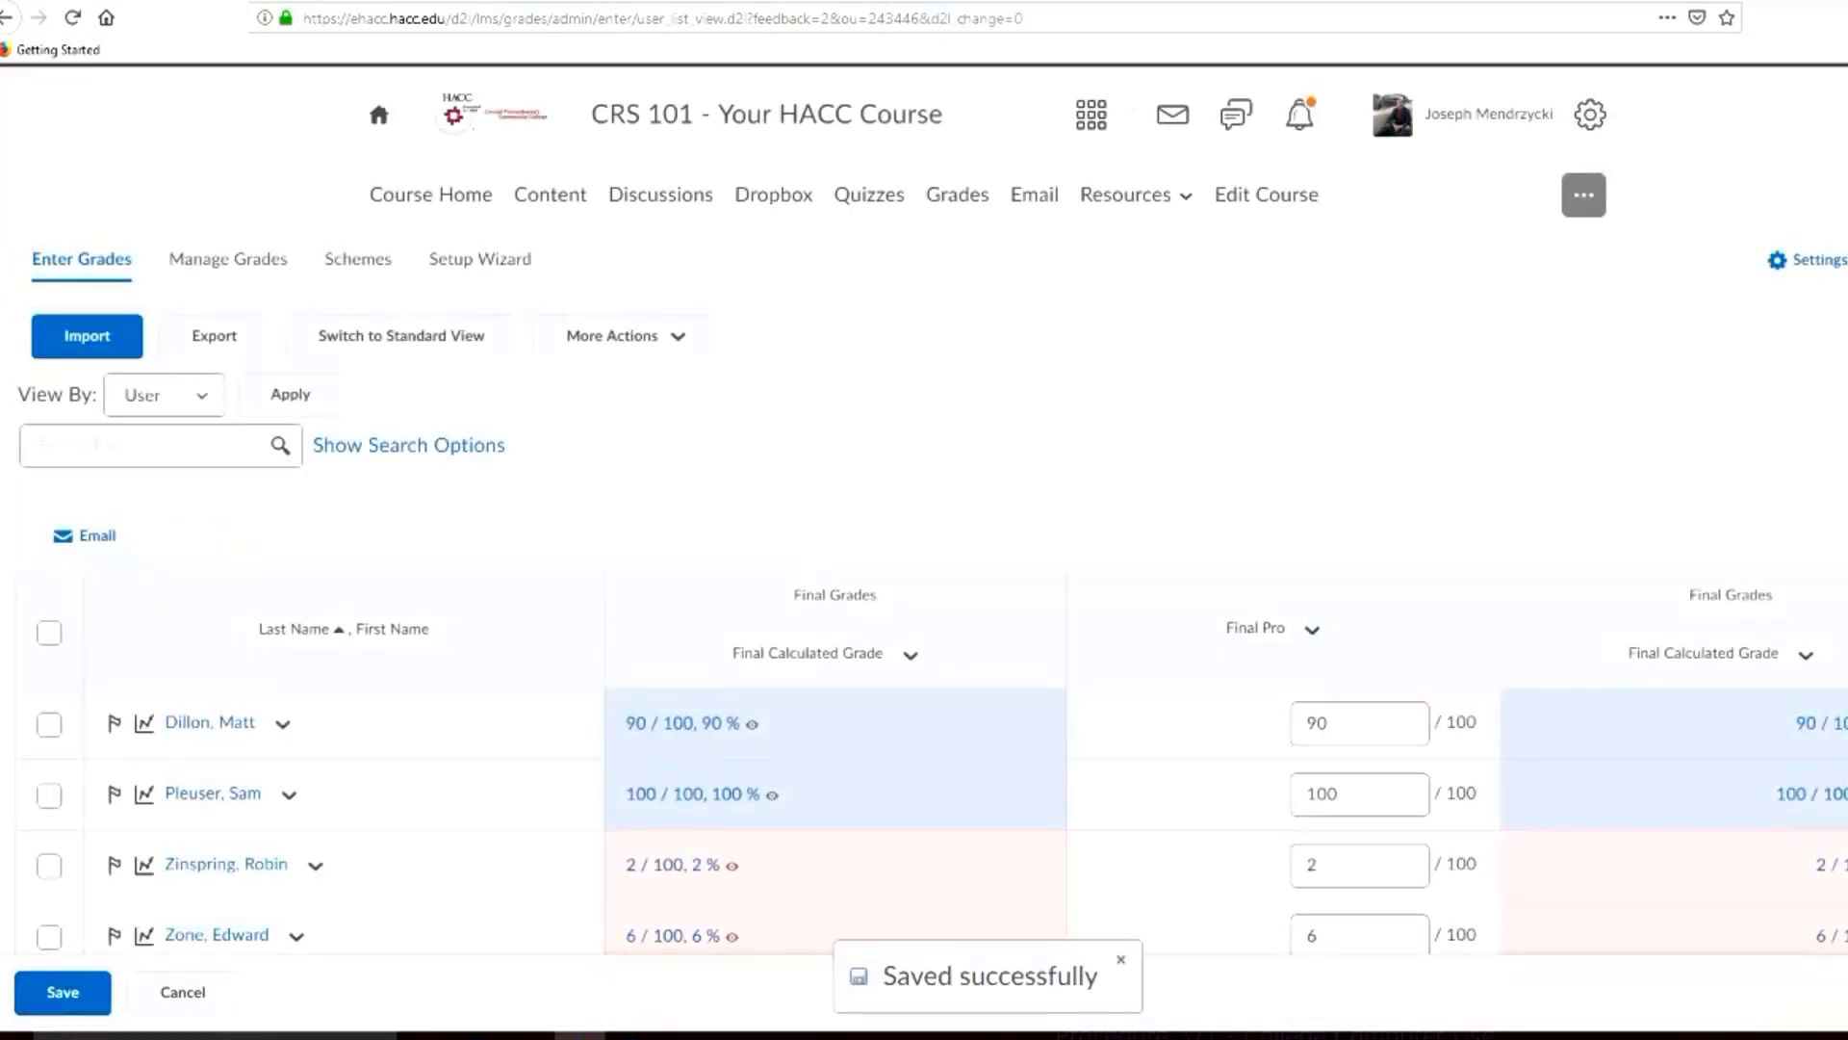
Go through the four students' Final Pro grade fields in the spreadsheet view, then save and confirm the grades
scroll(924, 508, "down", 3)
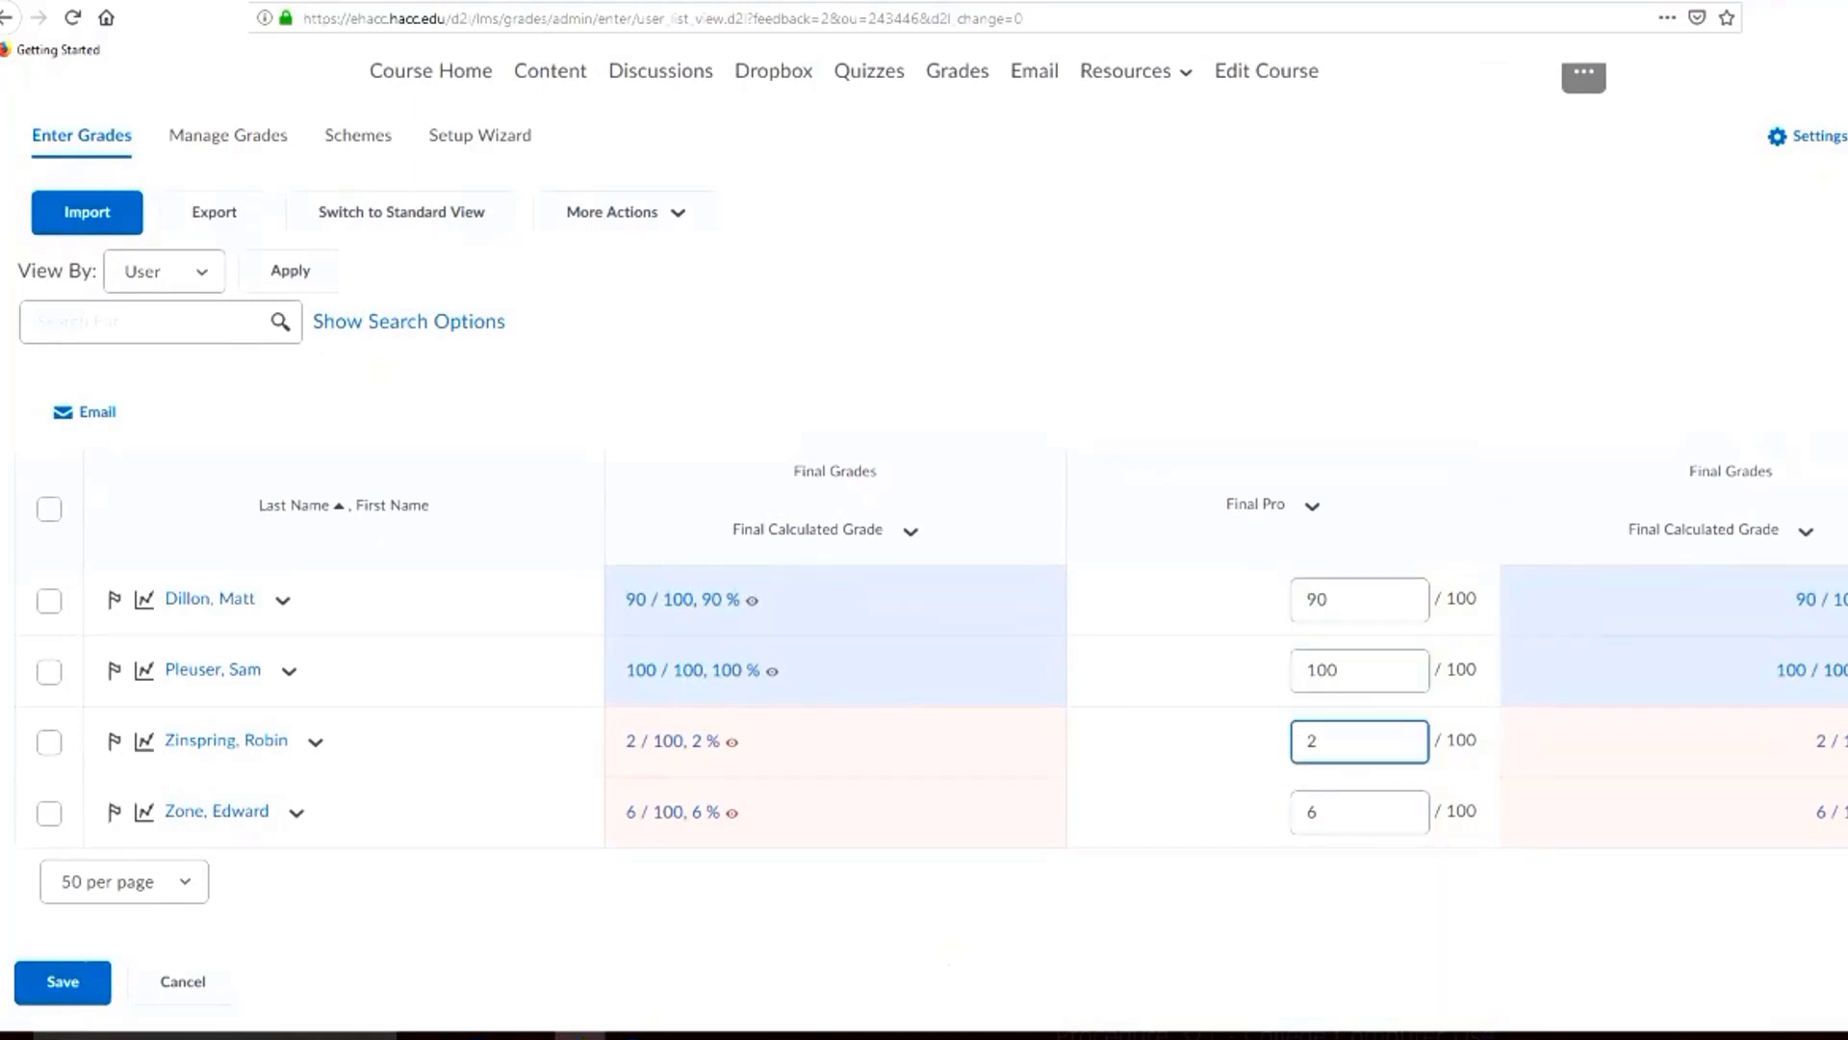
left_click(1359, 600)
left_click(1360, 671)
left_click(1359, 742)
left_click(1359, 812)
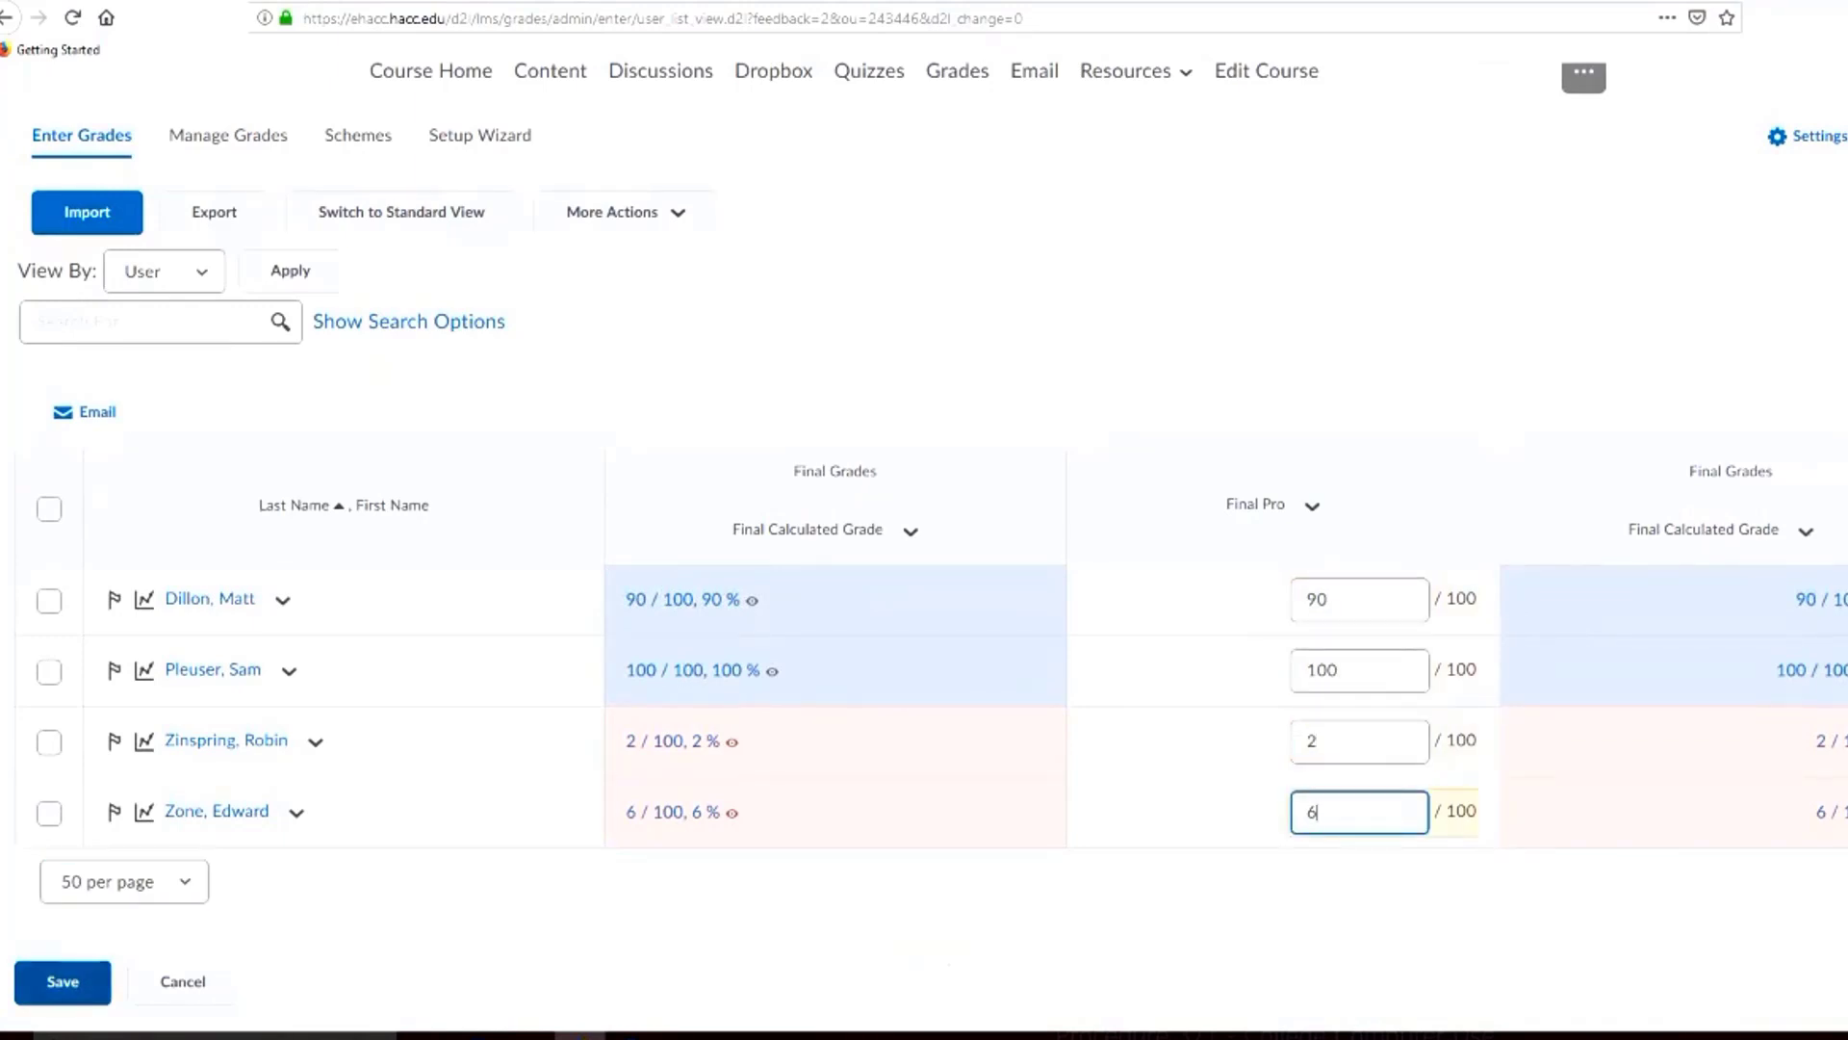
left_click(62, 982)
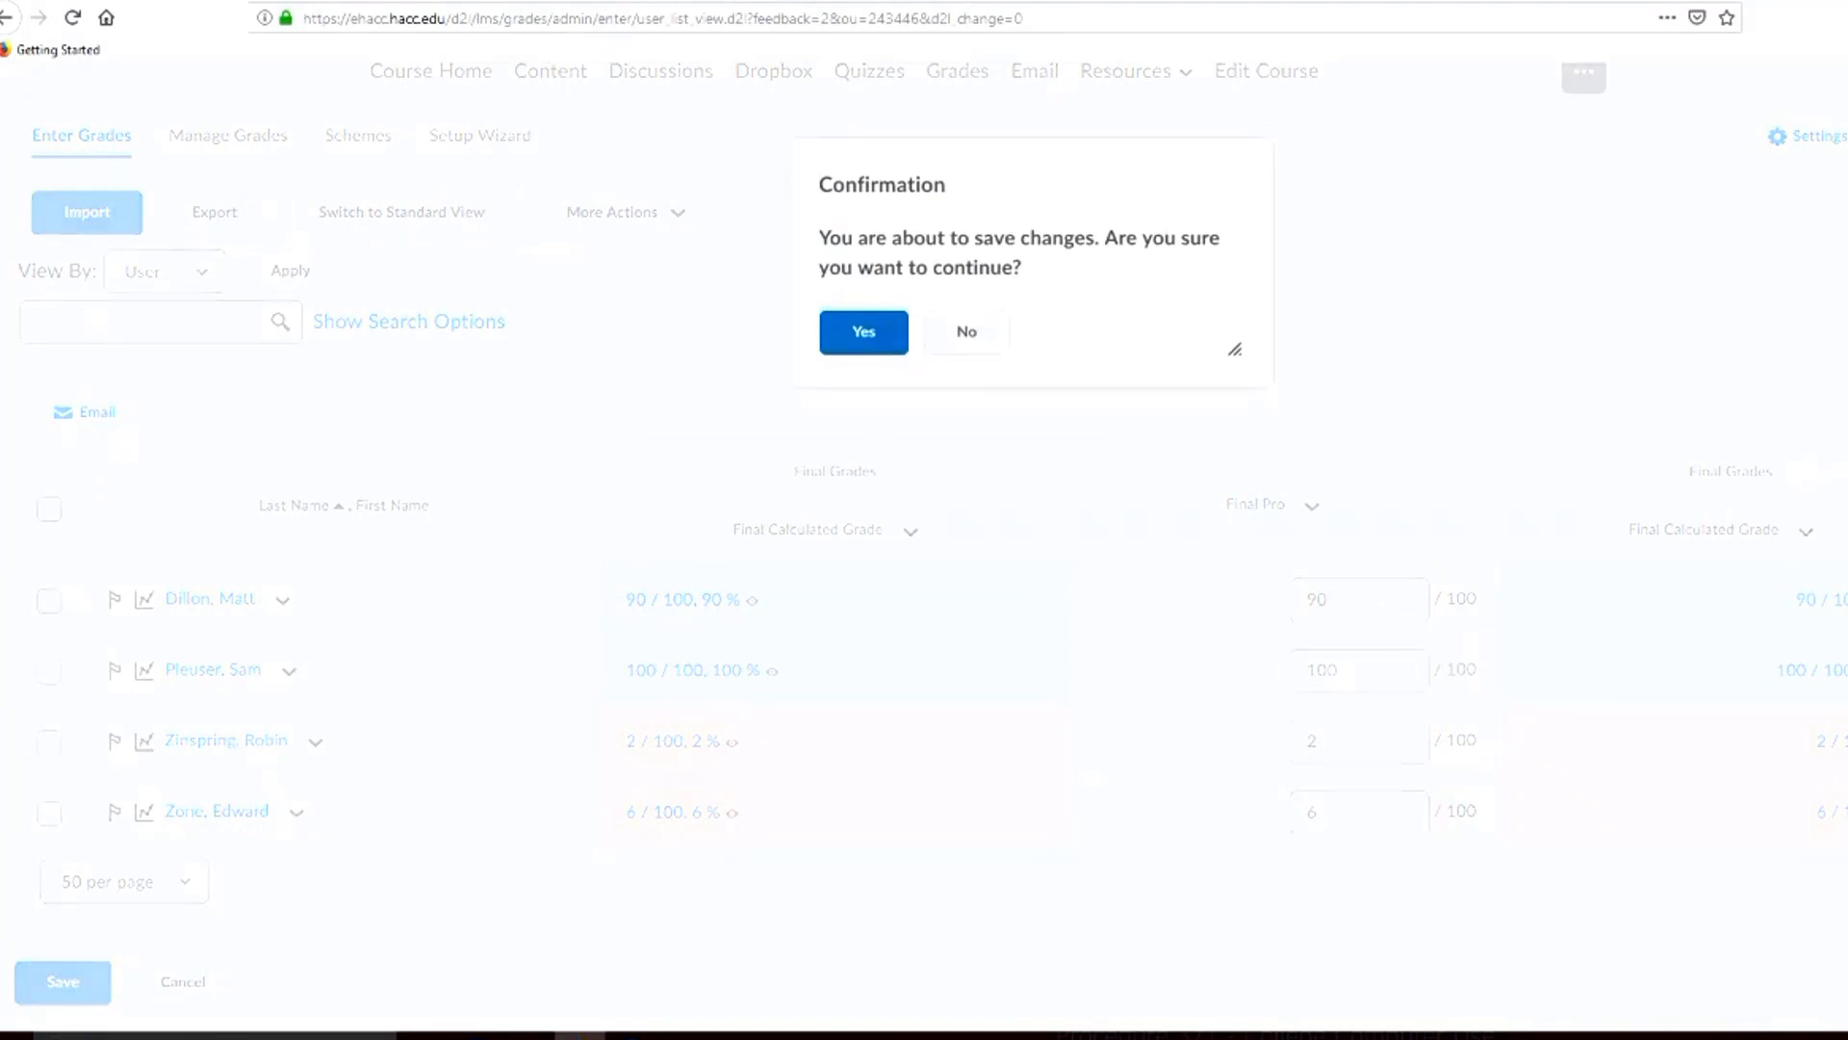
left_click(863, 332)
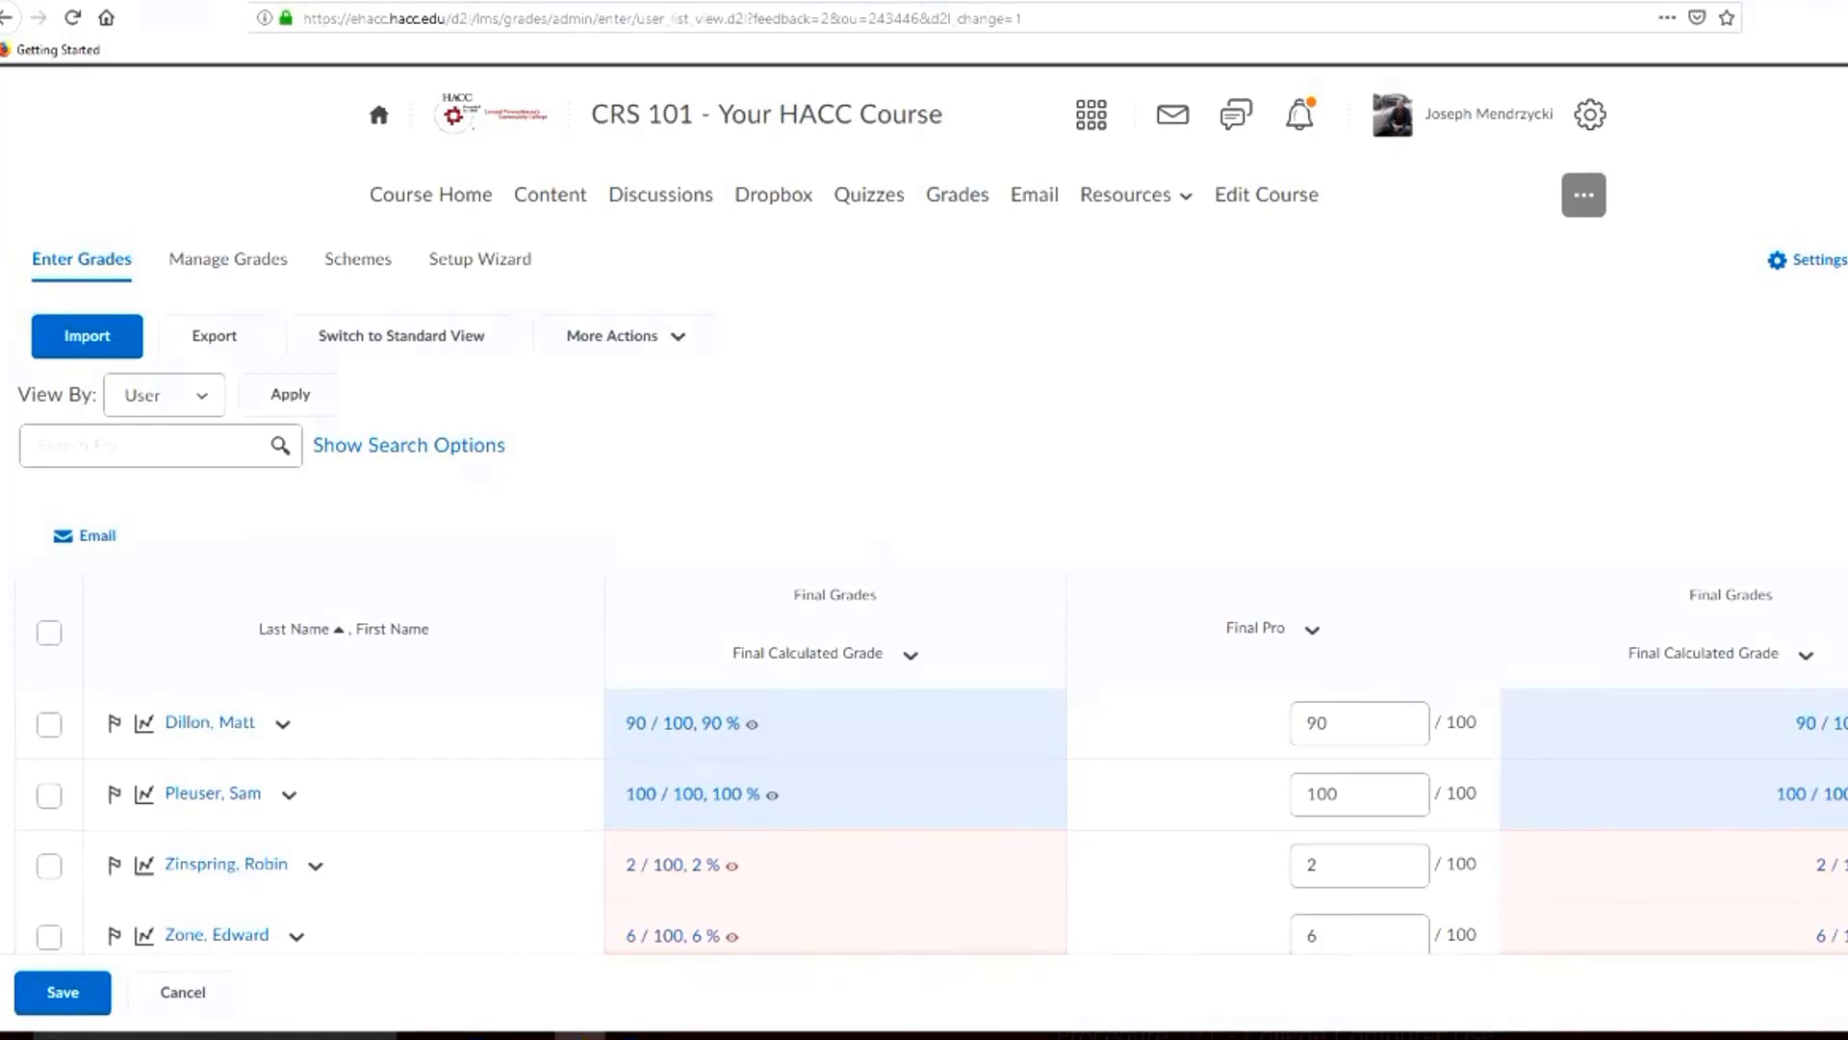
Create a new quiz in the course and name it "Quiz #1"
left_click(870, 195)
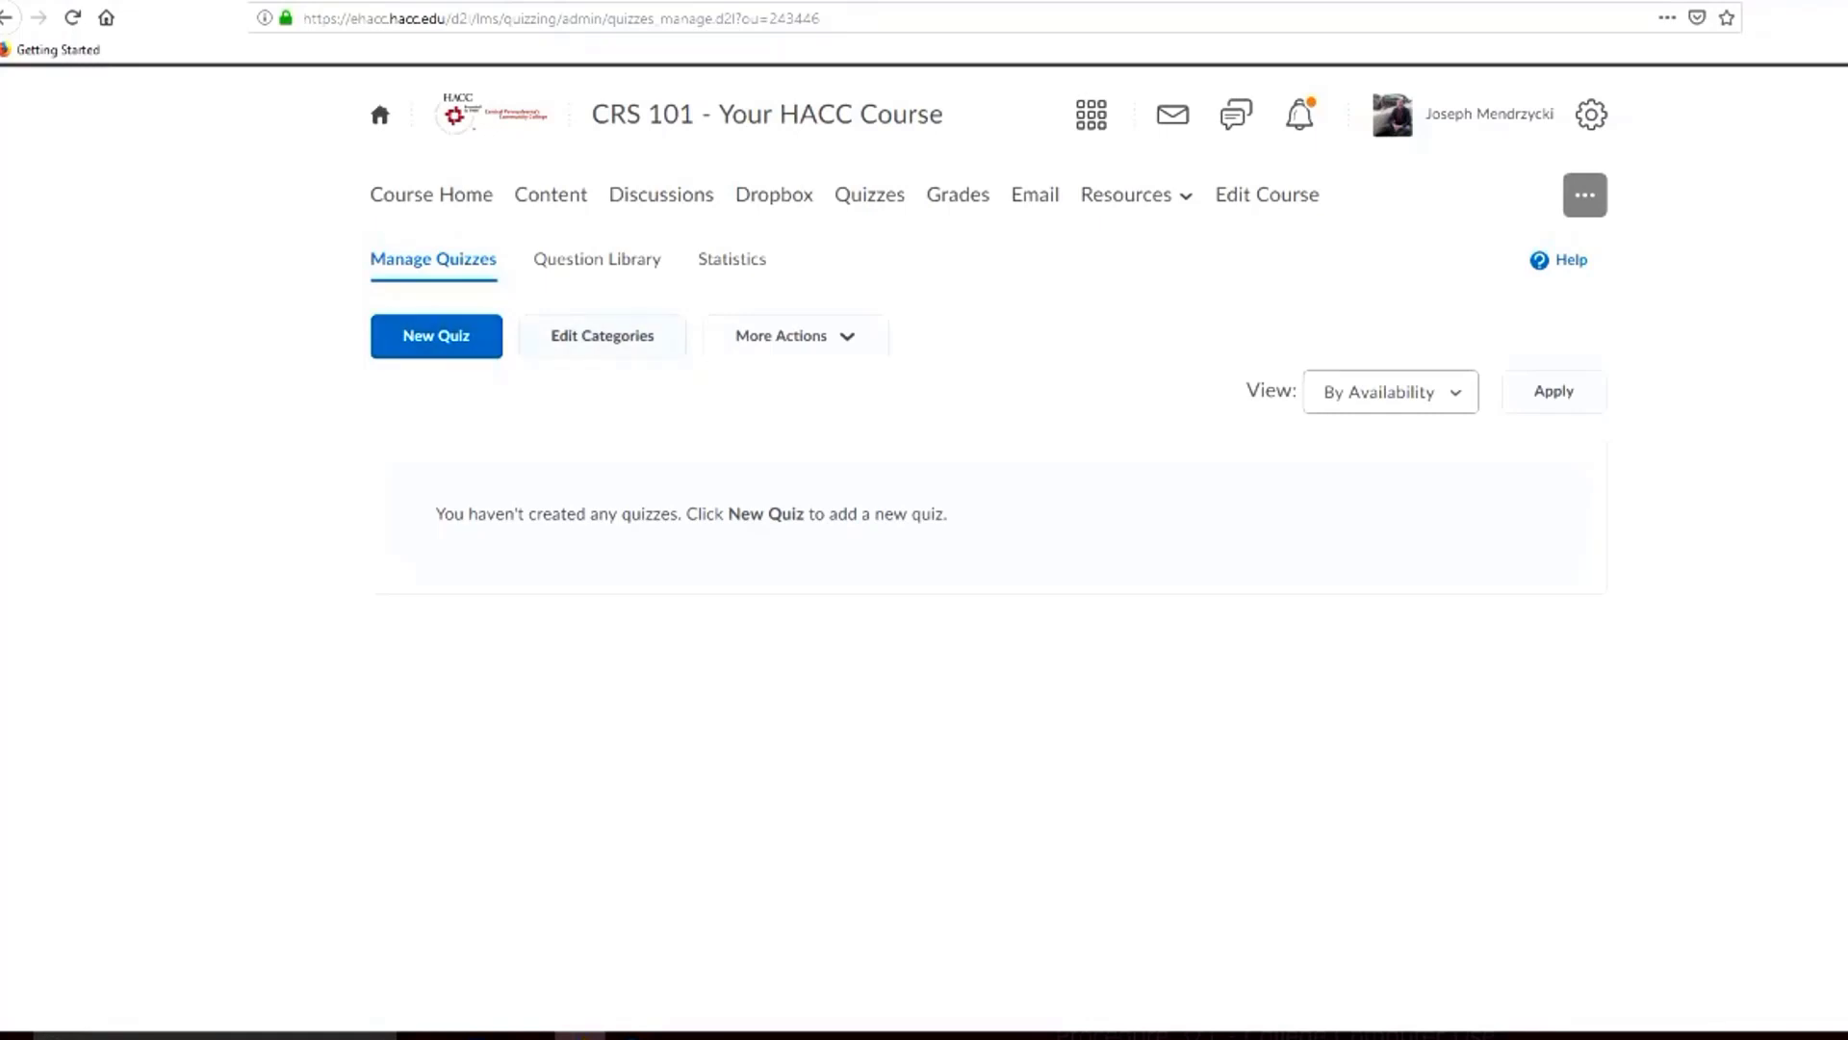
left_click(436, 335)
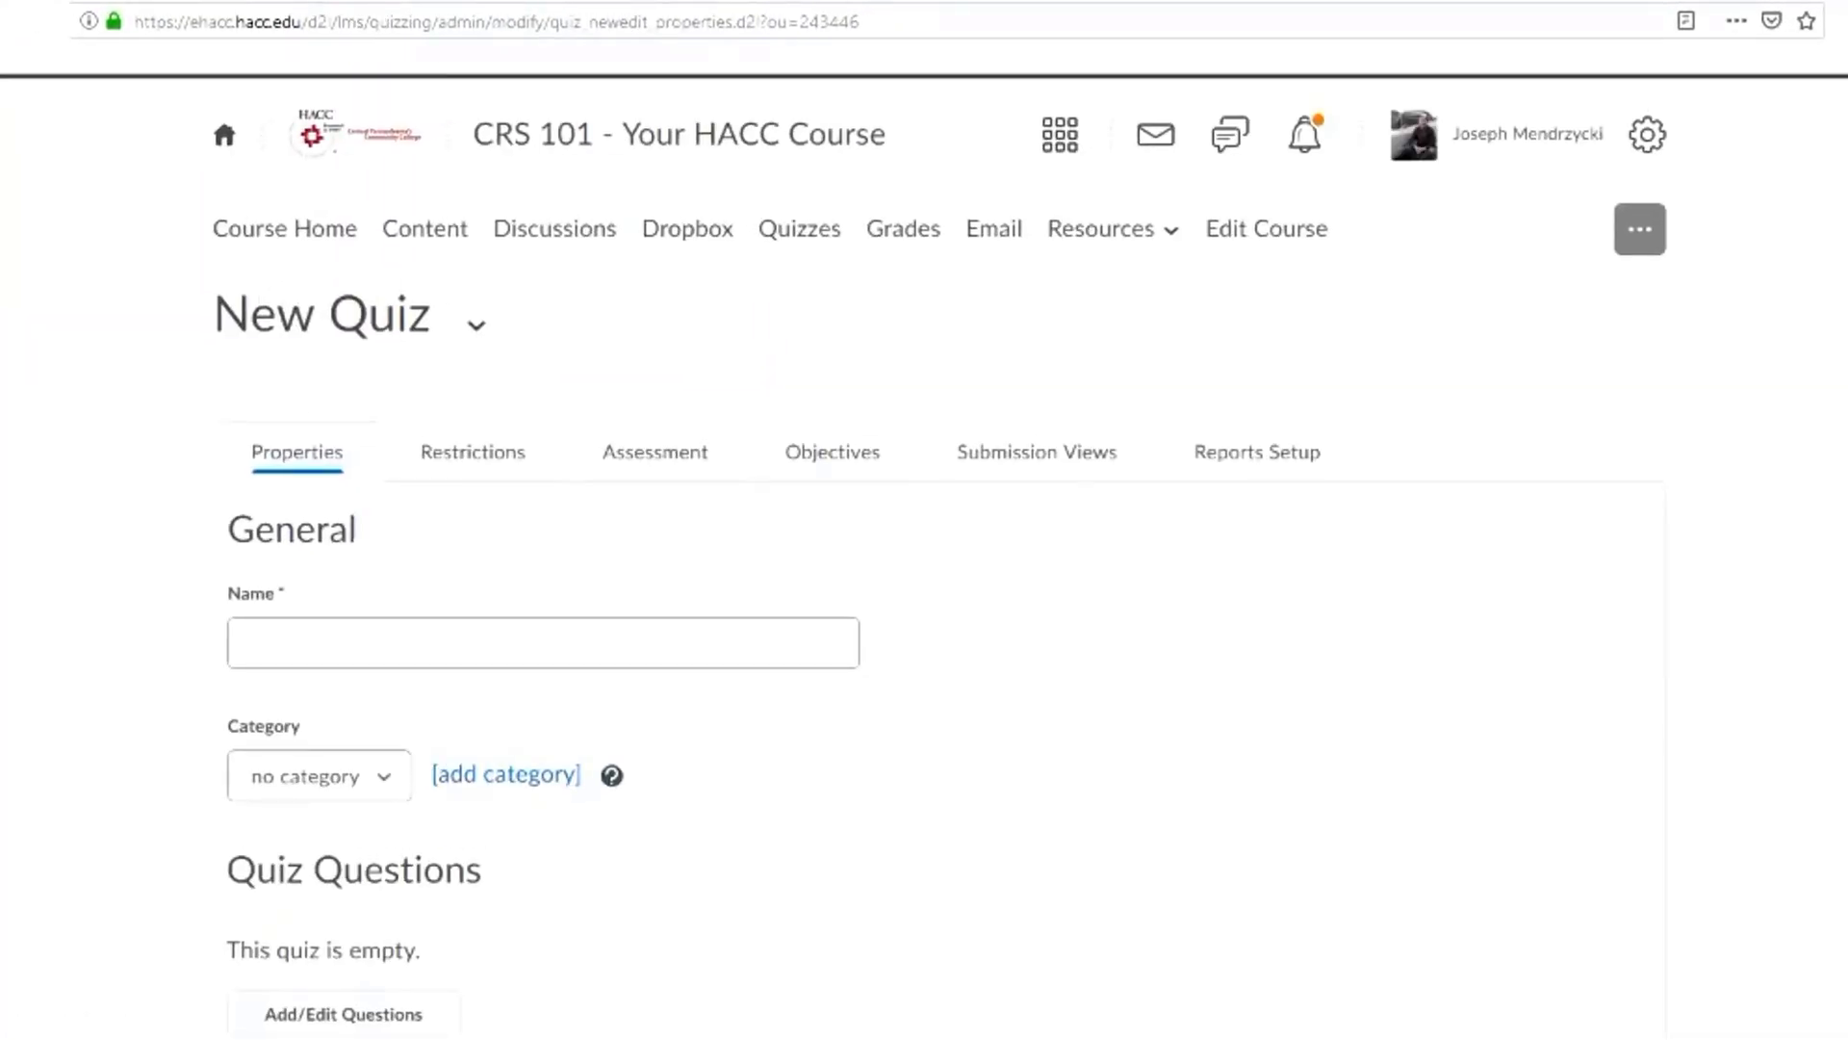
scroll(941, 555, "down", 2)
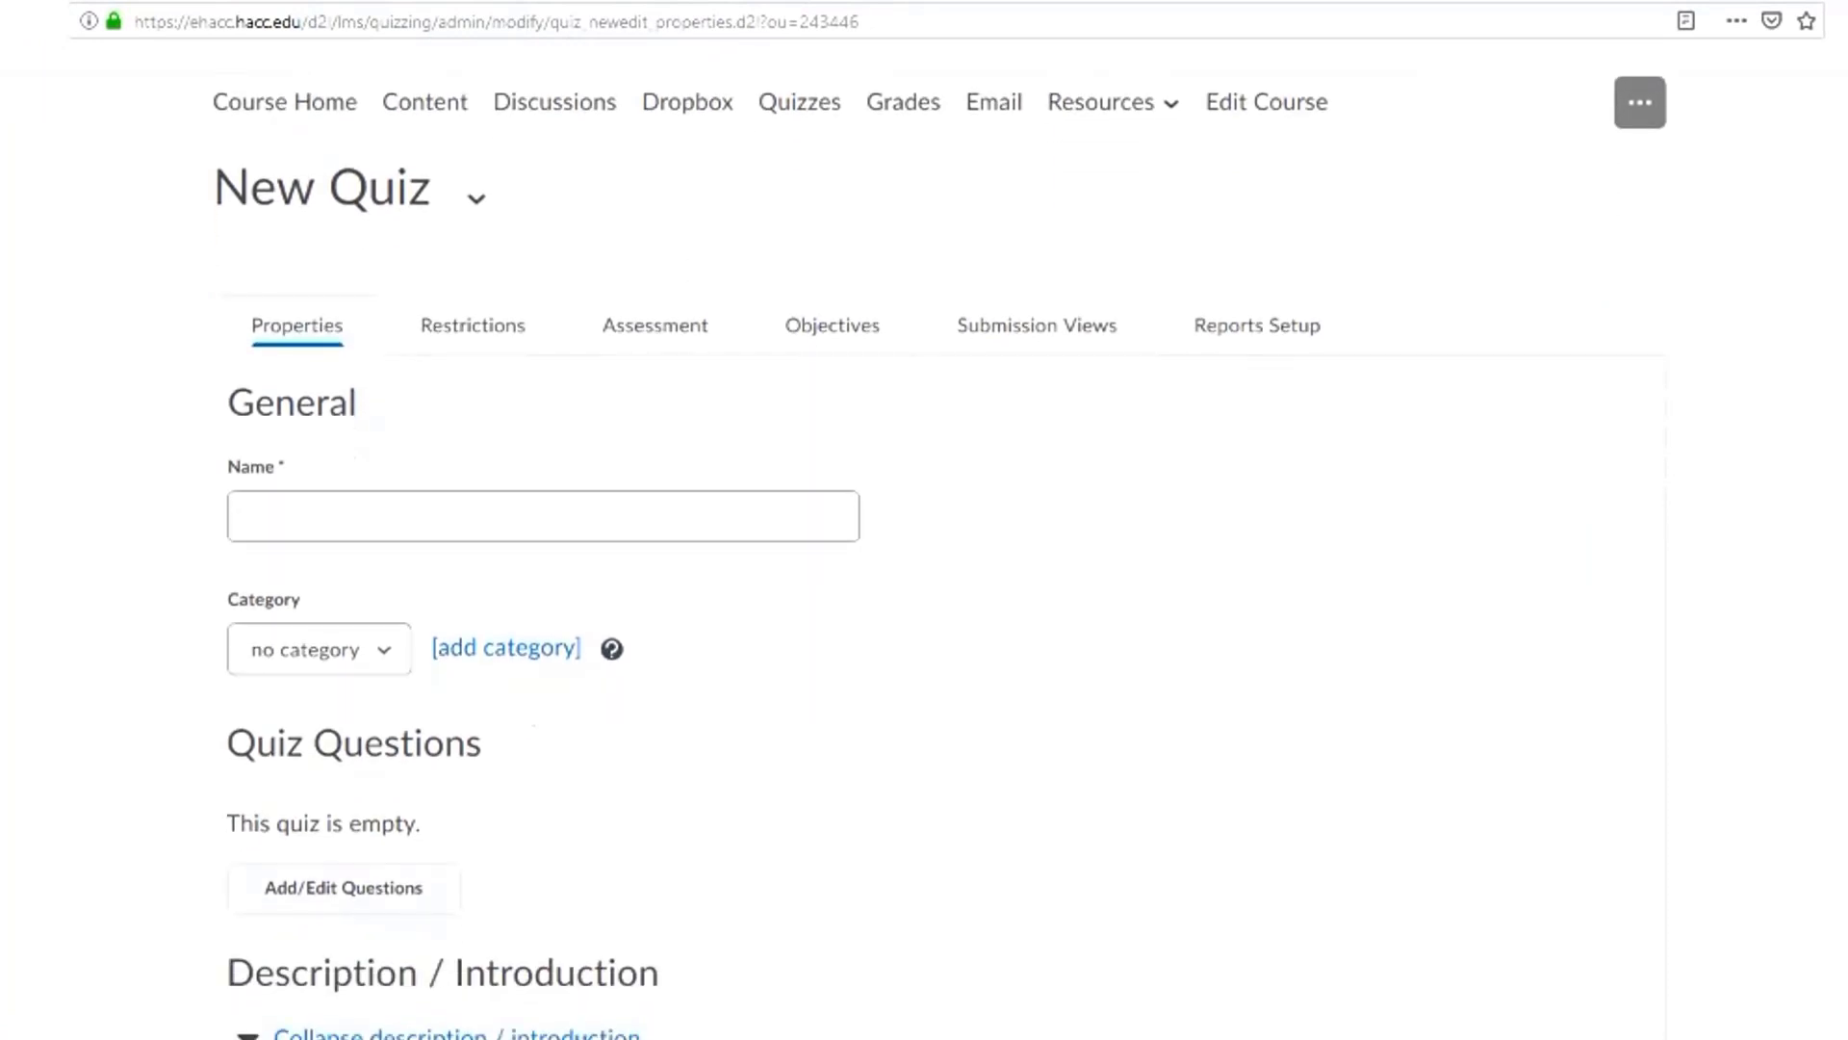
scroll(942, 554, "down", 2)
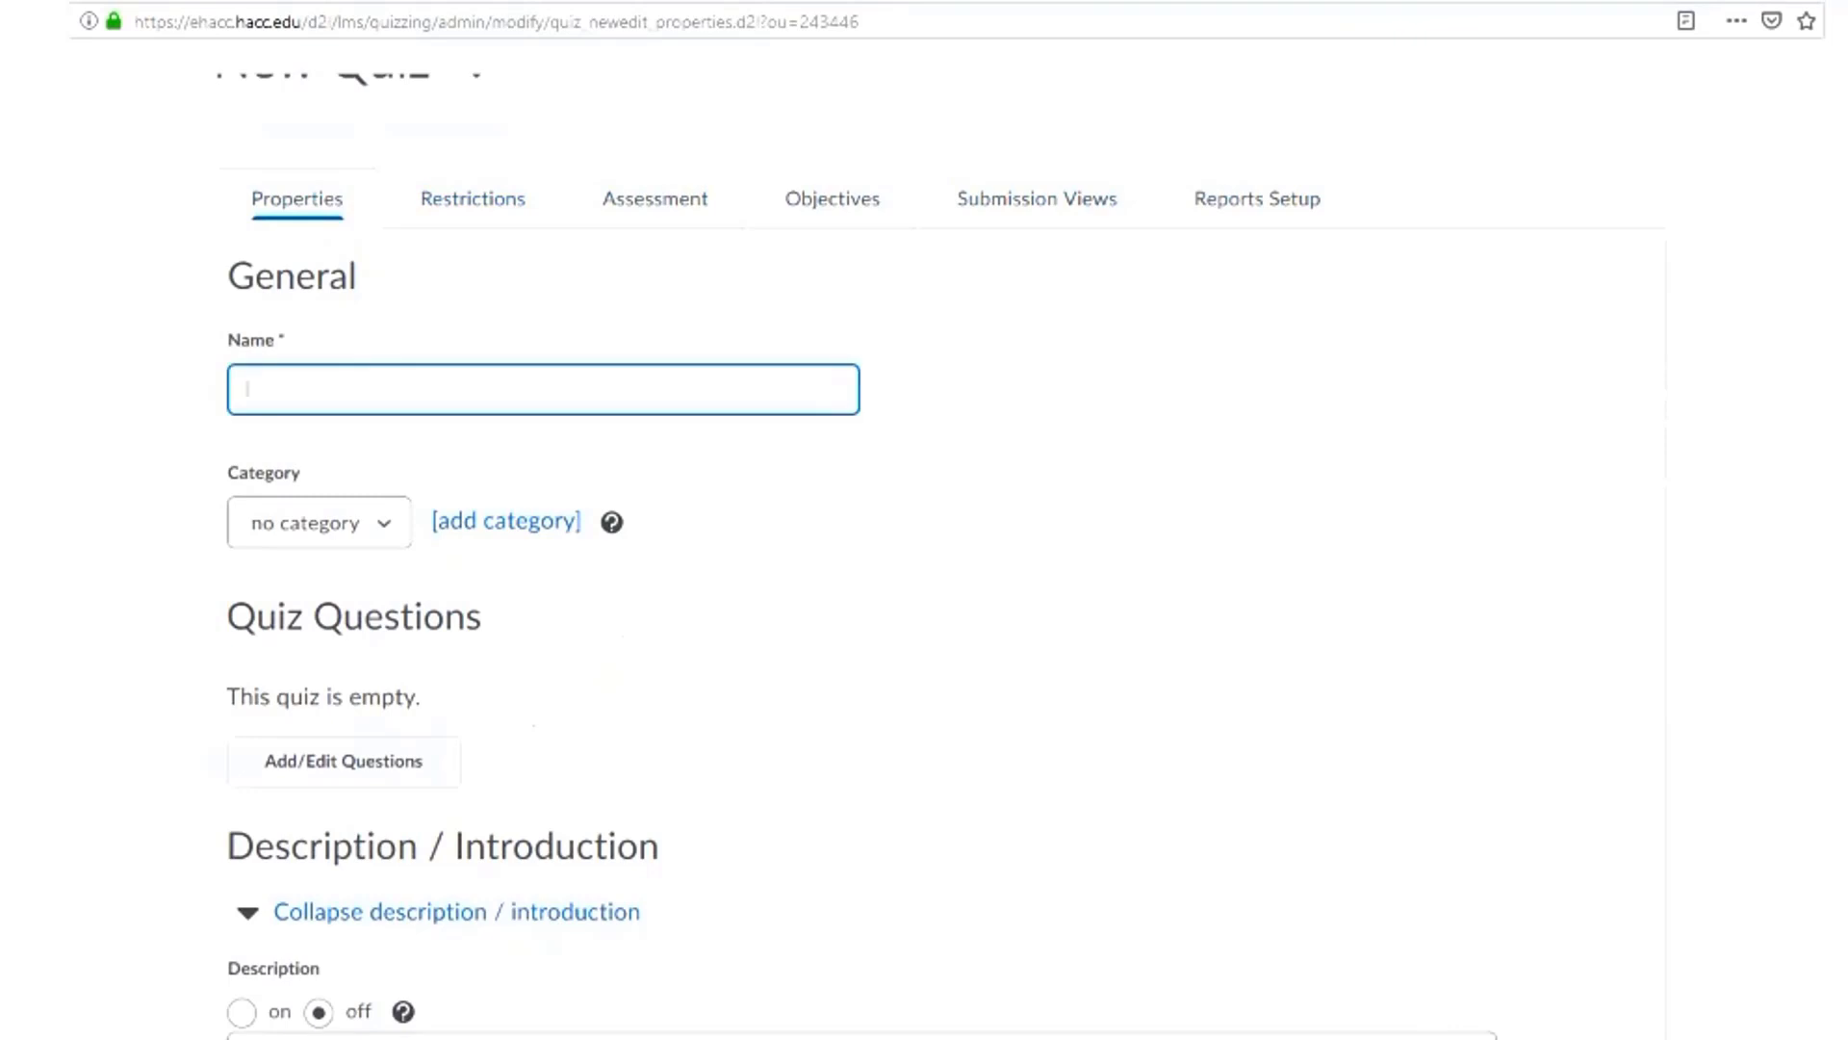
type("Quiz #1")
Open question editing for Quiz #1 and leave the new quiz building experience off
scroll(322, 395, "down", 2)
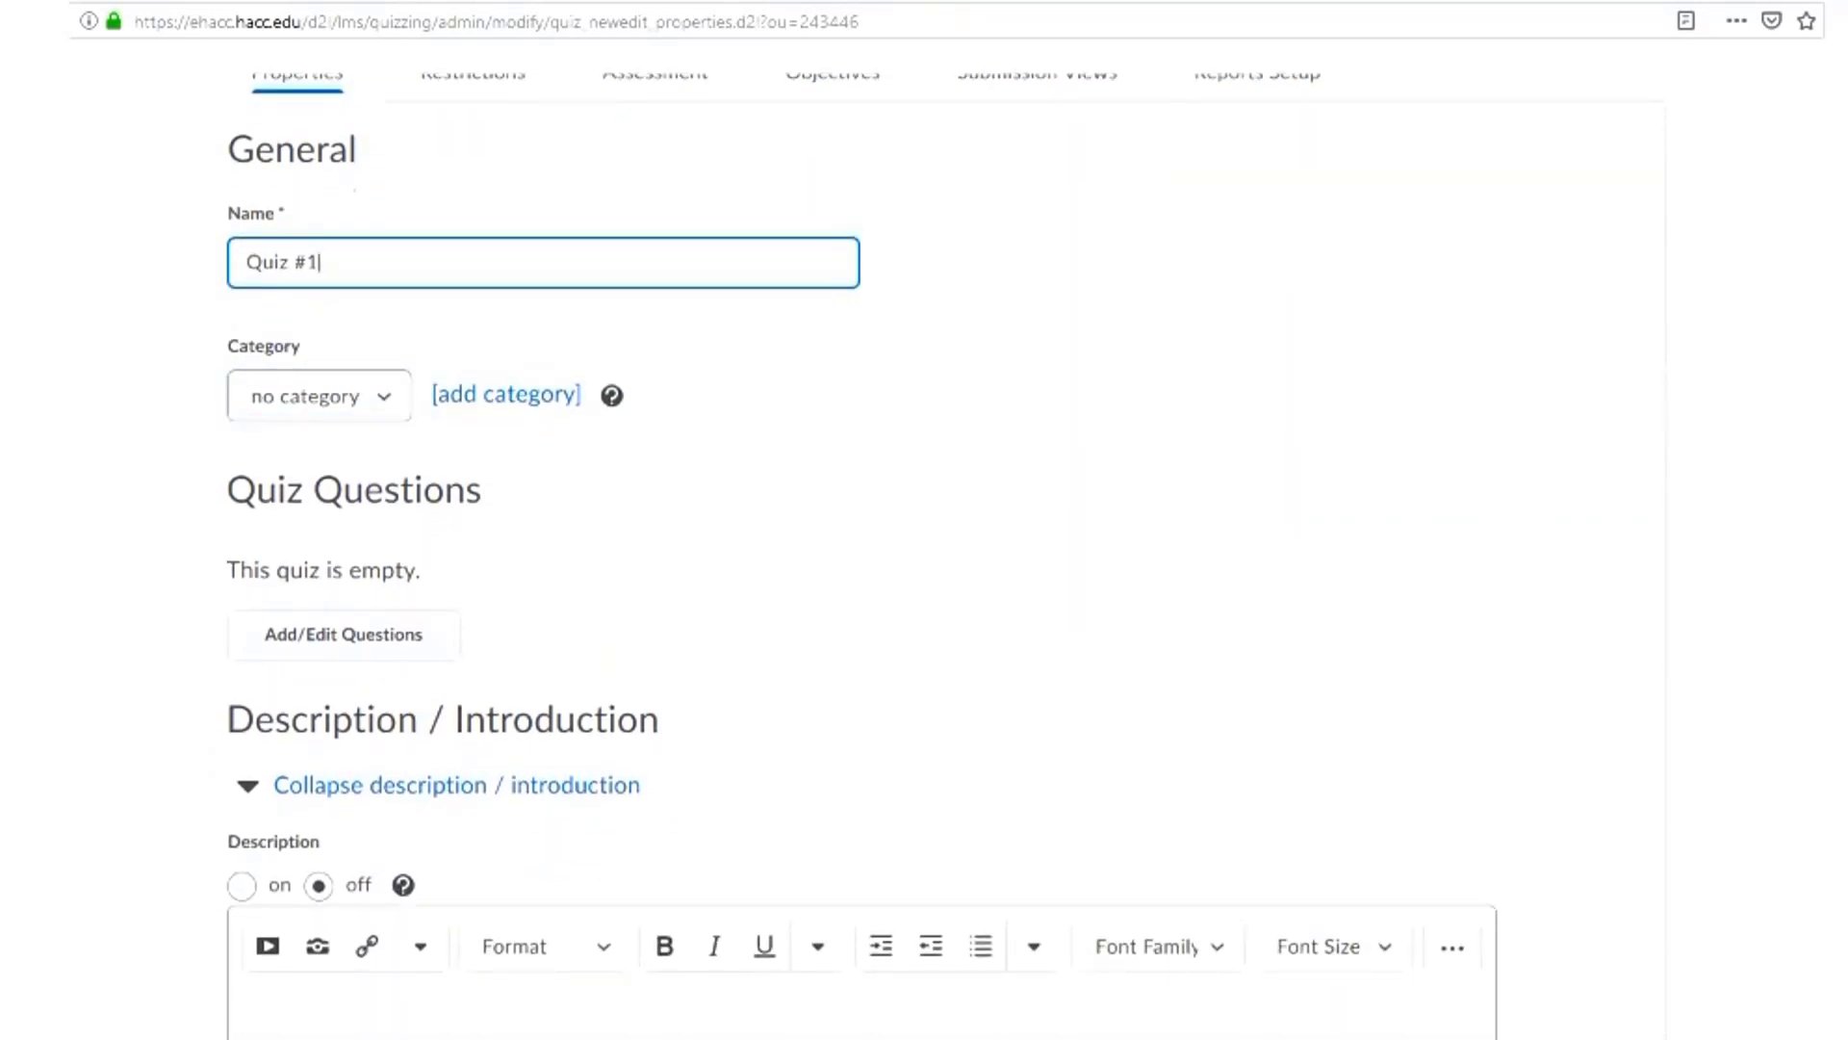
scroll(343, 507, "down", 2)
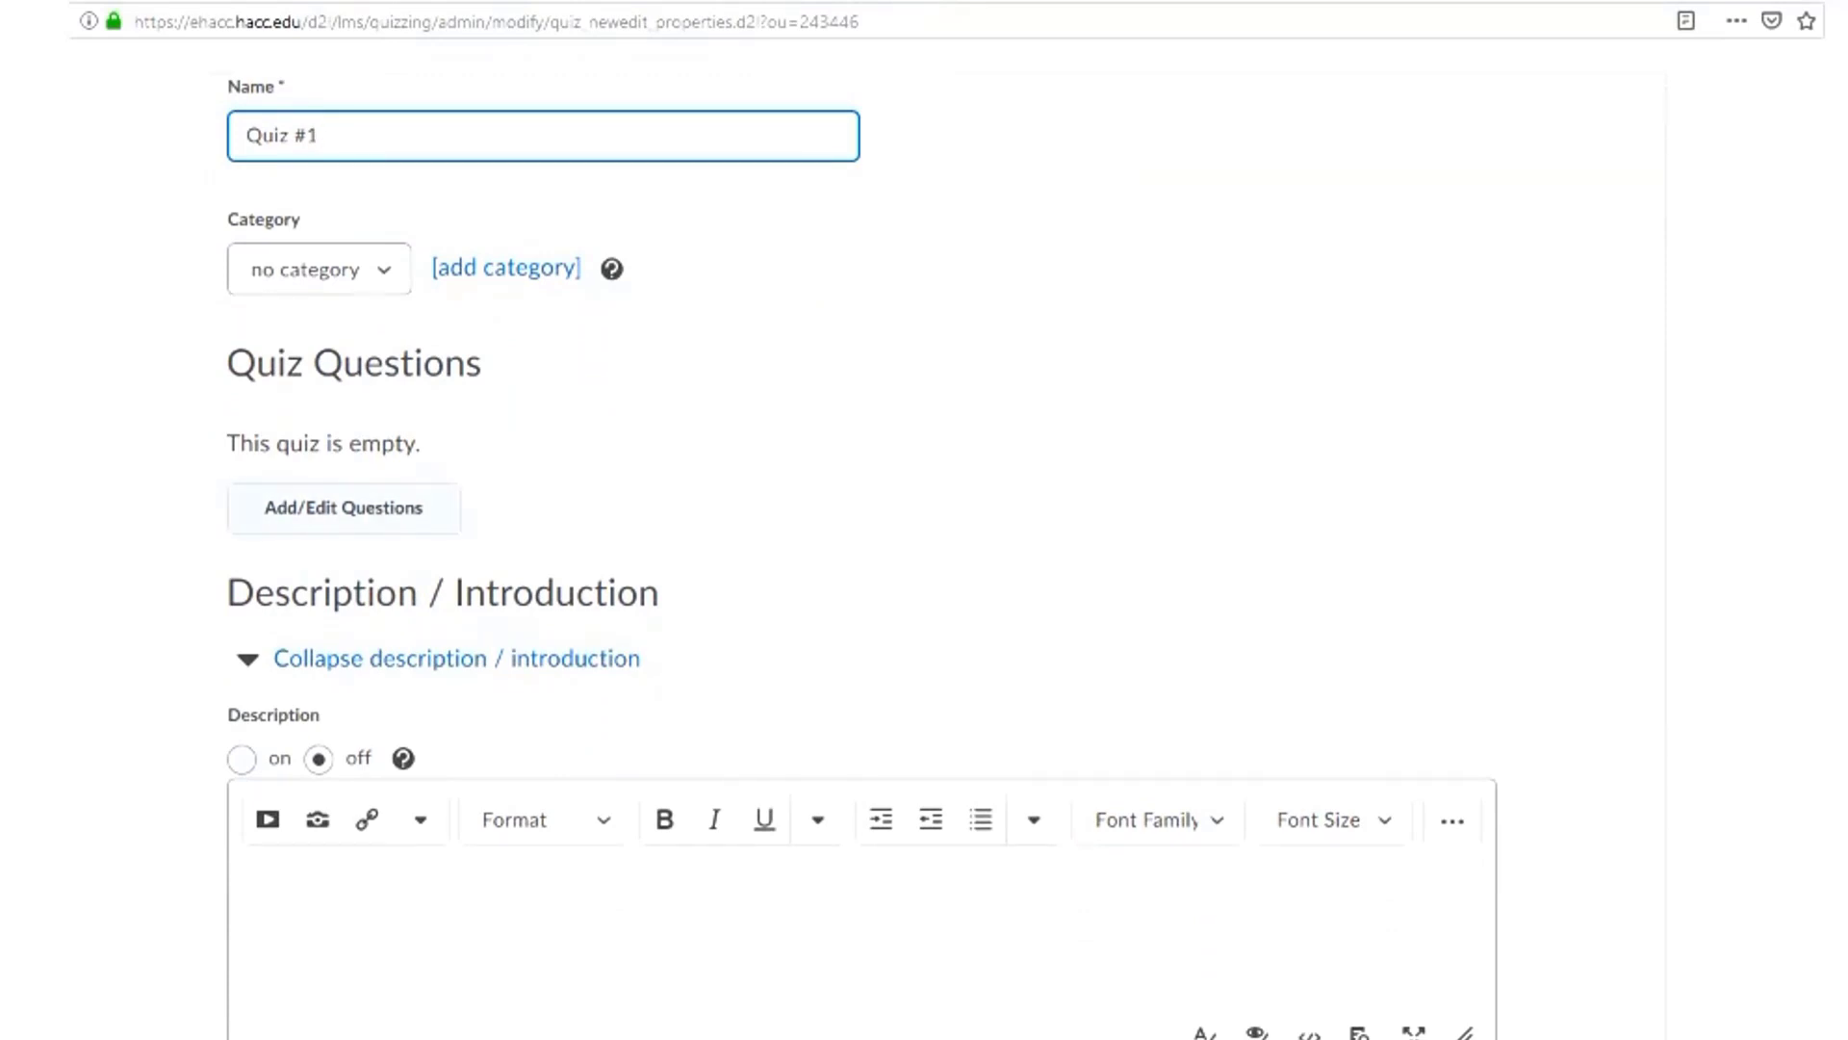
left_click(343, 507)
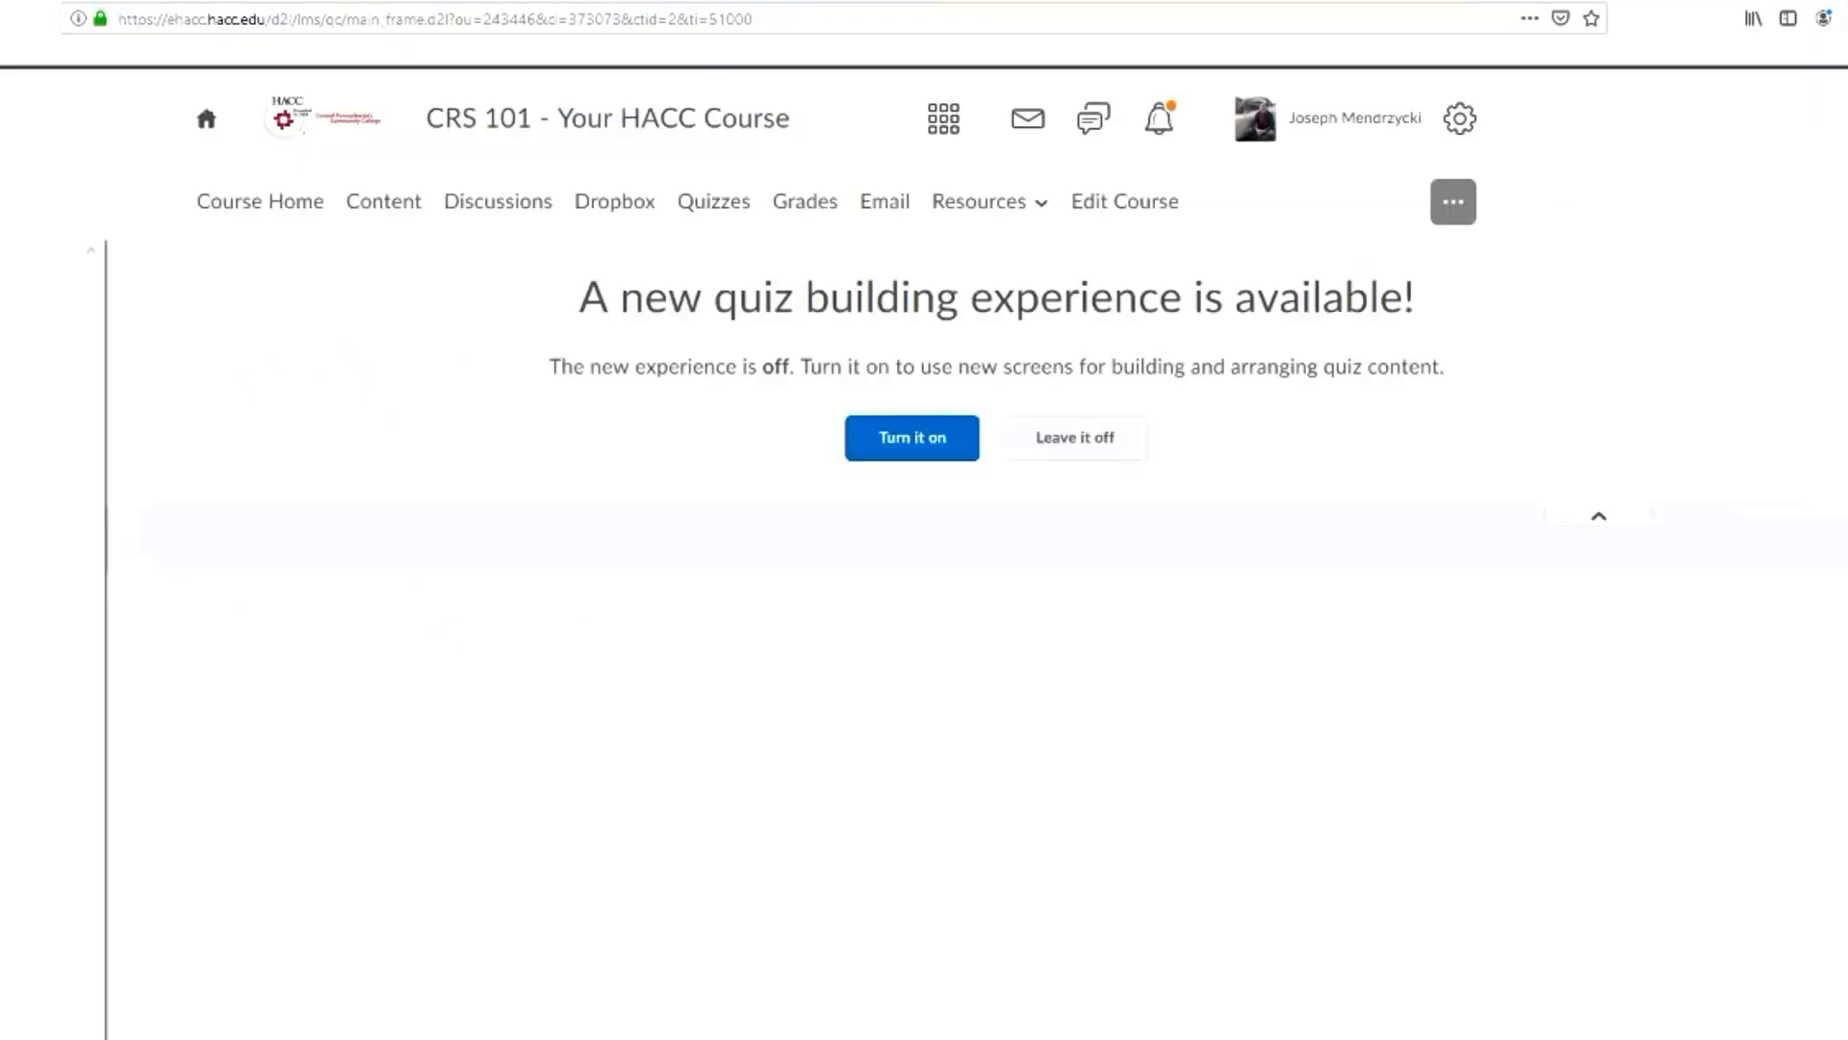
left_click(1075, 437)
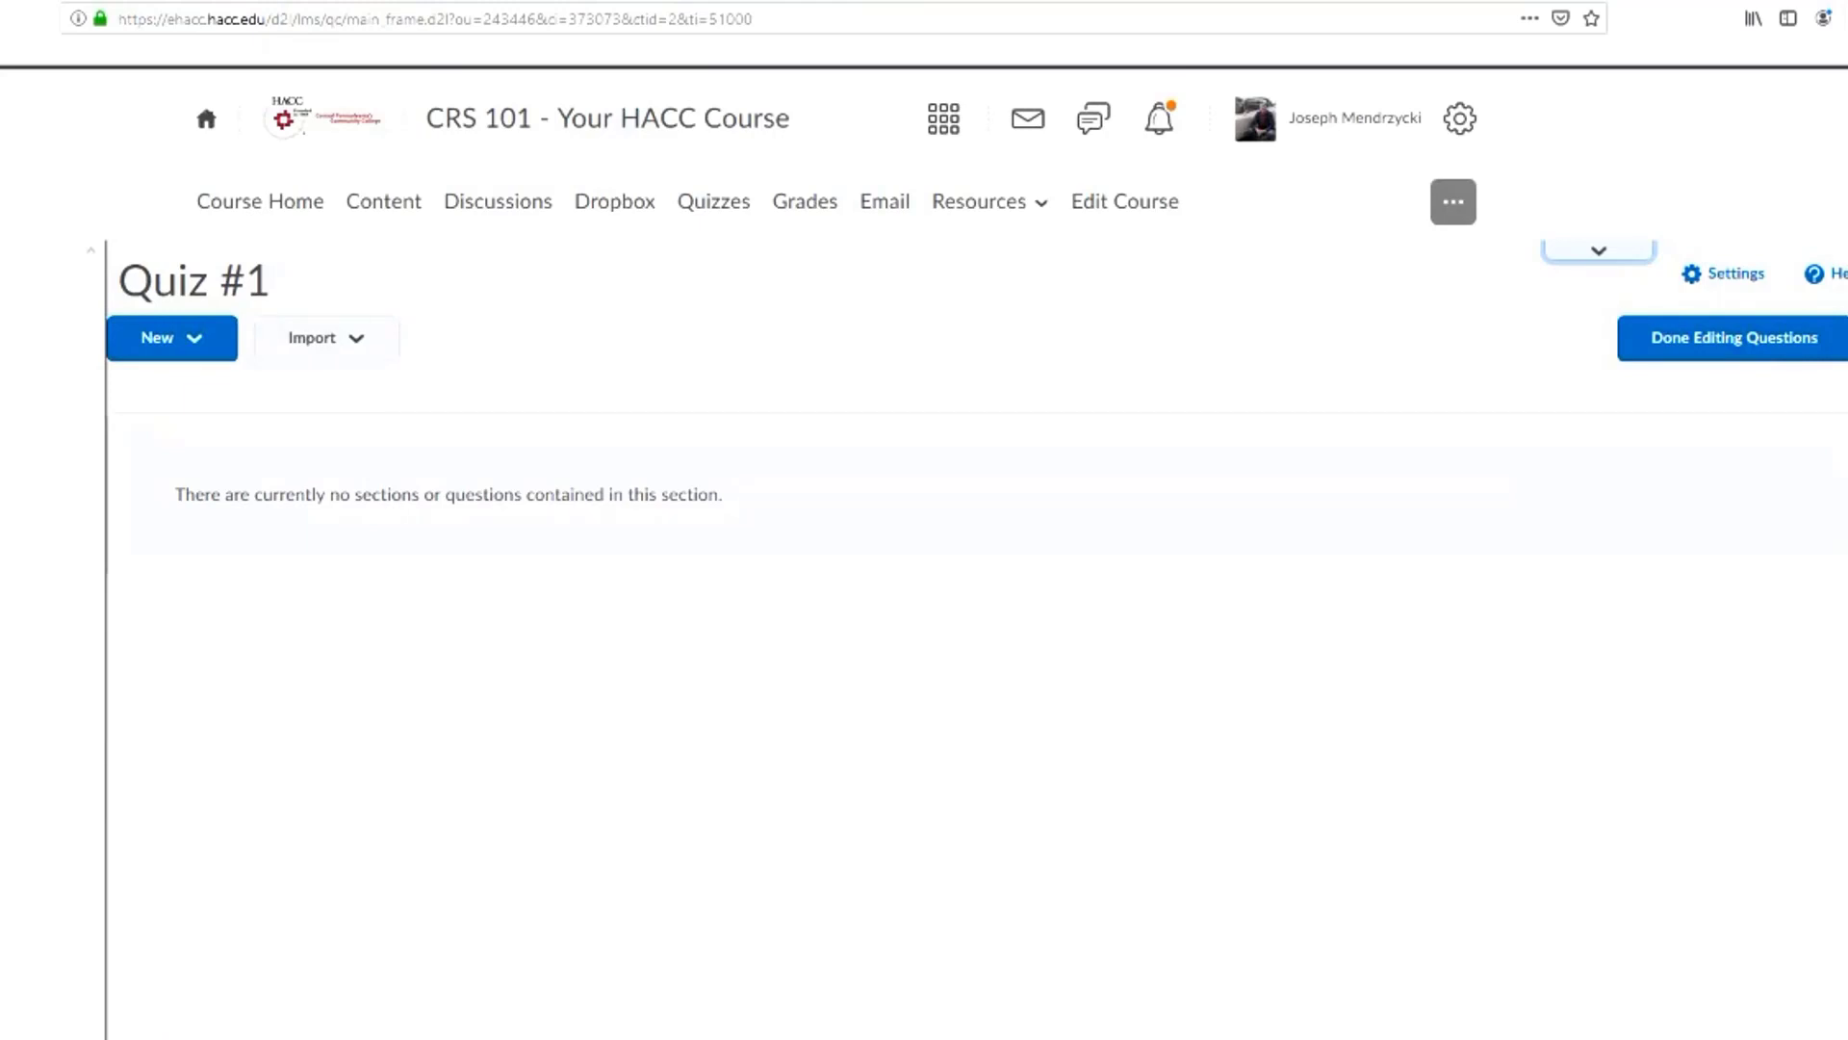
Review the section, question pool and question types that can be added to Quiz #1
left_click(172, 337)
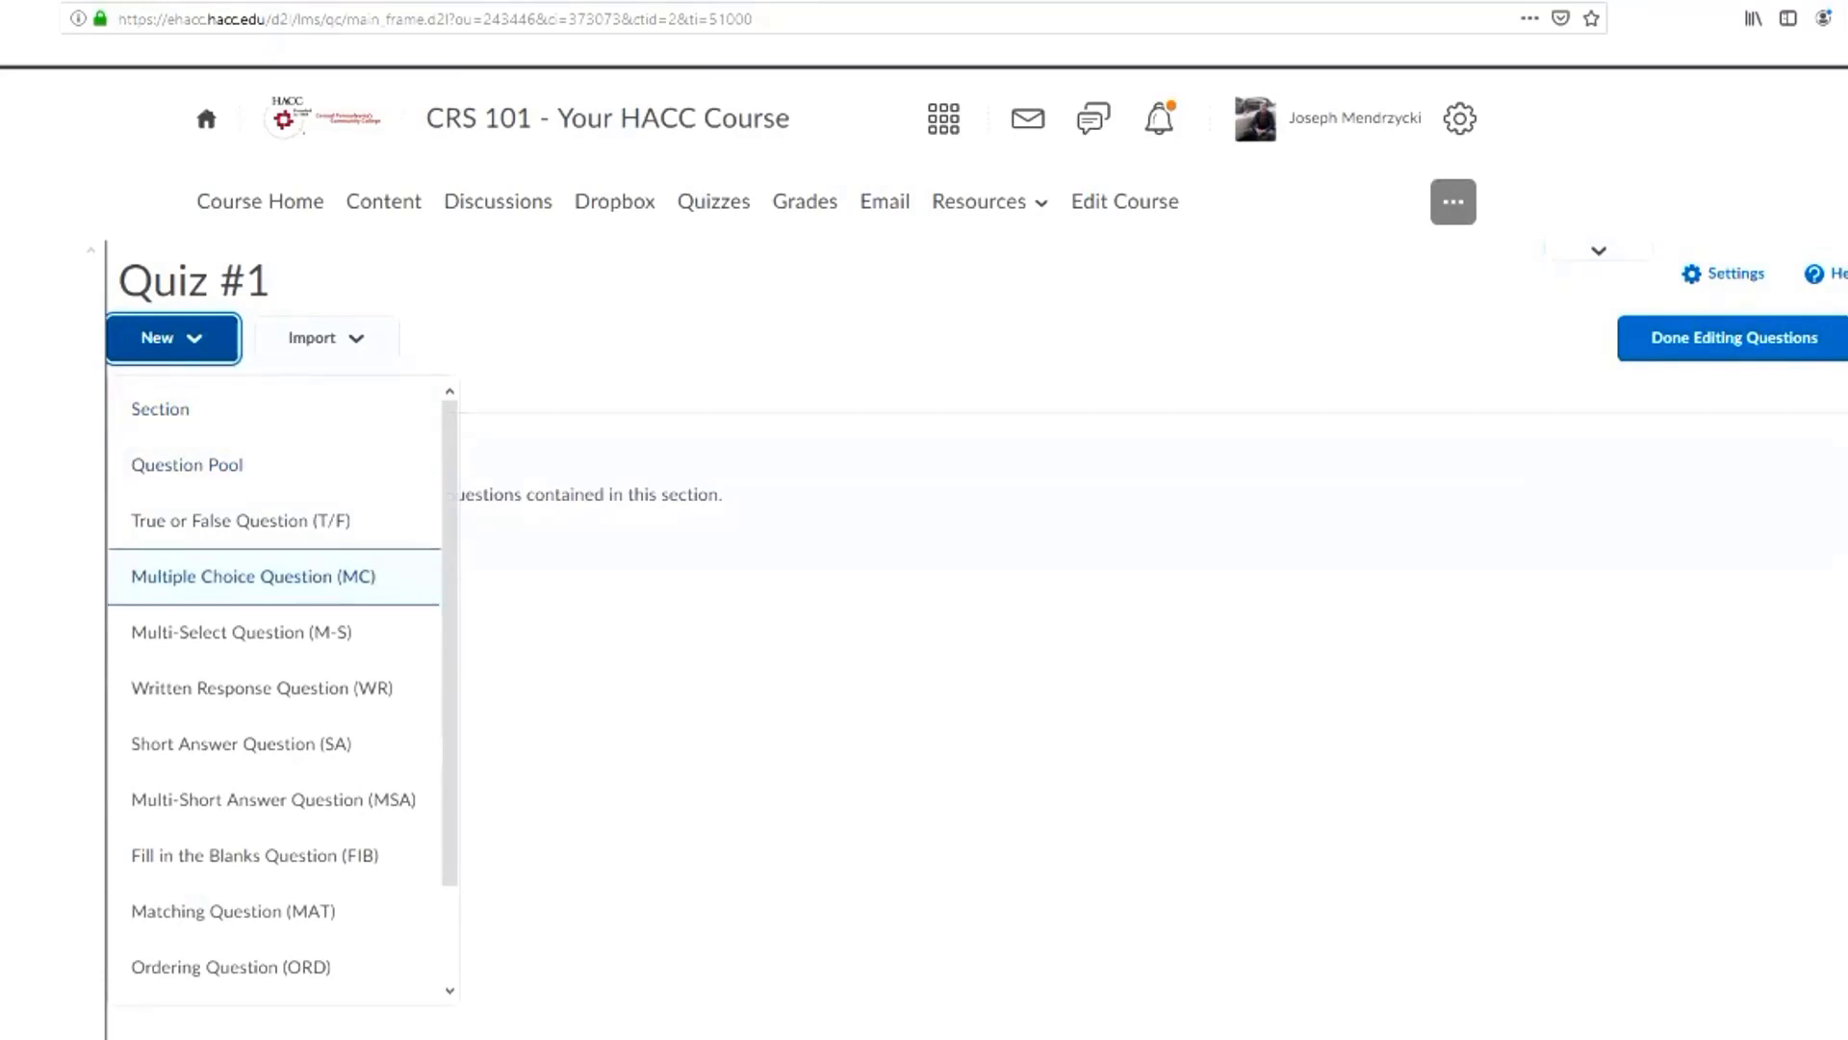
scroll(274, 909, "down", 2)
scroll(274, 871, "up", 1)
scroll(274, 883, "up", 1)
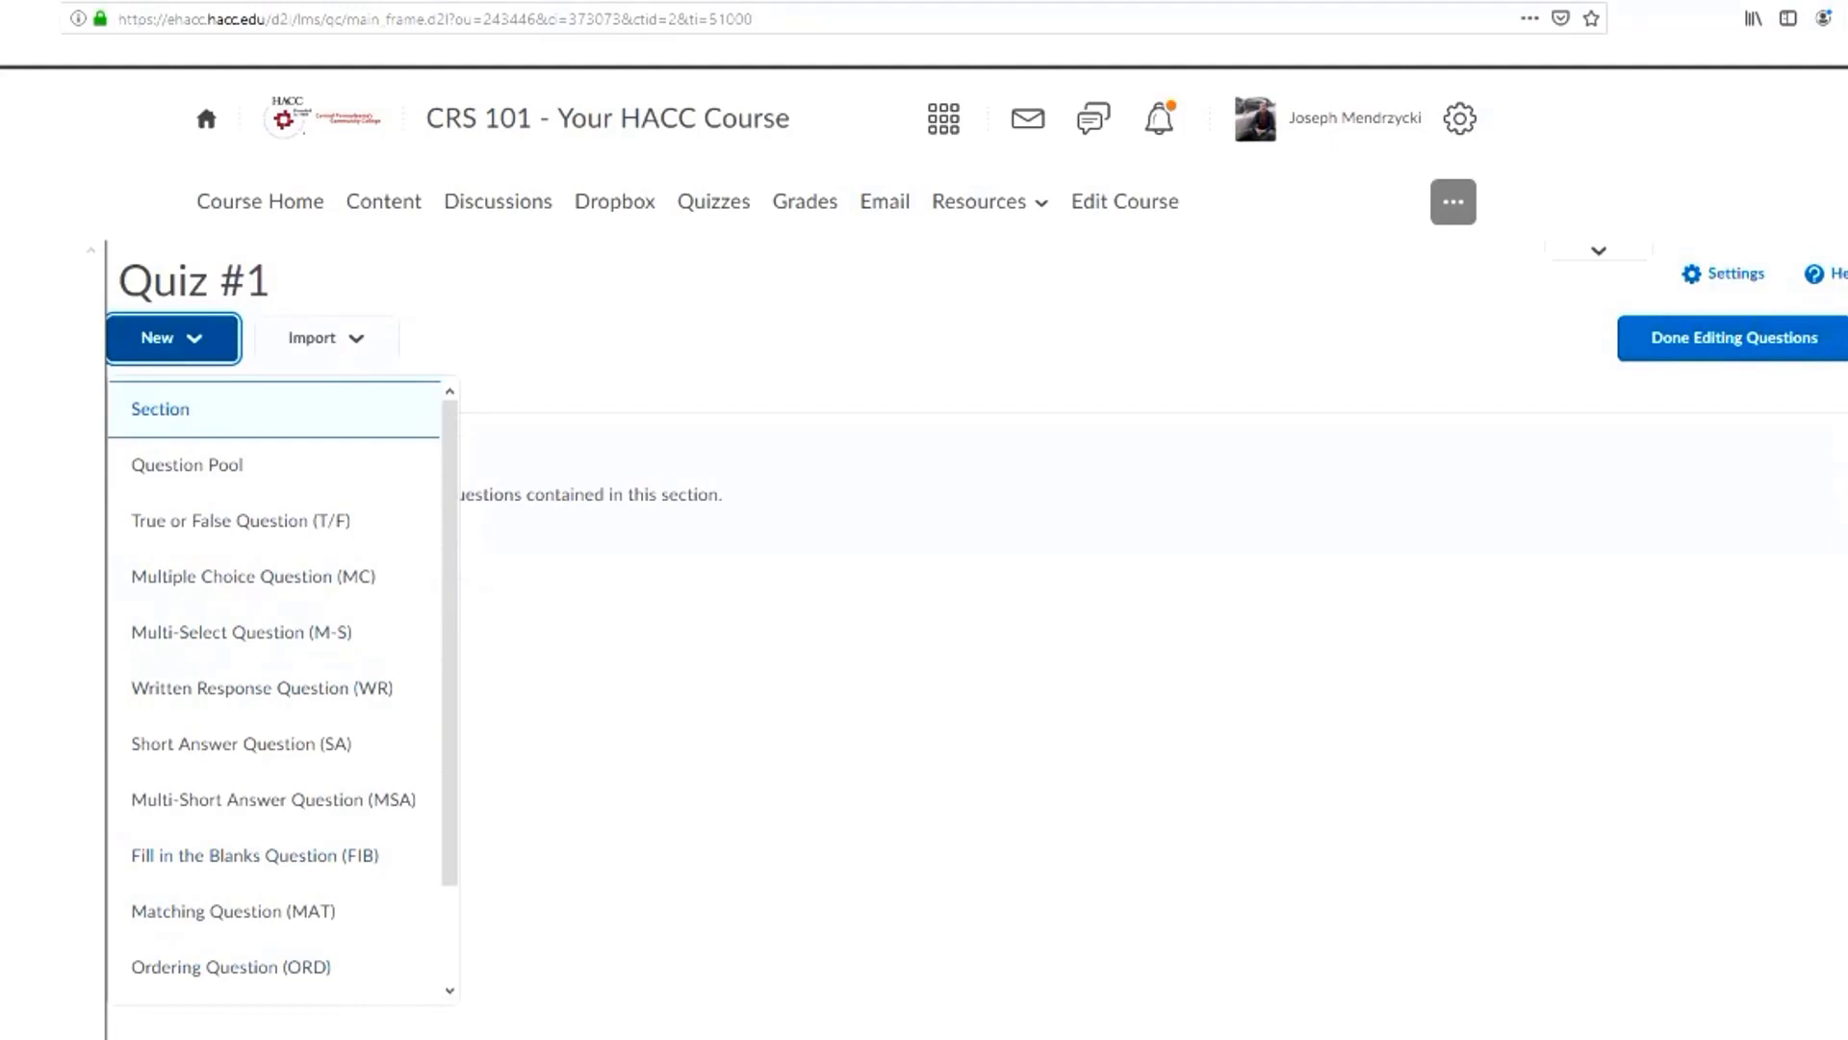
key("Down")
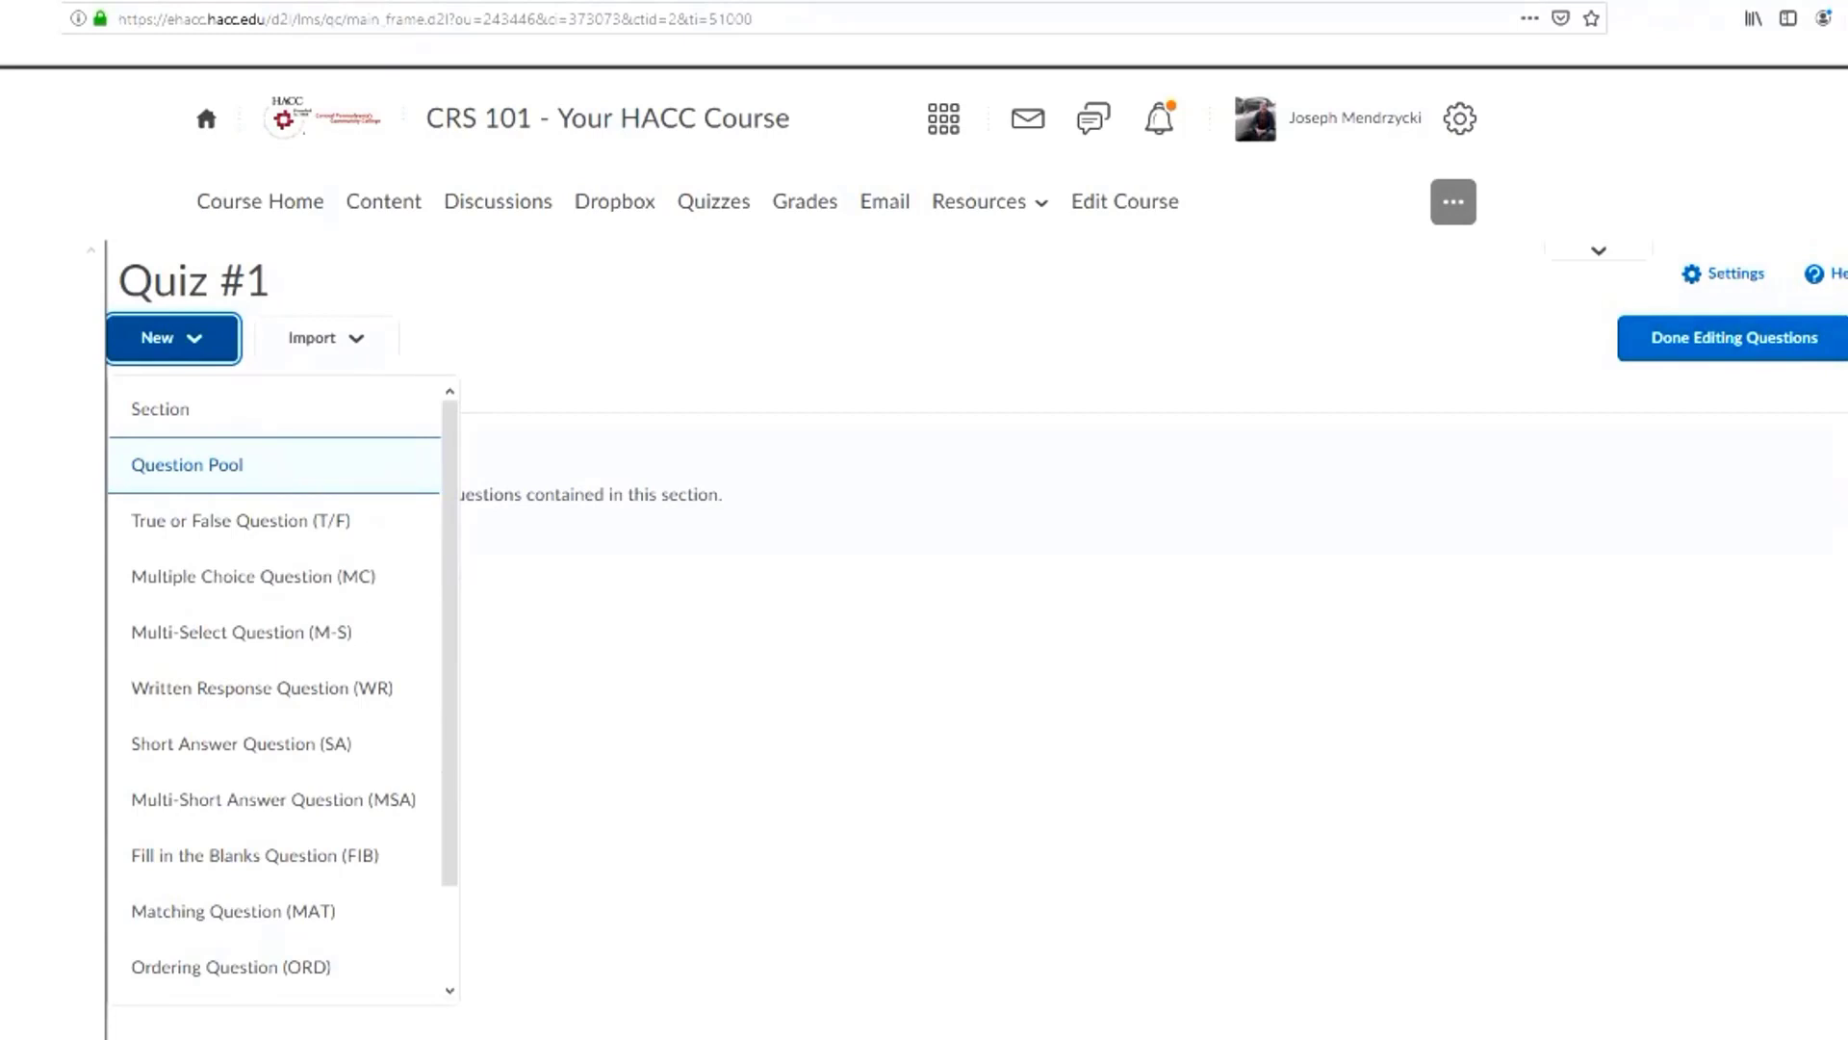
key("Down")
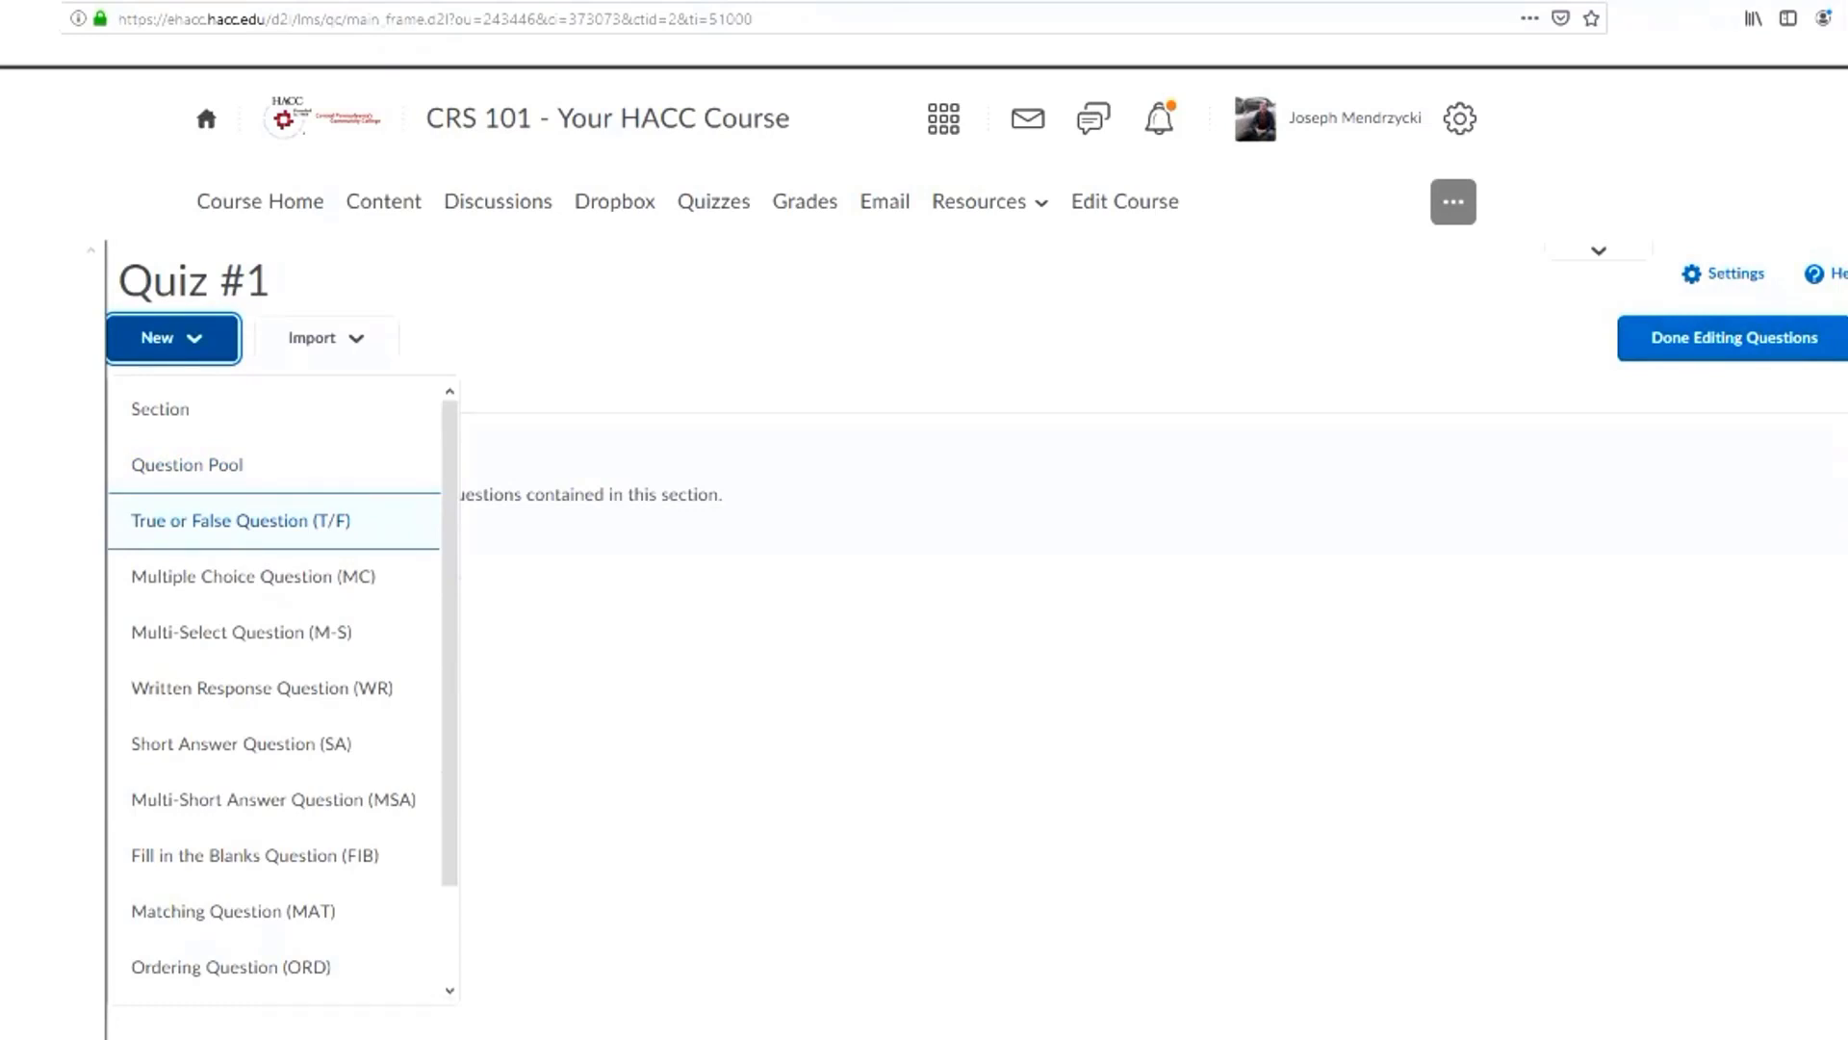
key("Down")
key("Down")
key("Up")
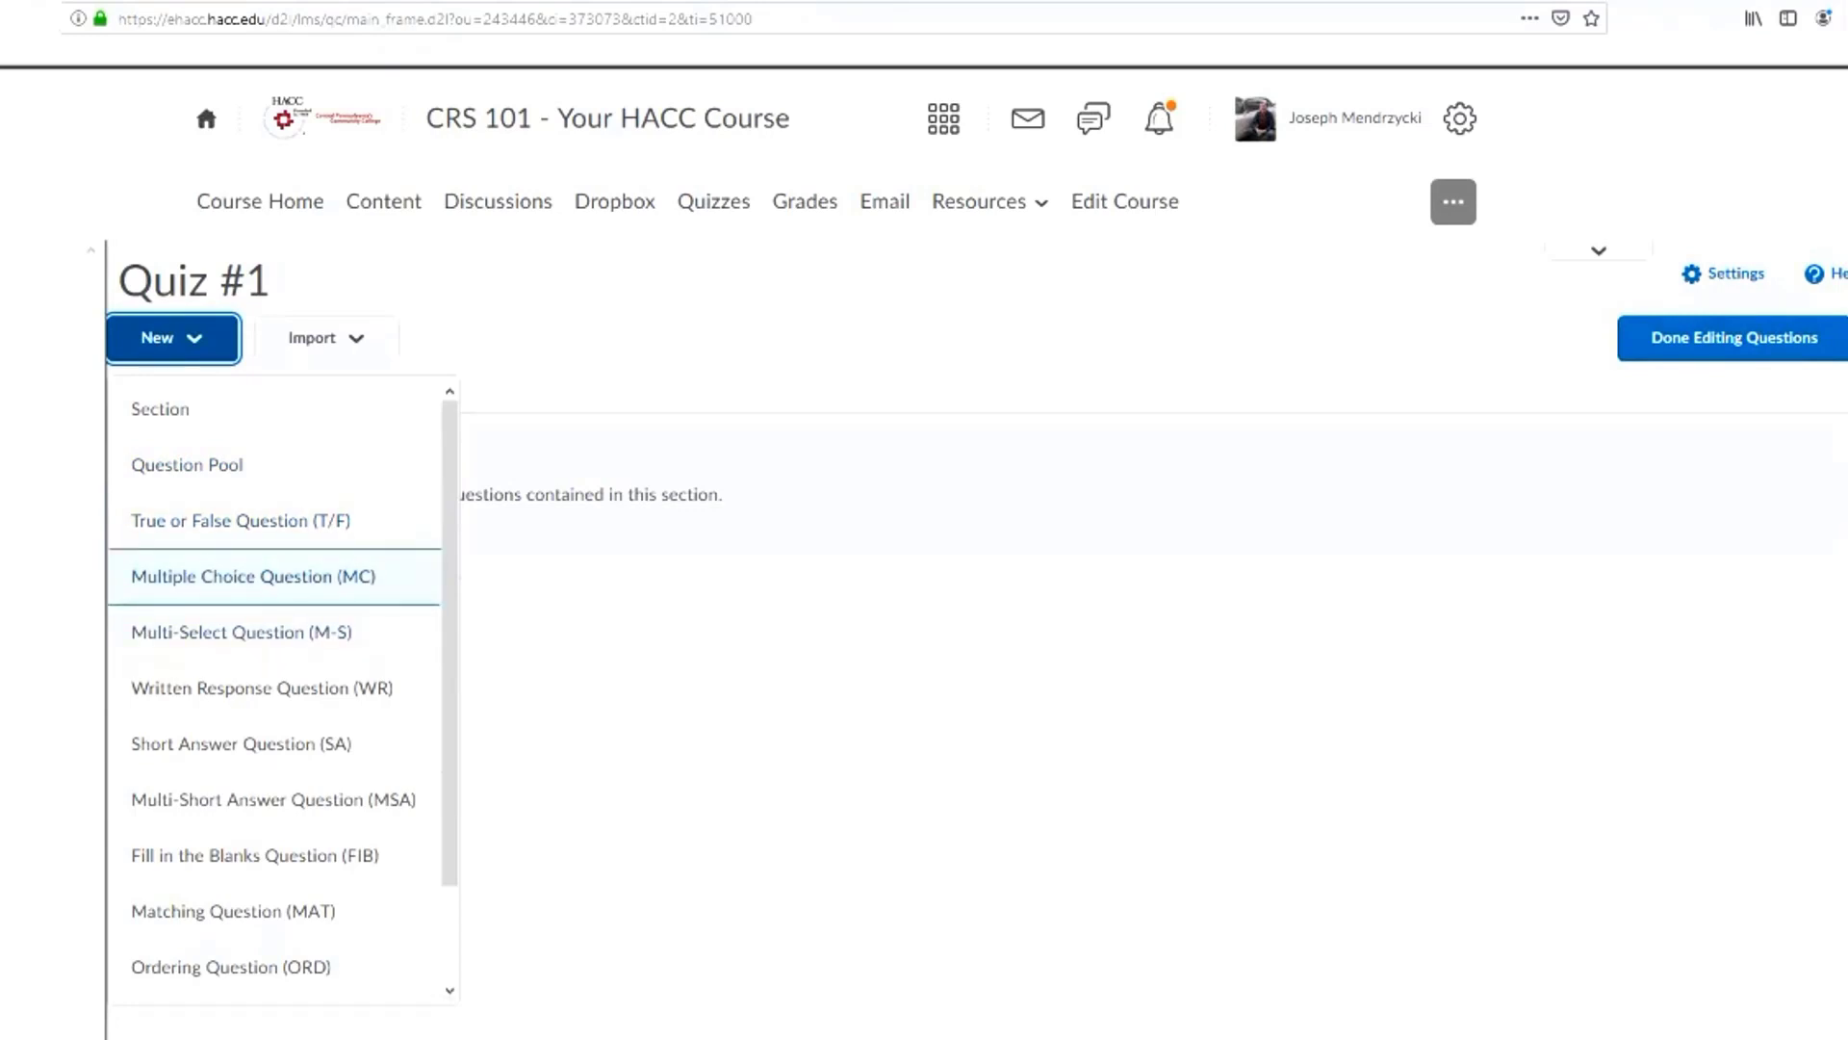
key("Down")
key("Down")
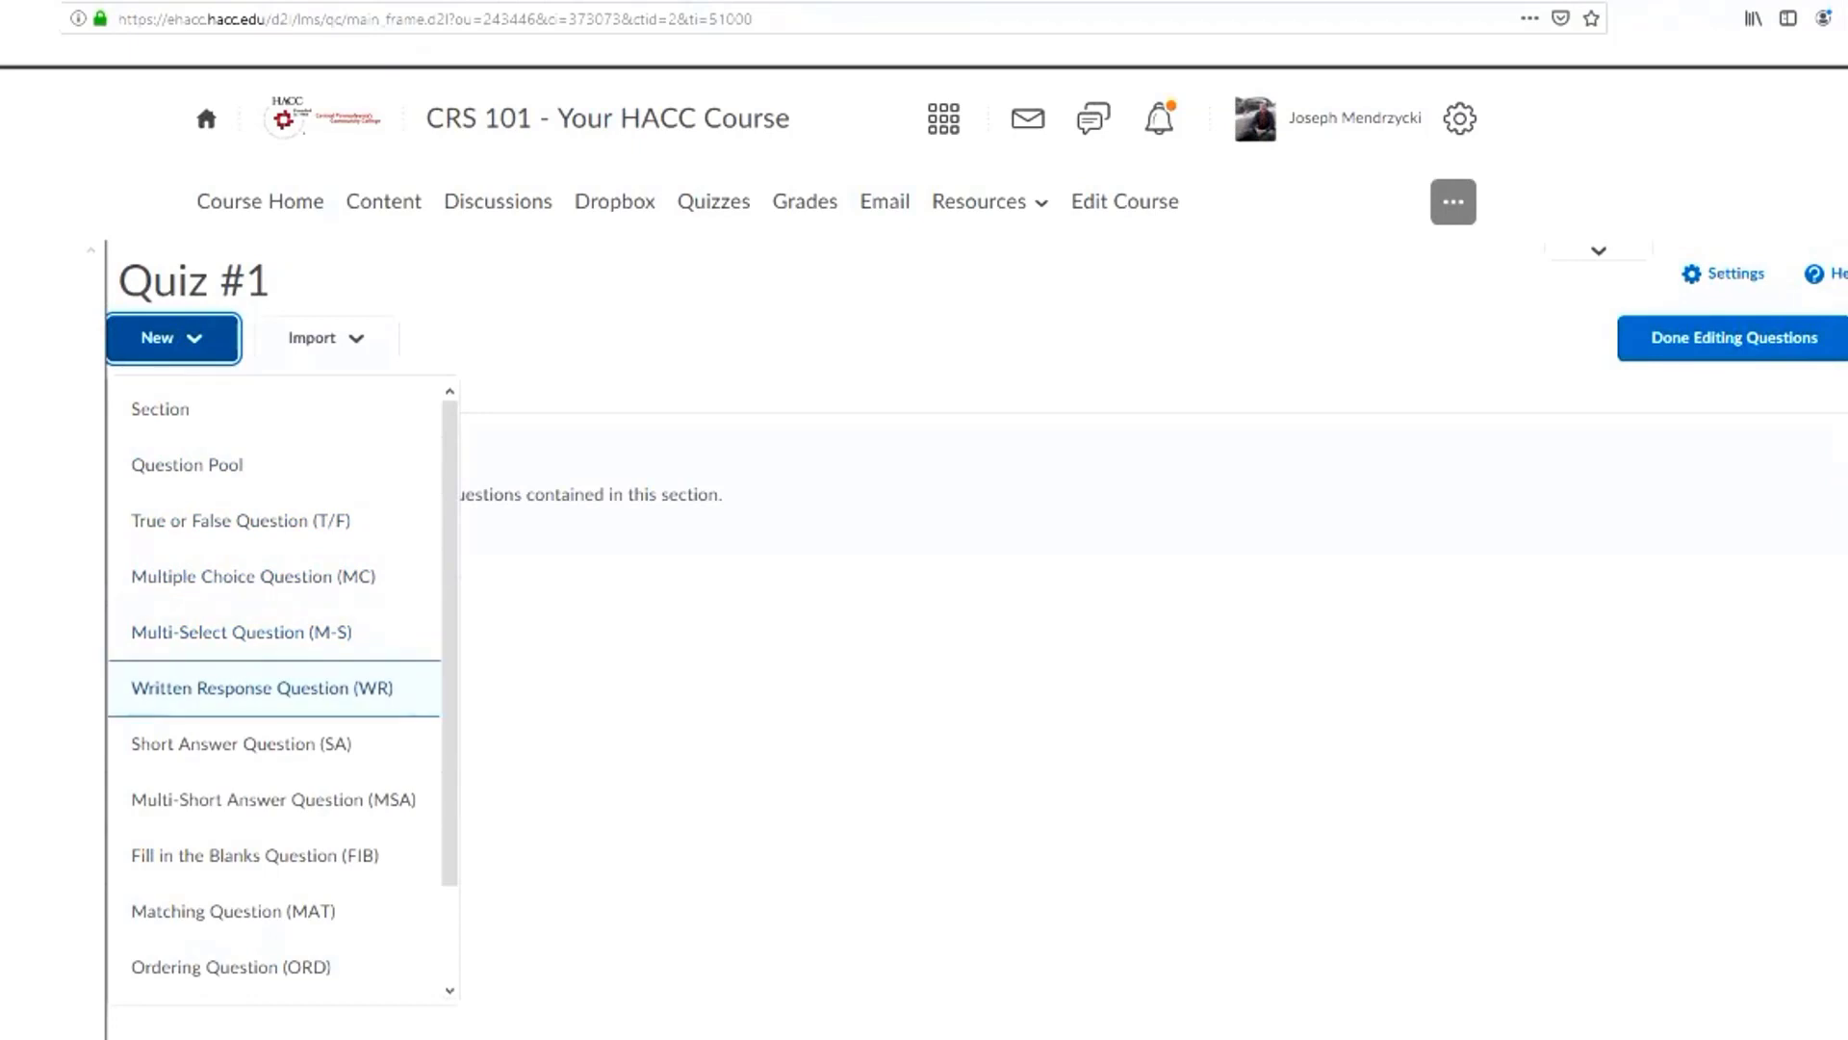
key("Down")
key("Down")
key("Down")
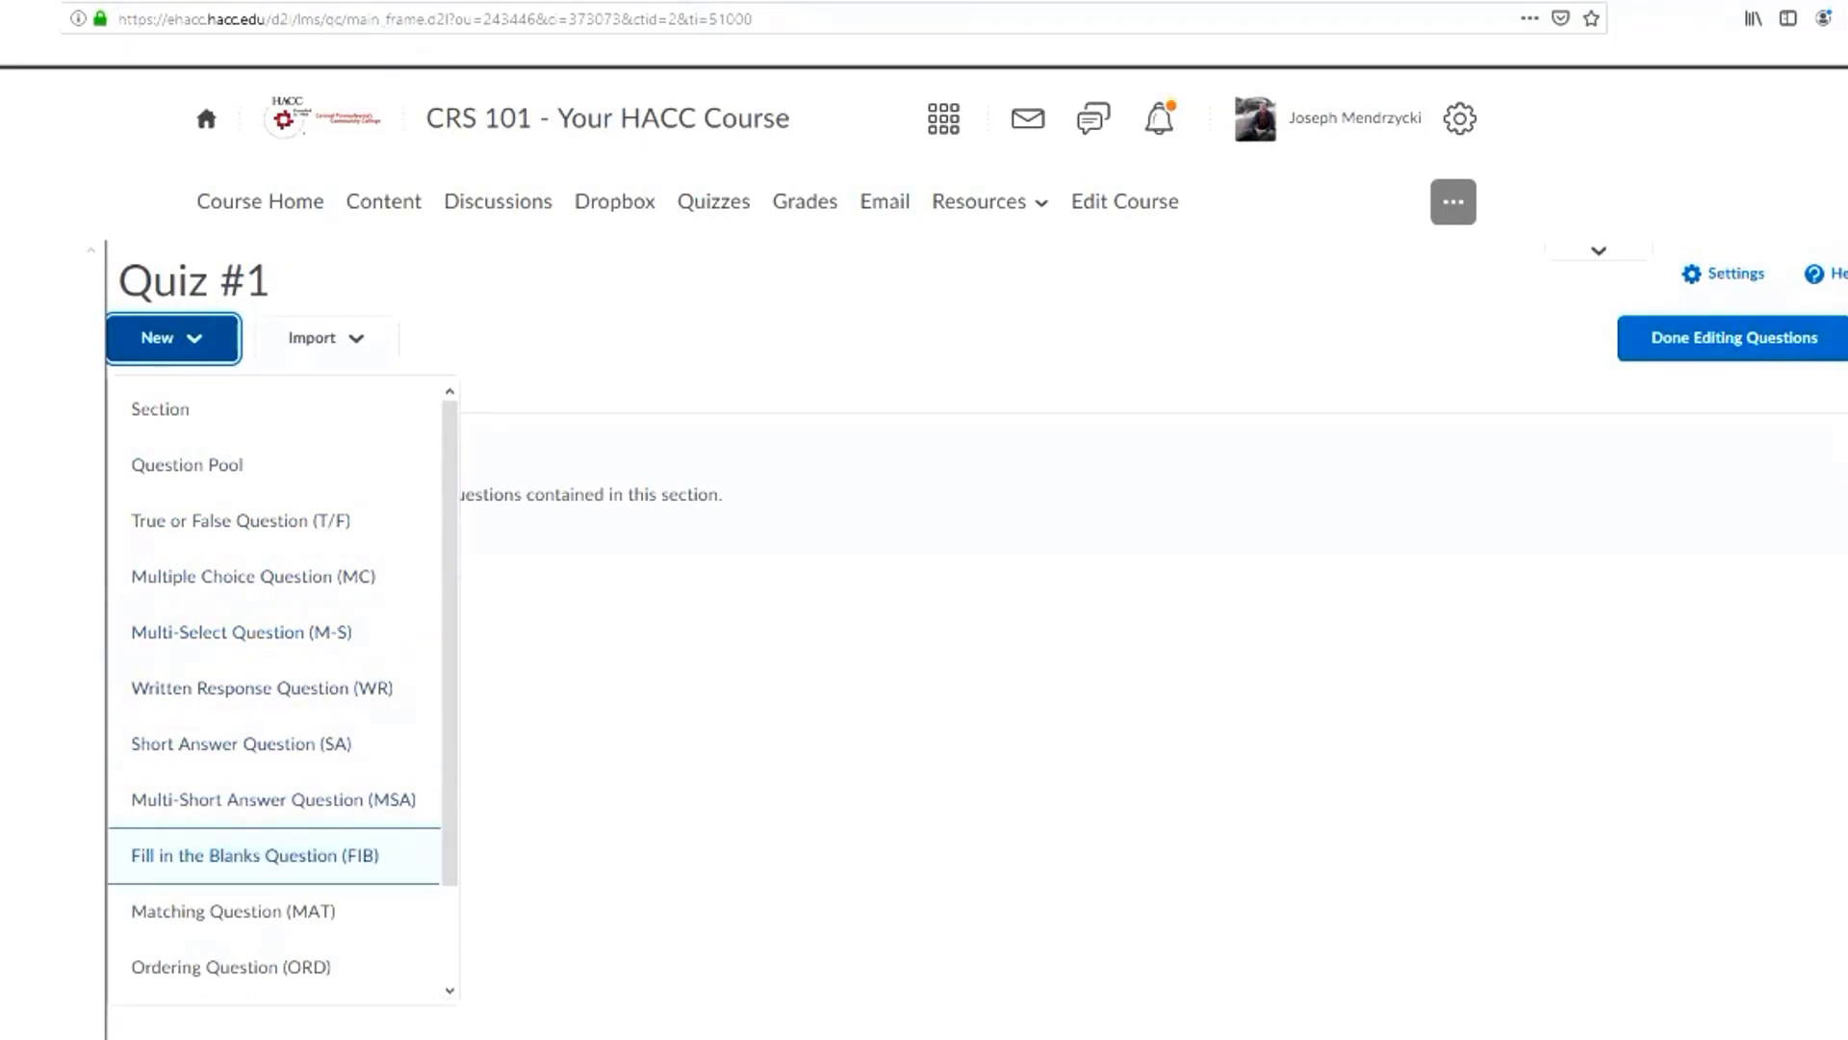
scroll(283, 688, "down", 2)
key("Down")
key("Down")
key("Down")
key("Down")
key("Up")
key("Up")
key("Down")
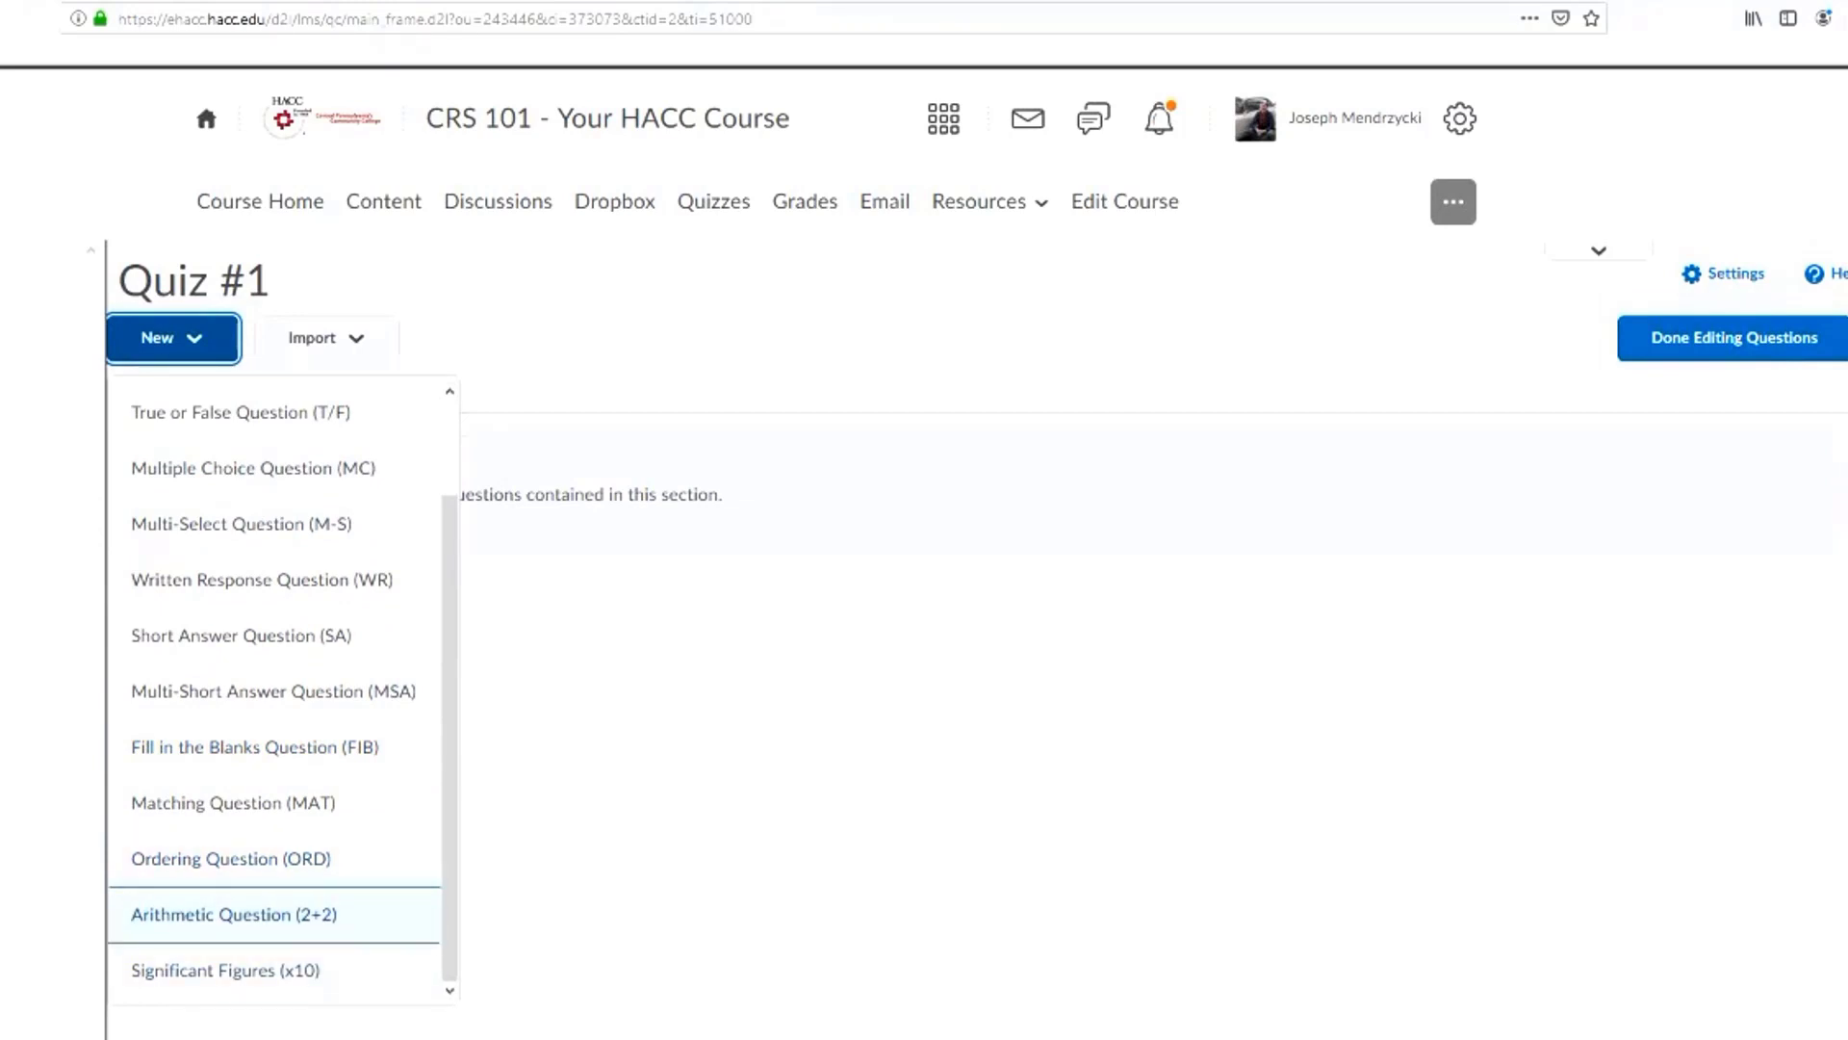
scroll(283, 688, "up", 2)
key("Up")
key("Up")
key("Up")
key("Up")
key("Up")
key("Up")
key("Up")
key("Up")
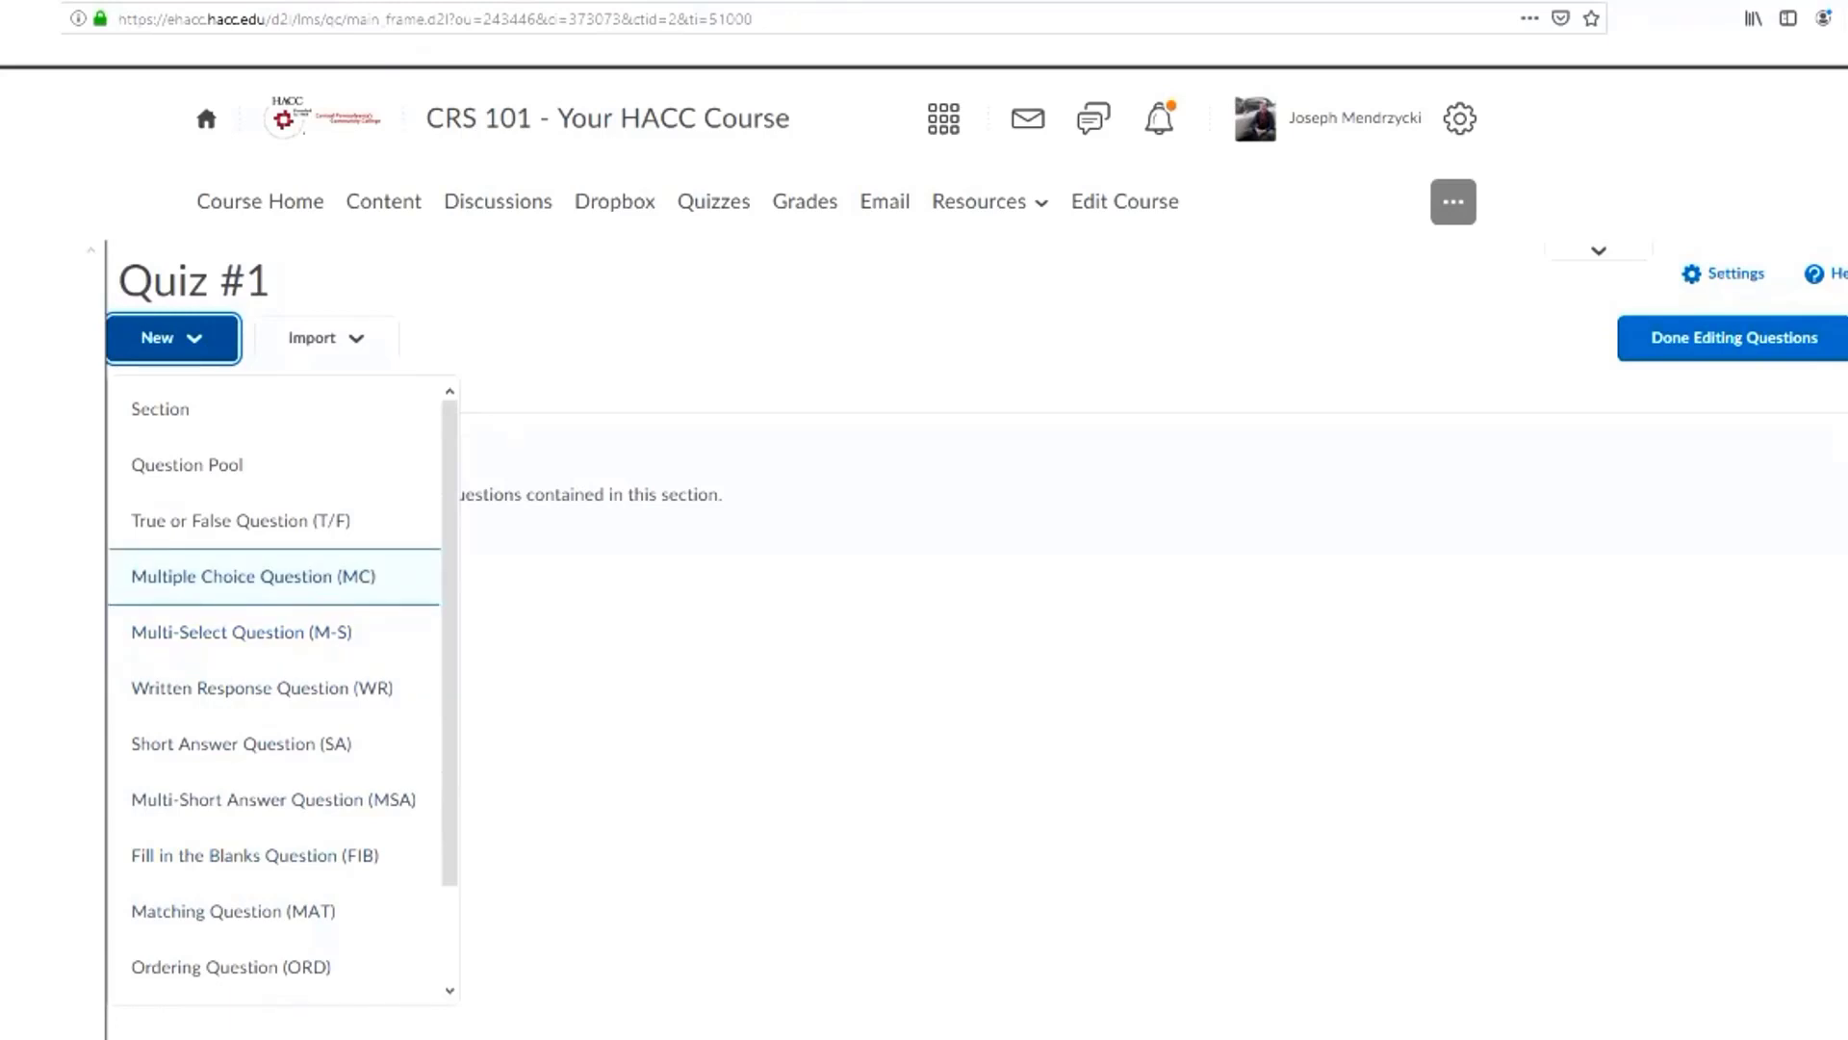
Add a Multiple Choice question to Quiz #1 with the question text "What color is the sky?"
left_click(253, 577)
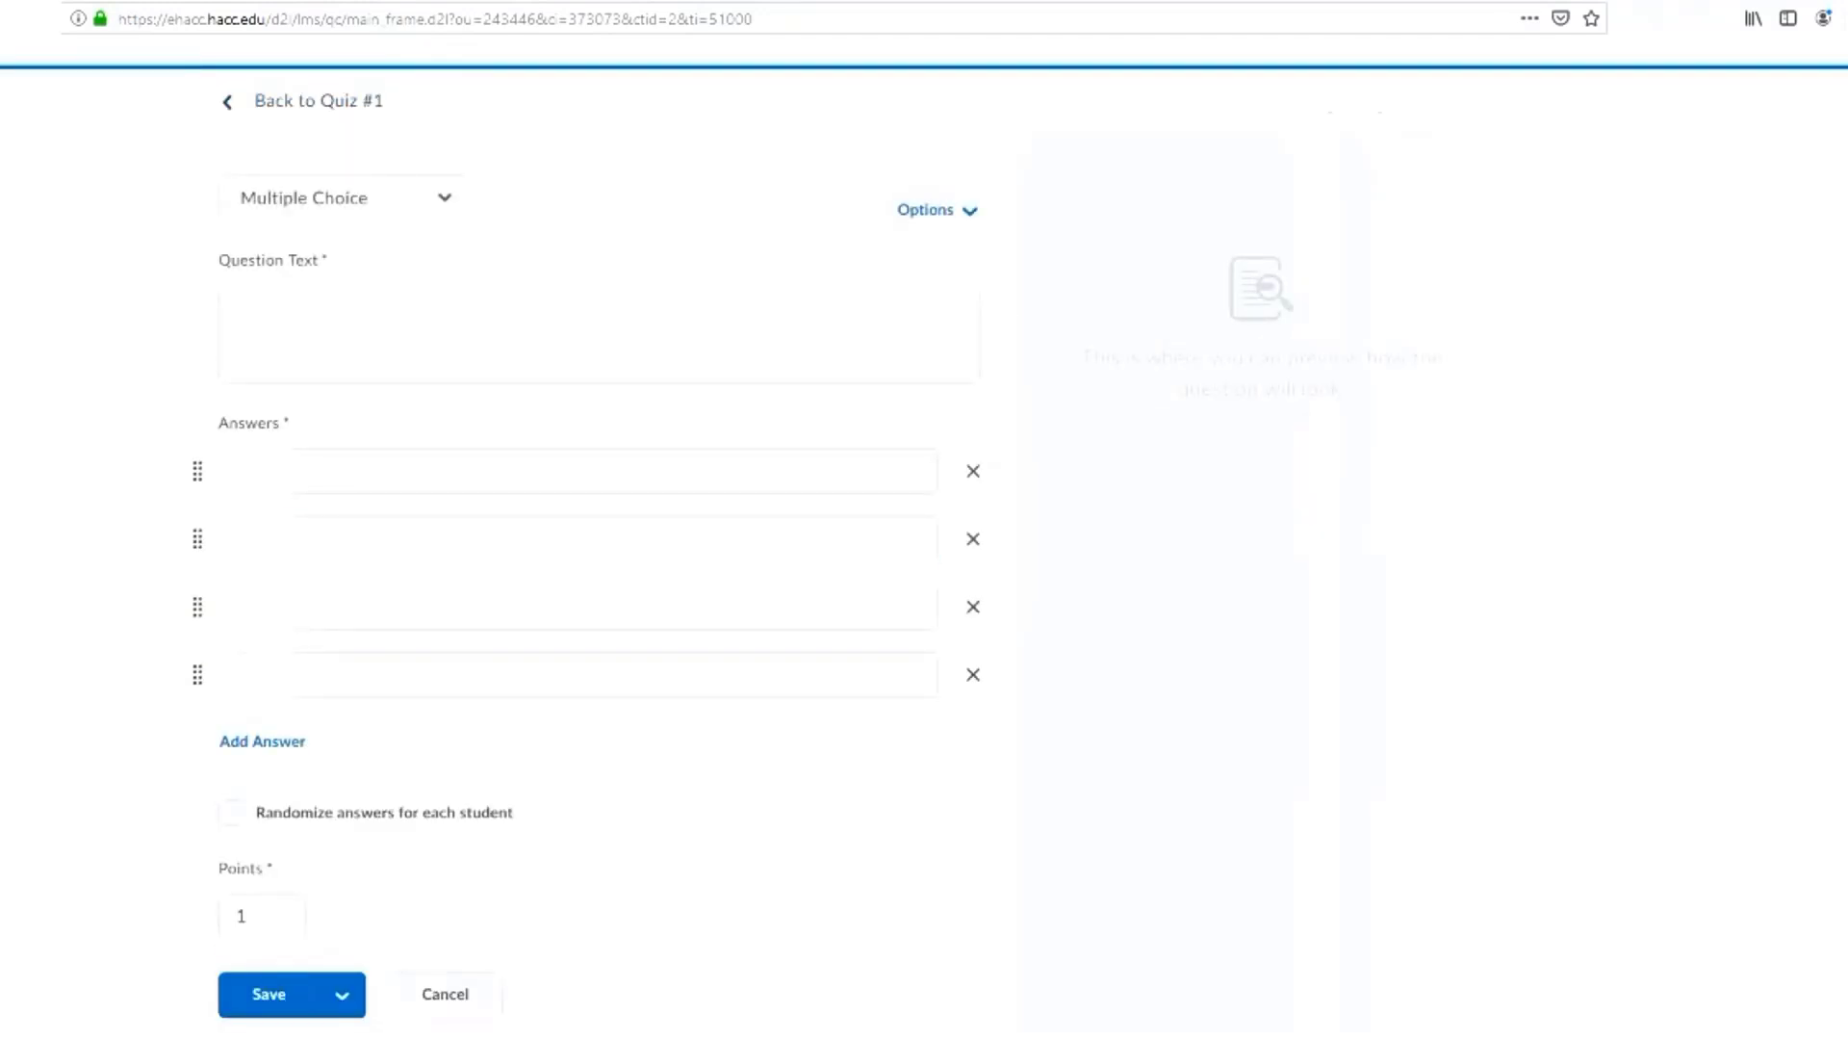
left_click(598, 334)
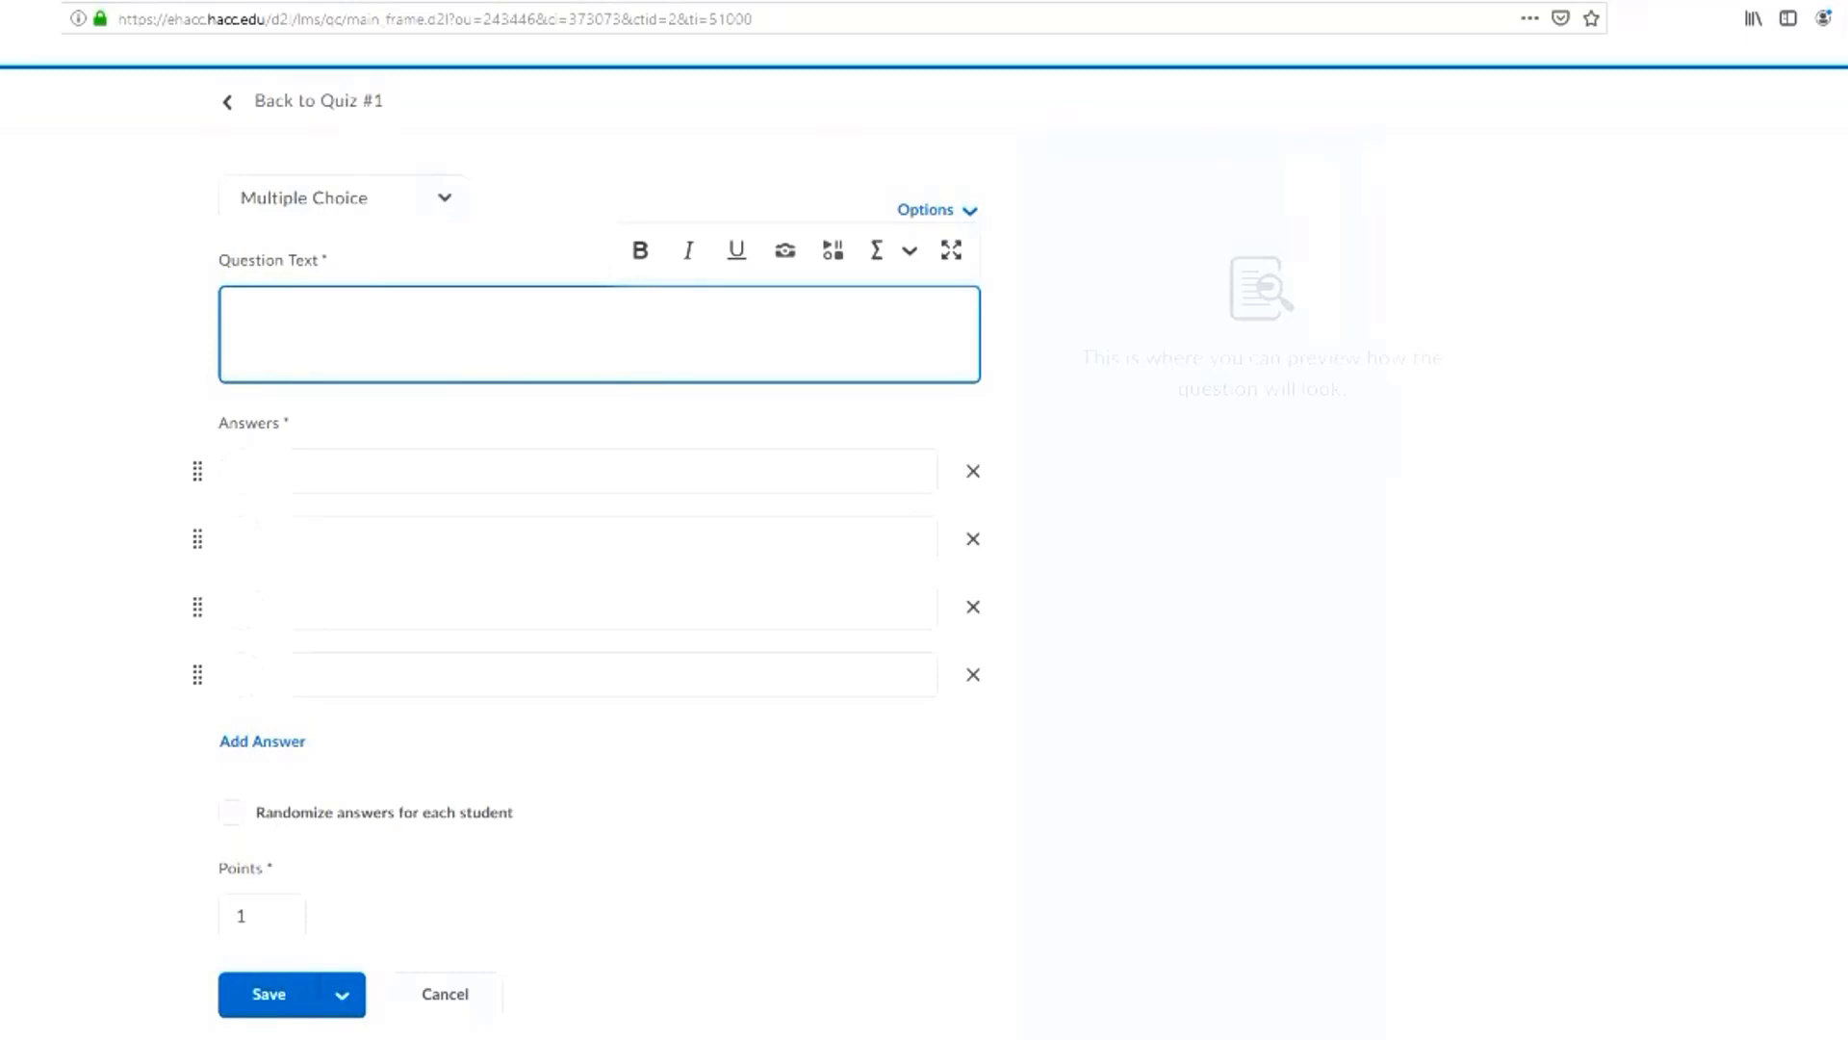
type("W")
key("BackSpace")
type("What color is the sky?")
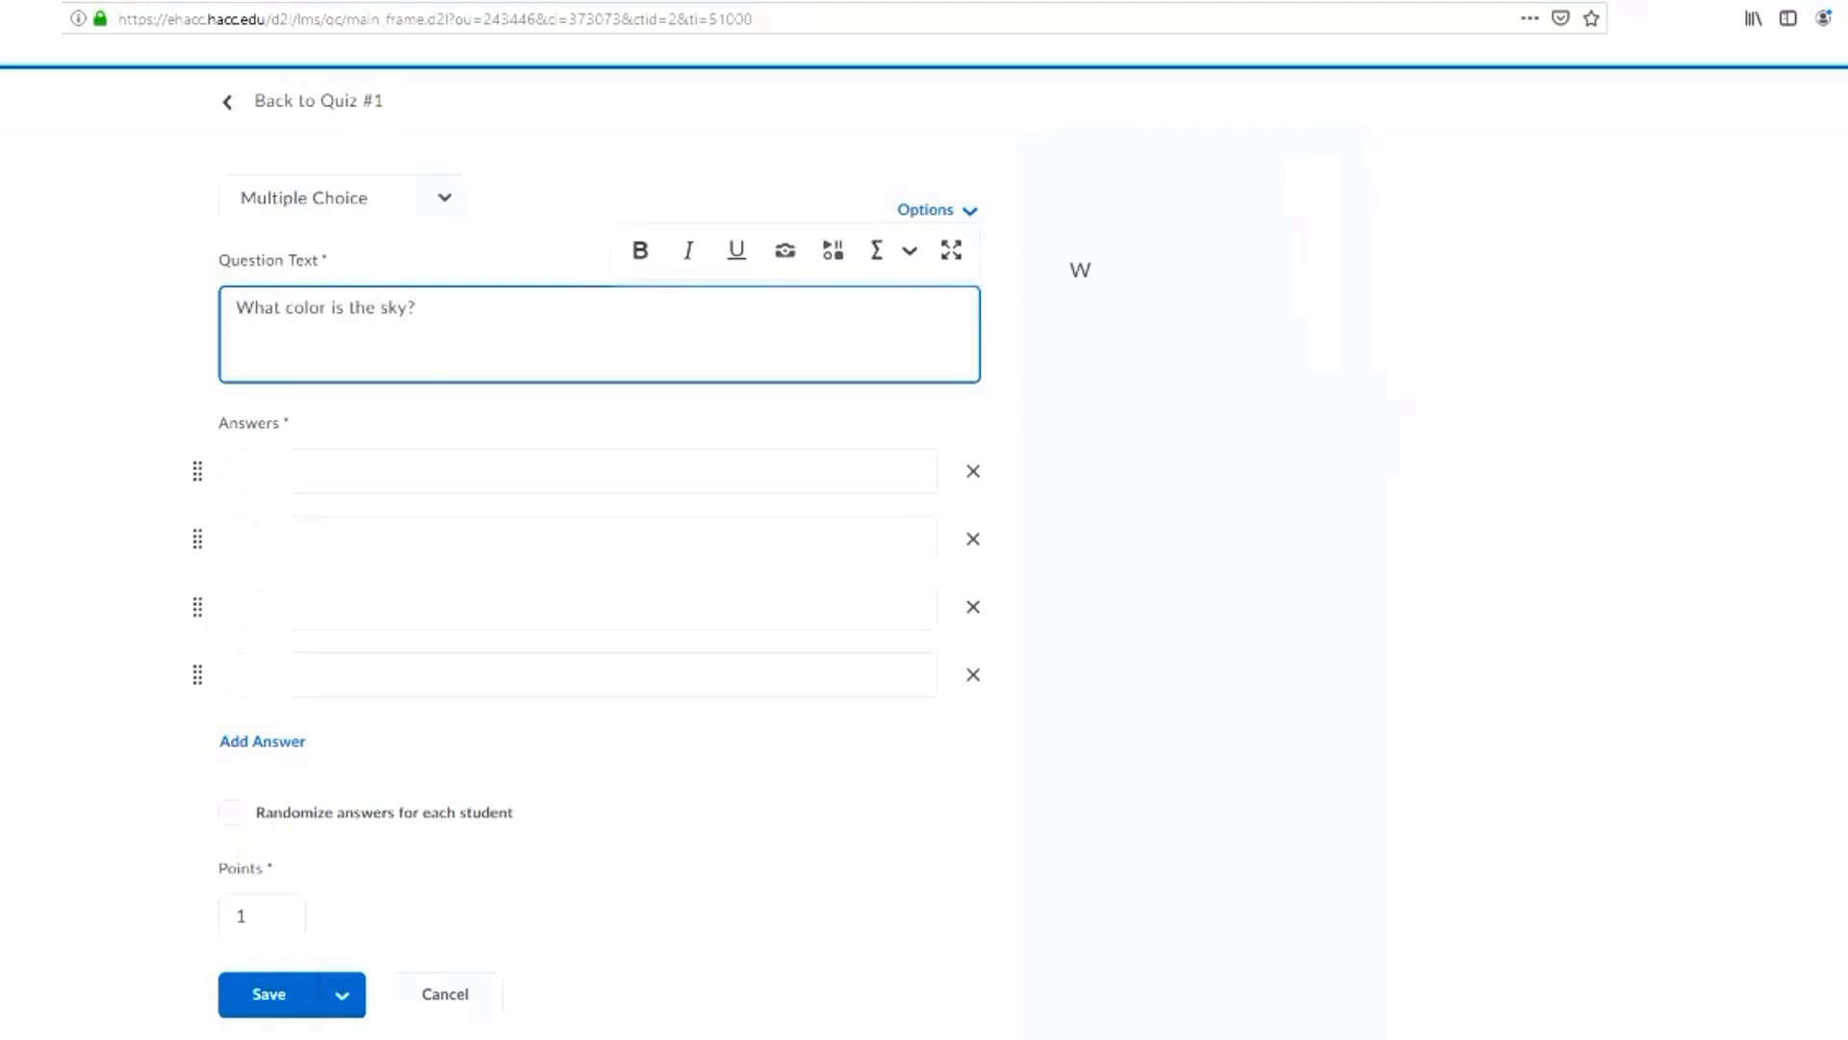
Enter the answers "Blue", "Red" and "White" for the sky question and remove the fourth answer
left_click(612, 471)
left_click(612, 539)
left_click(613, 608)
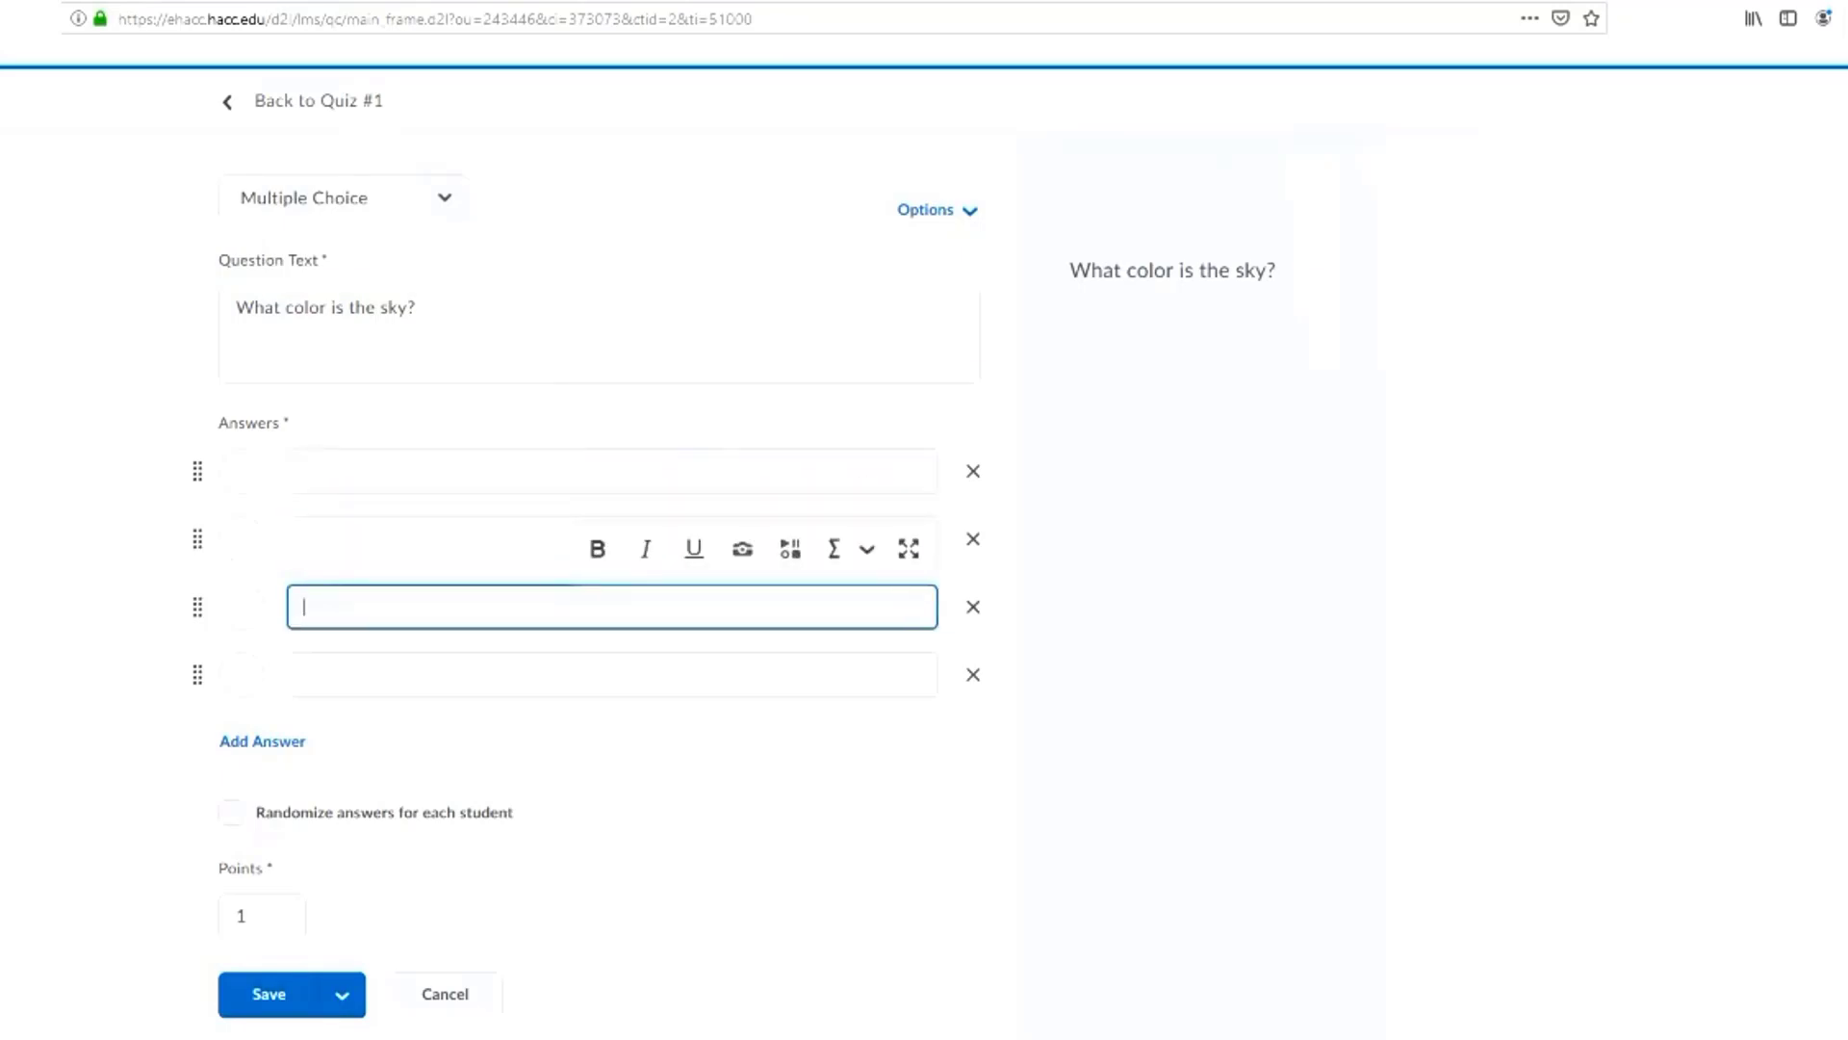
left_click(612, 674)
left_click(612, 472)
type("Blue")
left_click(612, 539)
type("Red")
left_click(612, 606)
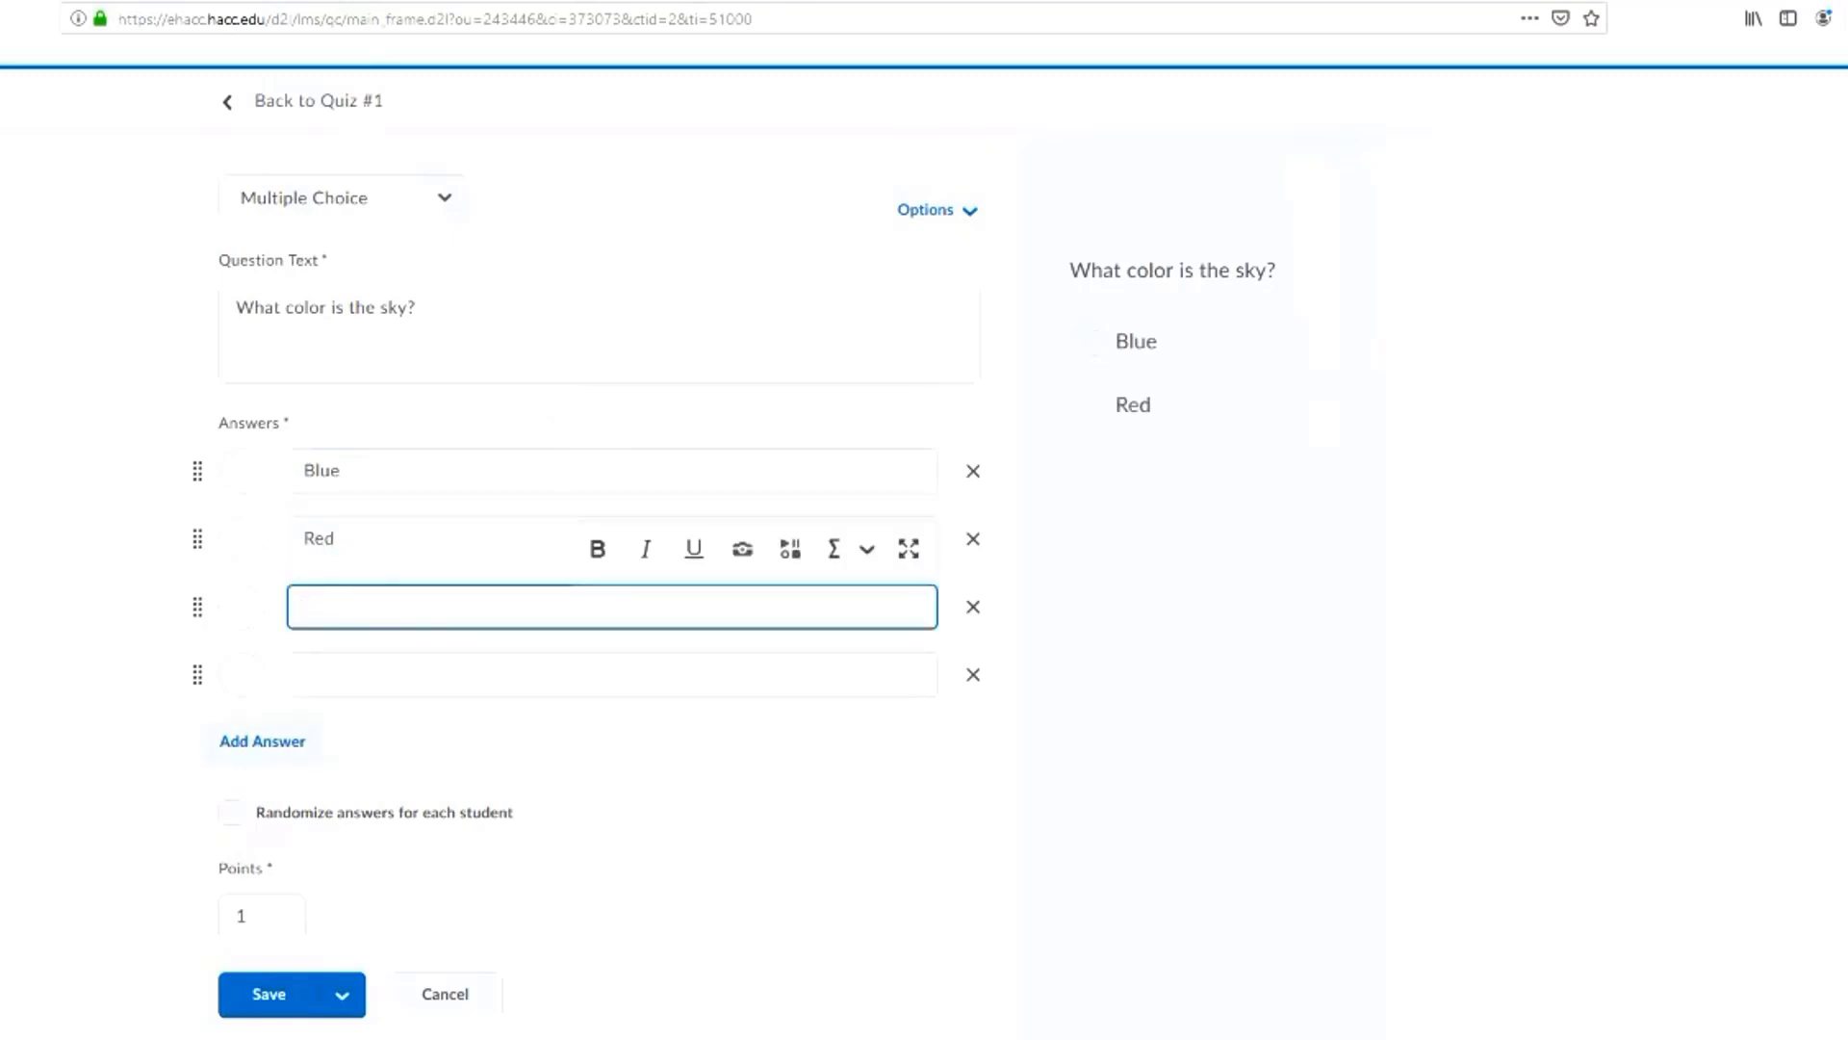
left_click(972, 673)
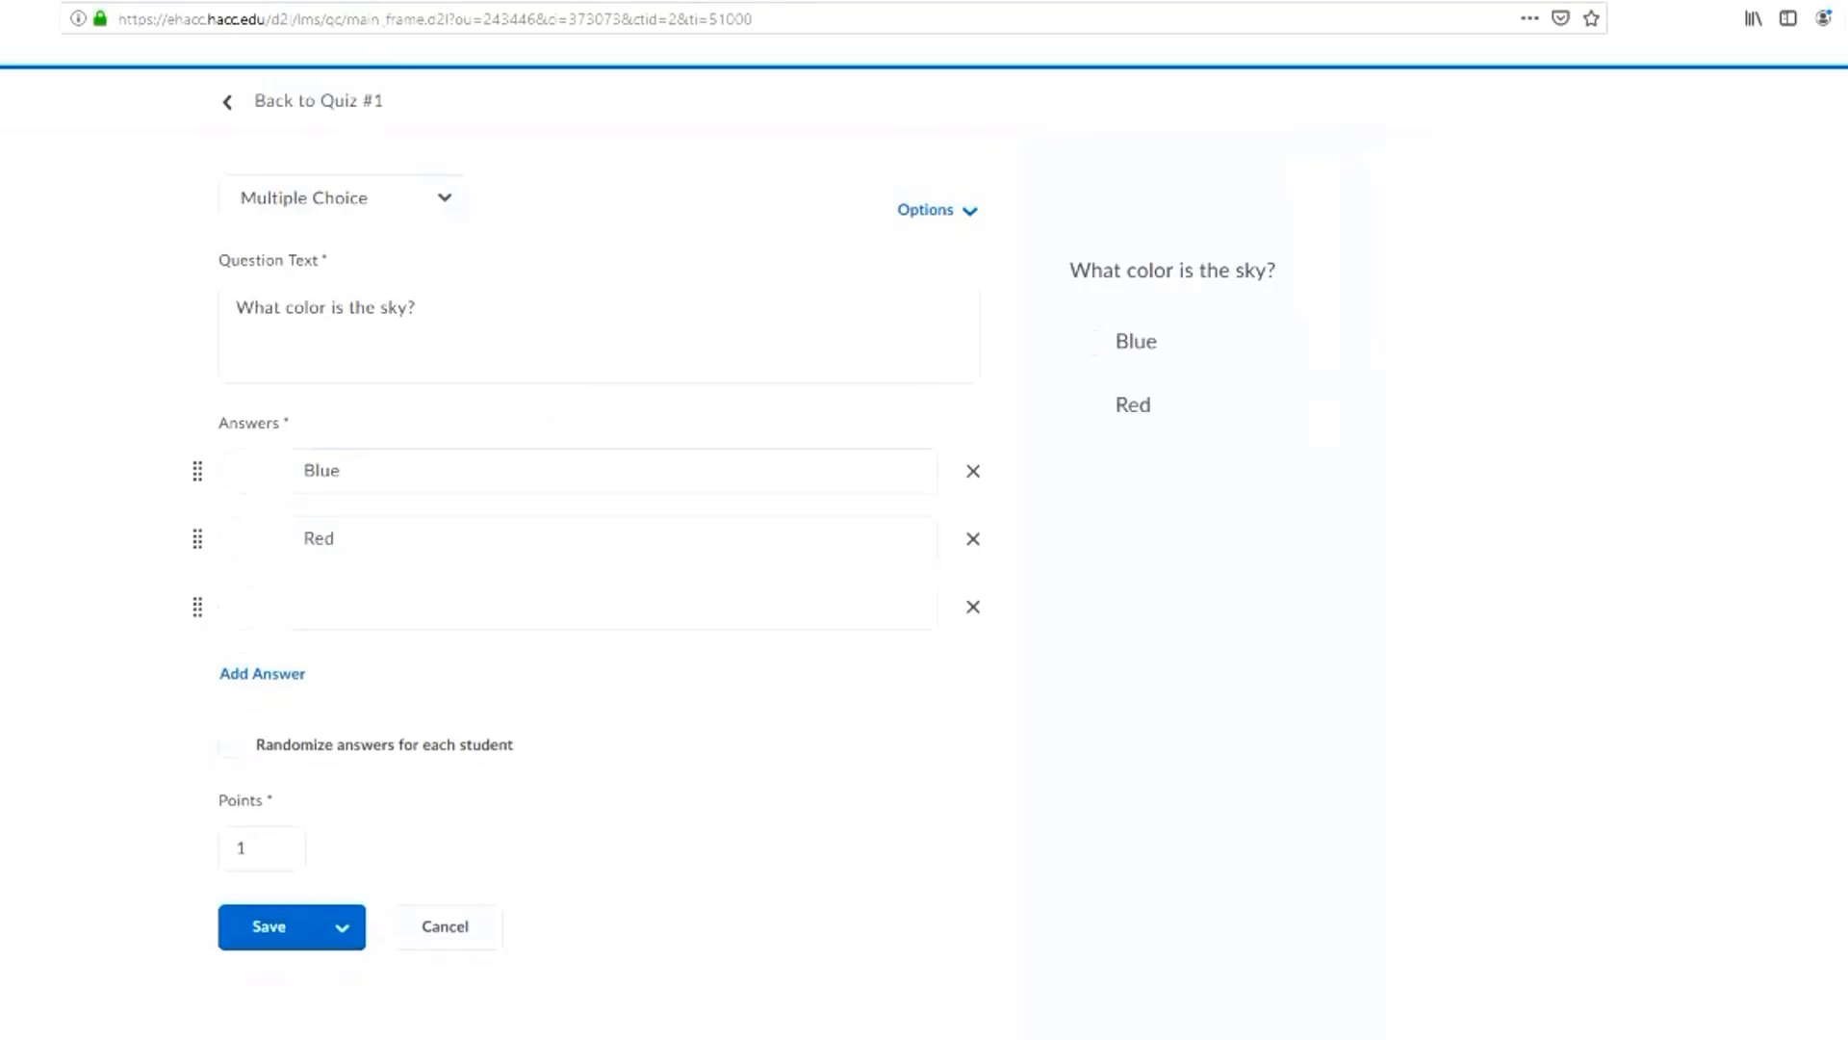
type("White")
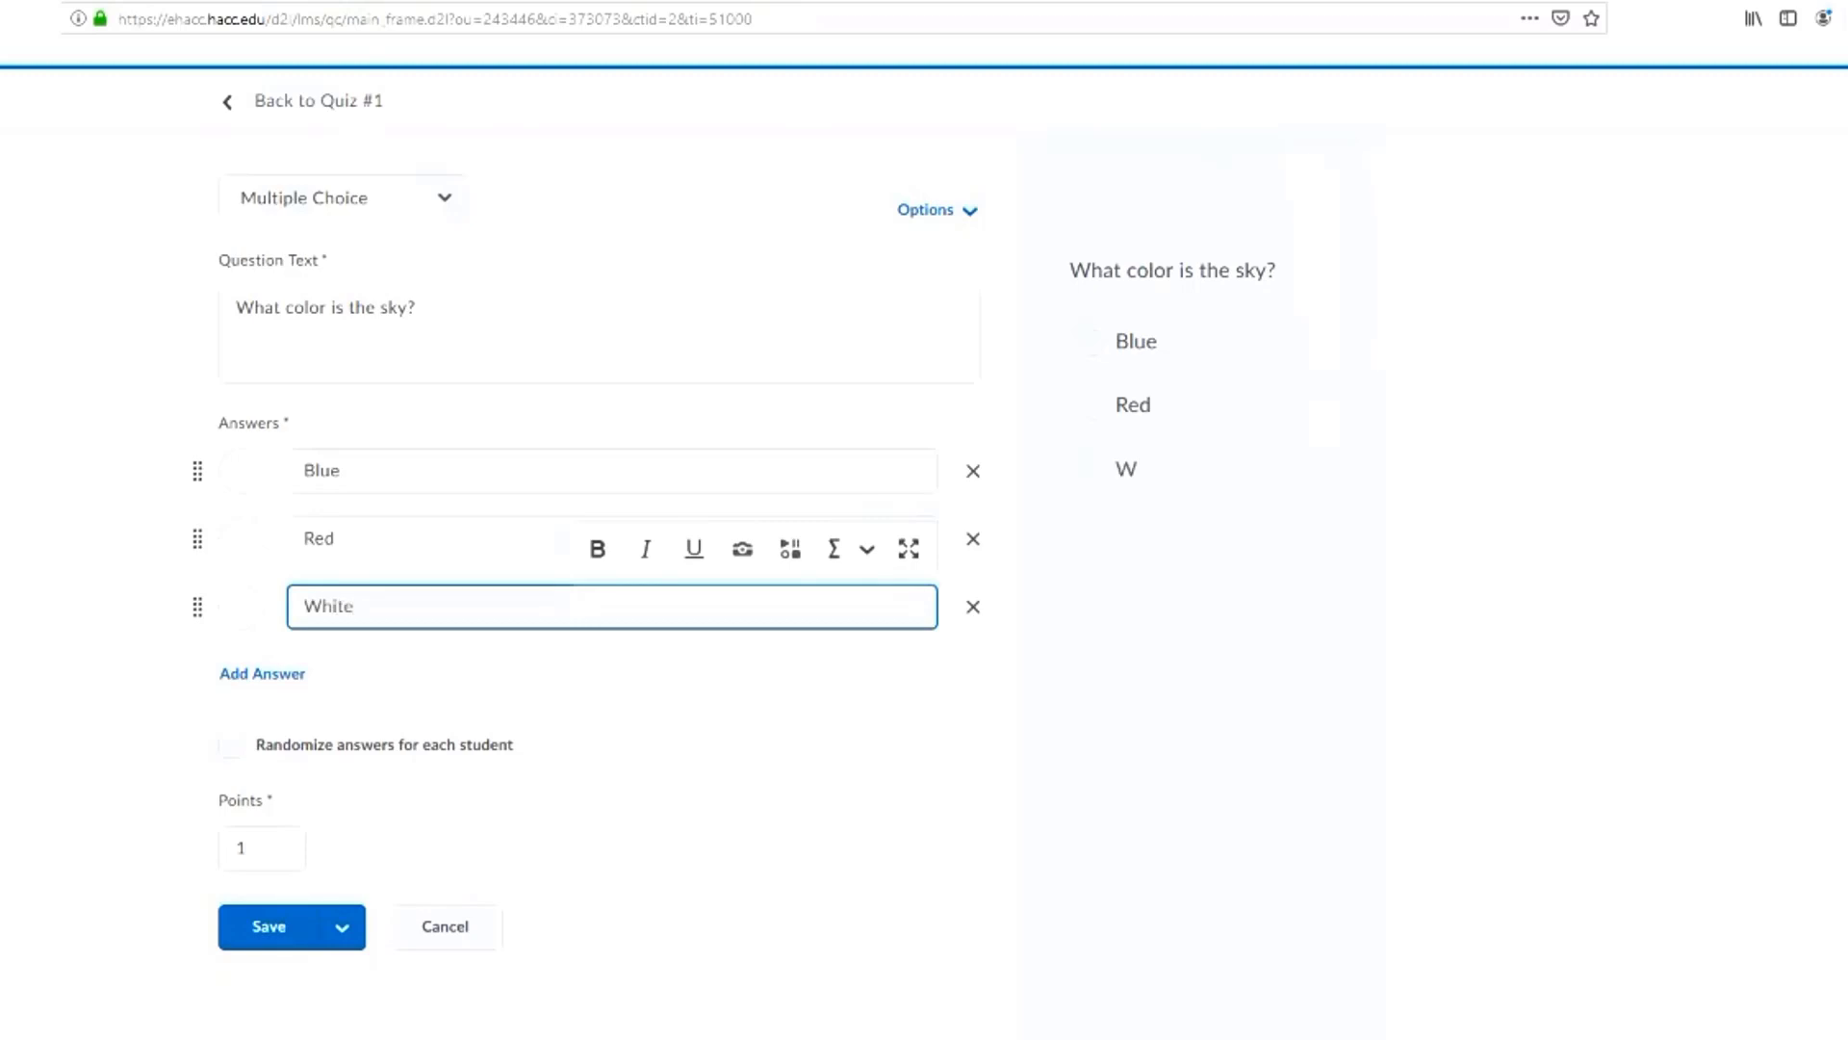
Mark "Blue" as the correct answer and turn on randomized answers for each student
left_click(241, 470)
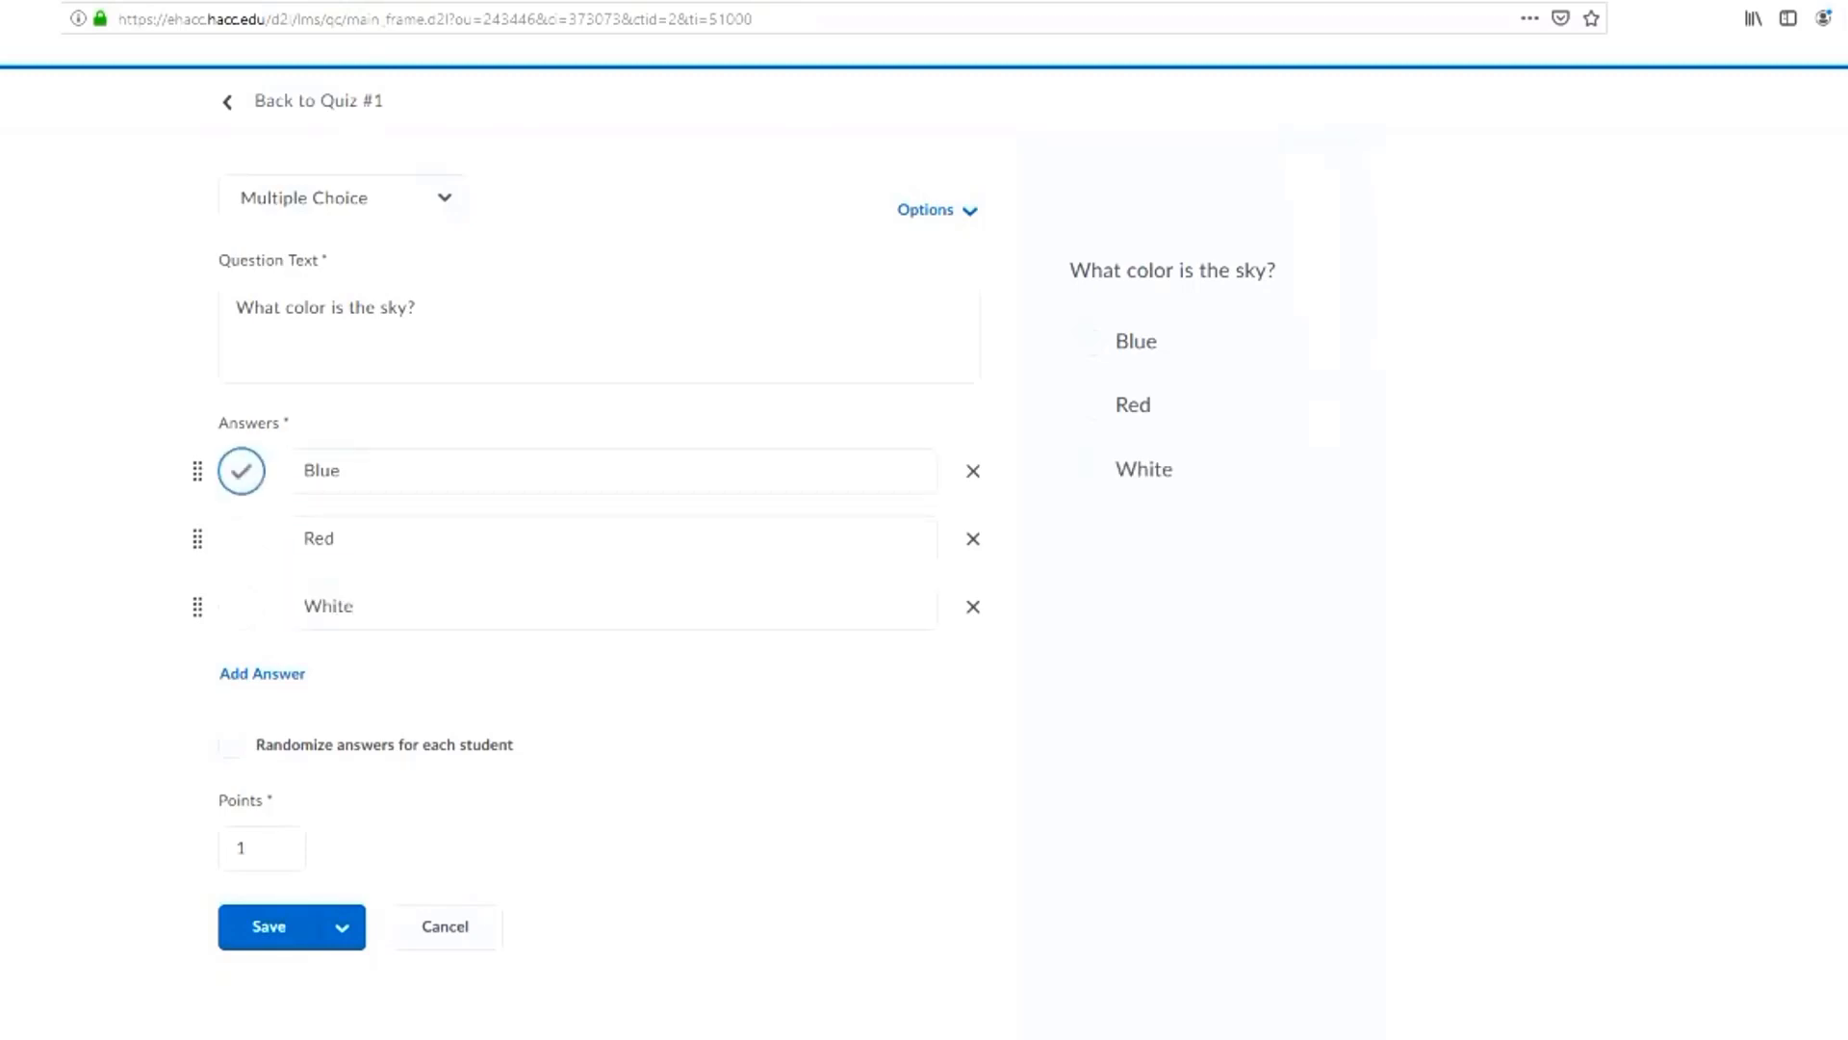
left_click(241, 607)
left_click(241, 471)
left_click(231, 744)
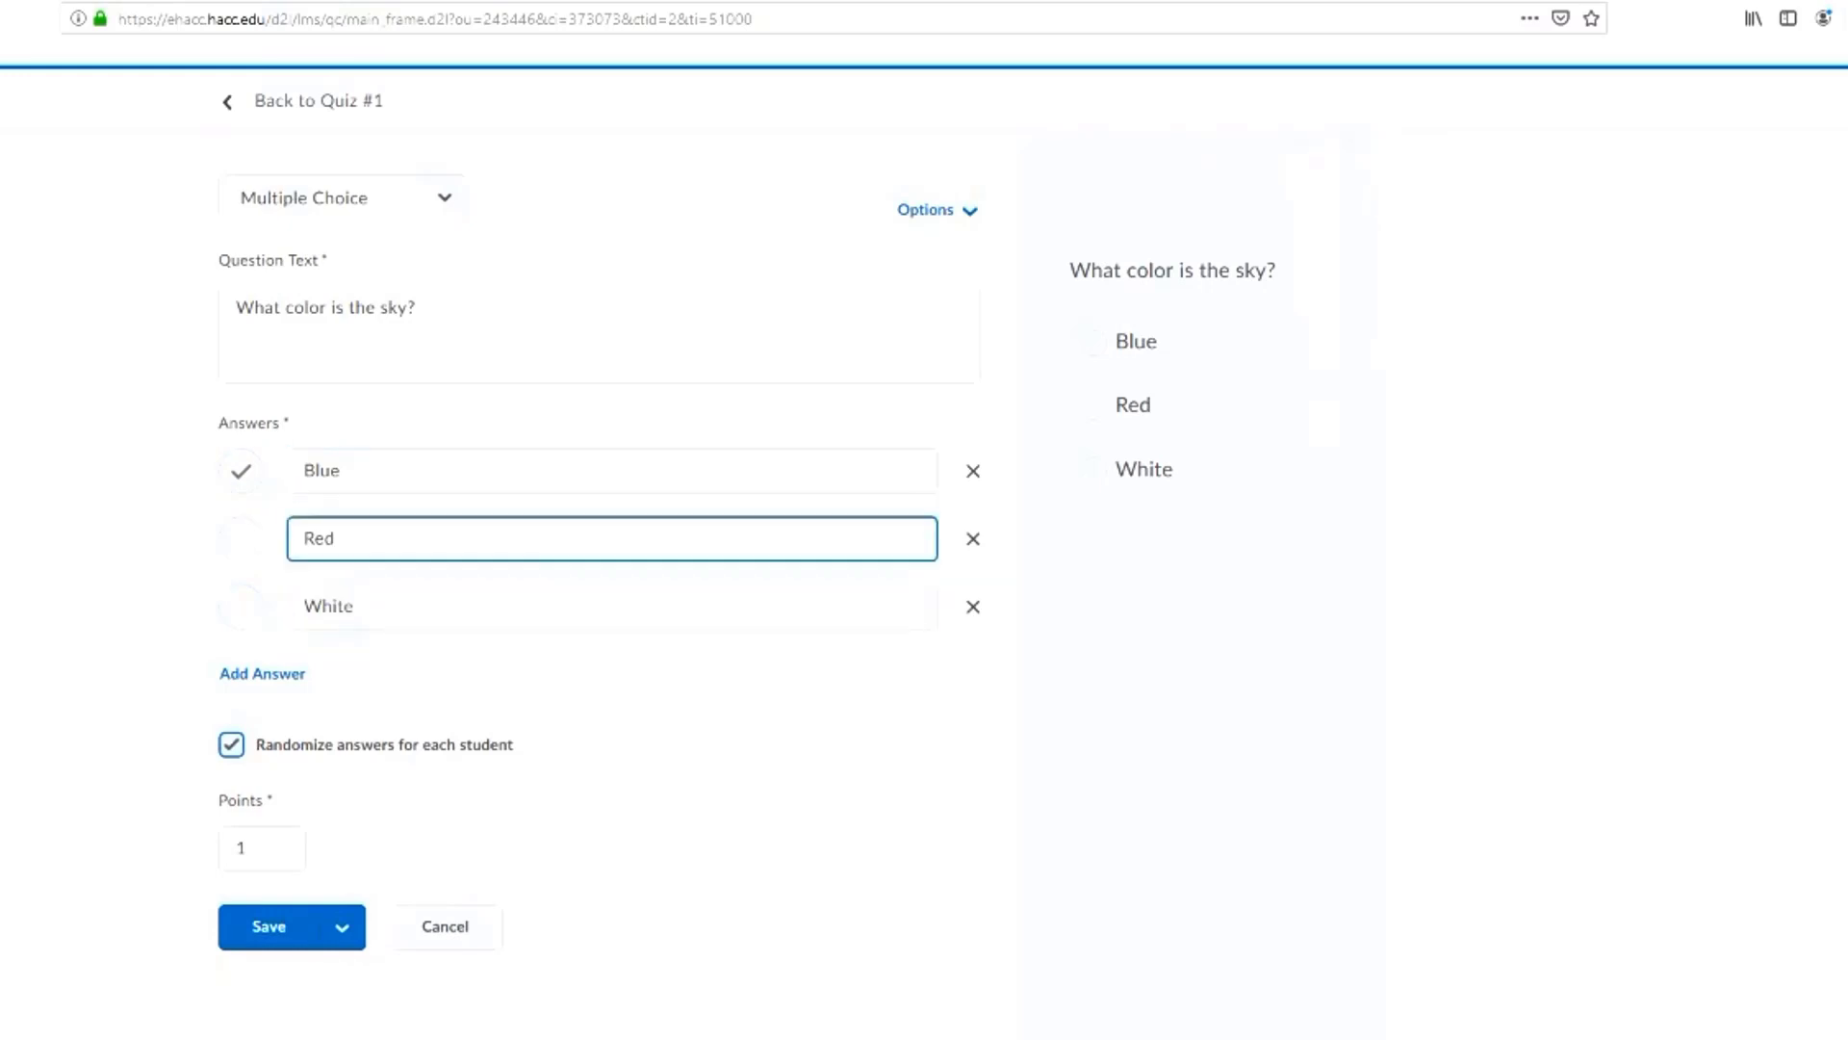
Keep the sky question worth 1 point, save it and start another new question
left_click(260, 847)
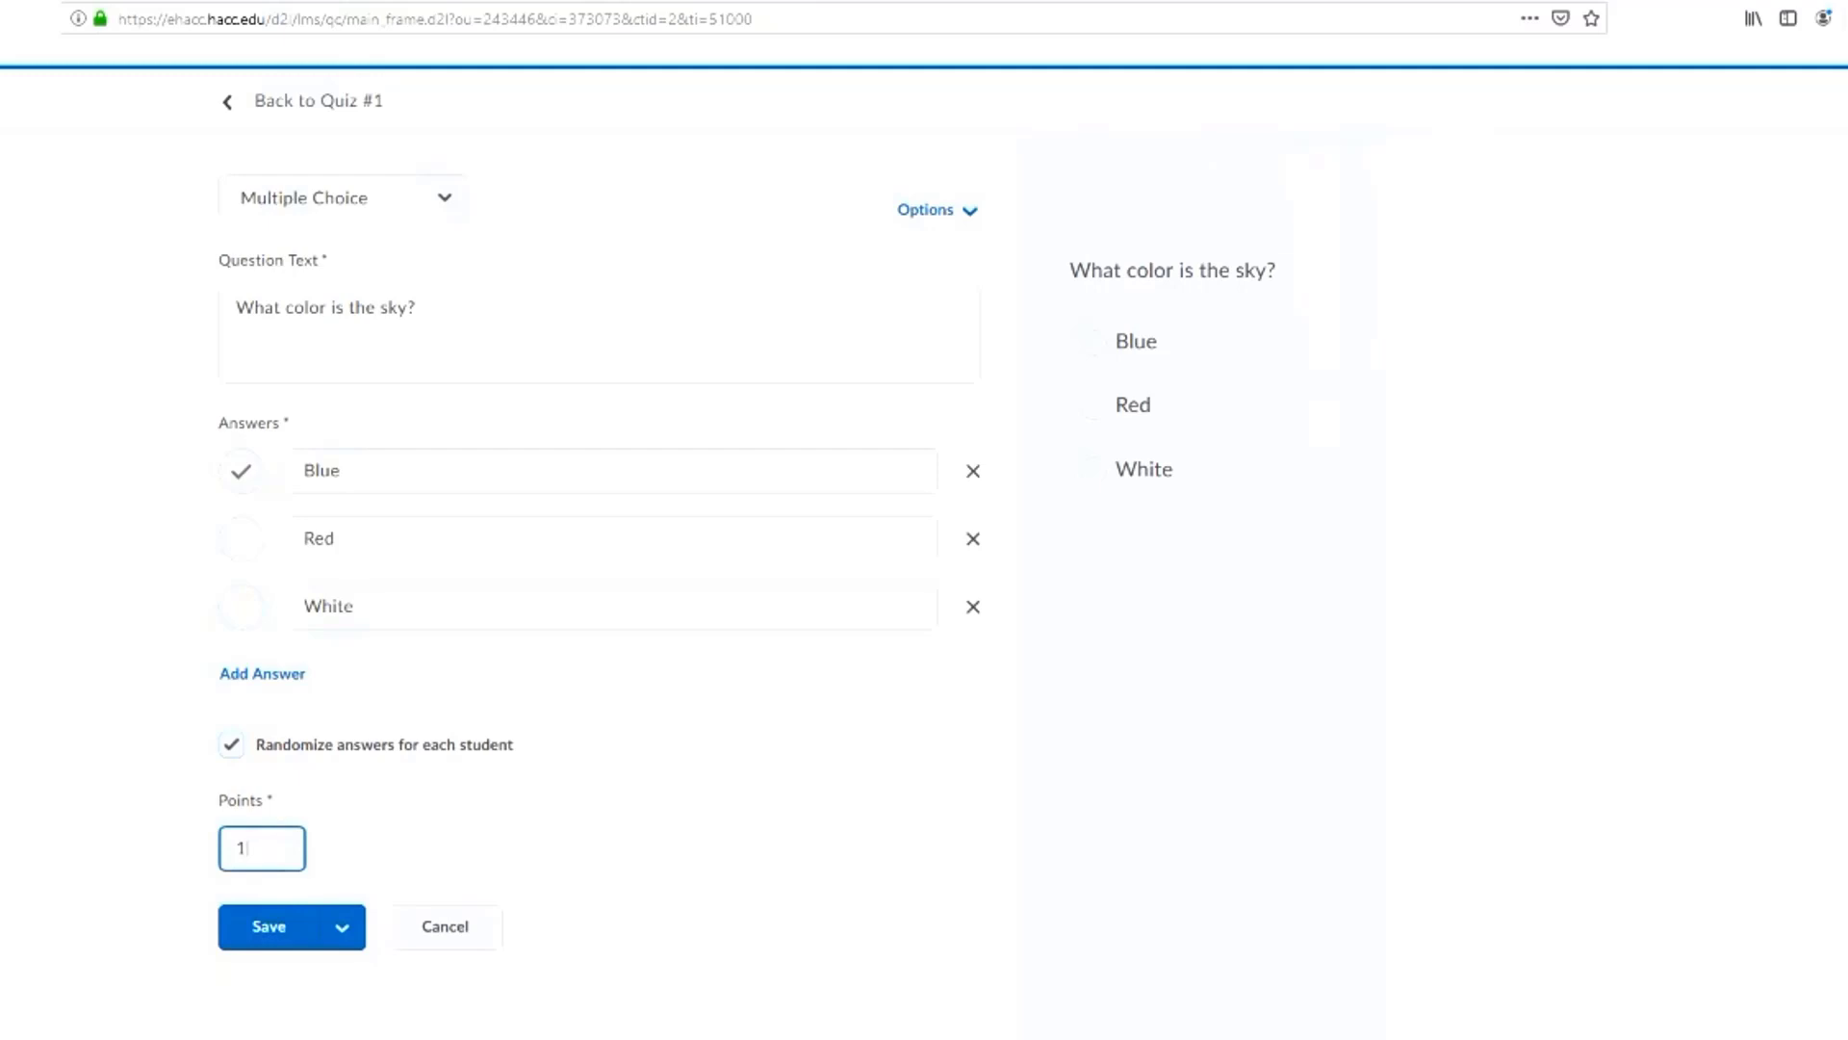
left_click(342, 927)
left_click(379, 934)
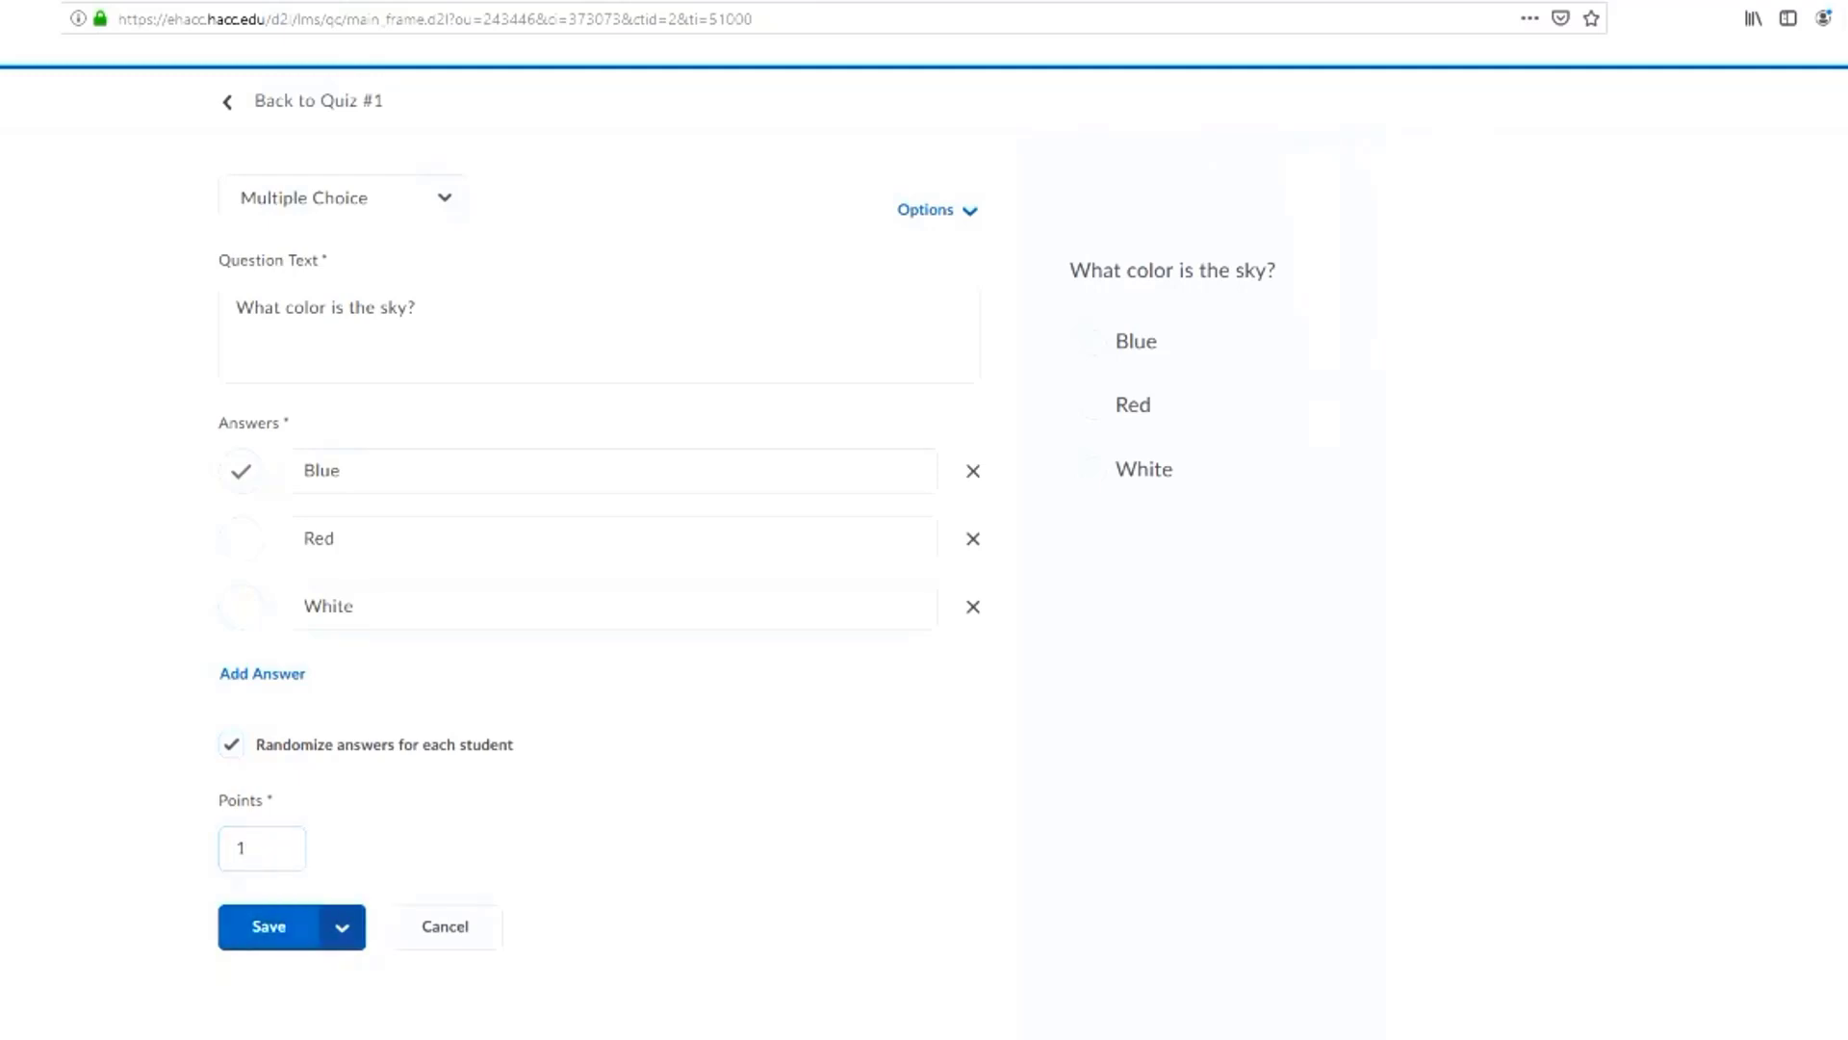
left_click(342, 927)
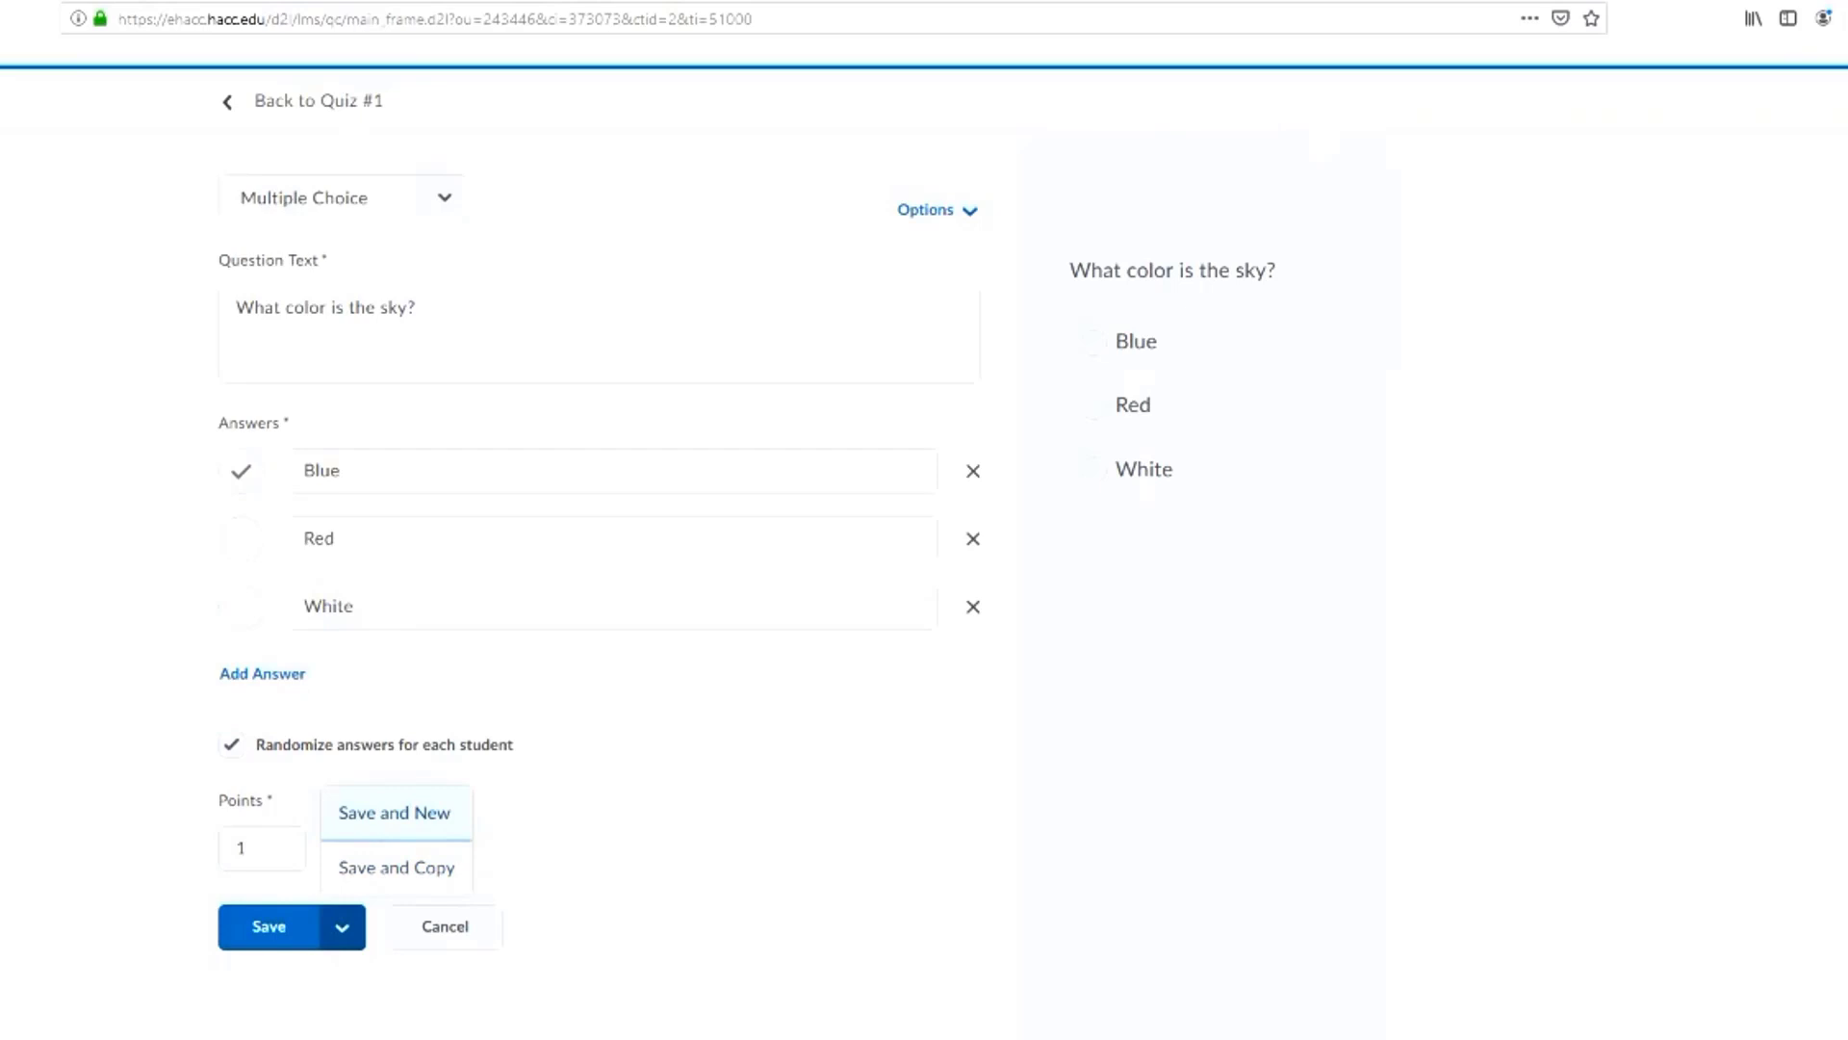
key("Return")
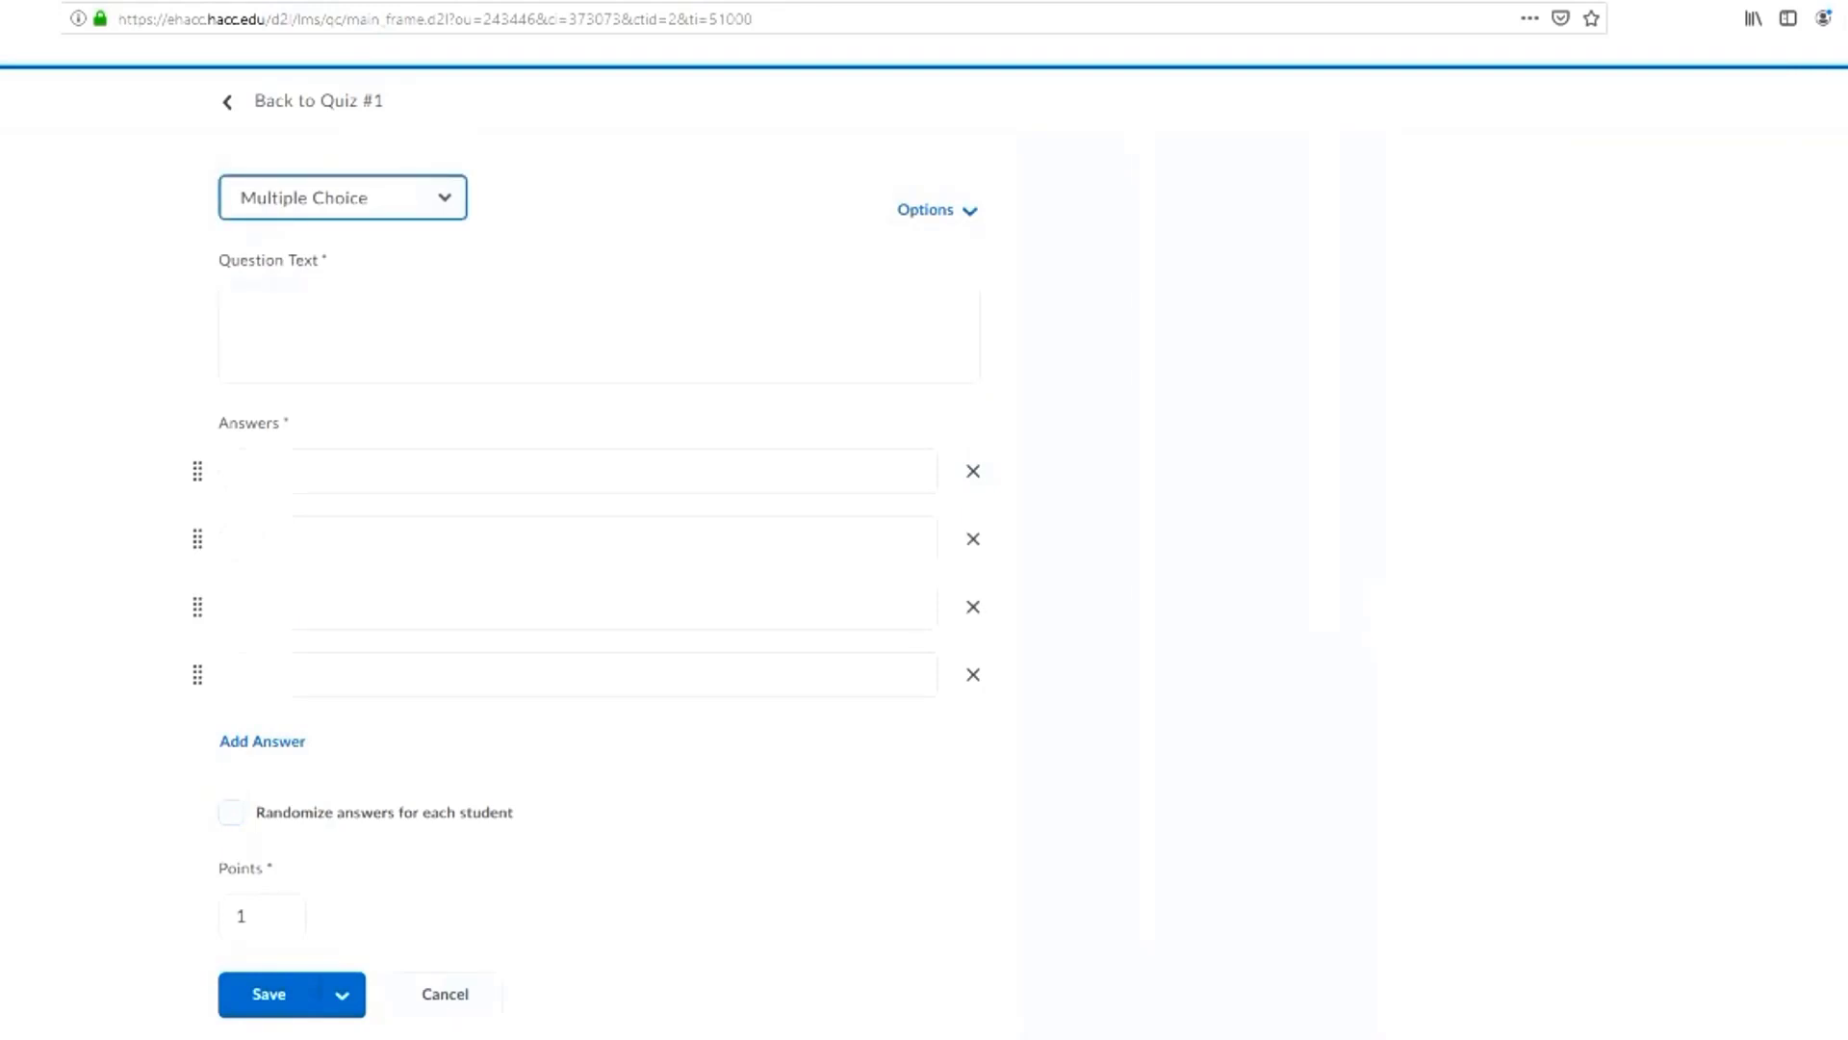
Make the new question True or False and enter the question text "Was this training session meaningful?"
left_click(343, 198)
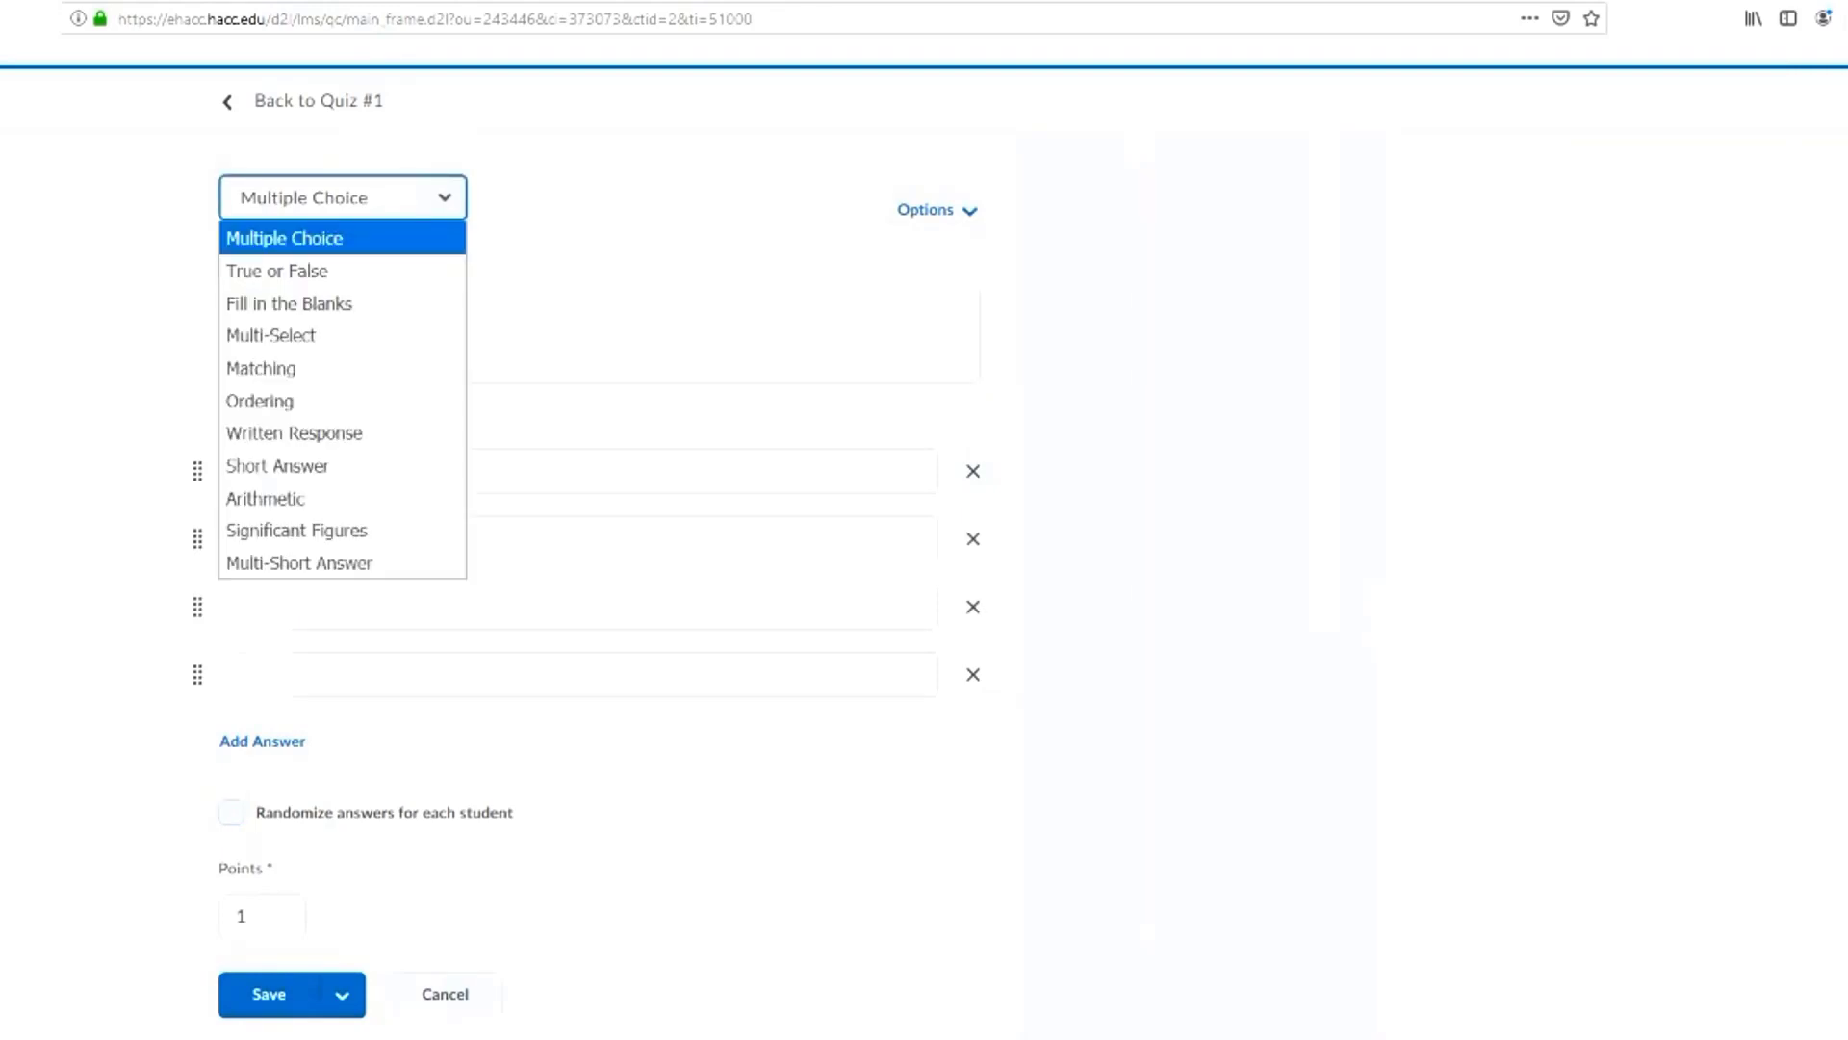
left_click(277, 271)
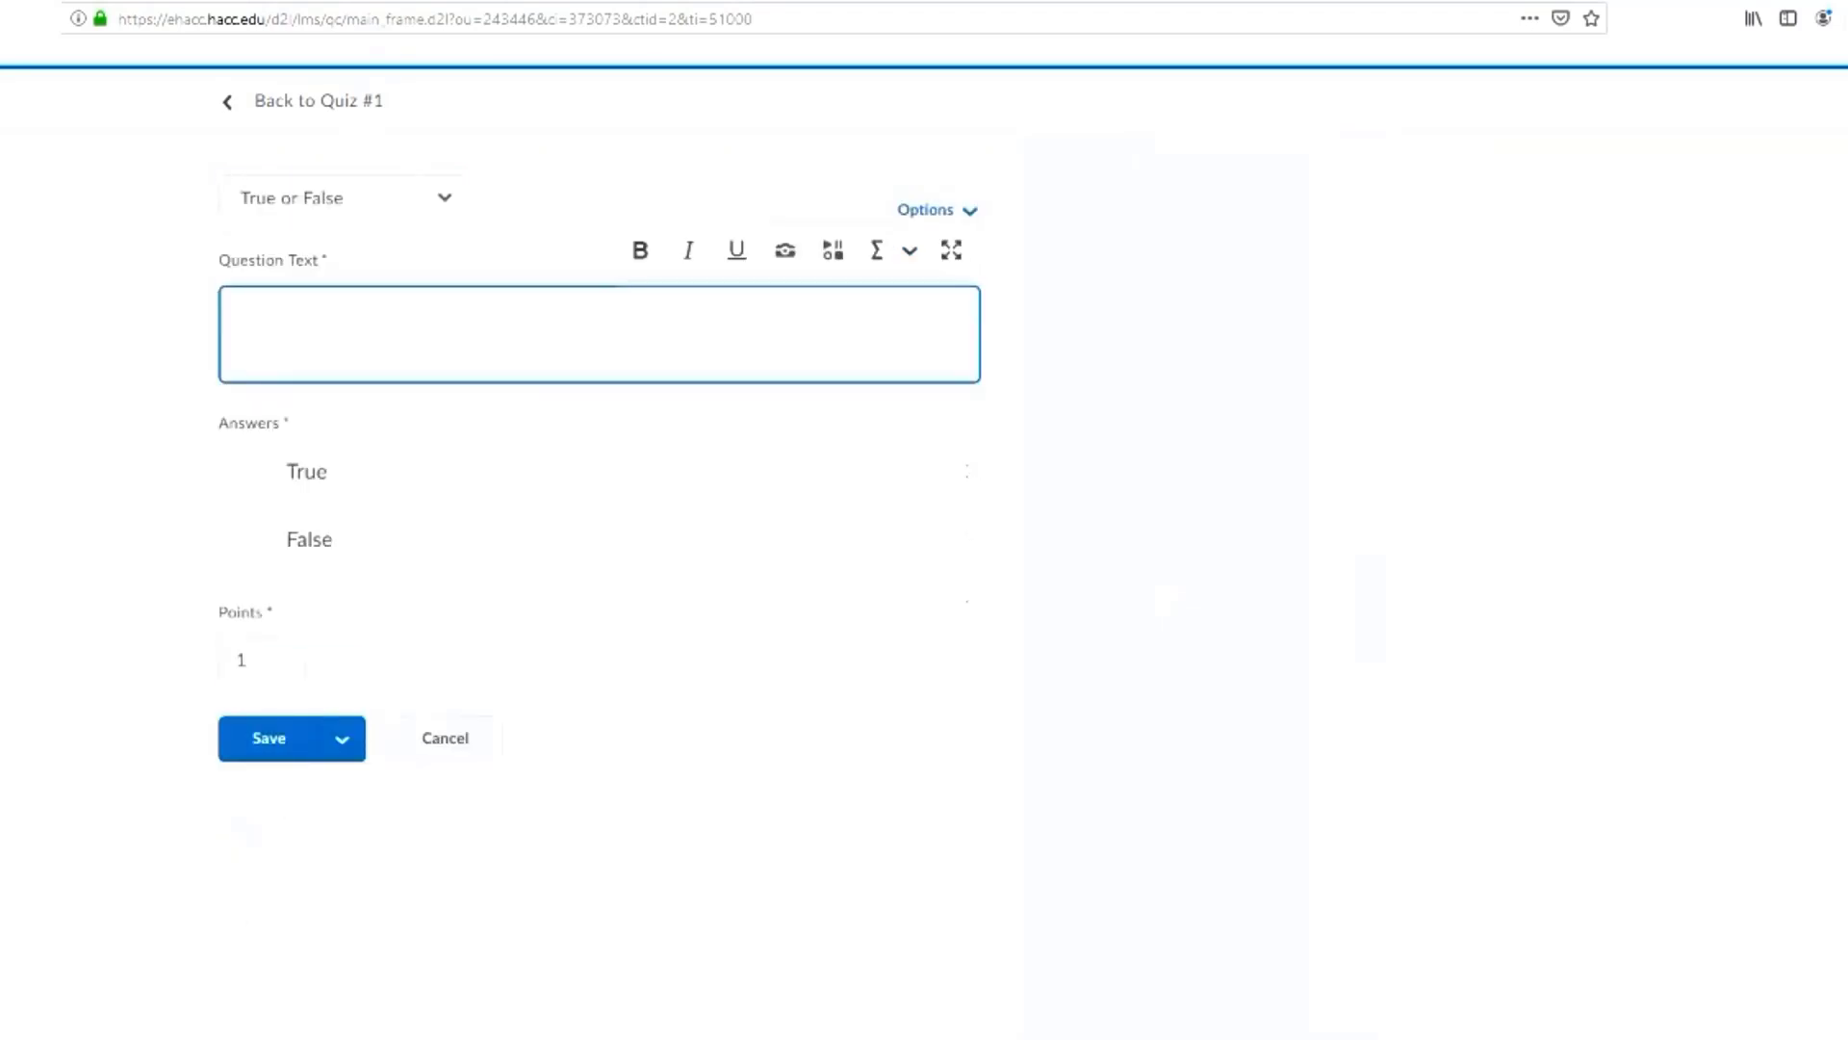
type("Was this training sess")
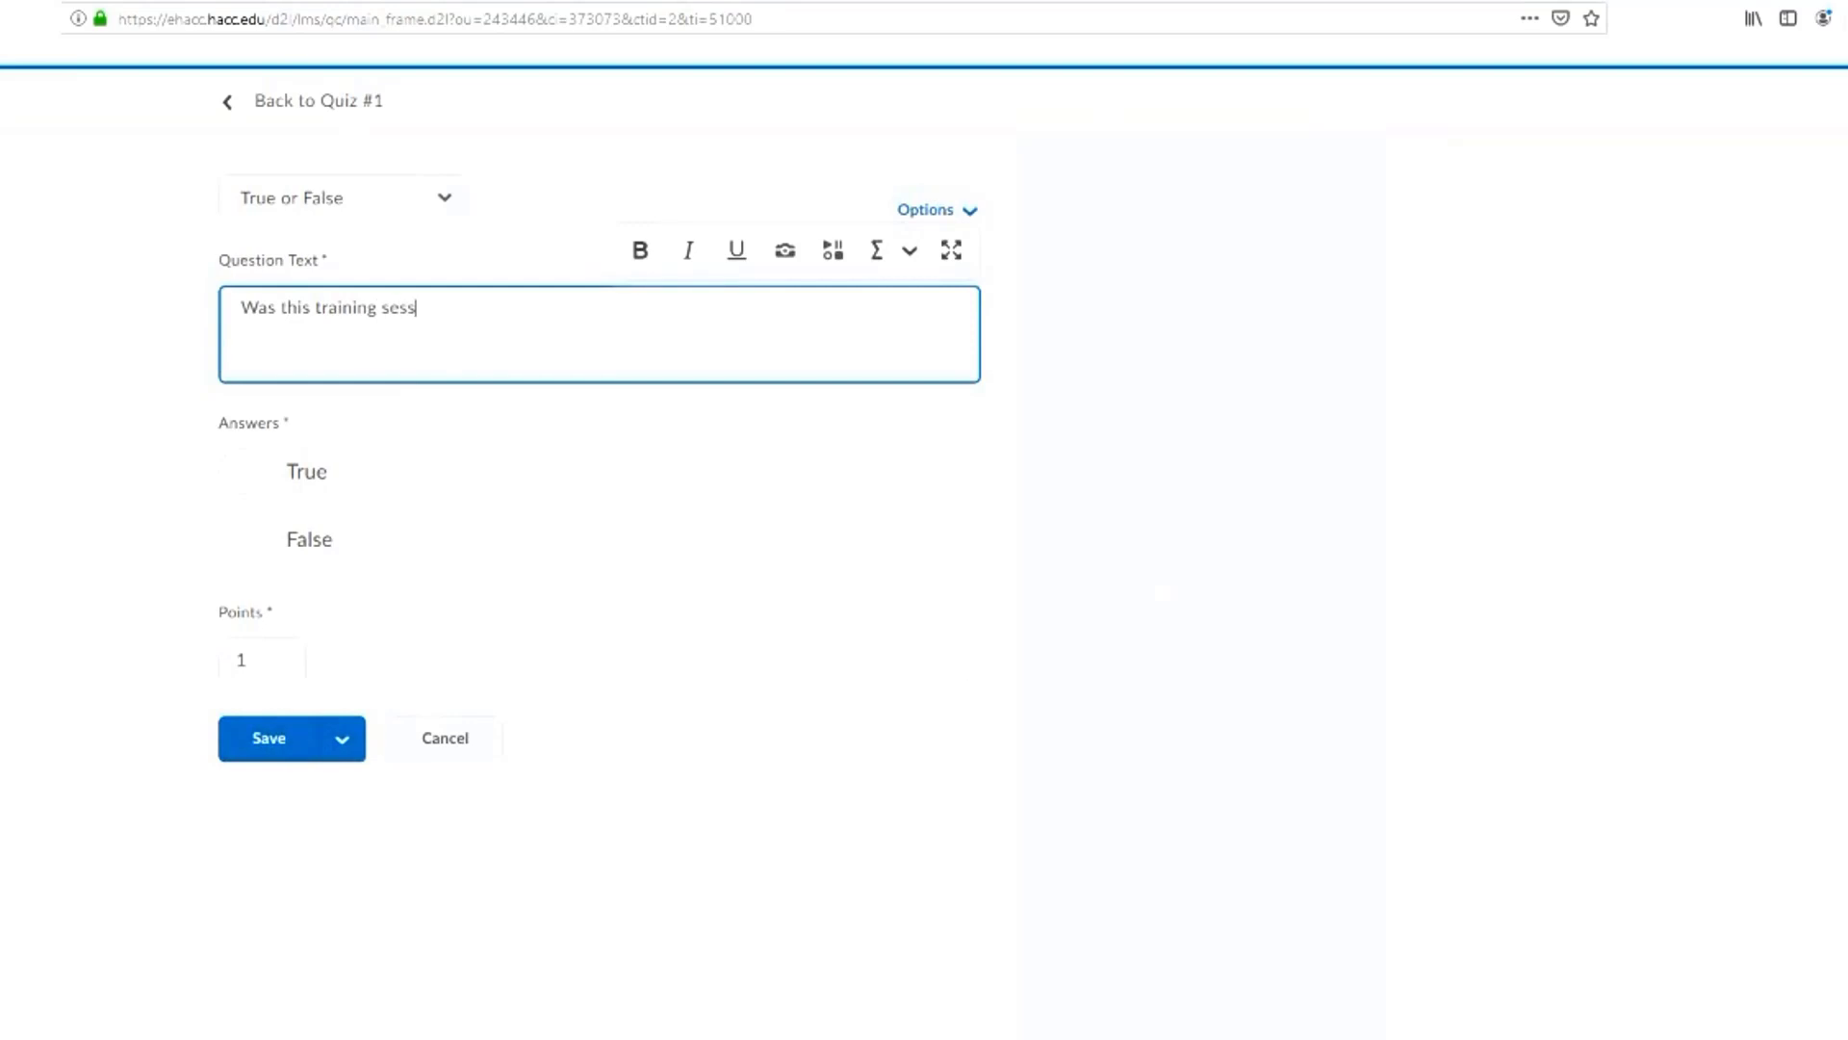
type("ion meaningful?")
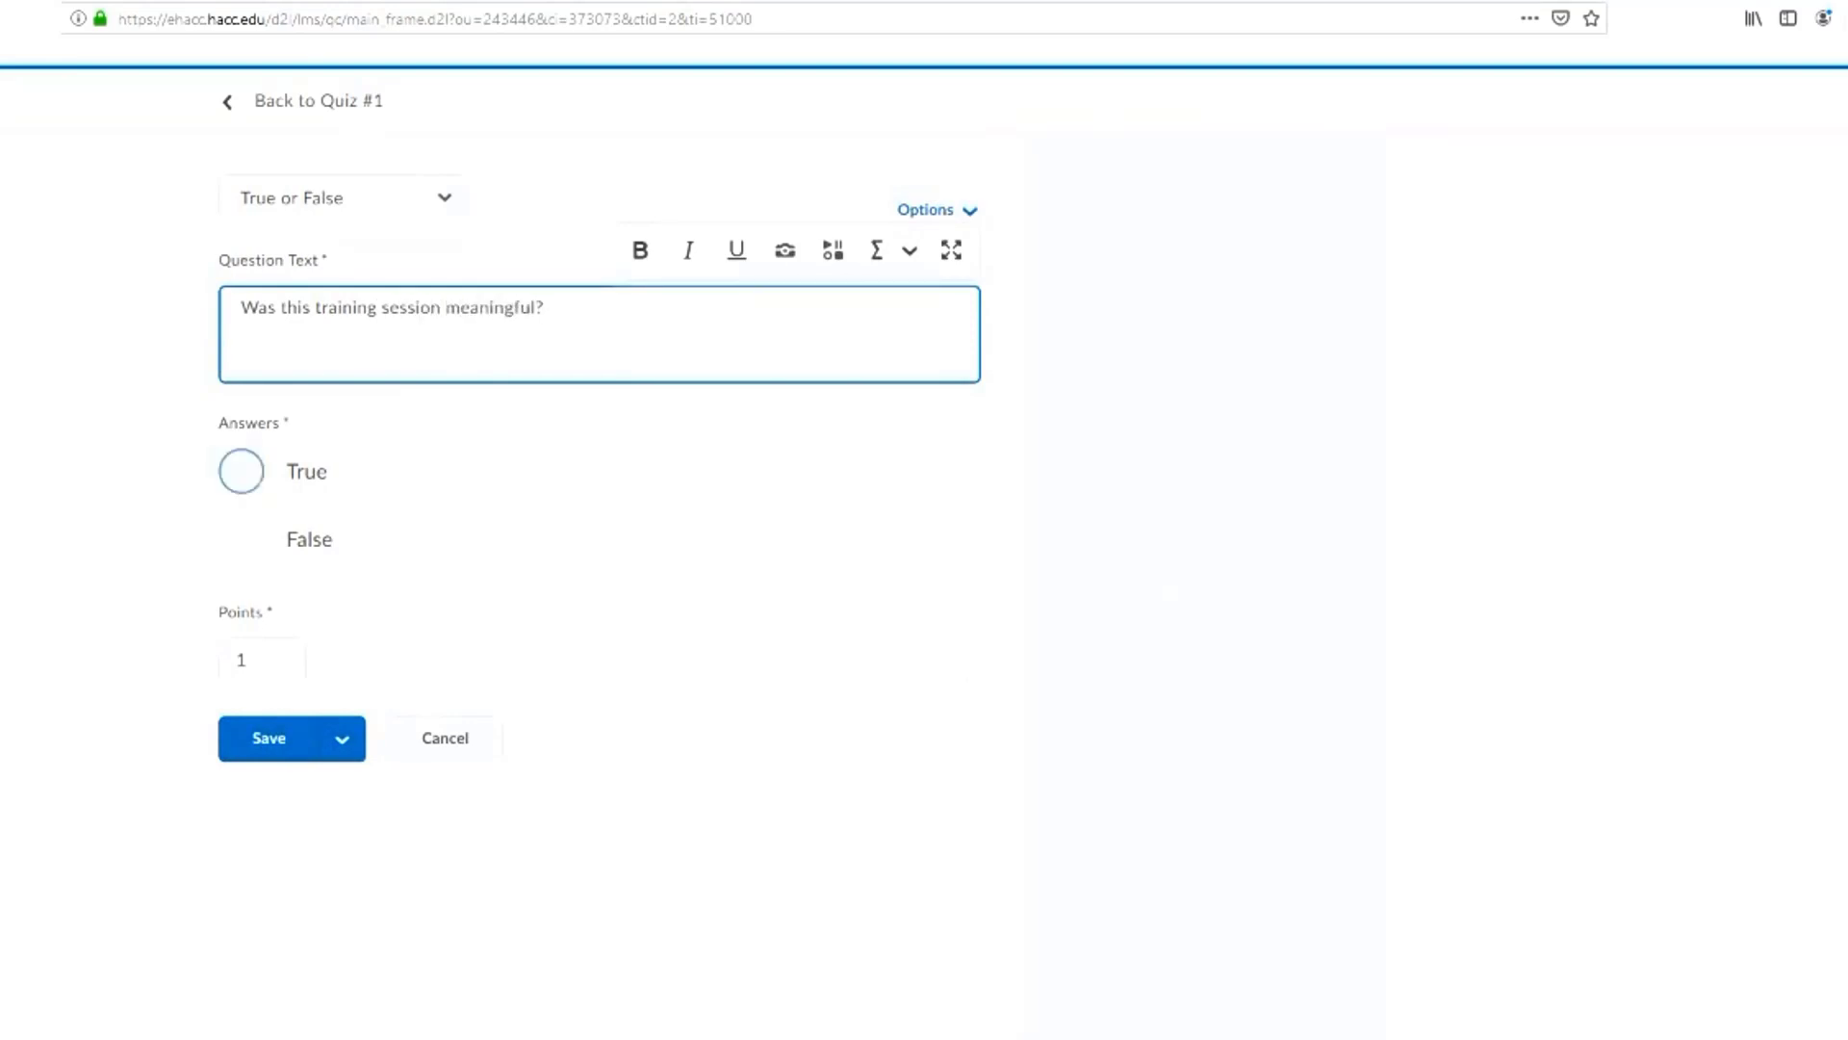
Mark "False" as the correct answer for the training session question and save the question
left_click(241, 539)
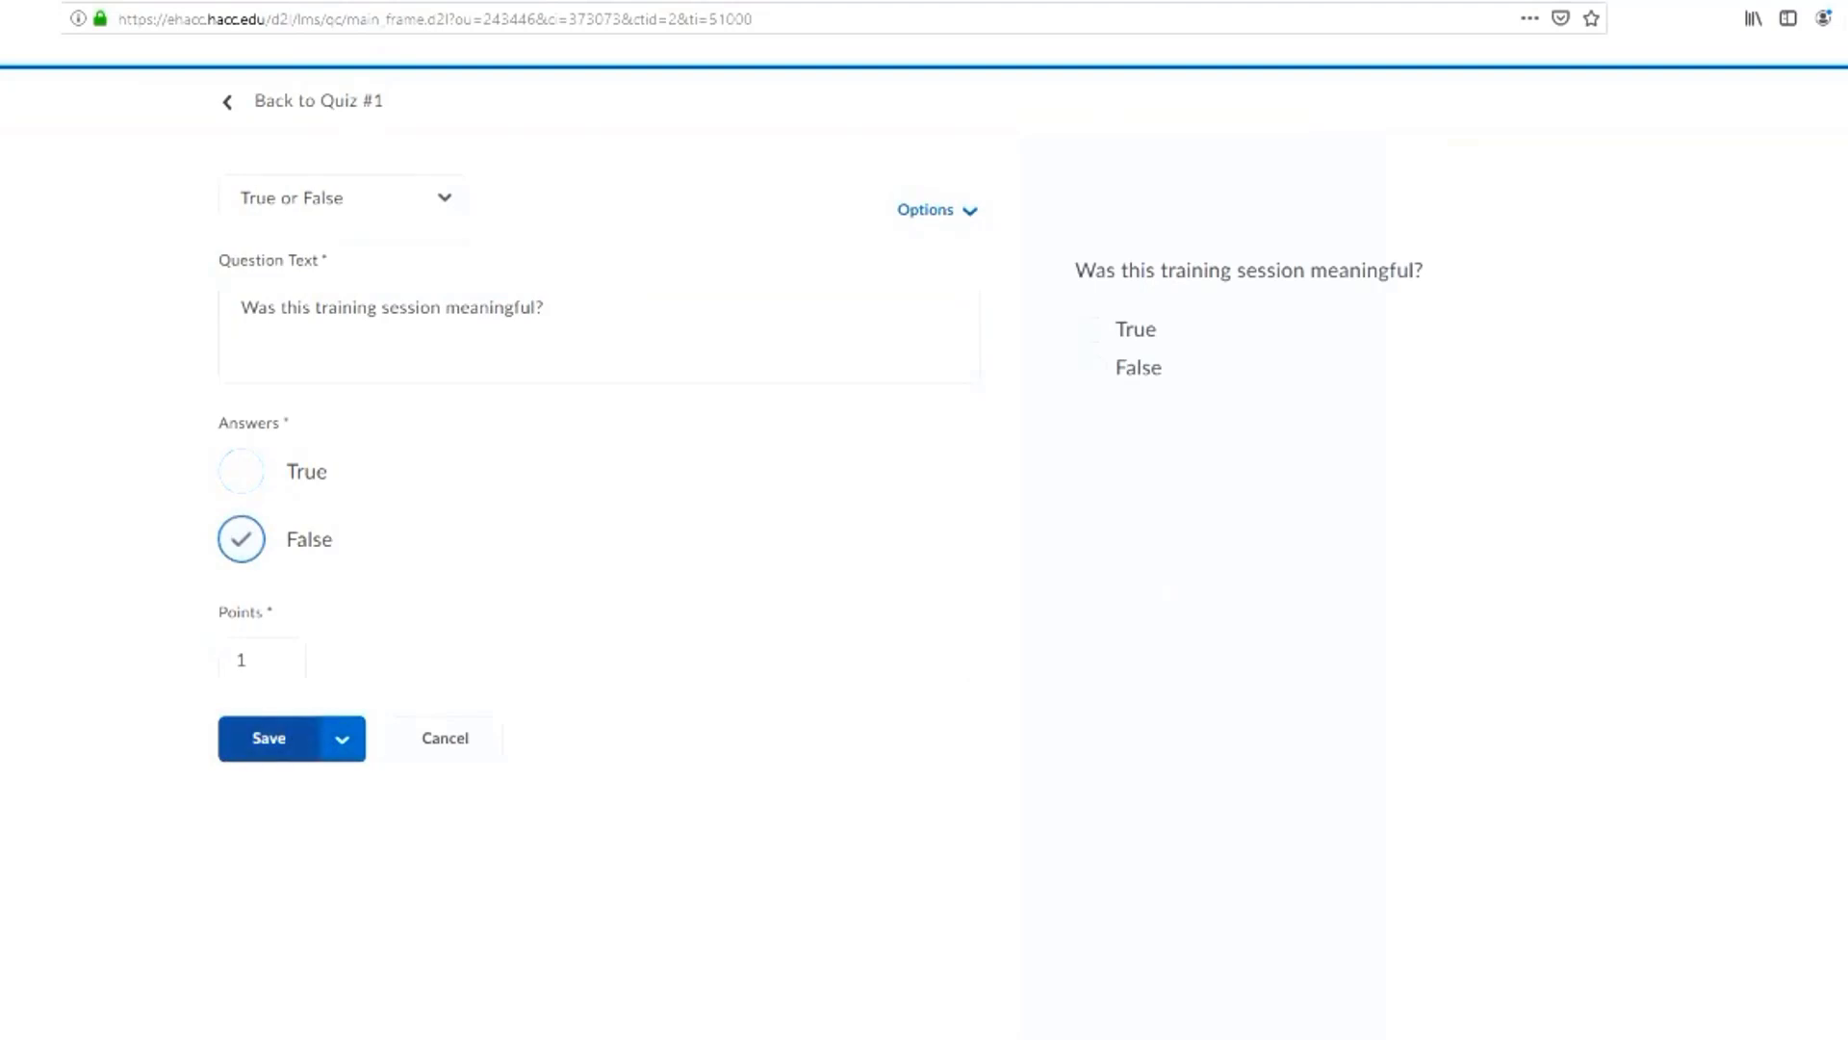
left_click(342, 738)
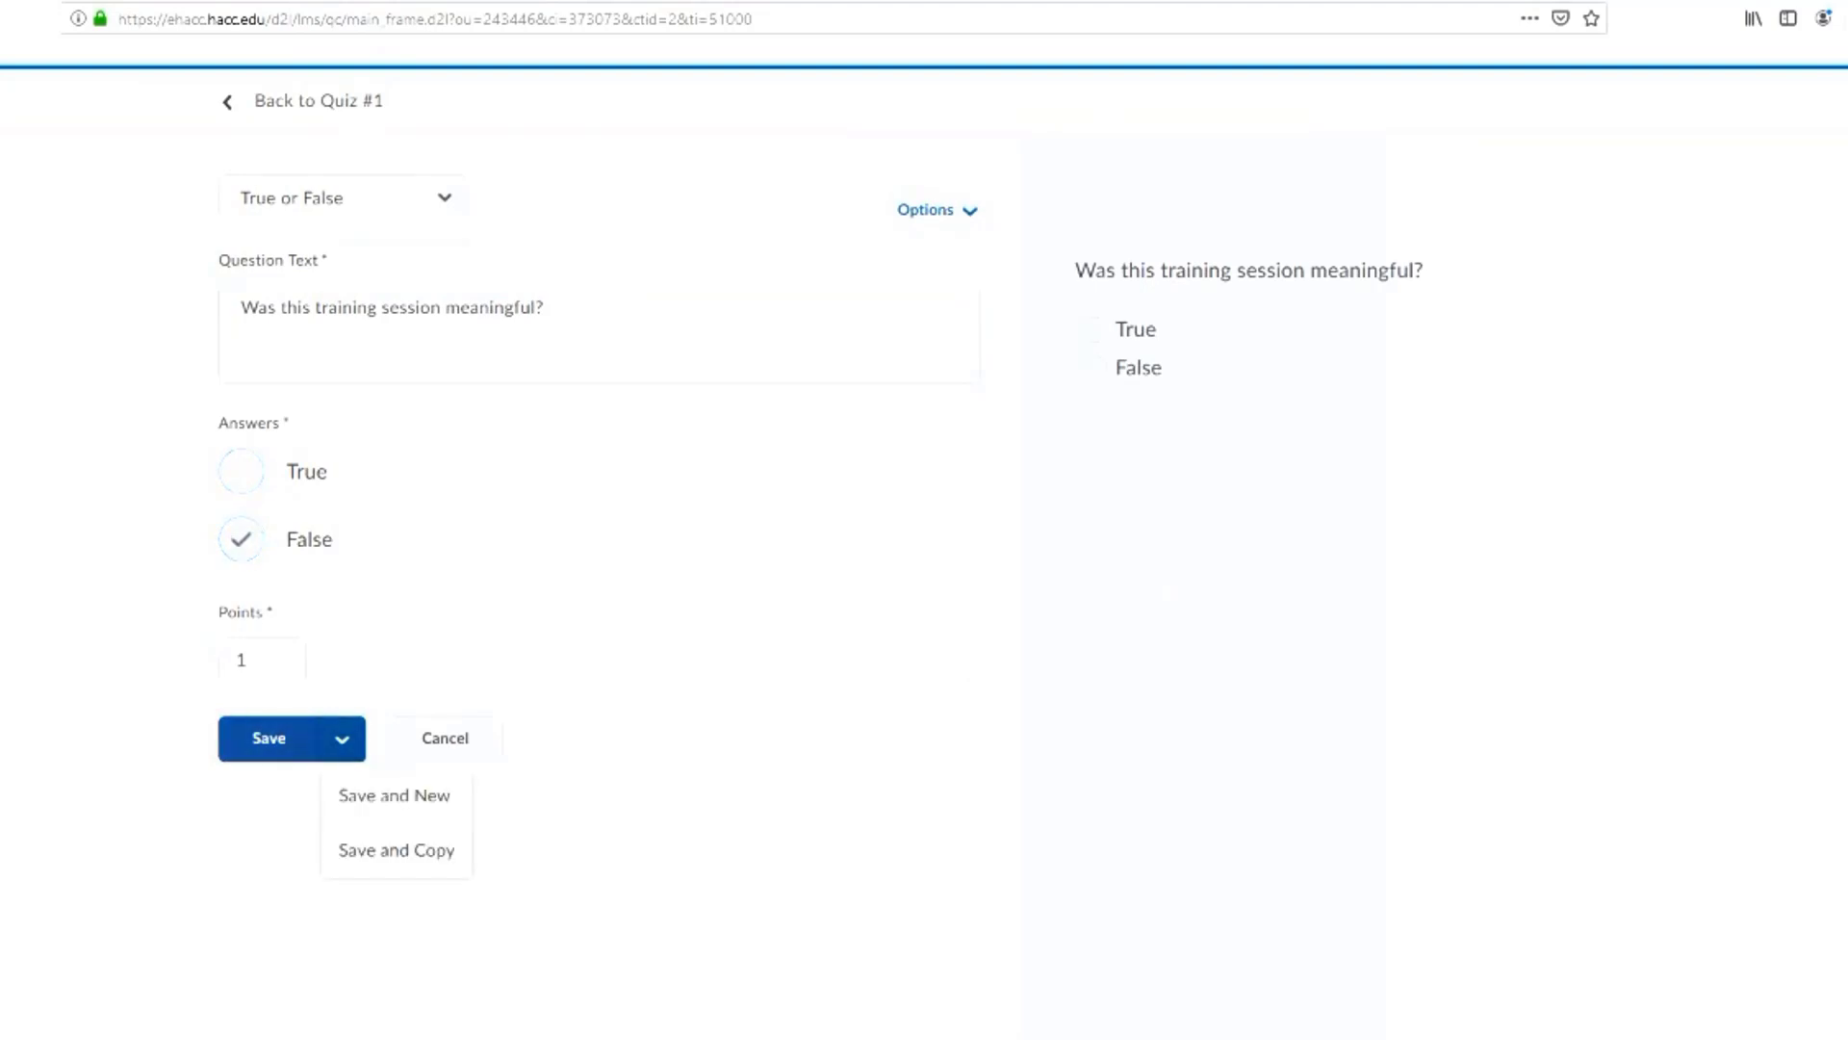
left_click(269, 739)
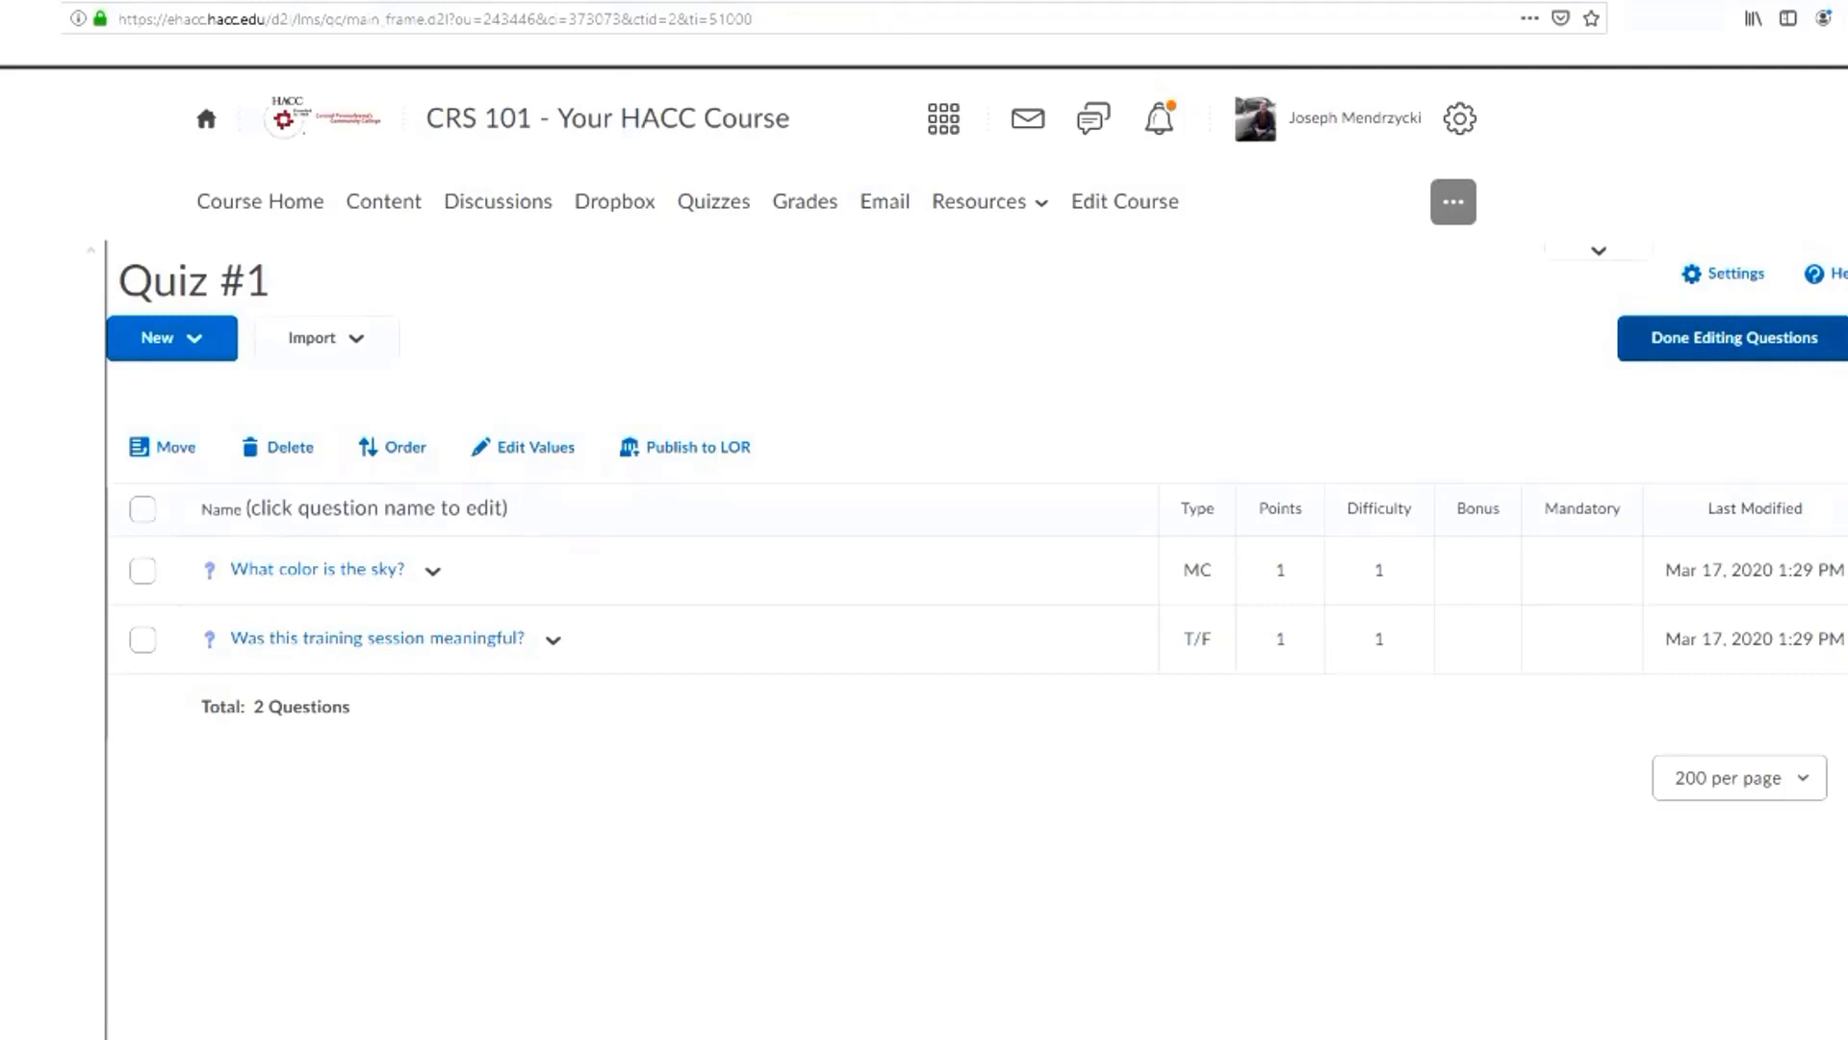
Finish editing the questions and turn on shuffling of questions at the quiz level for Quiz #1
left_click(1735, 337)
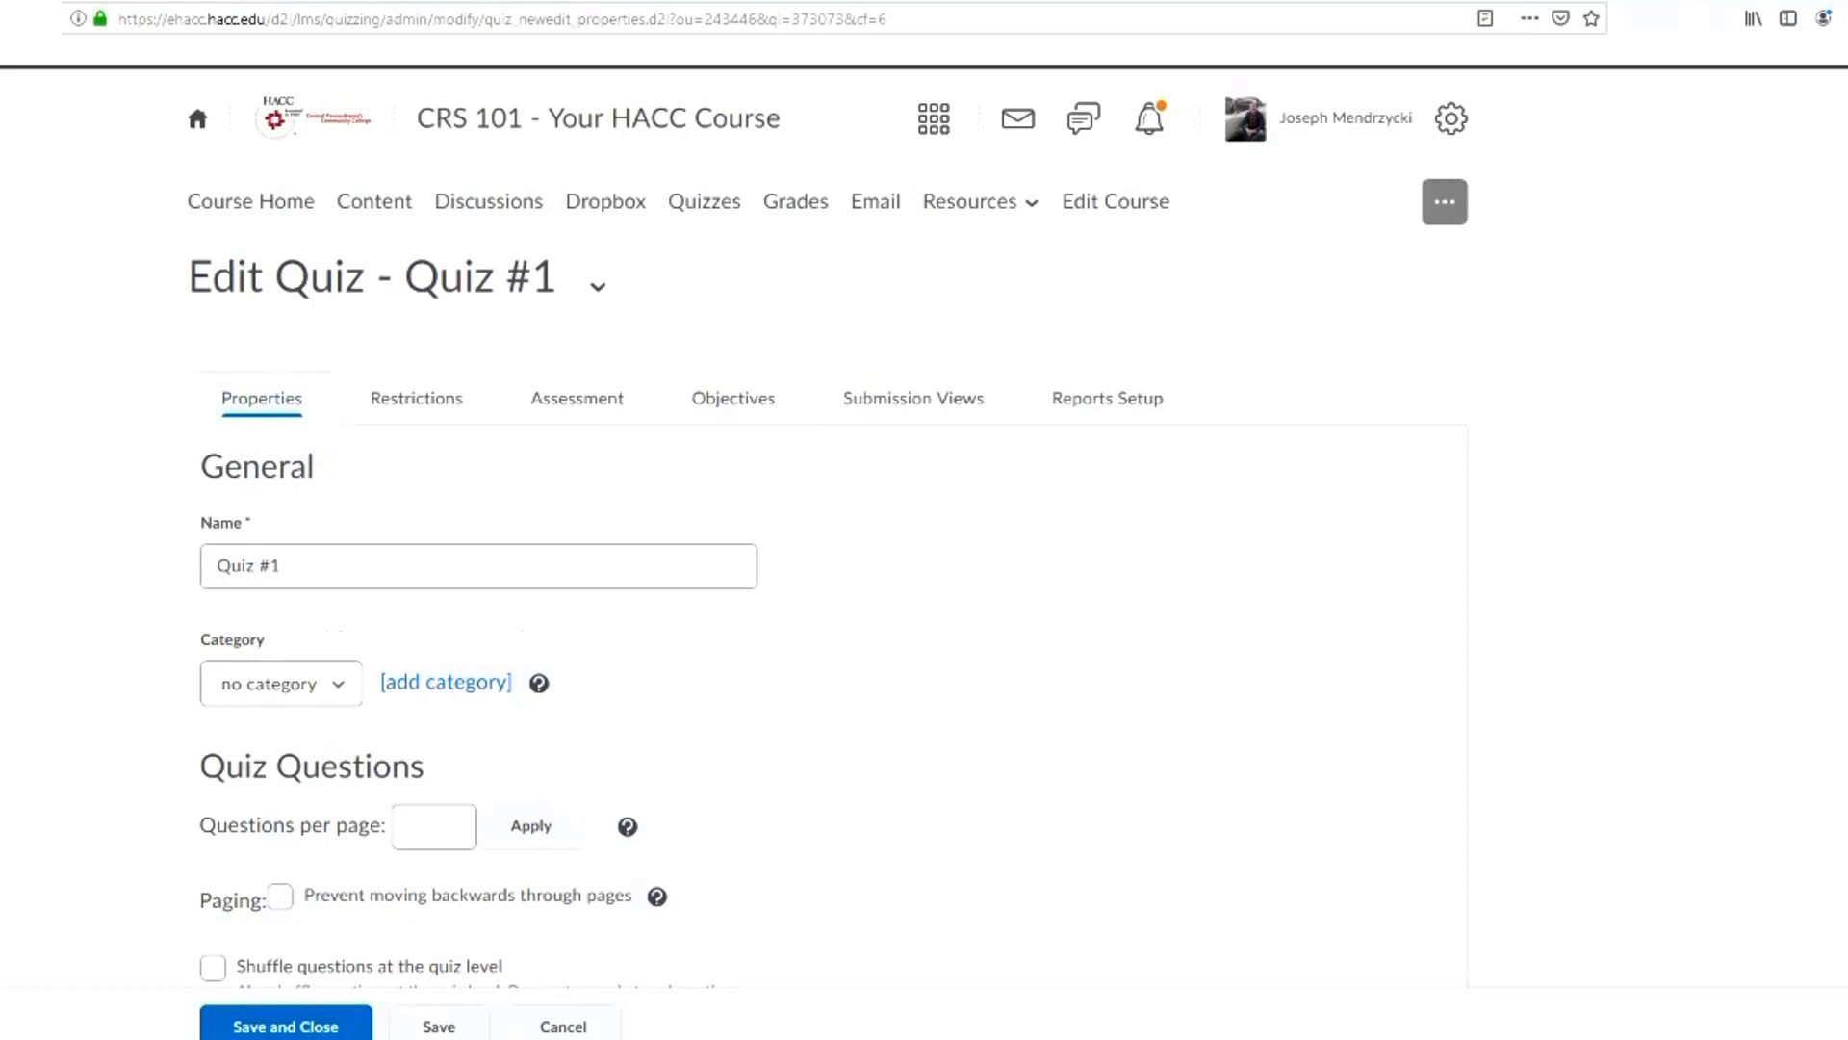
scroll(829, 527, "down", 5)
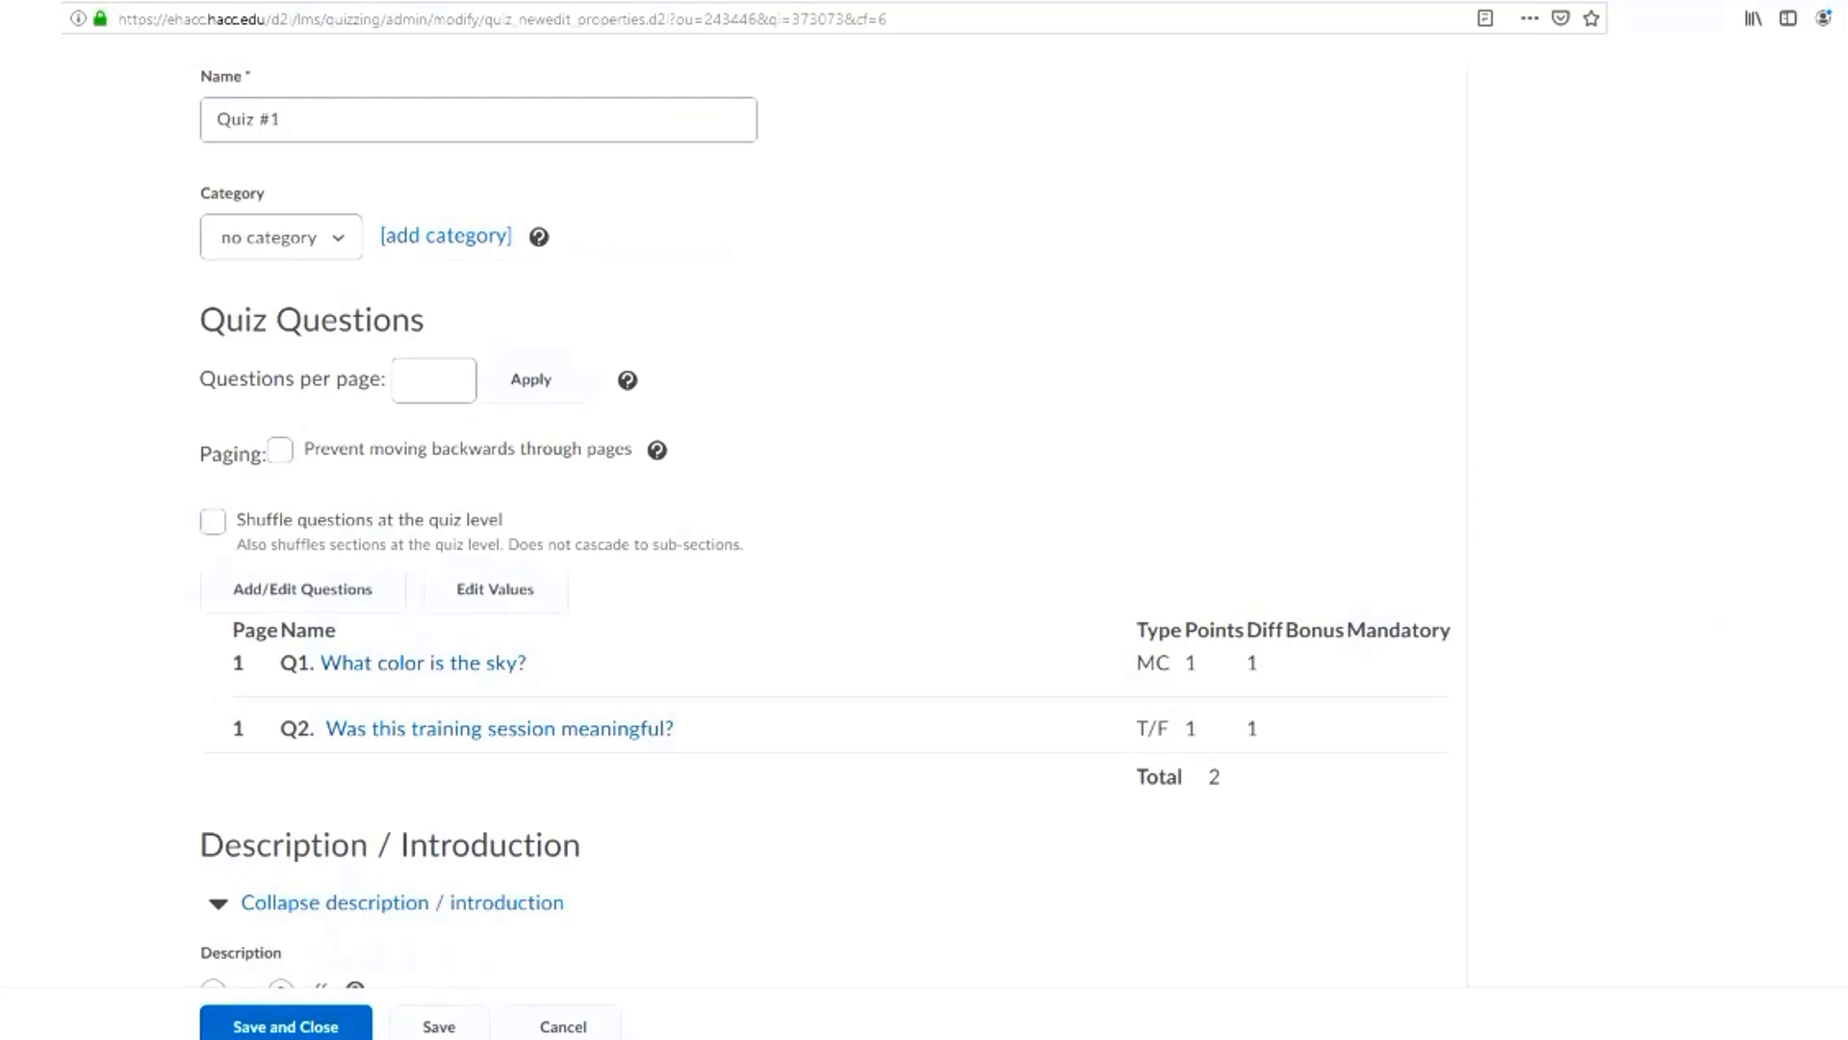
left_click(213, 521)
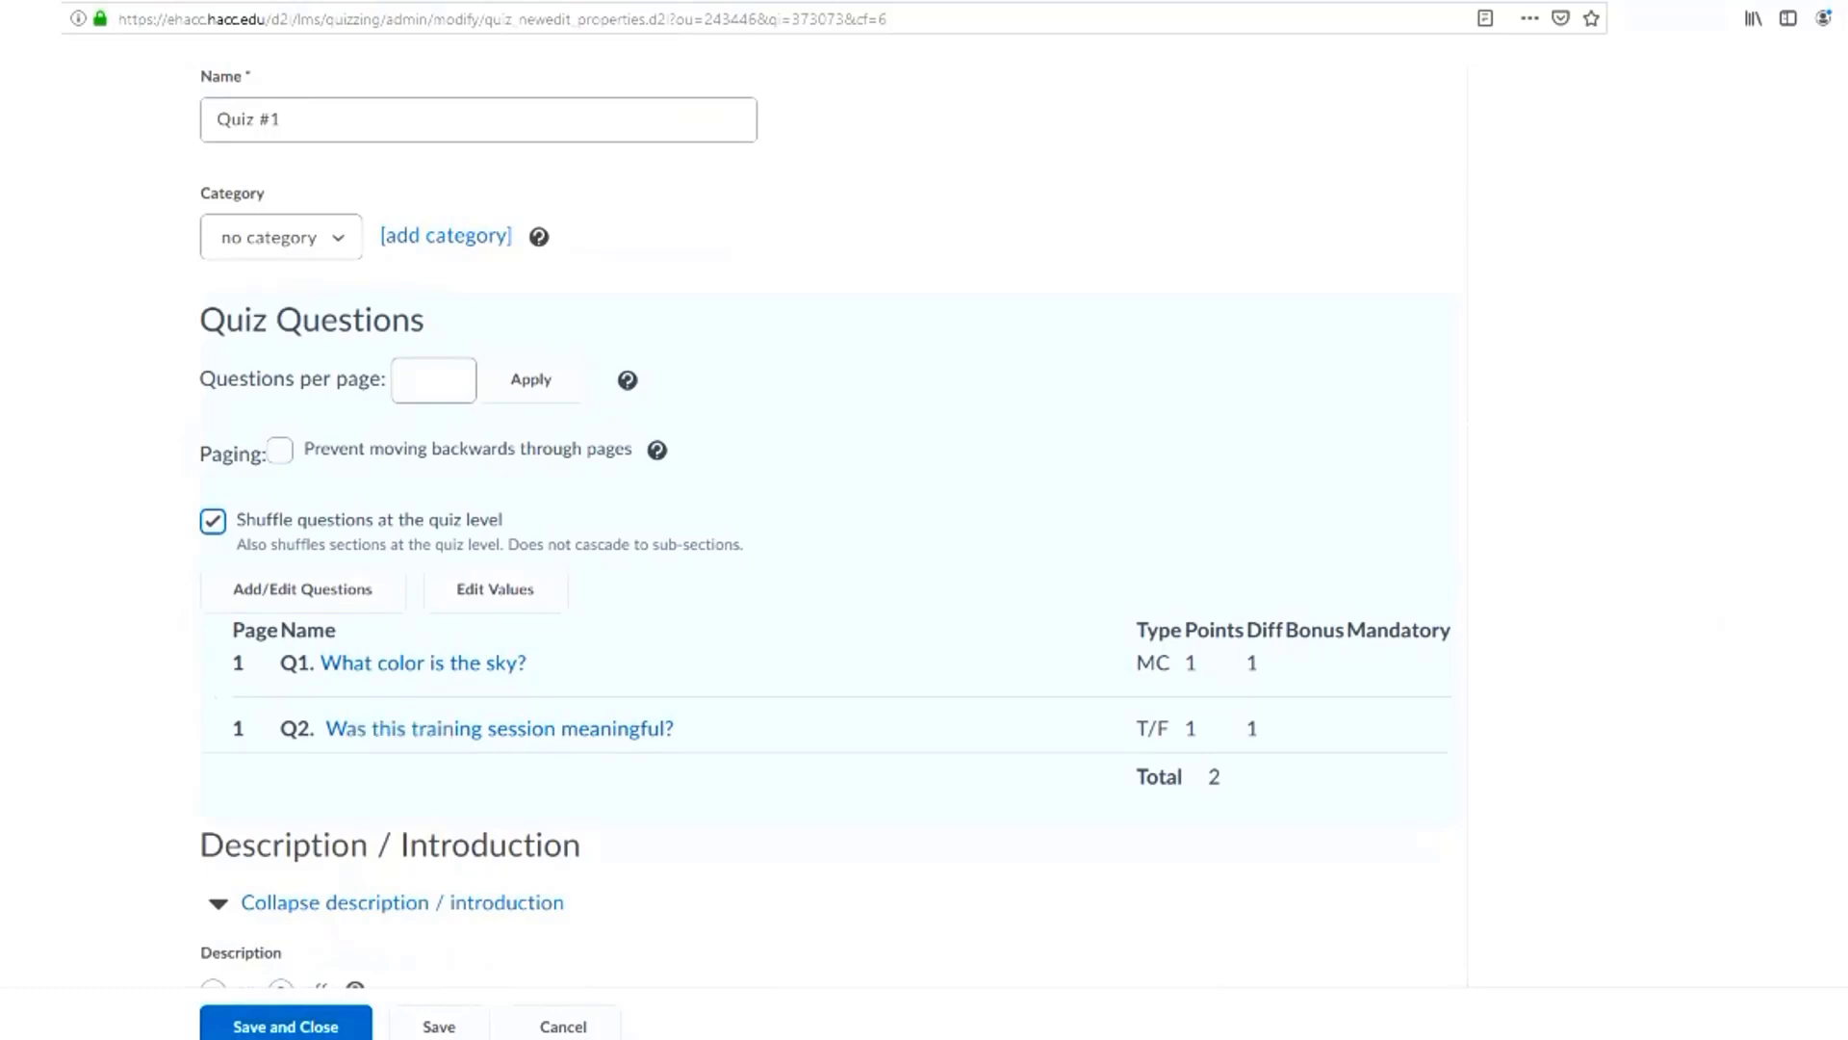
Review the description, introduction, advanced properties and notification email settings of Quiz #1, plus its date and release restrictions
scroll(828, 520, "down", 1)
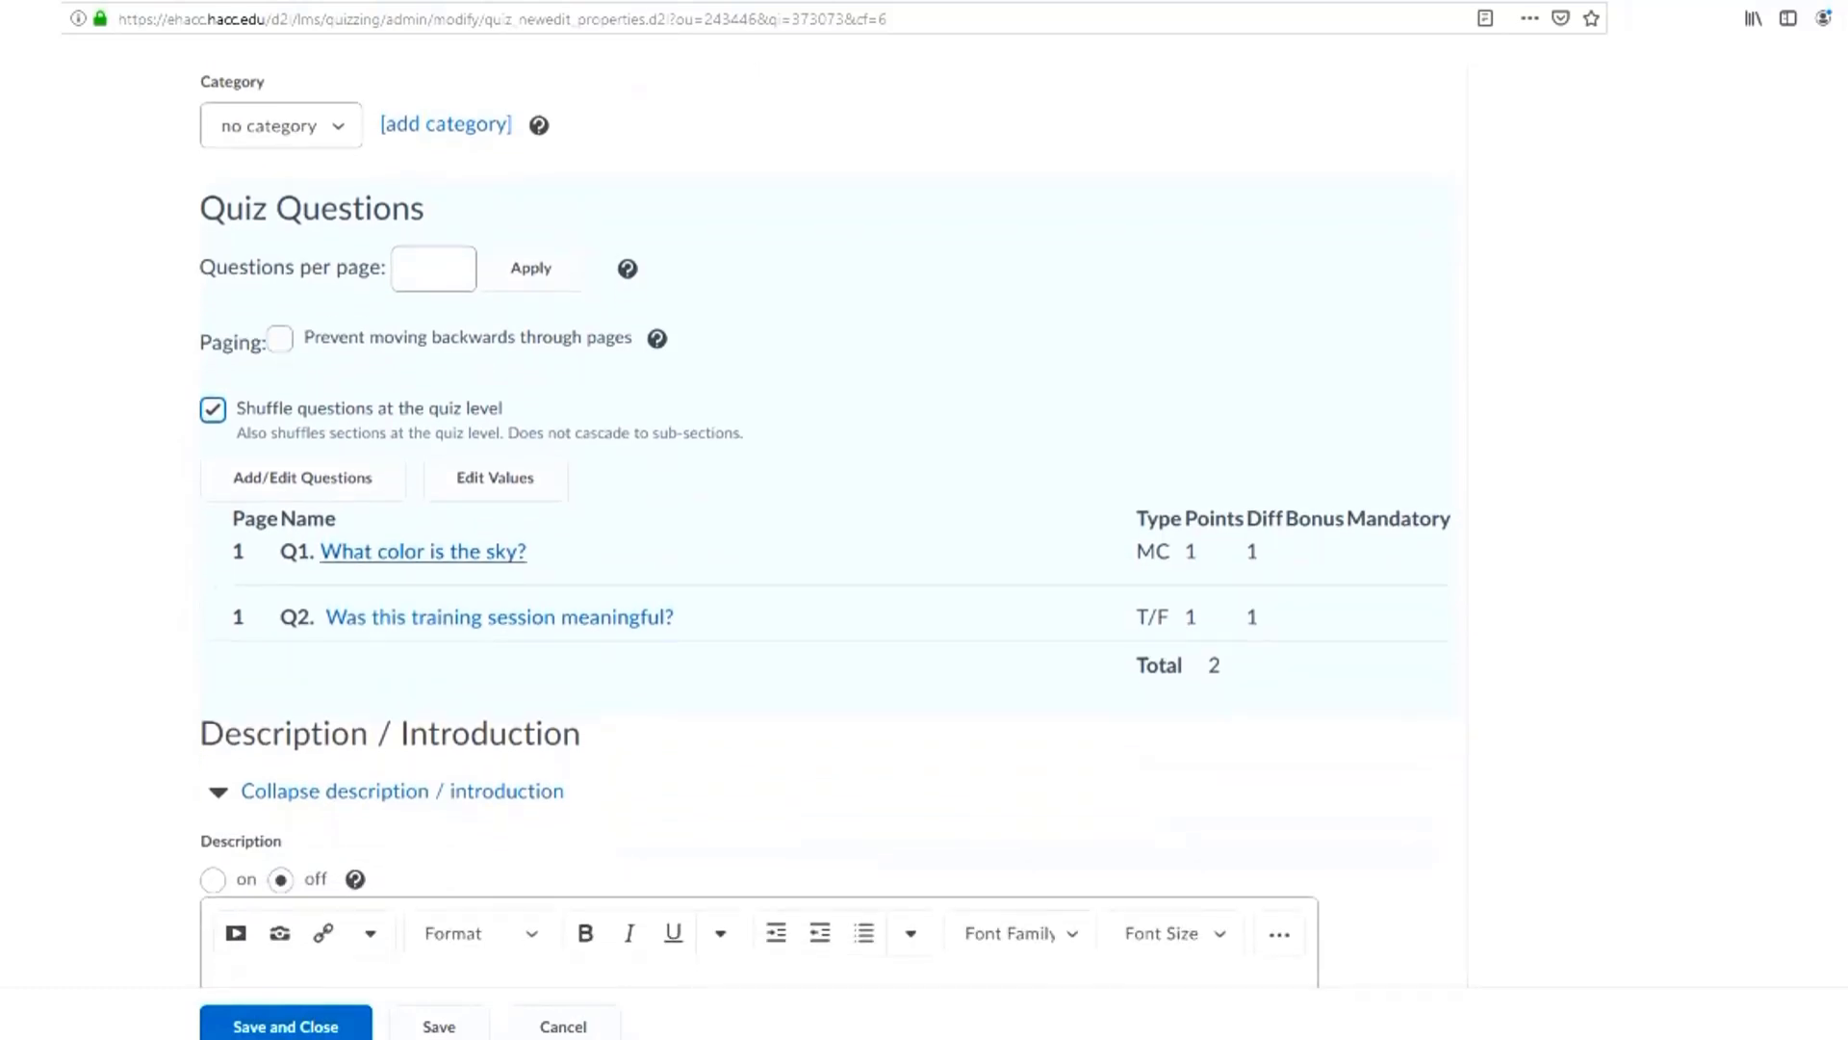
scroll(828, 520, "down", 2)
scroll(828, 520, "down", 3)
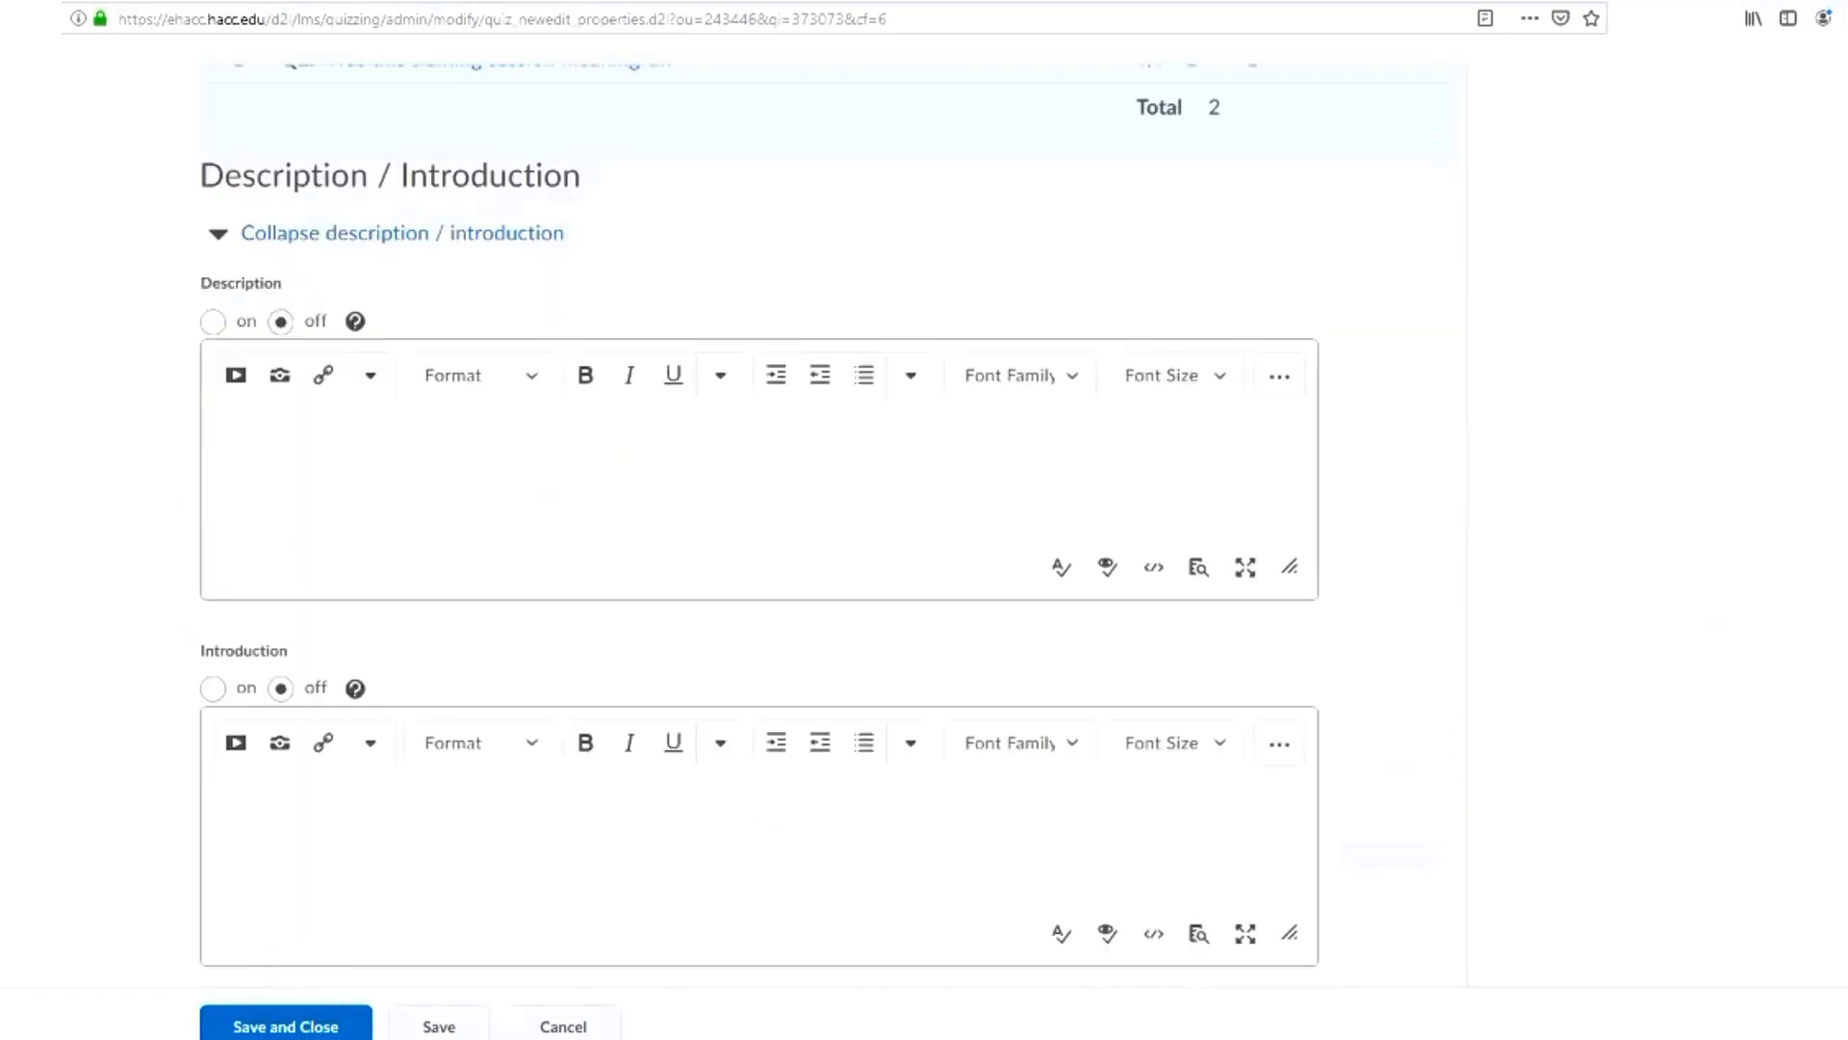
scroll(828, 519, "down", 3)
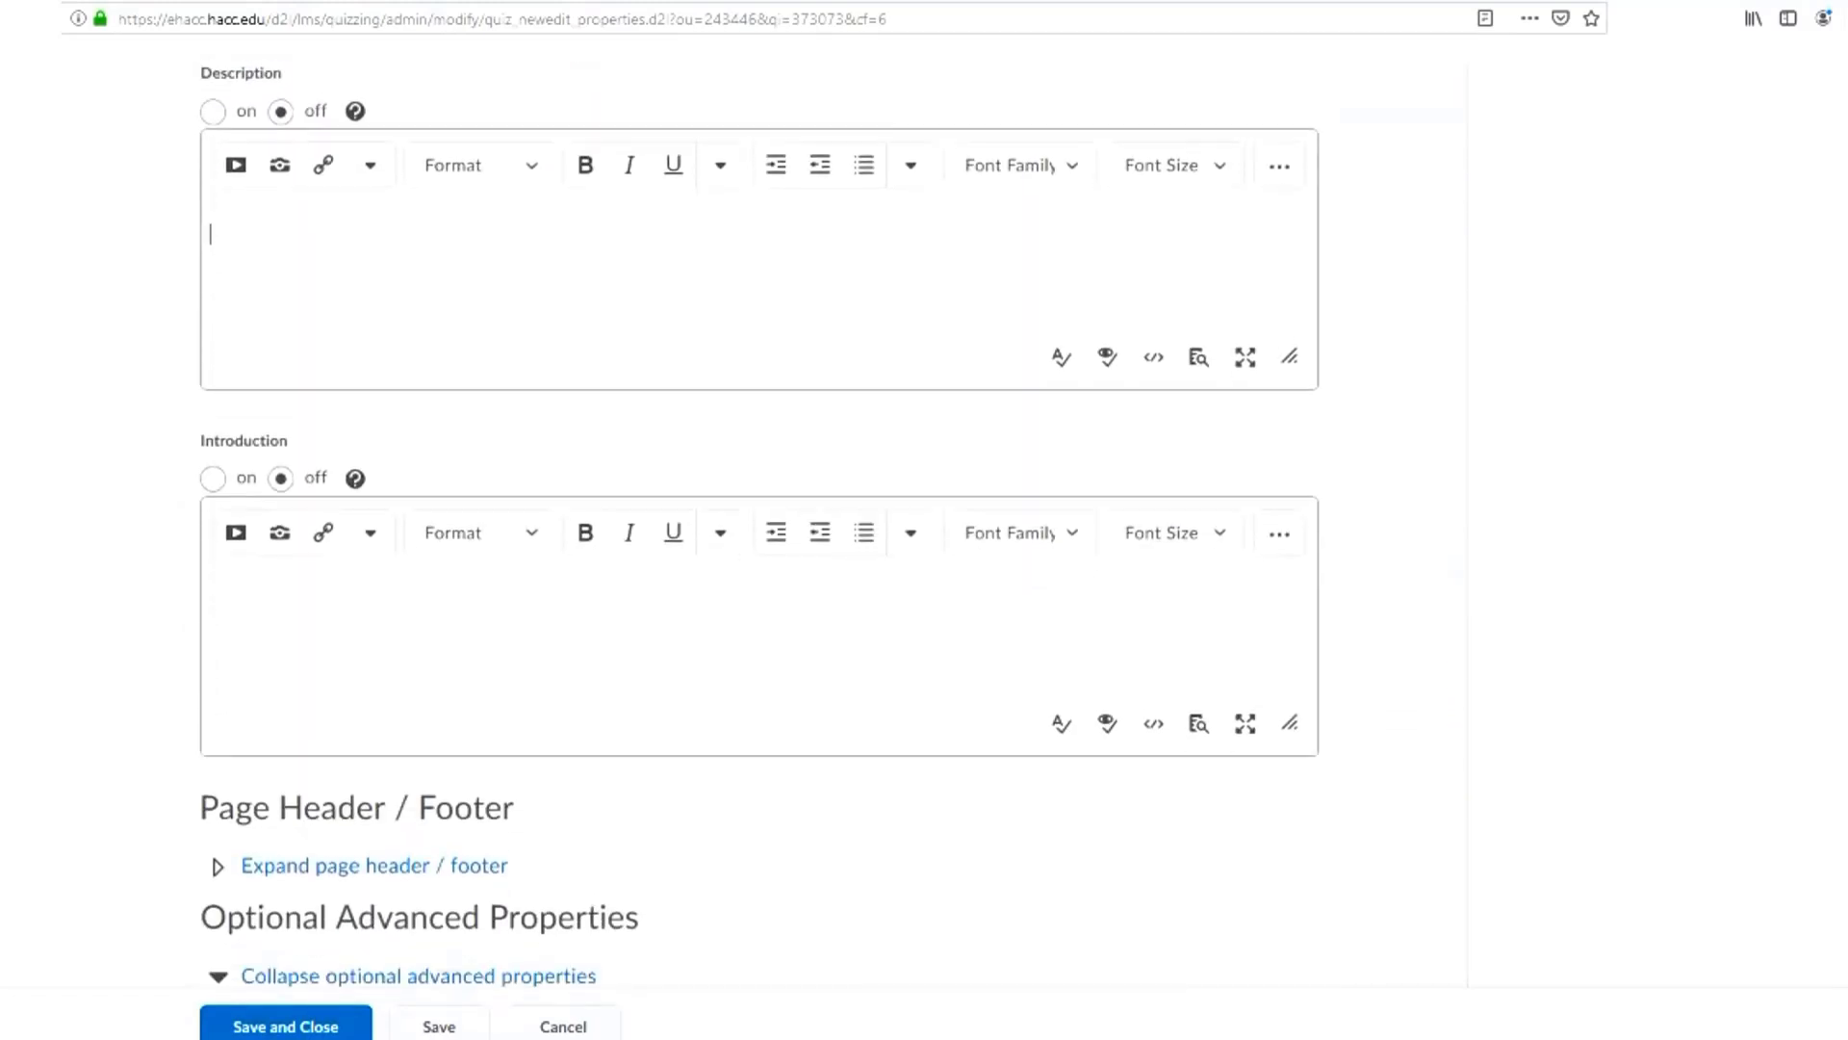
scroll(828, 520, "down", 2)
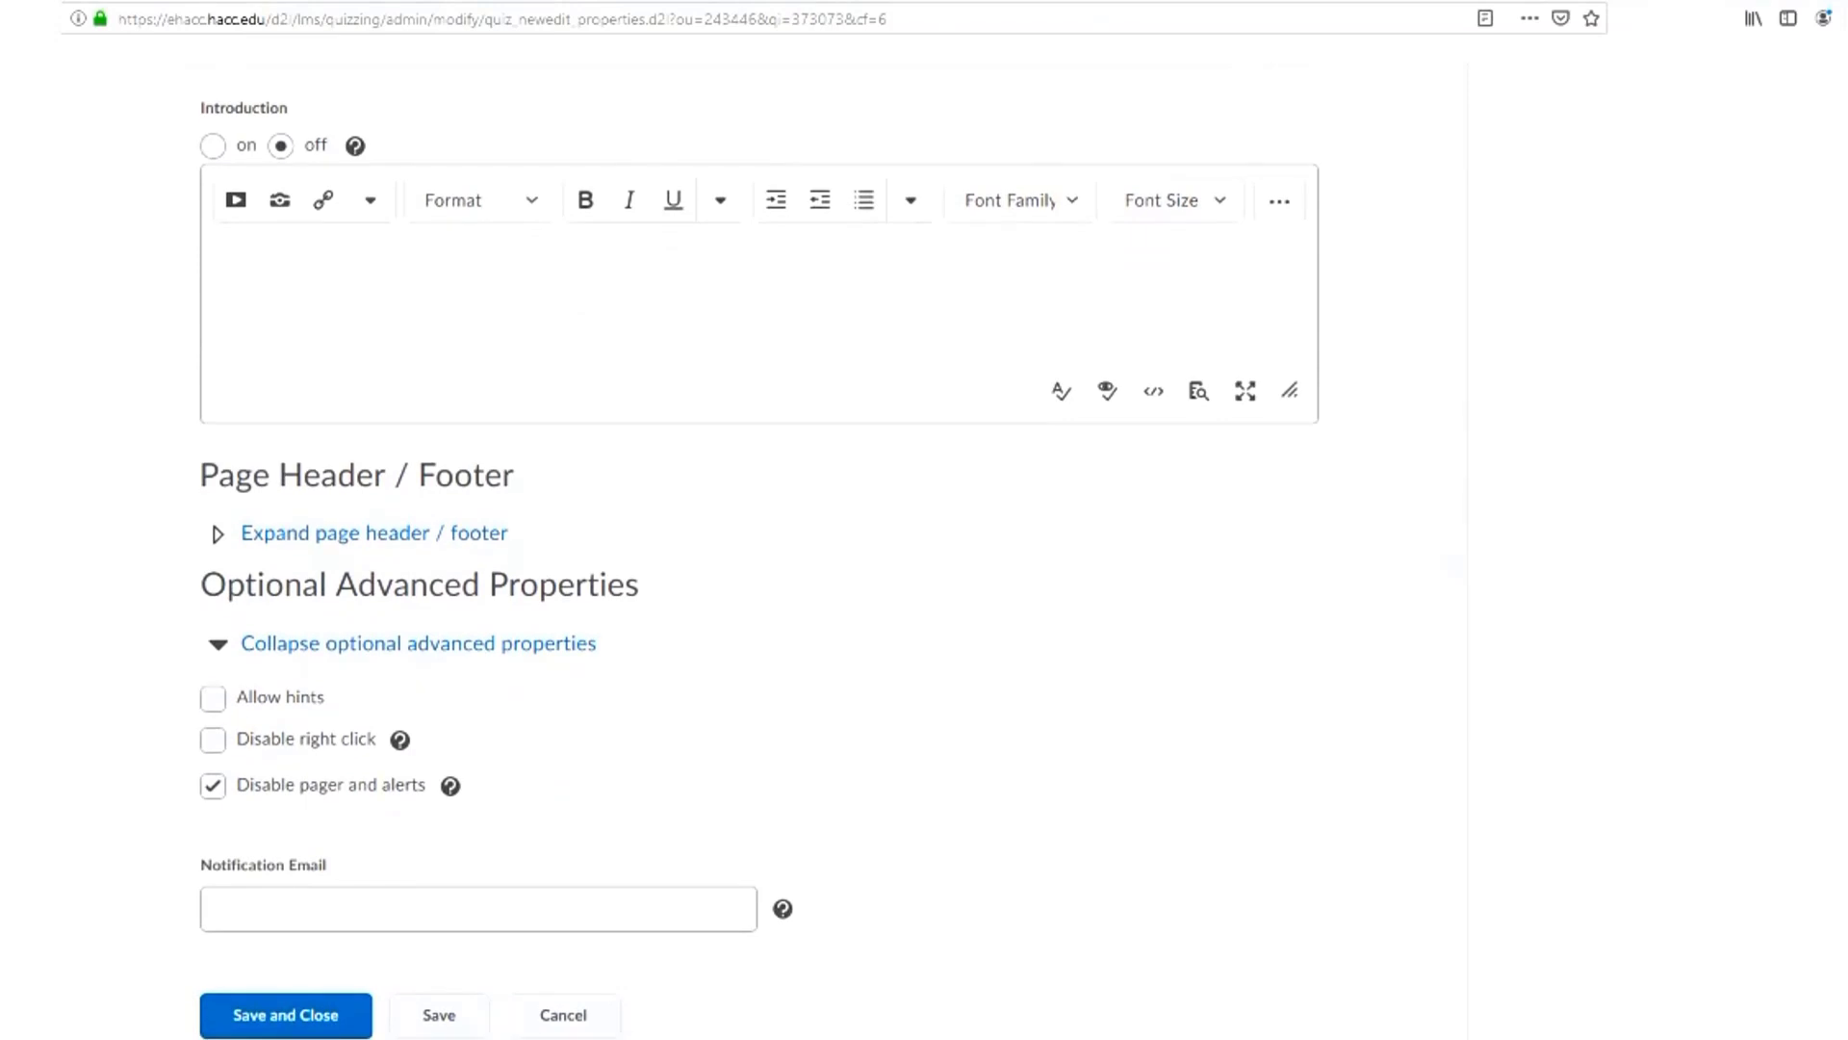
left_click(385, 909)
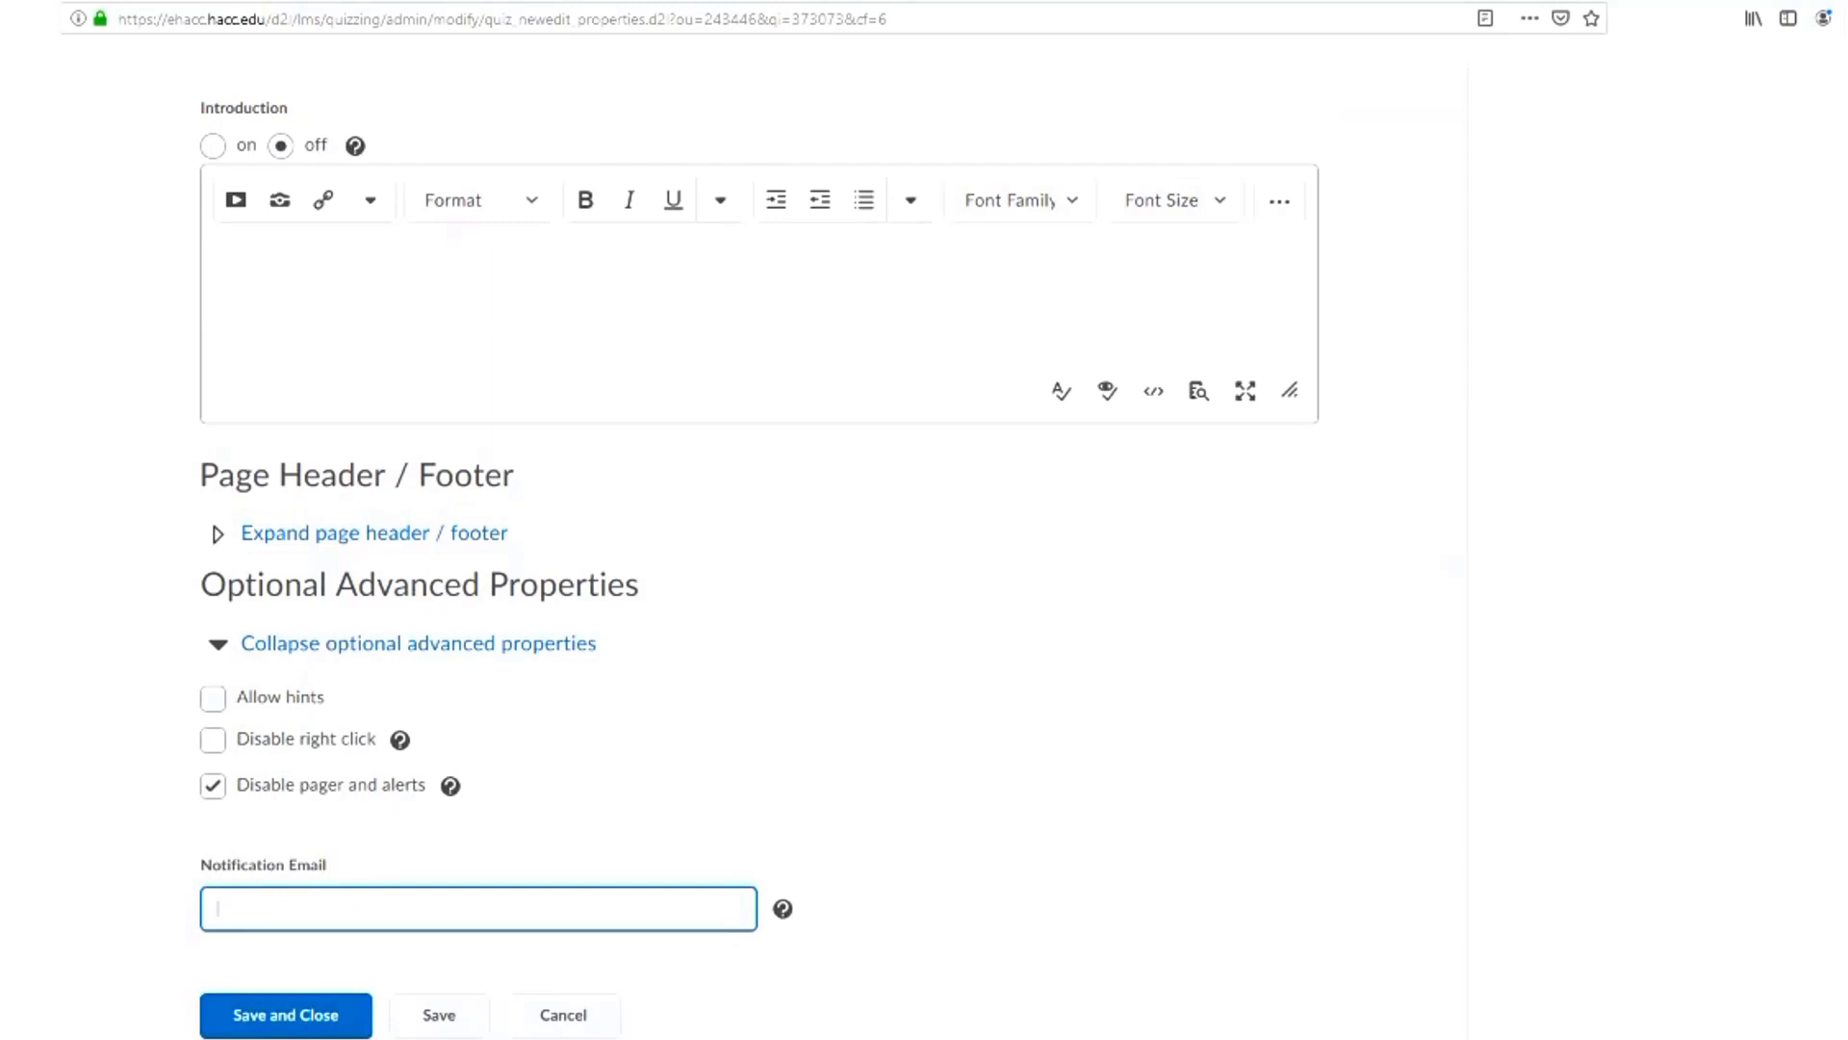
scroll(828, 520, "up", 15)
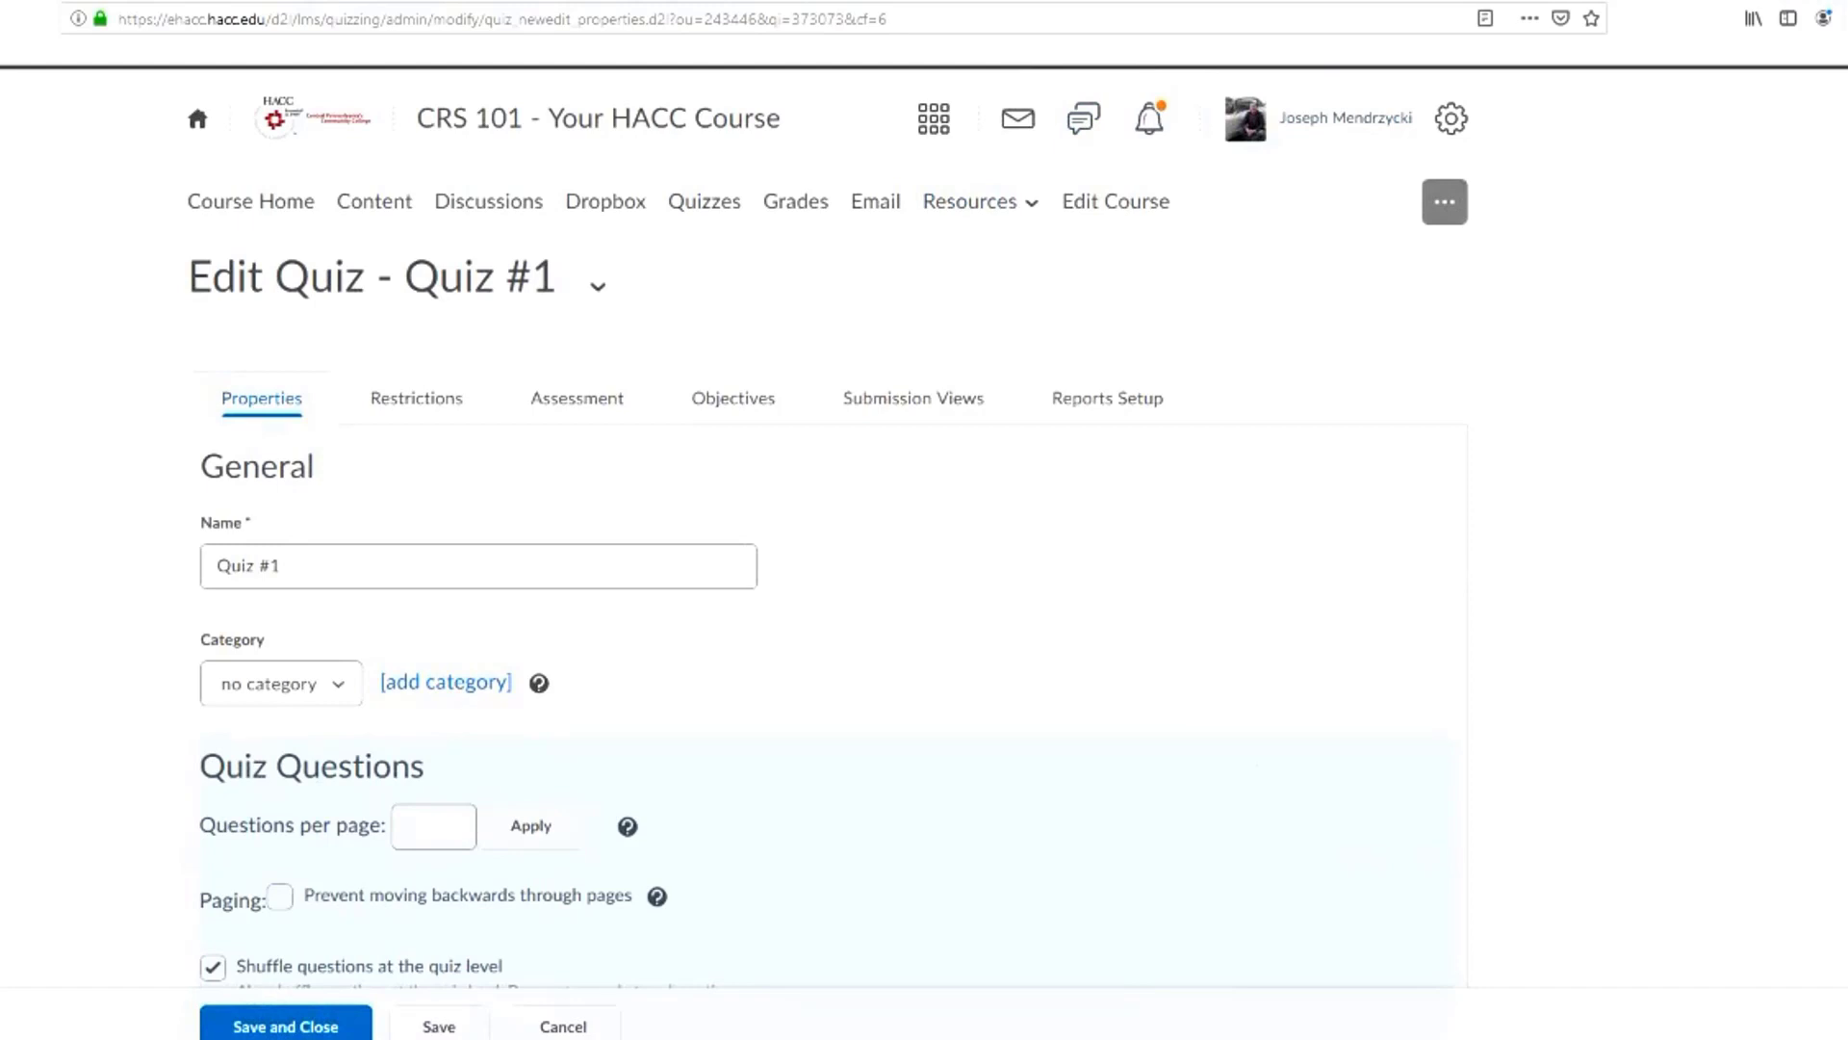
left_click(417, 399)
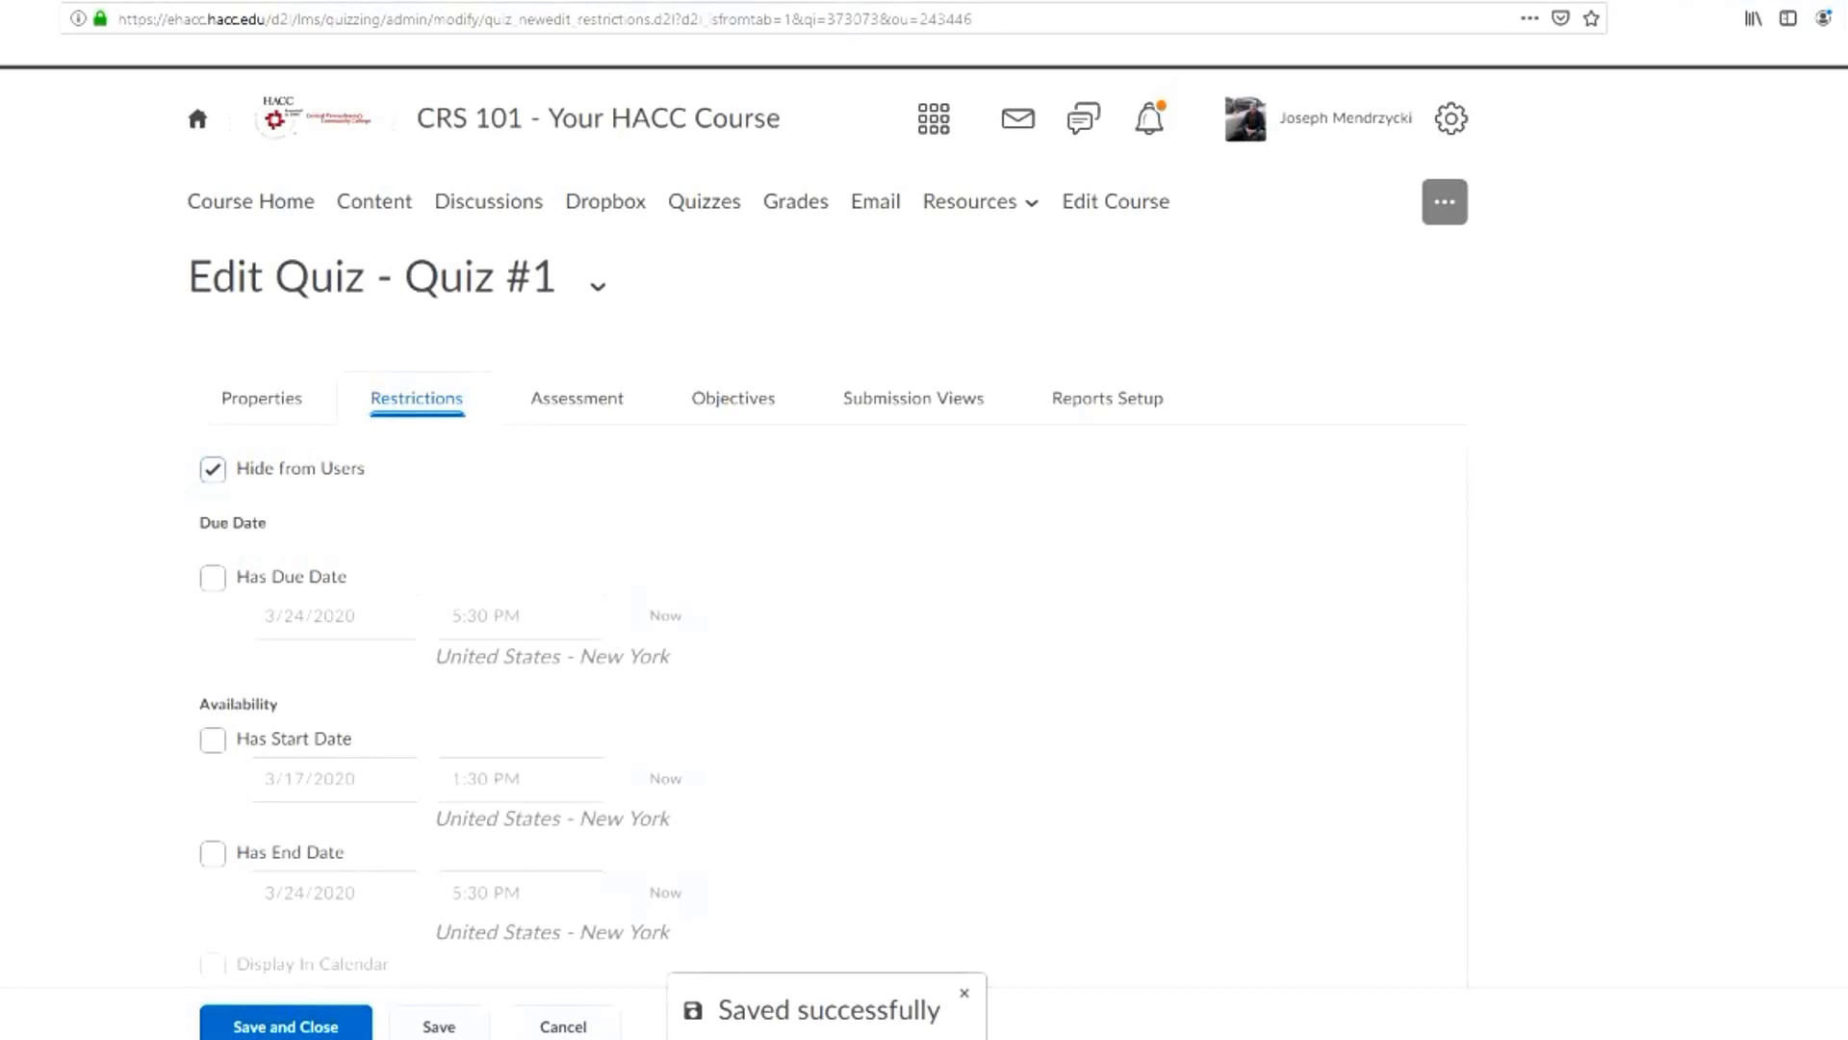
scroll(924, 520, "down", 3)
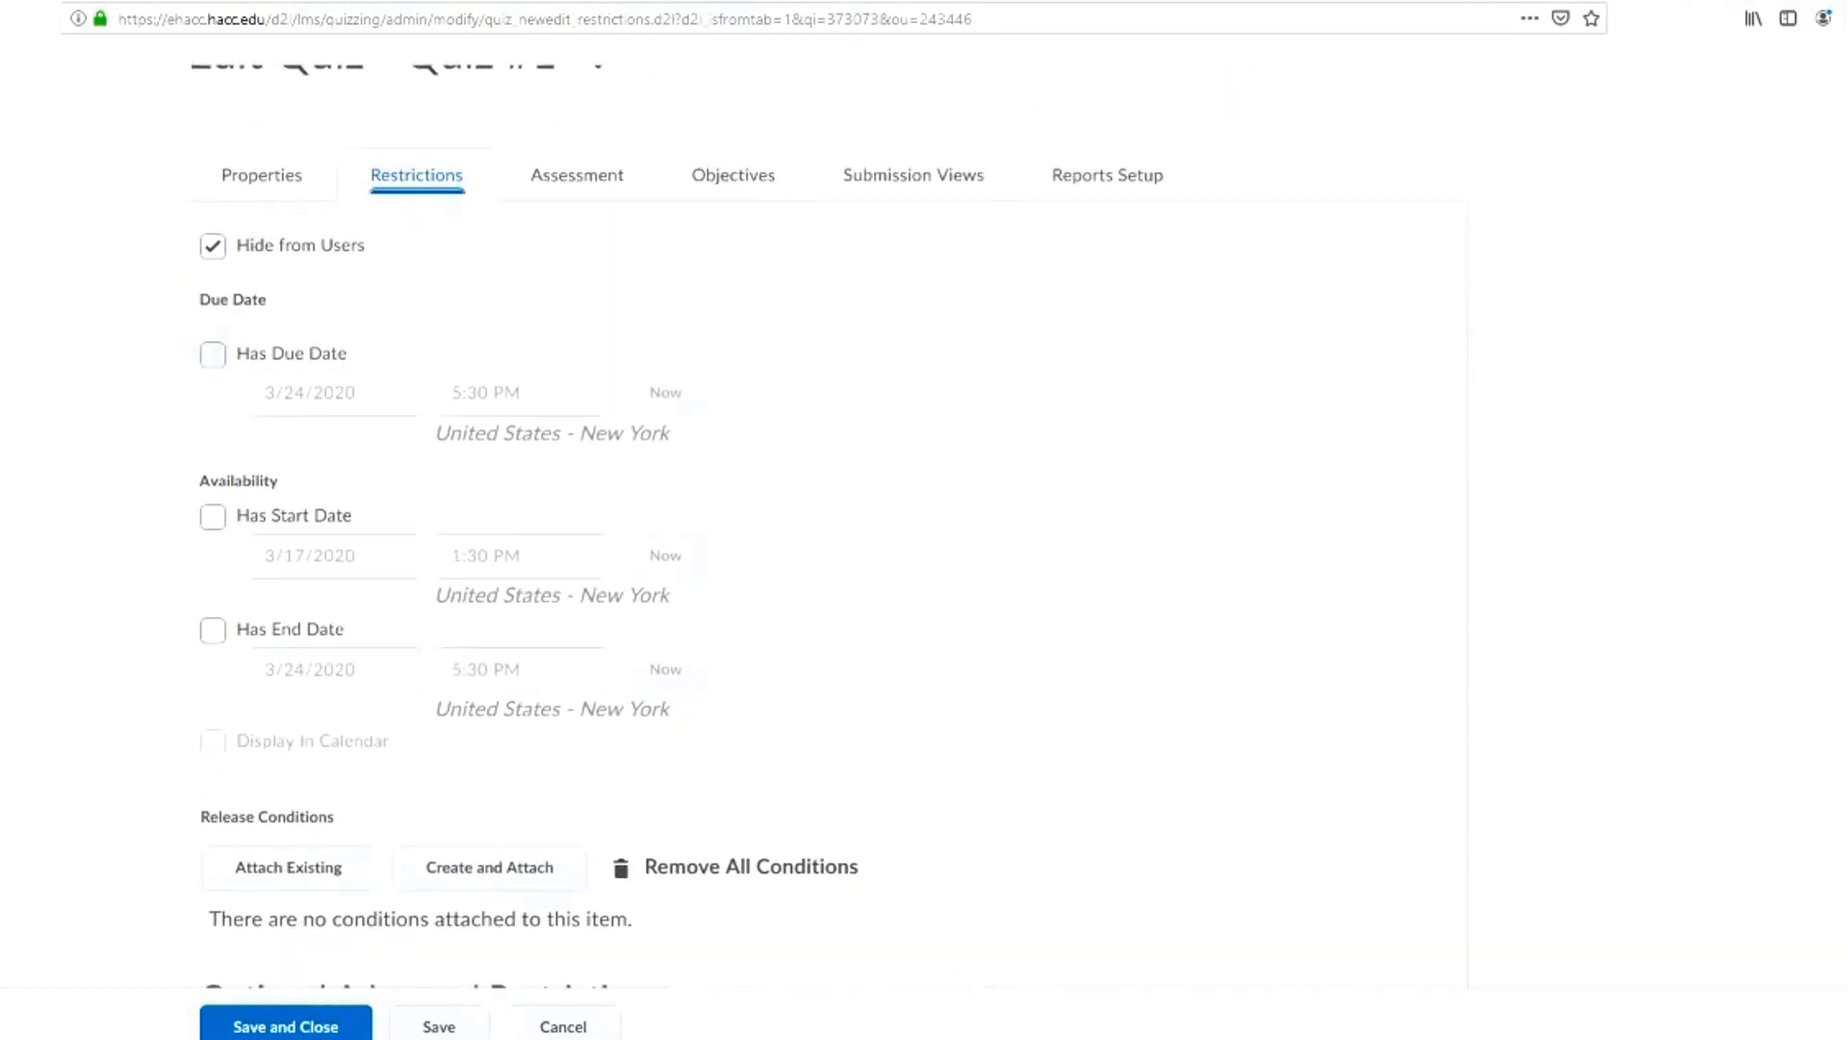
scroll(924, 519, "down", 2)
scroll(924, 520, "up", 5)
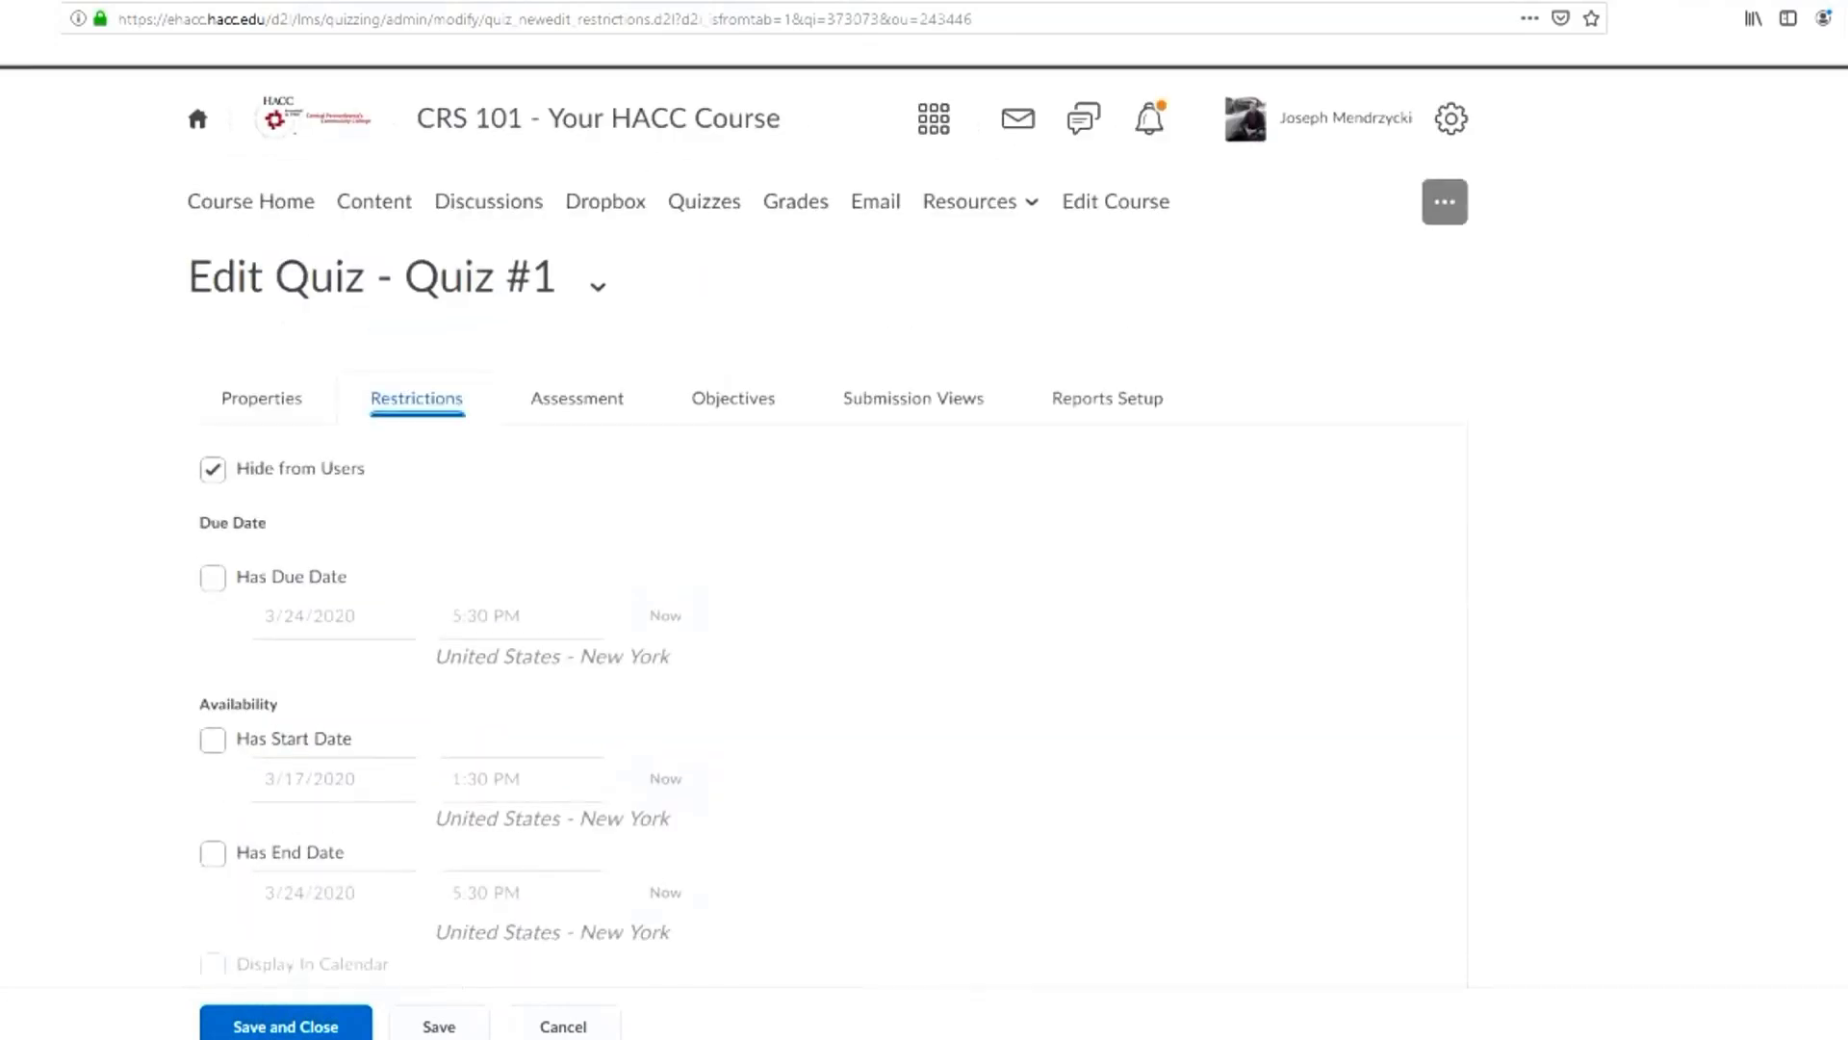
Allow Quiz #1 attempts to be set as graded immediately upon completion and look through the available grade items, keeping None
left_click(577, 398)
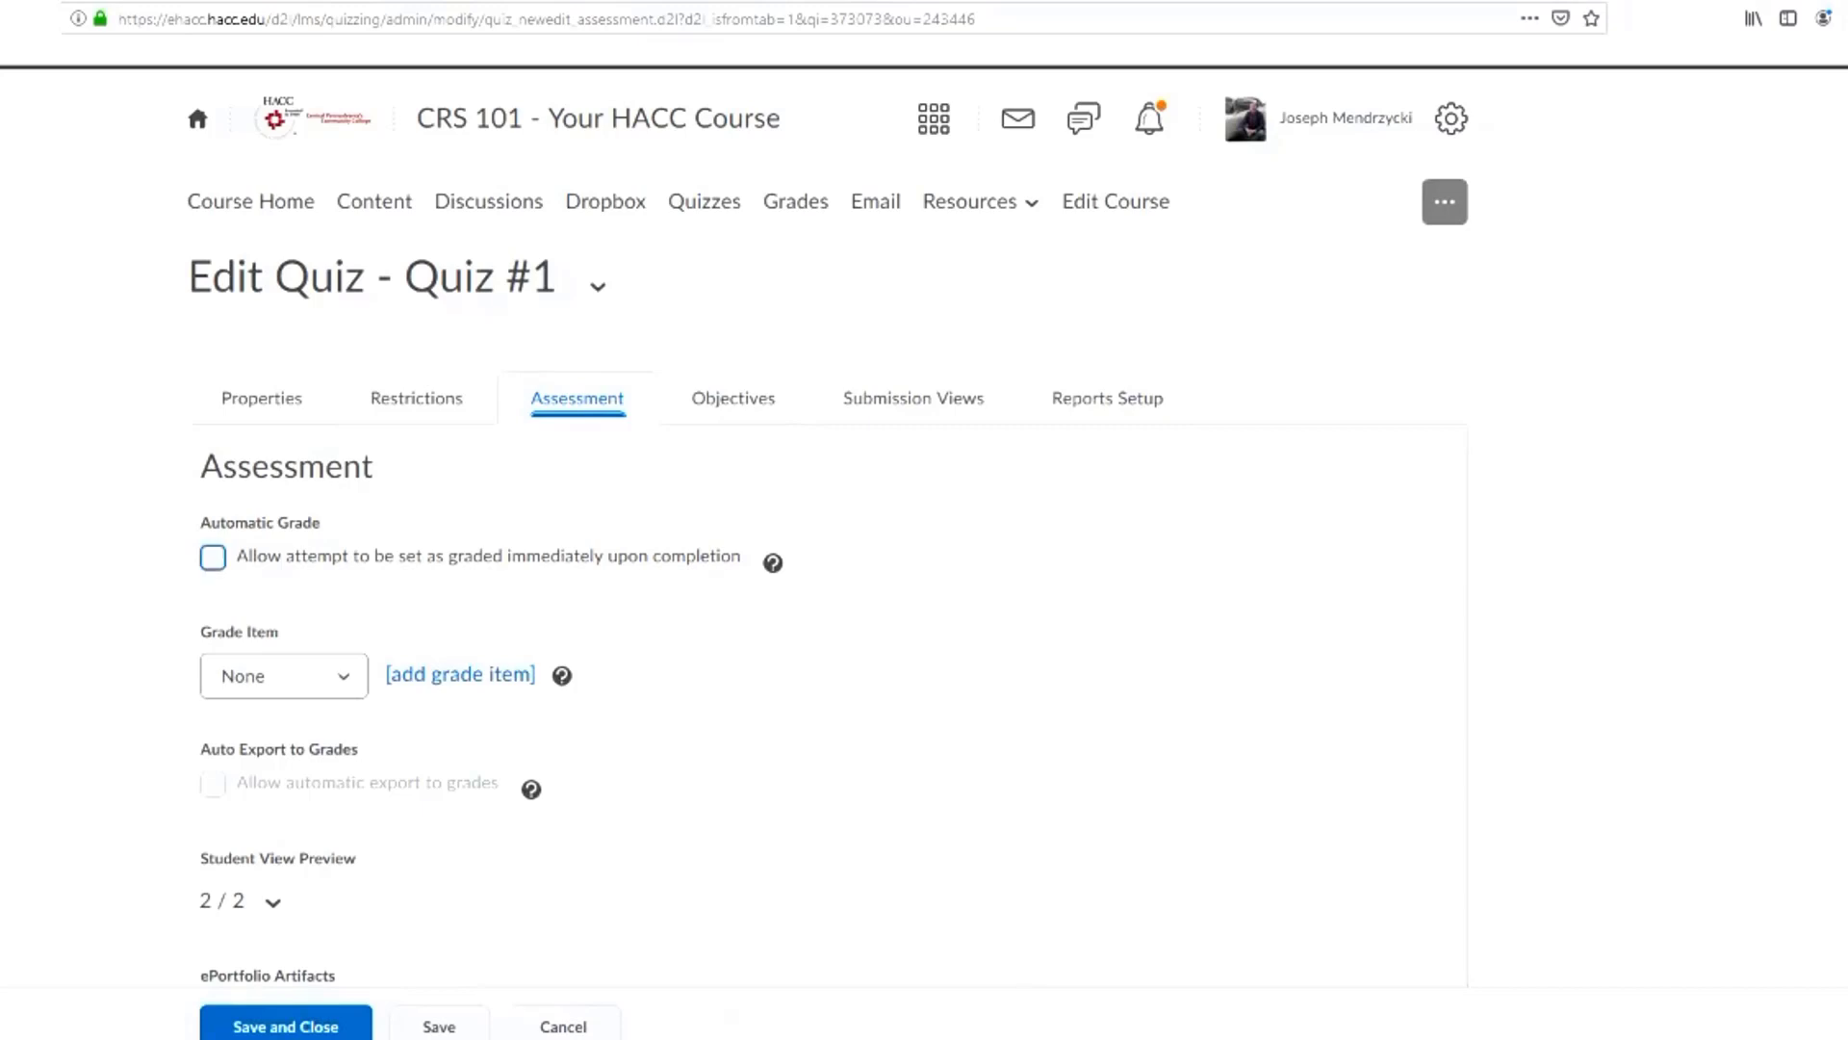
left_click(213, 557)
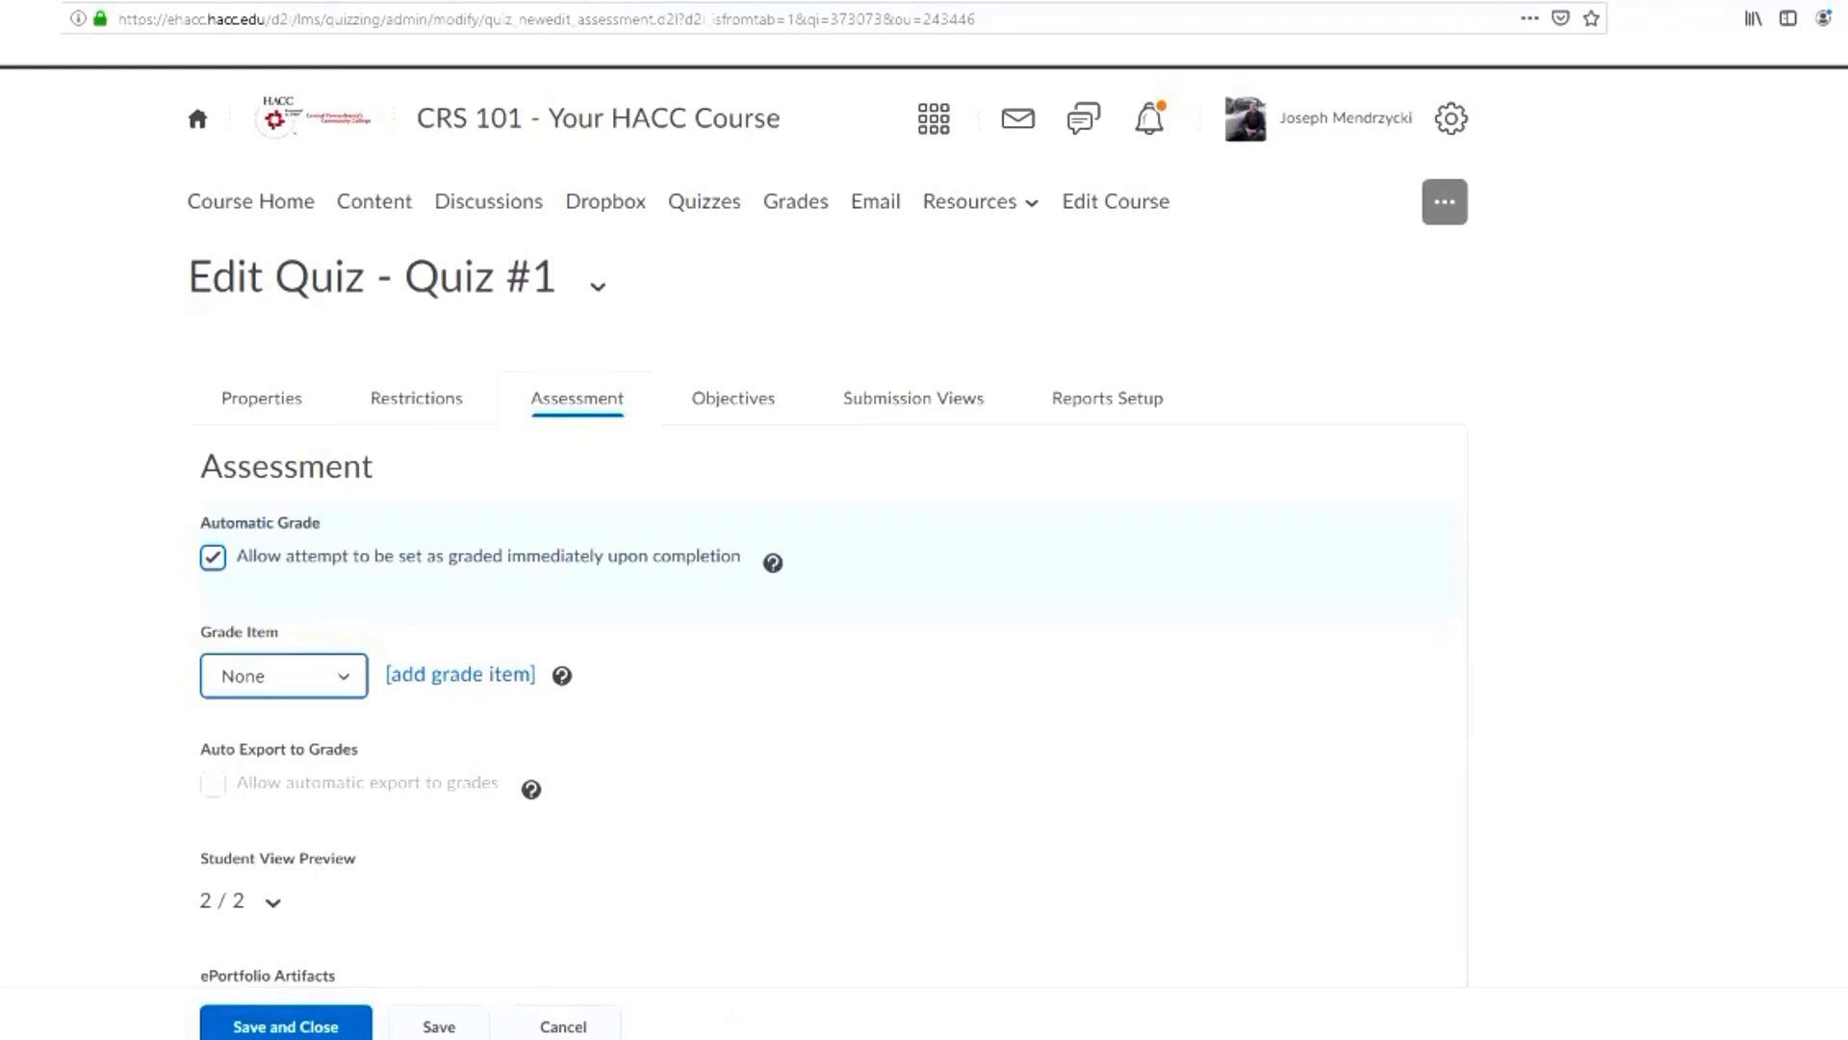
key("Tab")
key("shift+Tab")
key("alt+Down")
key("Down")
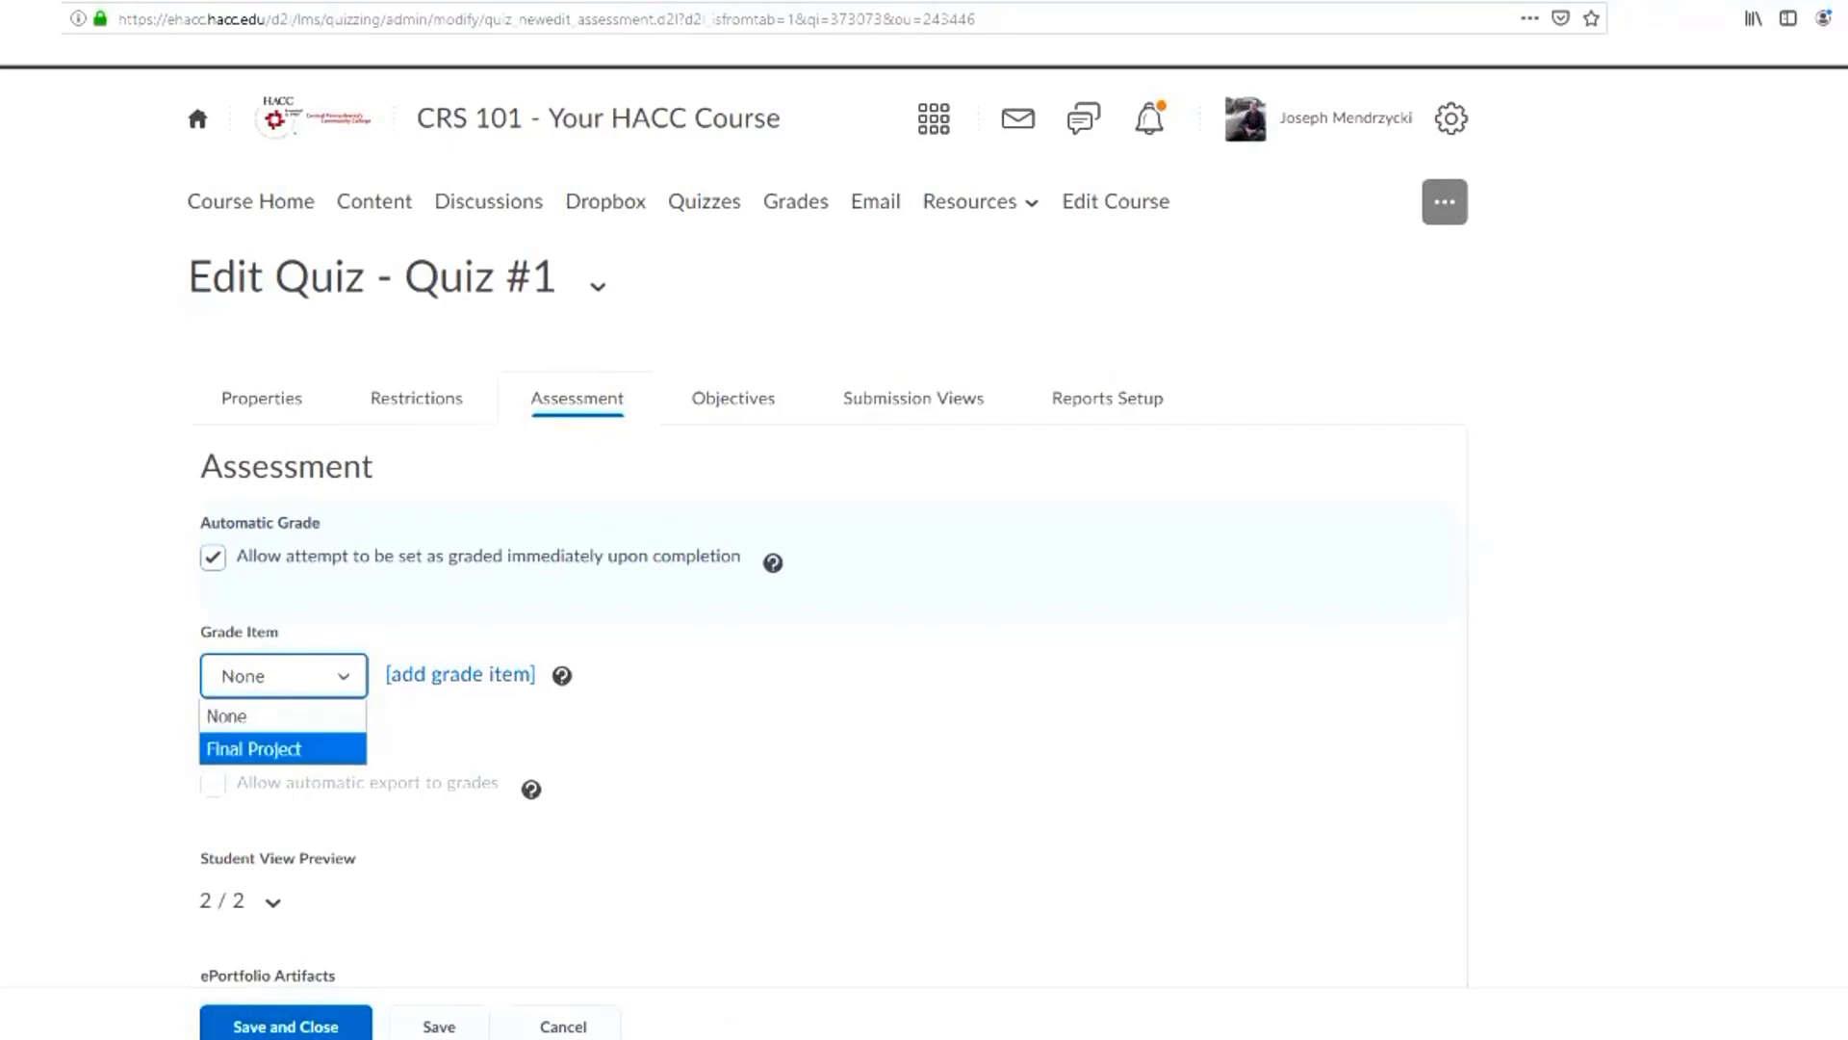
key("Up")
key("Tab")
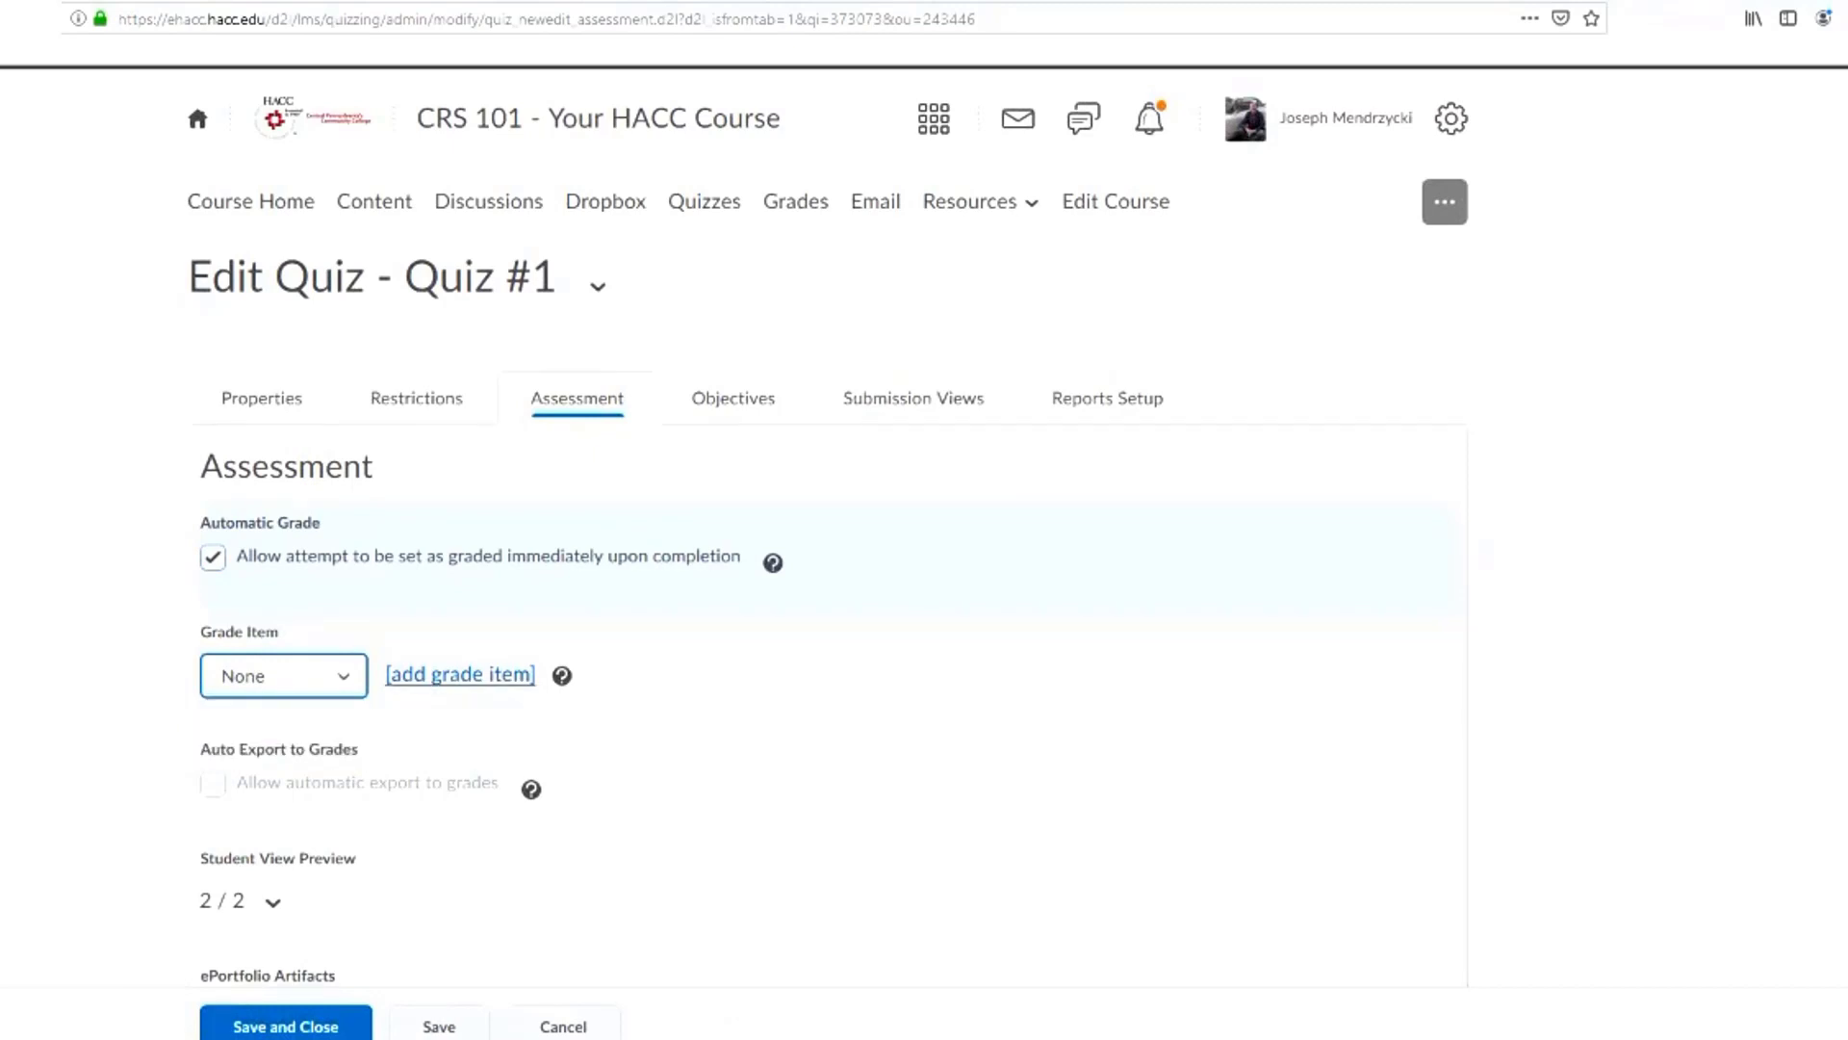
Start a new grade item for the quiz with the name "Quiz #1" and the short name "Q1"
key("Tab")
key("Return")
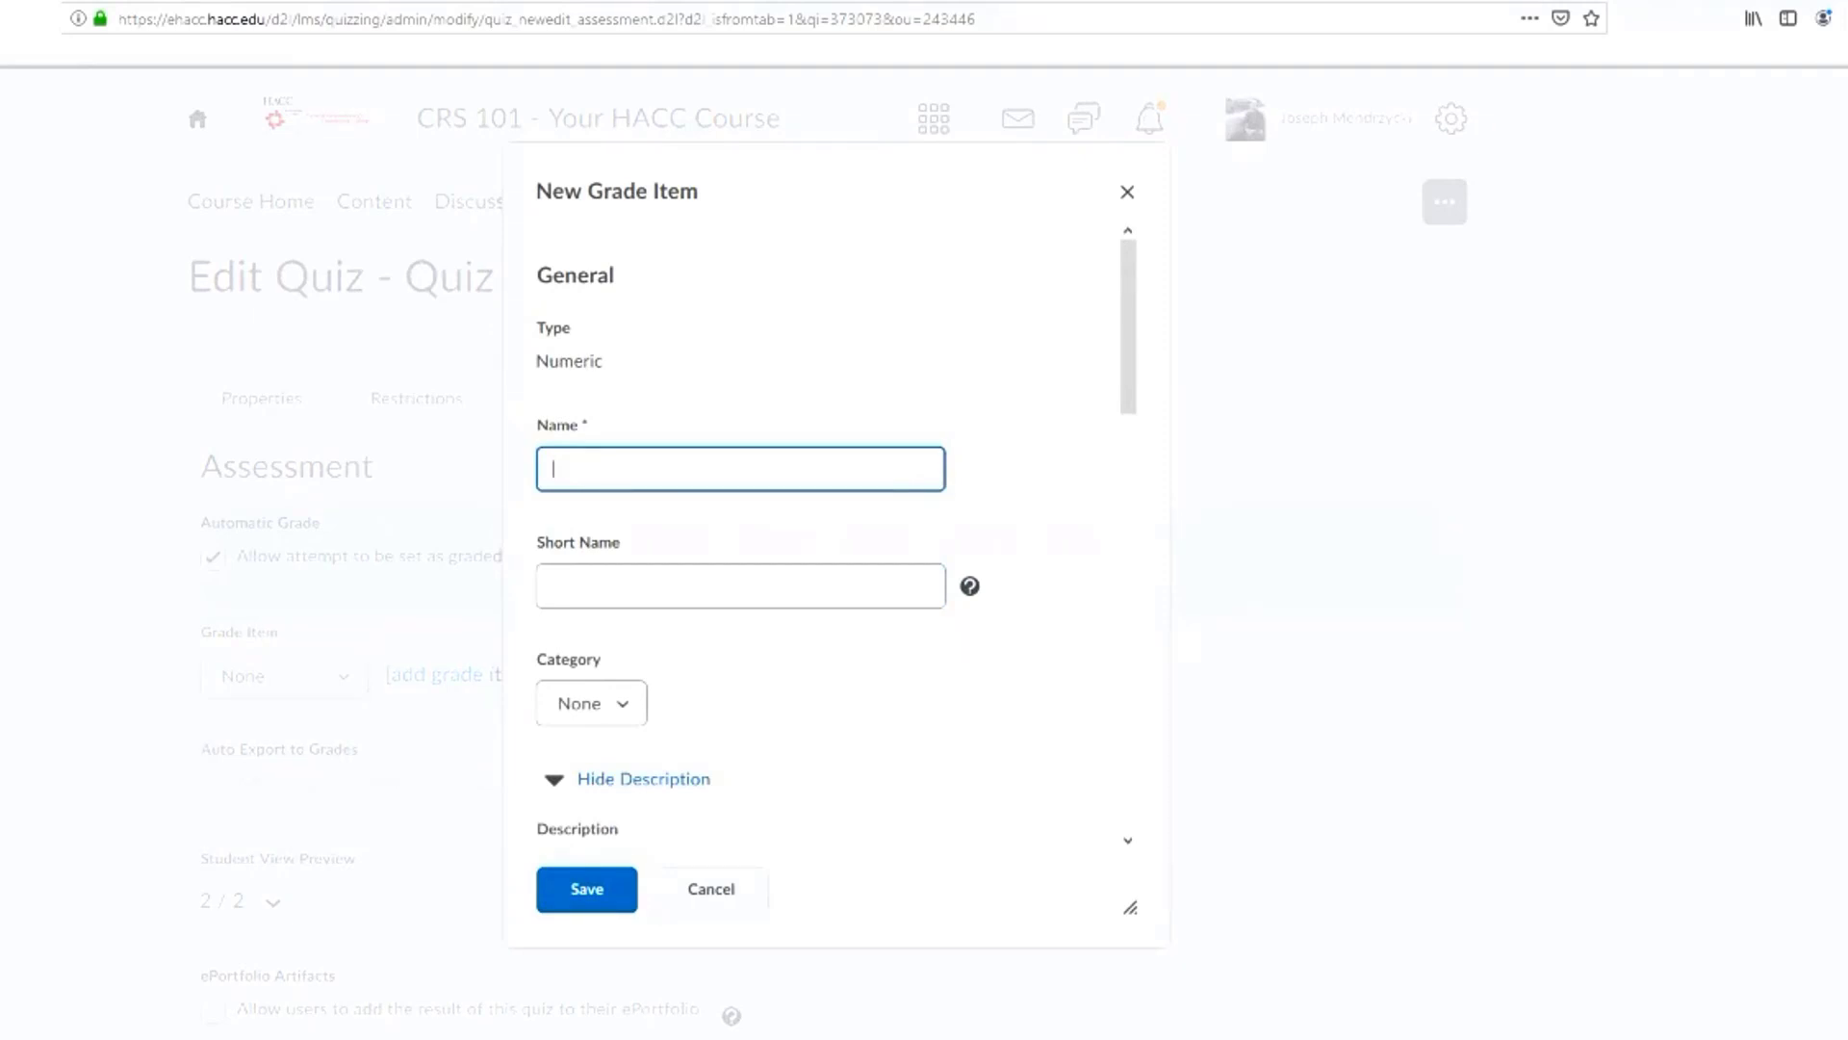
type("Quiz#1")
key("Left")
key("Left")
key("Right")
key("Right")
left_click(740, 586)
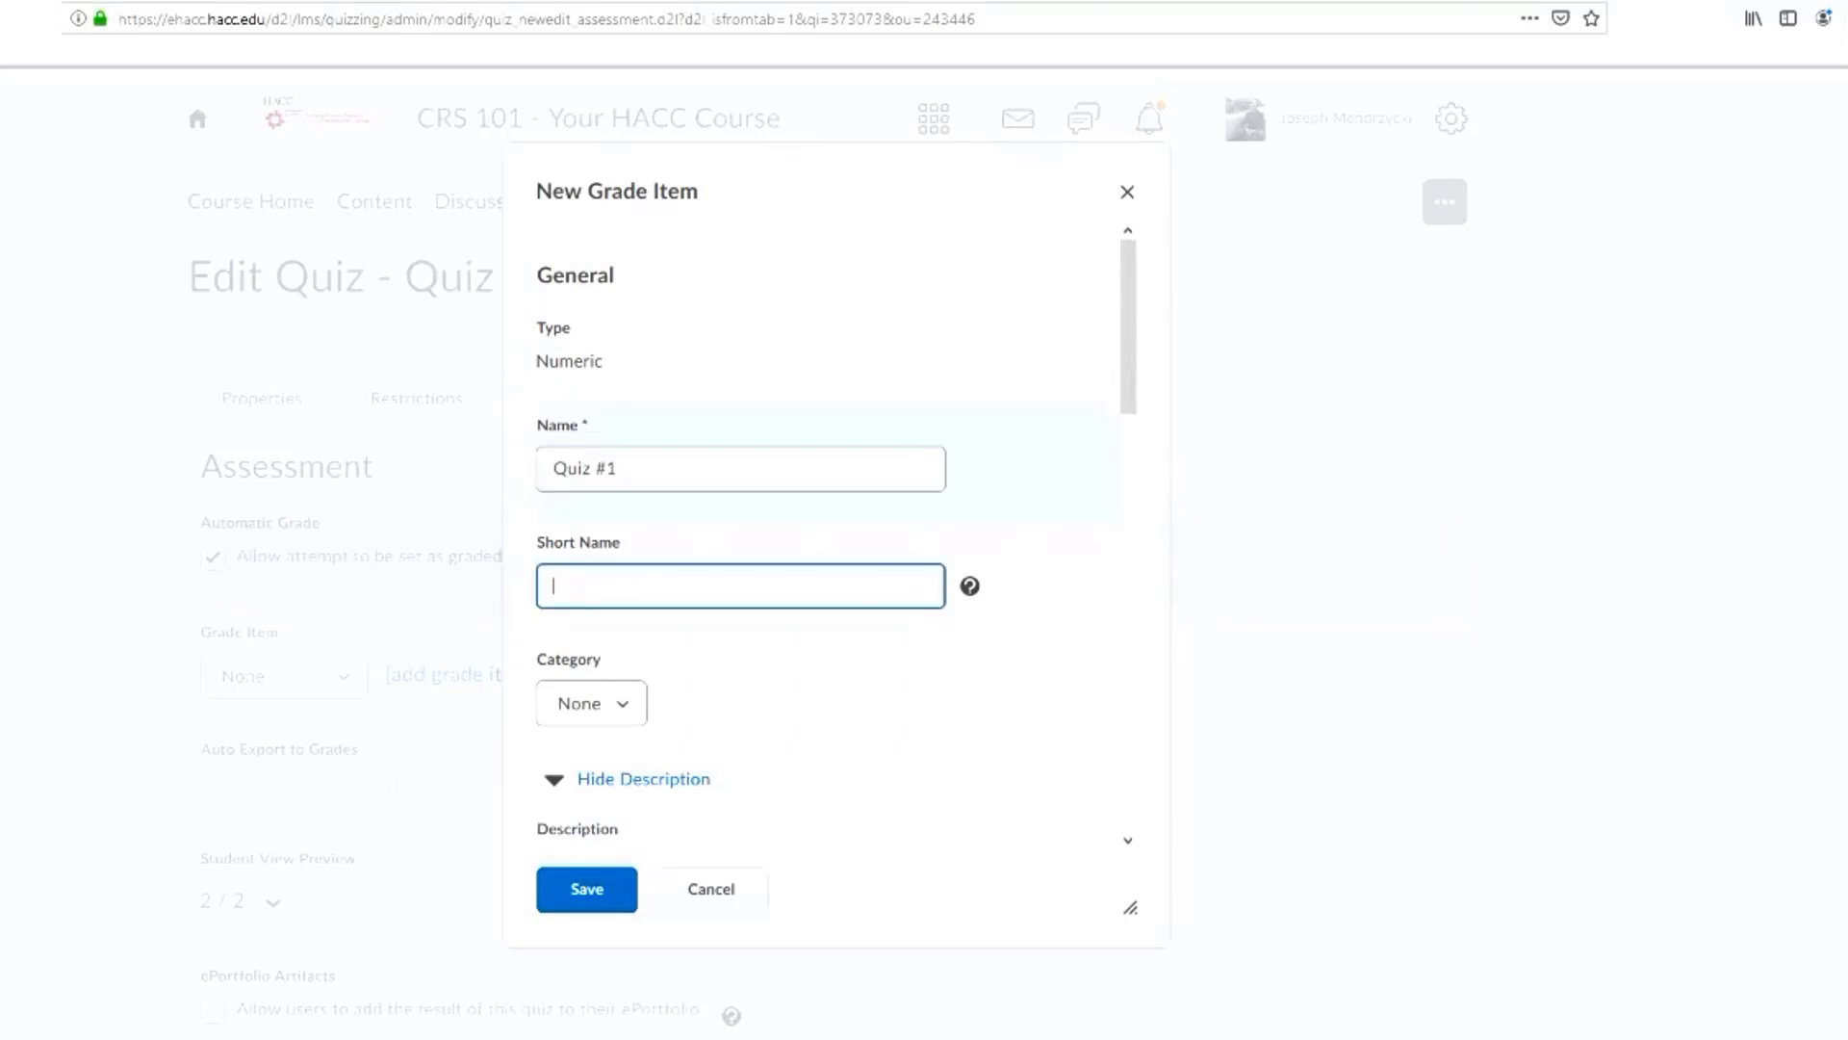
type("Q1")
Set the new grade item's maximum points to 2 and save the grade item
scroll(828, 539, "down", 3)
scroll(828, 539, "down", 5)
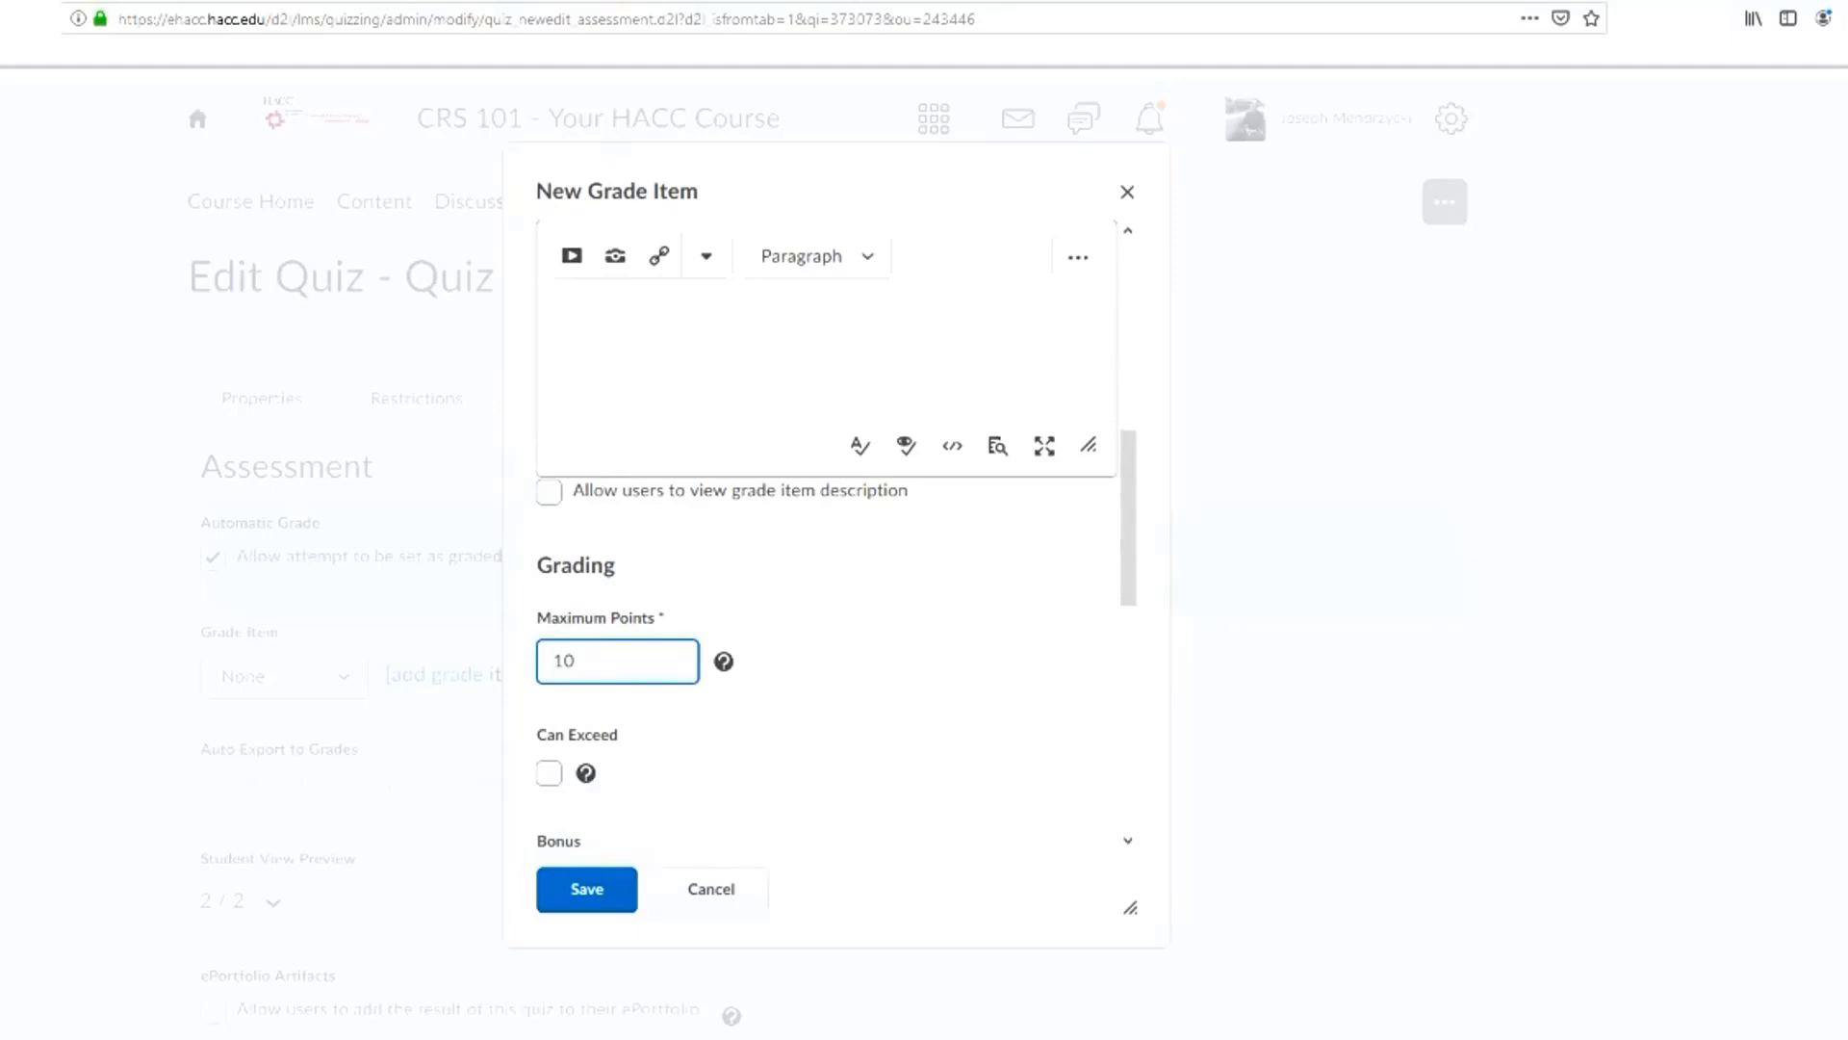
key("ctrl+a")
type("2")
scroll(674, 674, "down", 1)
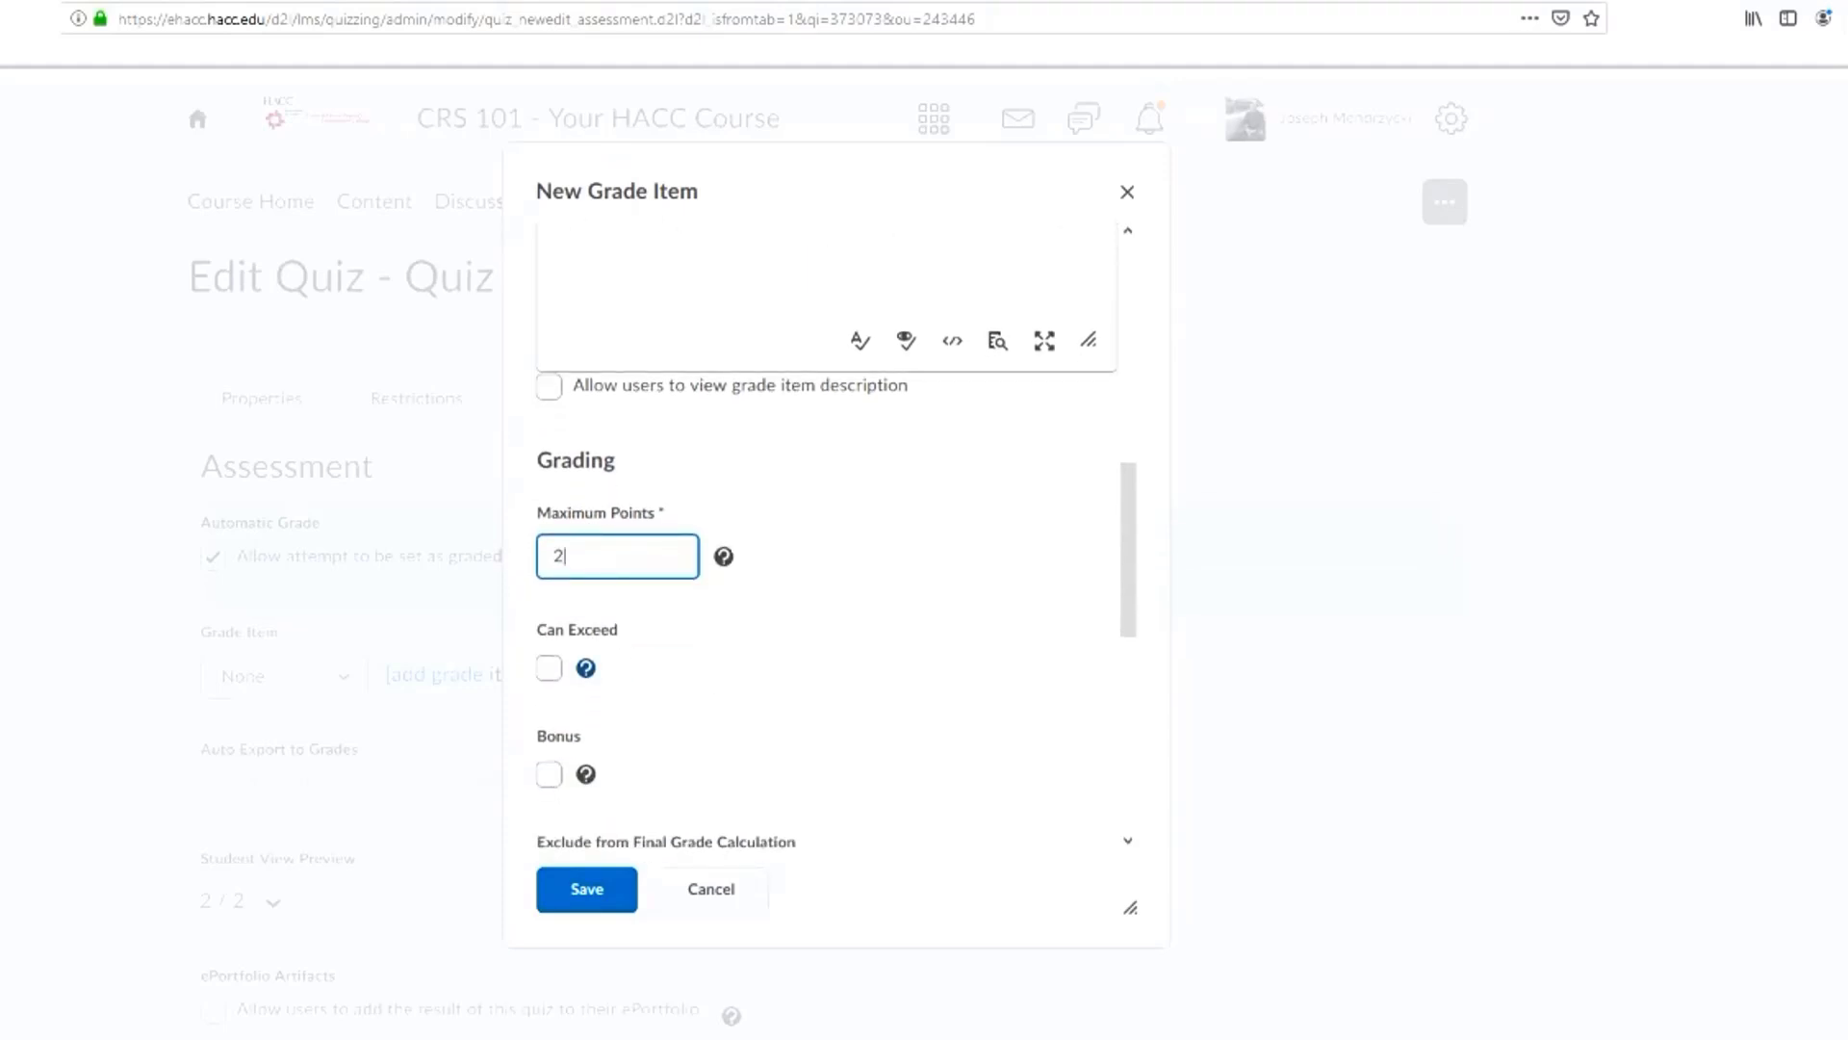
key("Tab")
key("Tab")
key("Tab")
key("Tab")
key("Tab")
key("Tab")
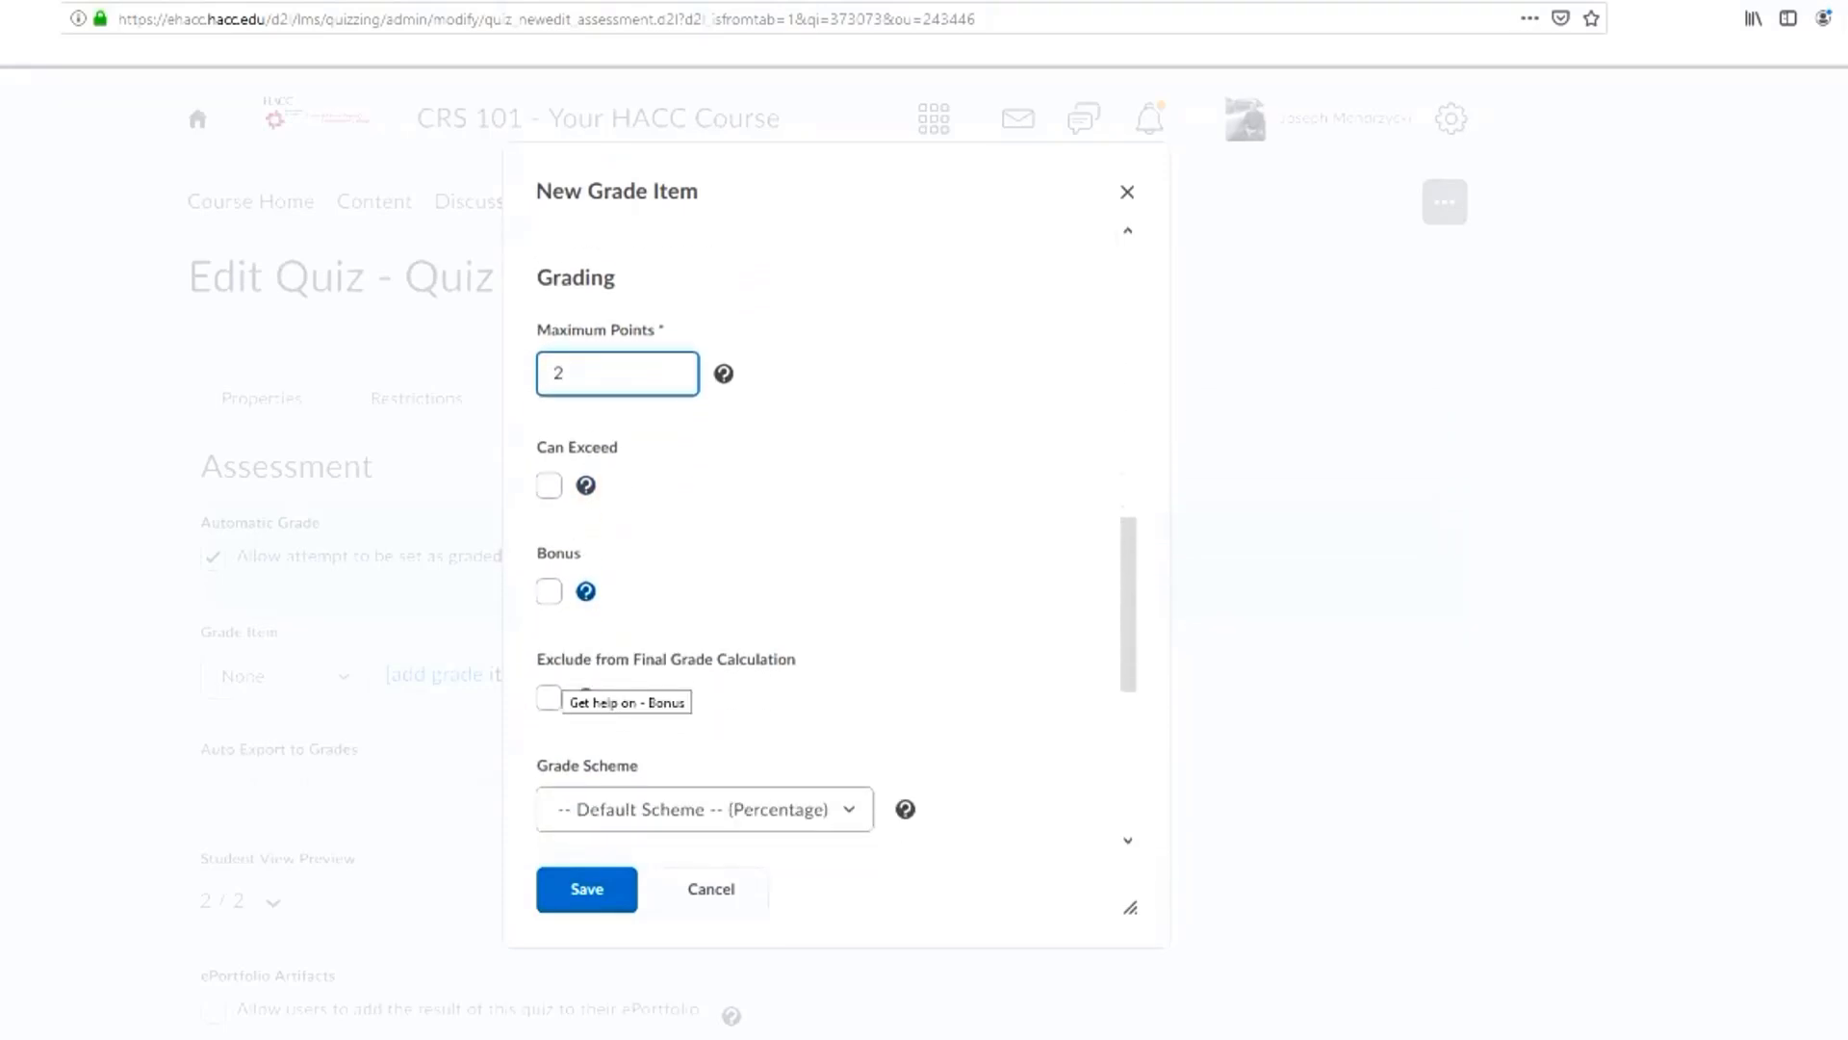
scroll(585, 664, "down", 2)
scroll(577, 568, "down", 3)
left_click(586, 888)
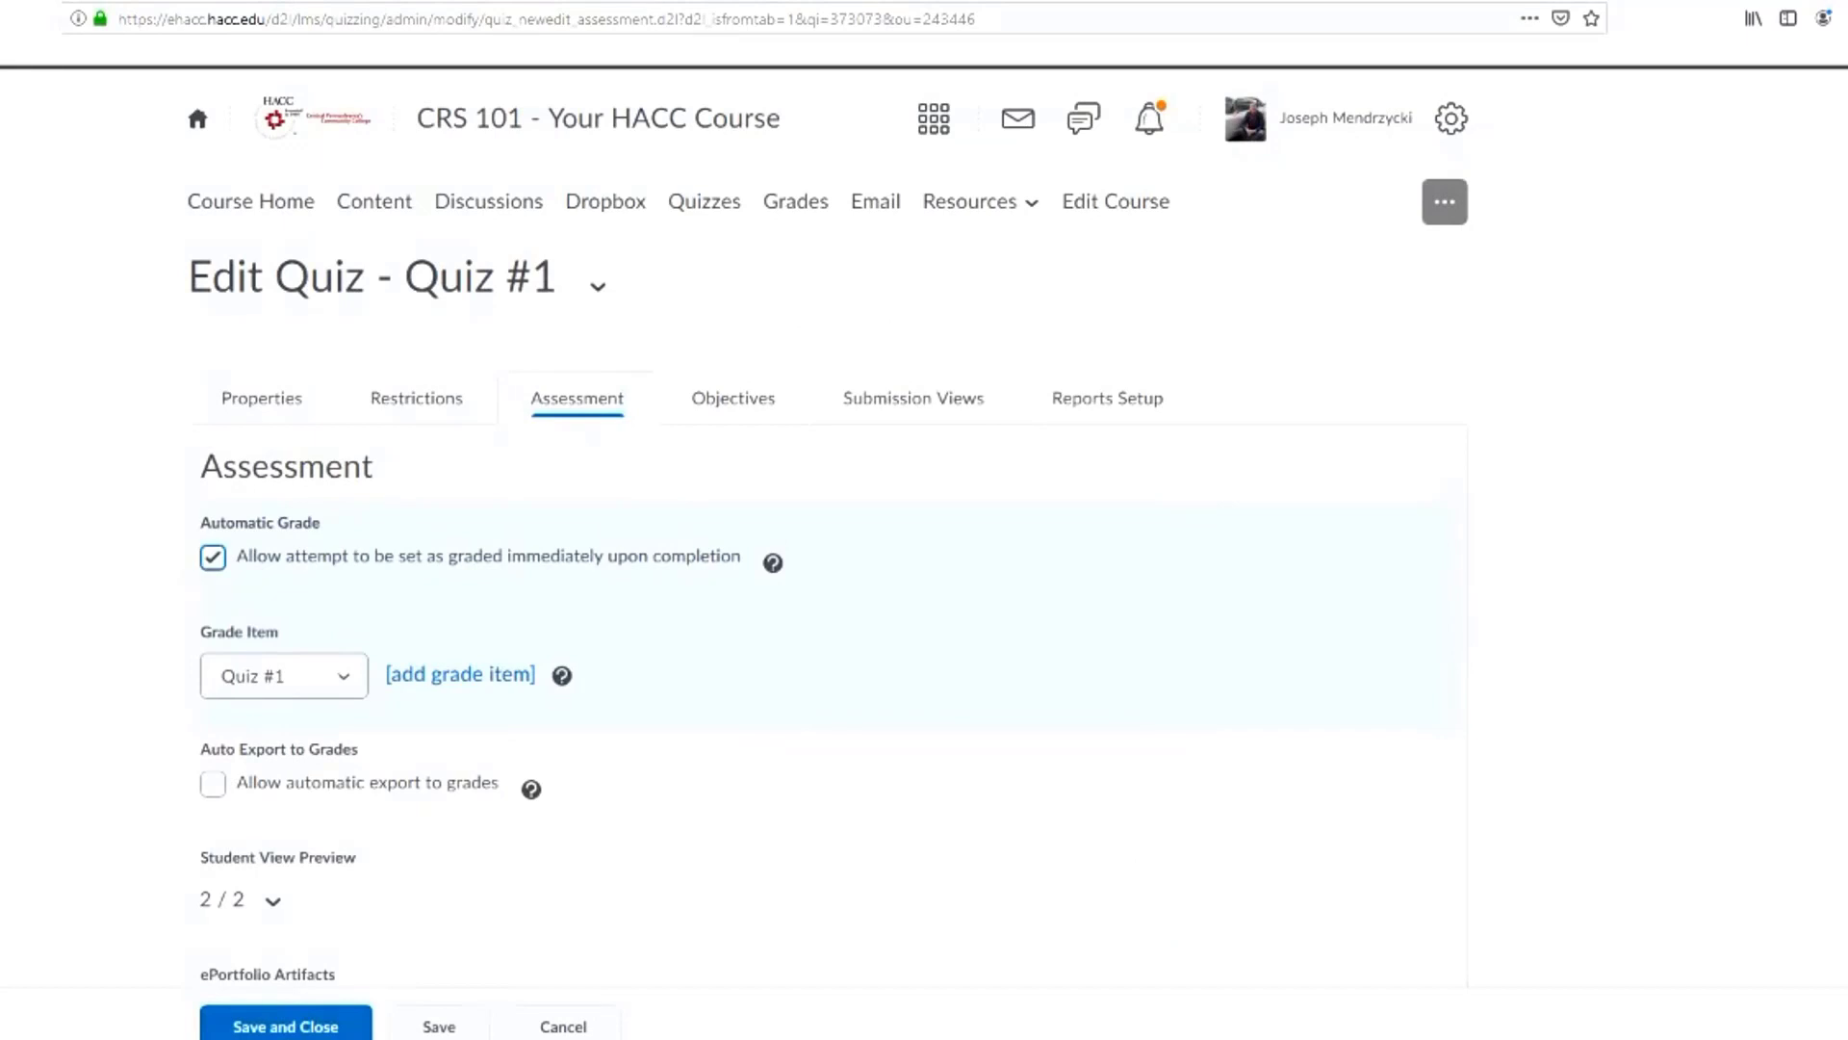
Keep "Quiz #1" as the linked grade item and allow automatic export to grades
scroll(284, 562, "down", 1)
left_click(284, 565)
left_click(253, 670)
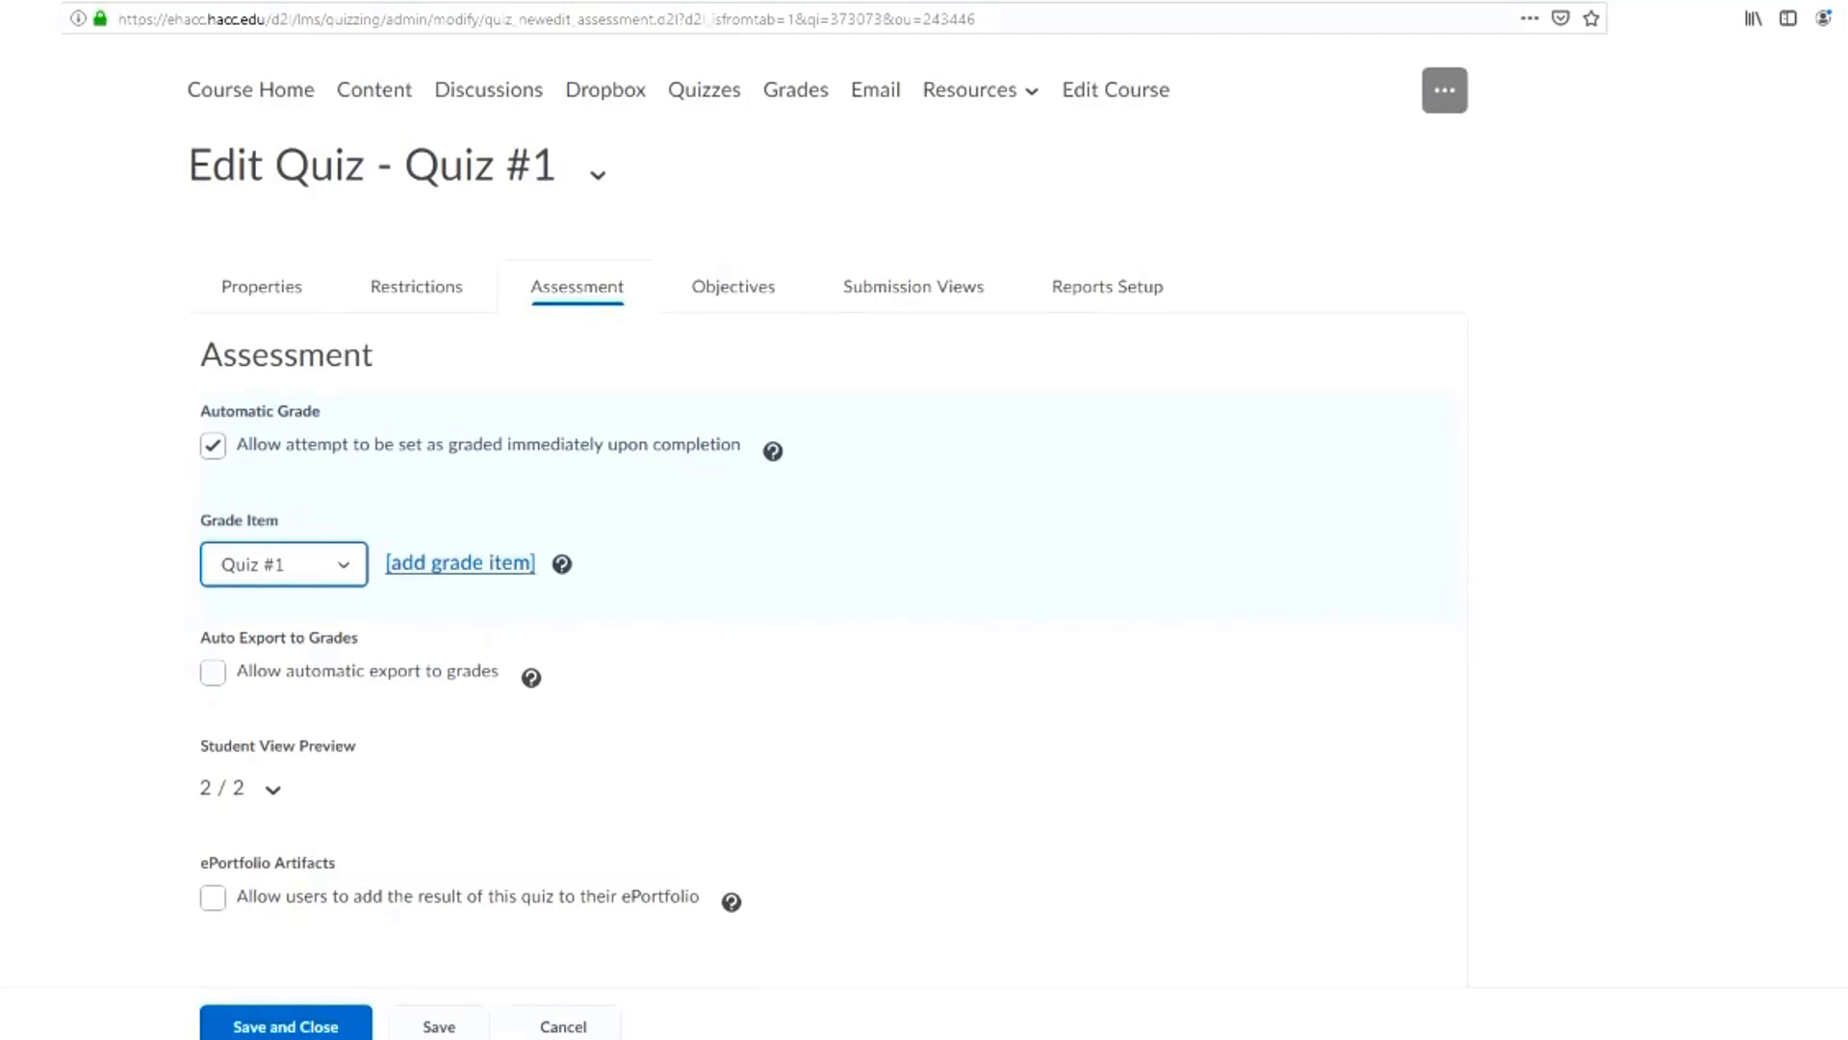
left_click(213, 672)
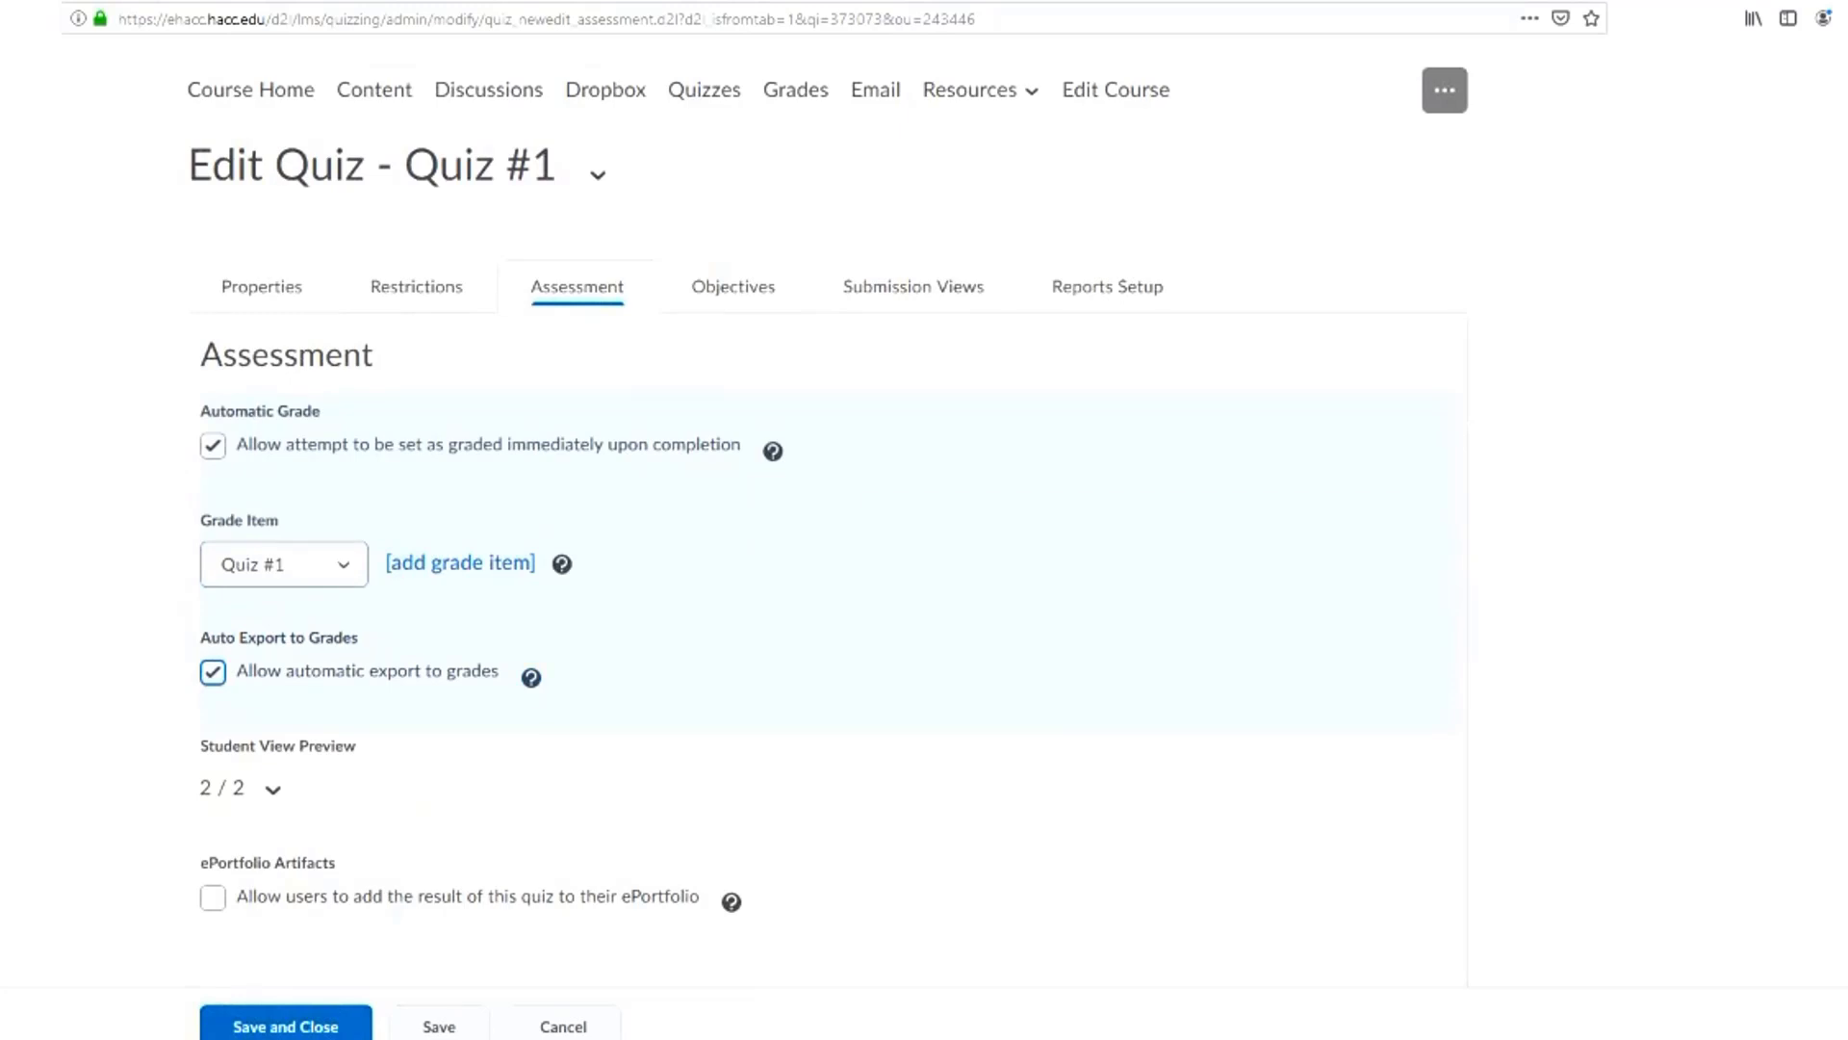
Examine the attempts settings of Quiz #1 and the available numbers of allowed attempts
scroll(732, 519, "down", 4)
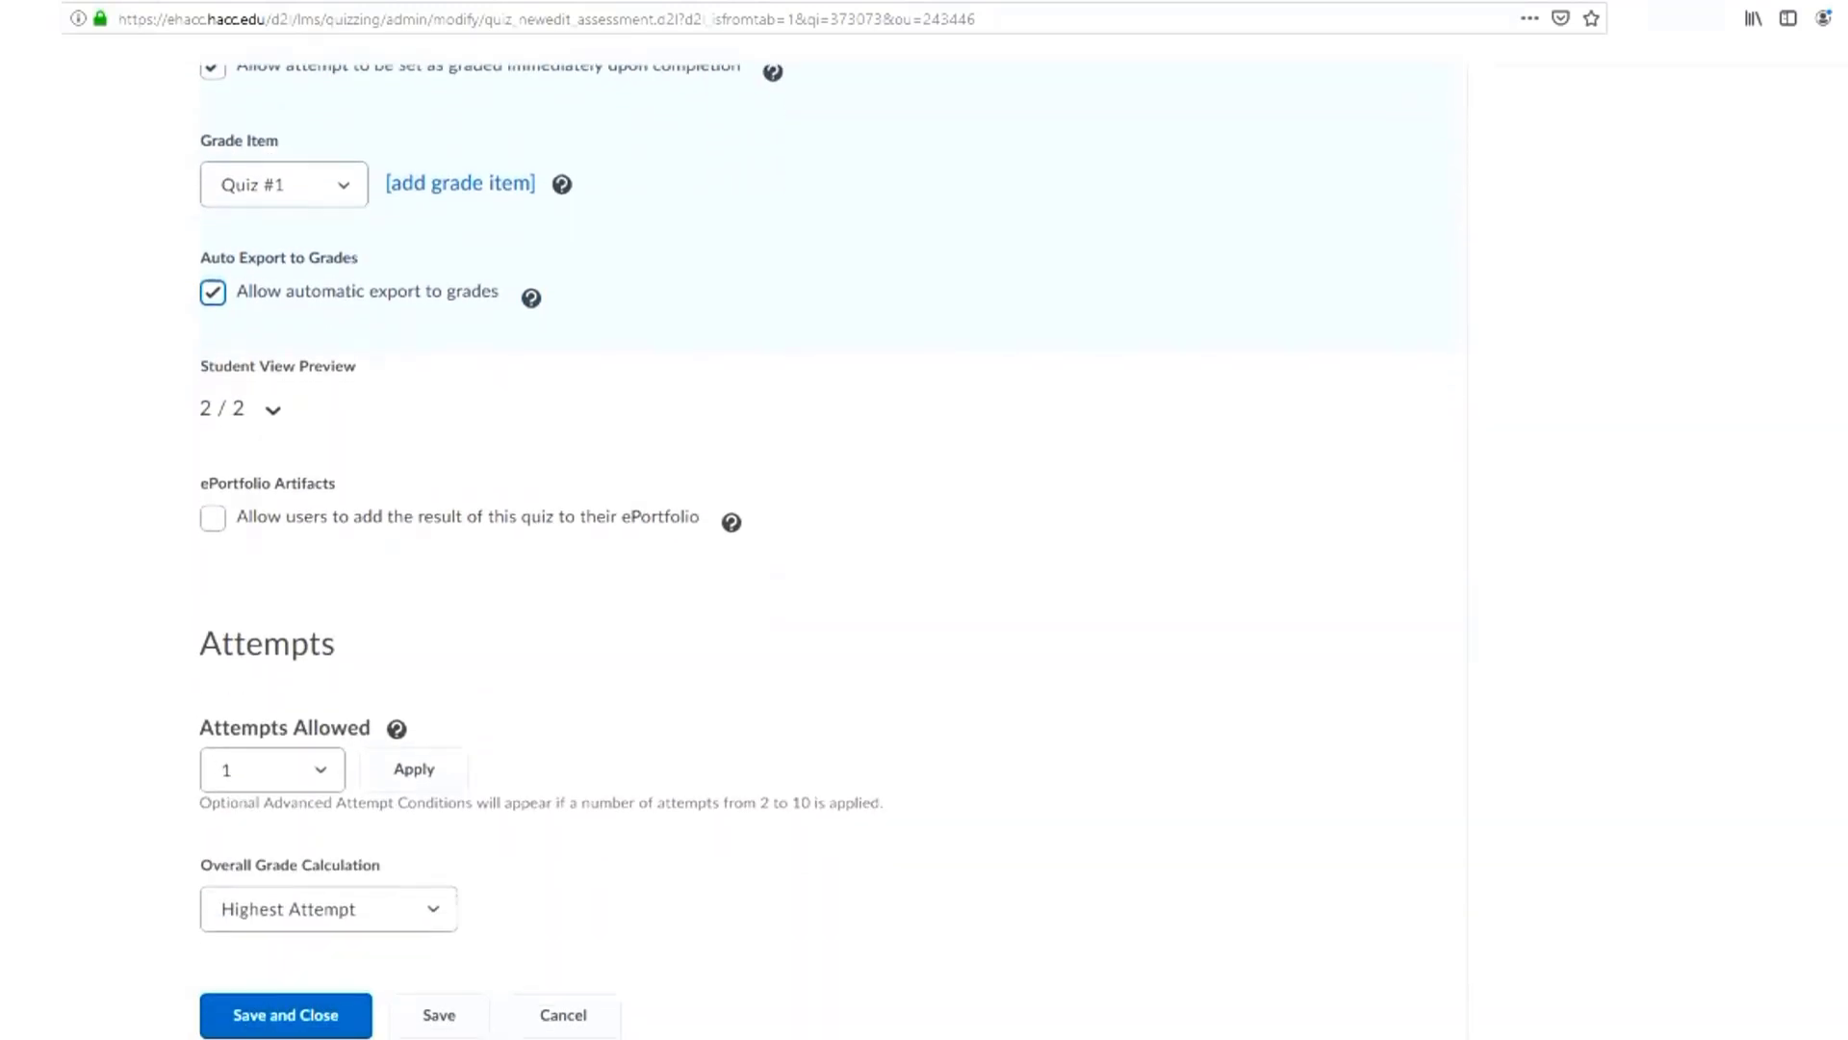
left_click_drag(201, 644, 339, 643)
left_click(366, 647)
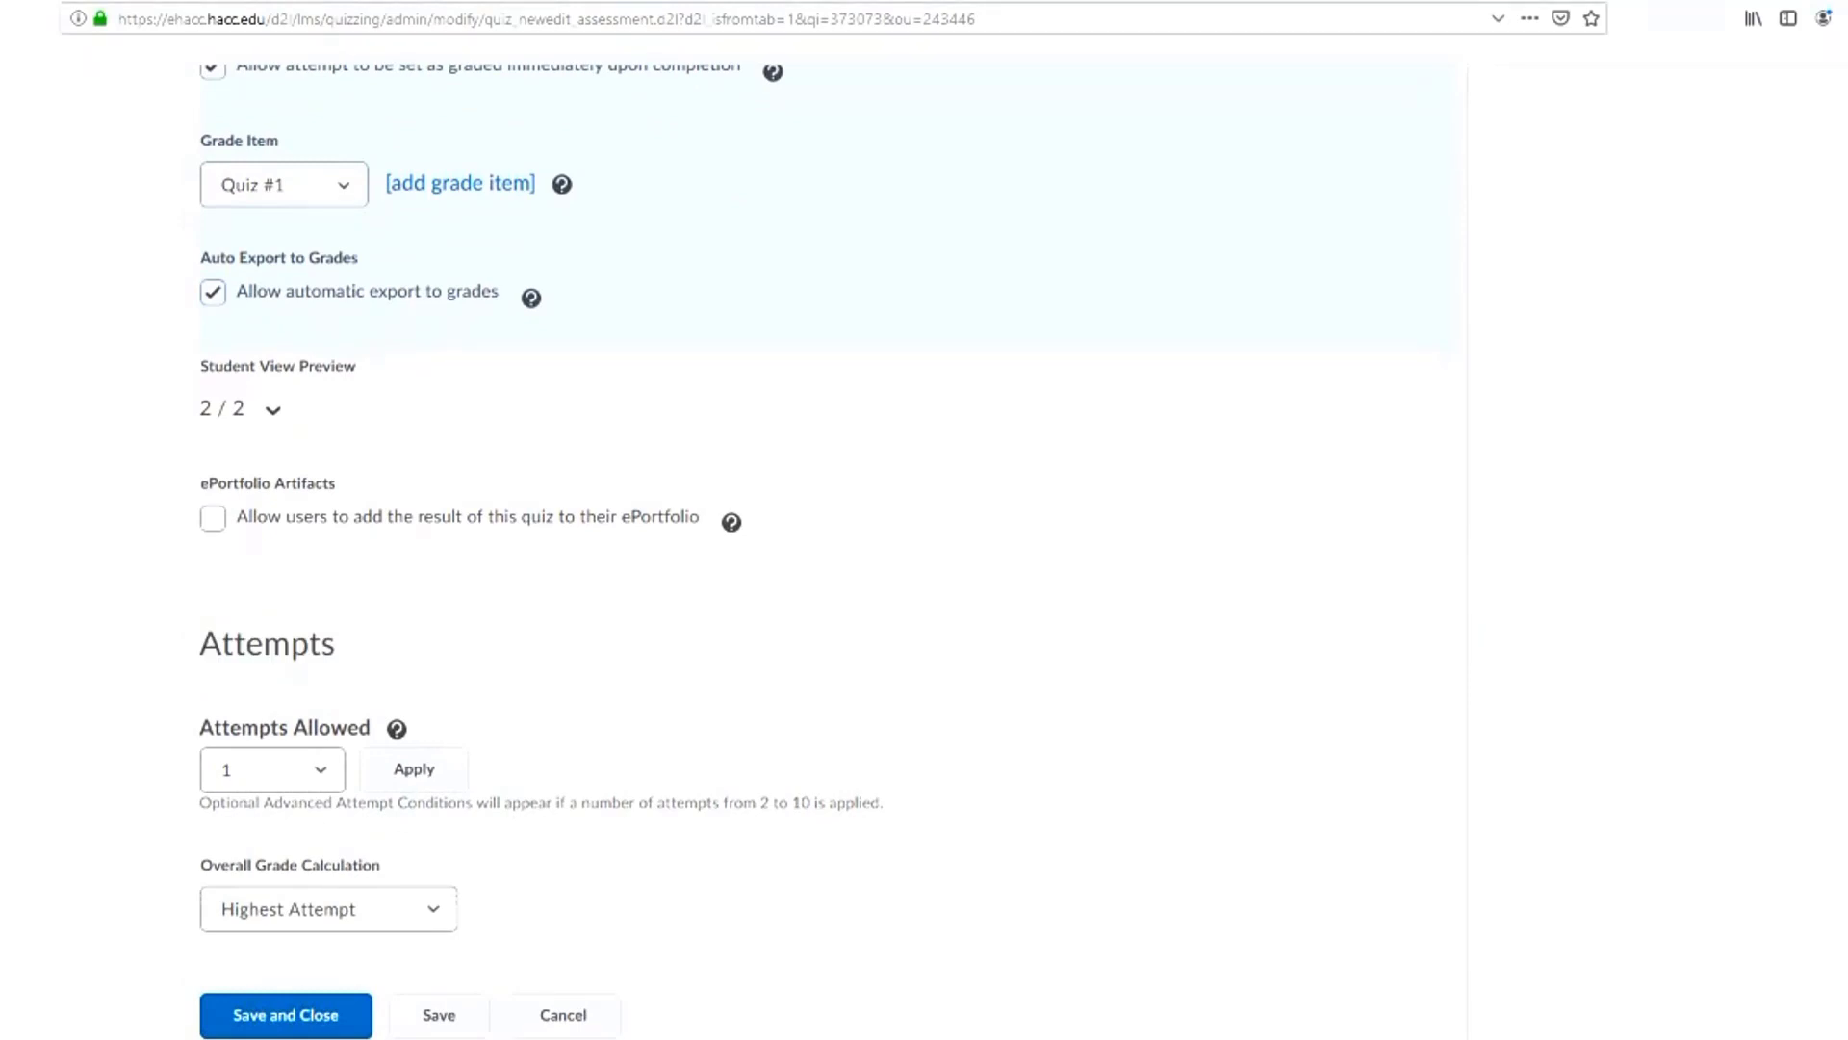
left_click(320, 770)
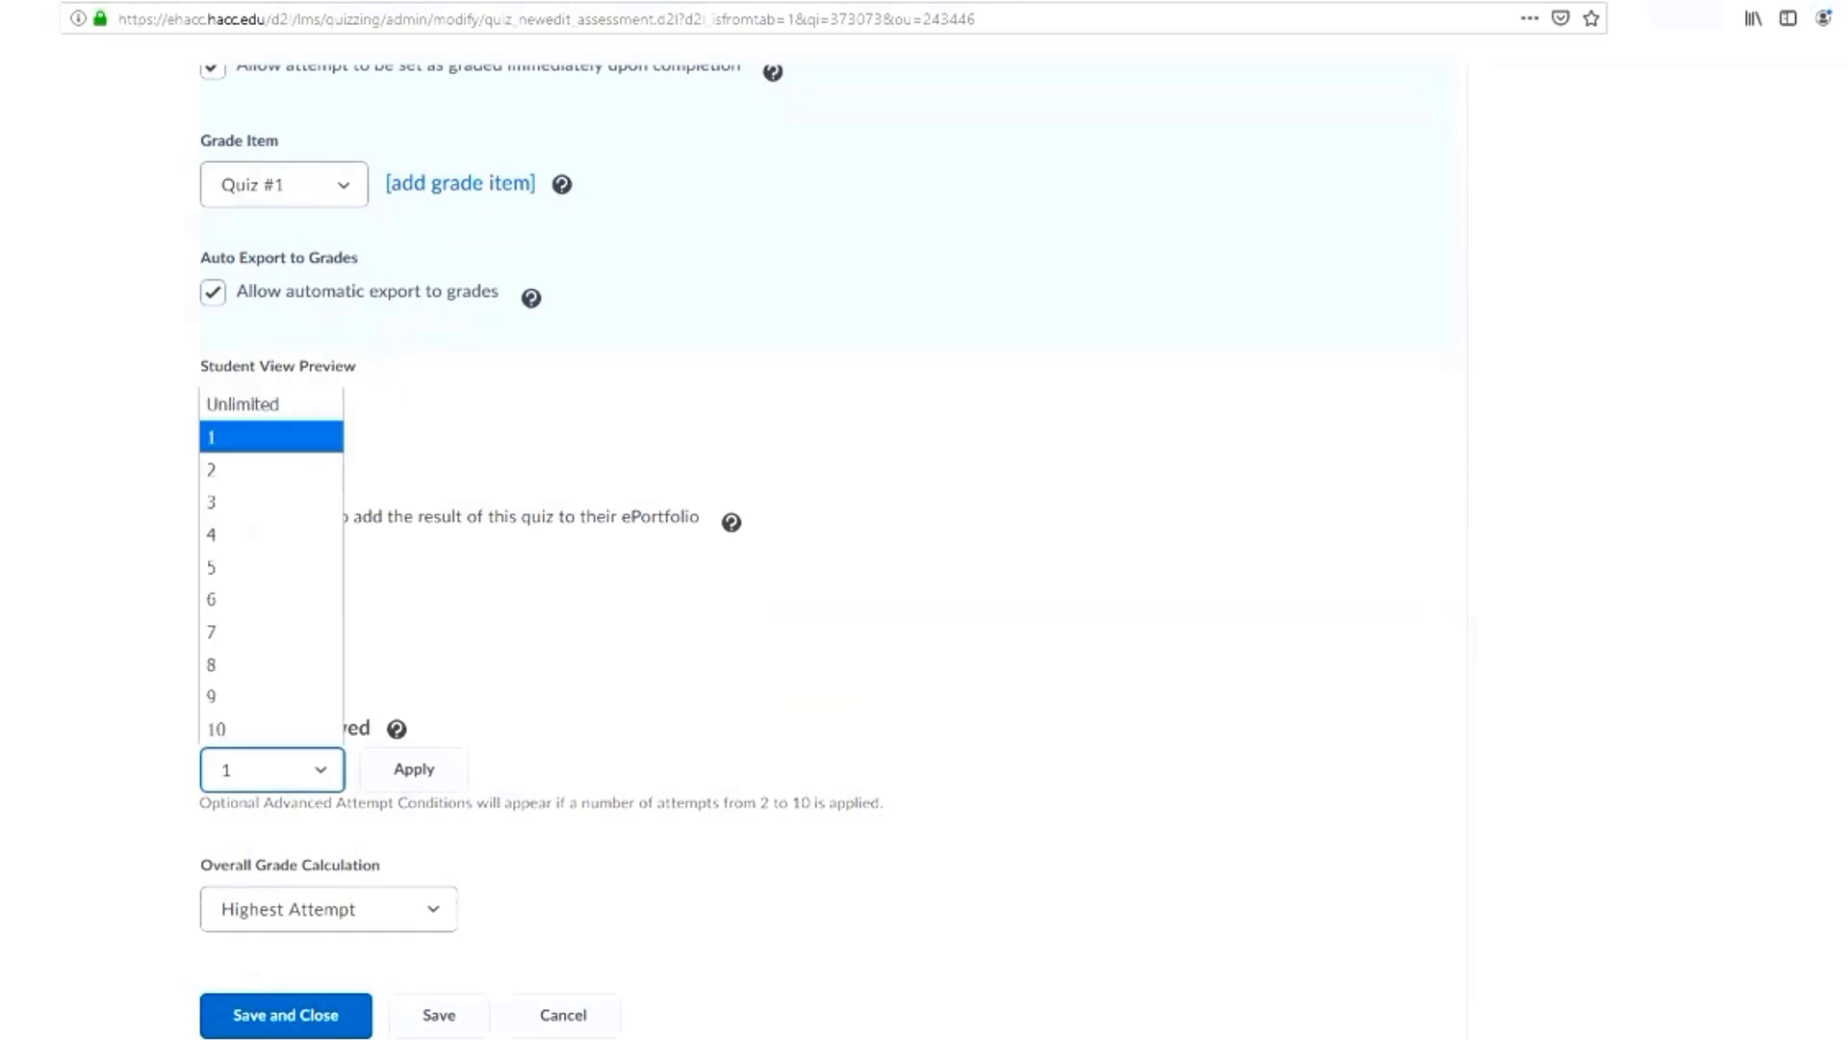
left_click(320, 770)
left_click(319, 770)
left_click(319, 770)
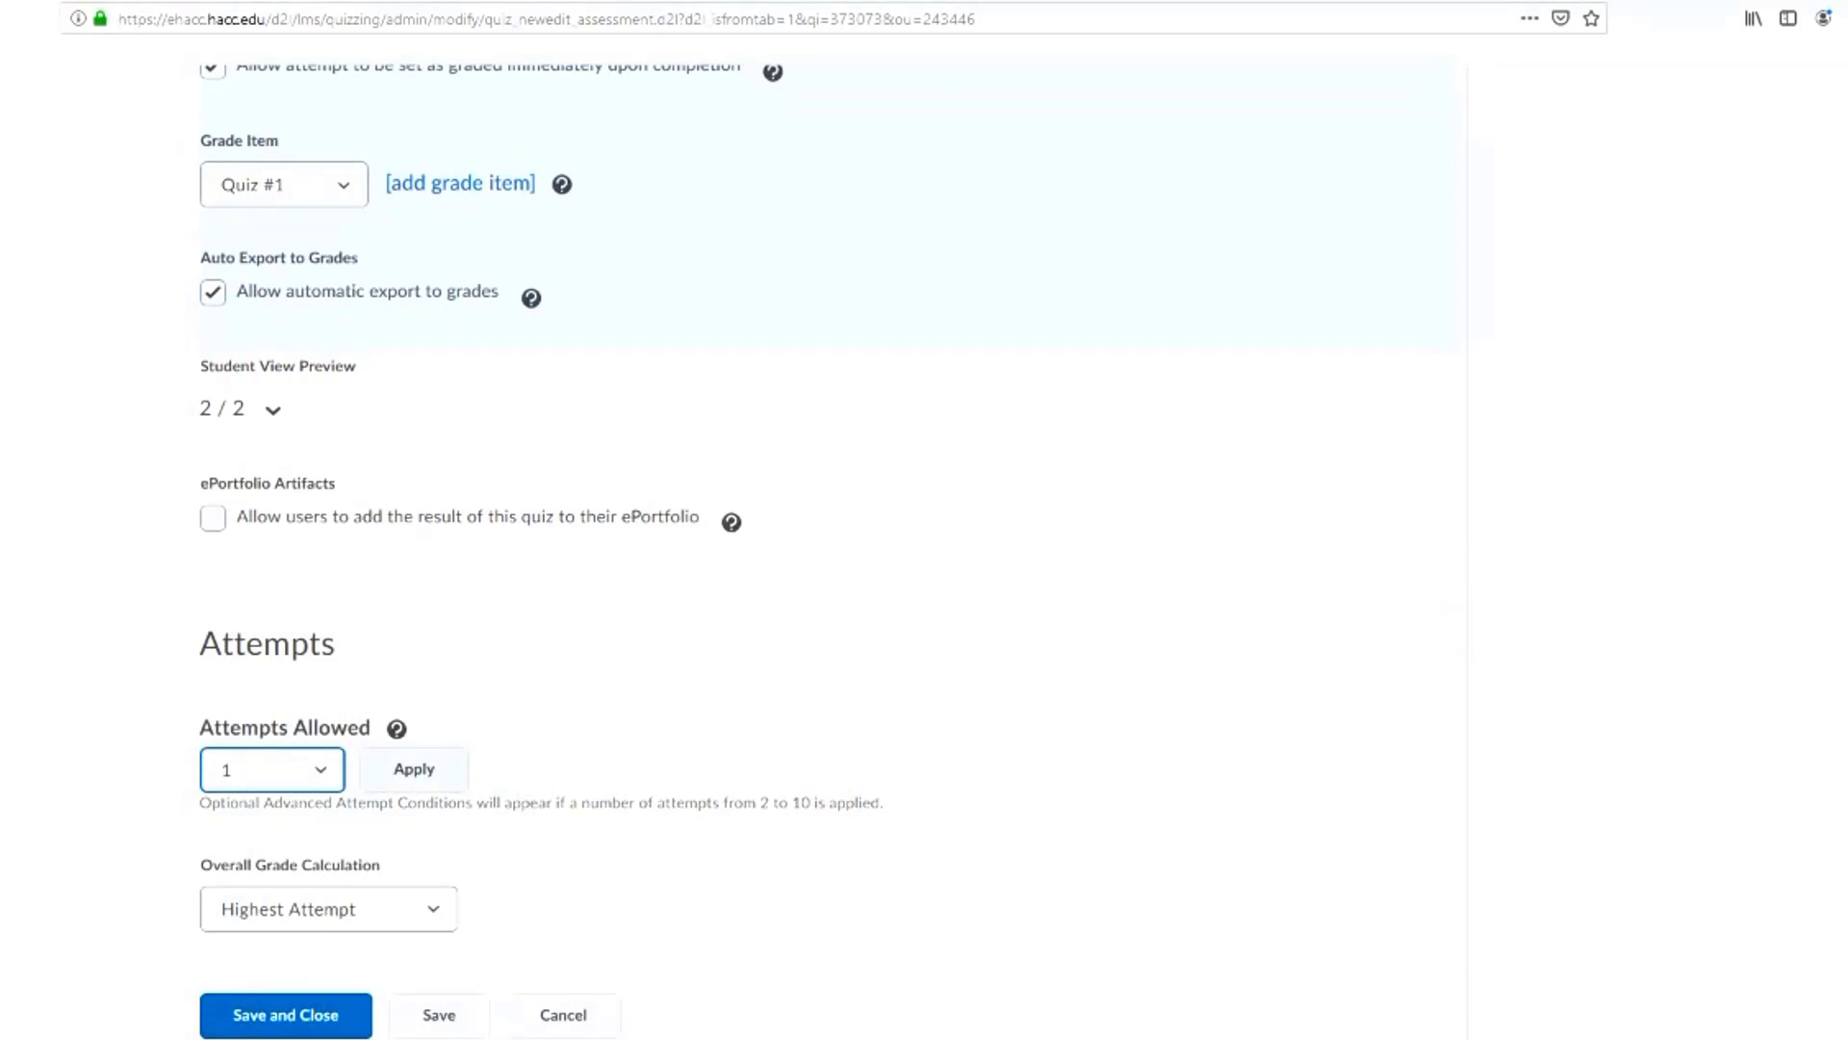
Set the attempts allowed for Quiz #1 to 2 and keep Highest Attempt as the overall grade calculation
left_click(432, 908)
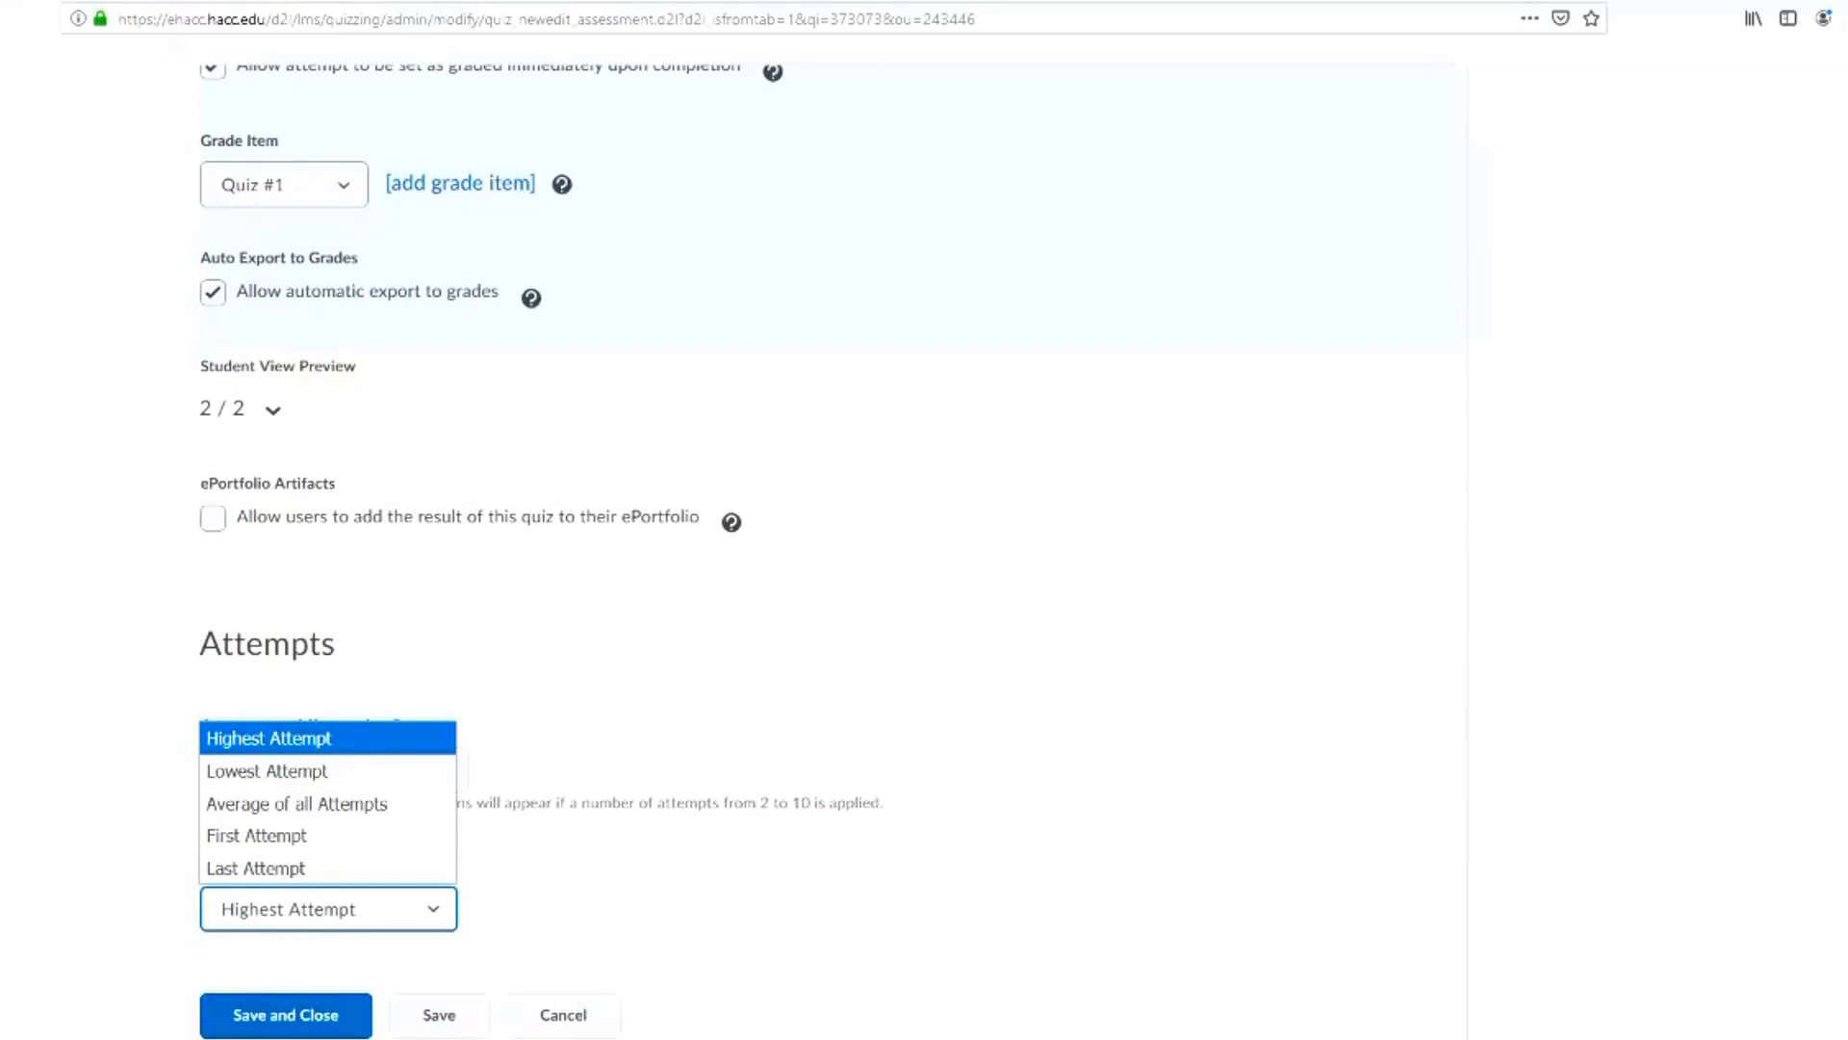
left_click(432, 909)
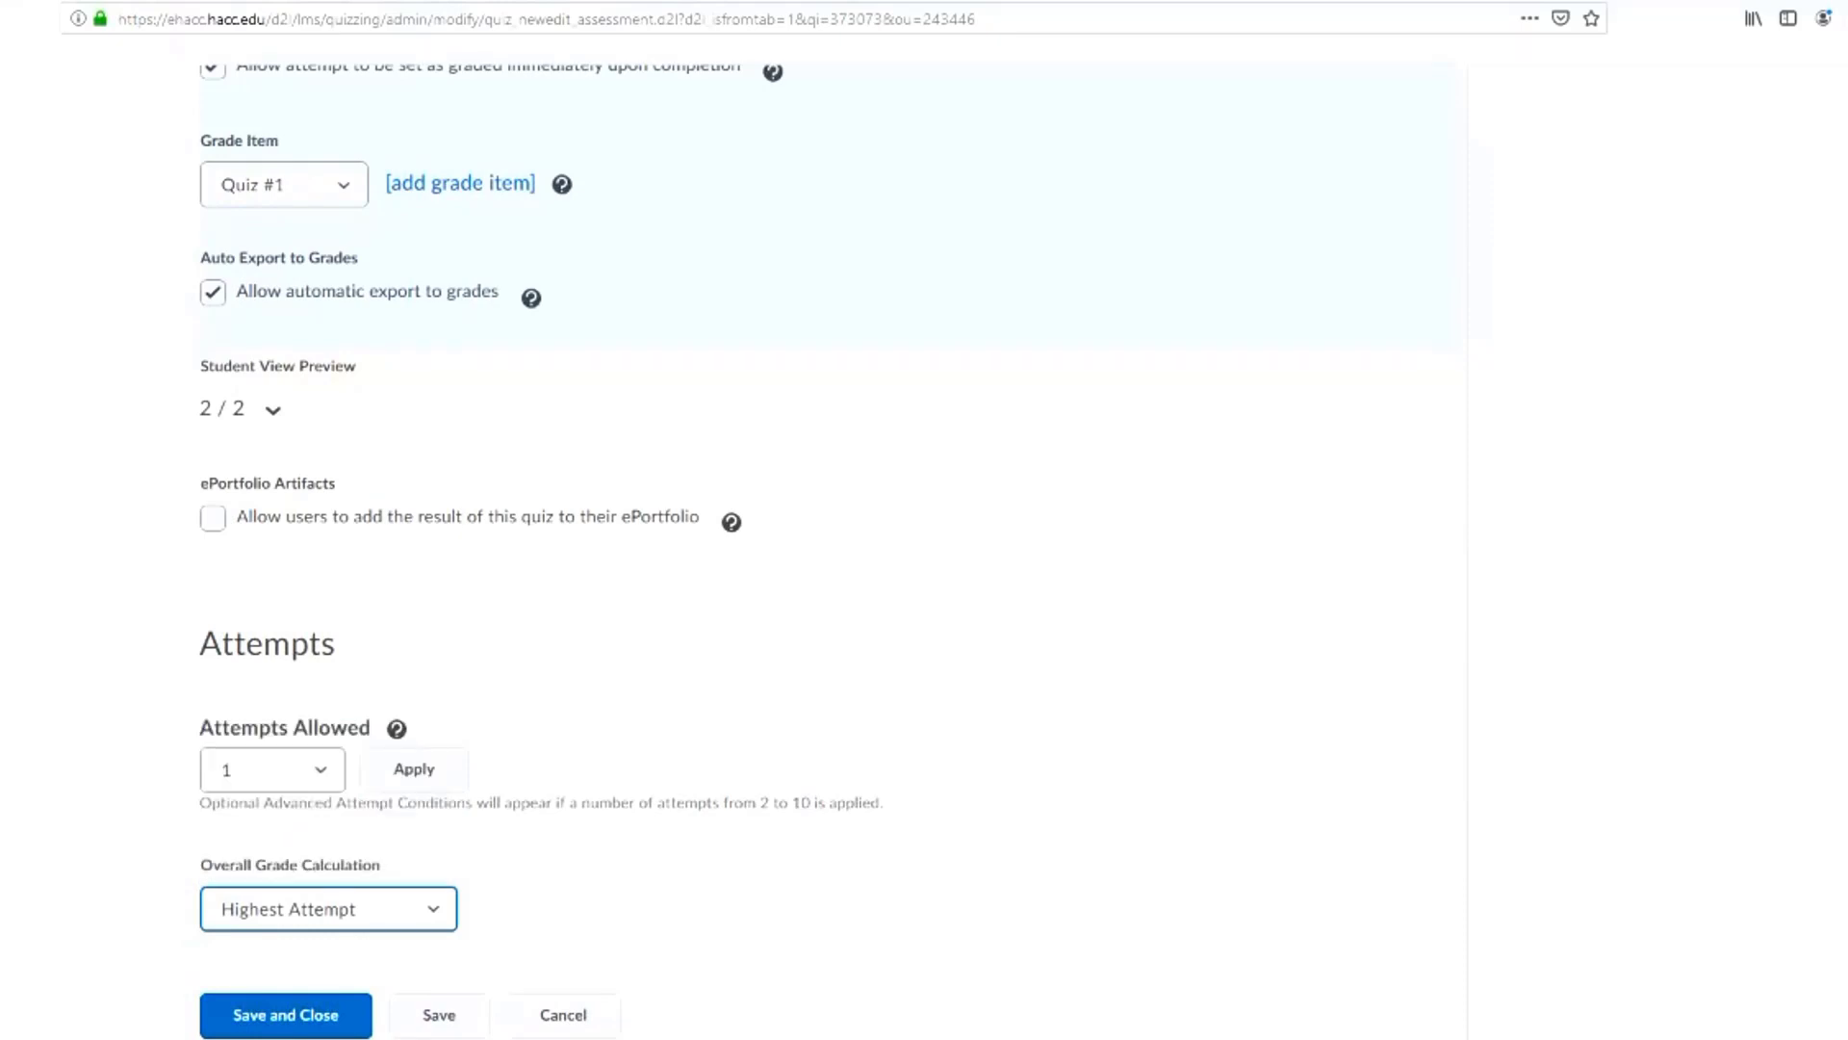
left_click(321, 769)
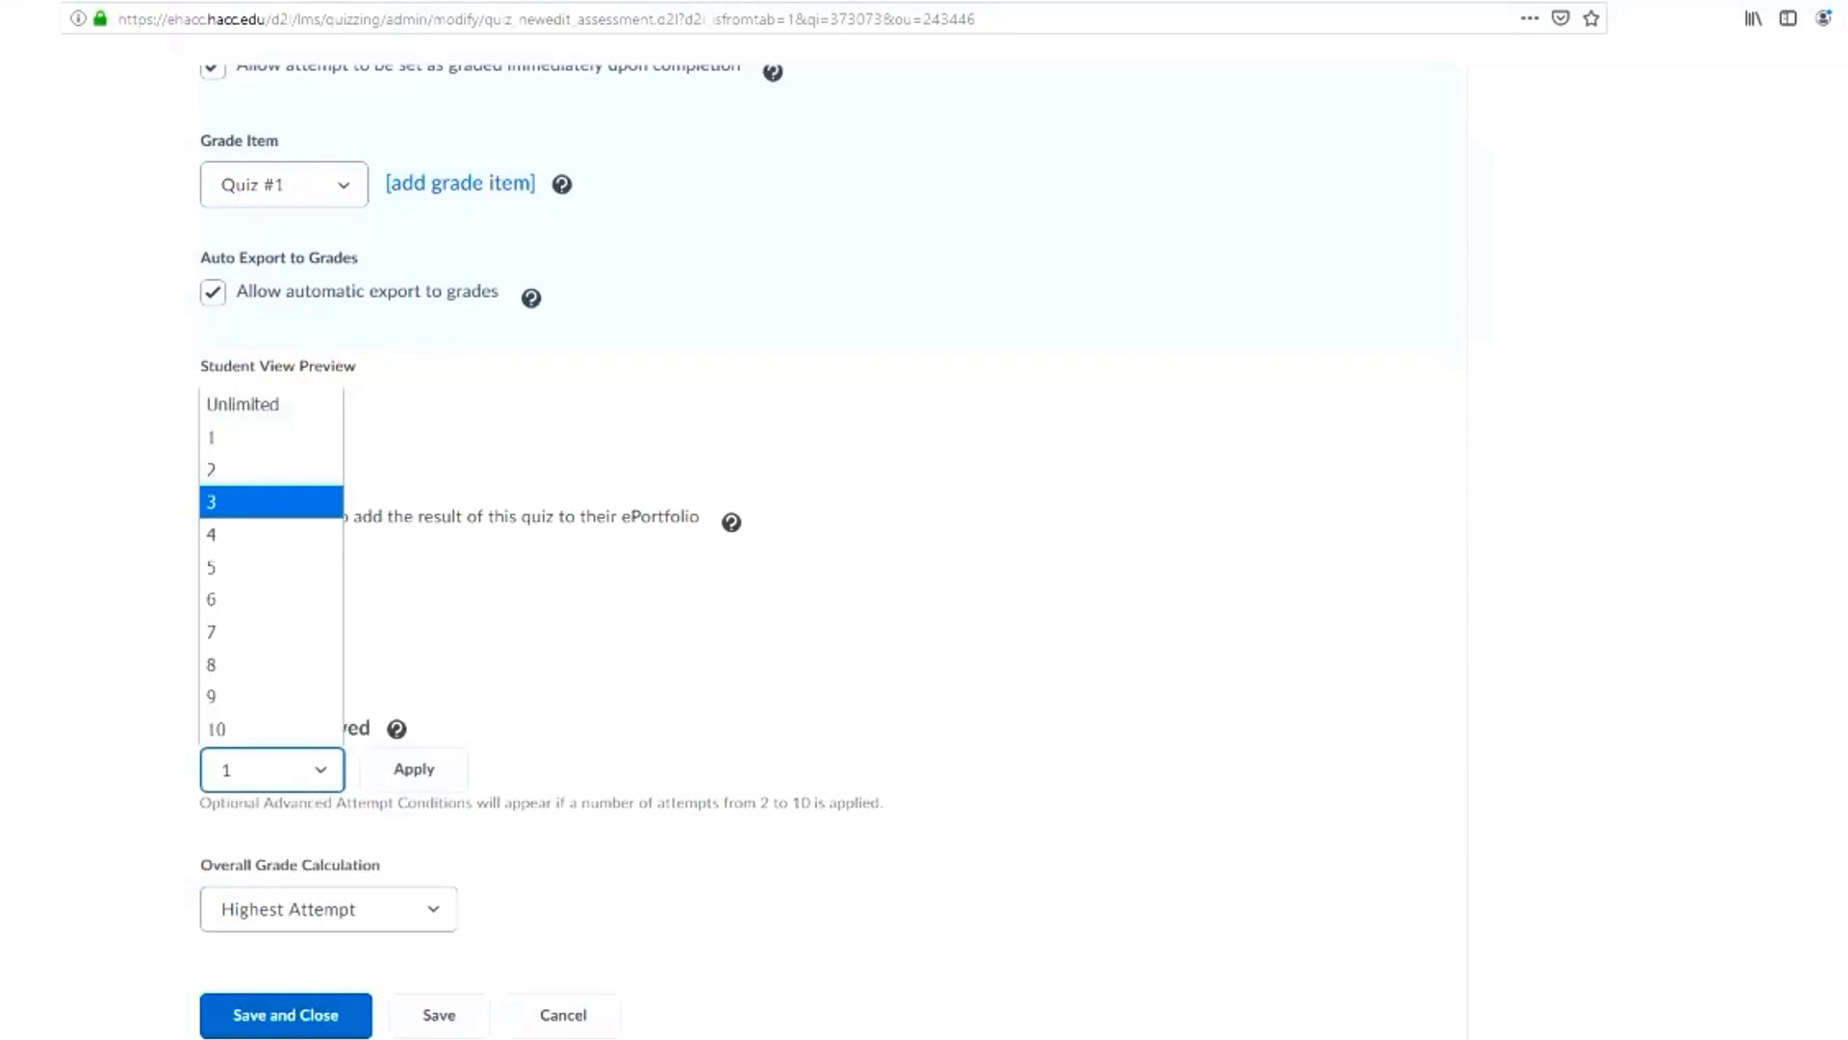
left_click(270, 468)
left_click(432, 908)
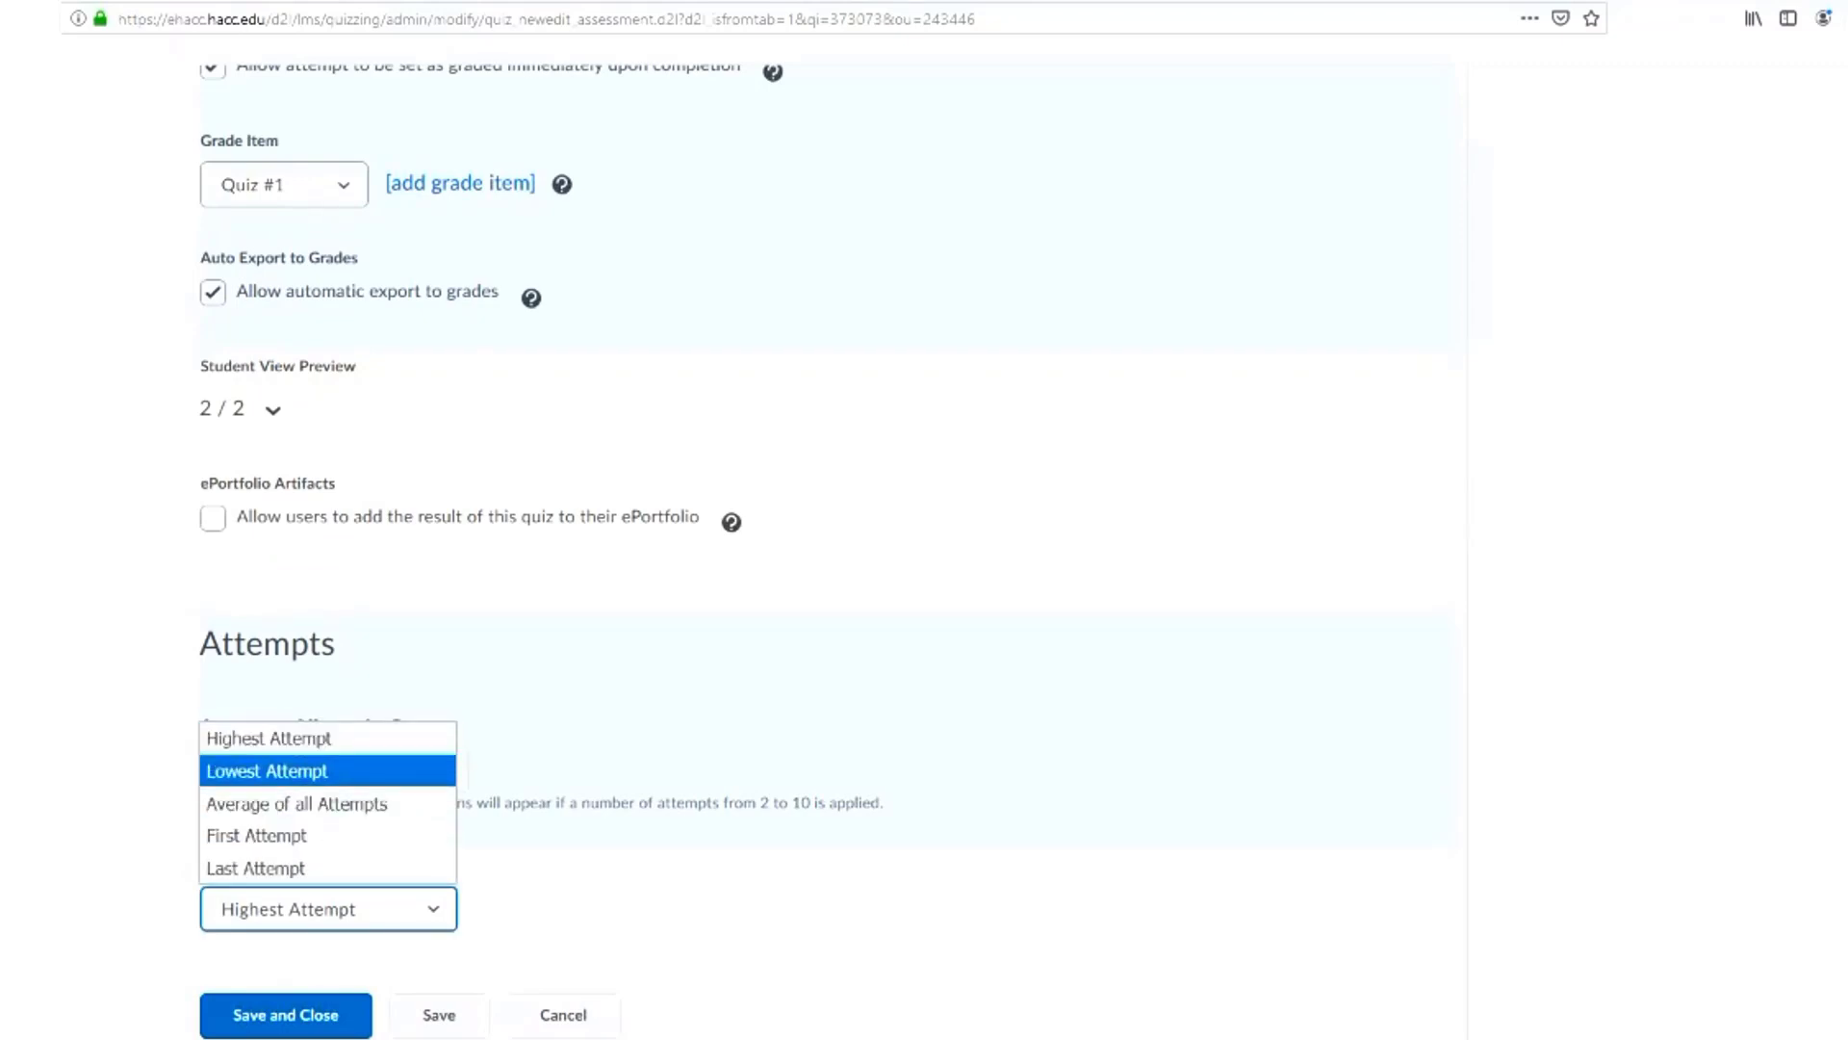
left_click(270, 739)
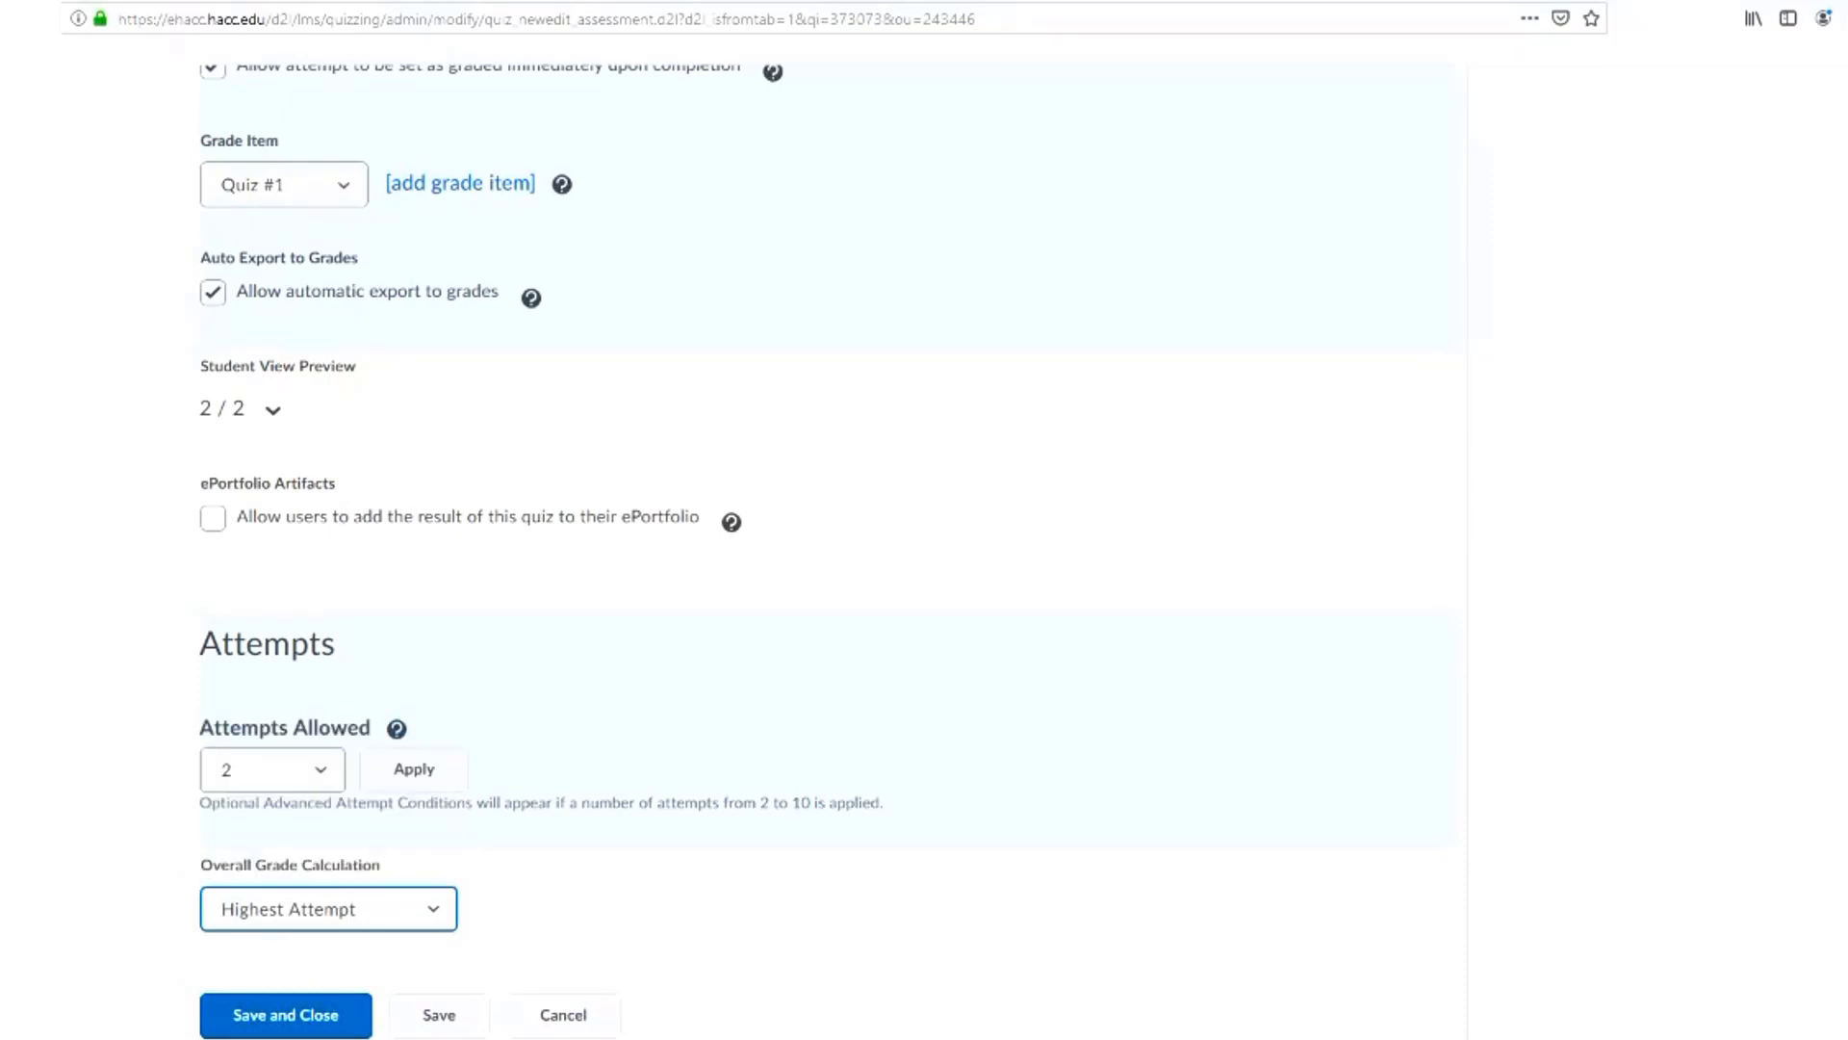
Look through the objectives, submission views and reports setup of Quiz #1, and return to the submission views
scroll(828, 548, "up", 5)
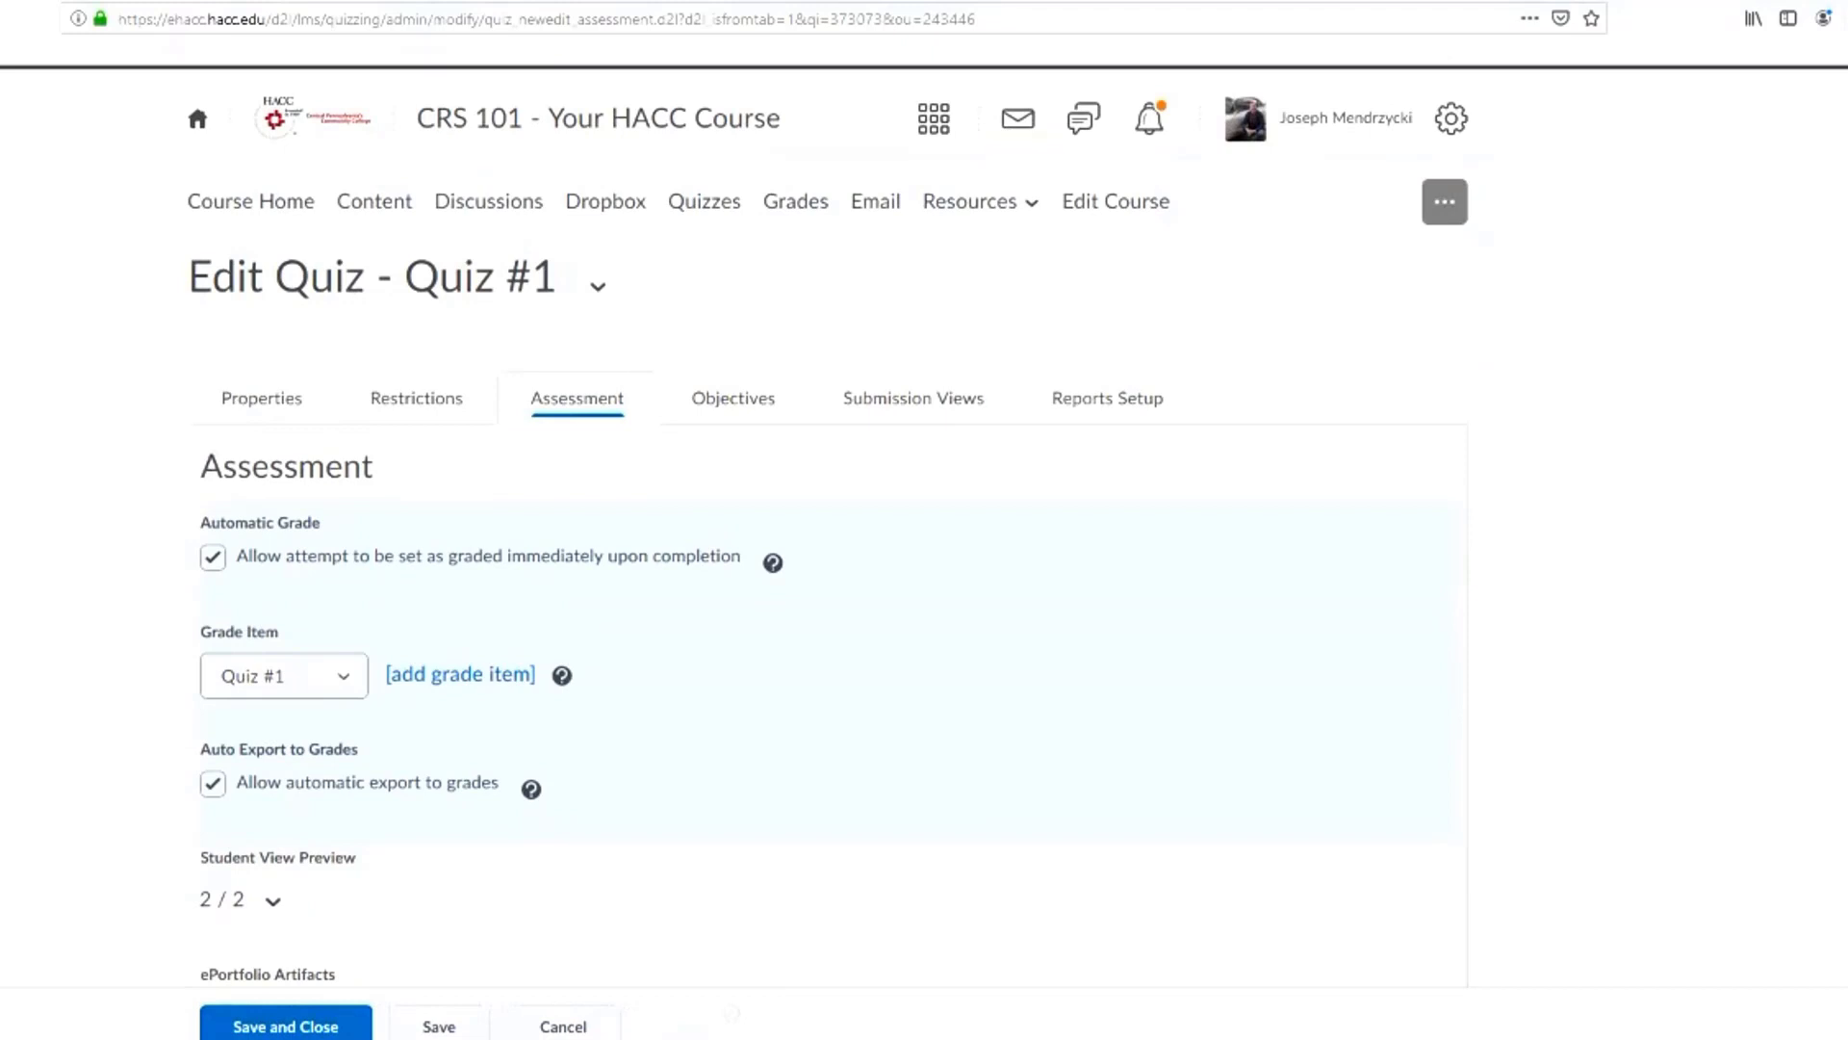
left_click(734, 398)
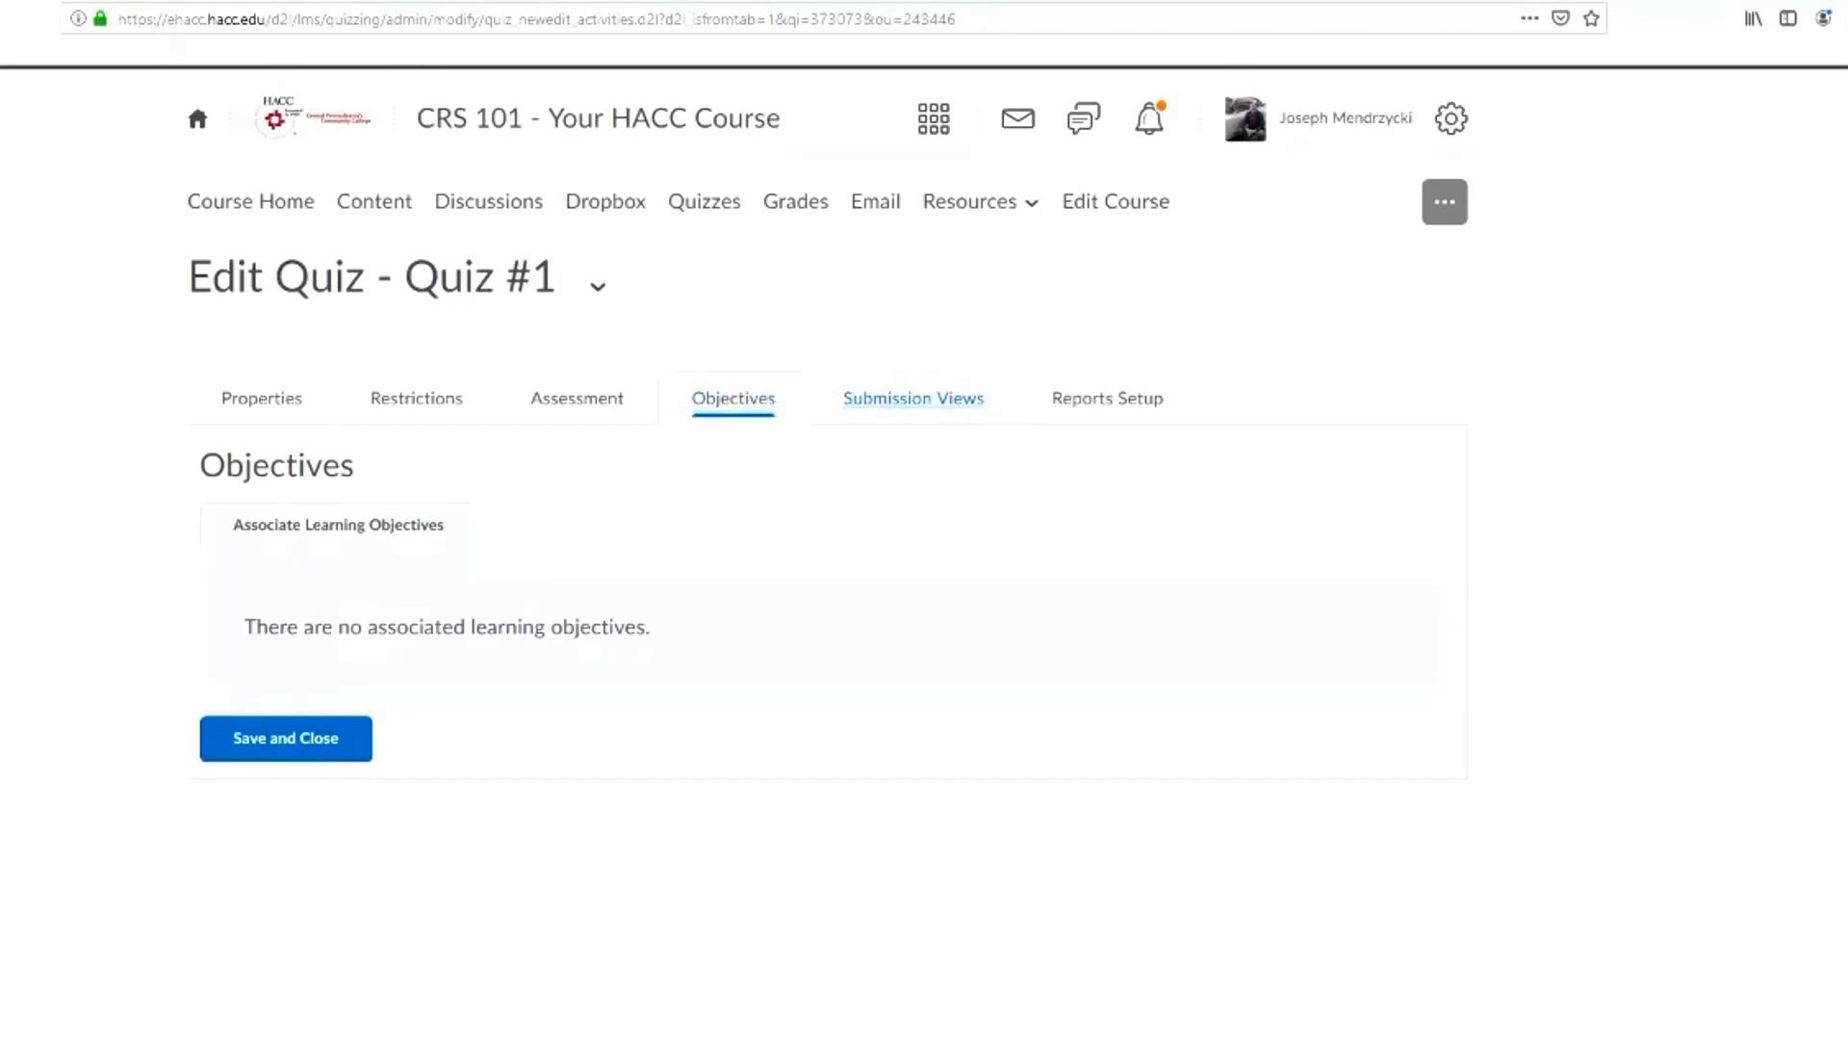
left_click(913, 398)
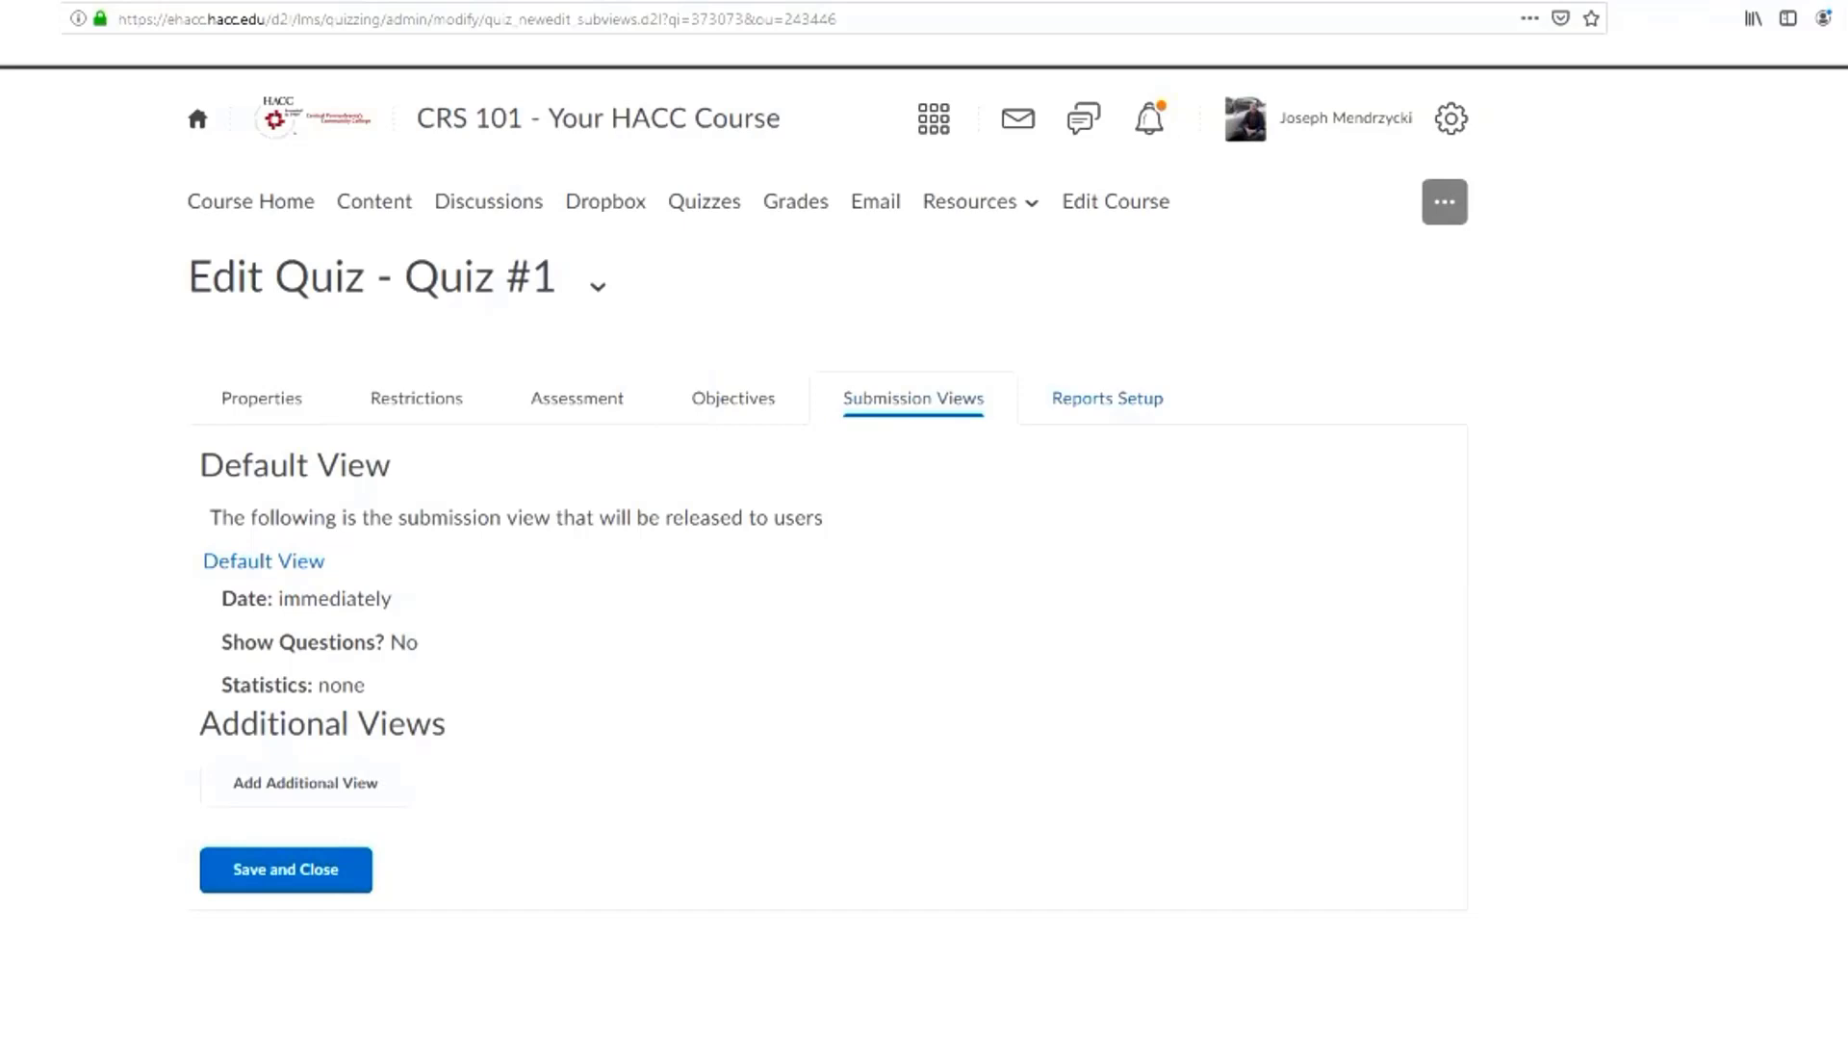
left_click(1107, 397)
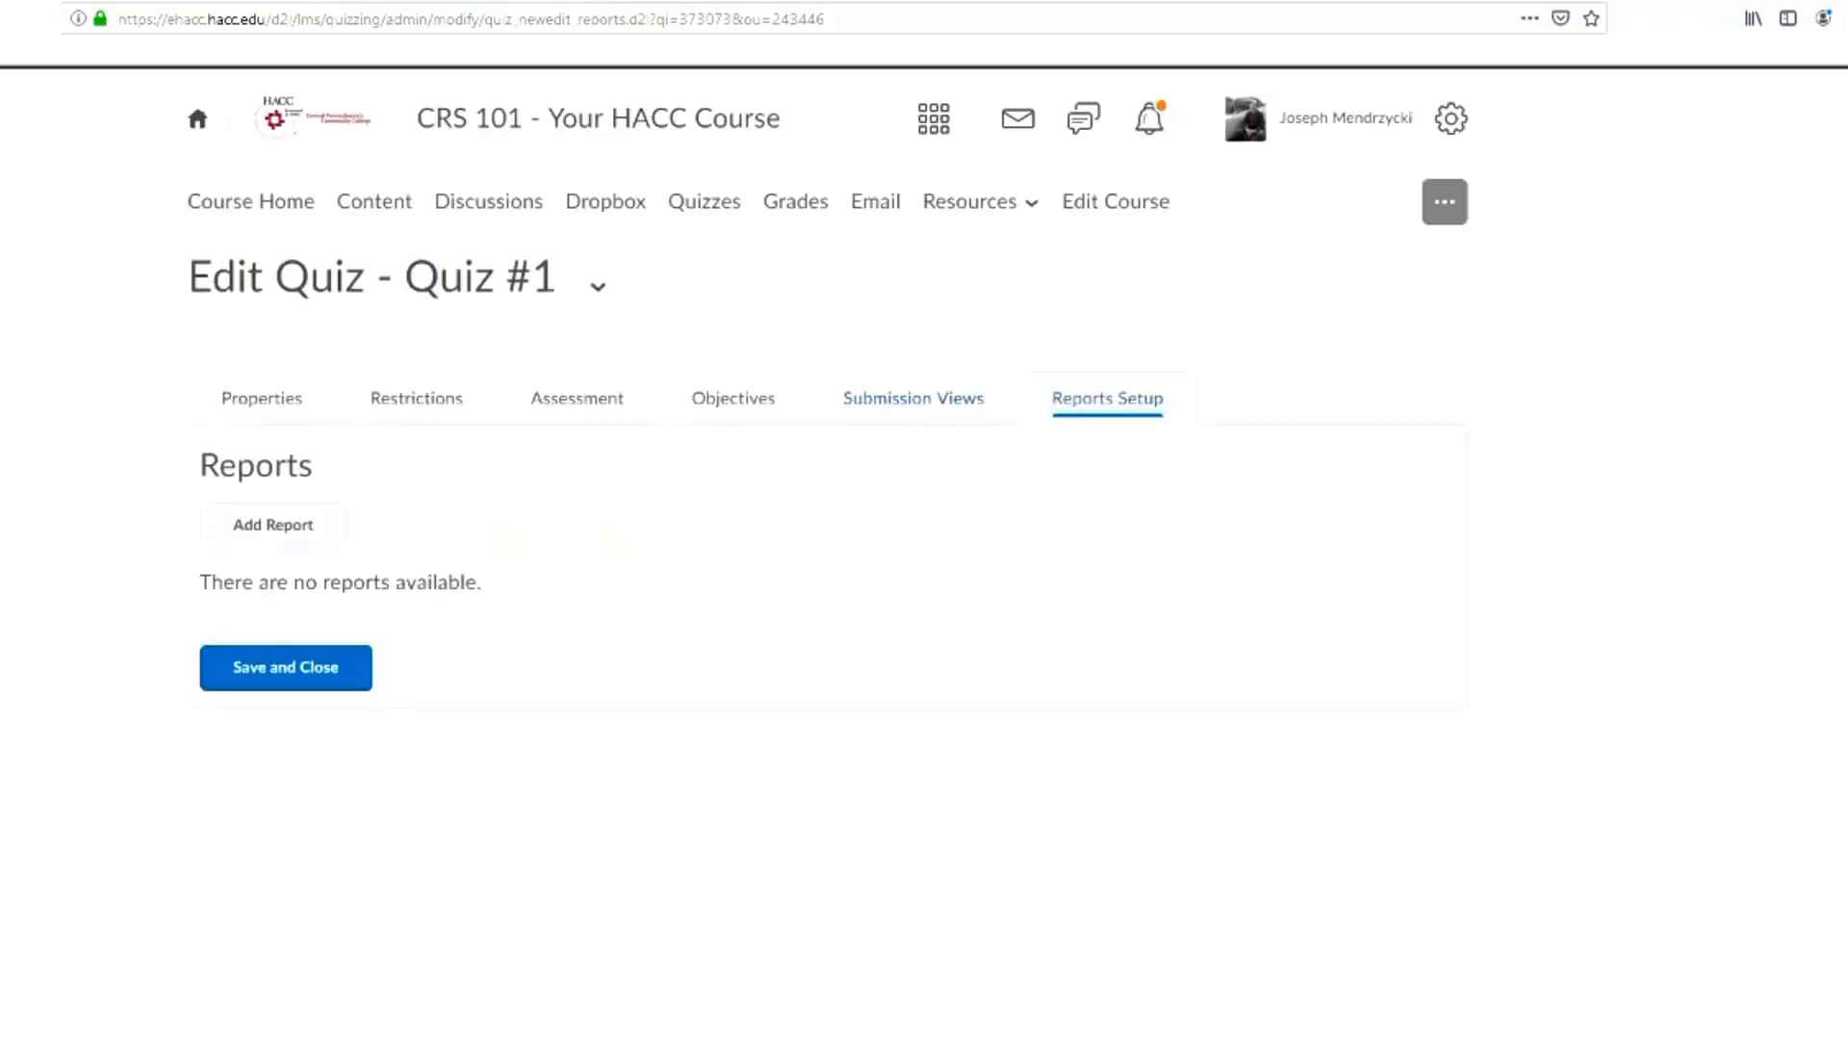
left_click(914, 397)
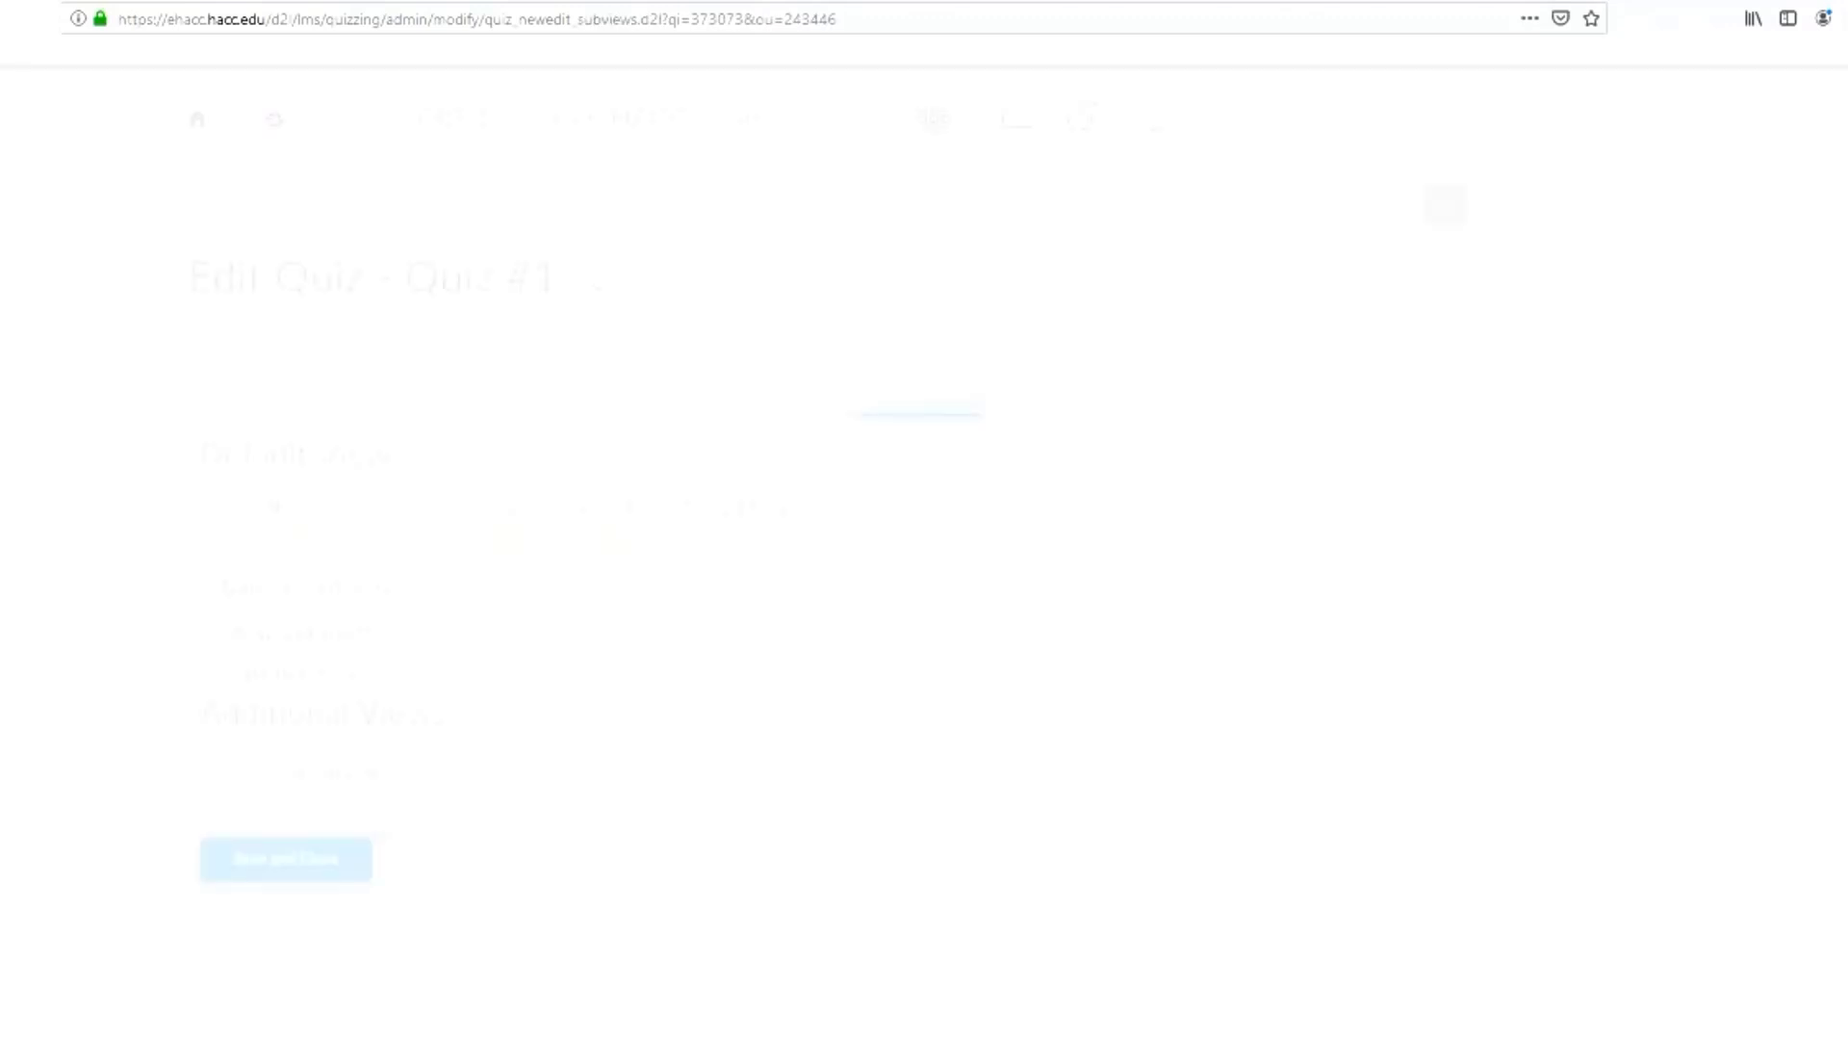
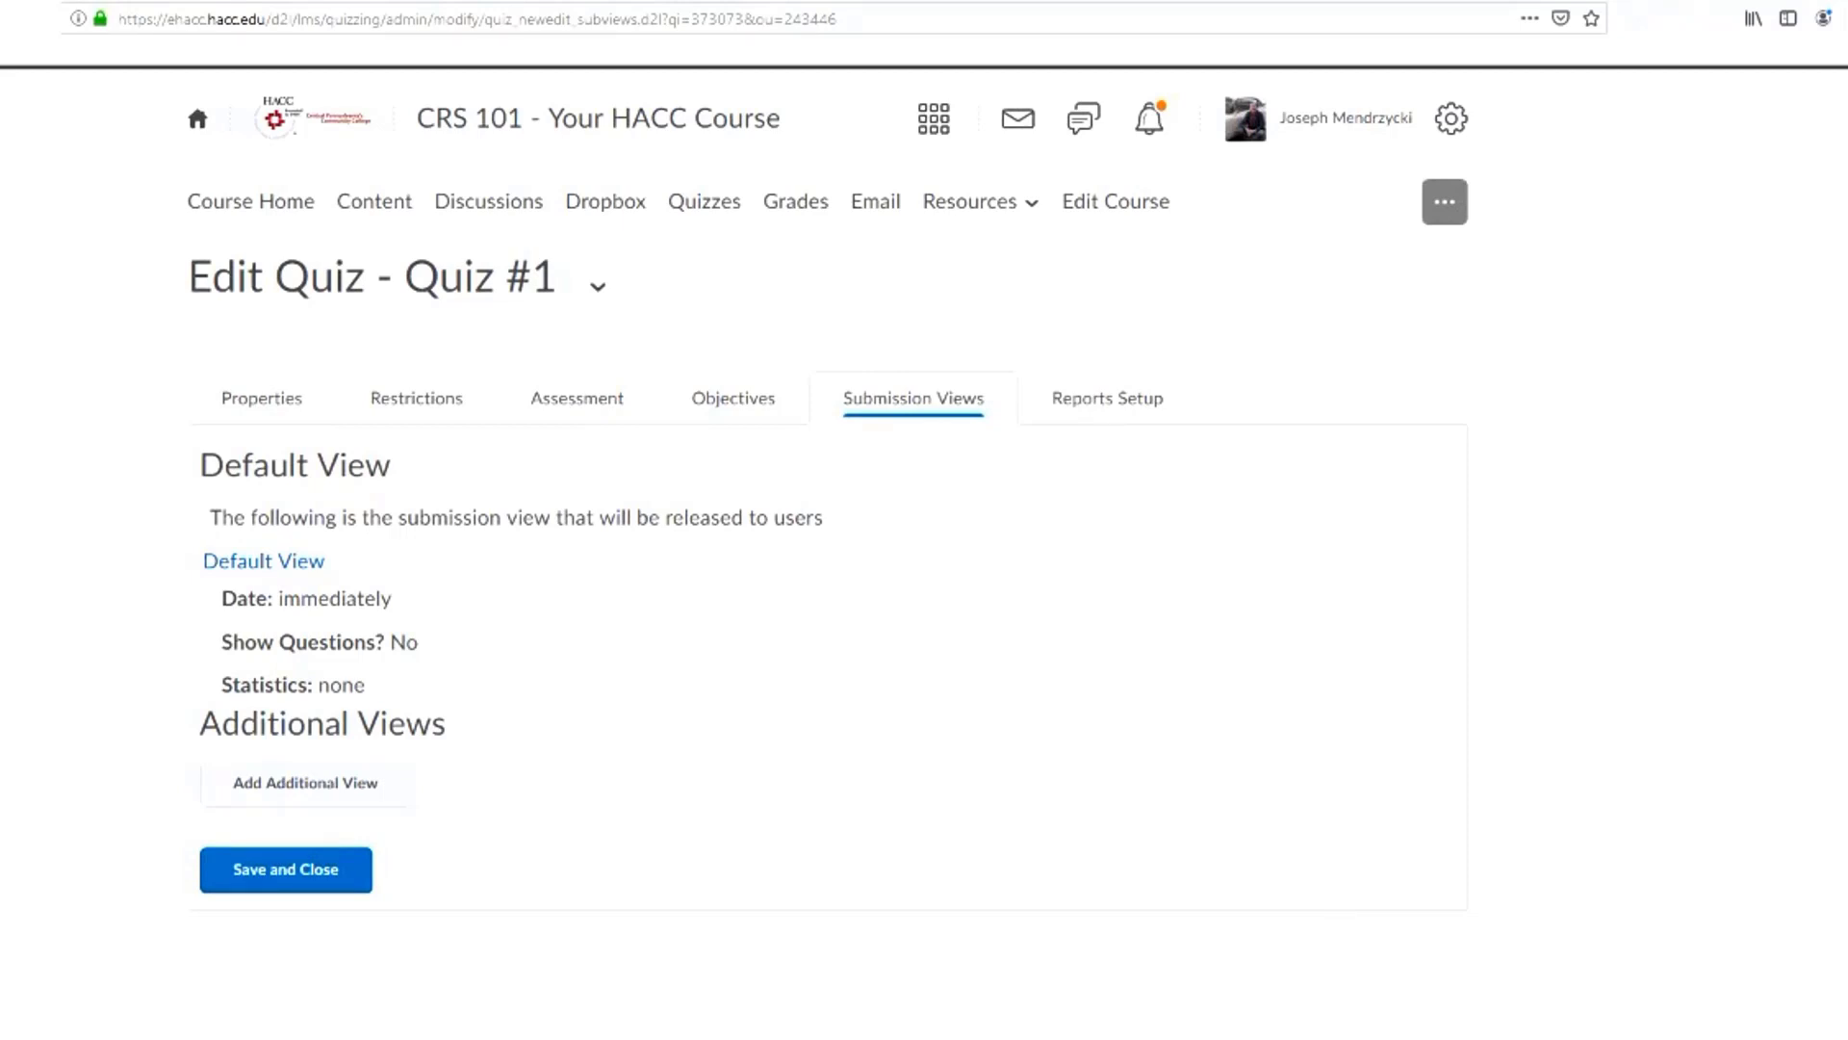
Save and close Quiz #1, and make it visible to users in the quiz list
left_click(286, 870)
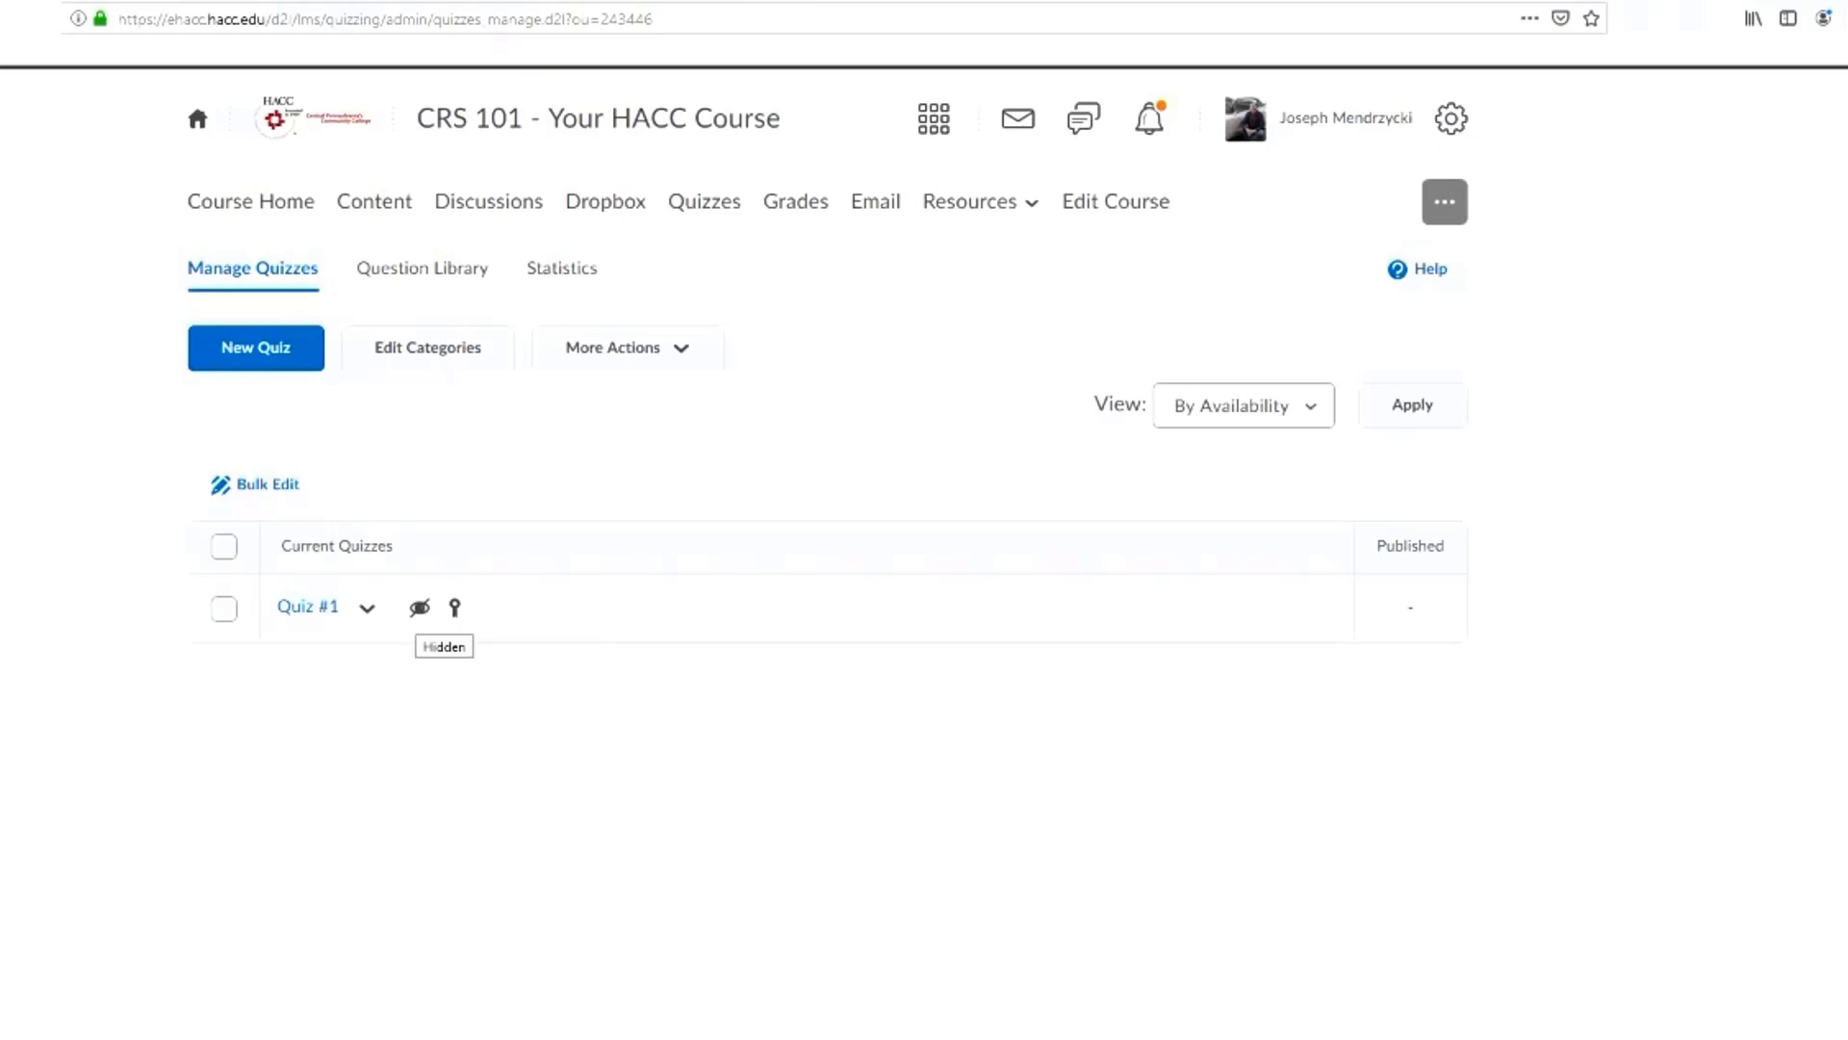
left_click(367, 607)
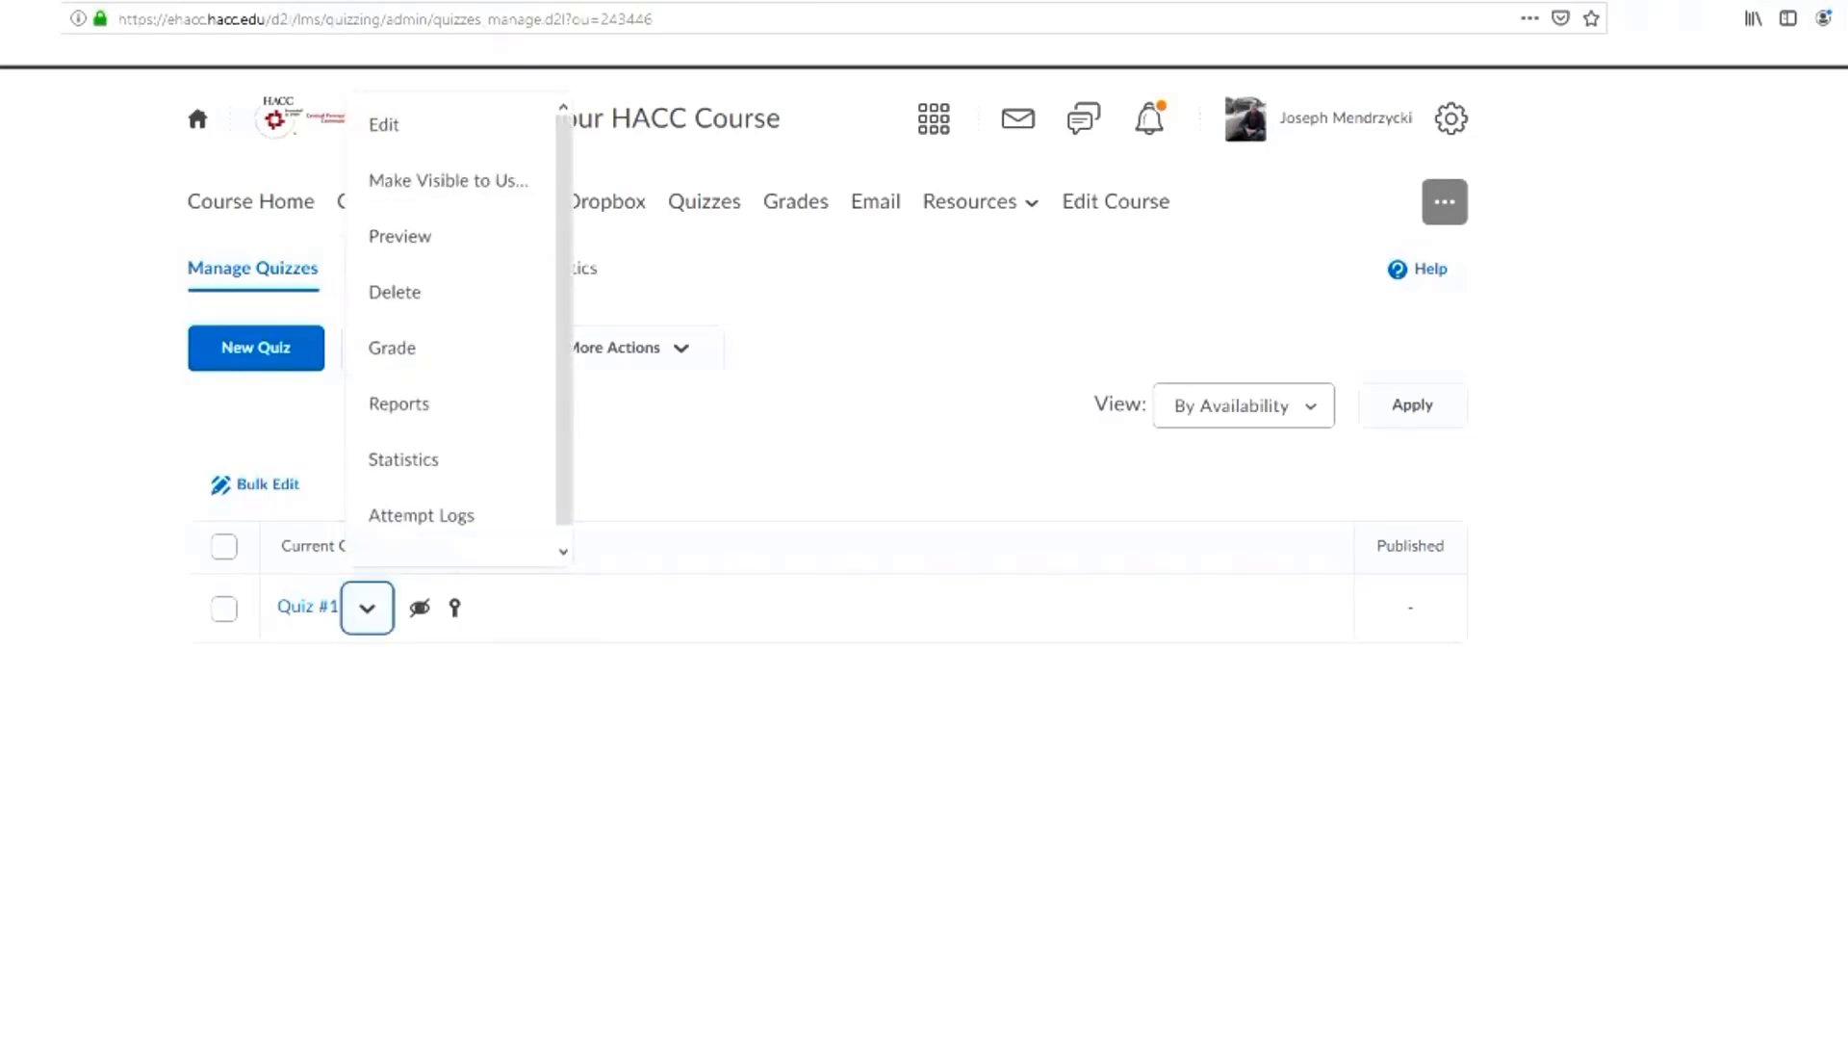
key("Escape")
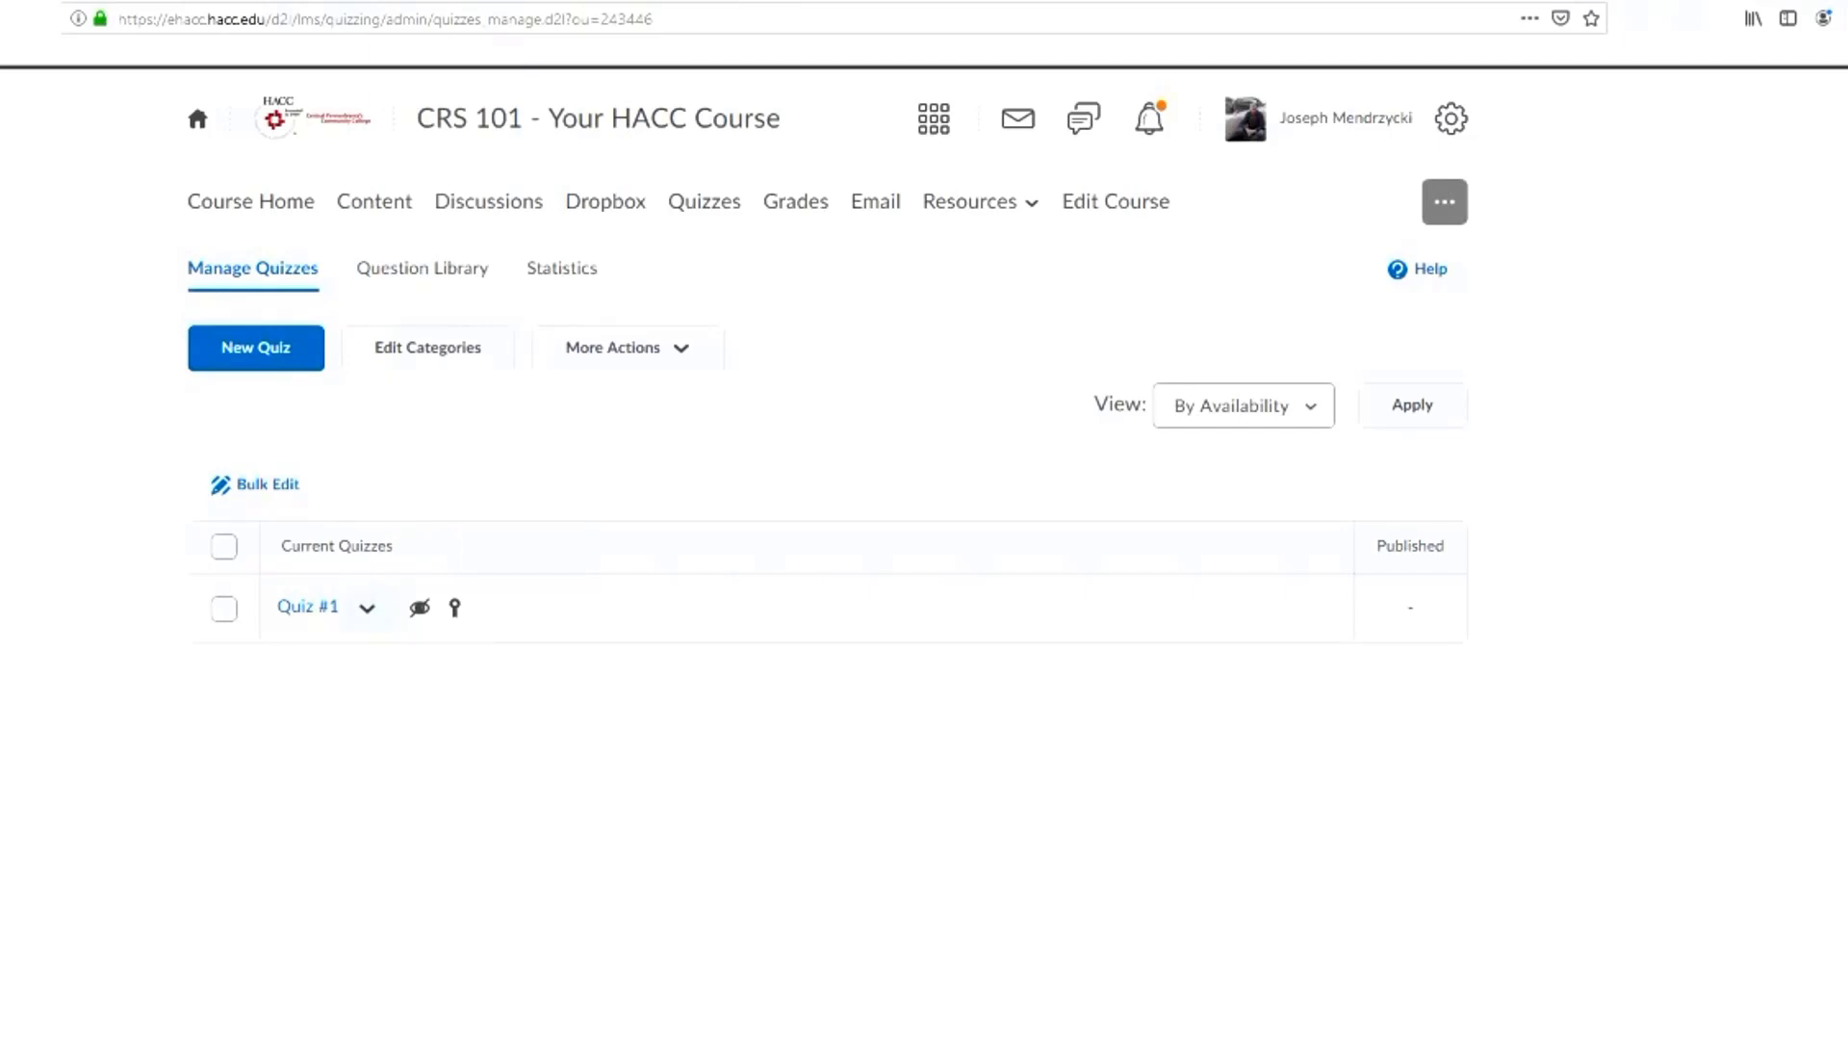
left_click(367, 607)
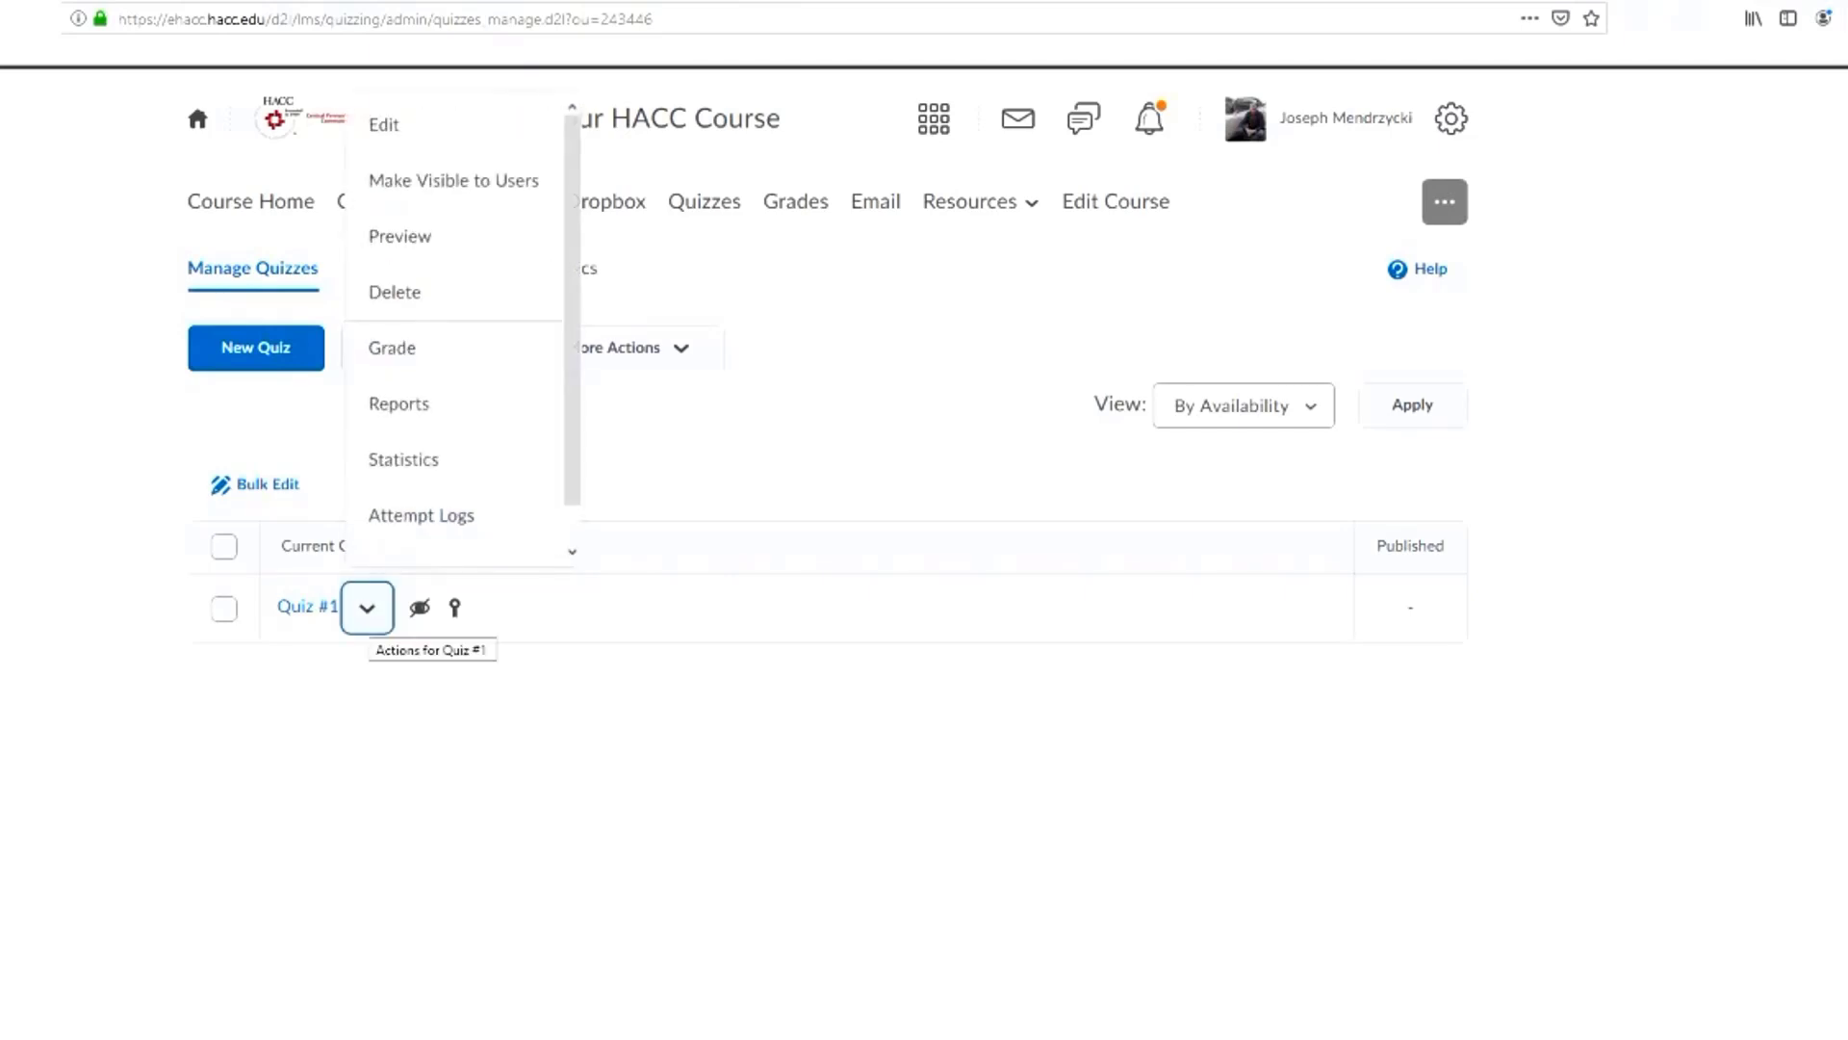
key("Up")
key("Up")
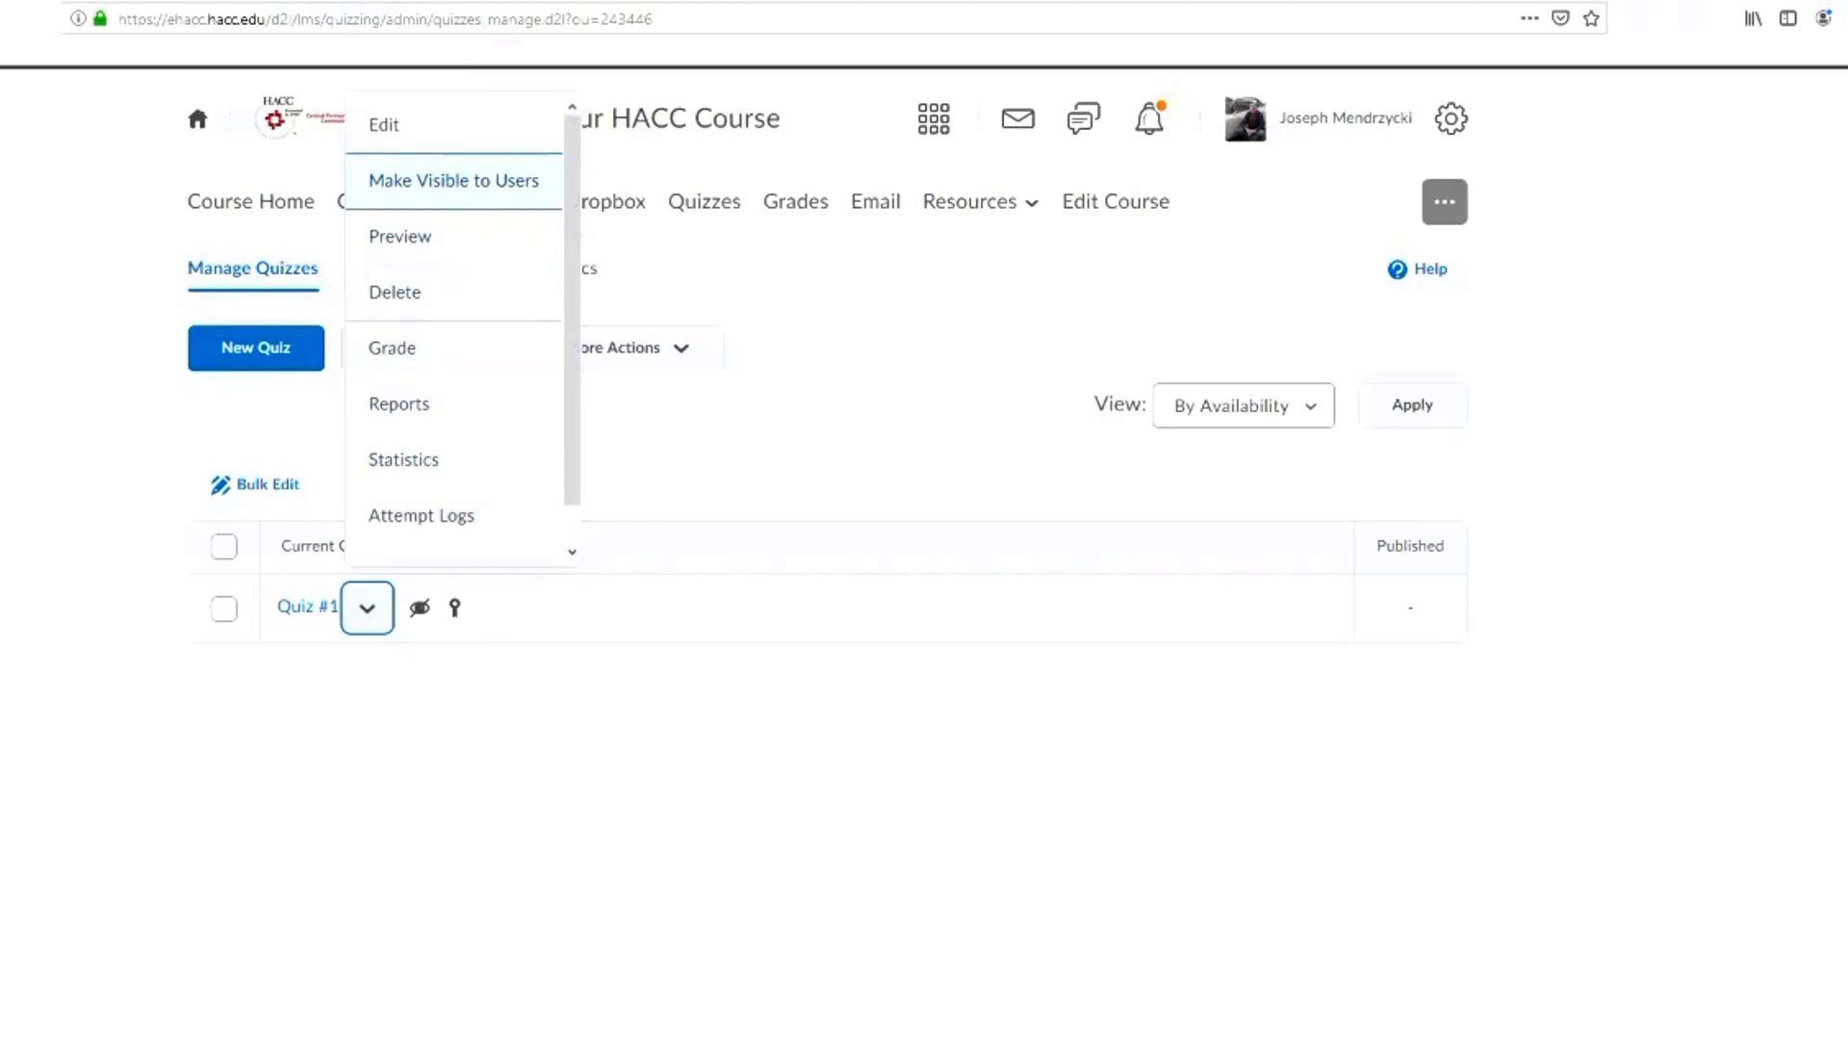
key("Return")
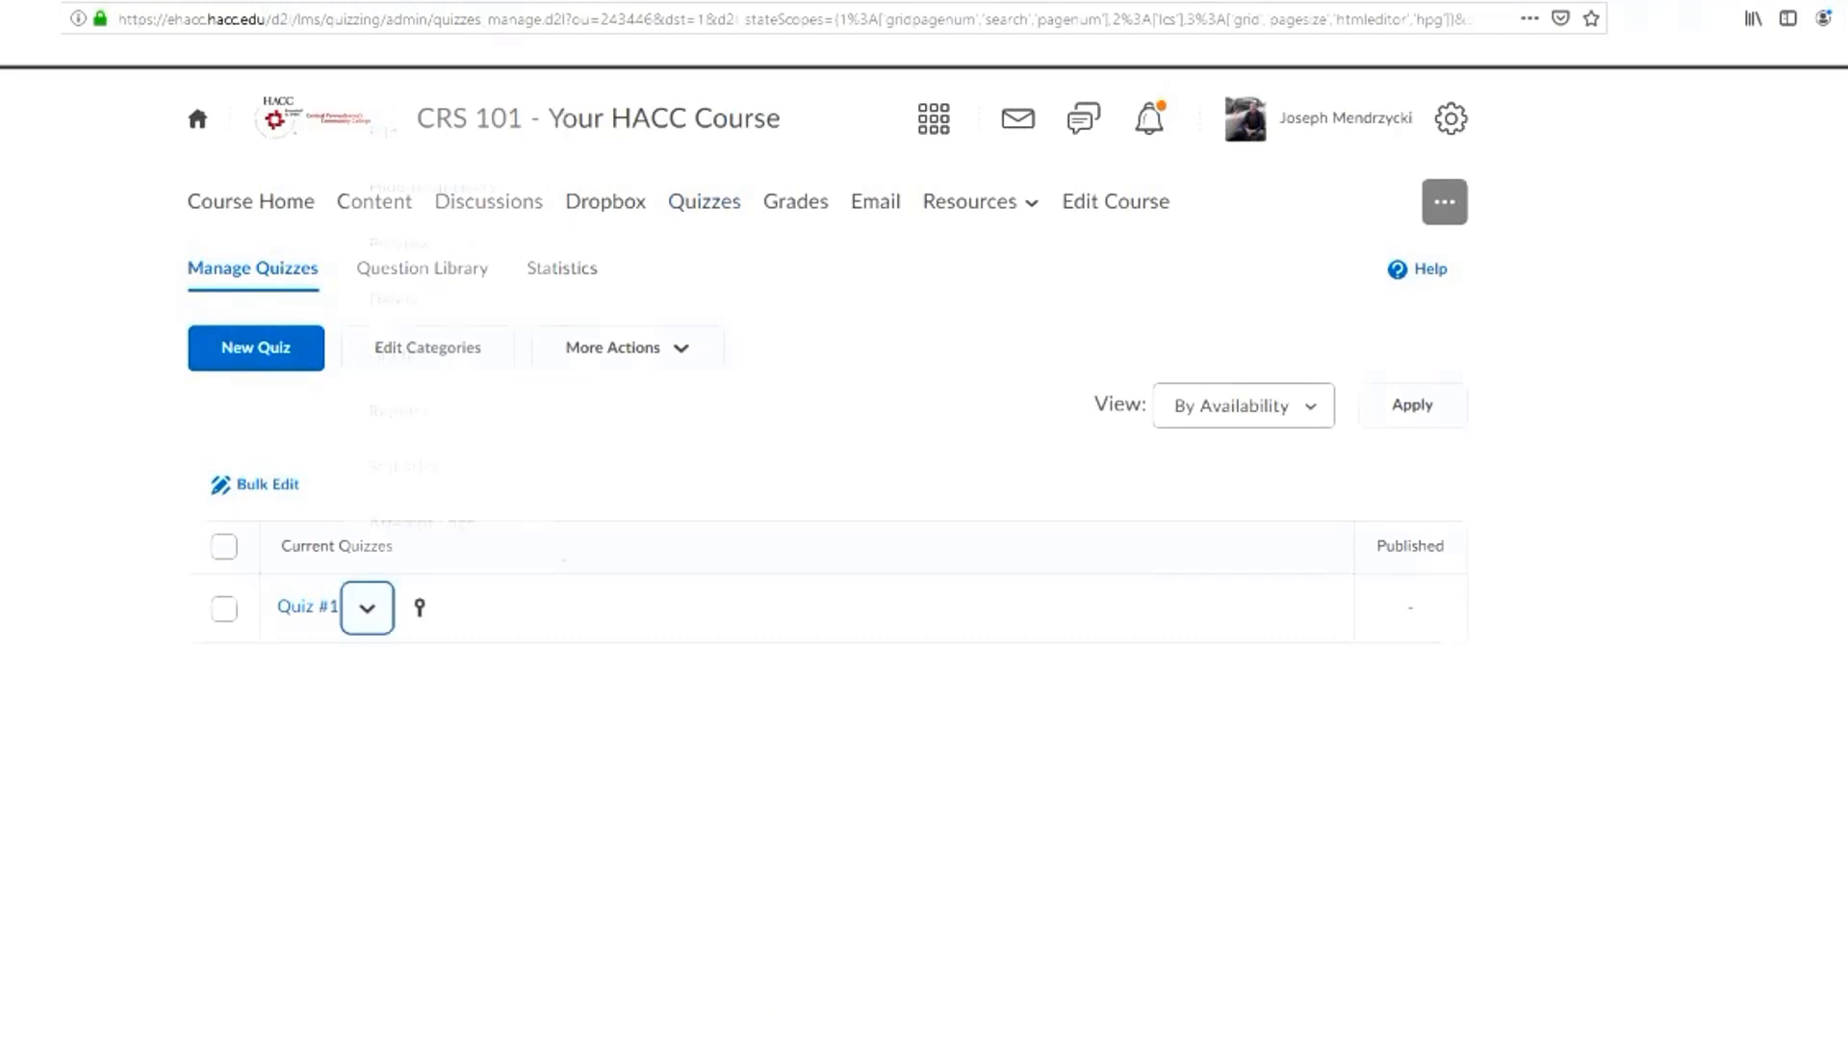
Preview Quiz #1, look over its details and instructions, and exit the preview
left_click(367, 608)
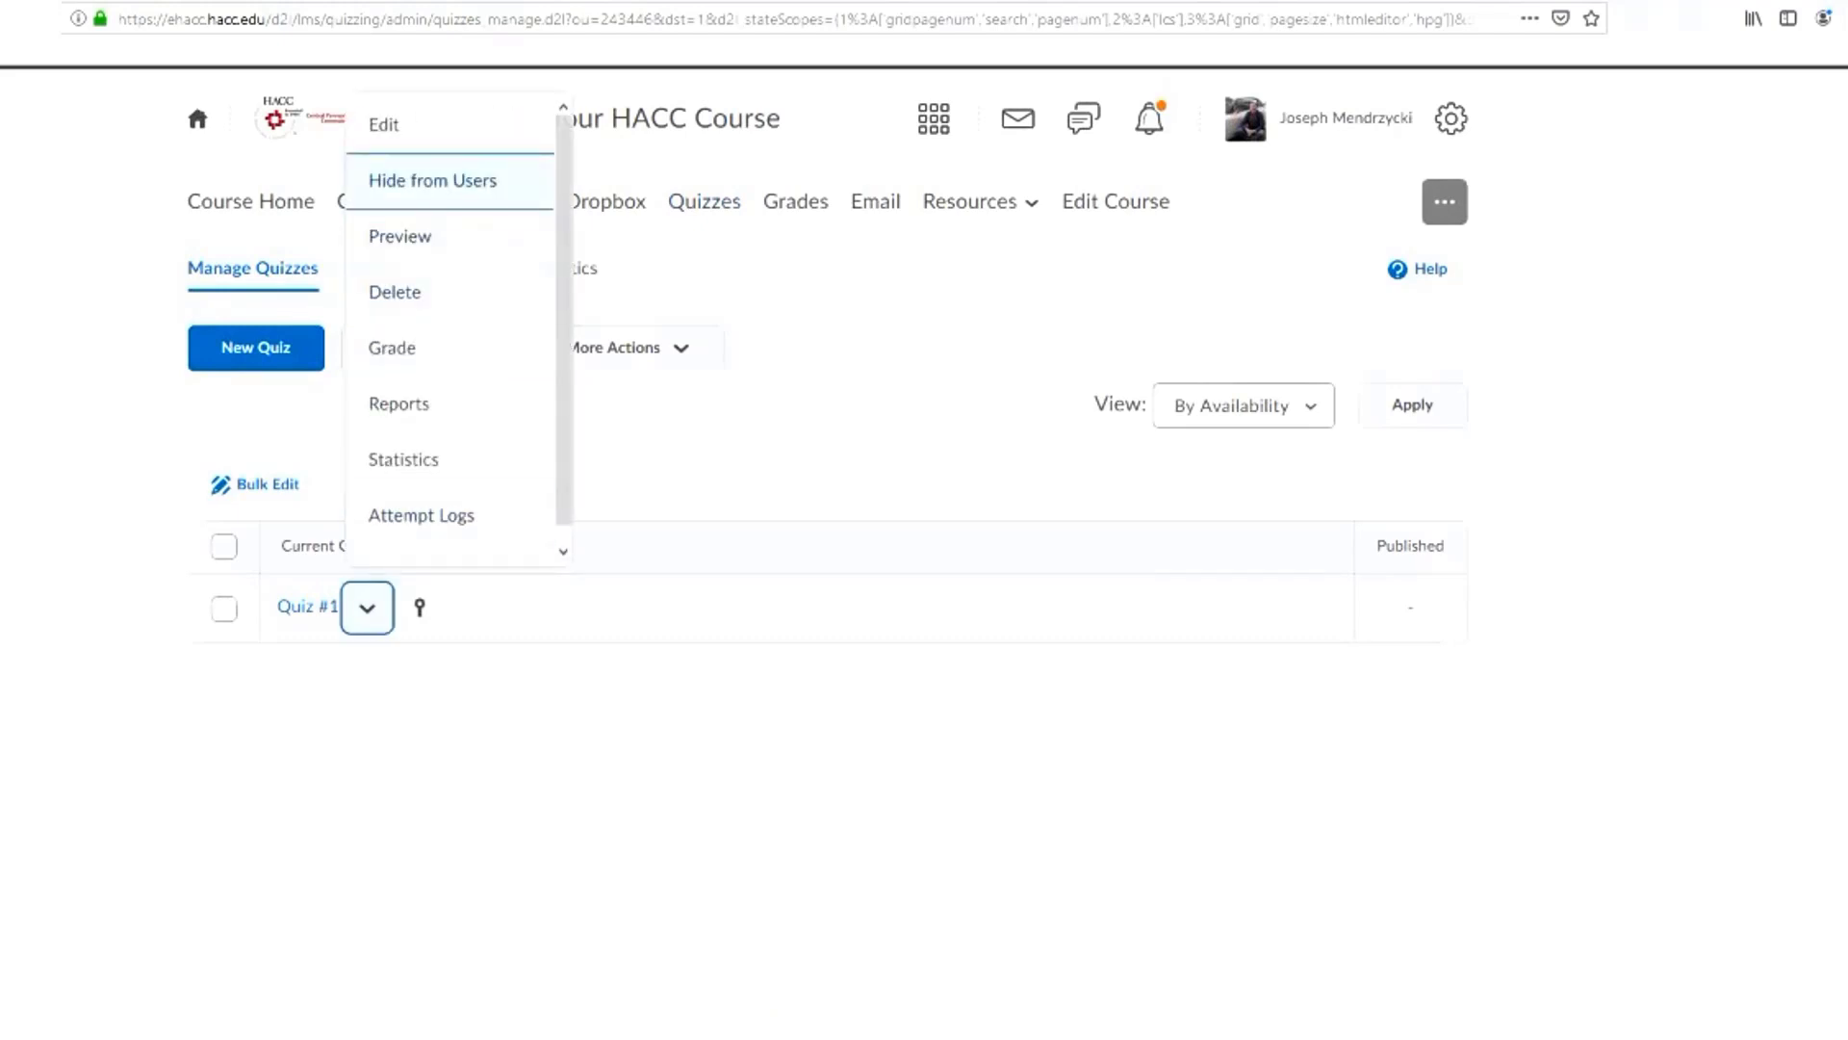
key("Down")
key("Return")
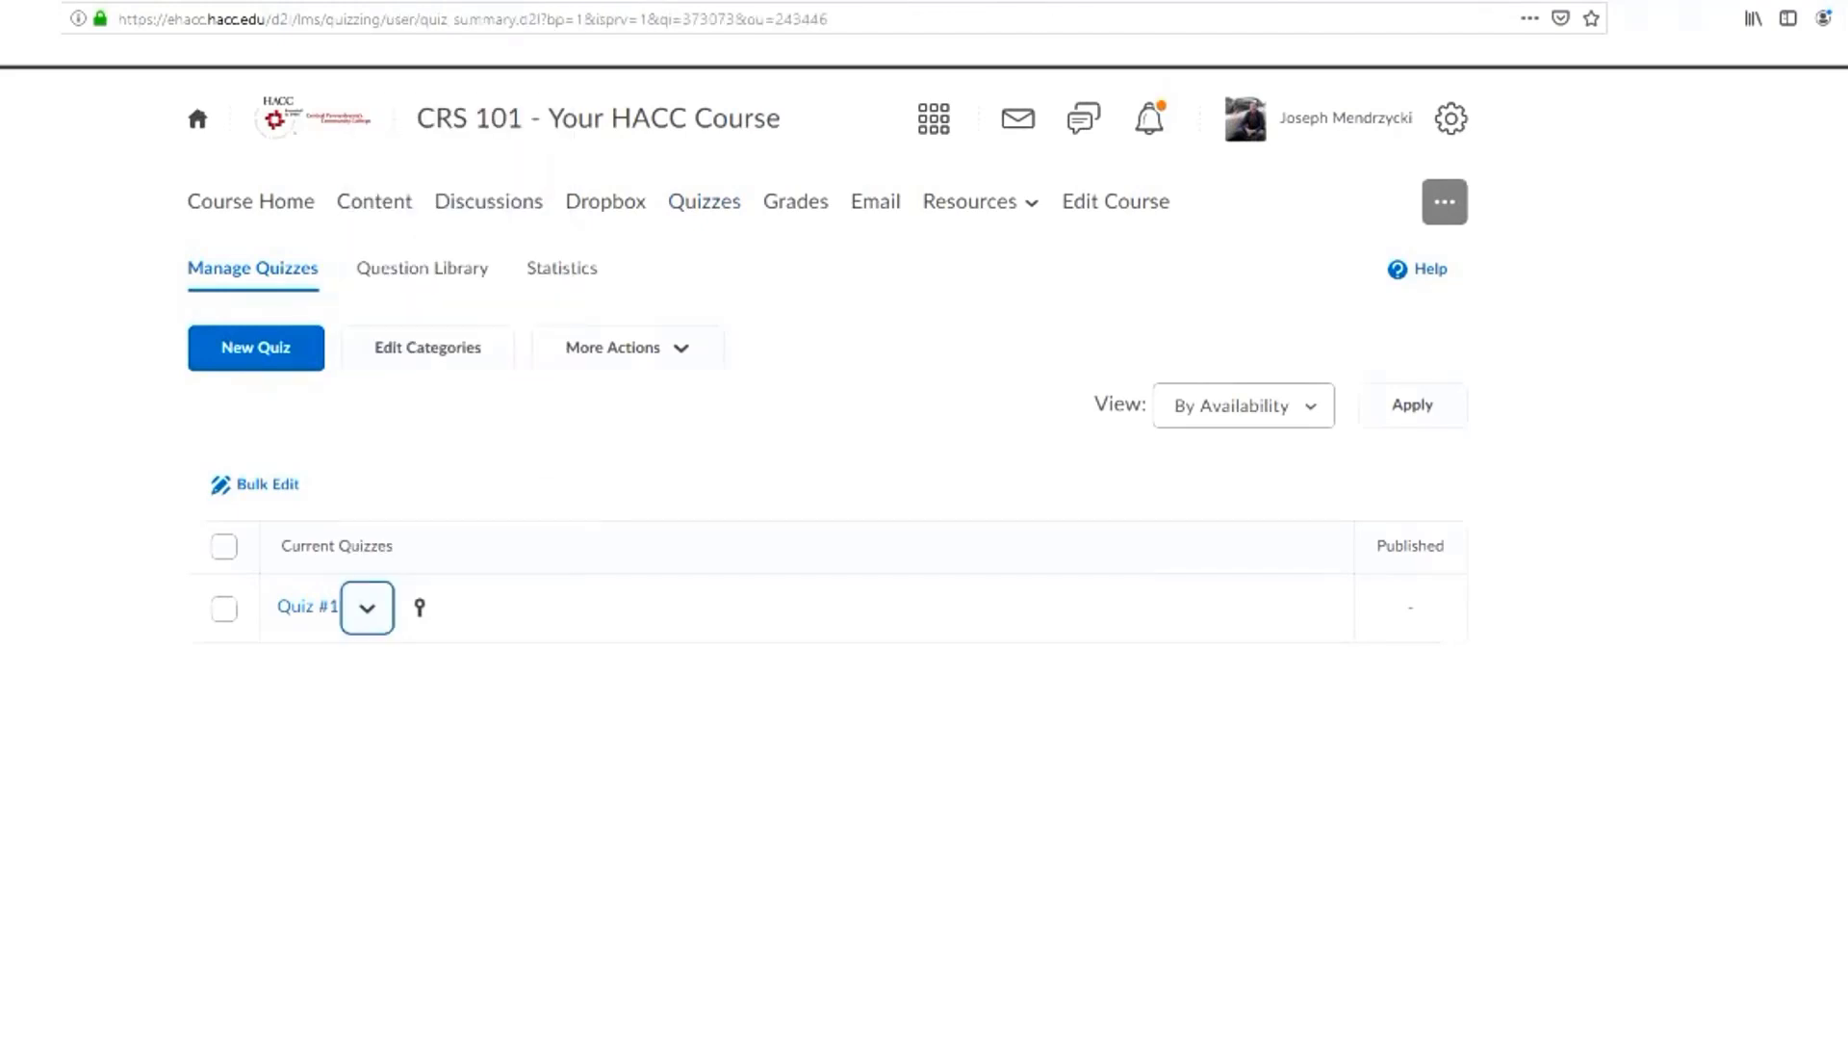
scroll(924, 529, "down", 3)
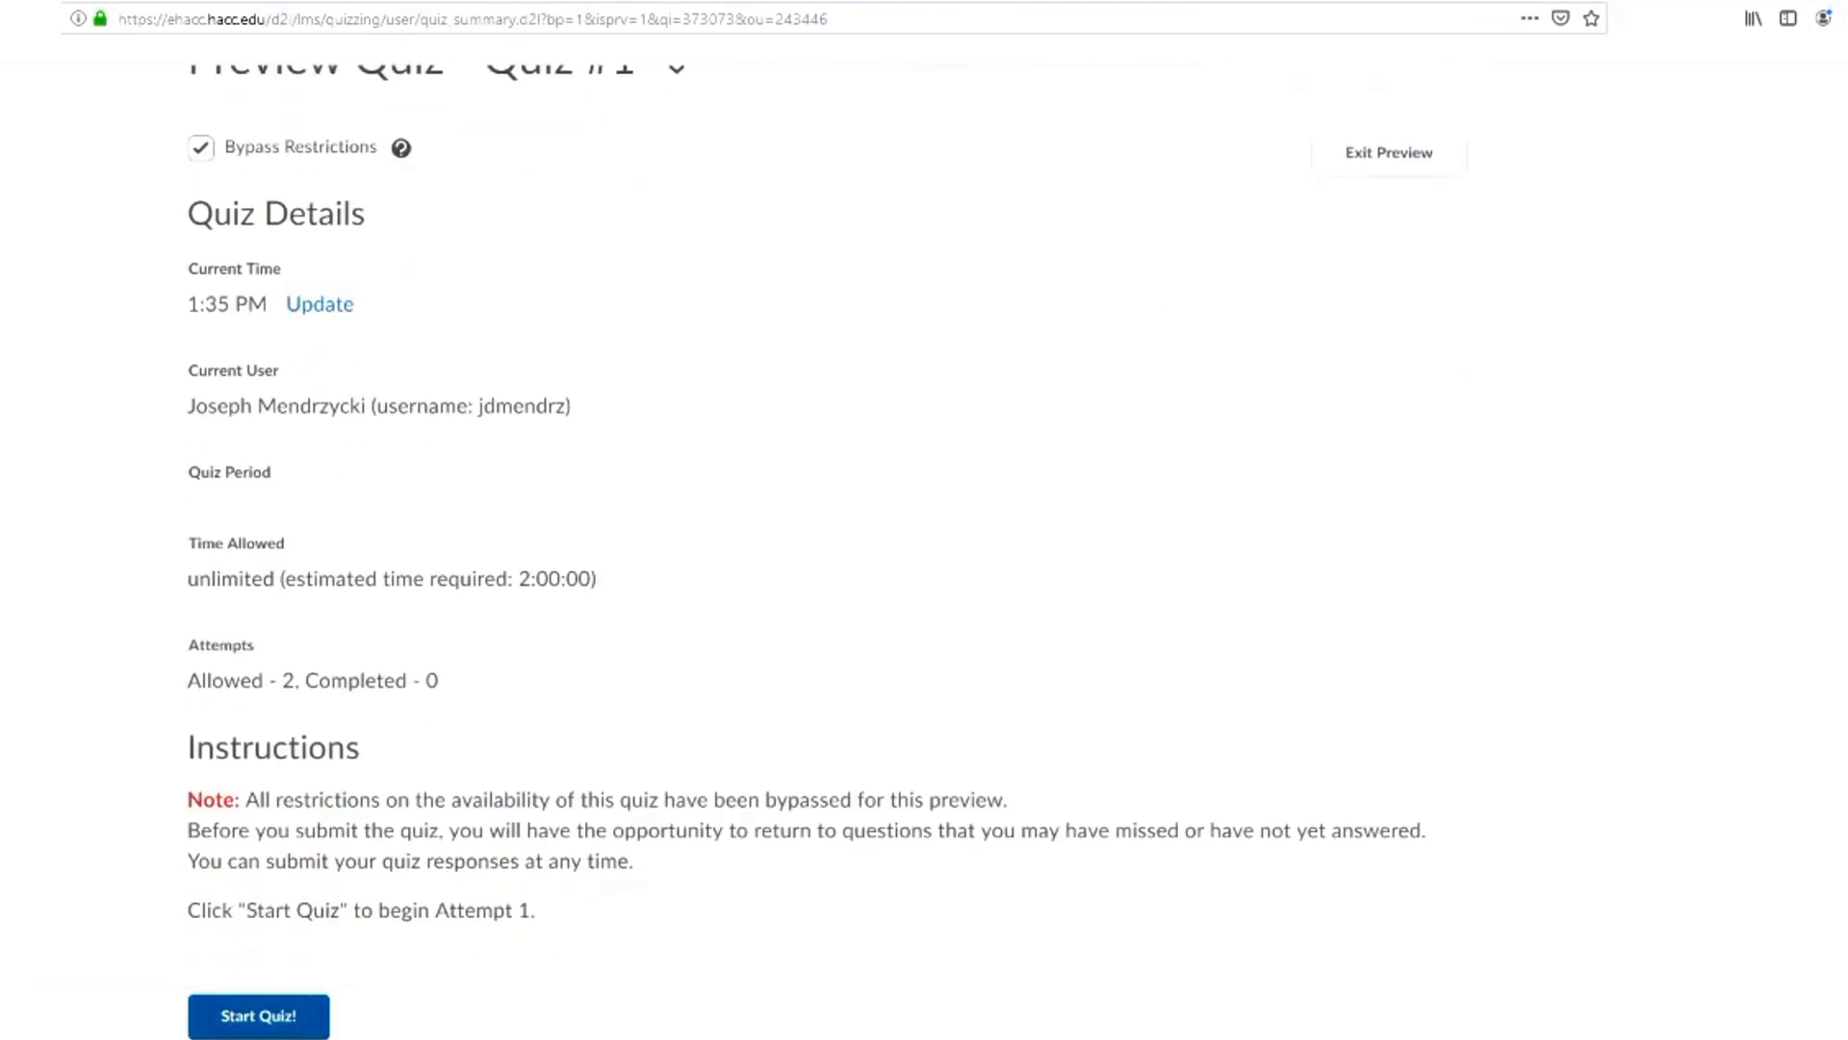
scroll(924, 552, "up", 3)
left_click(1389, 370)
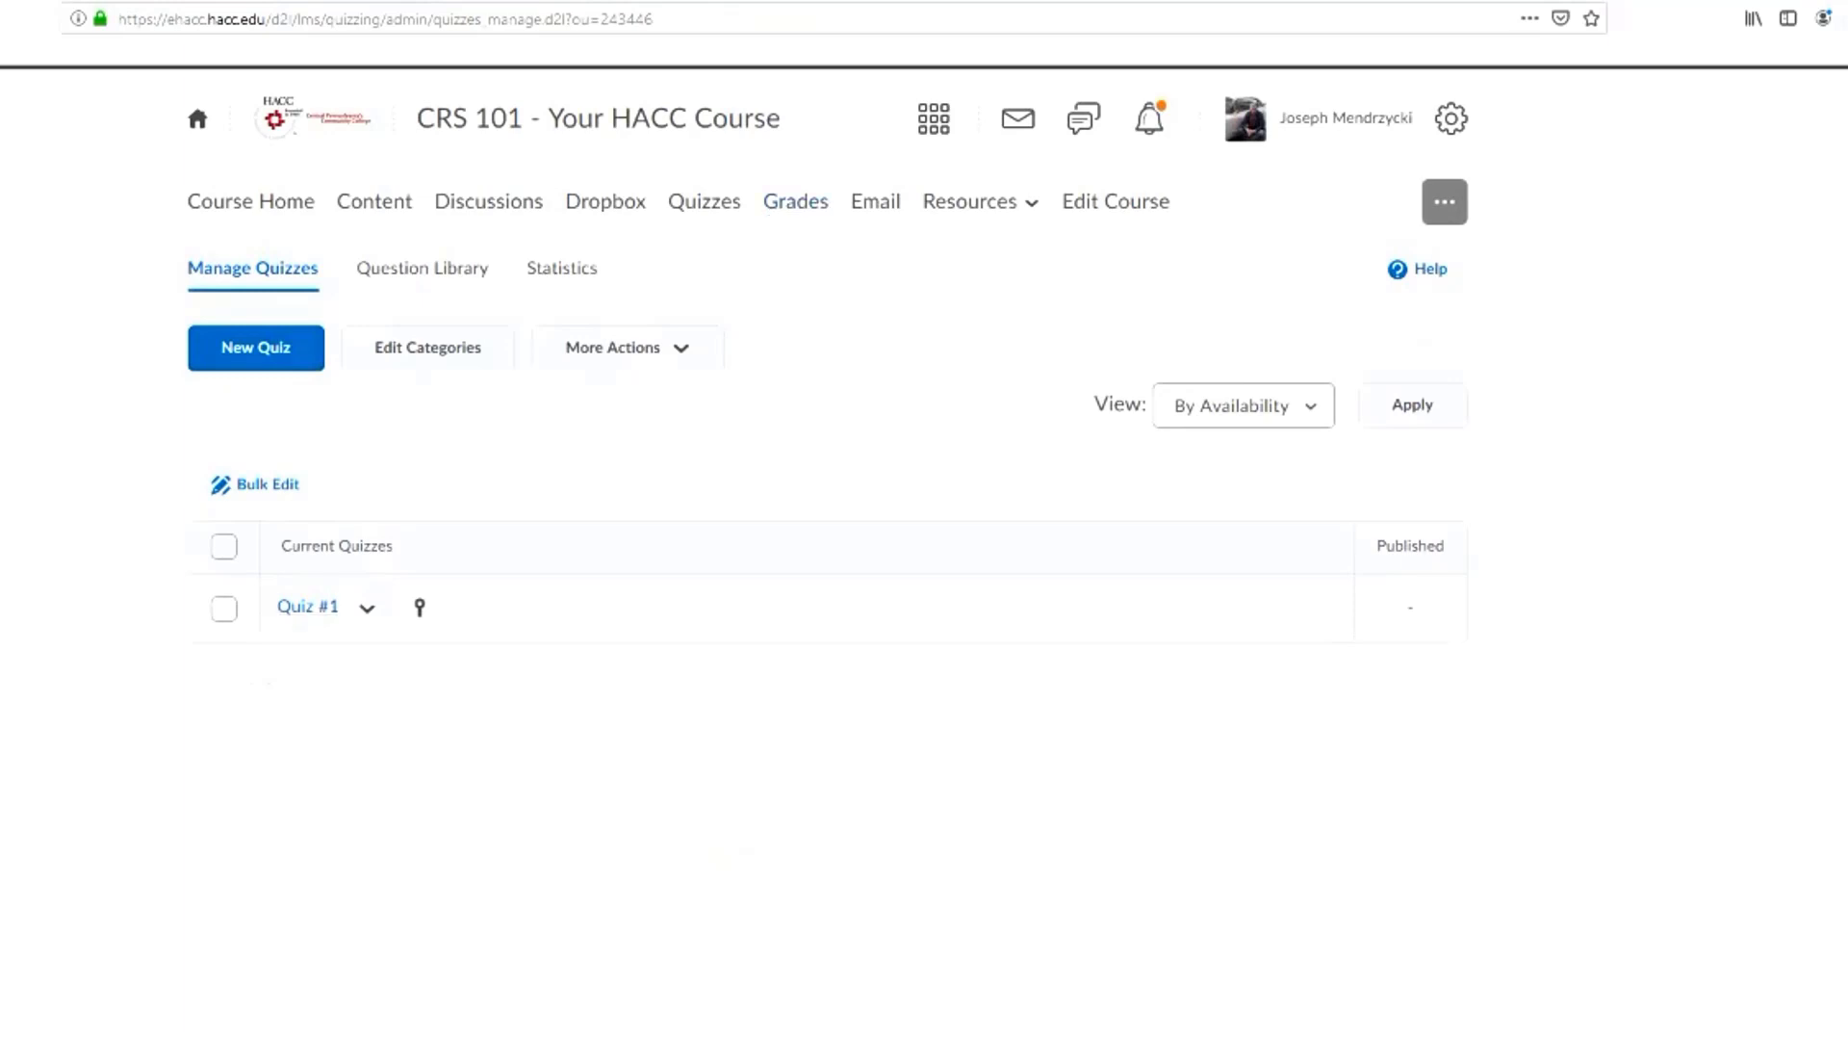
Examine the Quiz #1 grade column in the grade entry table, and return to the list of grade items
left_click(795, 202)
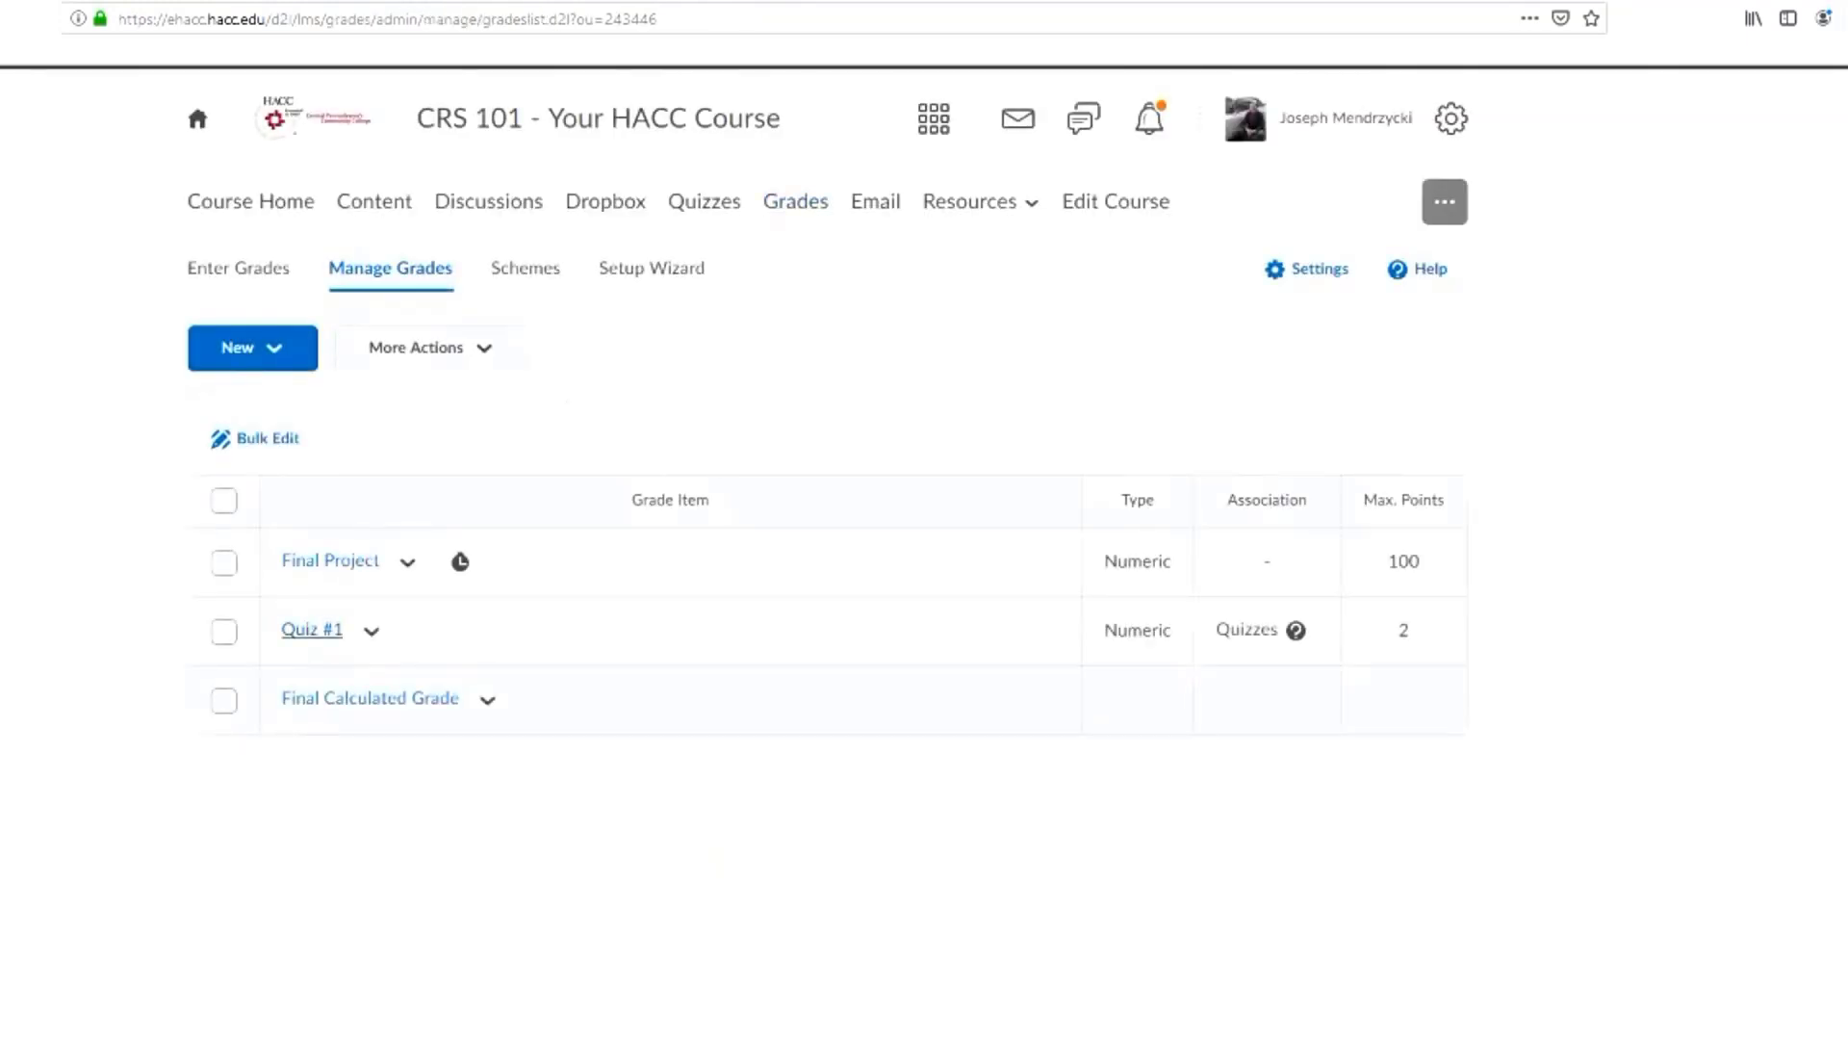
left_click(238, 268)
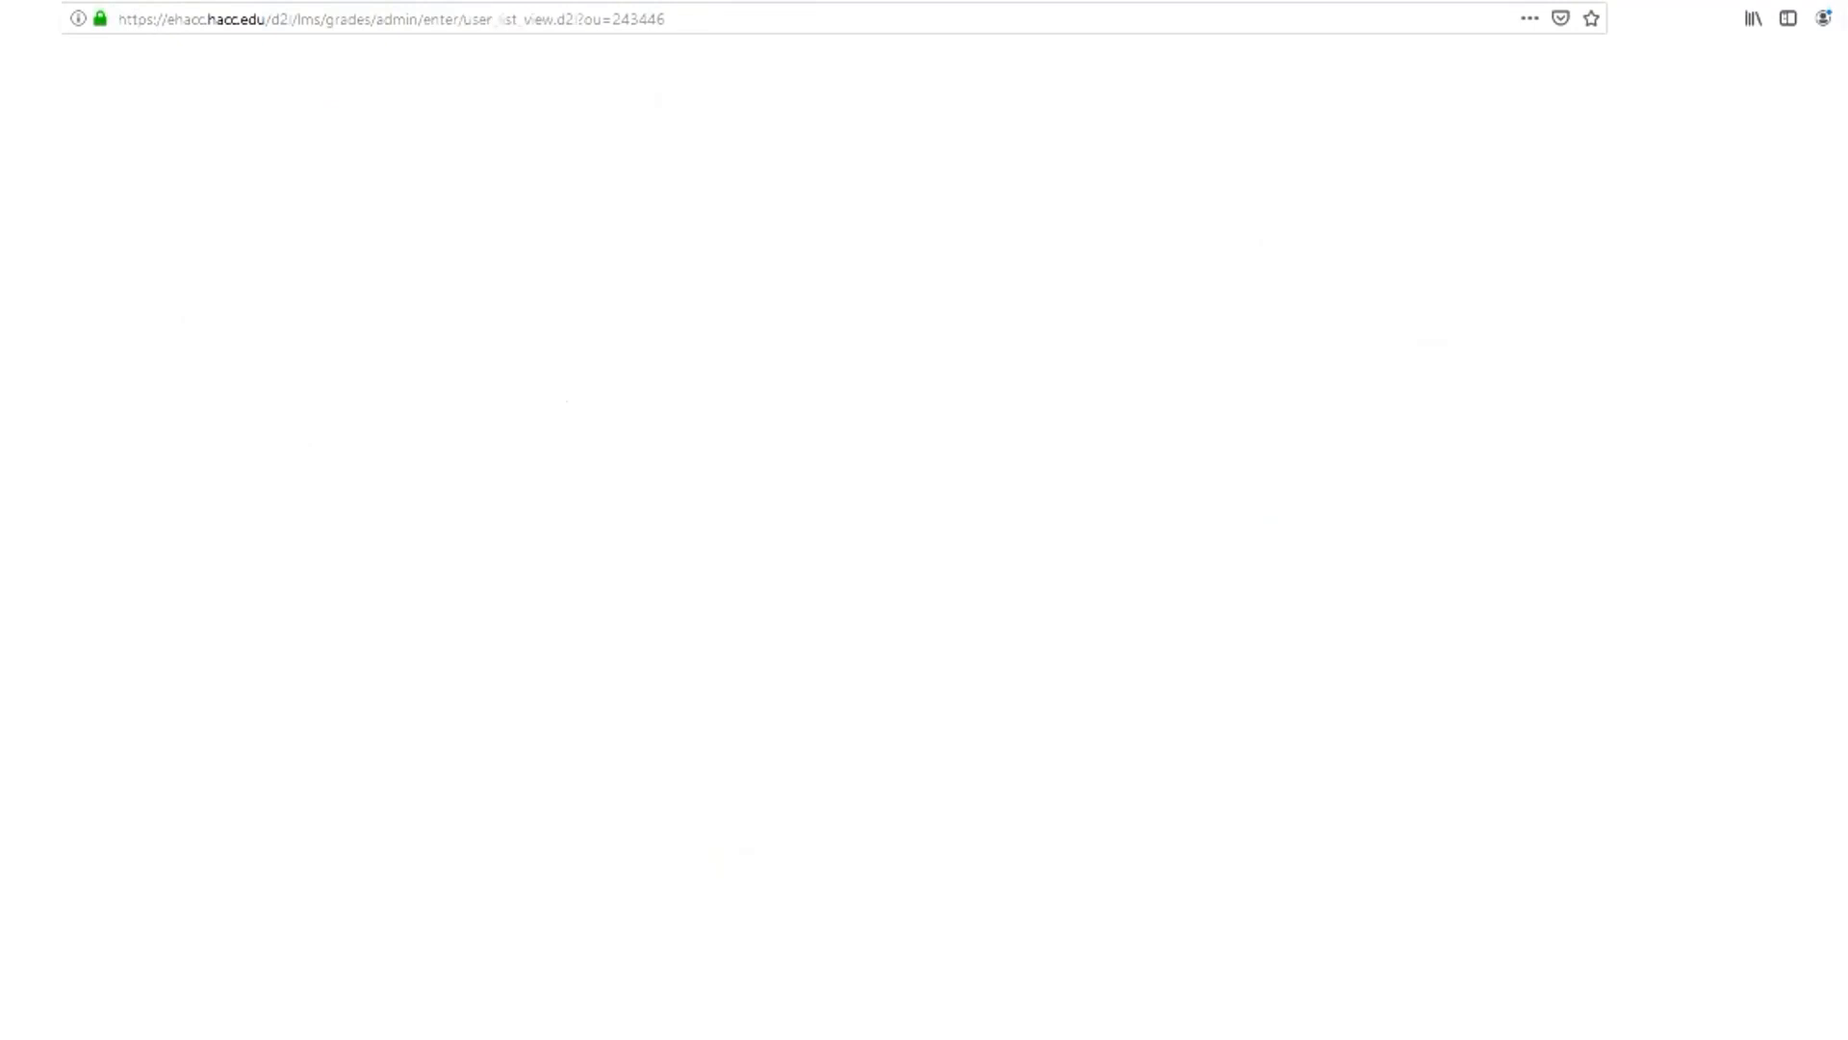
scroll(1314, 748, "down", 2)
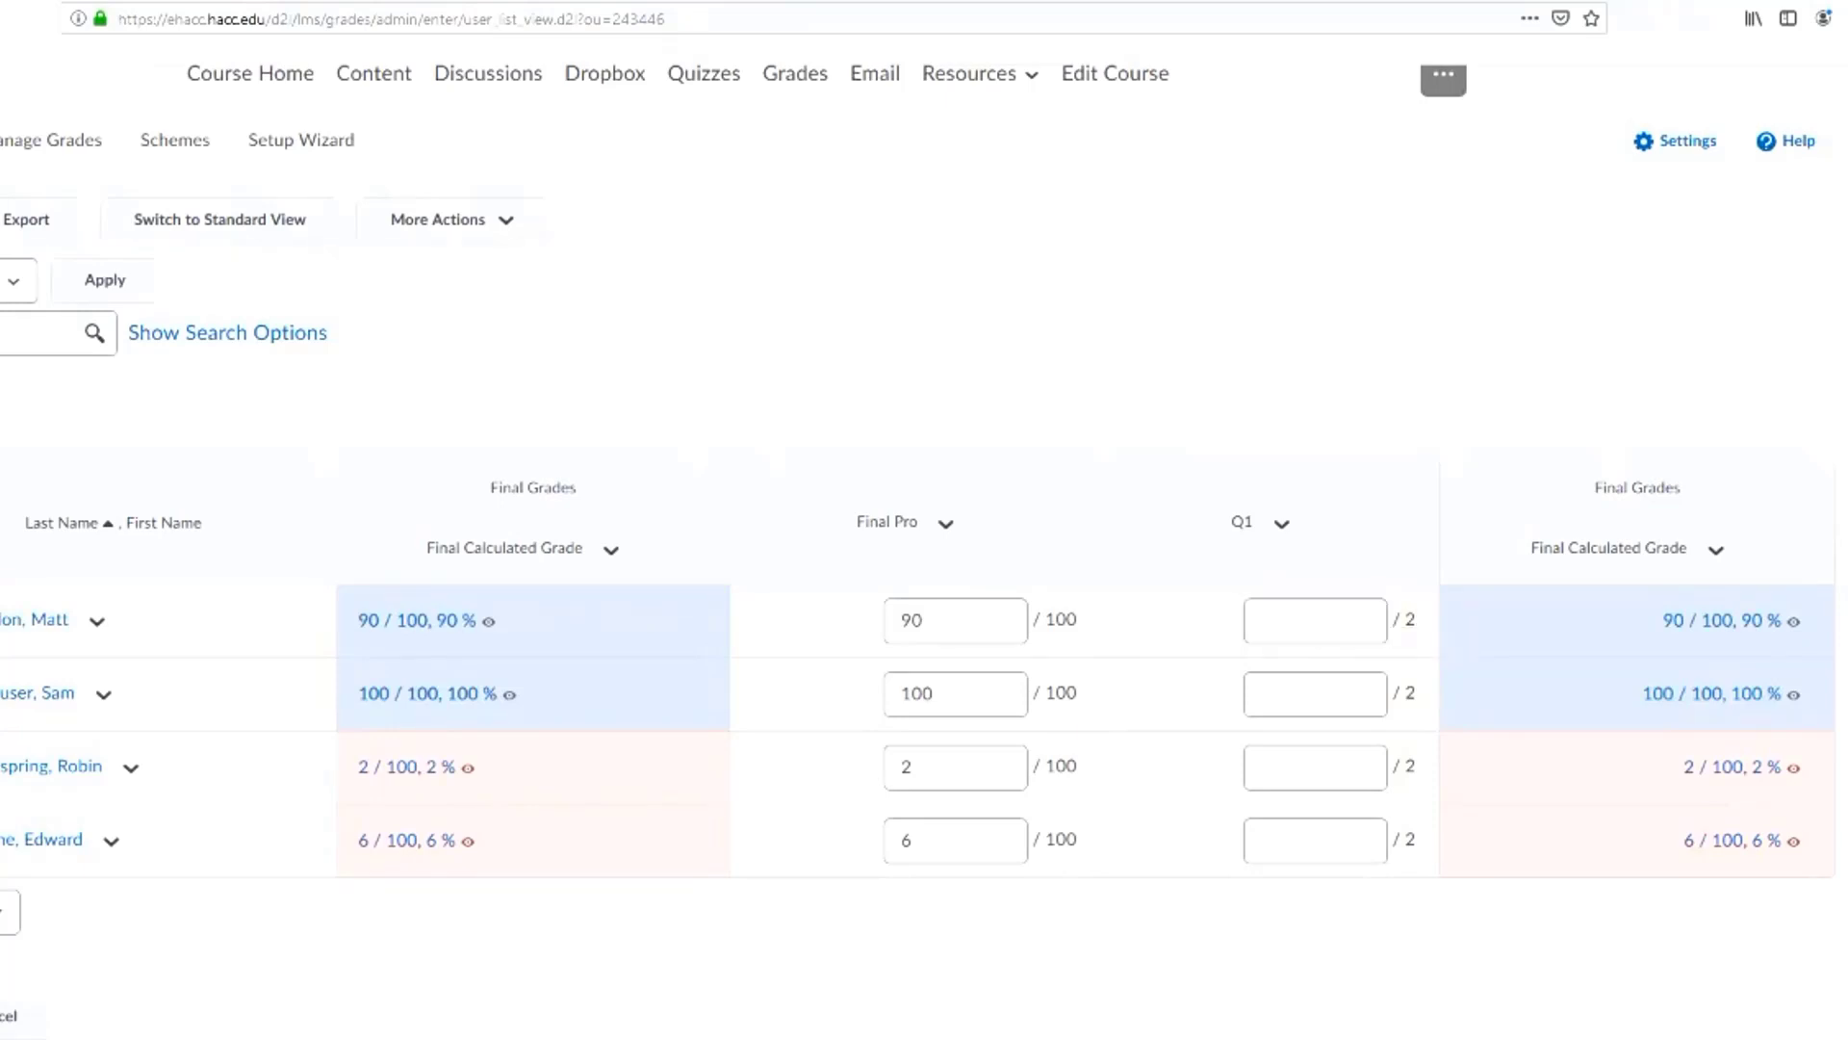
scroll(605, 201, "up", 2)
scroll(488, 200, "down", 2)
scroll(924, 551, "up", 1)
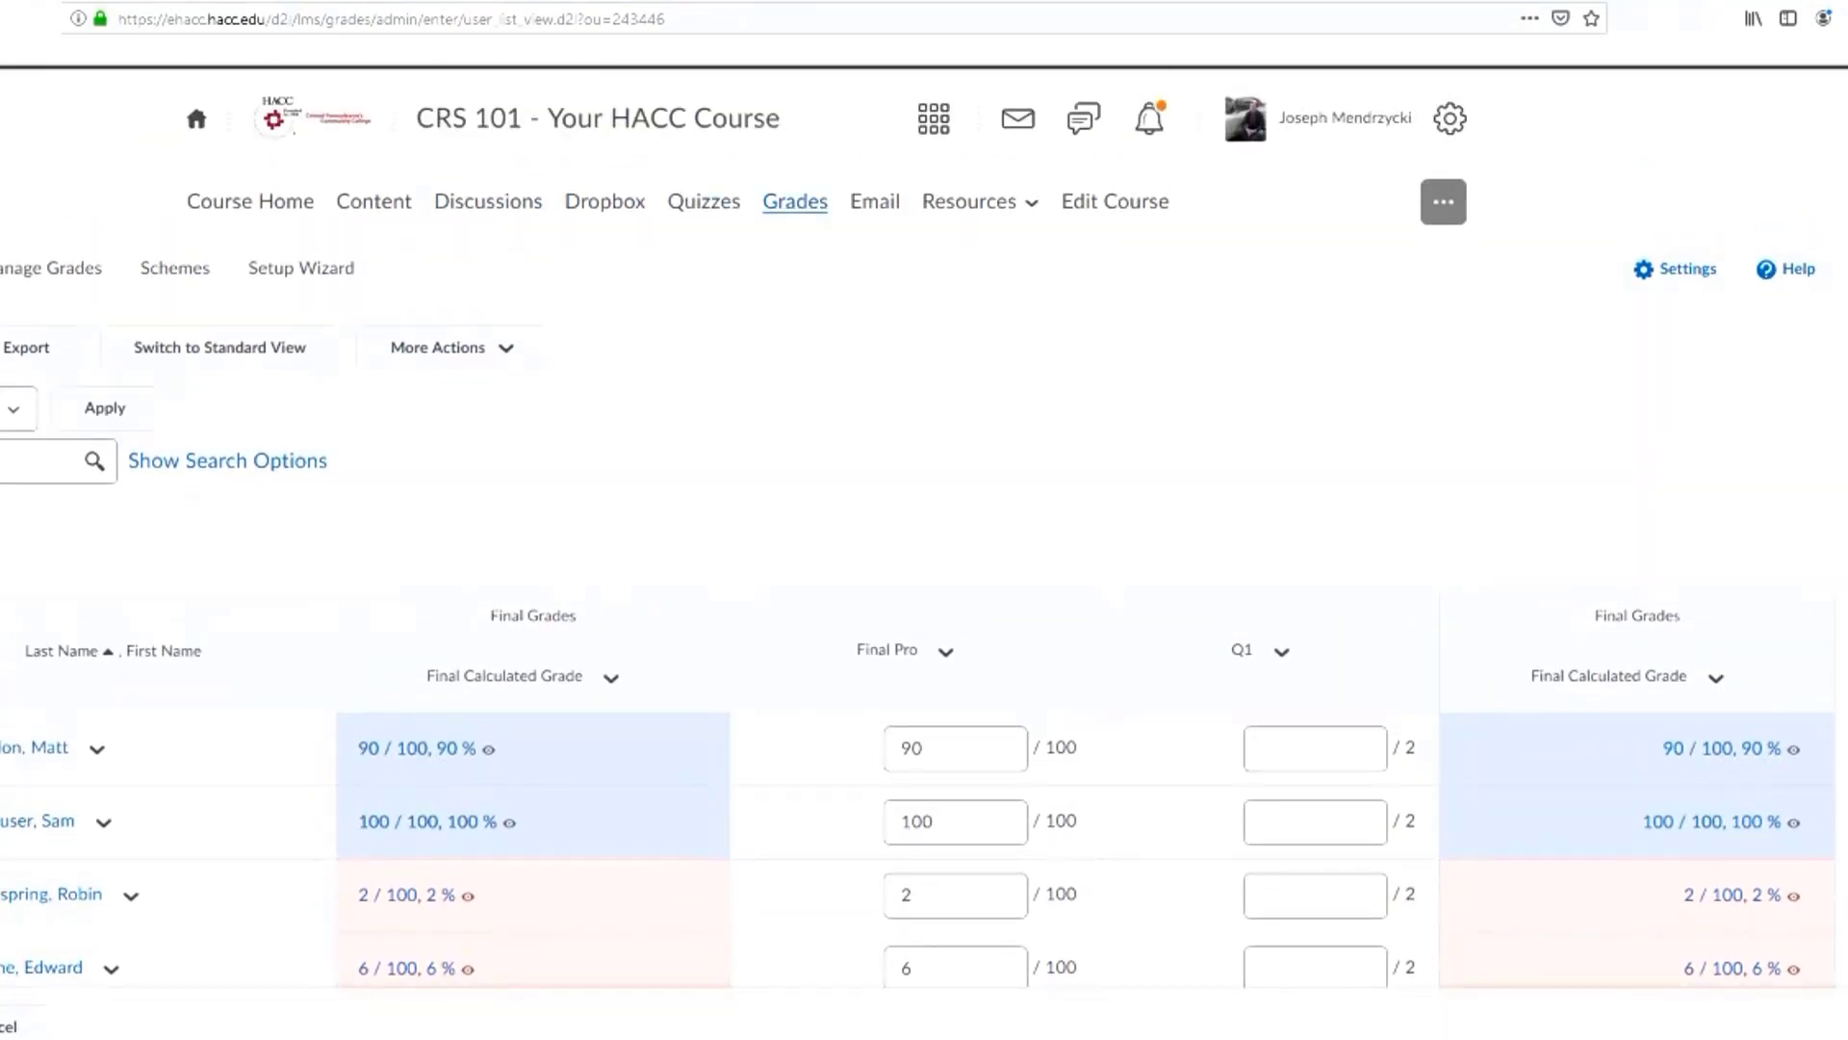
left_click(795, 201)
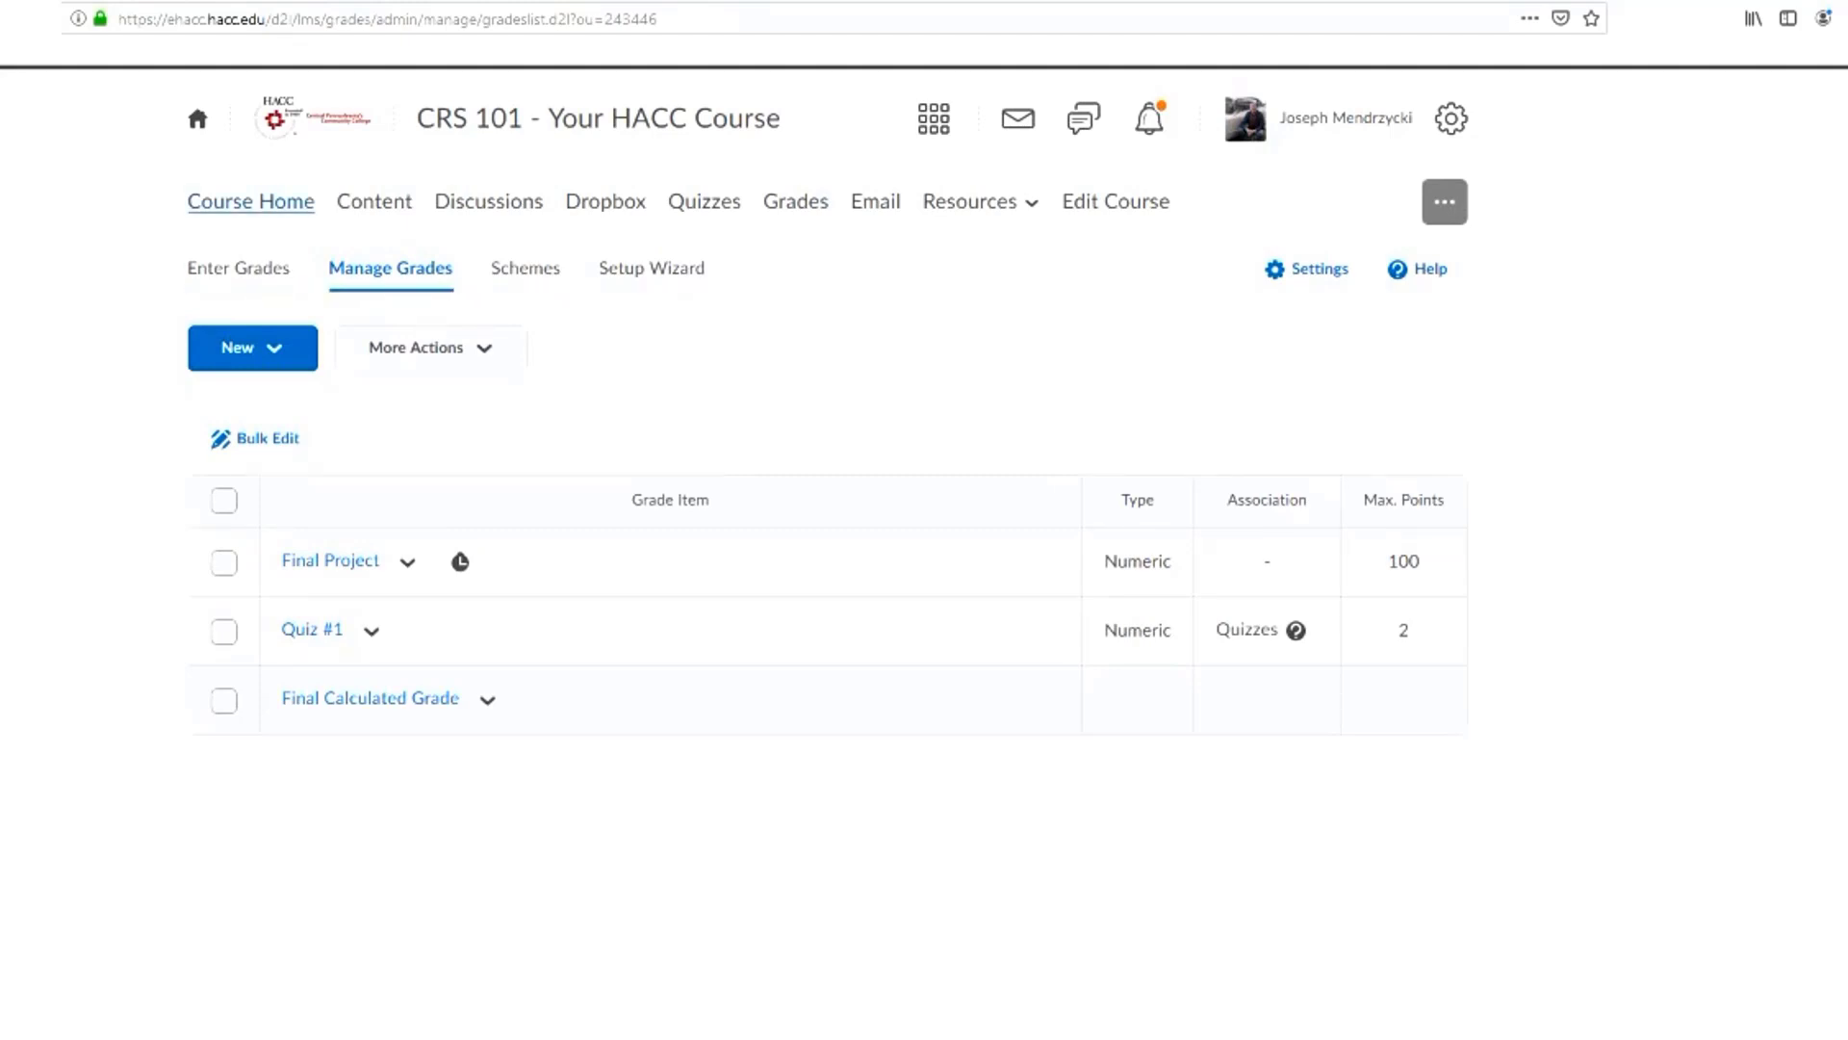
Add the existing Quiz #1 activity to Module One in the course content
left_click(250, 201)
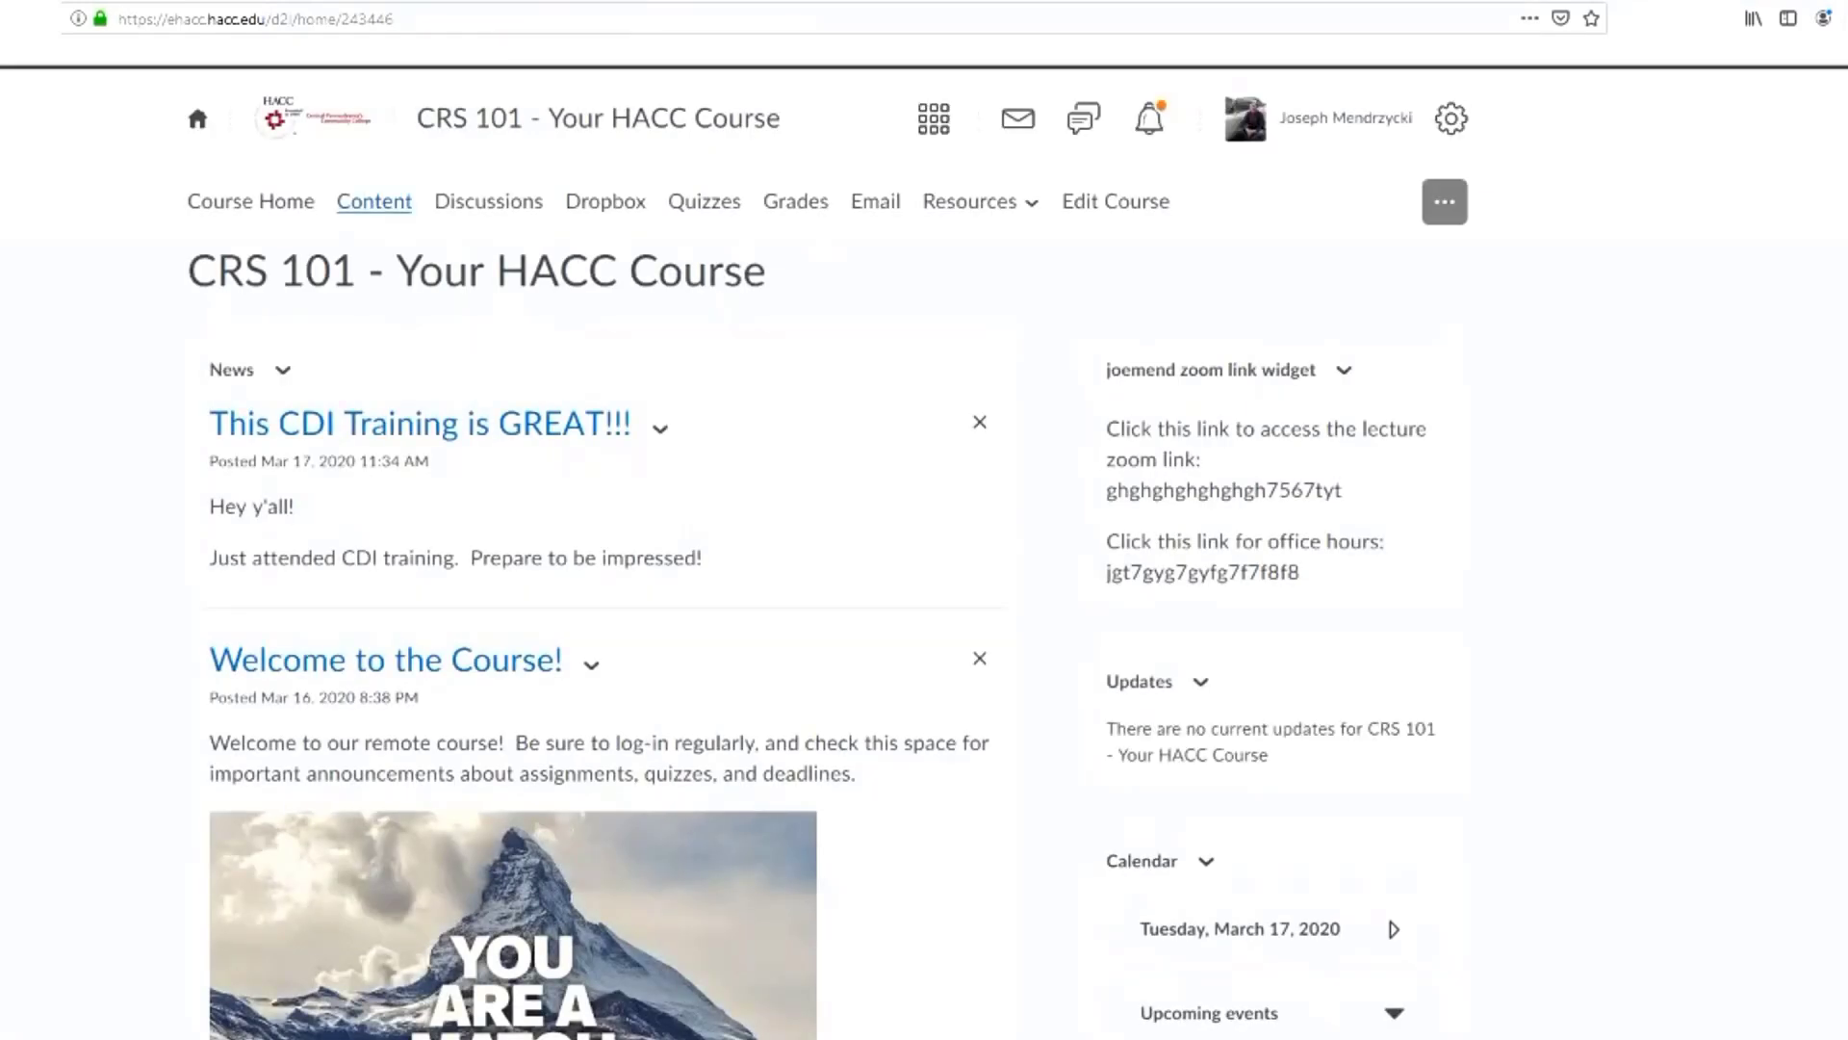
left_click(375, 201)
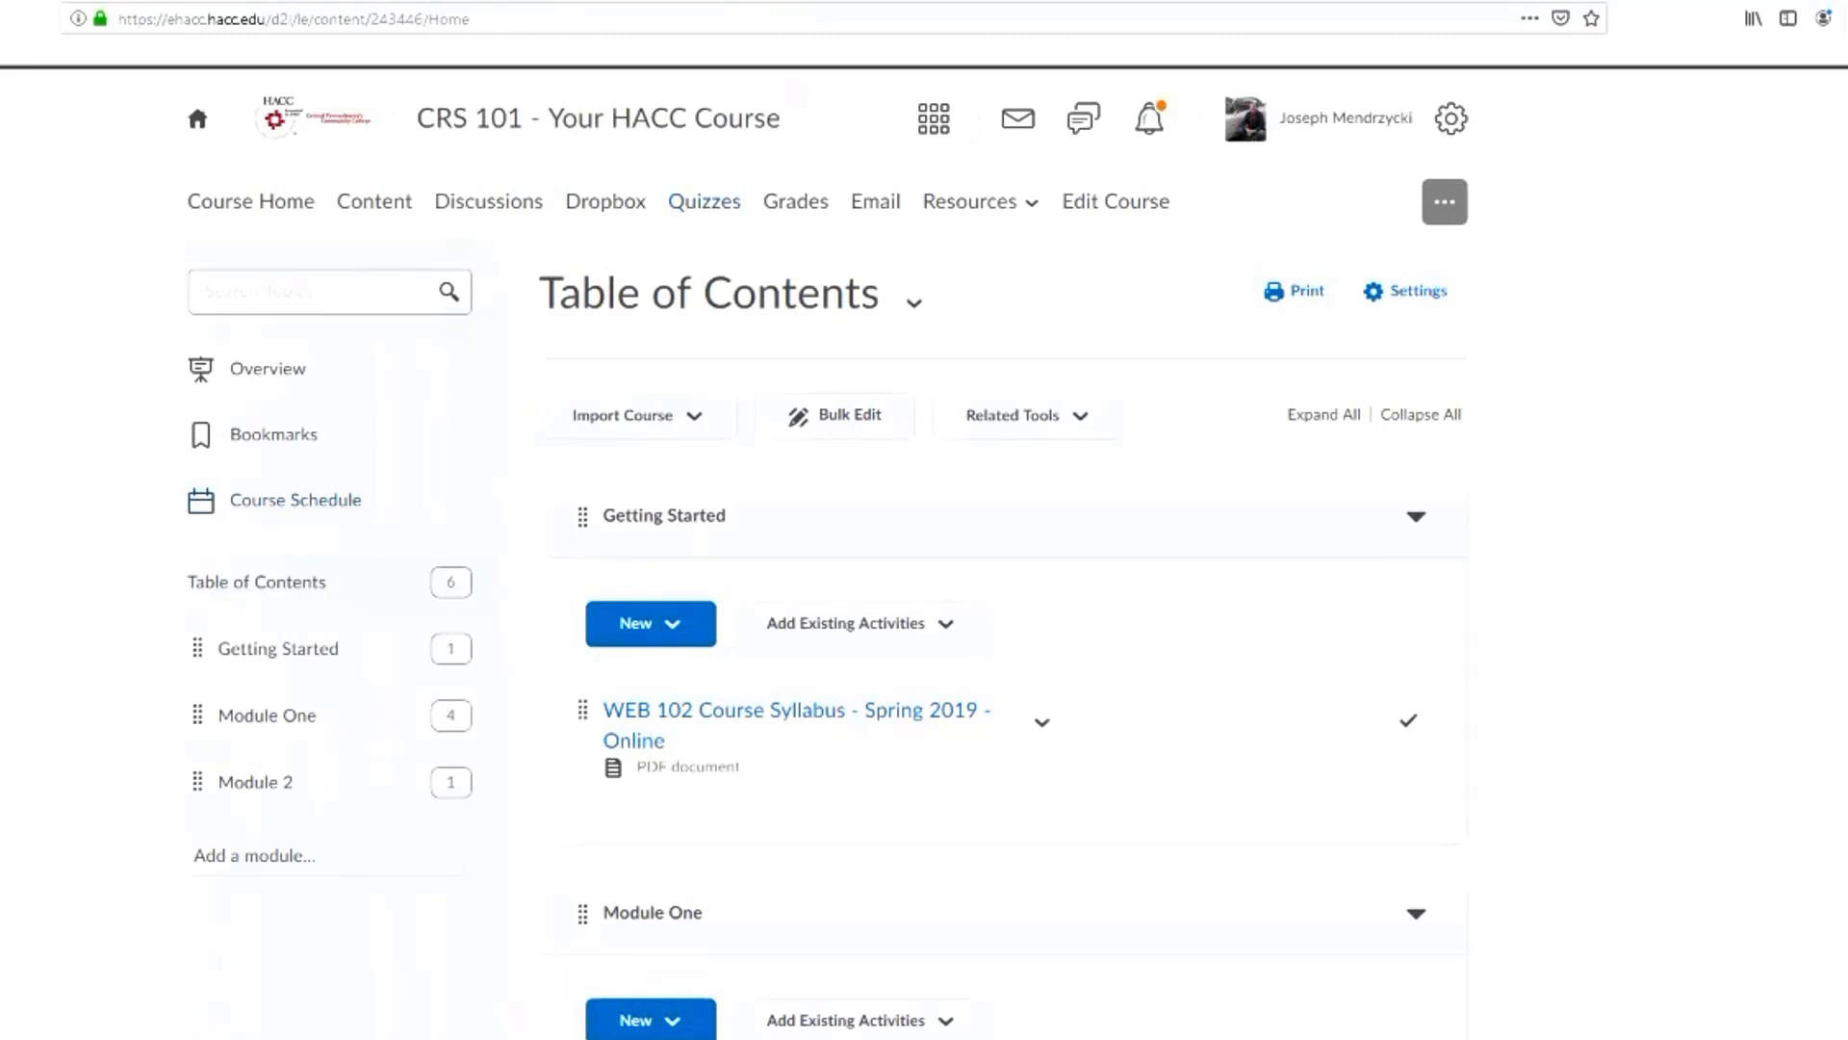
scroll(705, 207, "down", 1)
scroll(1001, 539, "down", 2)
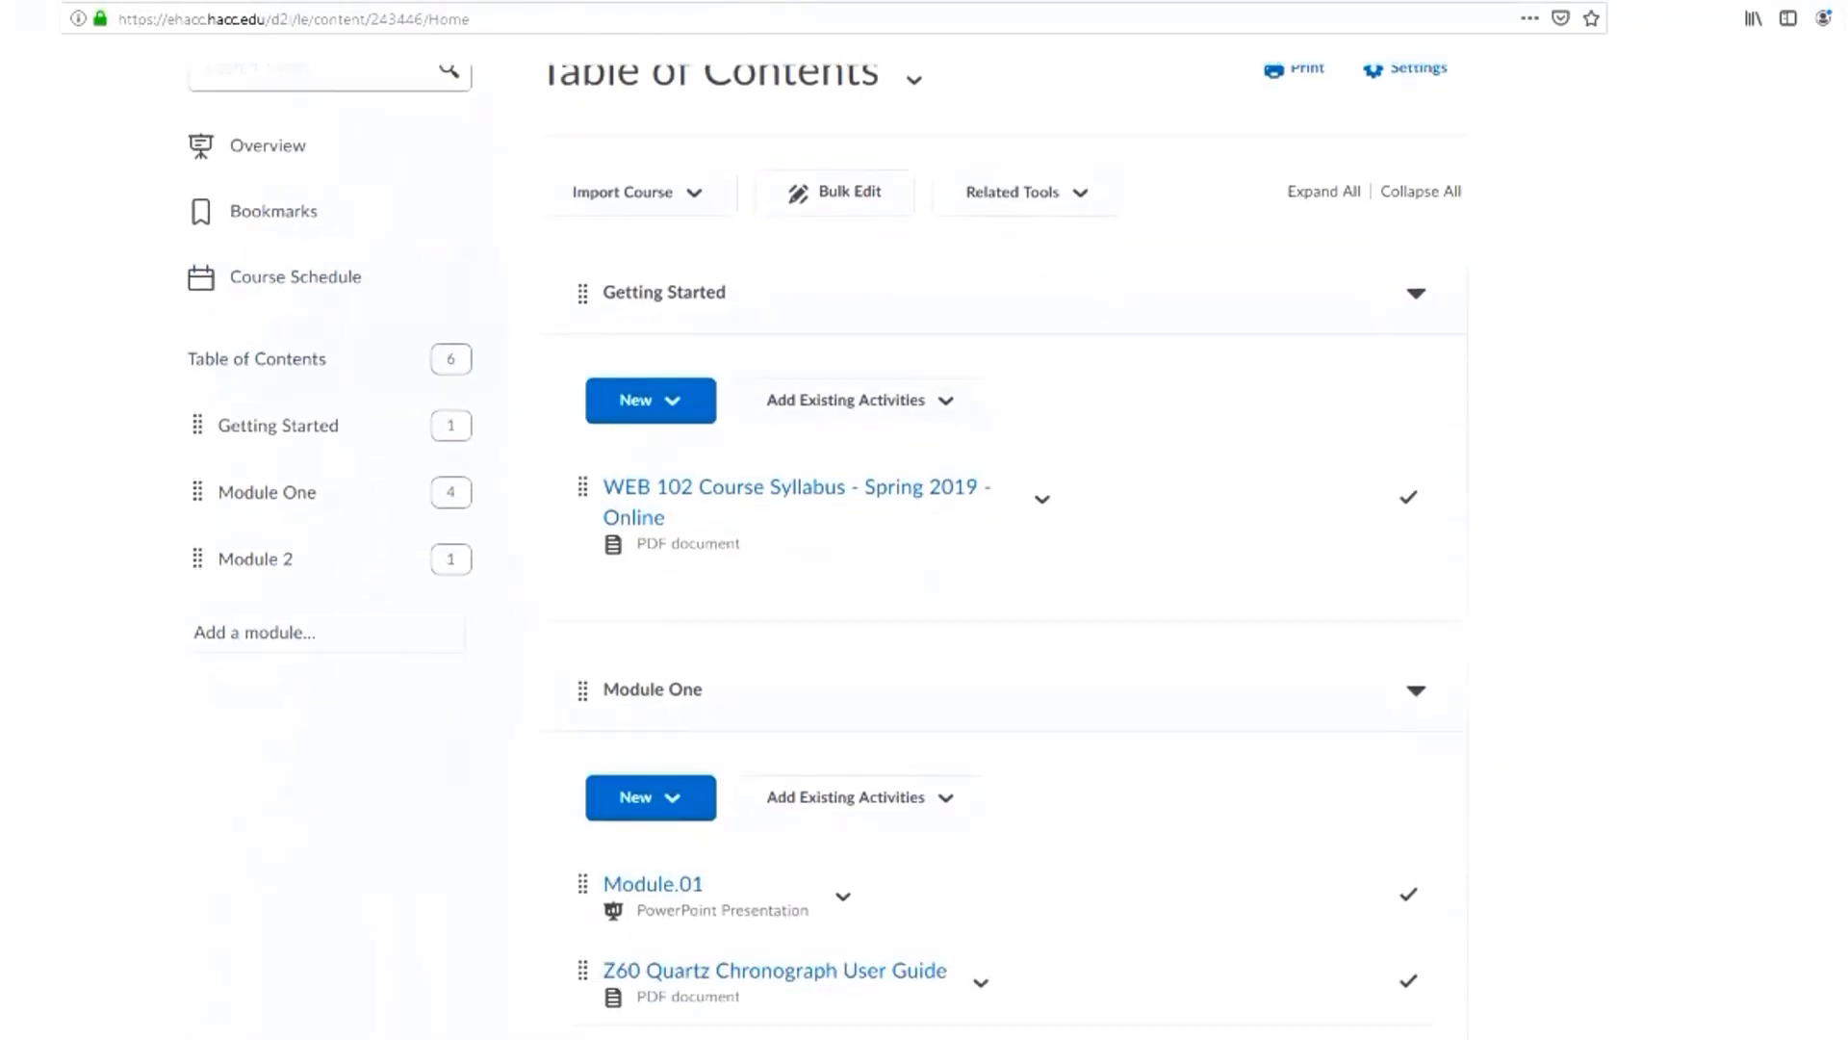
scroll(673, 578, "down", 2)
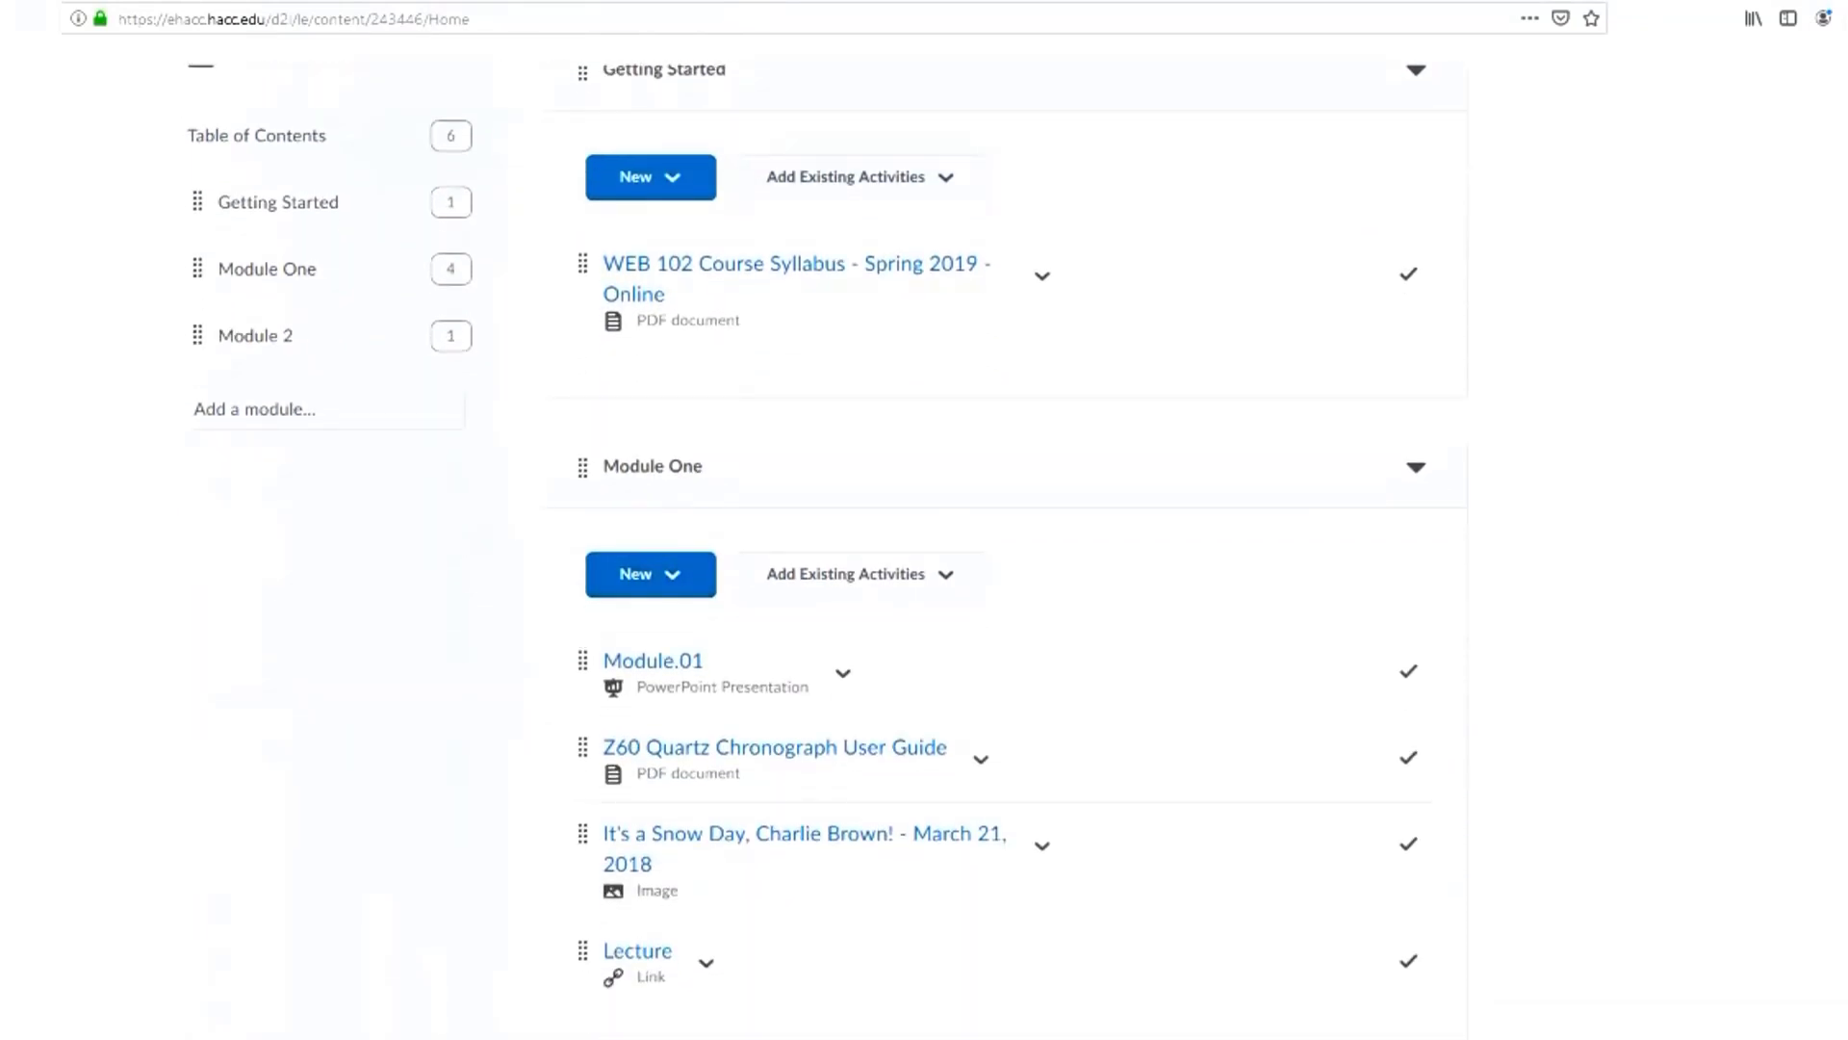
scroll(674, 578, "down", 1)
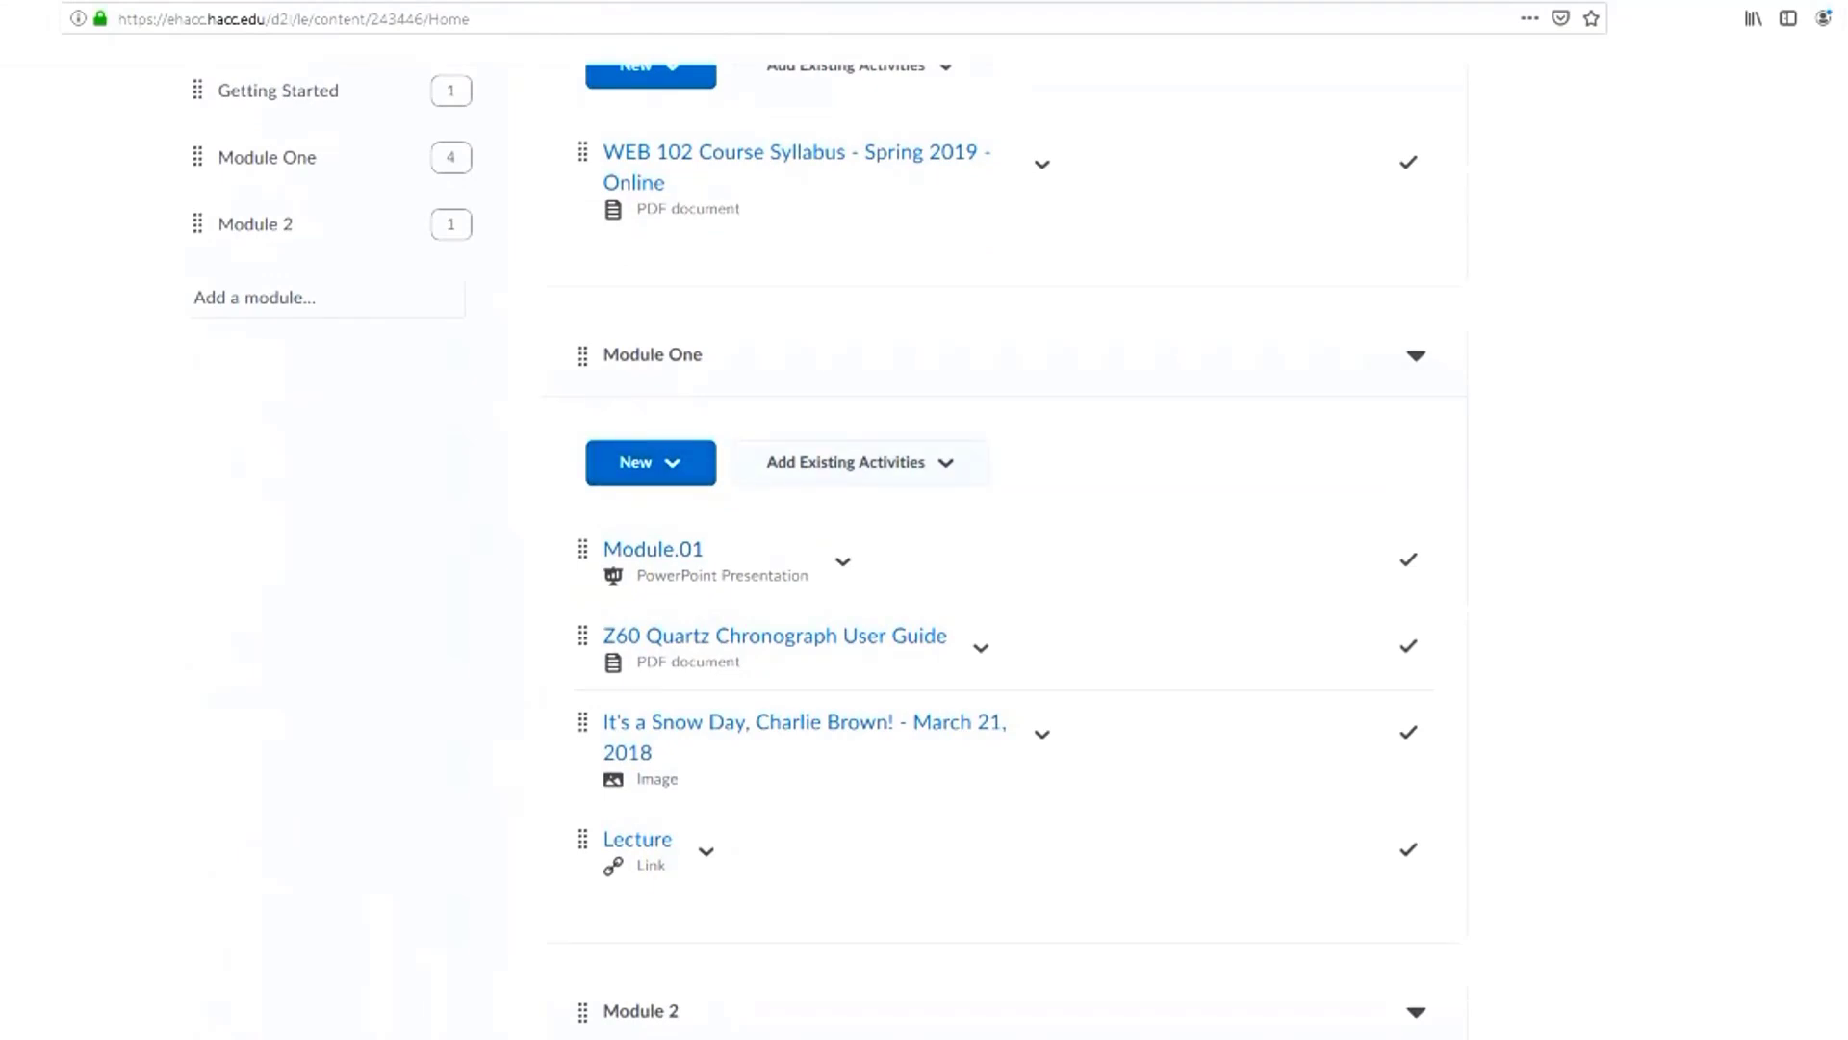
left_click(861, 463)
scroll(867, 566, "down", 2)
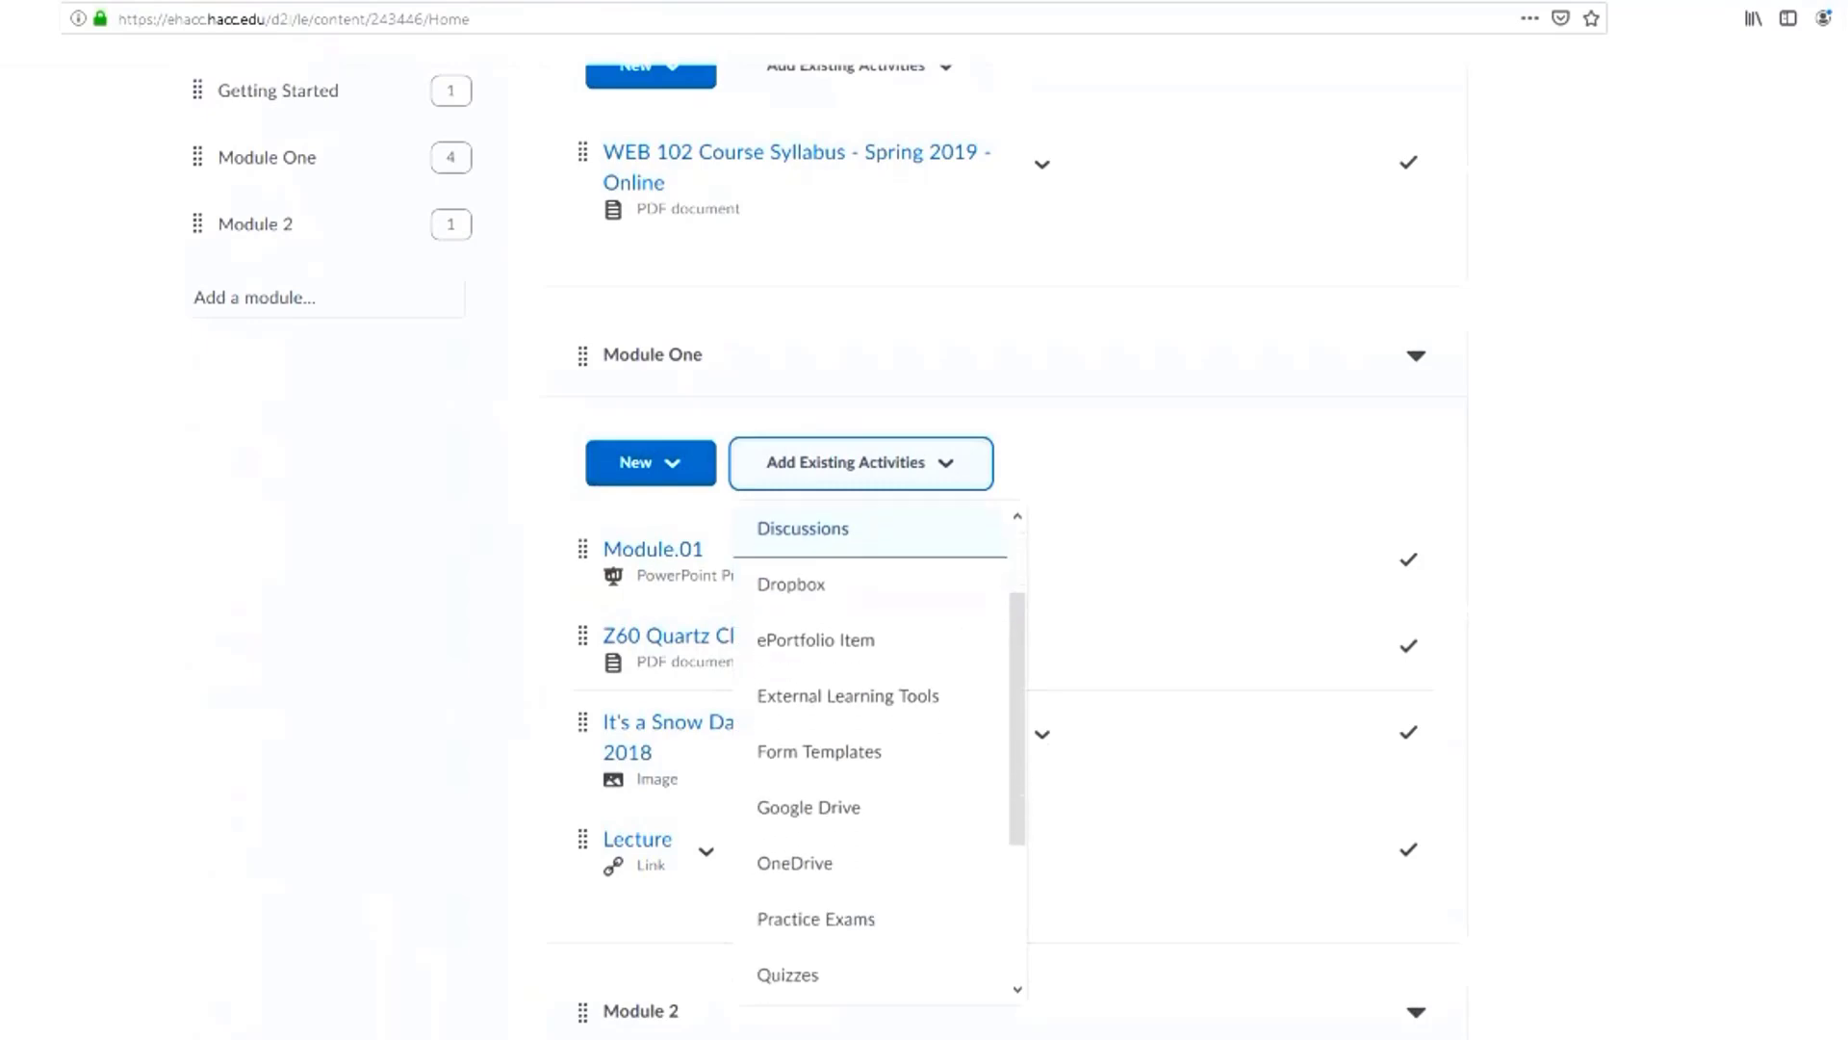
scroll(867, 751, "down", 2)
left_click(808, 743)
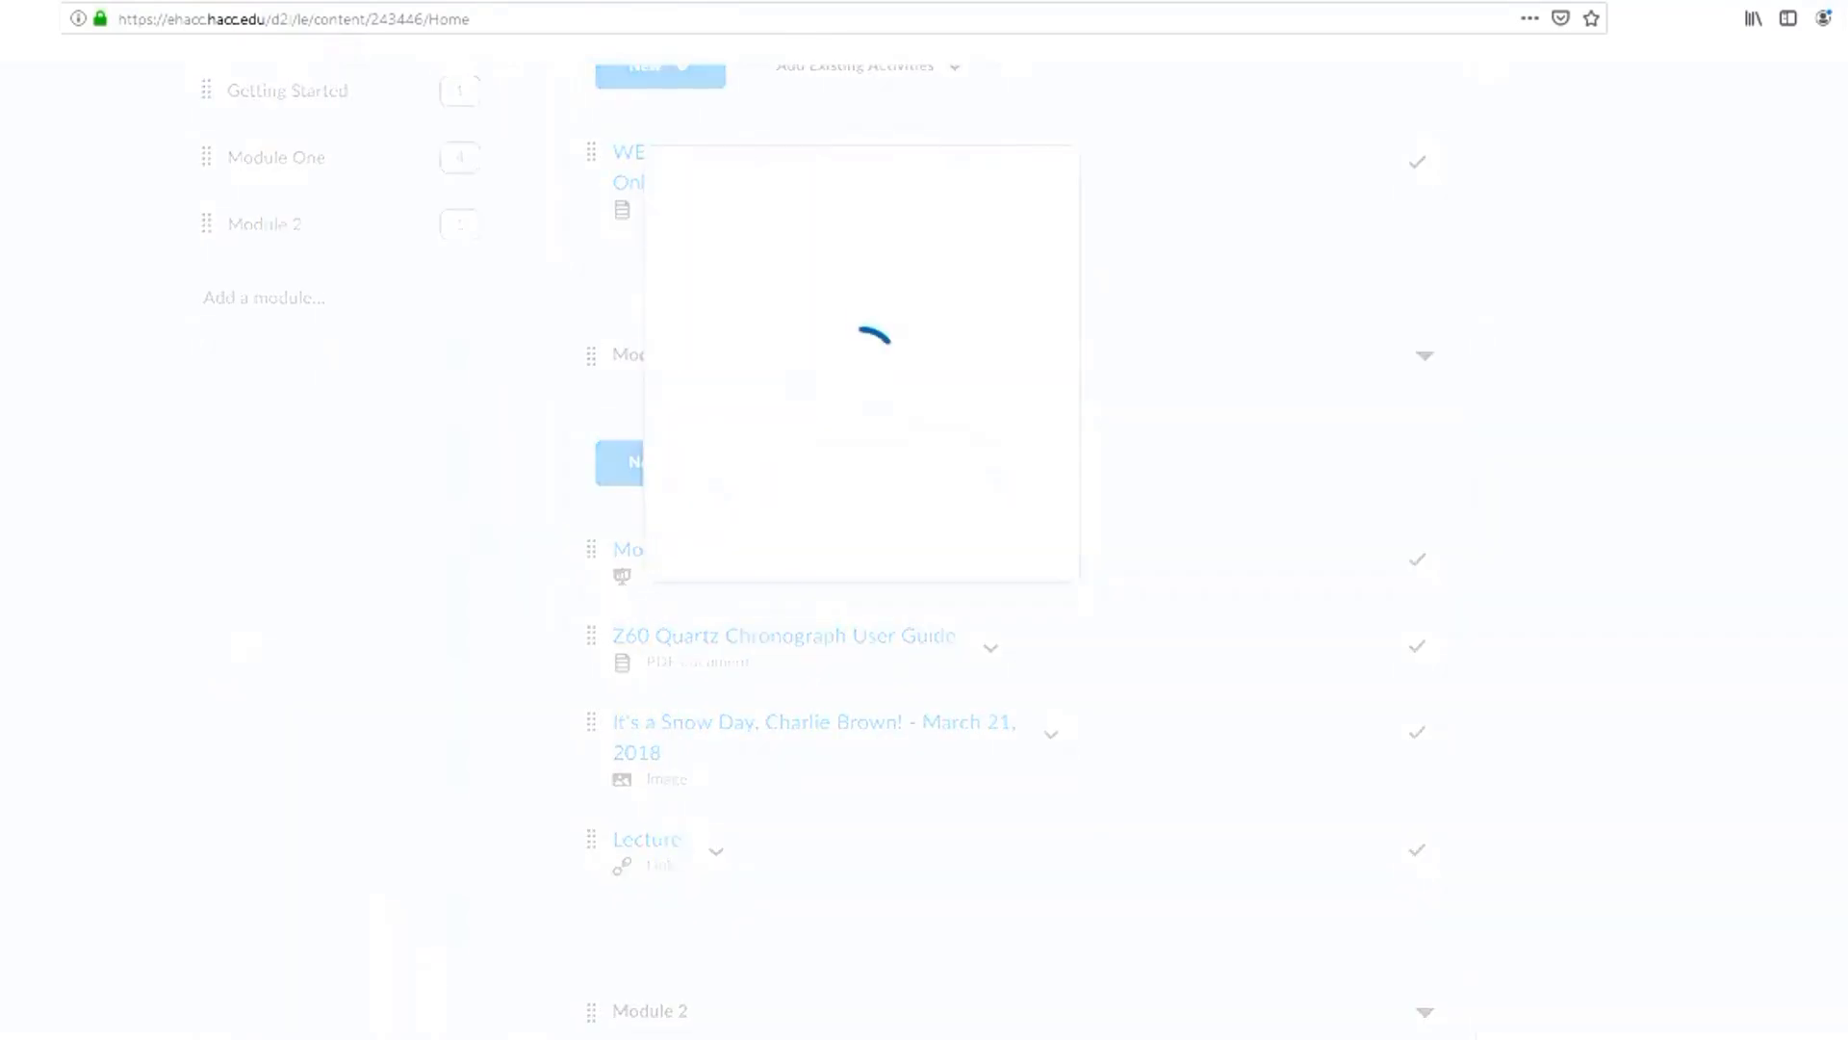
left_click(621, 339)
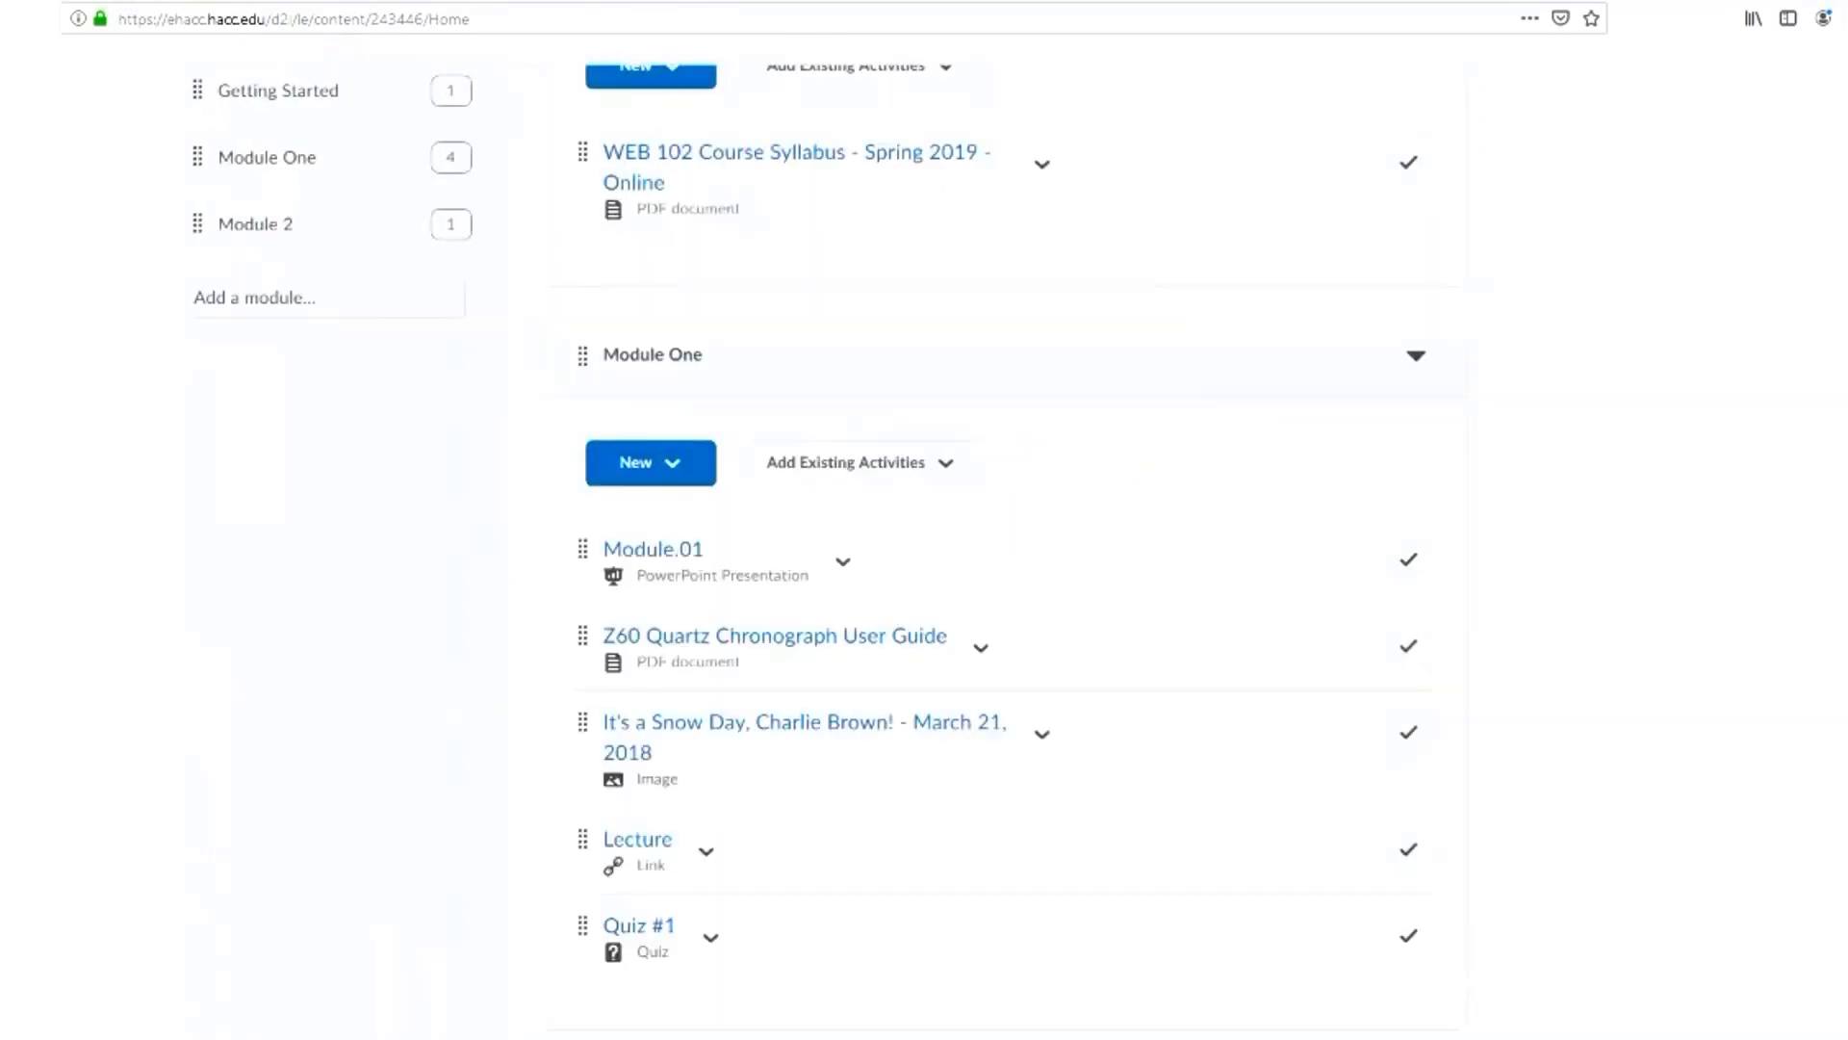
scroll(866, 674, "down", 3)
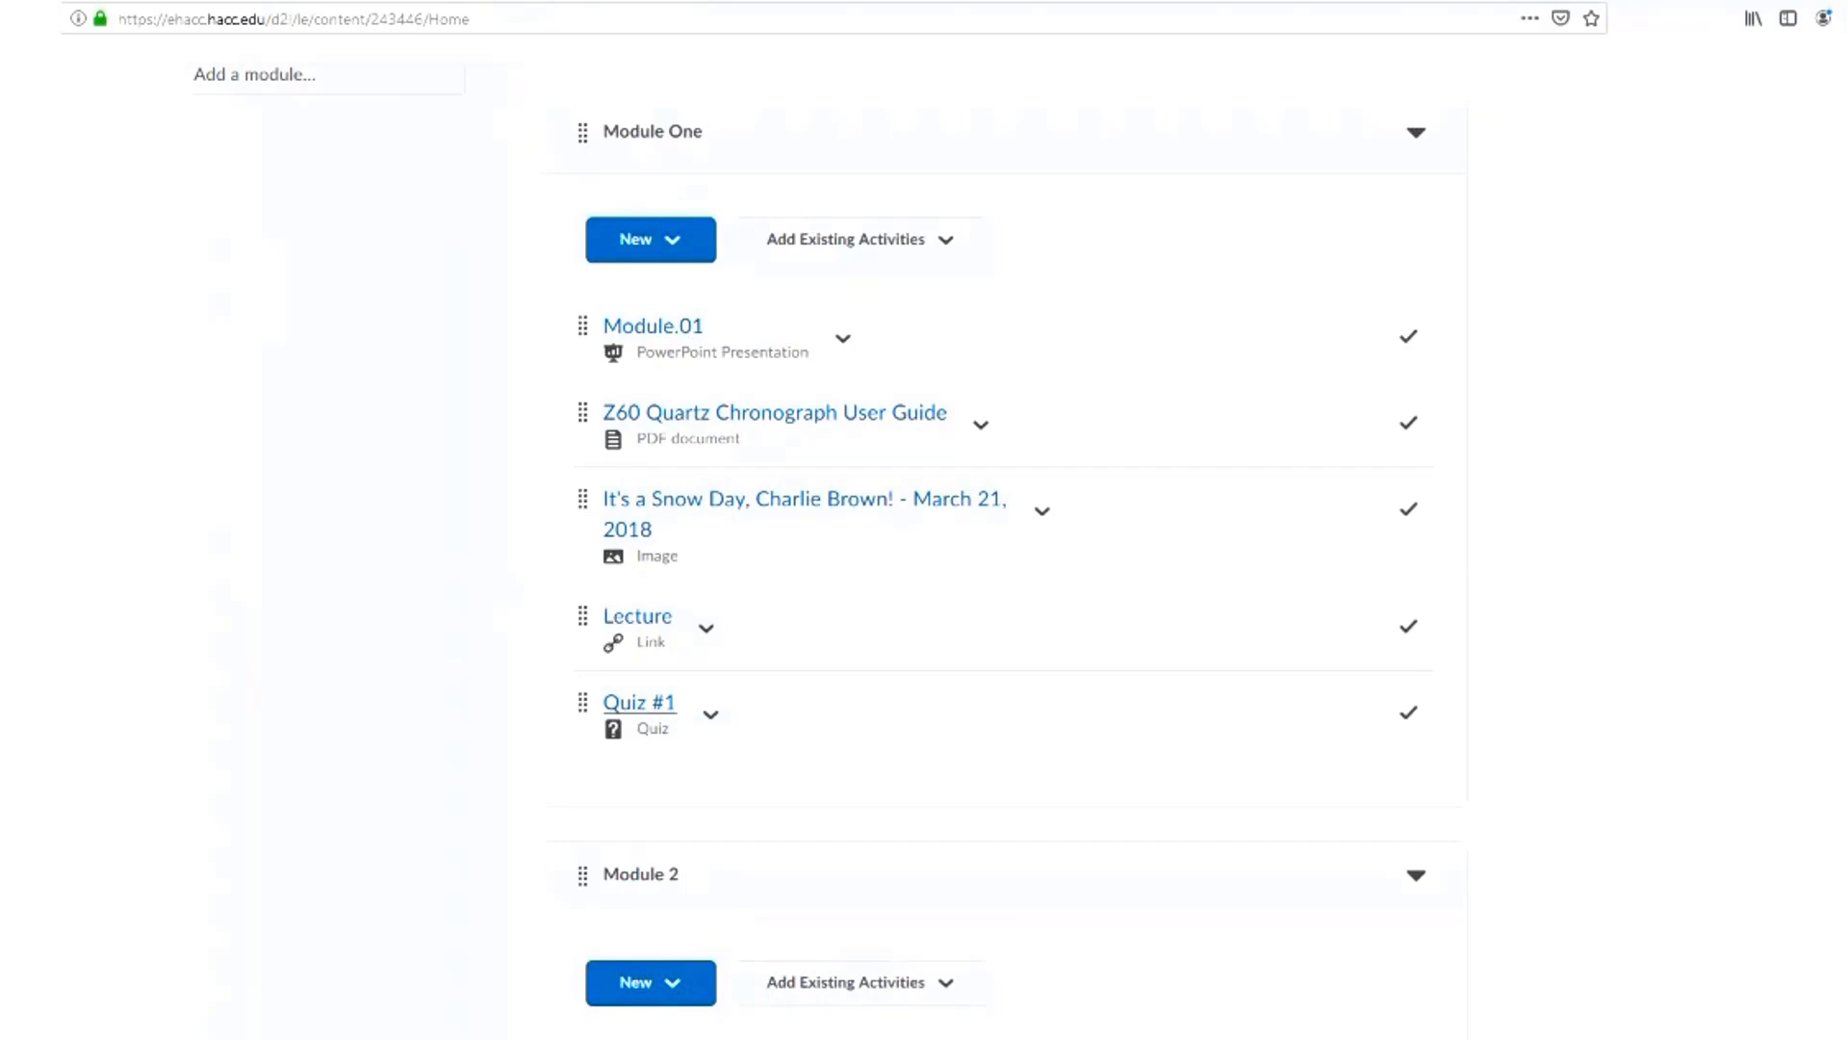
Start a new Dropbox folder and name it "Essay #1"
scroll(639, 701, "up", 8)
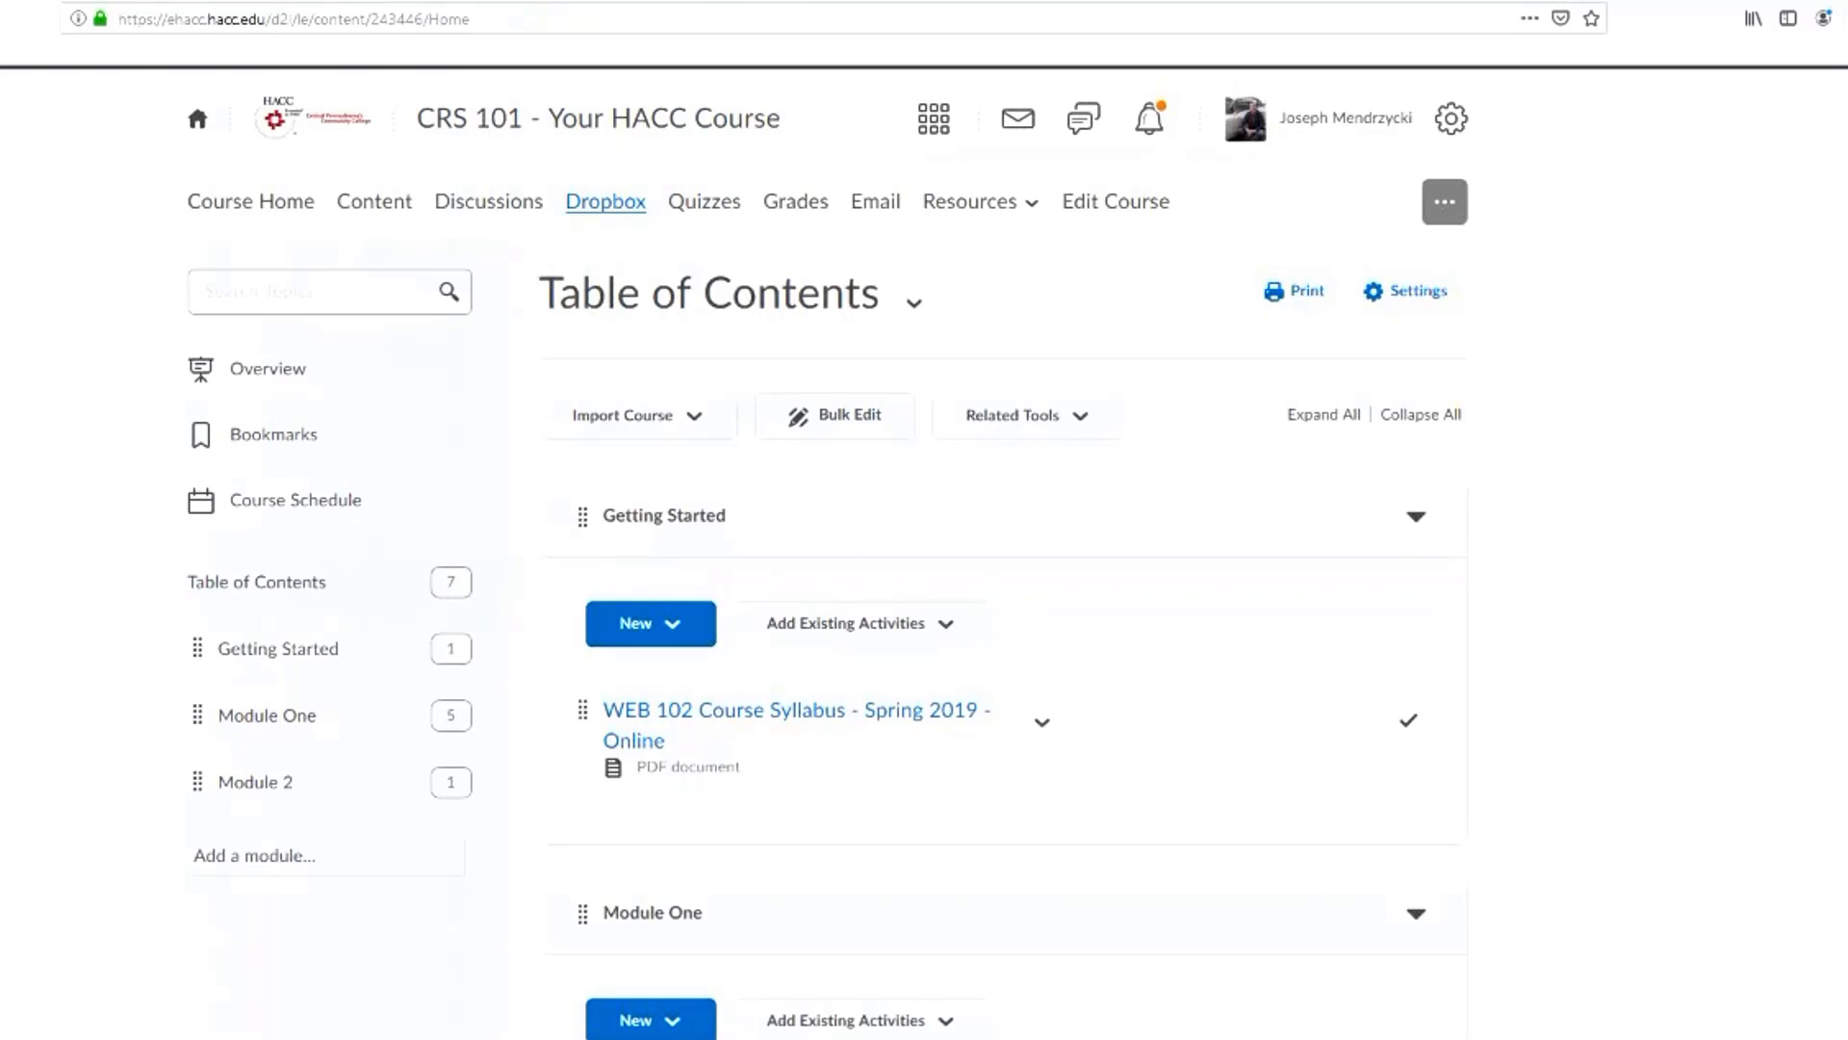
left_click(606, 201)
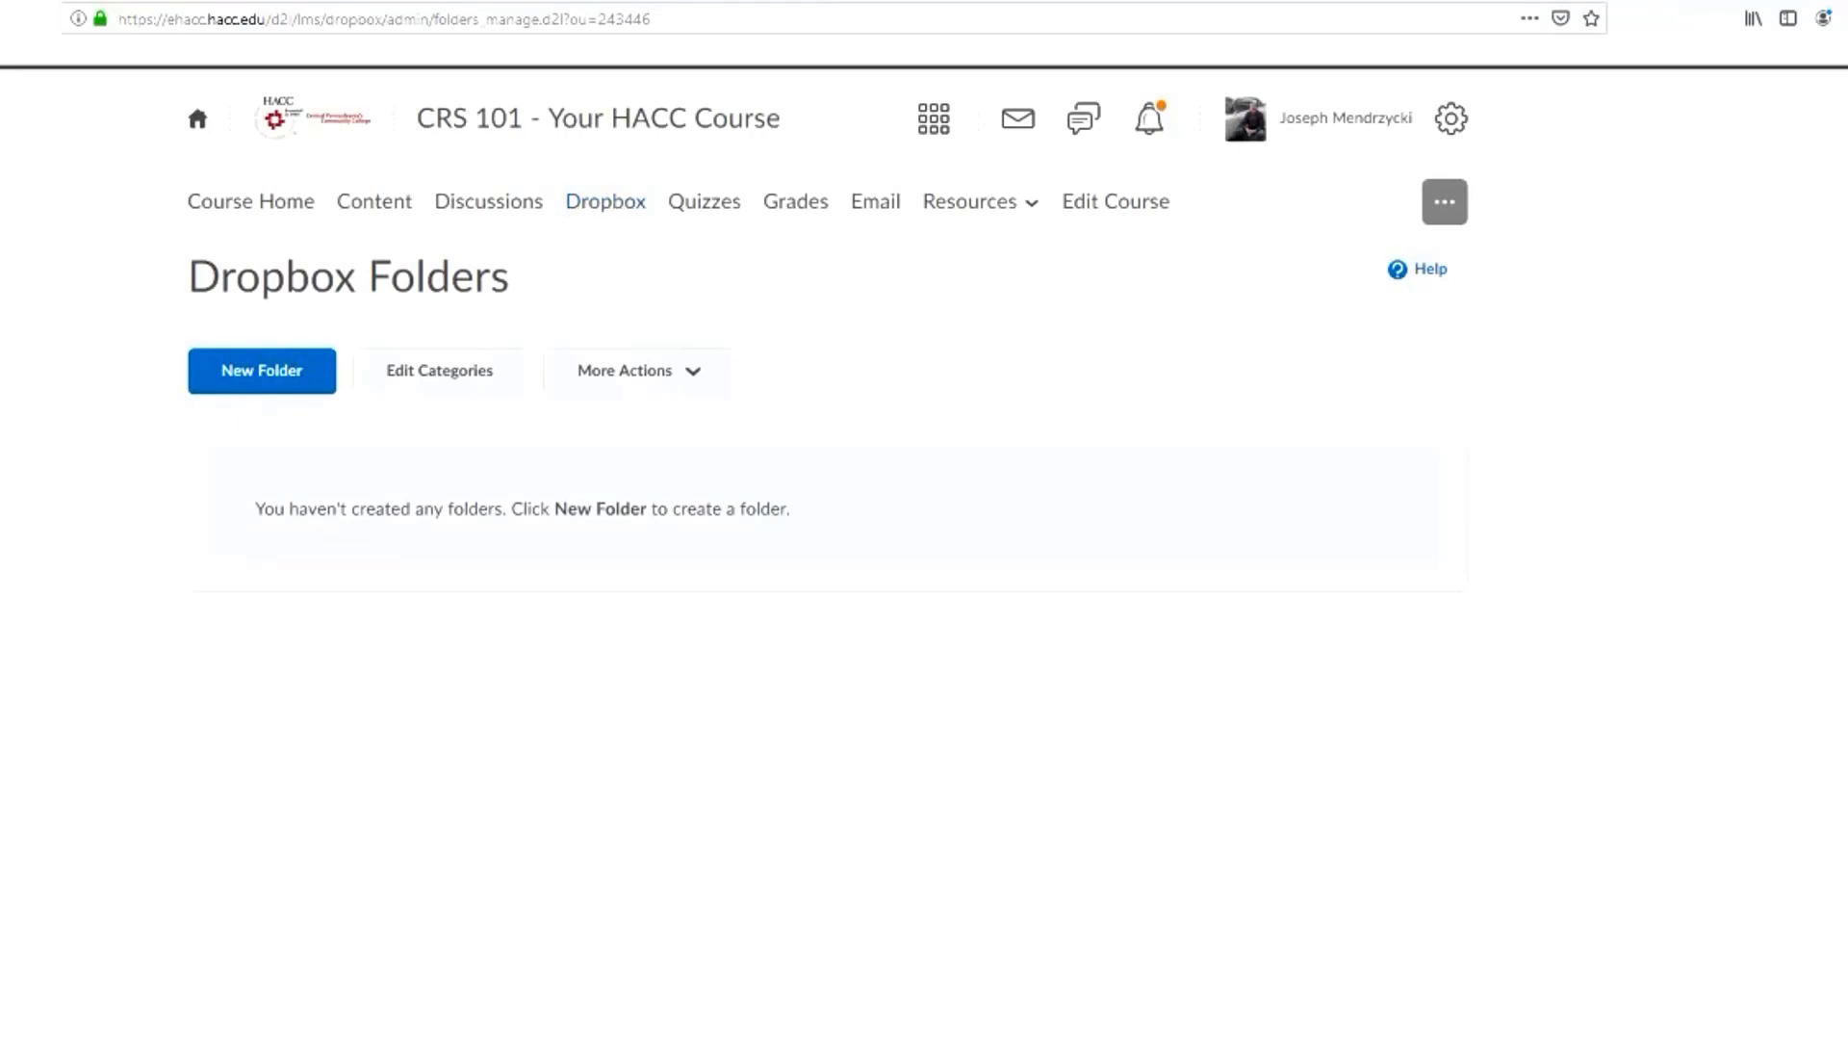
left_click(262, 371)
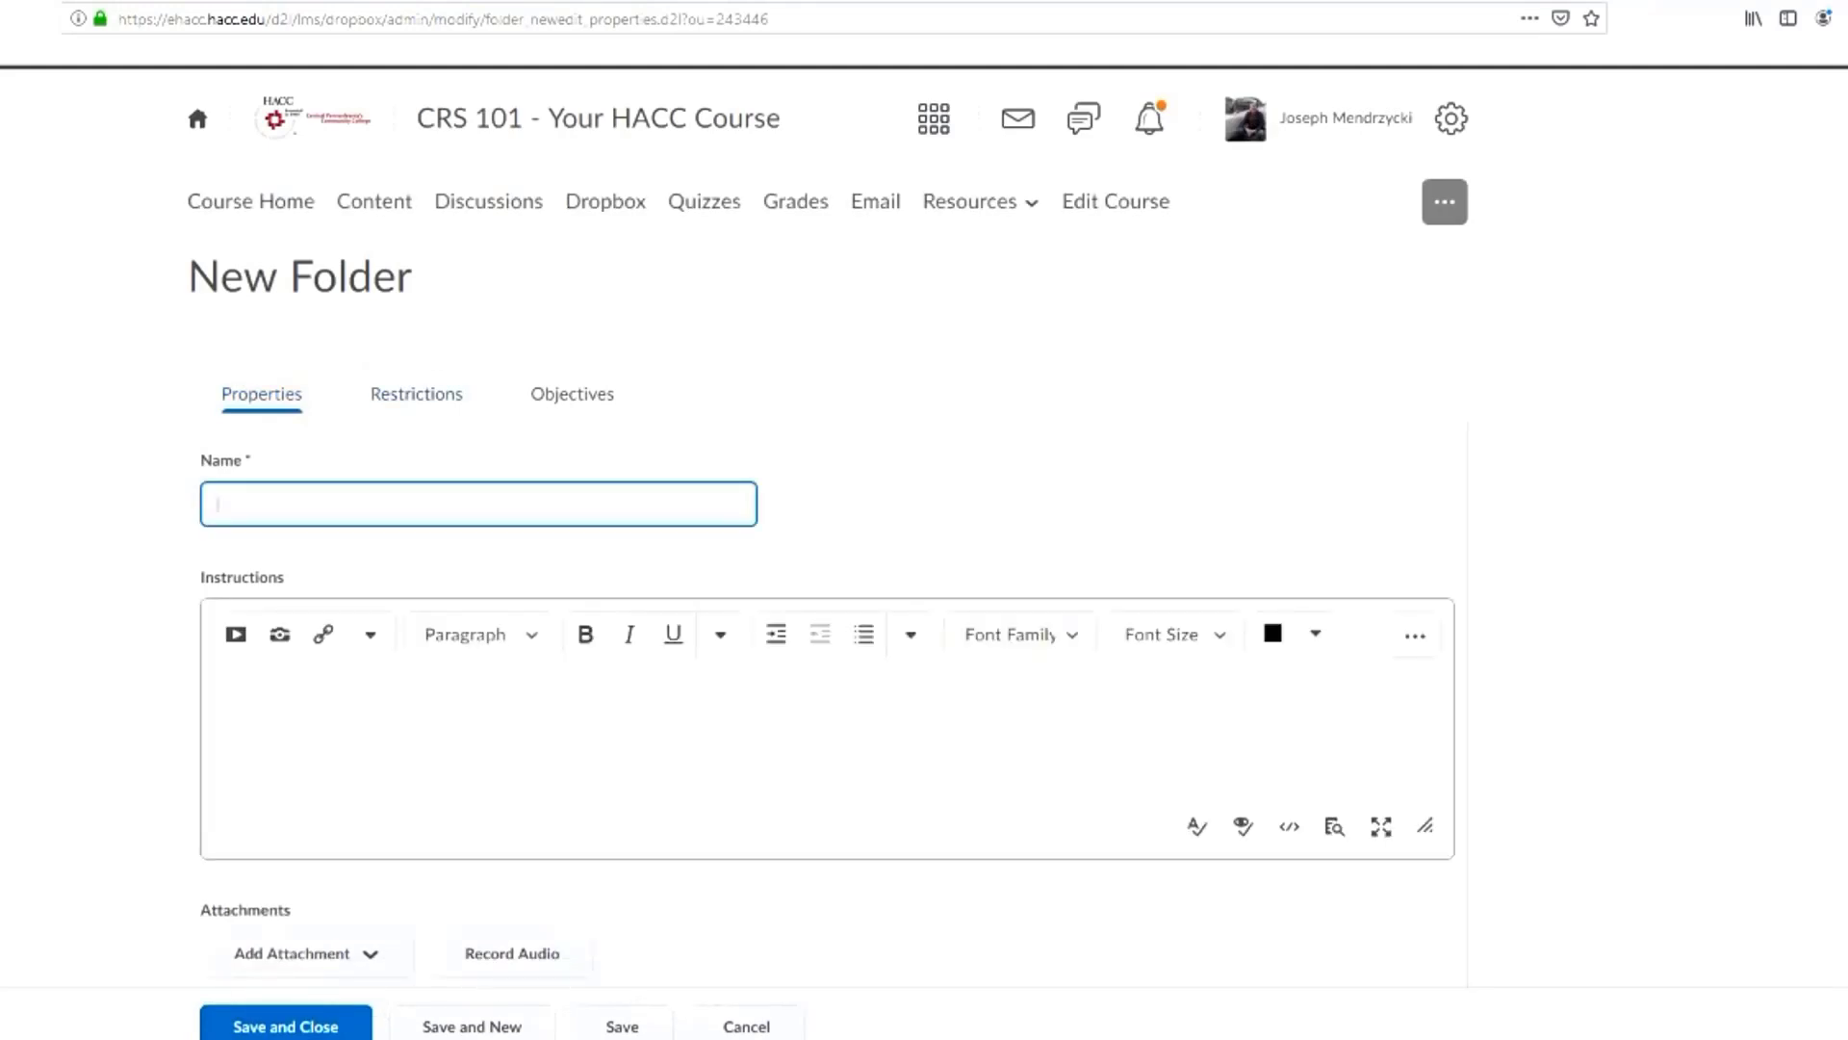
type("Essay #1")
scroll(828, 524, "down", 2)
left_click(211, 481)
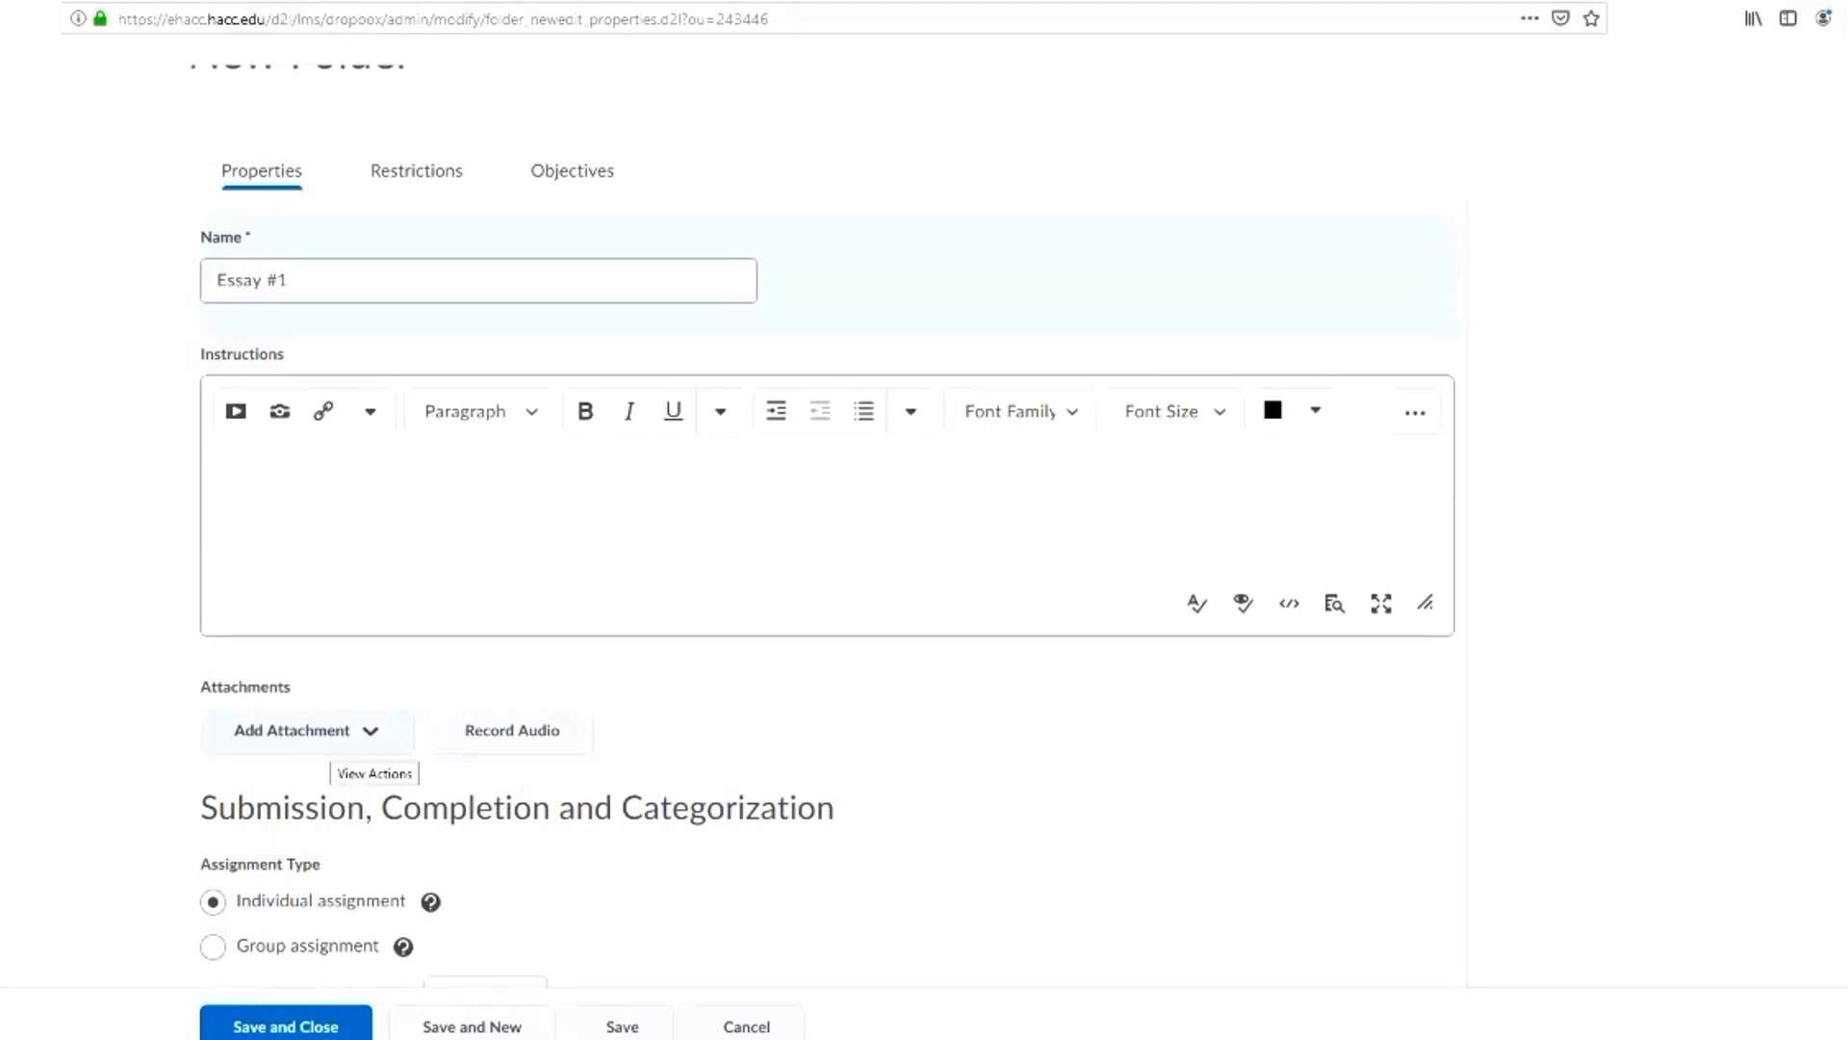
Attach the file "Assignment One - Responsive Web Design.docx" from the computer to the Essay #1 folder
left_click(371, 731)
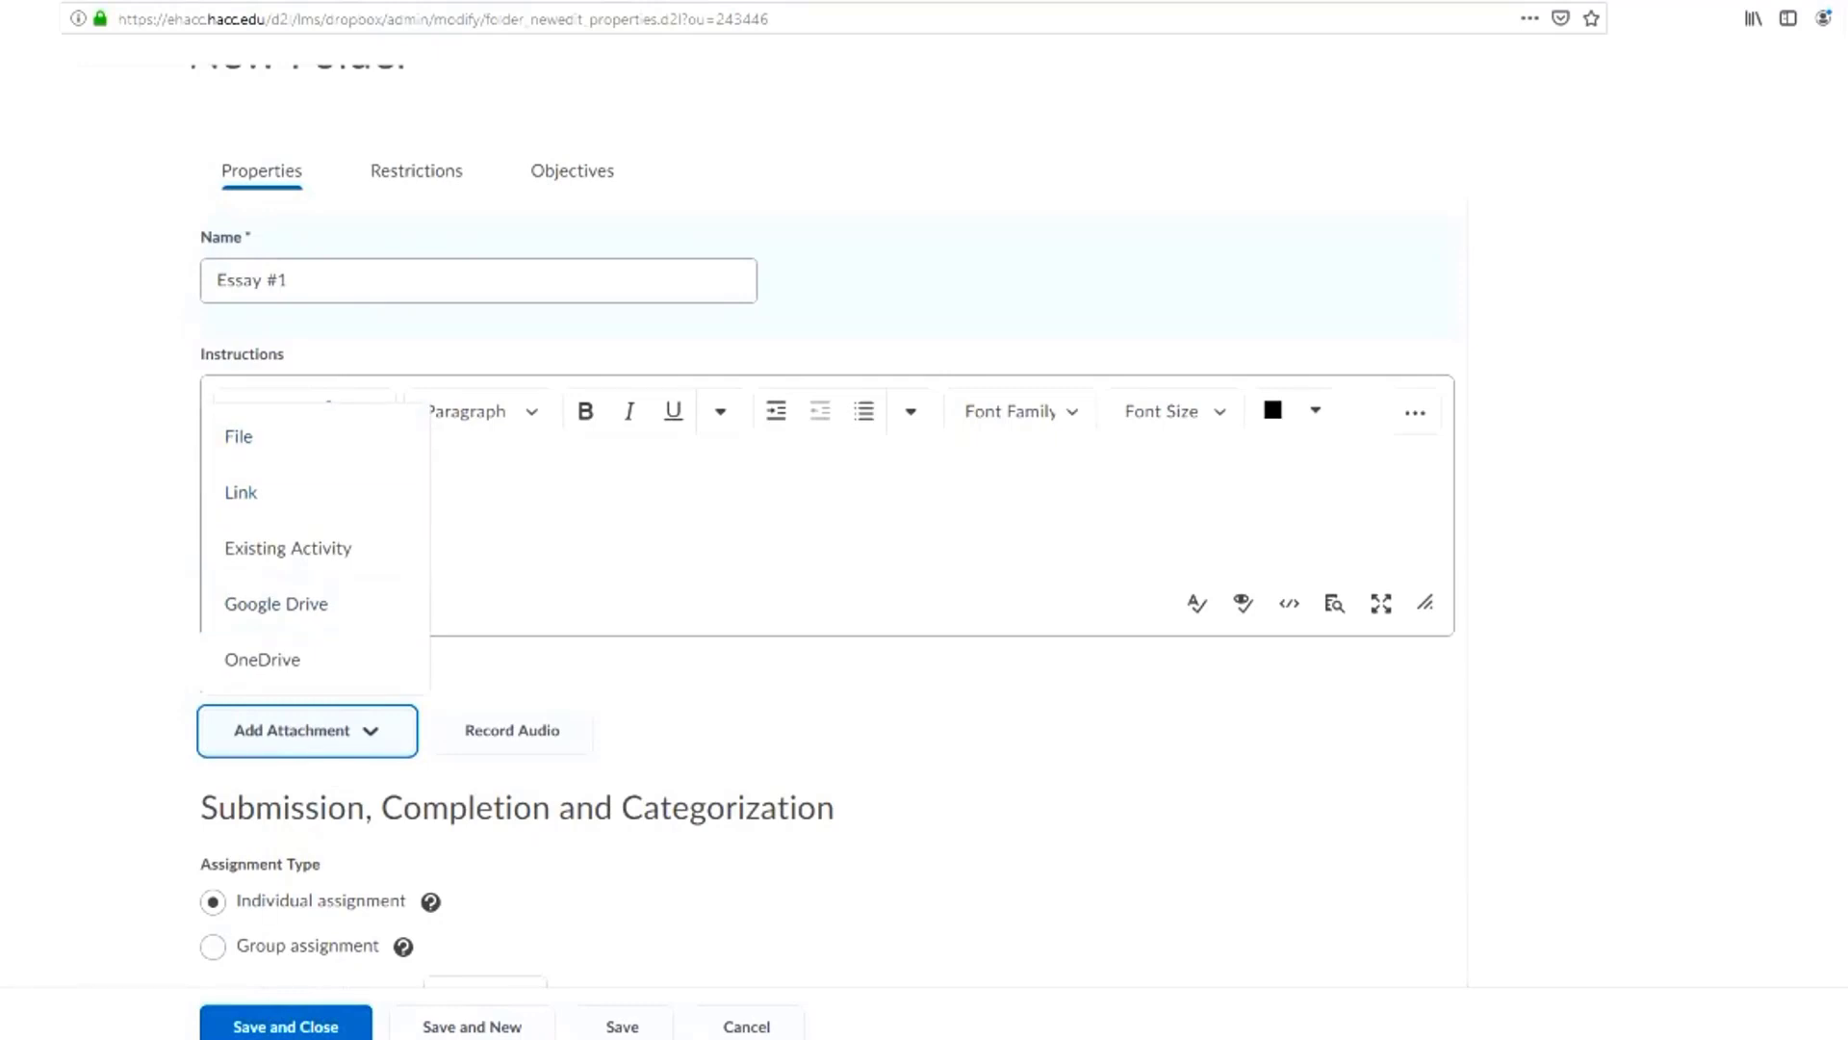
left_click(238, 437)
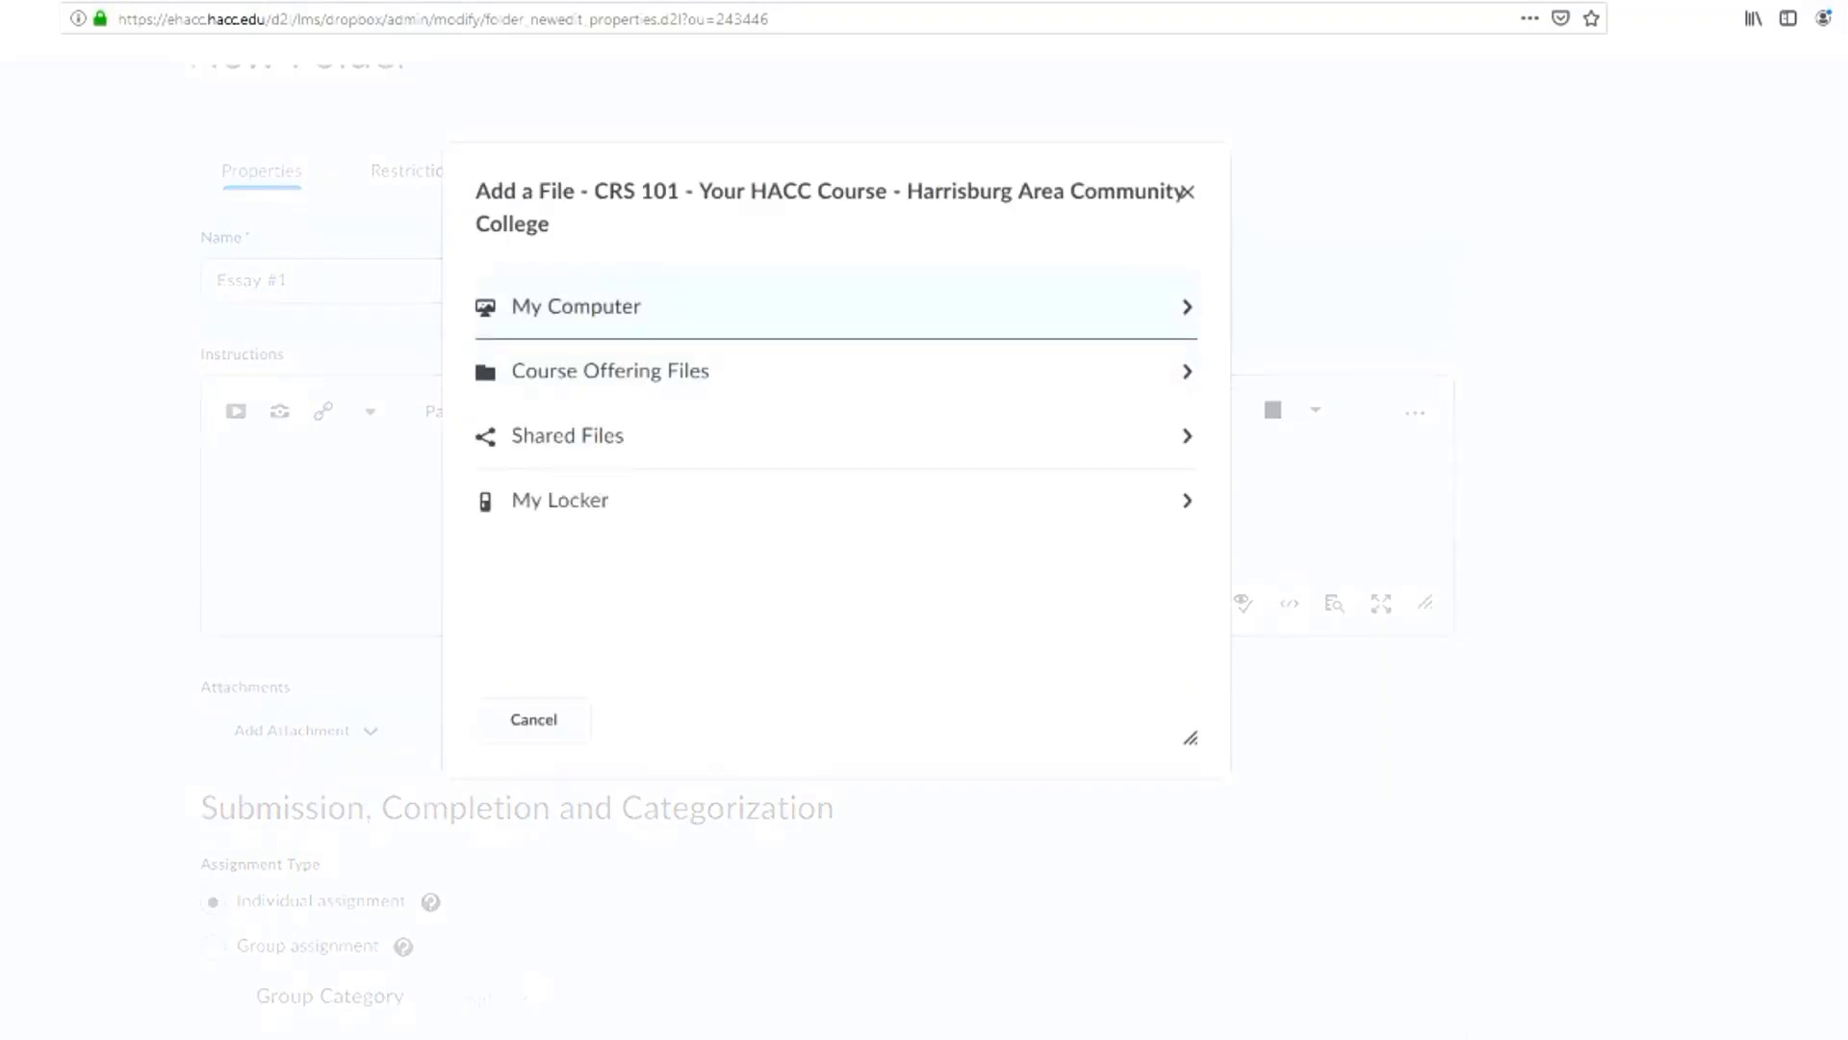
left_click(575, 307)
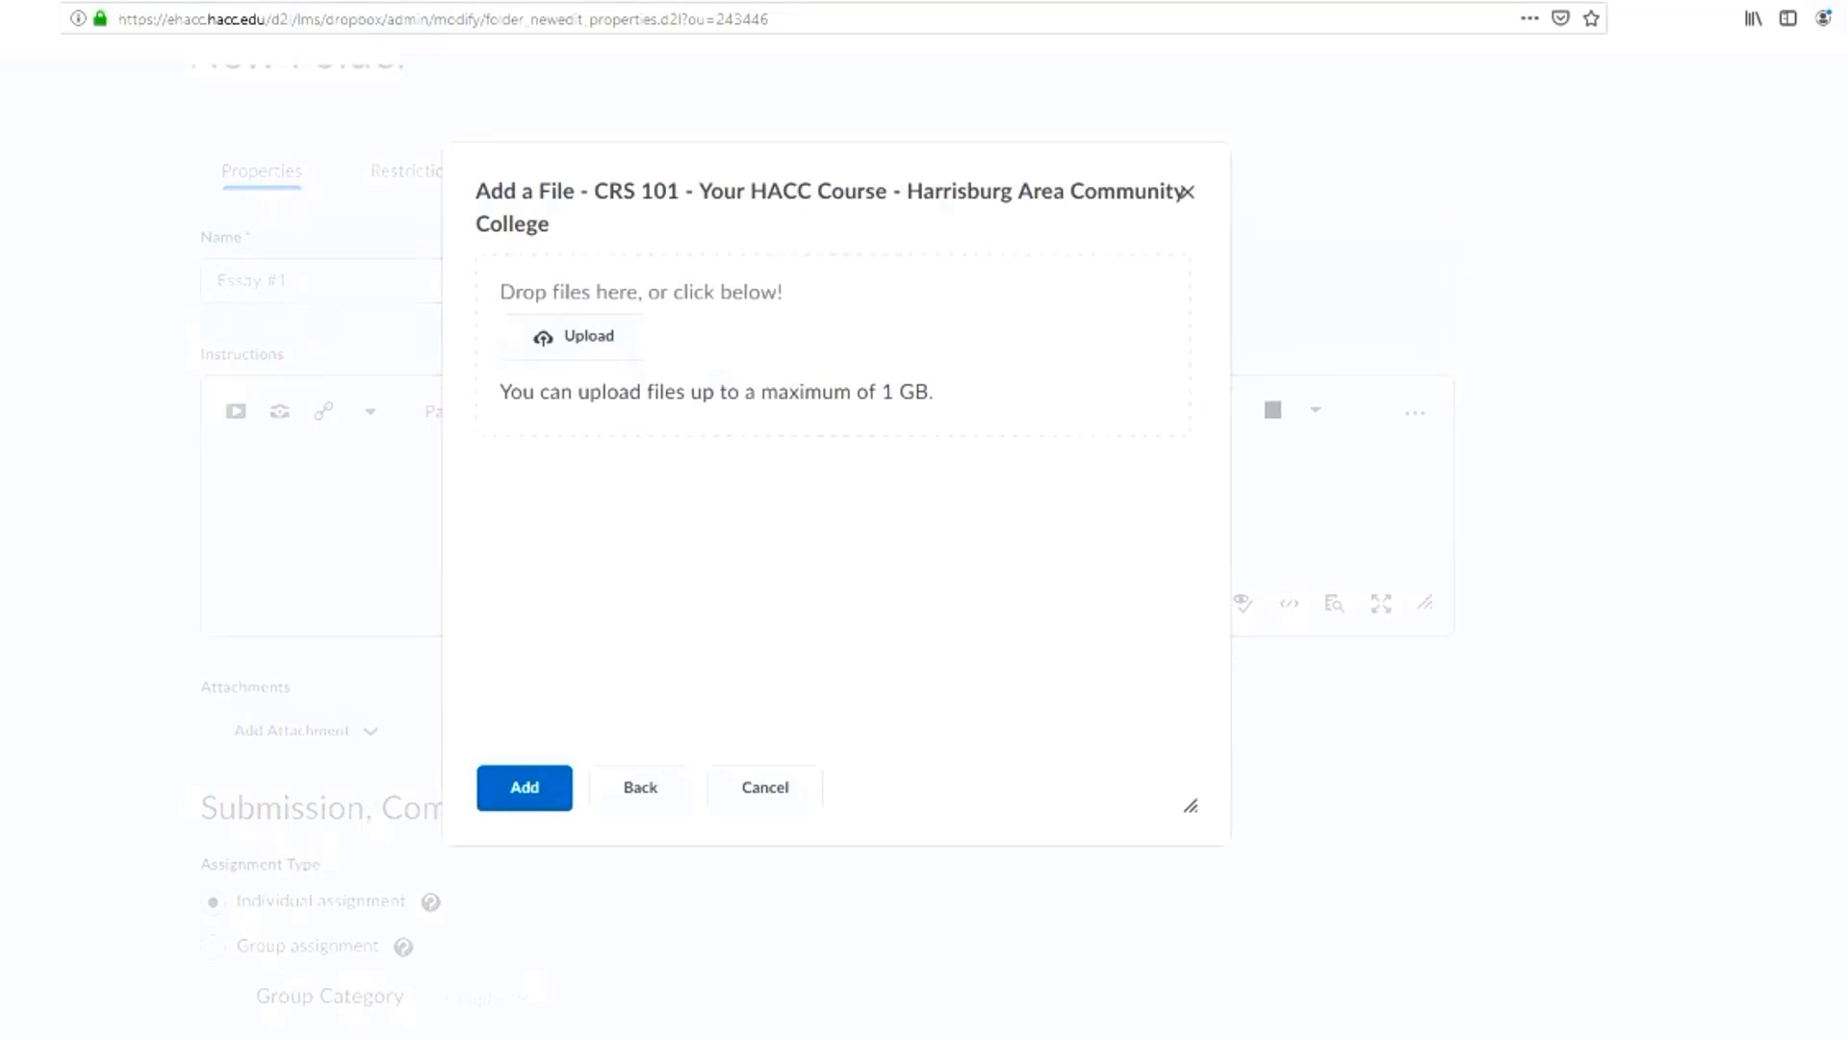
key("super+e")
left_click_drag(894, 241, 1322, 483)
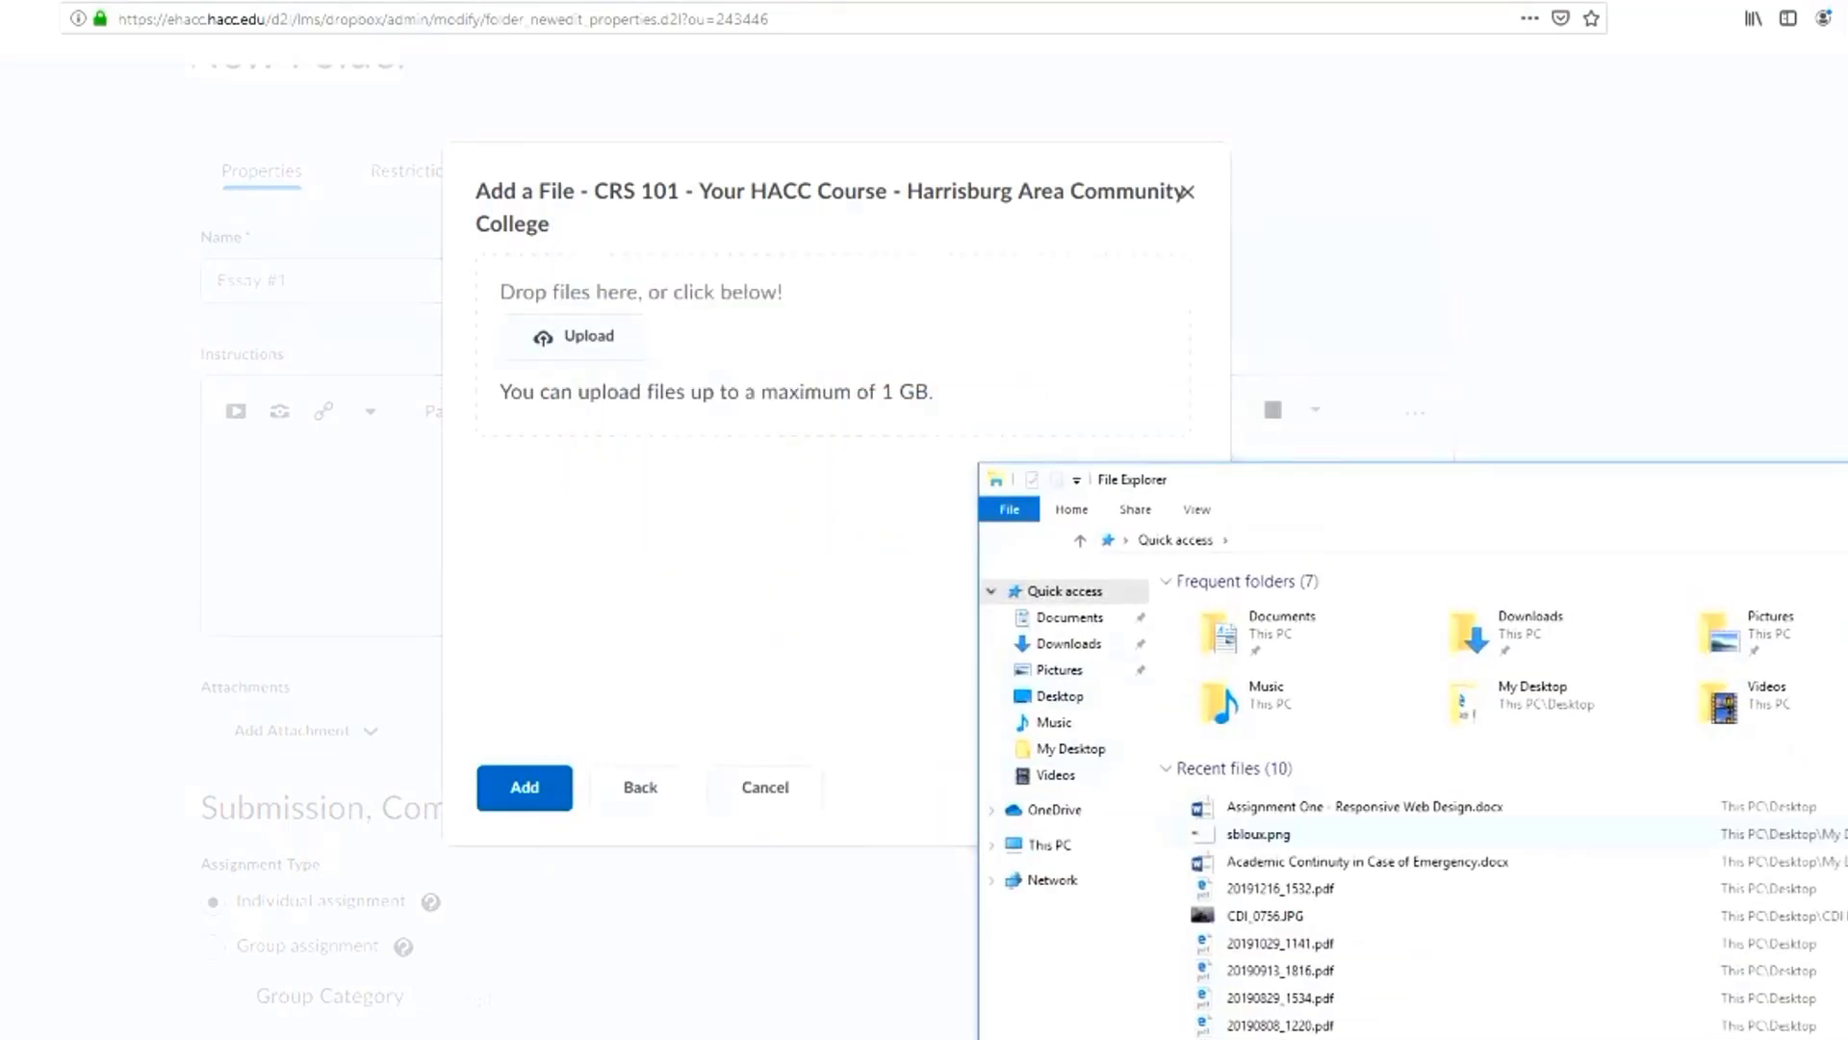
left_click_drag(1348, 807, 728, 377)
left_click(728, 377)
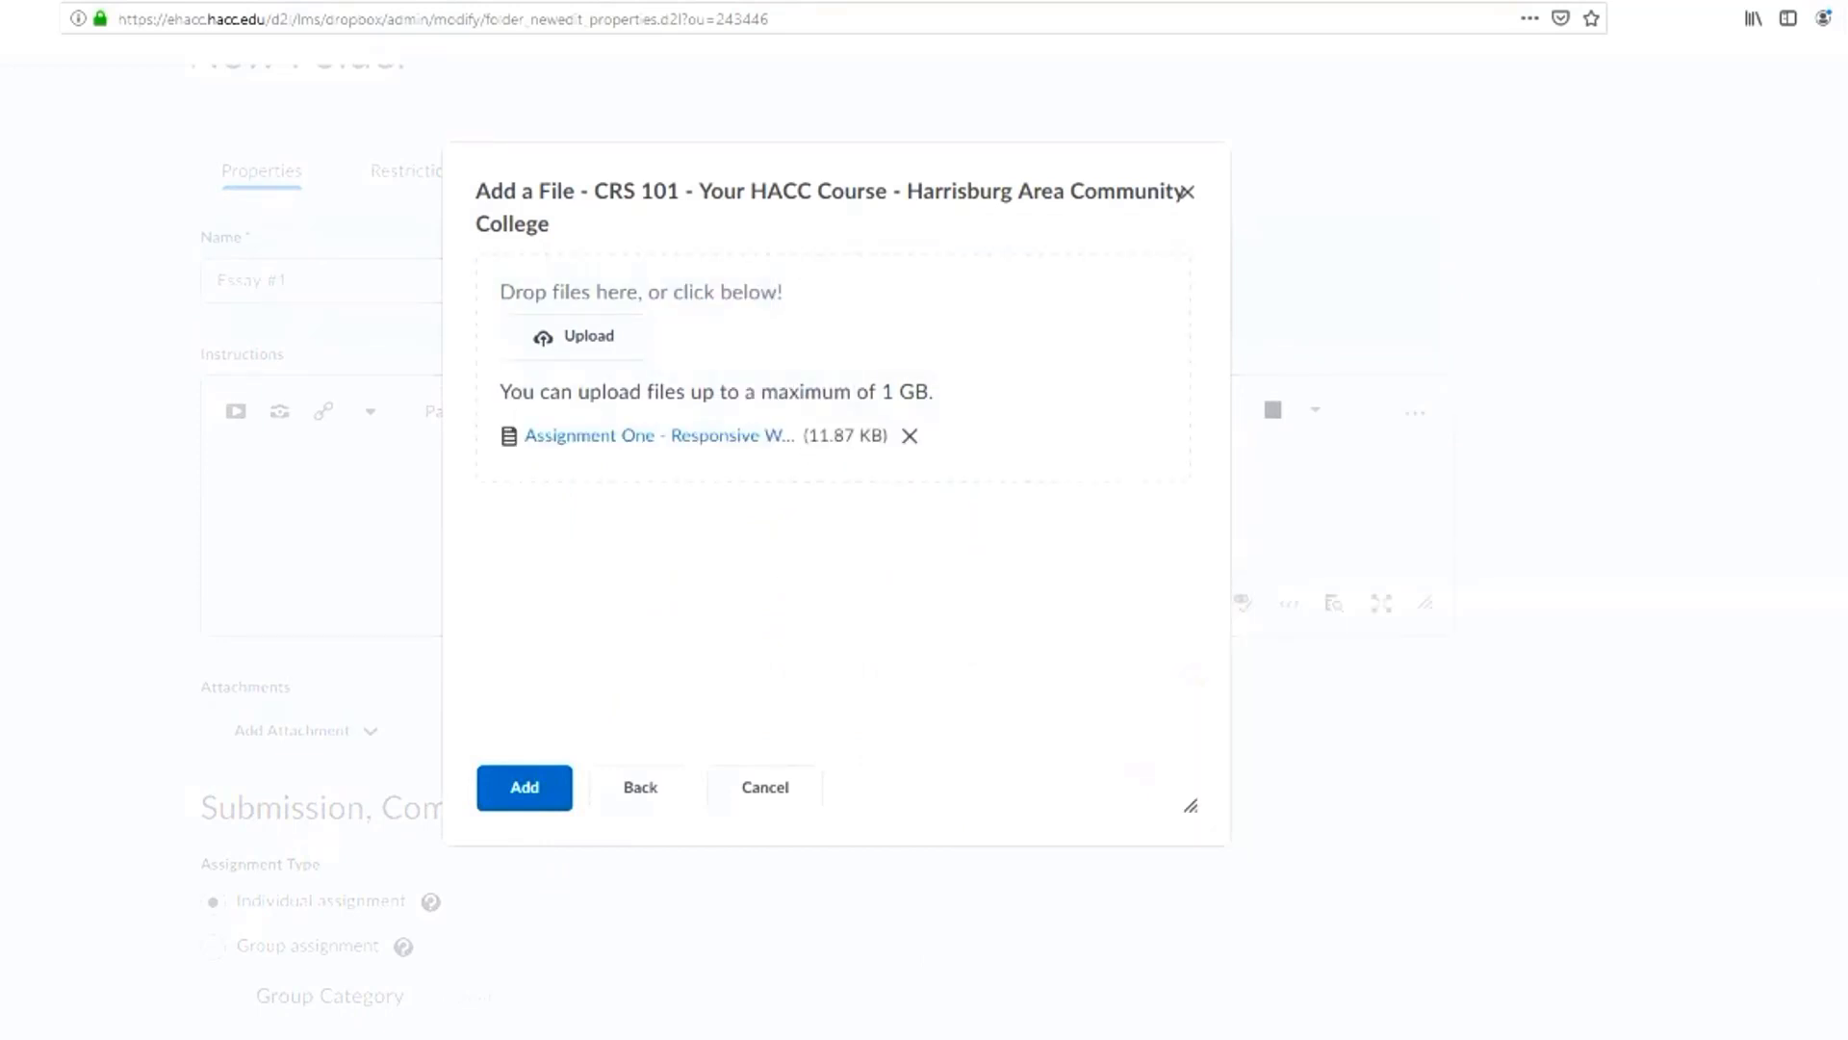
left_click(525, 786)
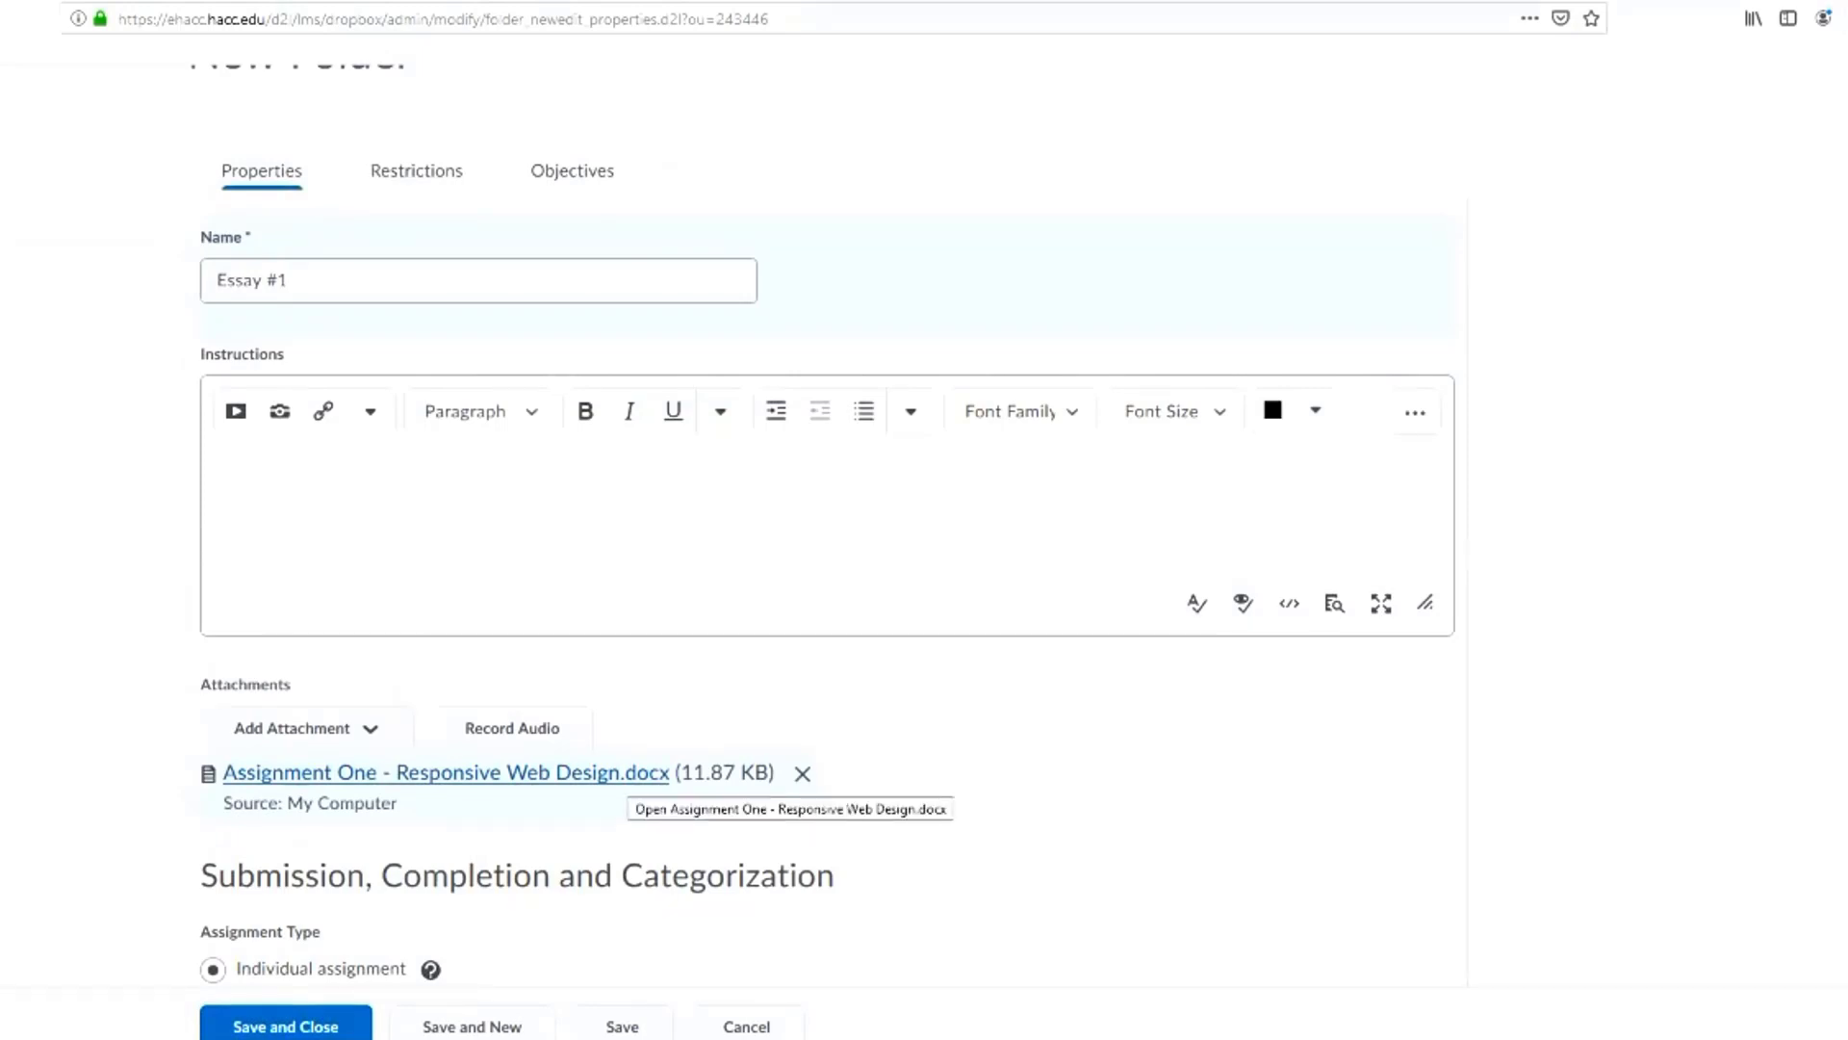
scroll(827, 578, "down", 2)
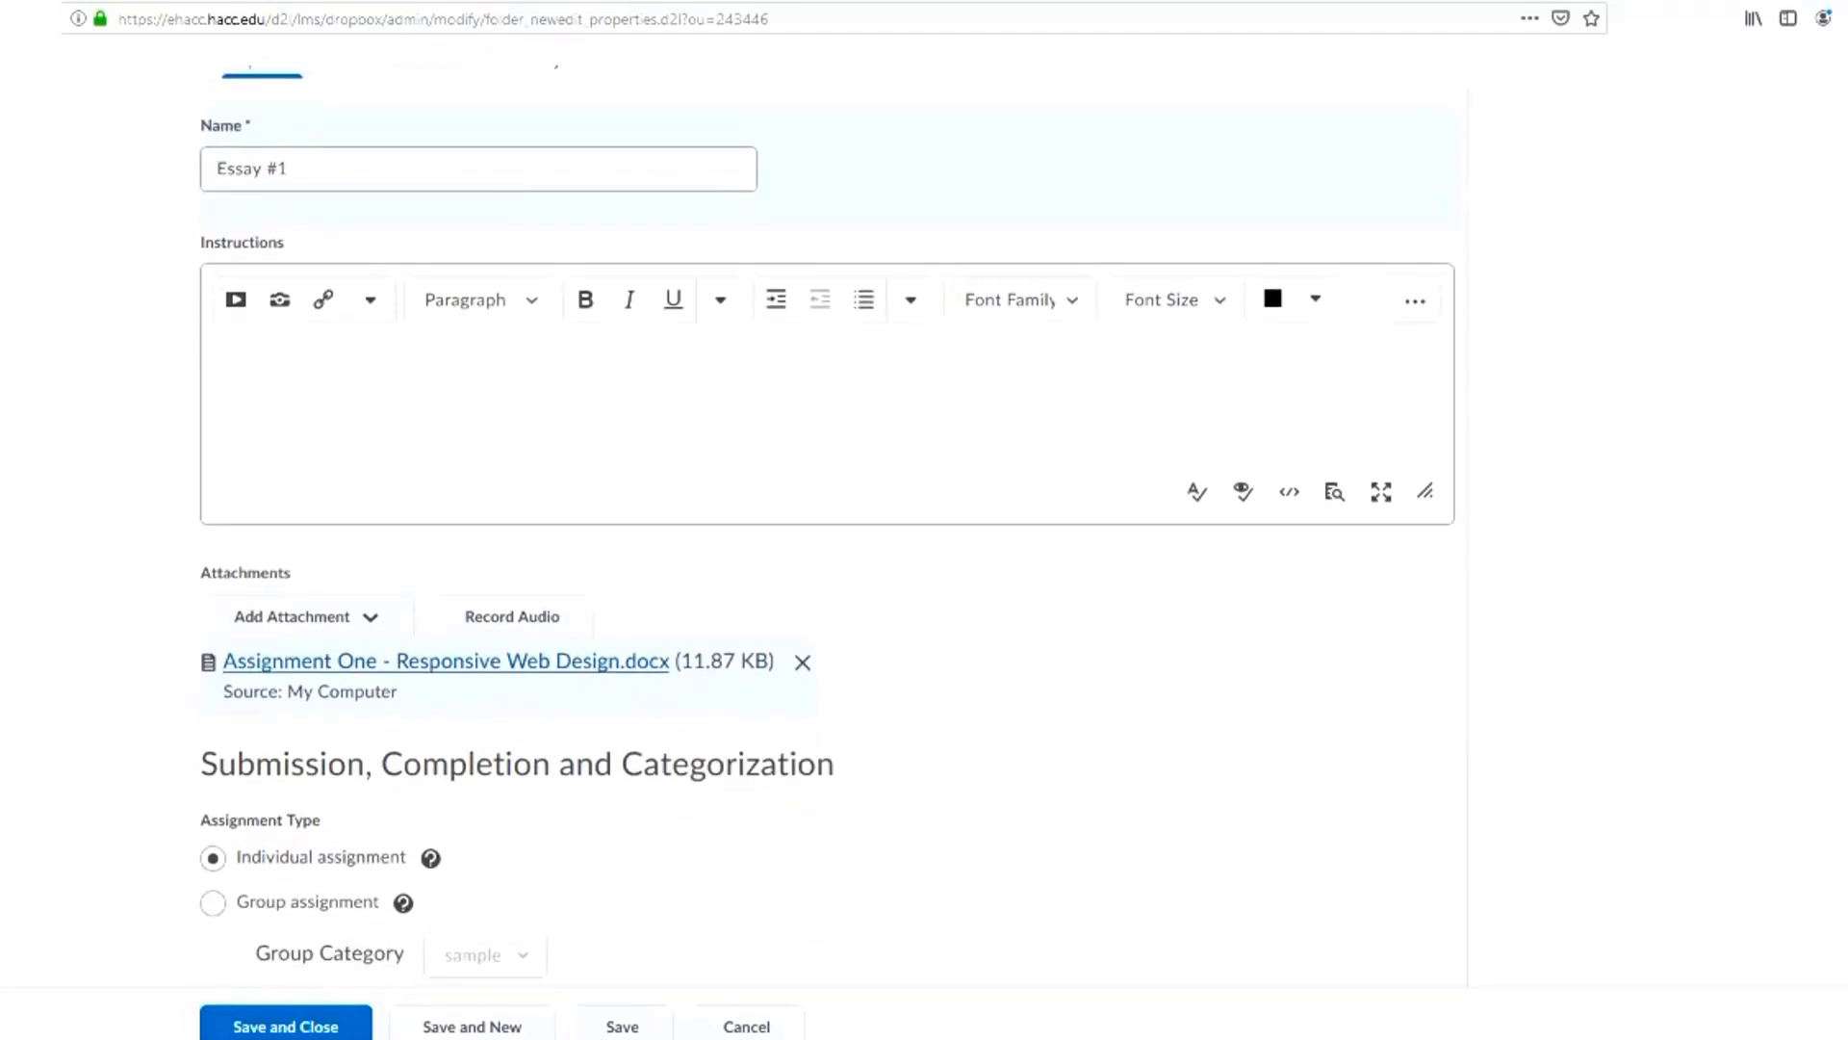
Try the Group assignment type for the Essay #1 folder, and return it to Individual assignment
scroll(828, 577, "down", 2)
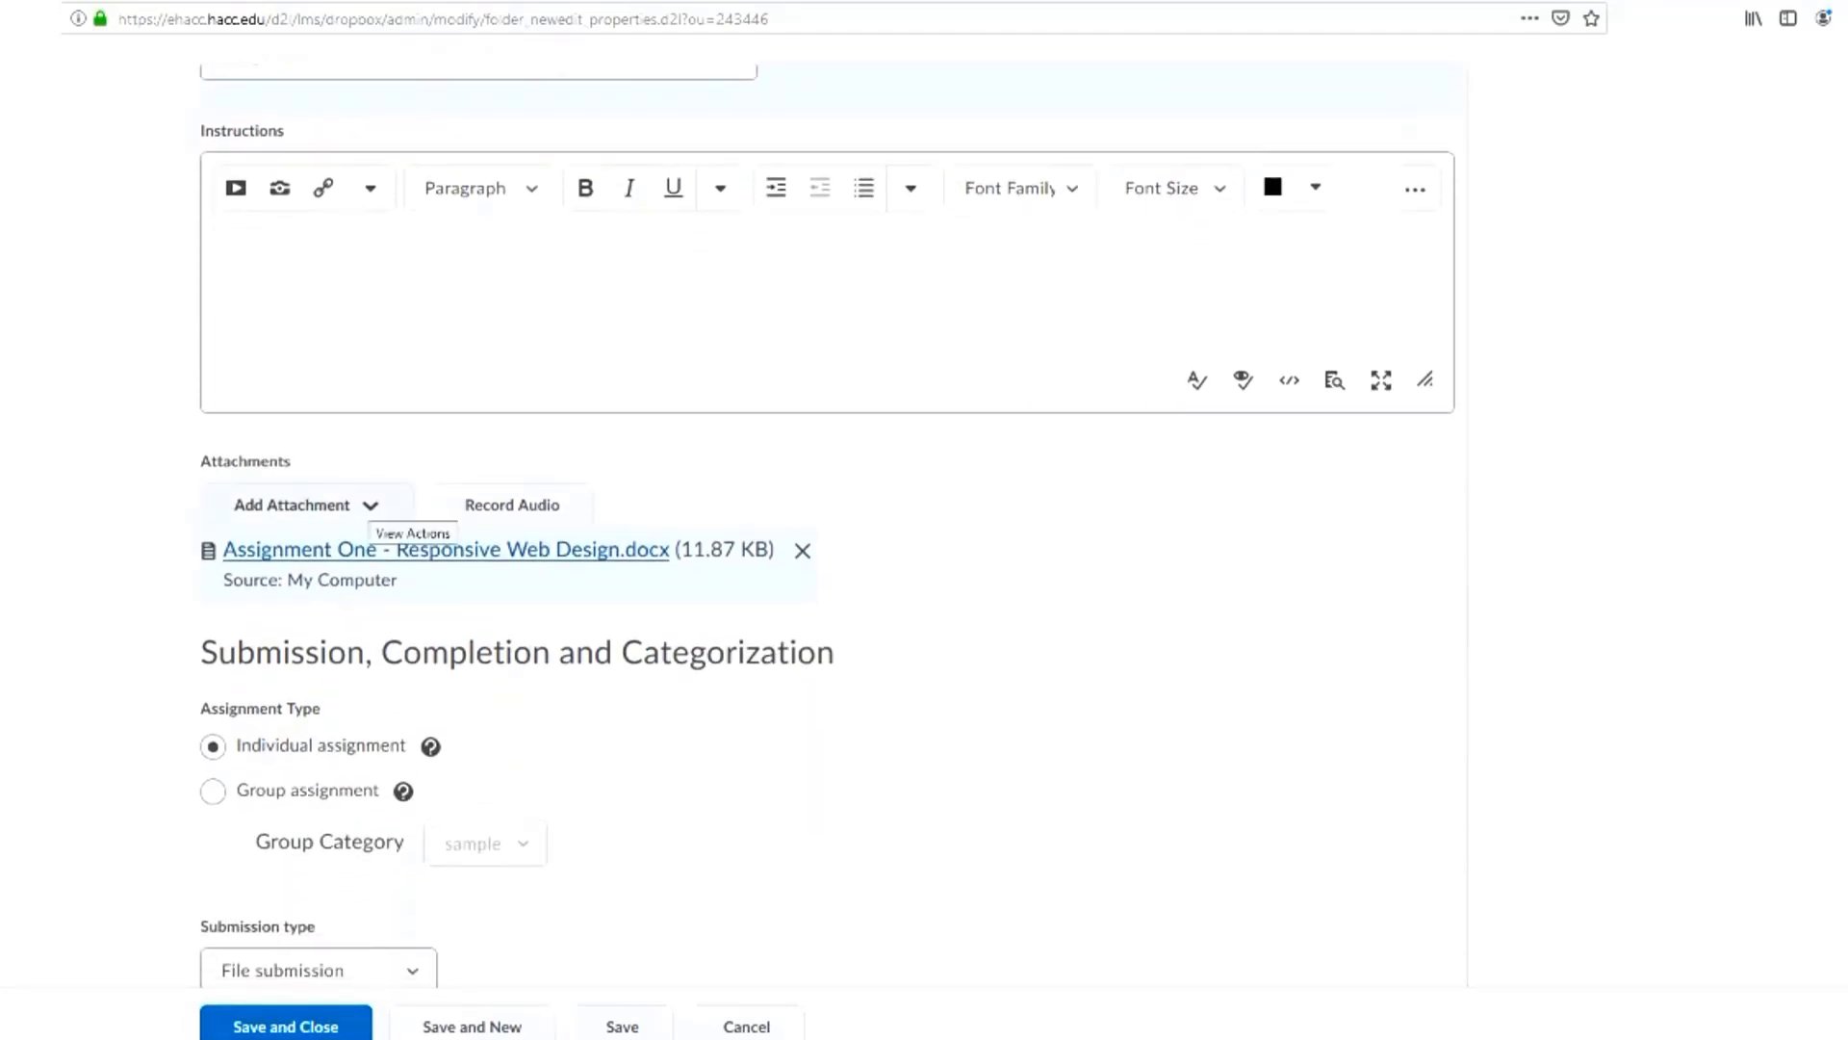
scroll(413, 524, "down", 4)
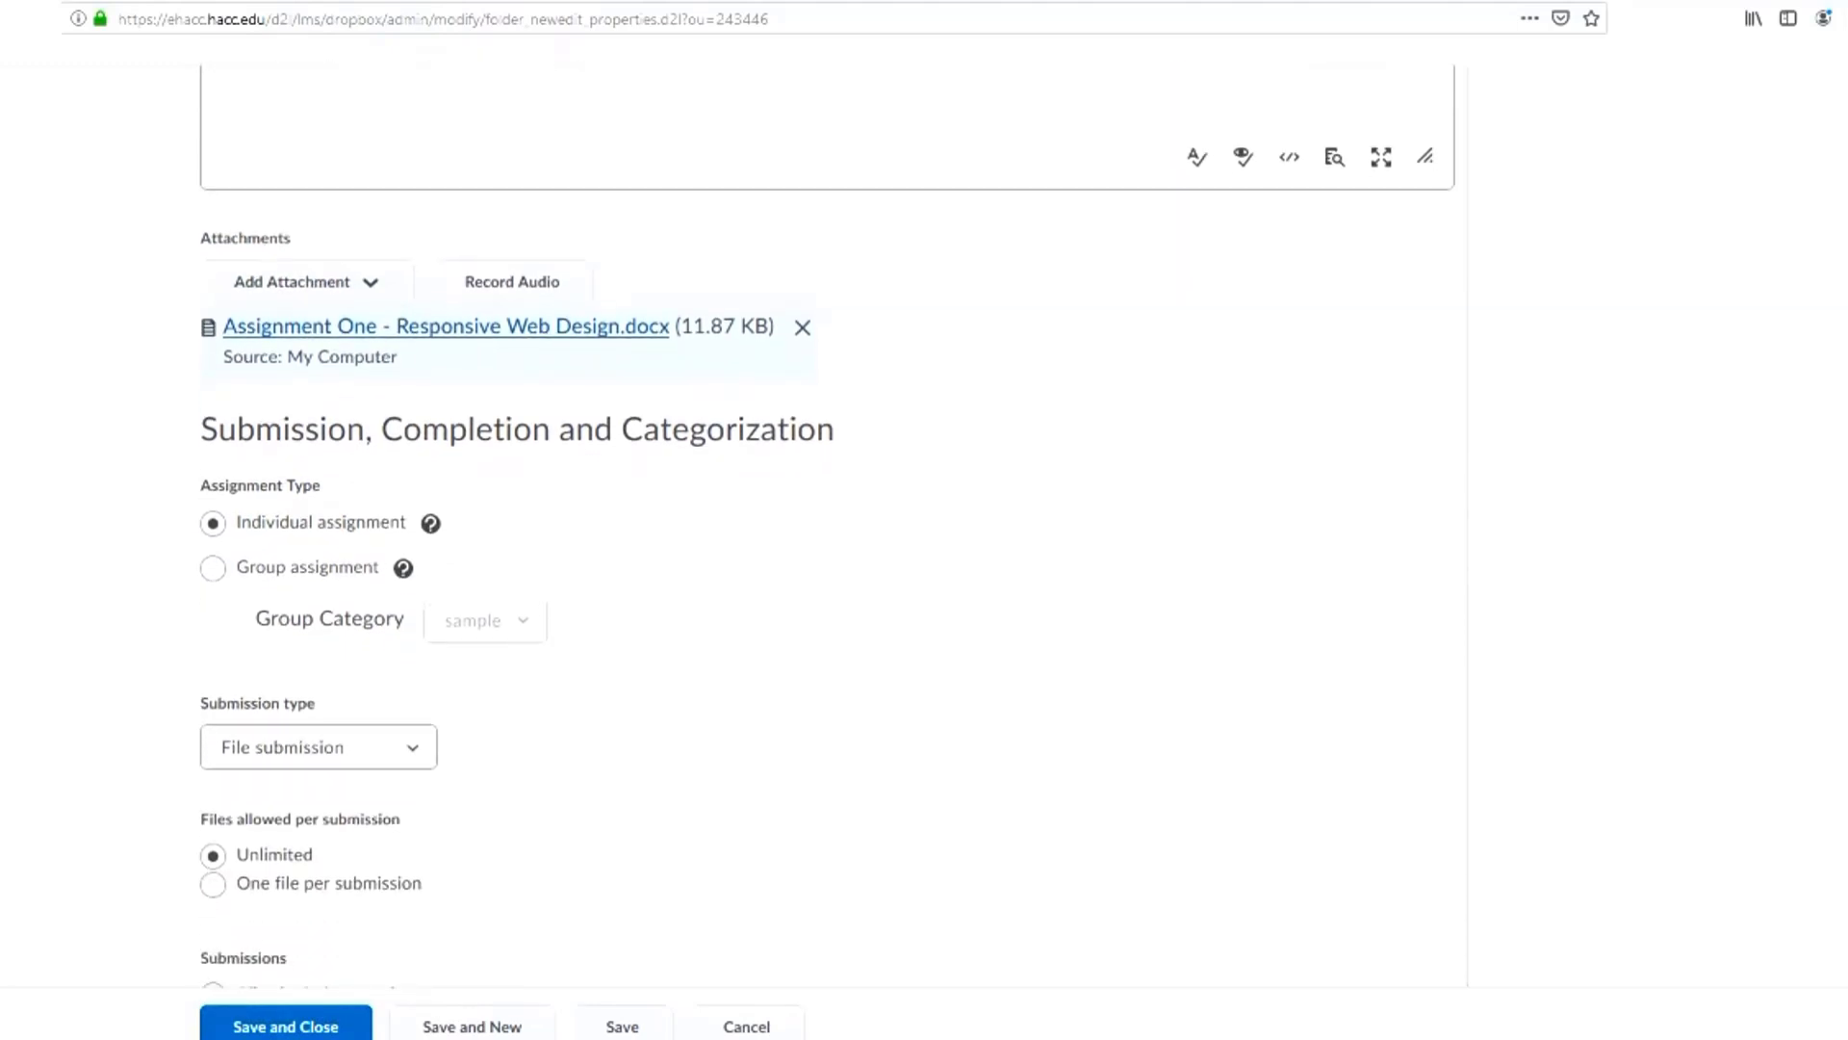
scroll(827, 561, "down", 2)
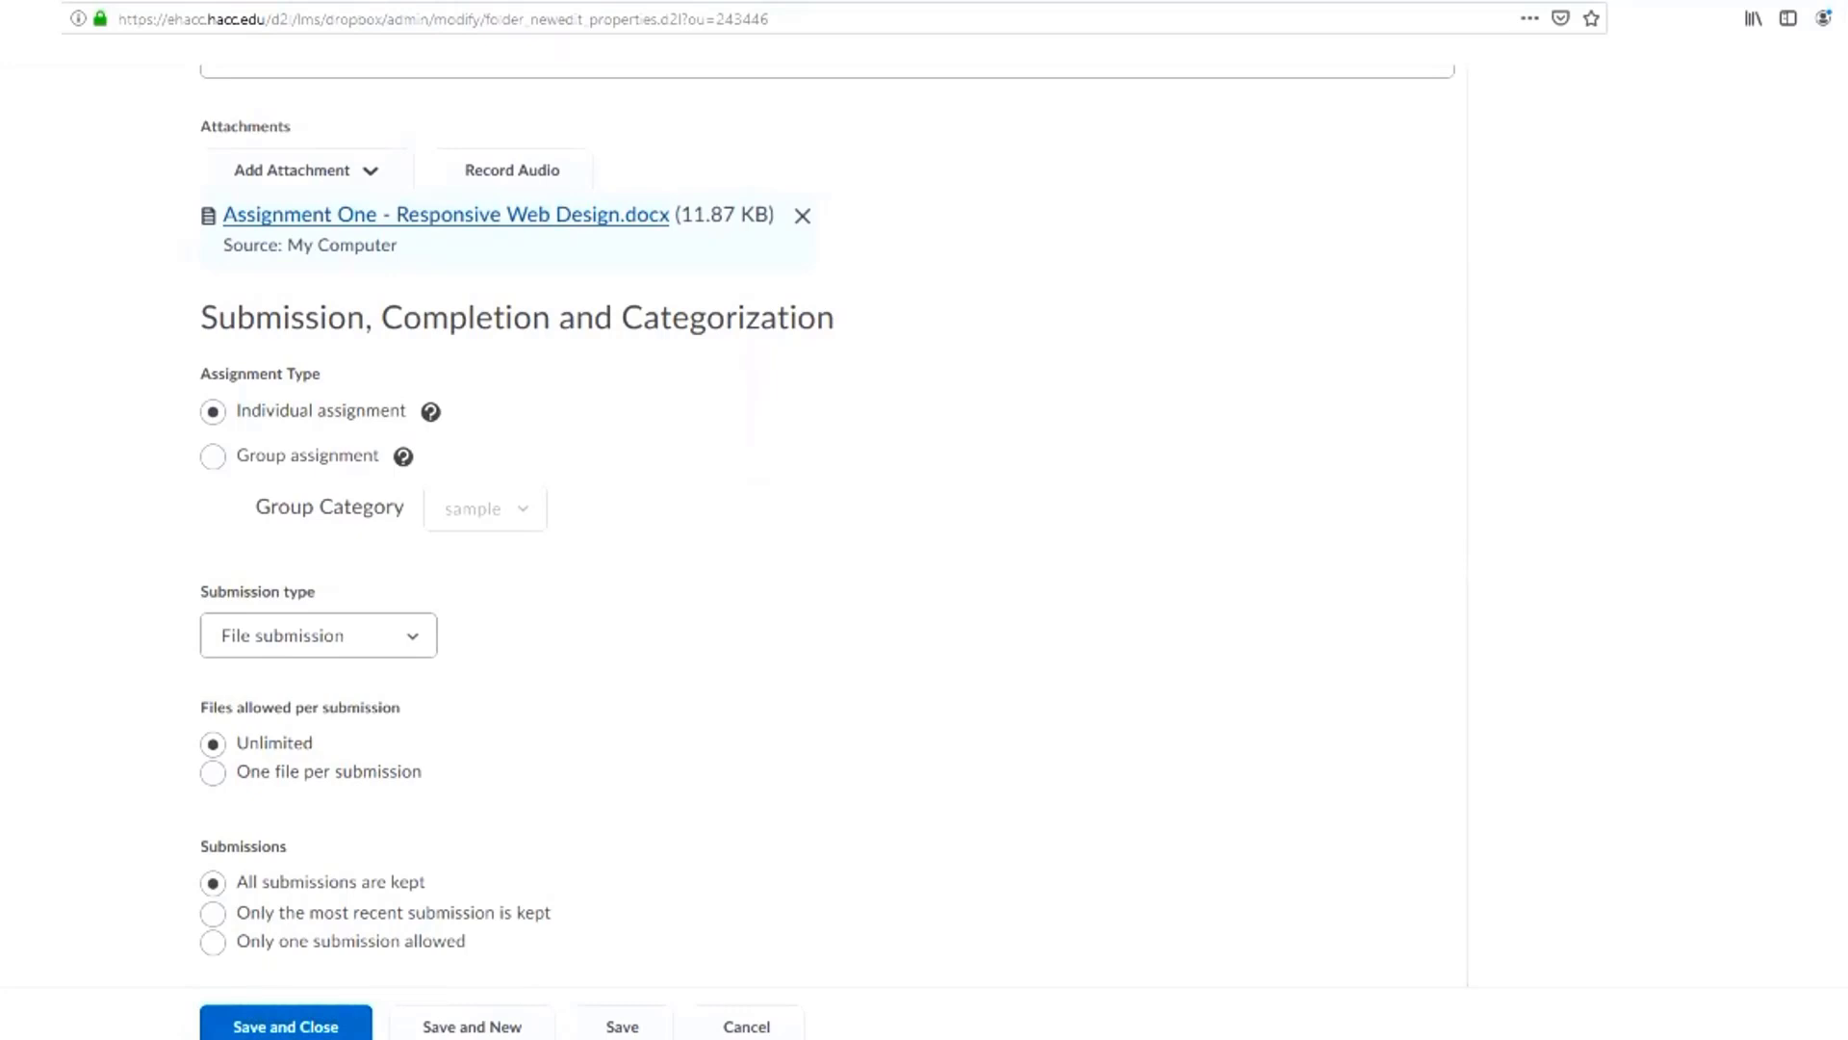
left_click_drag(201, 374, 324, 374)
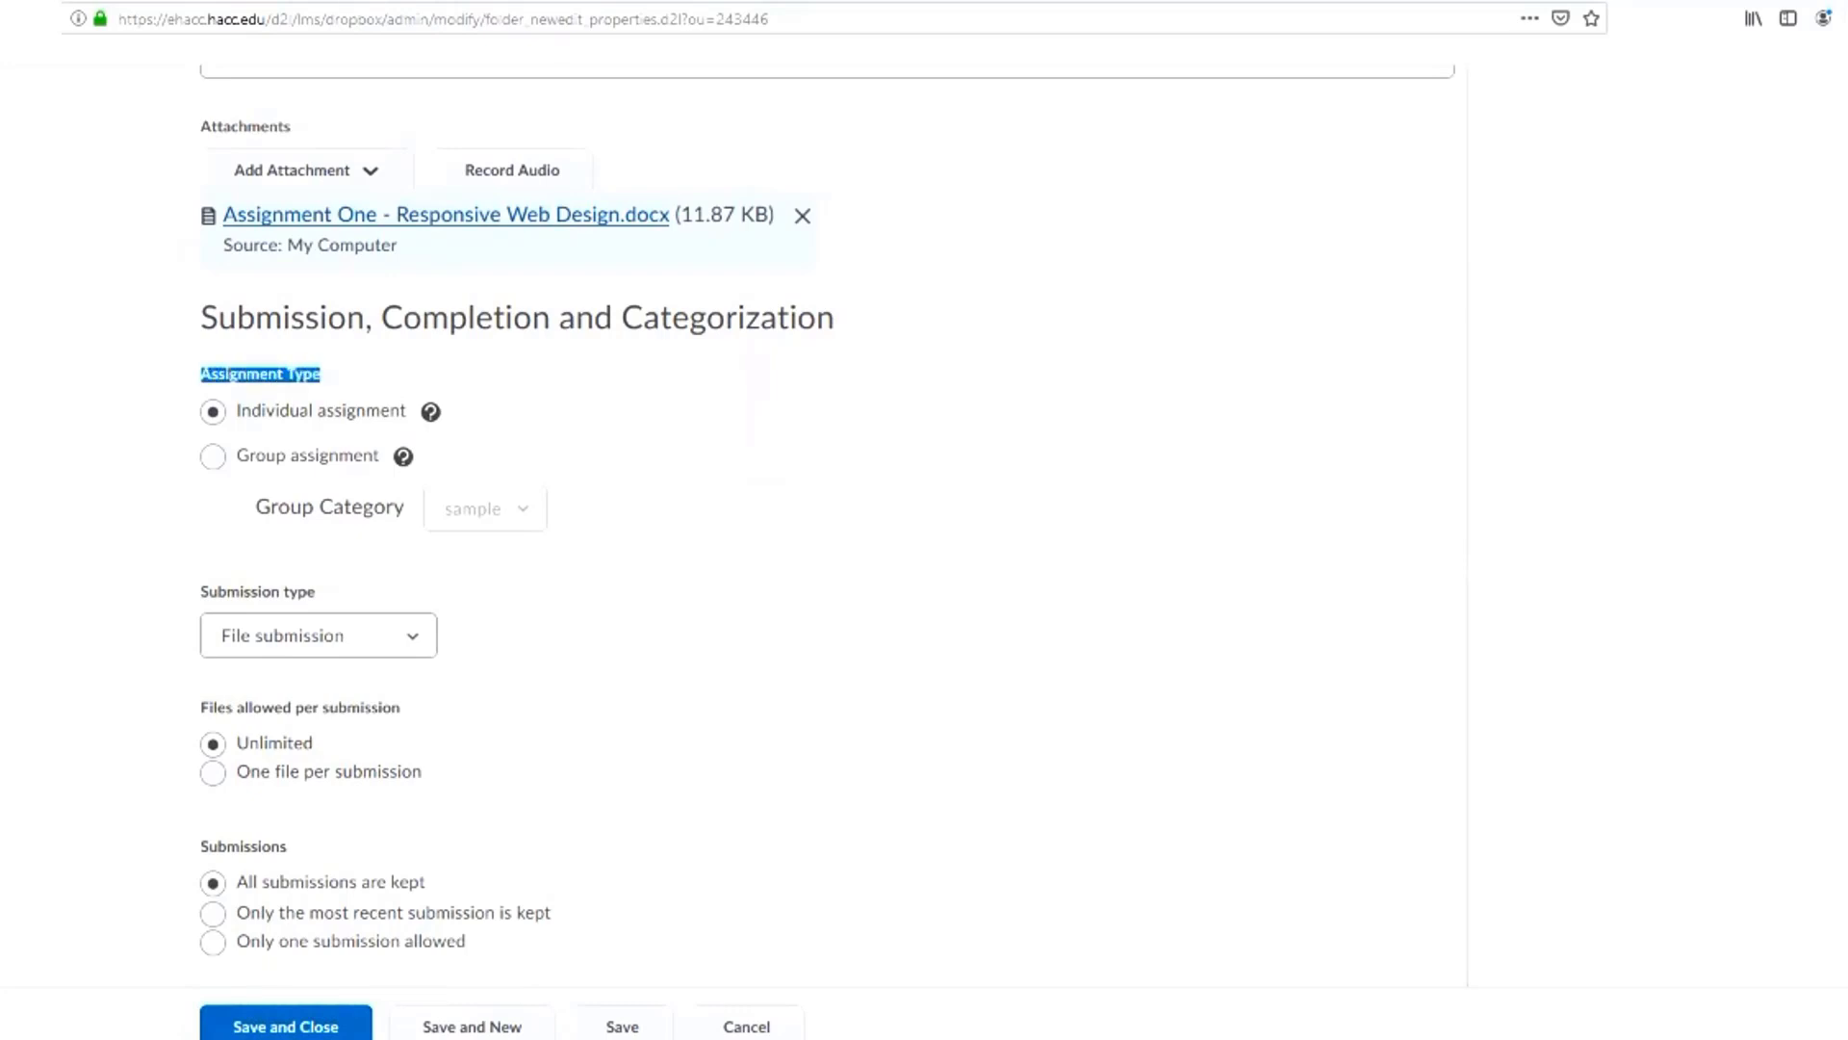
left_click(212, 412)
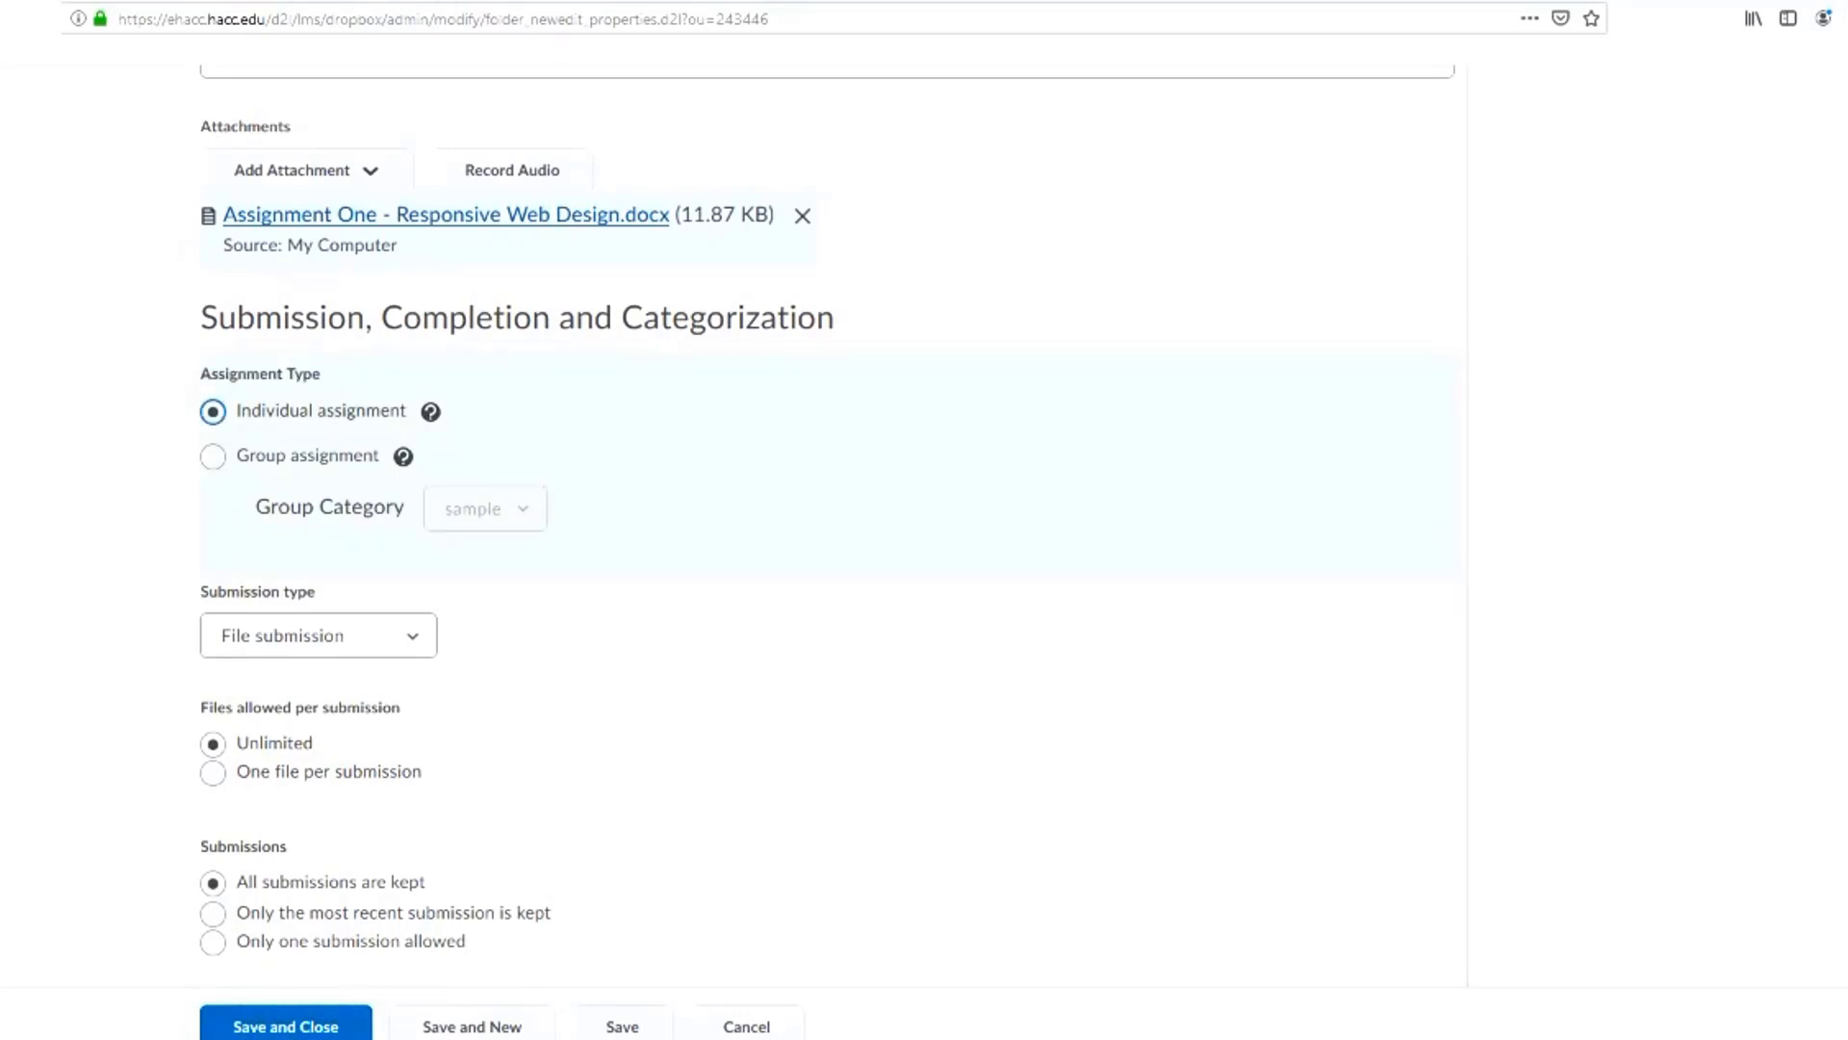
left_click(212, 456)
left_click(213, 412)
left_click(212, 456)
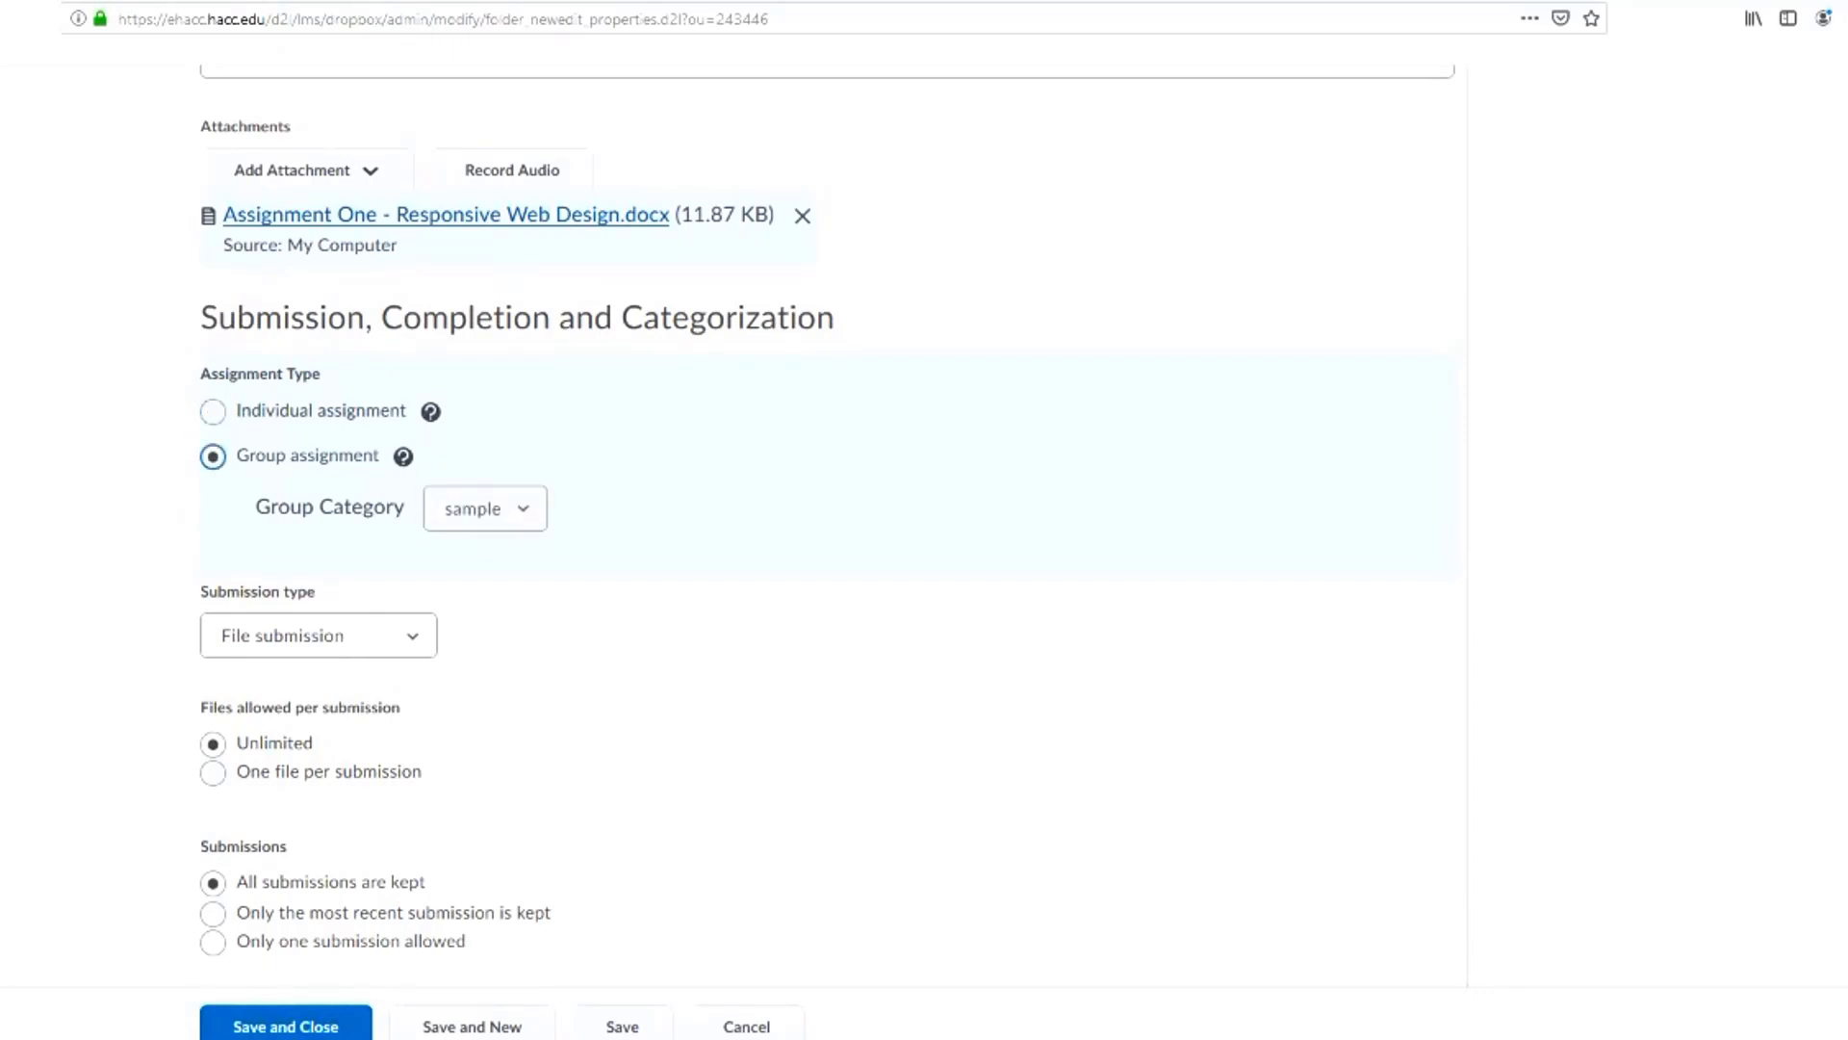
left_click(213, 412)
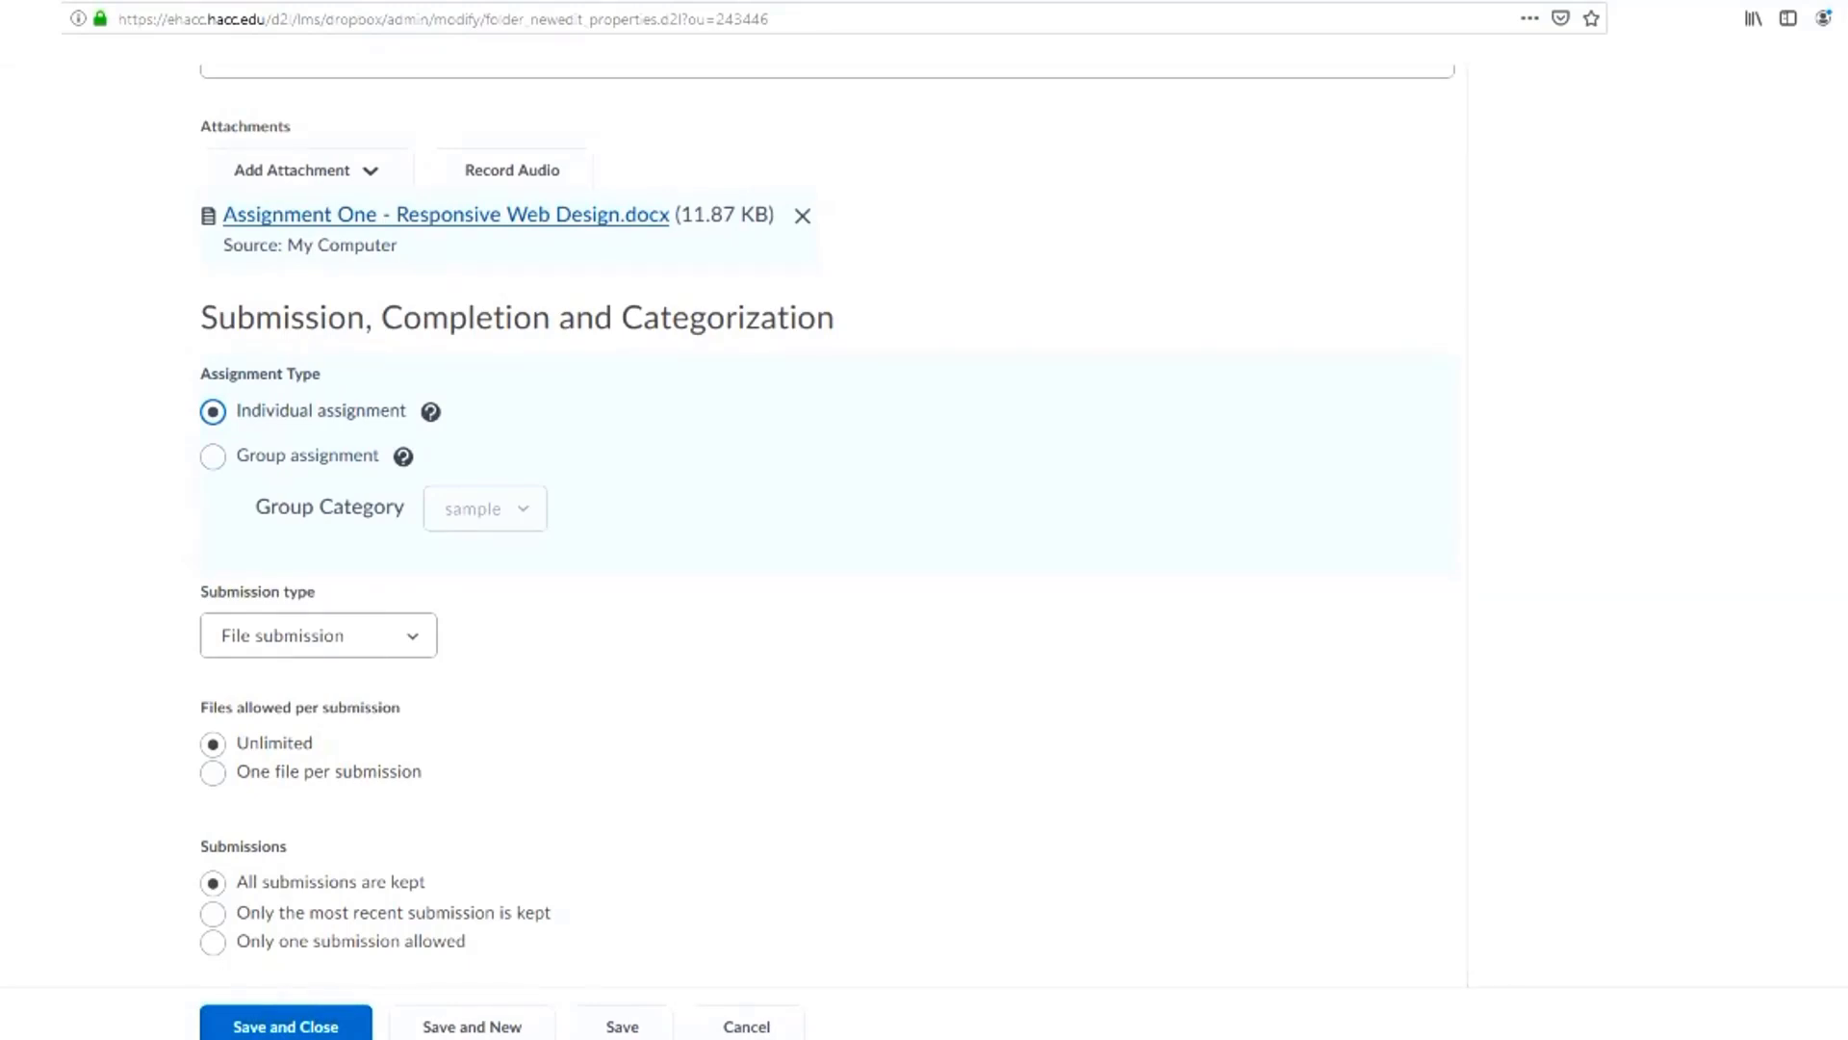
Review the available submission types for the folder and keep File submission selected
scroll(319, 414, "down", 3)
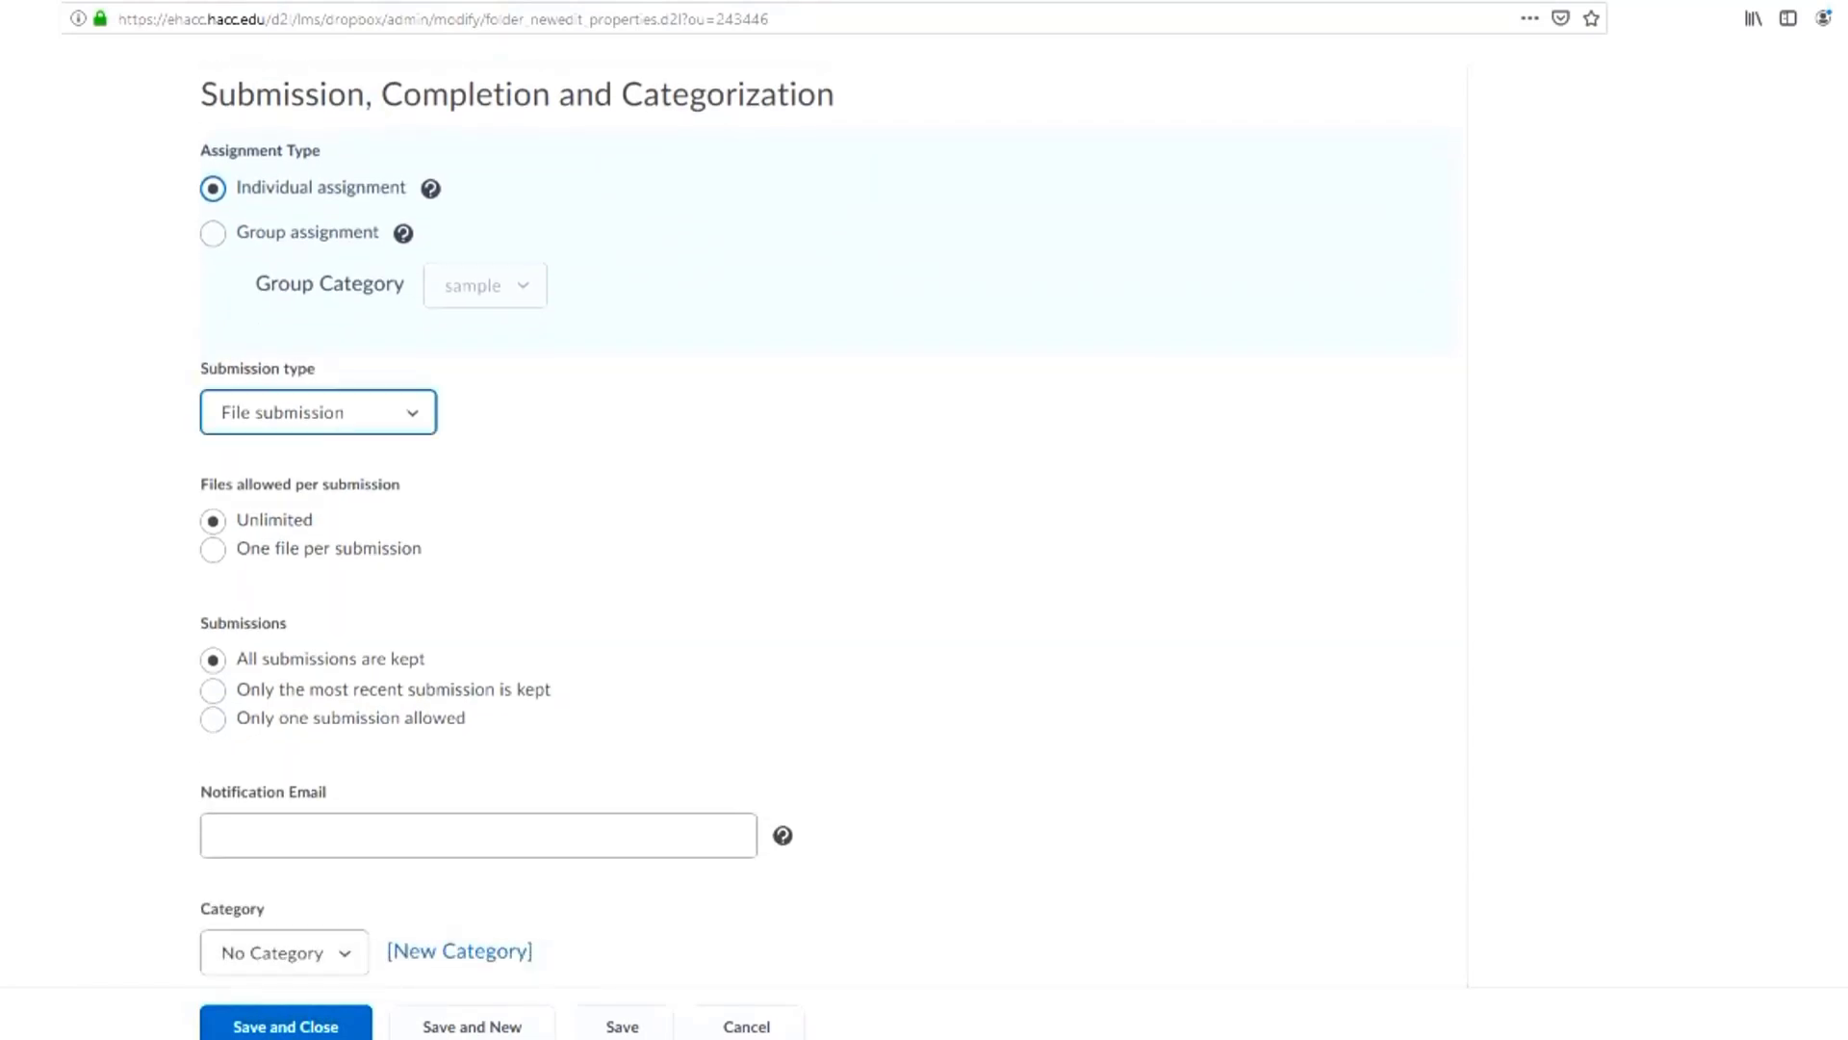
scroll(385, 462, "down", 1)
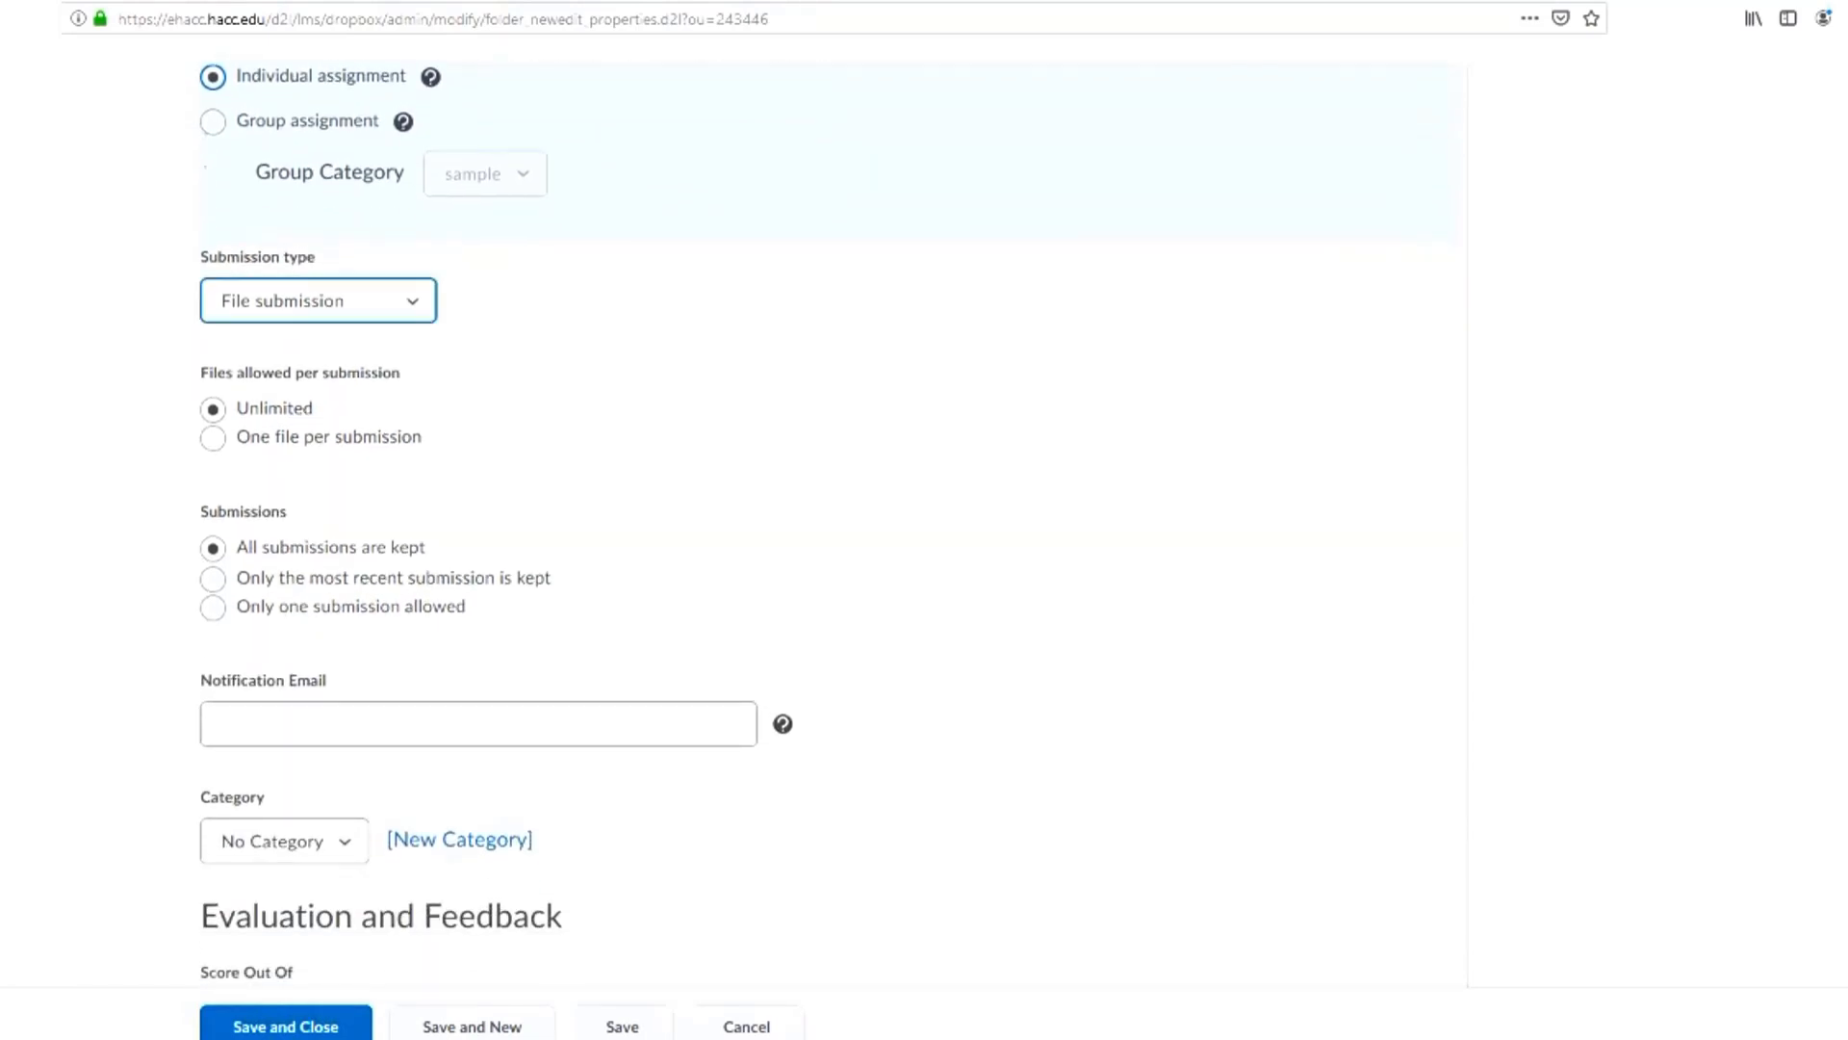
left_click(318, 301)
key("Escape")
left_click(318, 301)
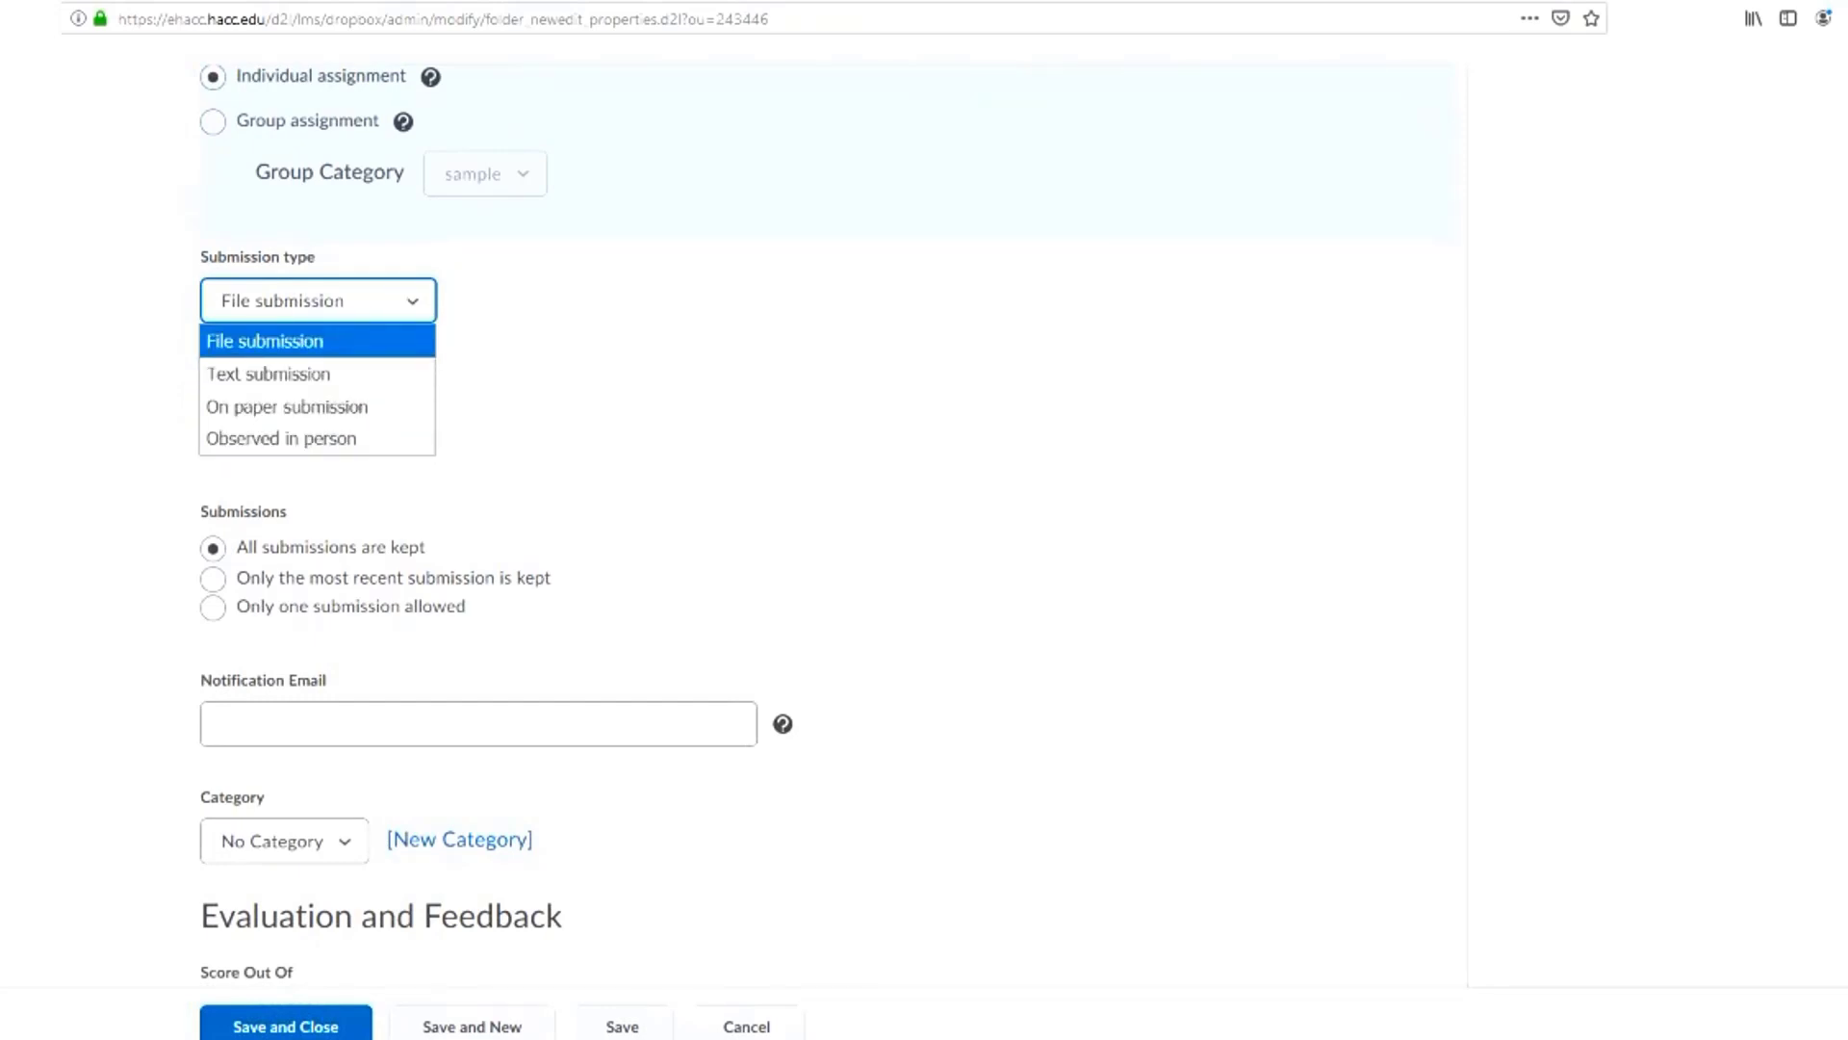
left_click(317, 341)
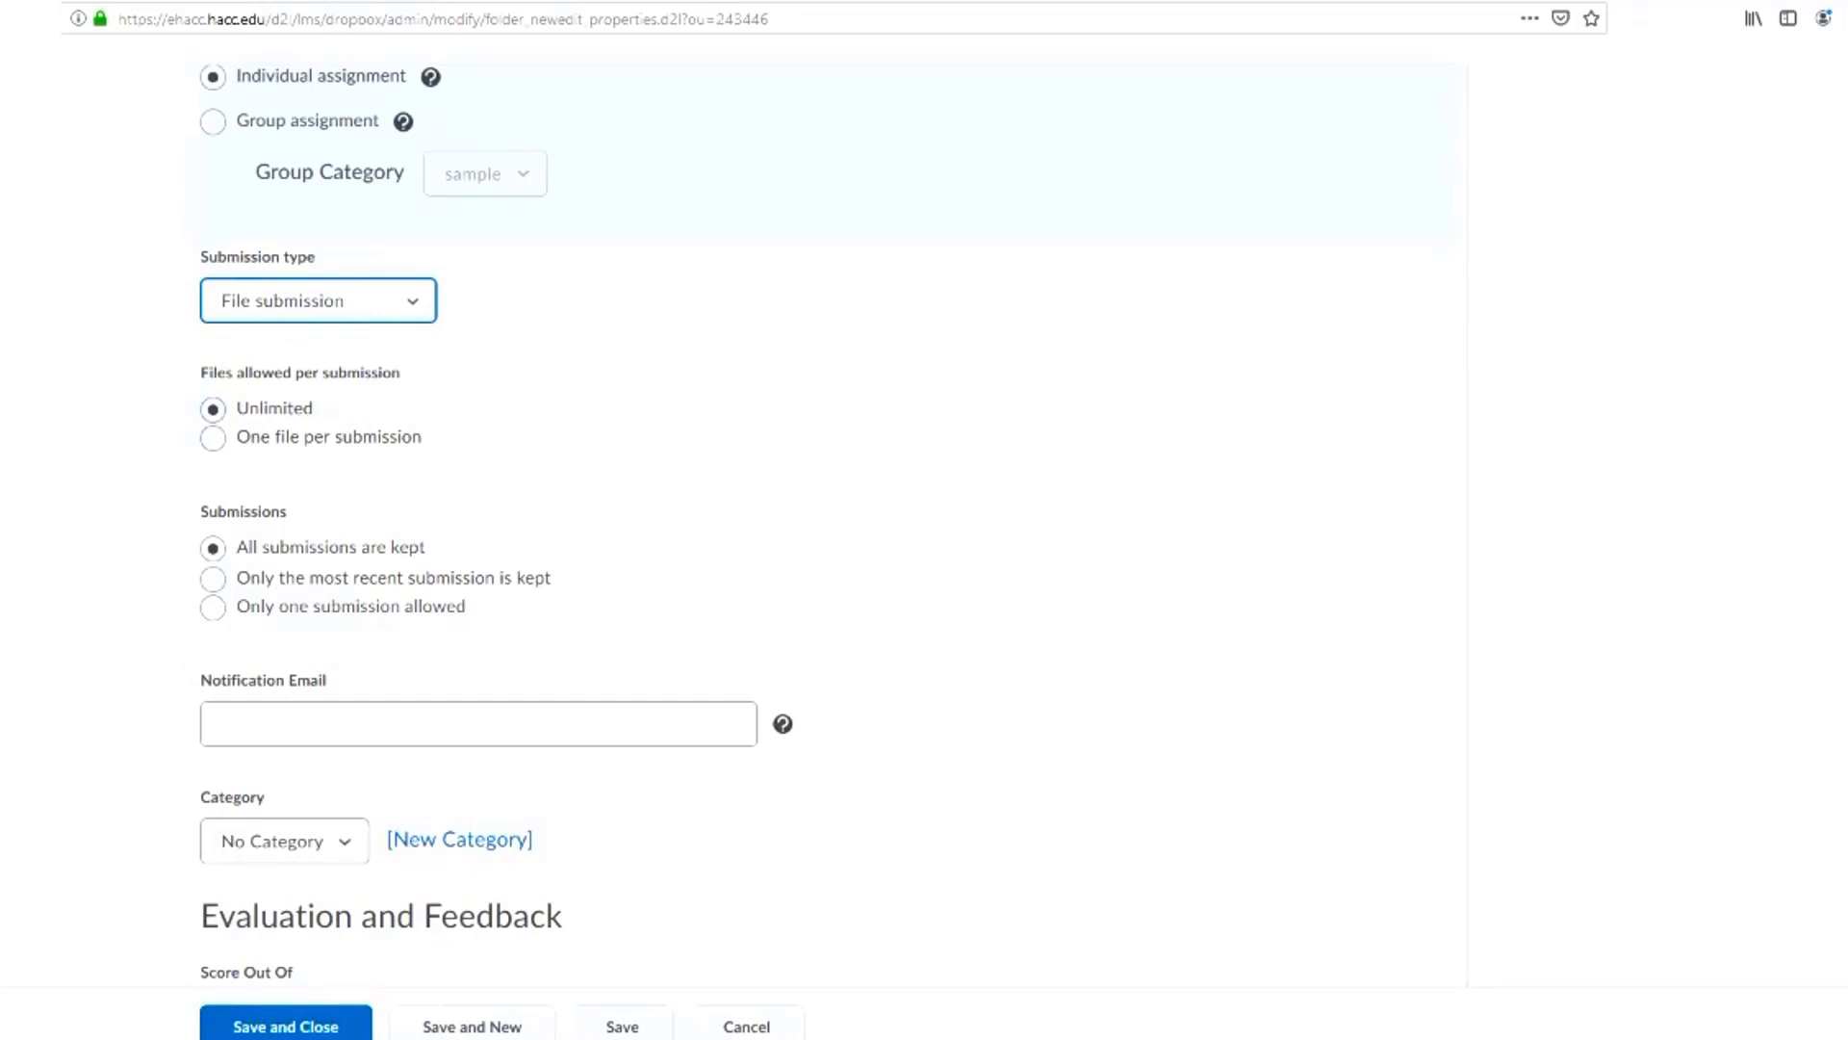
Set the Essay #1 folder's score to be out of 50
scroll(497, 526, "down", 2)
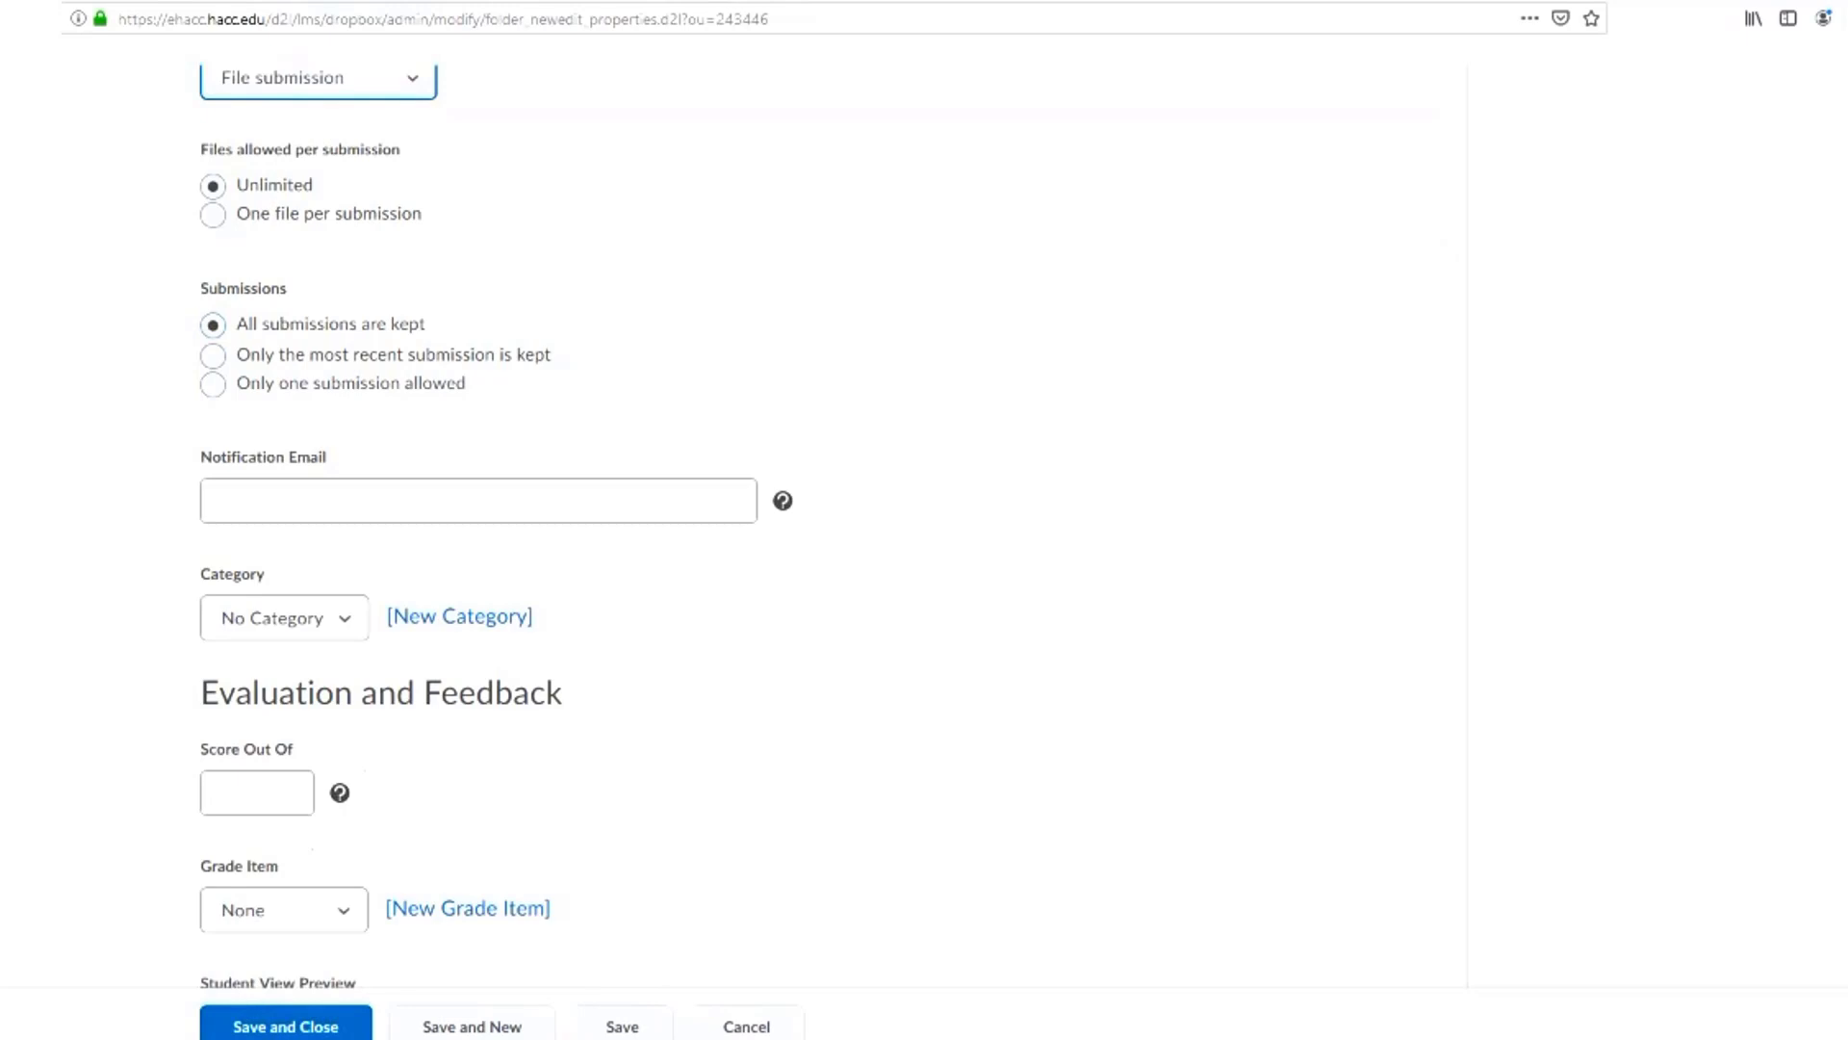
scroll(496, 527, "down", 1)
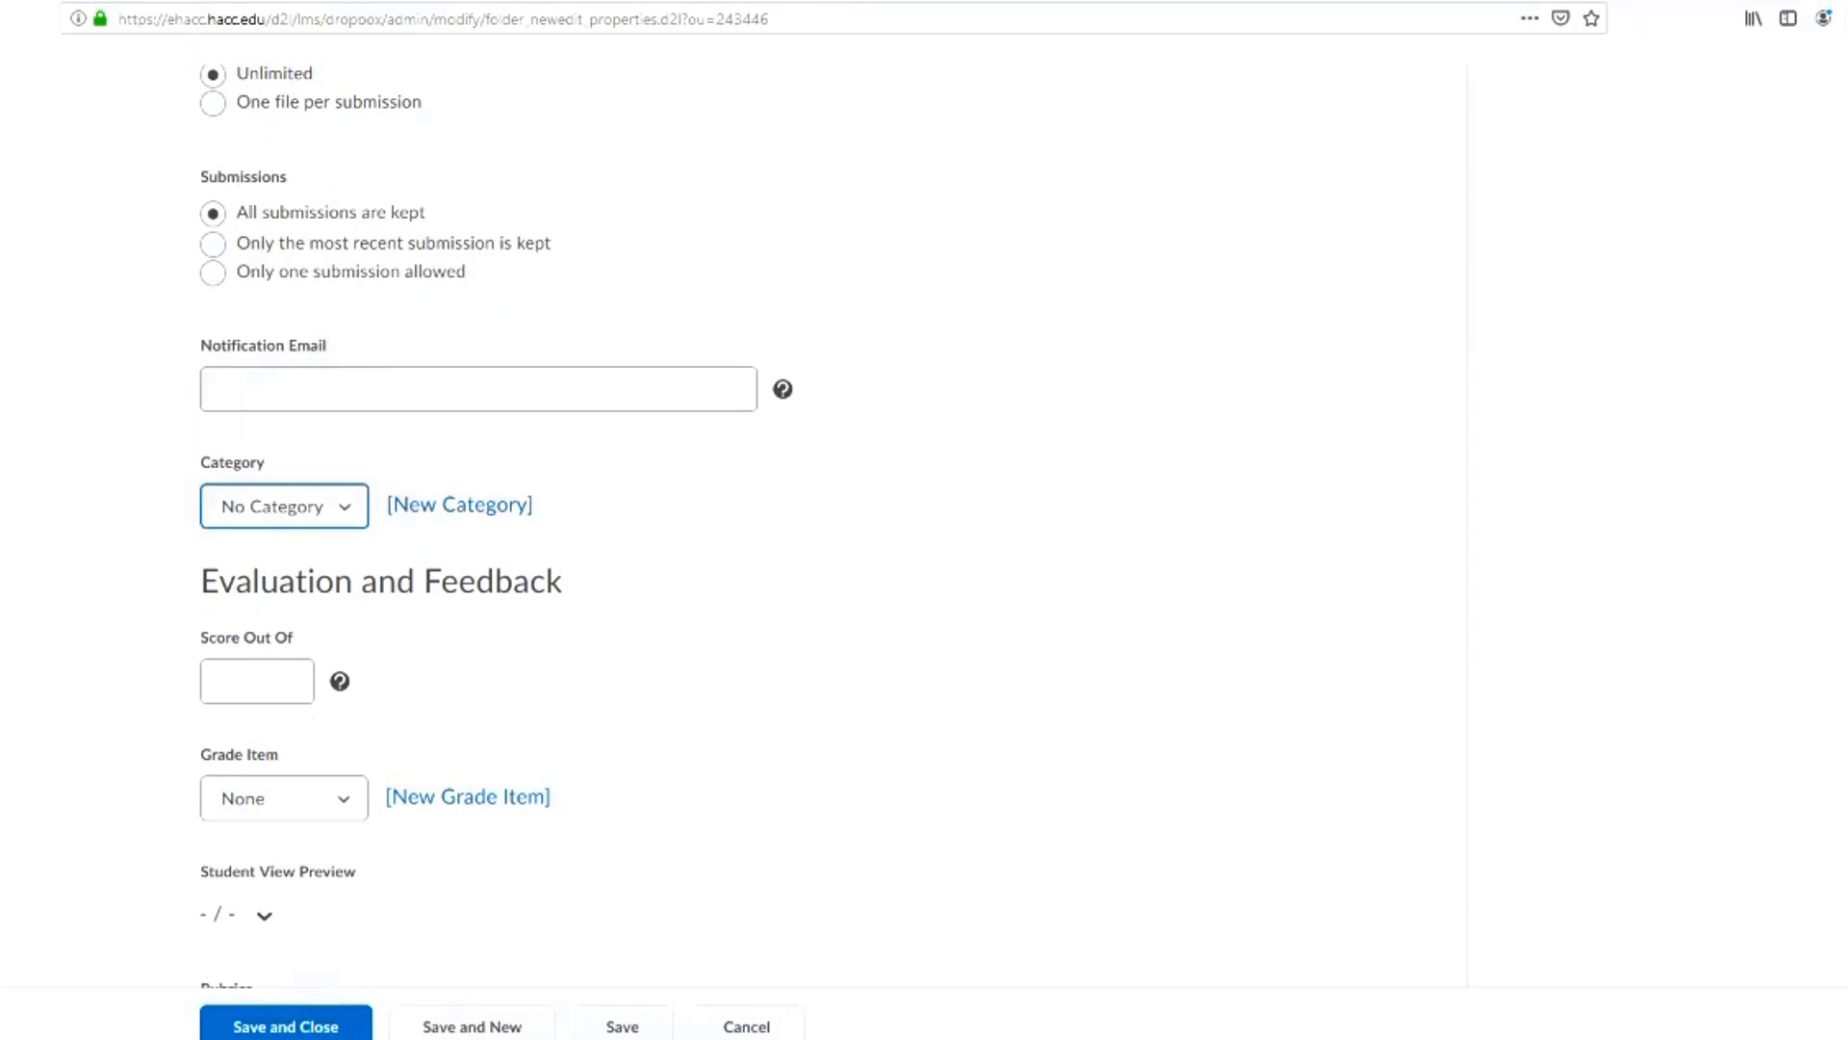
scroll(284, 554, "down", 2)
left_click(257, 458)
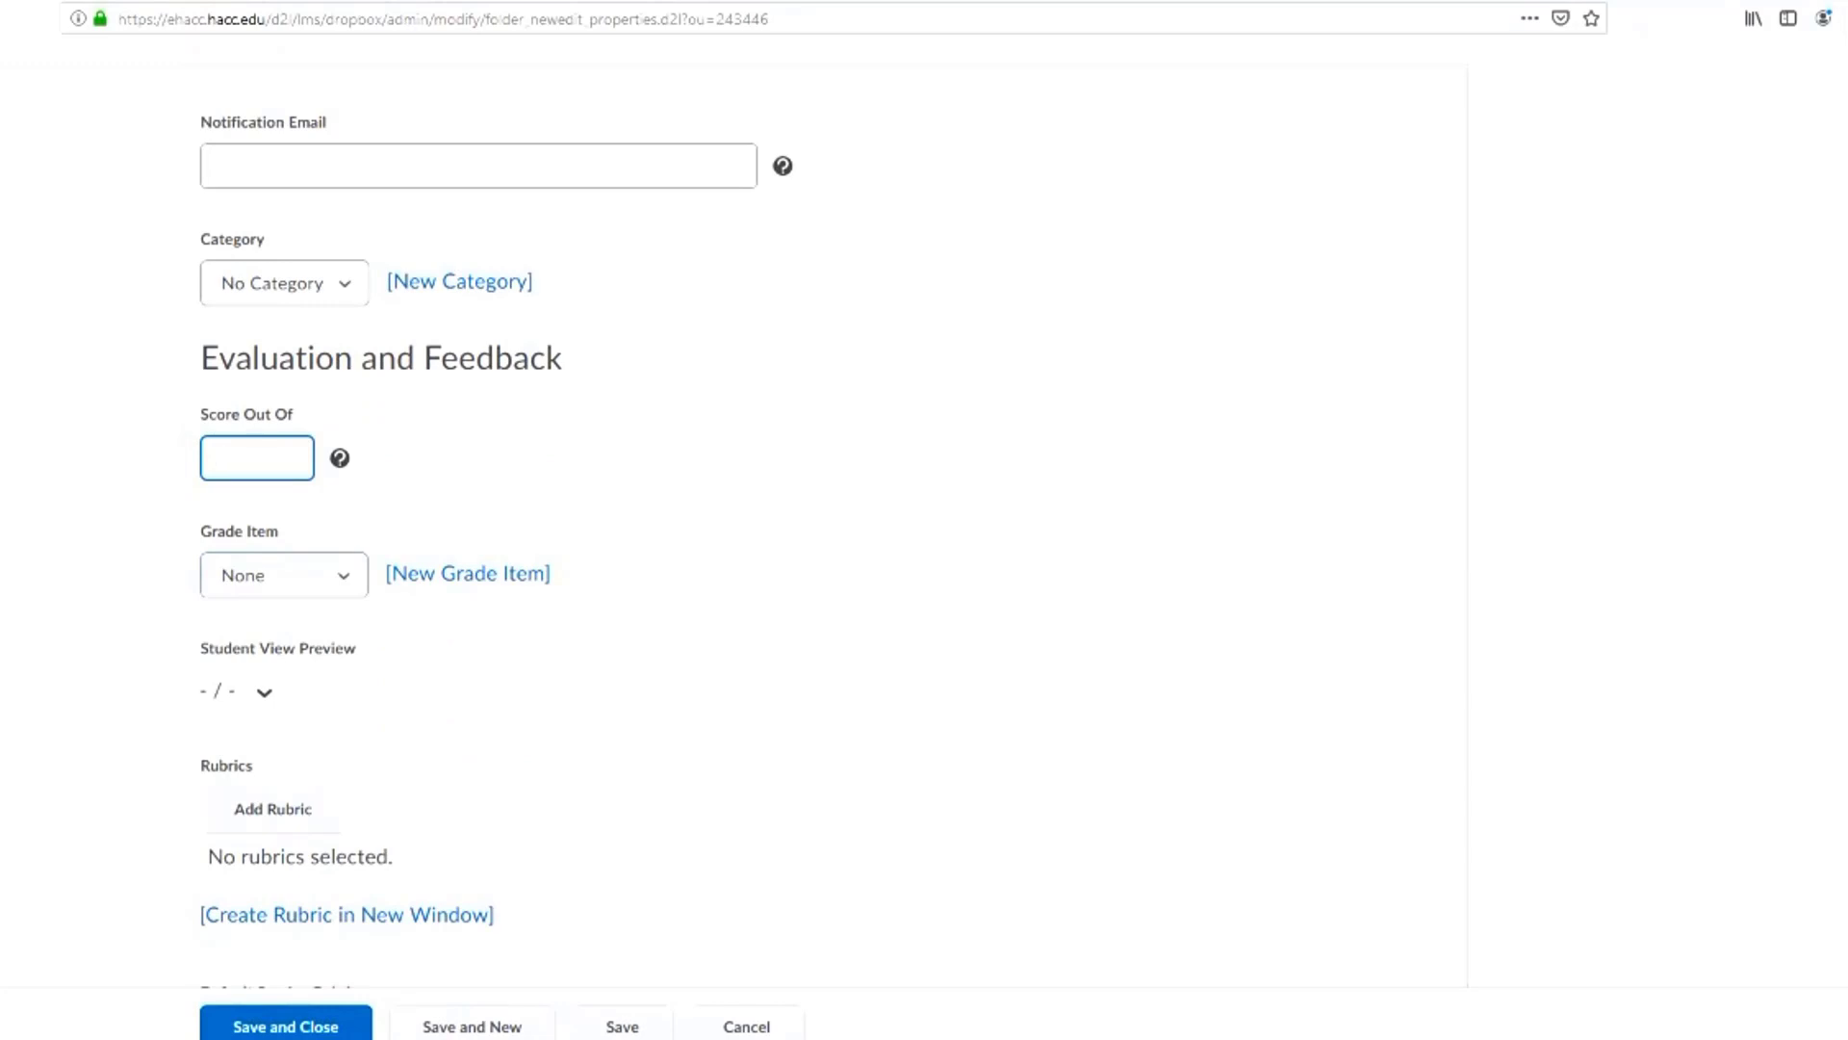
type("50")
key("Tab")
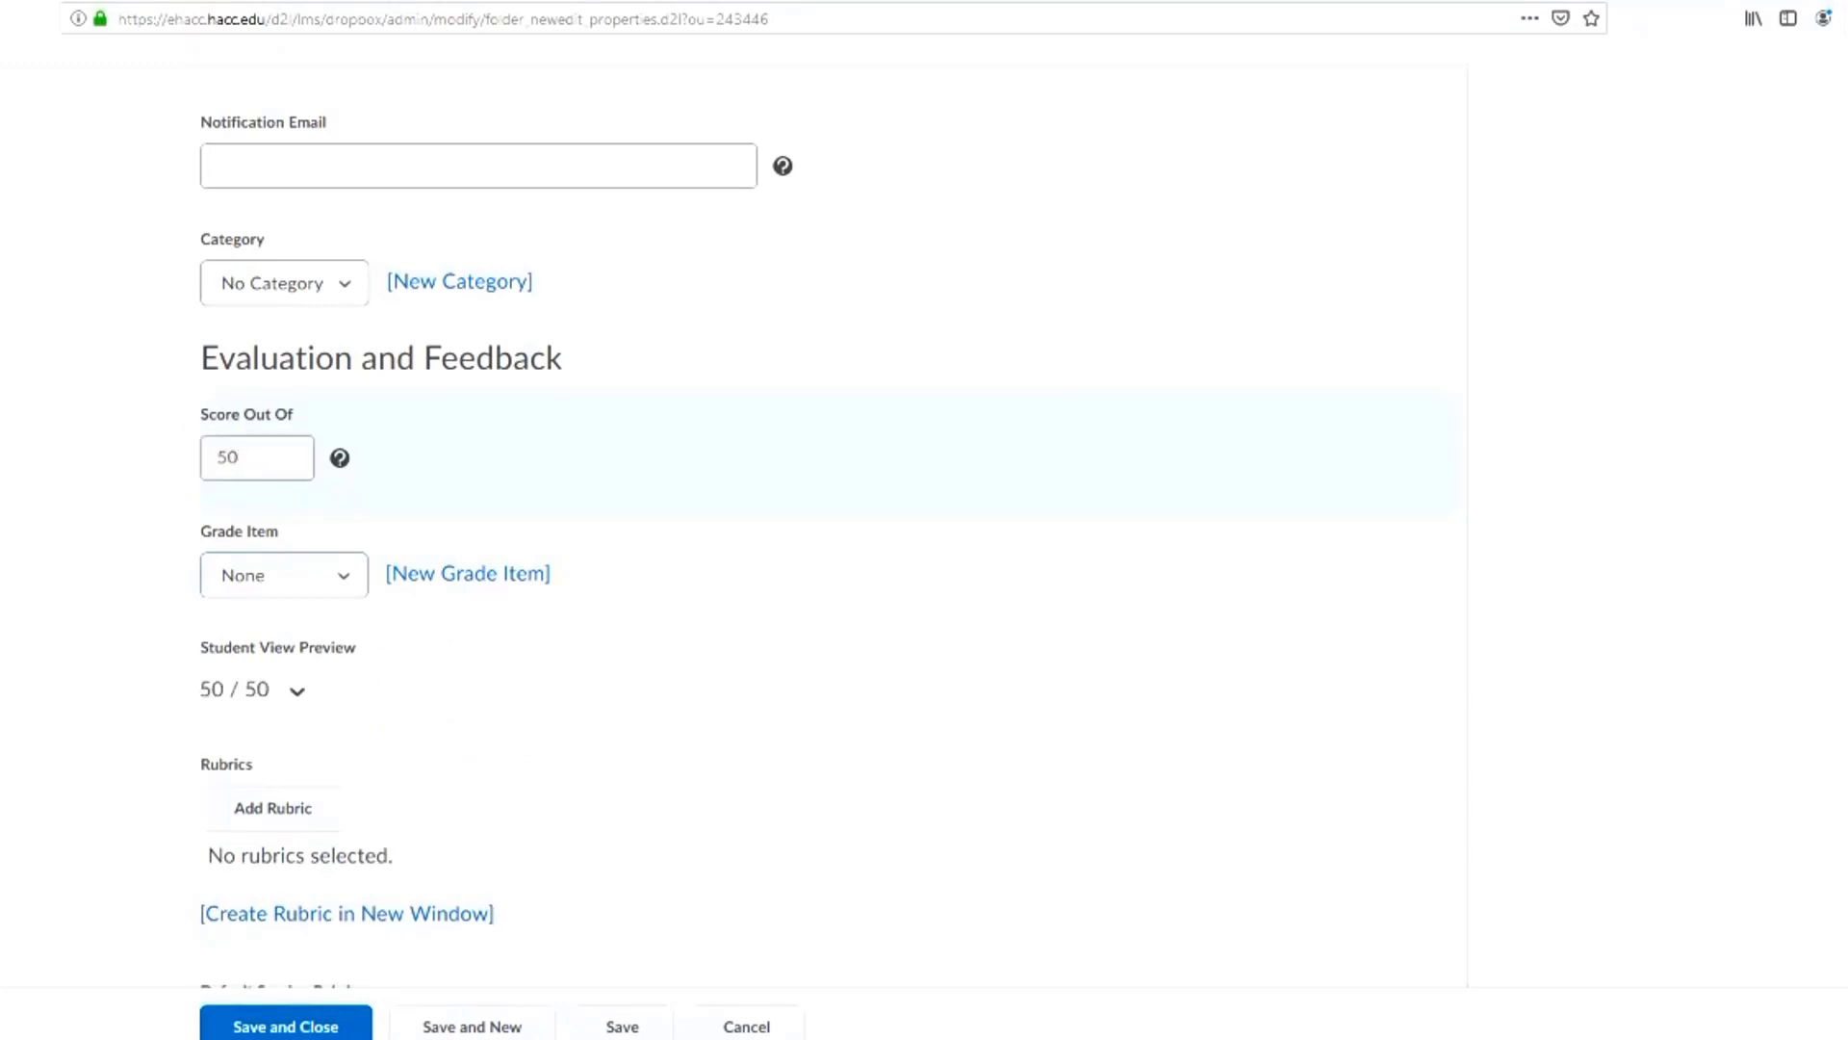
Check which existing grade items can be linked to the folder, leaving the selection at None
scroll(496, 531, "down", 2)
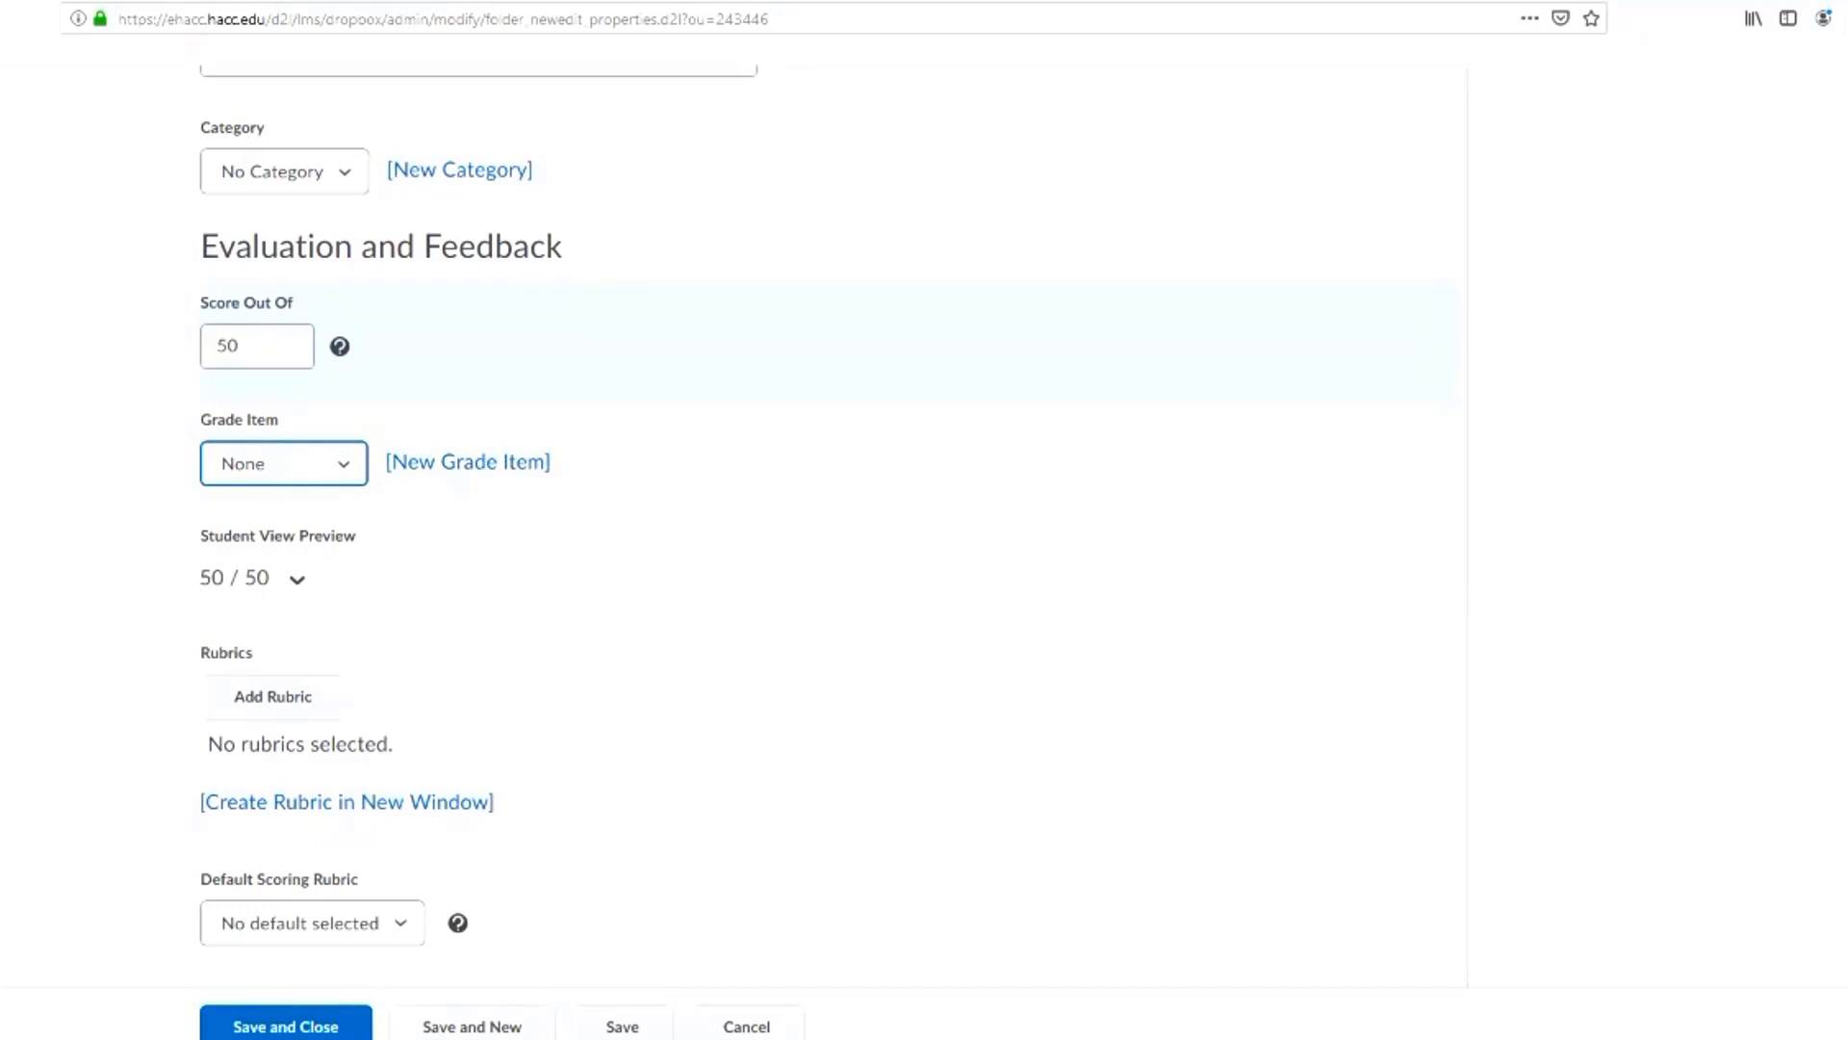
left_click(284, 464)
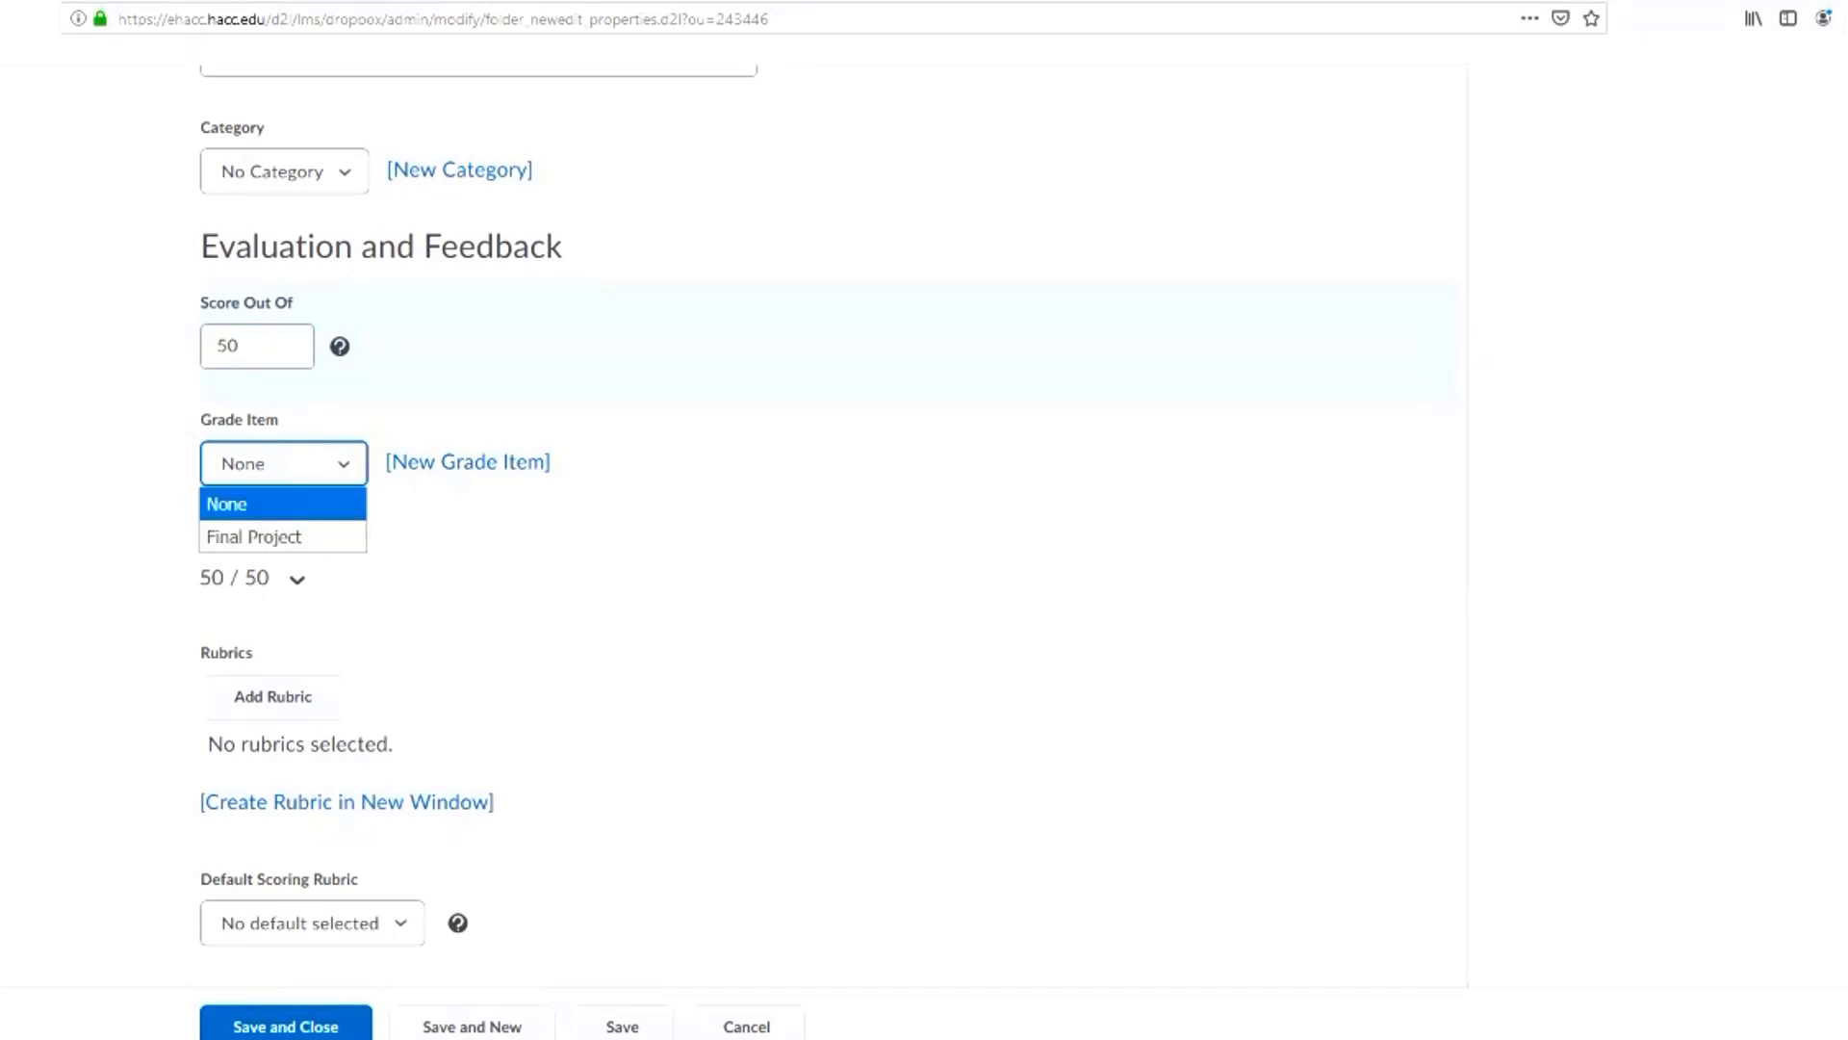
left_click(284, 464)
left_click(284, 464)
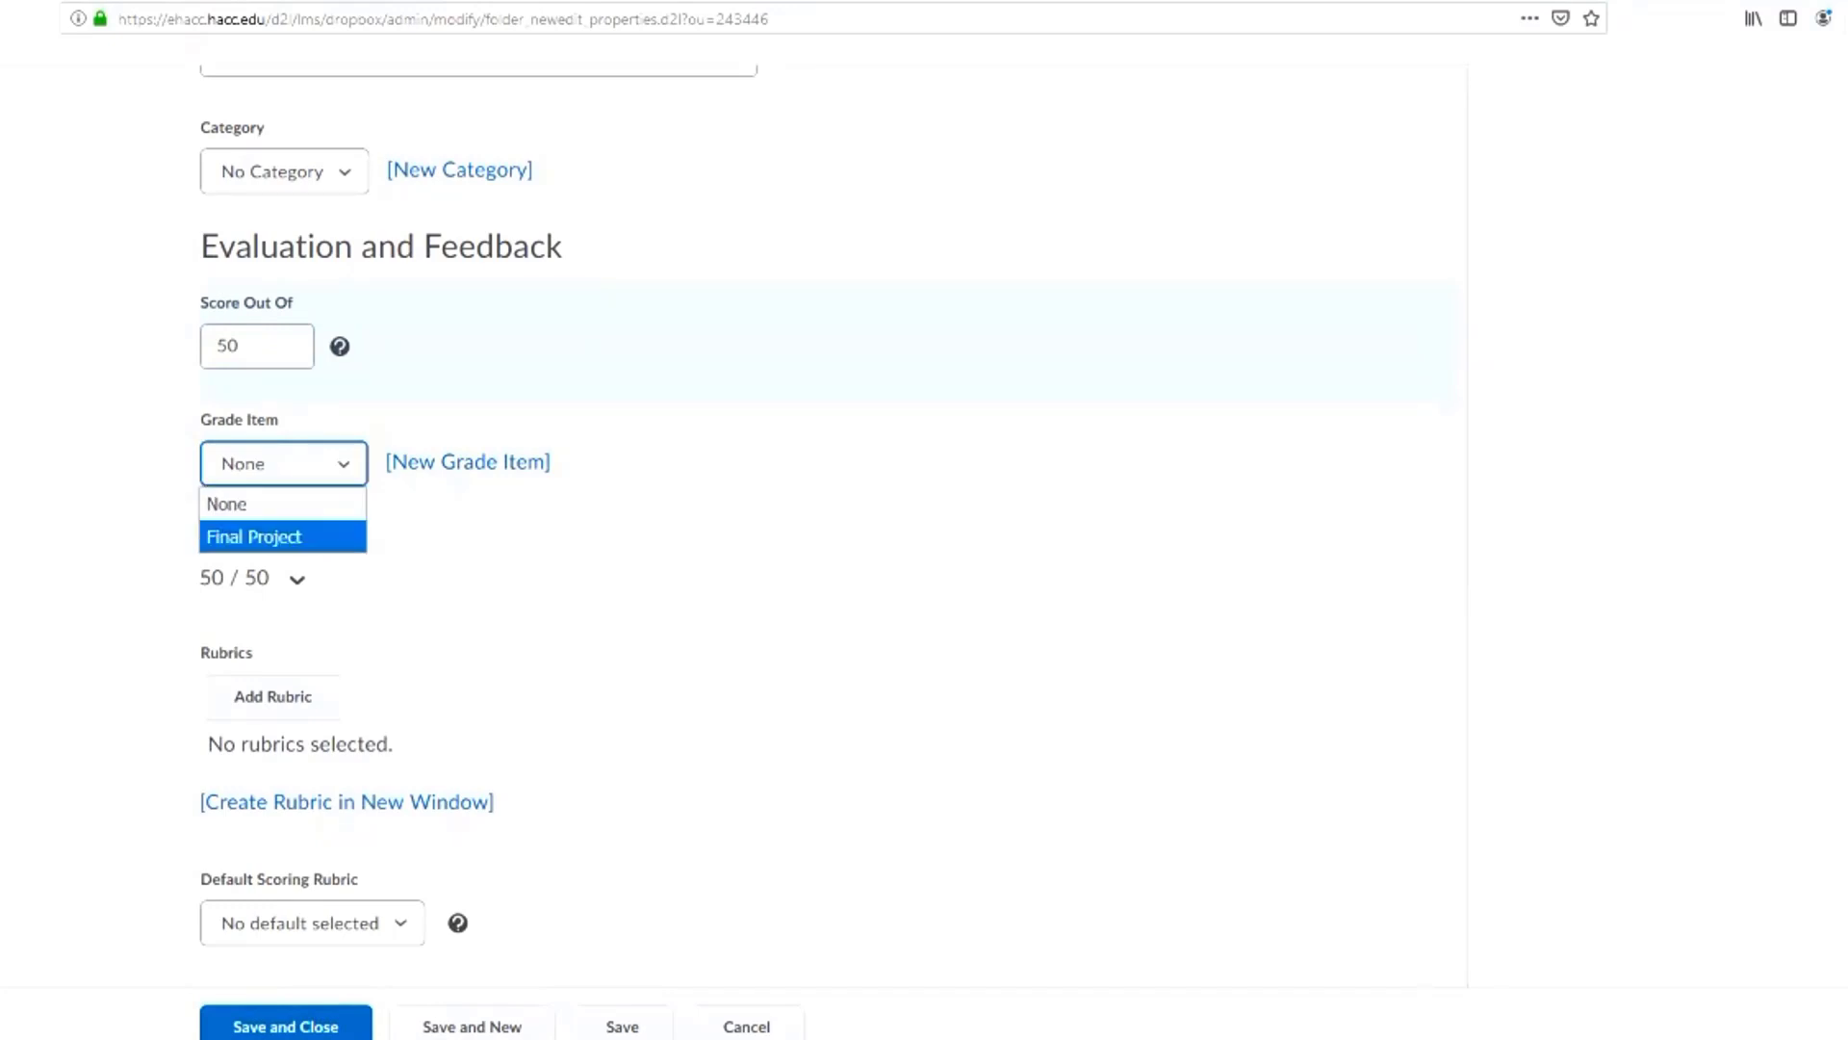
left_click(282, 503)
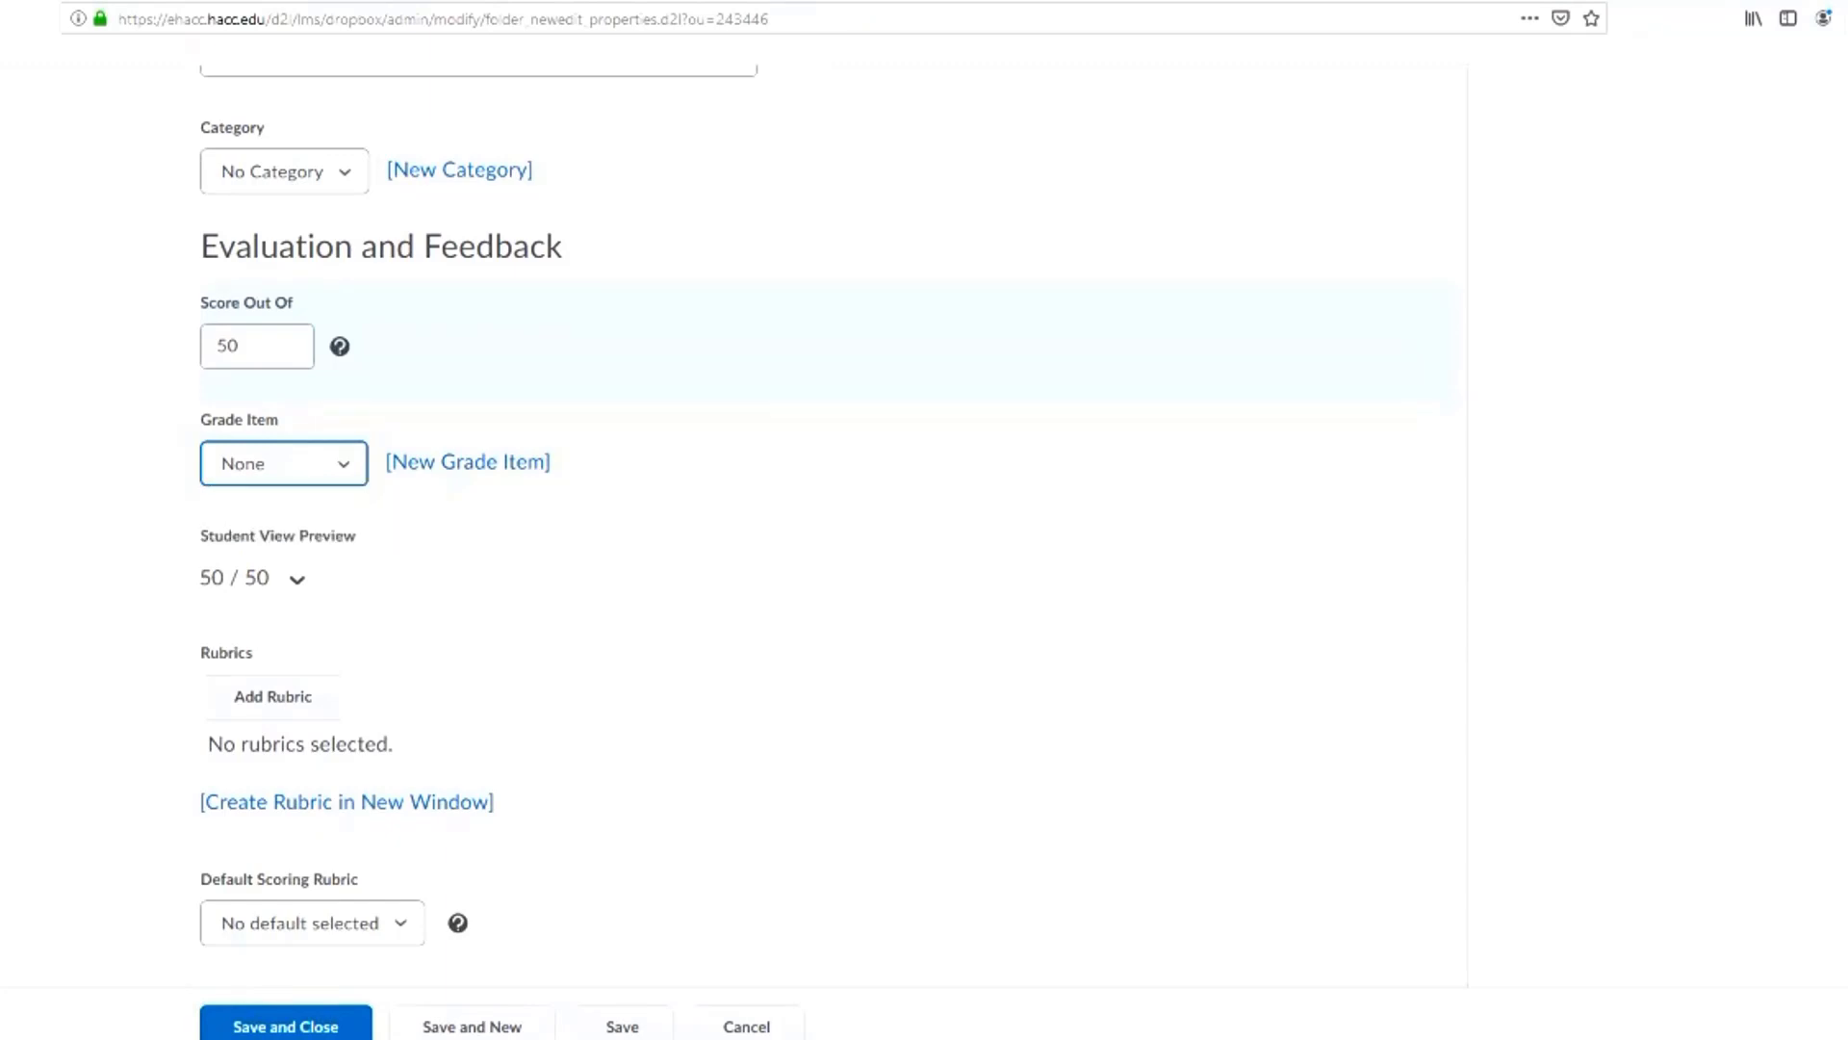
left_click(284, 464)
Start a new numeric grade item for the folder, named "Essay #1" with the short name "E1"
left_click(468, 463)
left_click(467, 463)
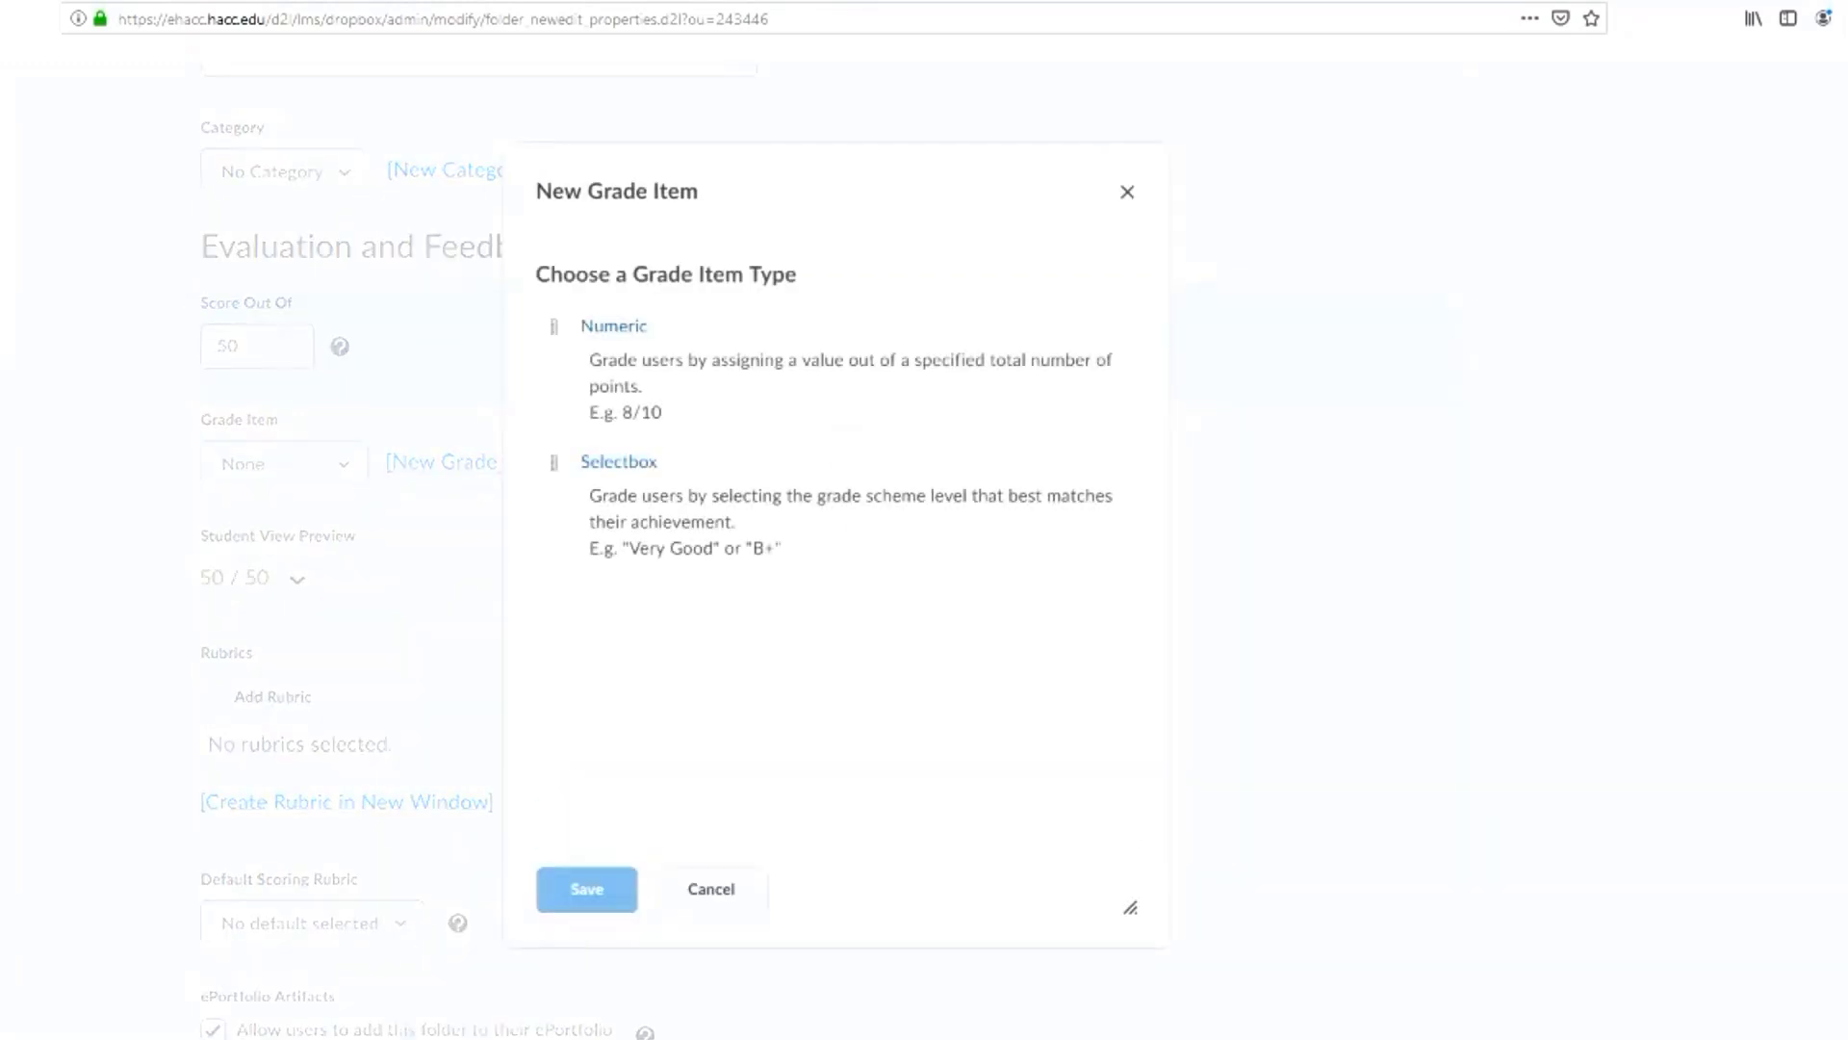
left_click(613, 326)
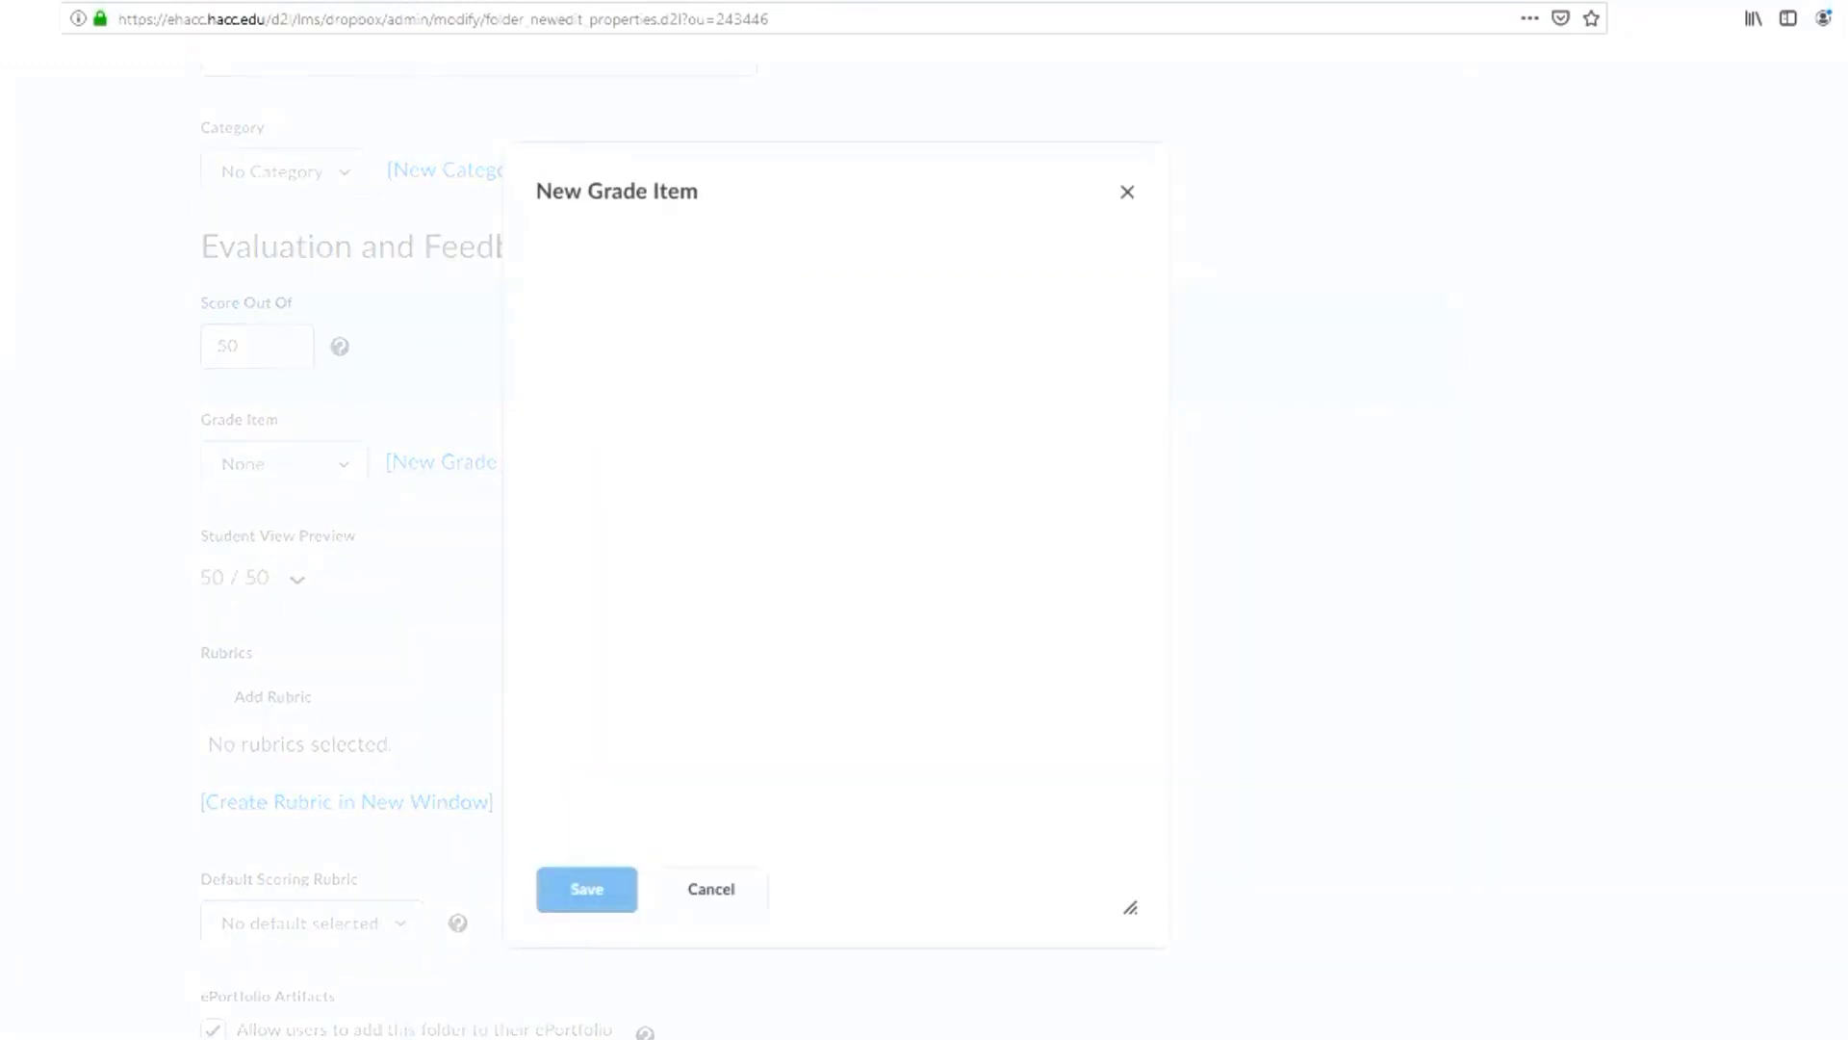
type("Essay #1")
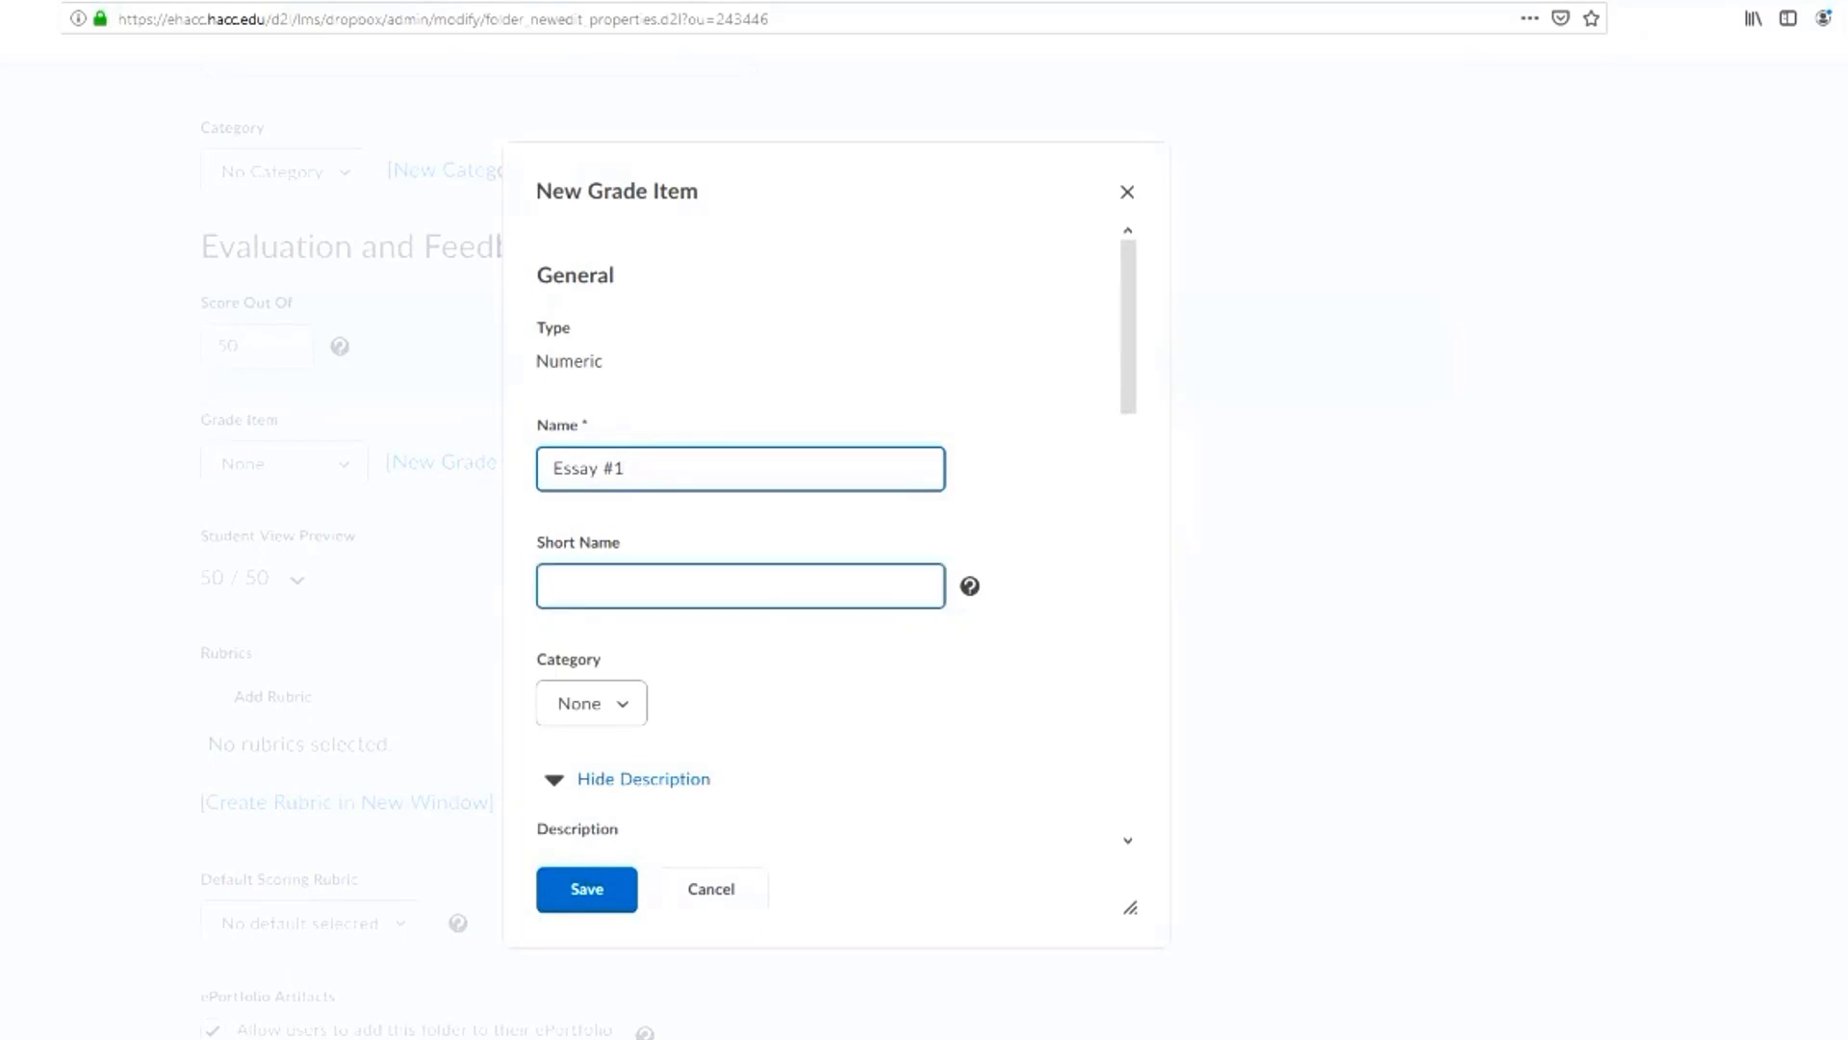
left_click(740, 586)
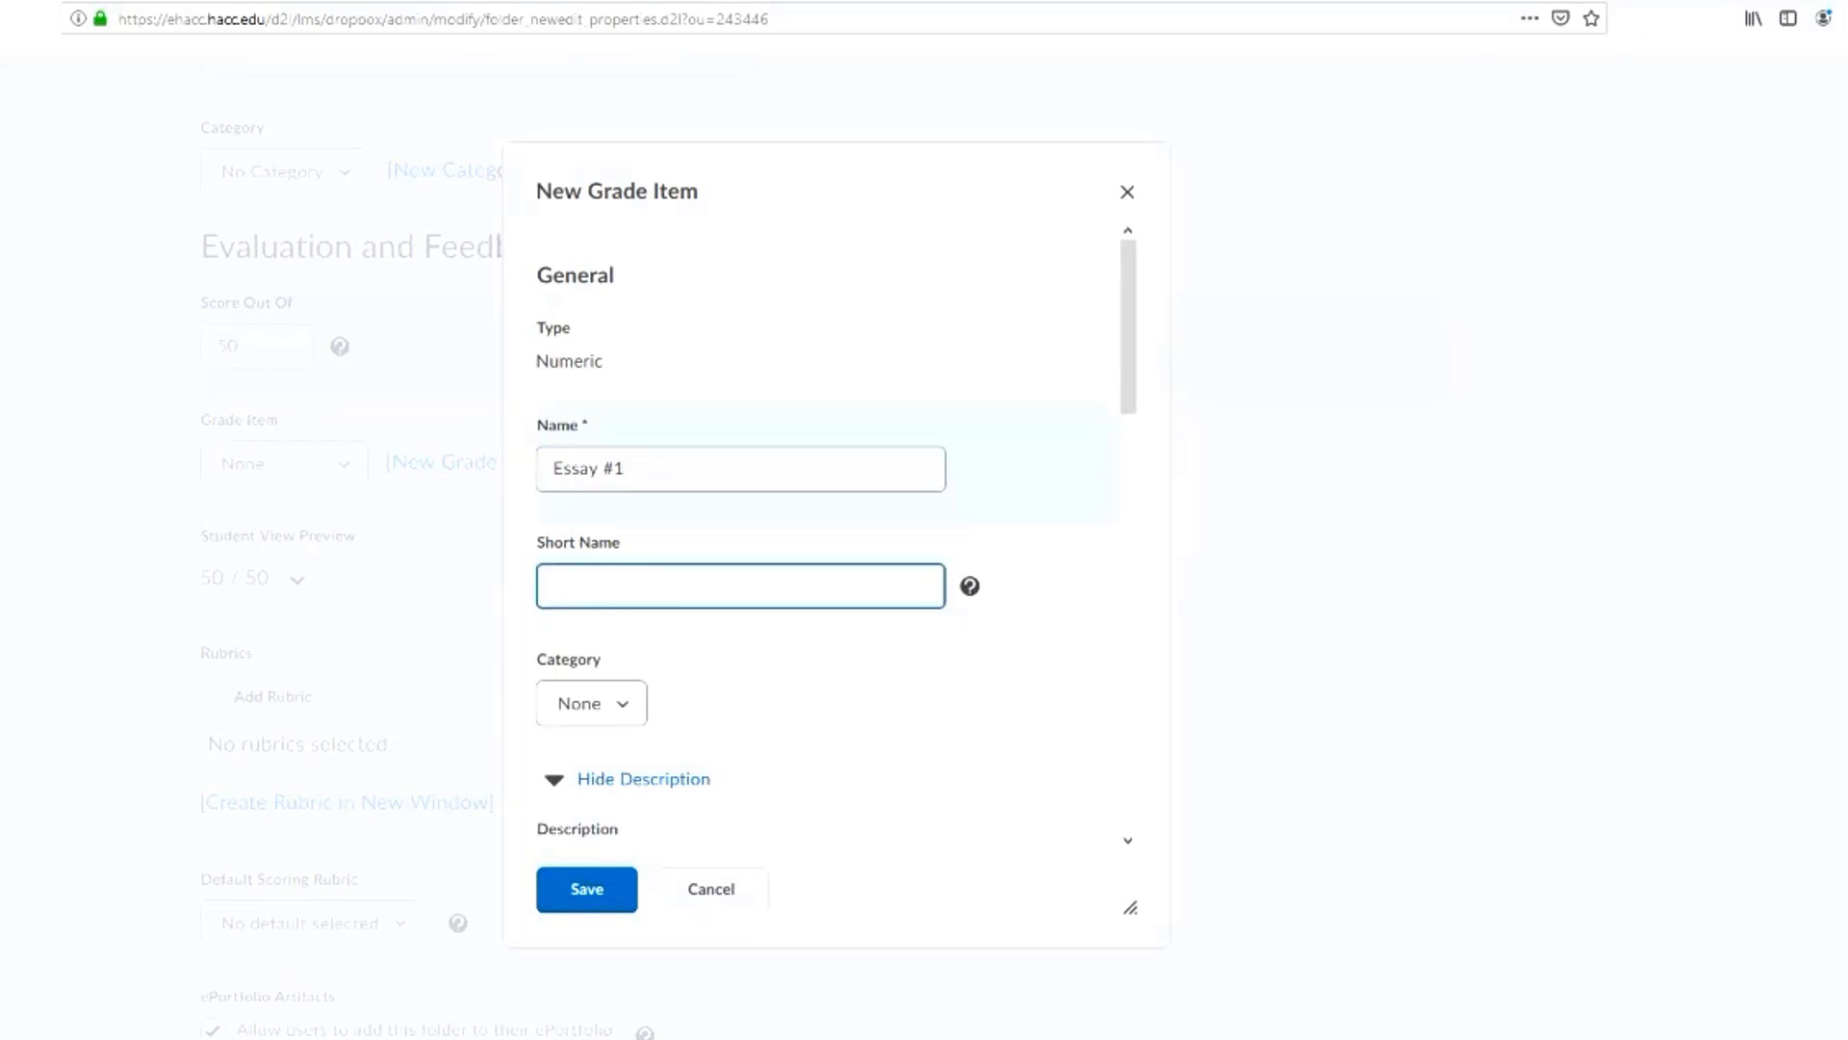
scroll(740, 586, "down", 1)
type("E1")
Set the new grade item's maximum points to 50 and save it
scroll(683, 491, "down", 7)
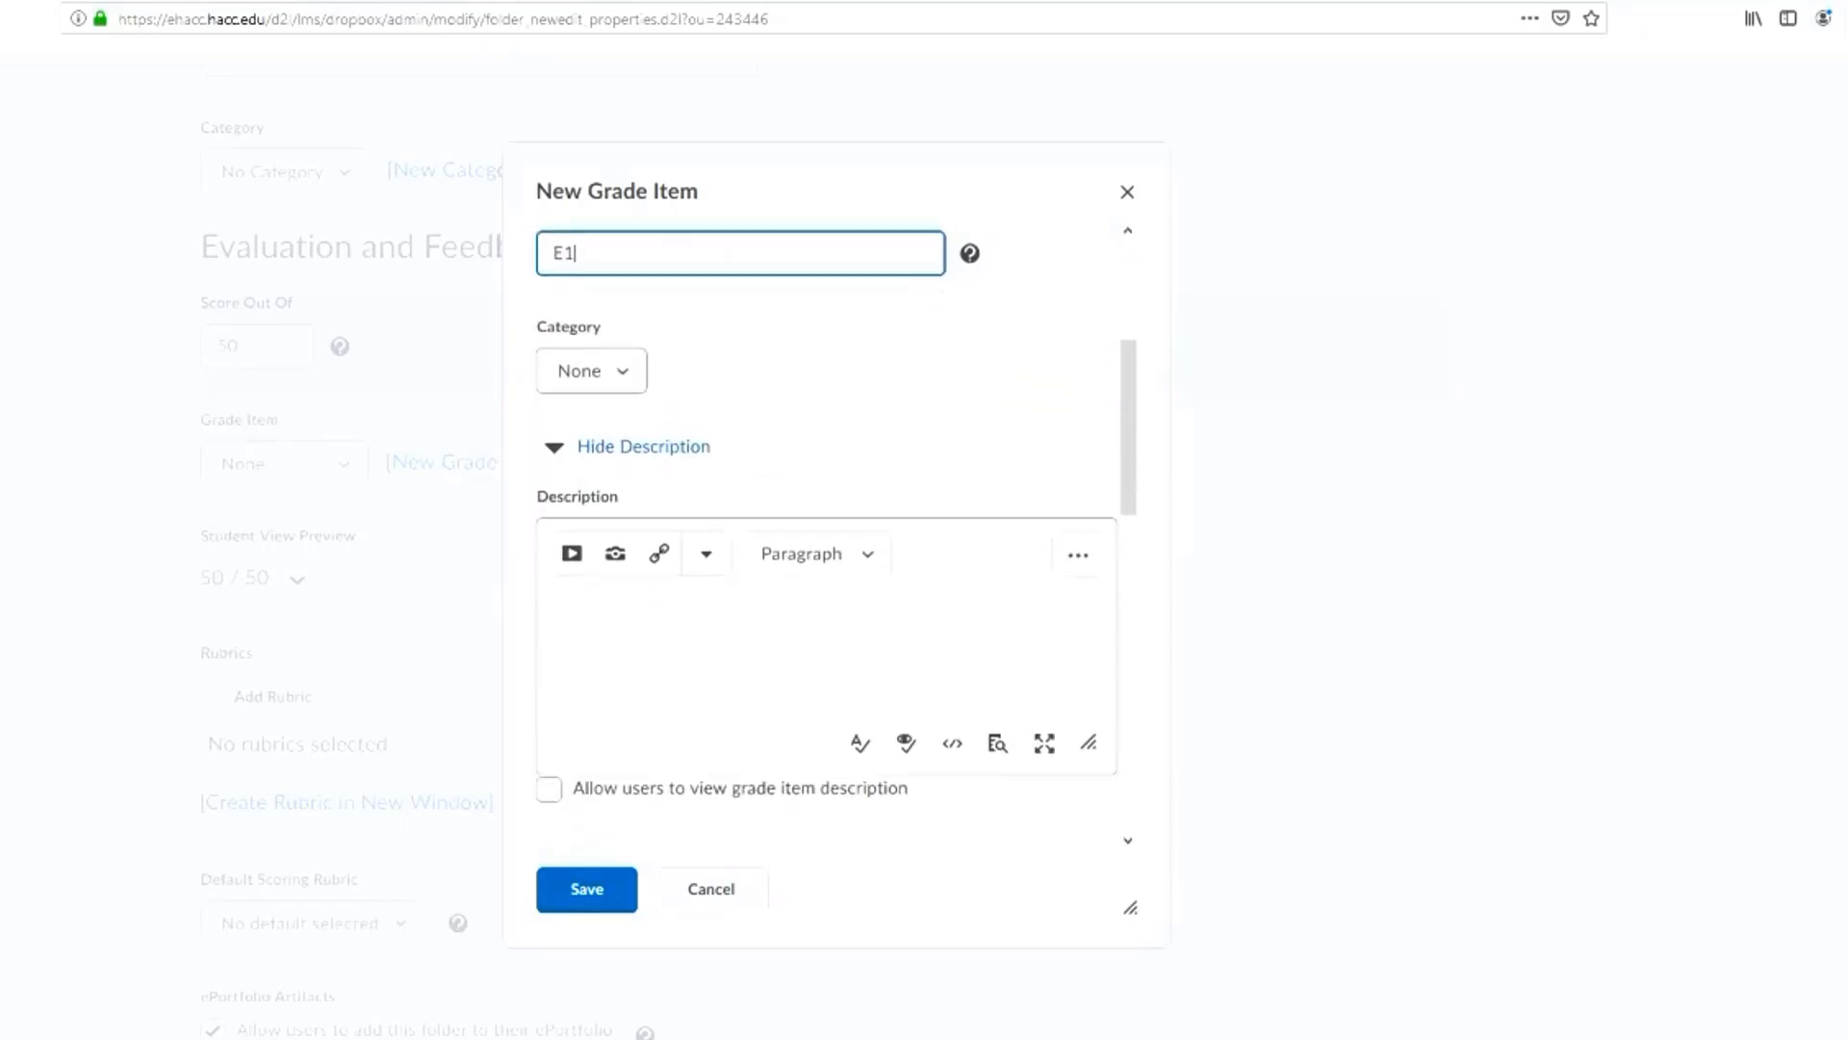
double_click(616, 452)
type("50")
scroll(586, 457, "down", 1)
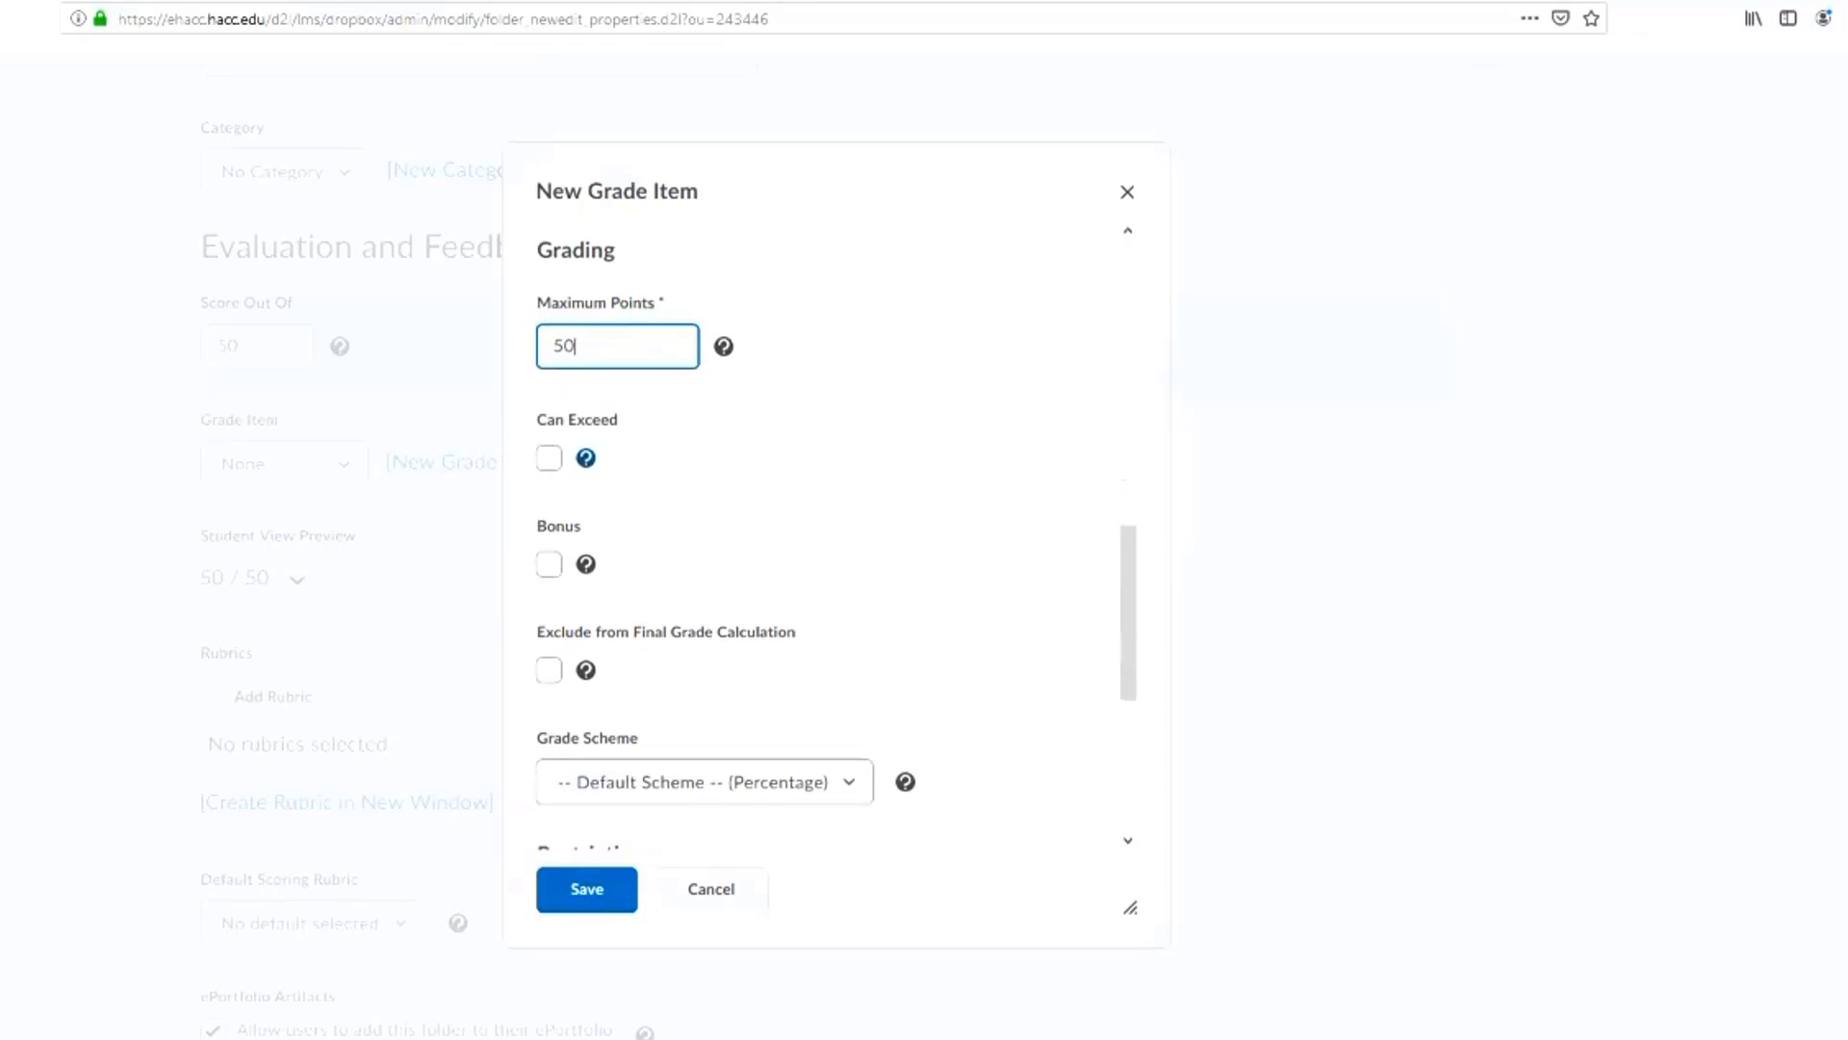
scroll(549, 564, "down", 1)
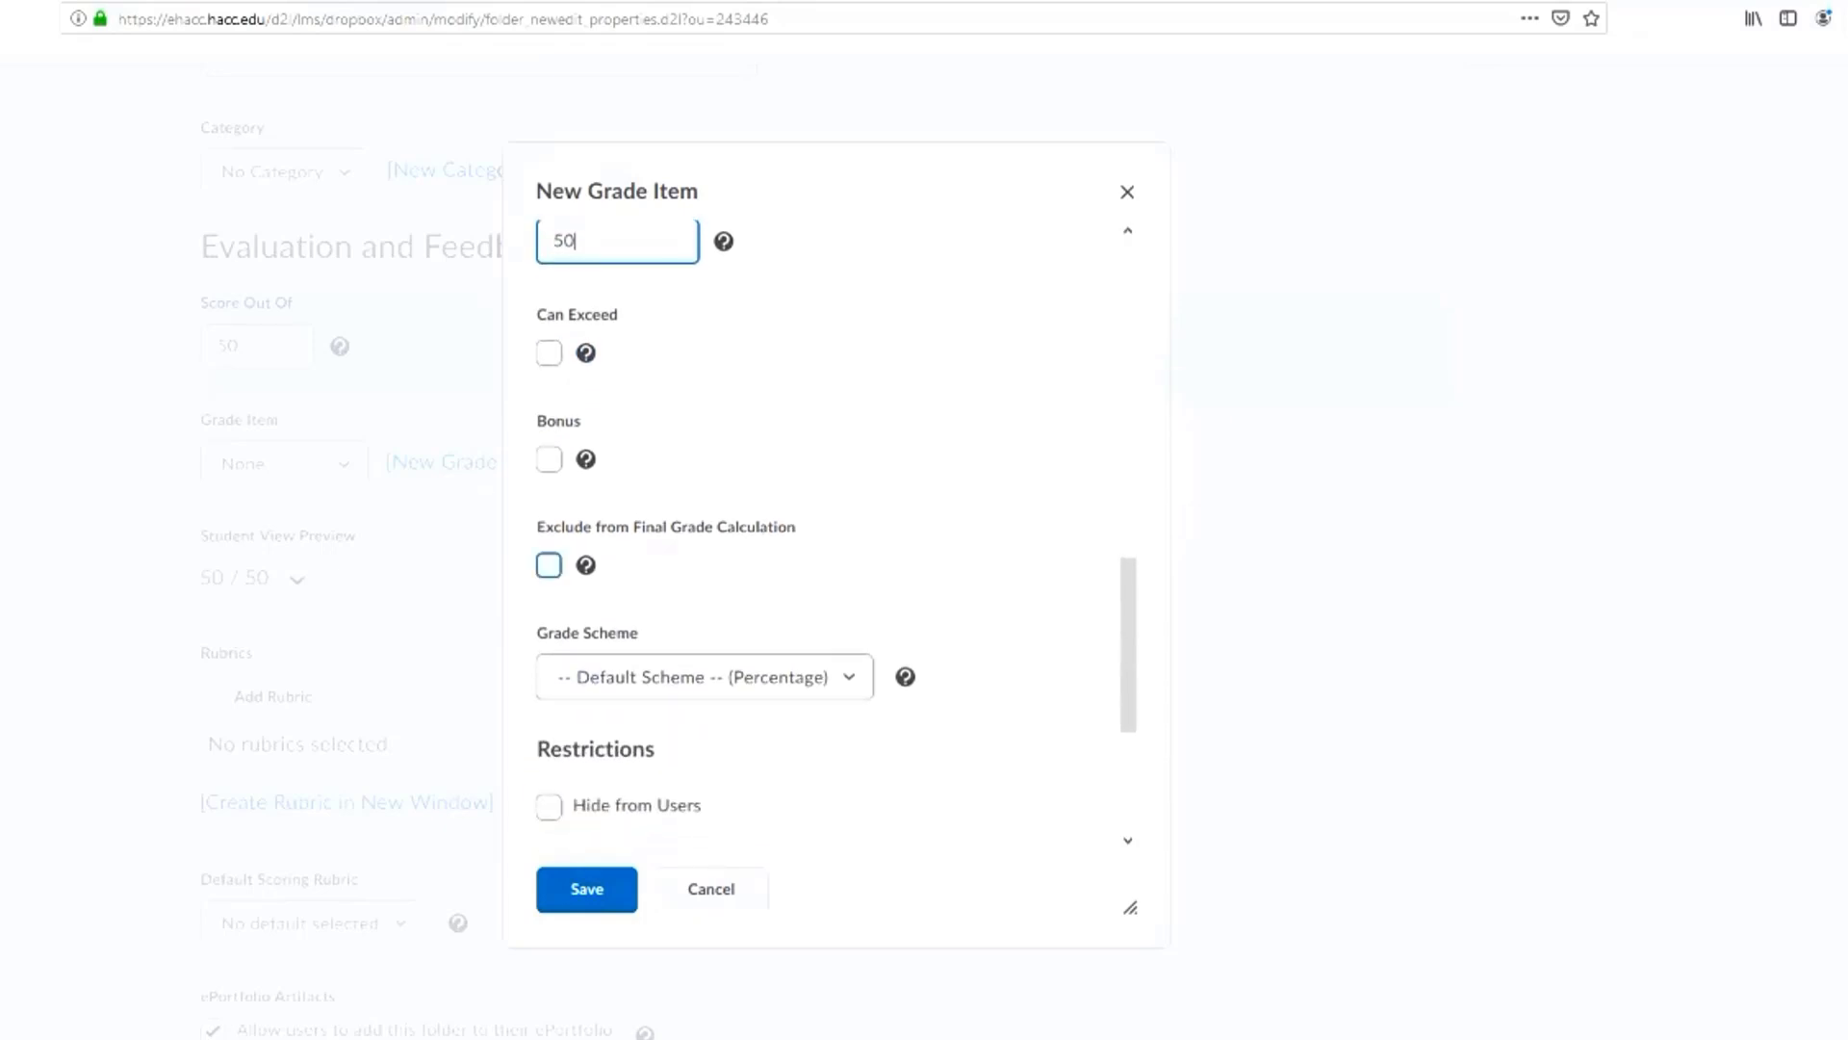
scroll(725, 521, "down", 3)
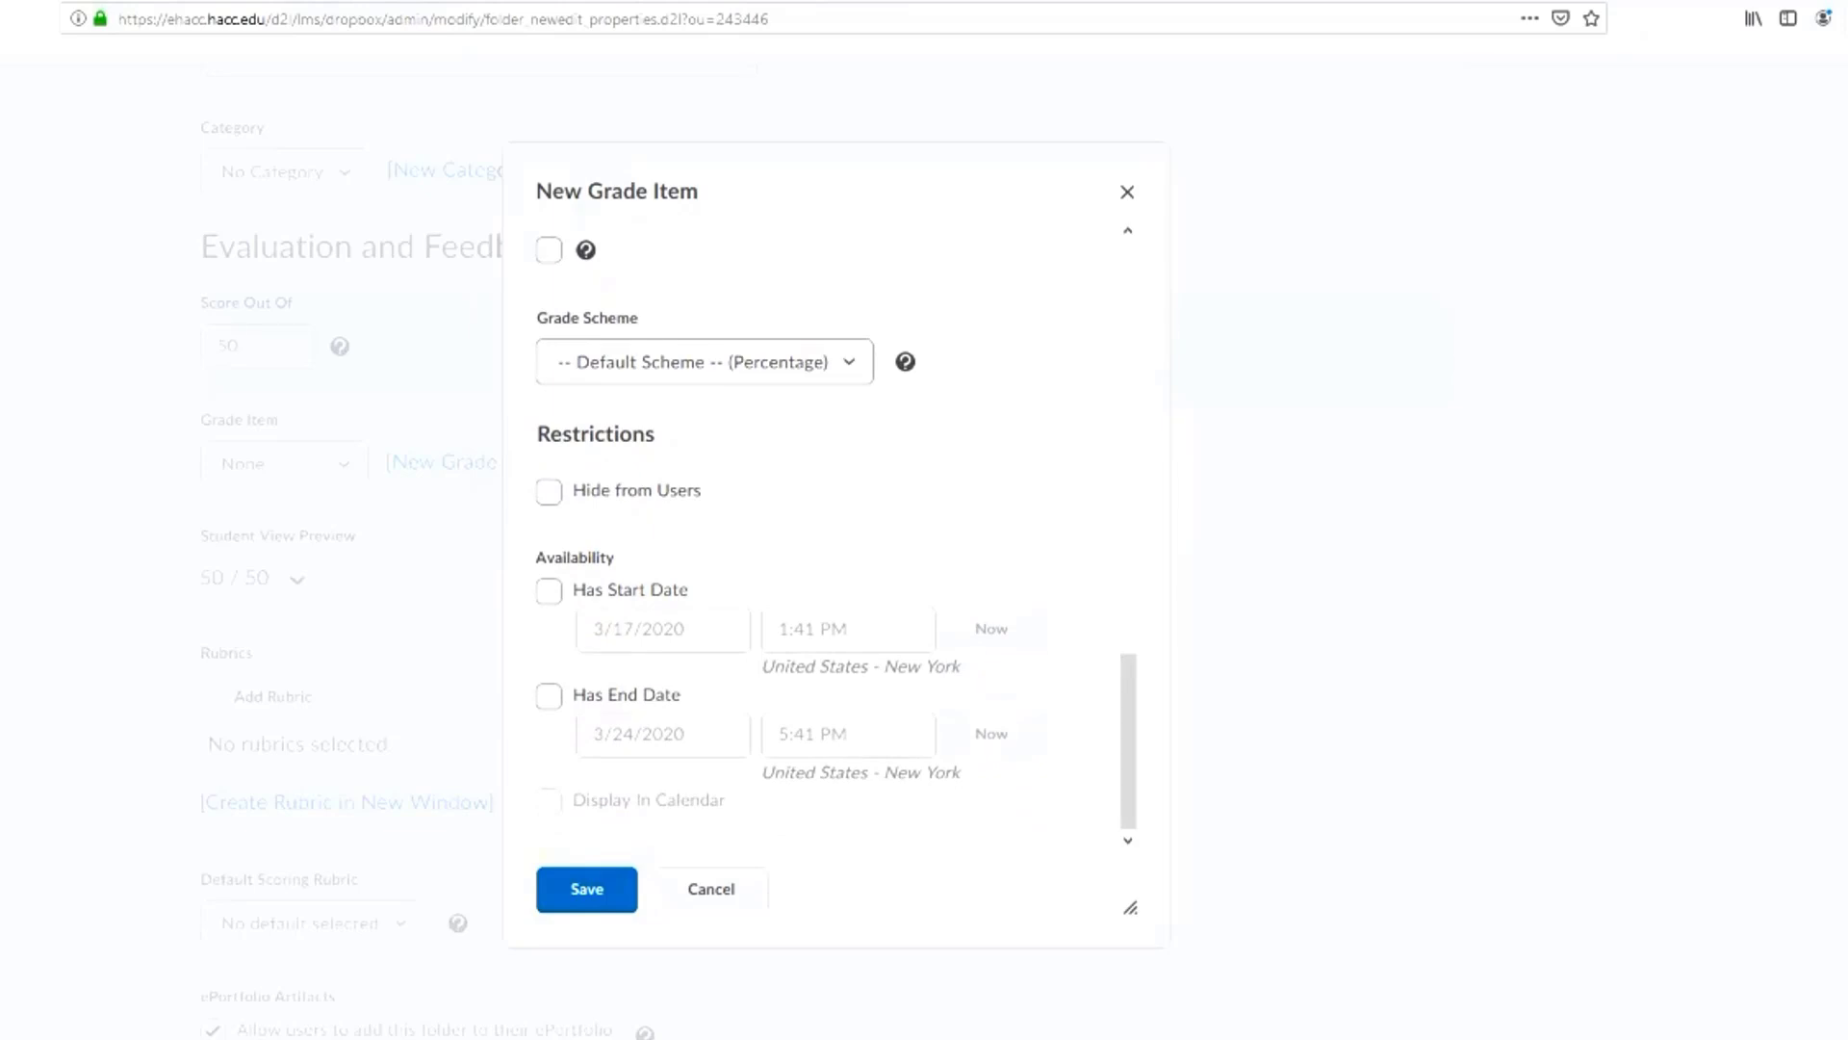
scroll(577, 616, "down", 1)
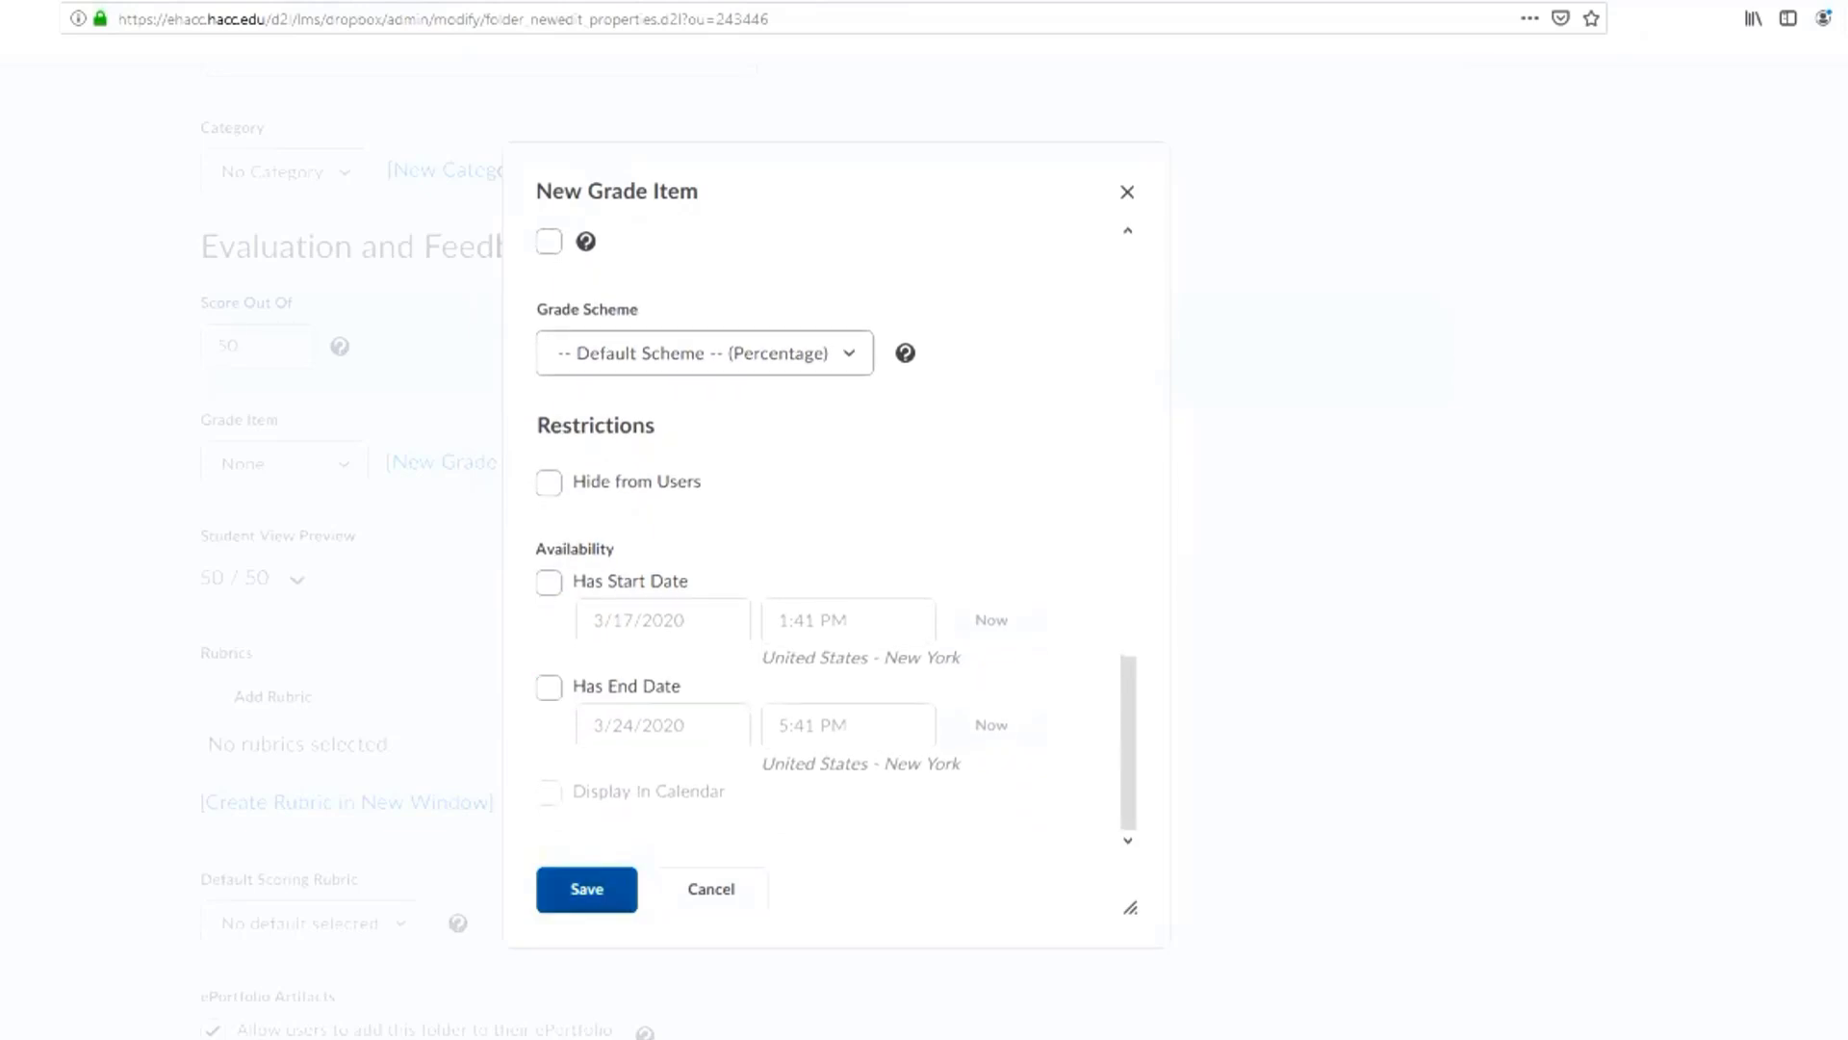
left_click(586, 889)
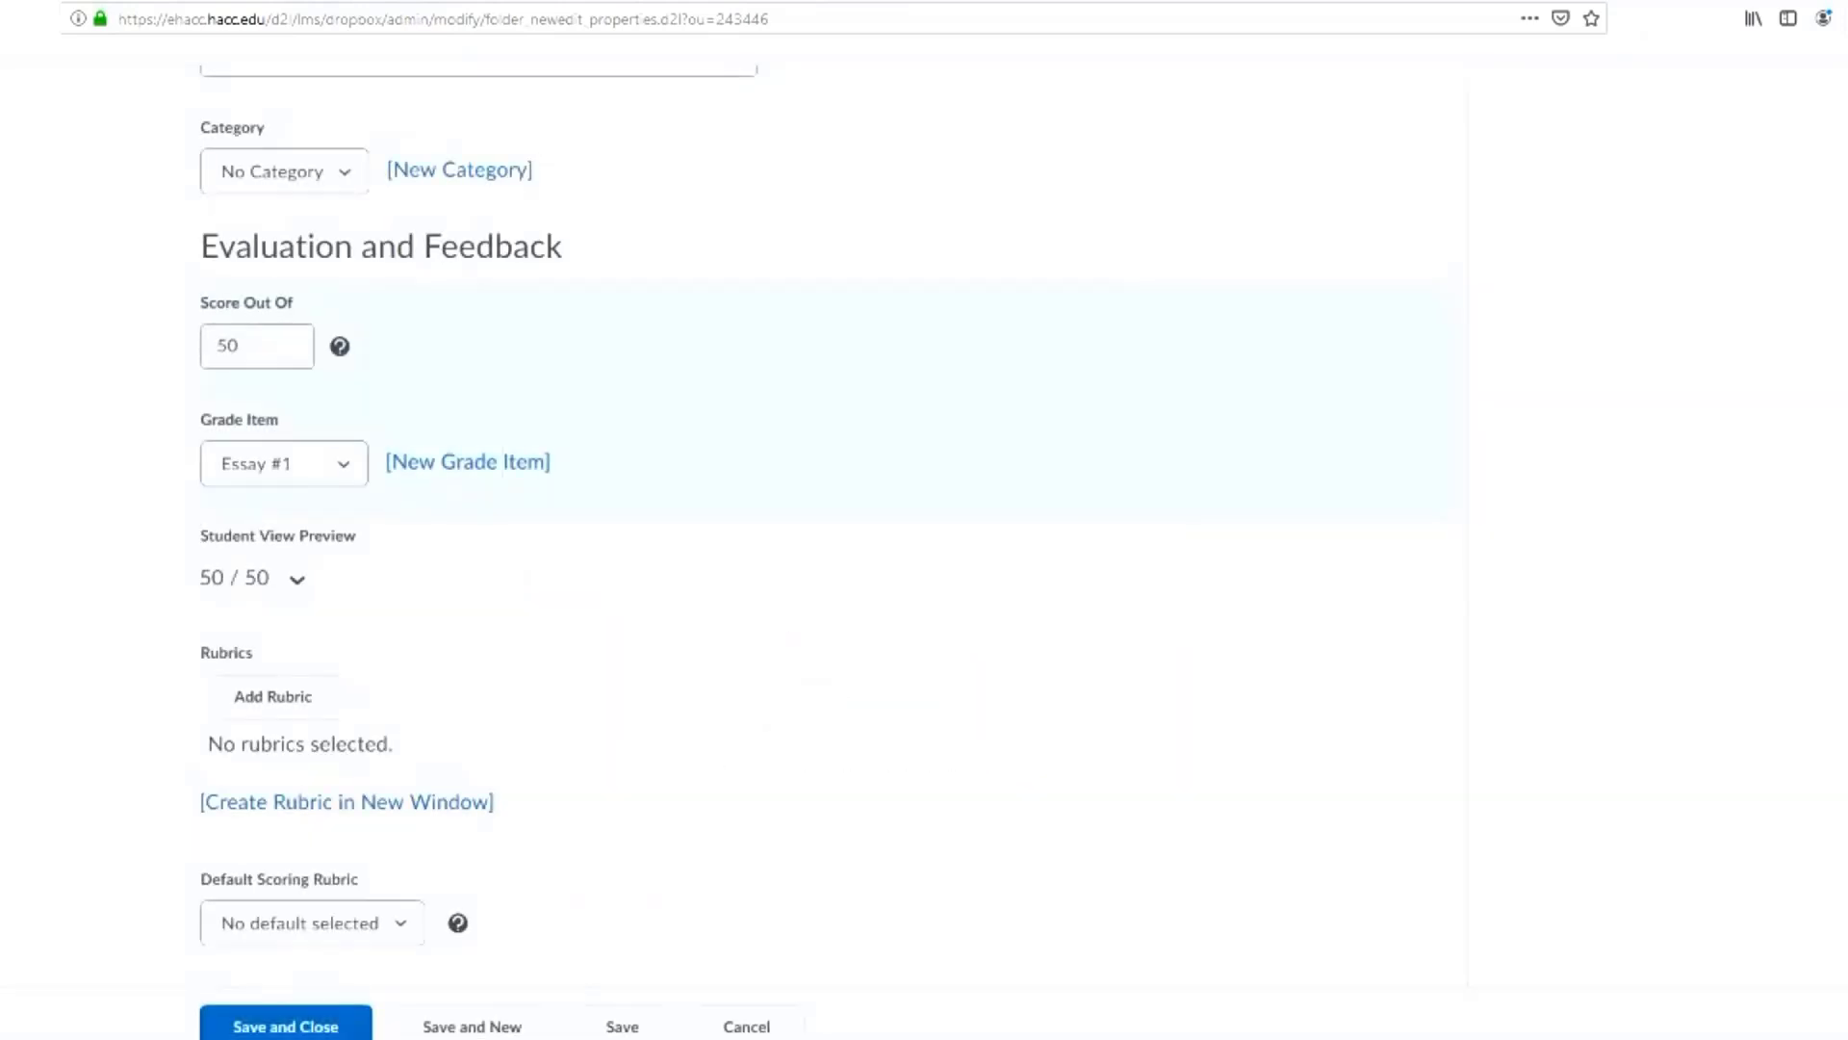
Save and close the new Essay #1 Dropbox folder, and make it visible to users
scroll(828, 530, "down", 2)
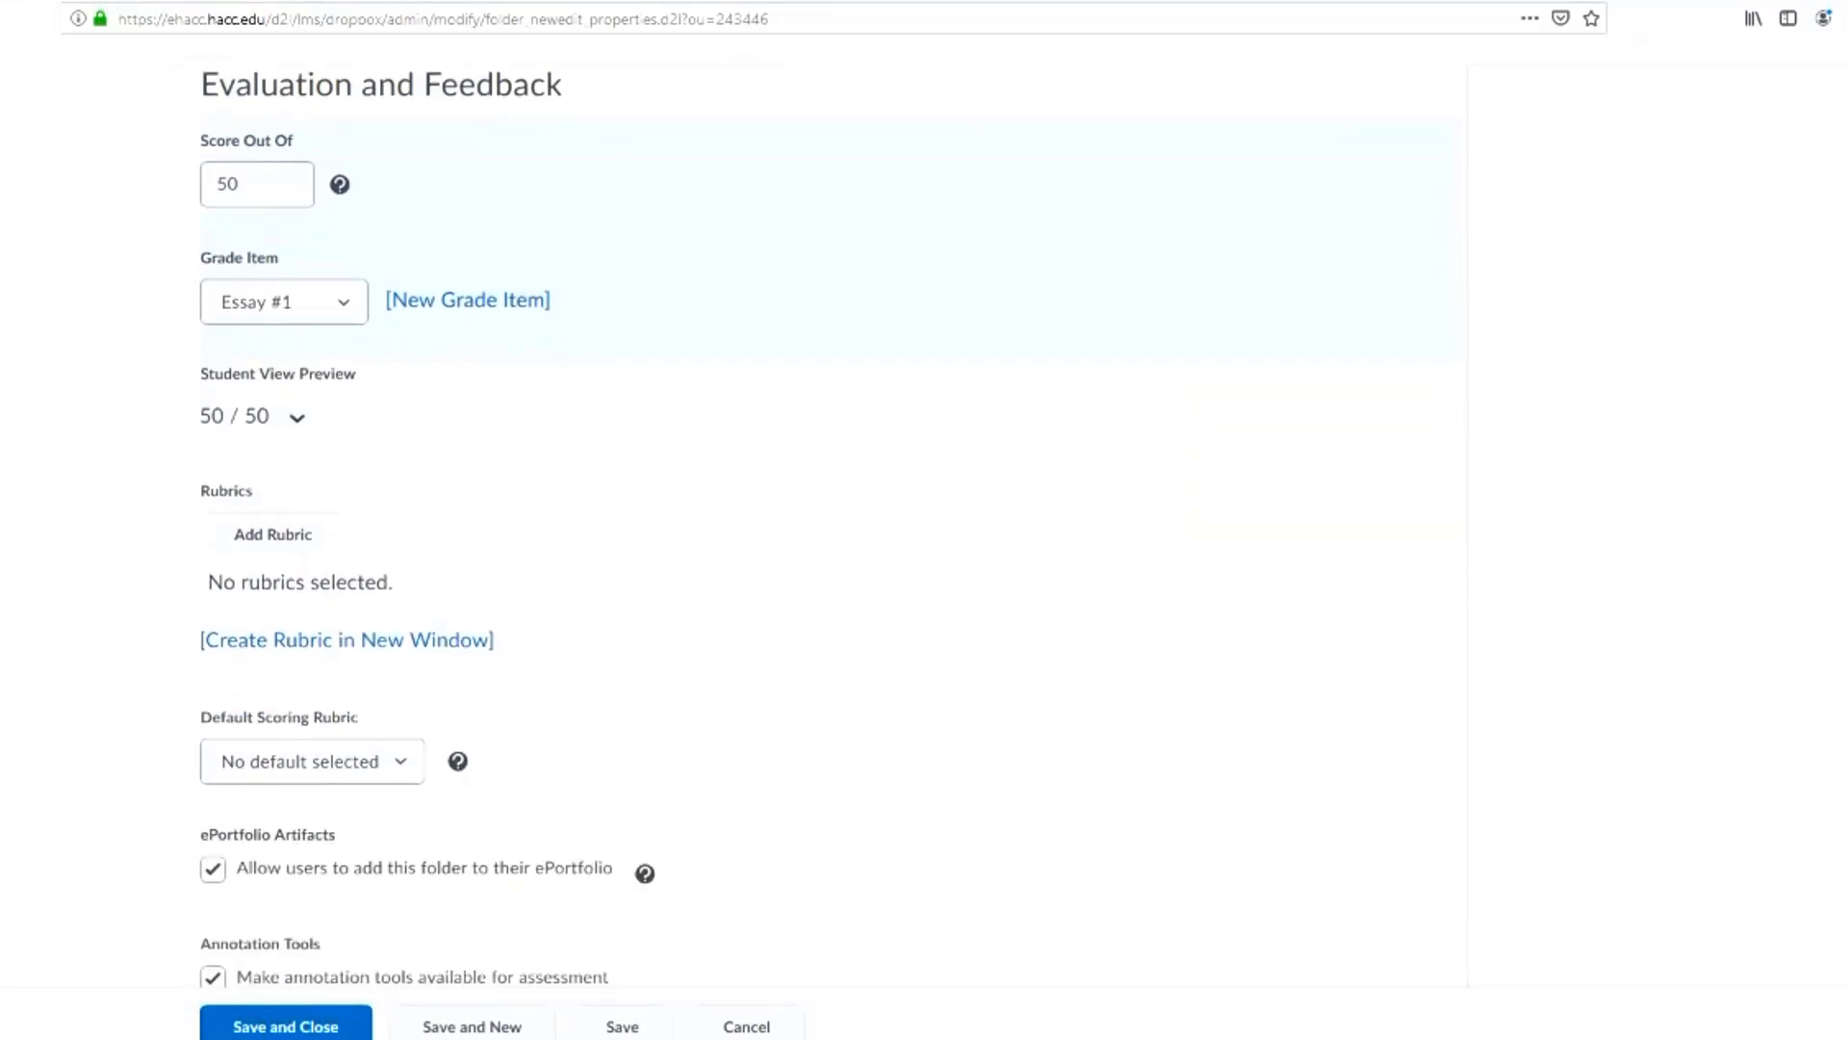
scroll(828, 530, "down", 1)
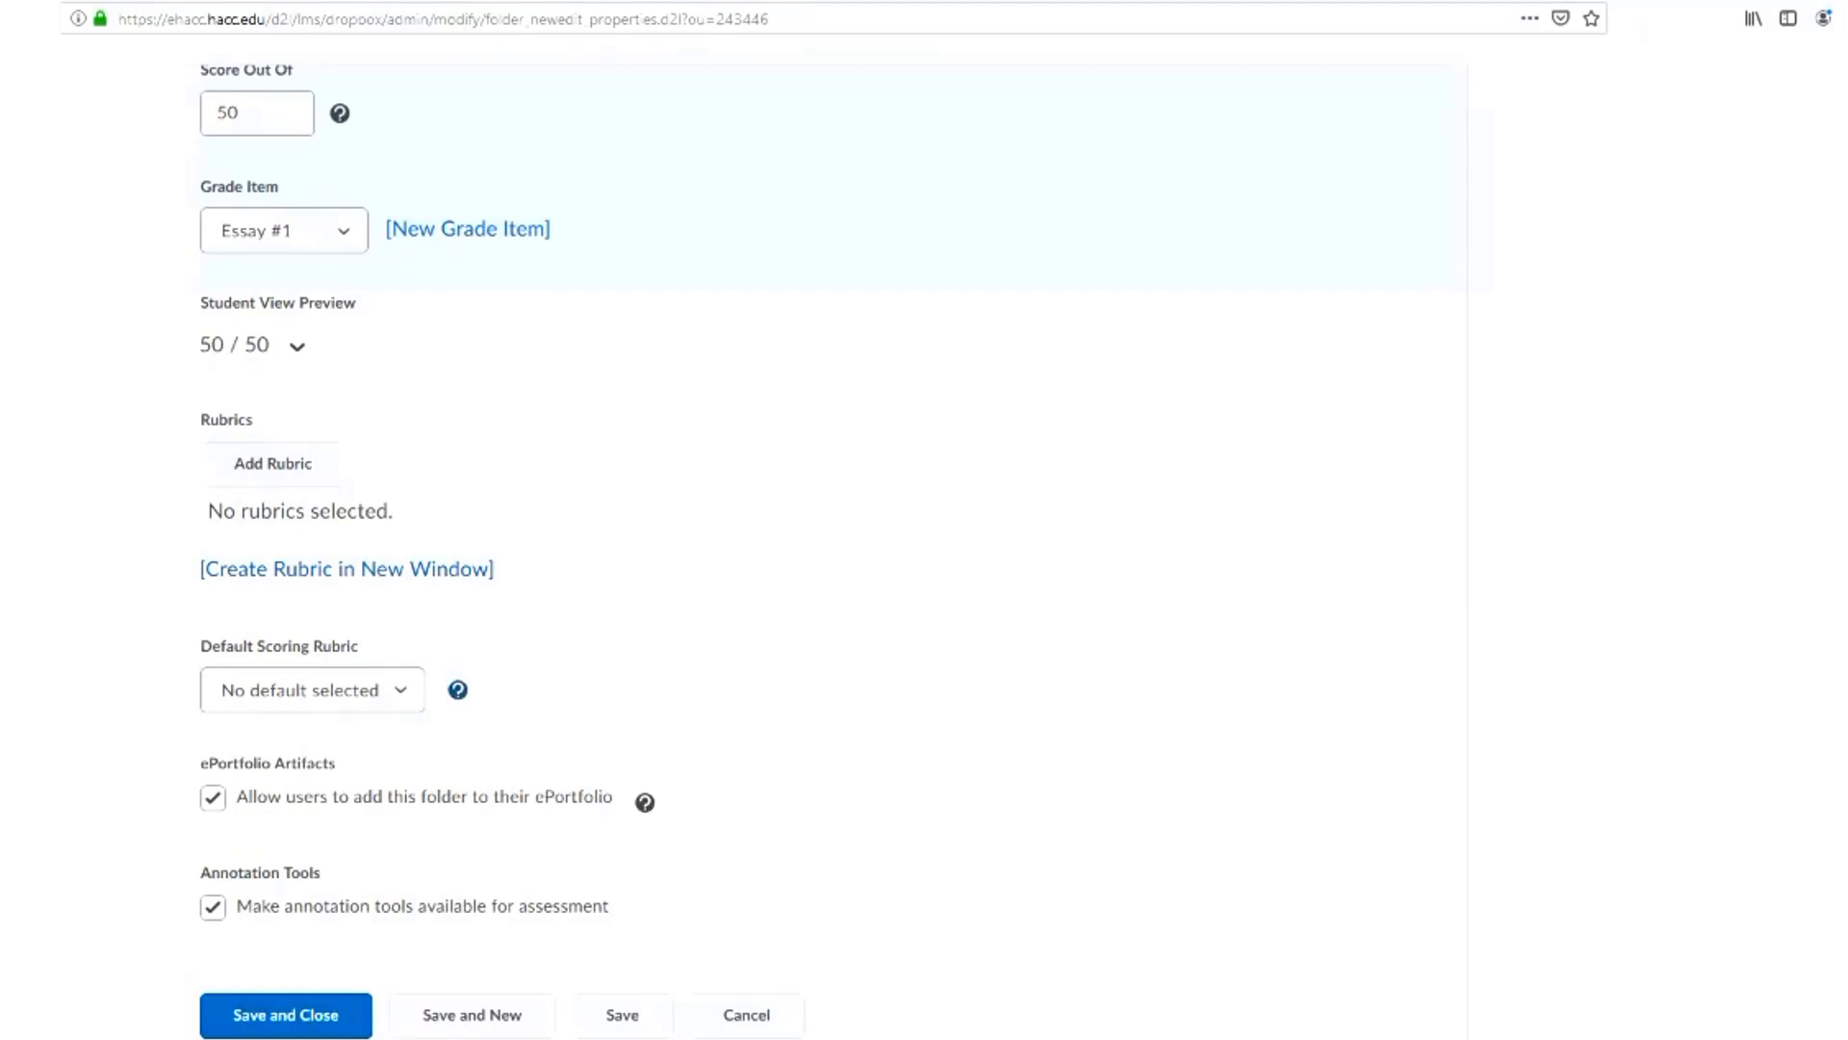
scroll(828, 539, "up", 20)
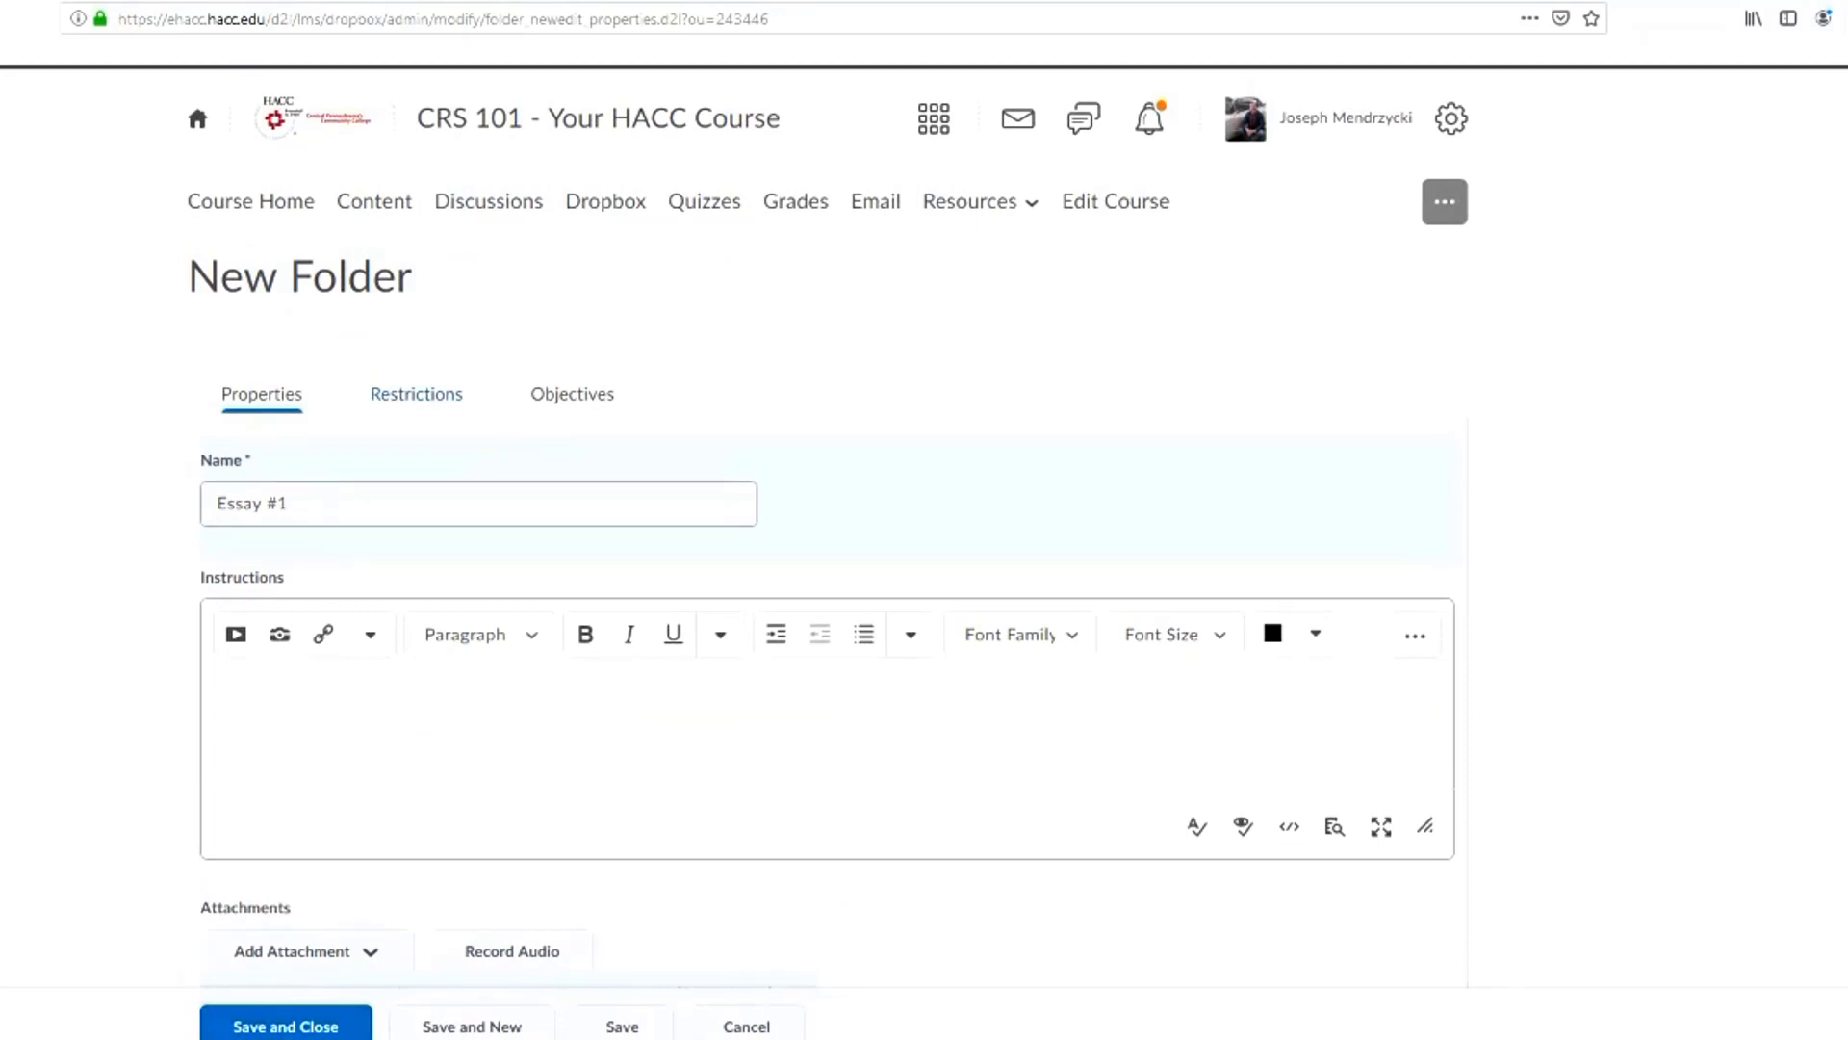
left_click(285, 1026)
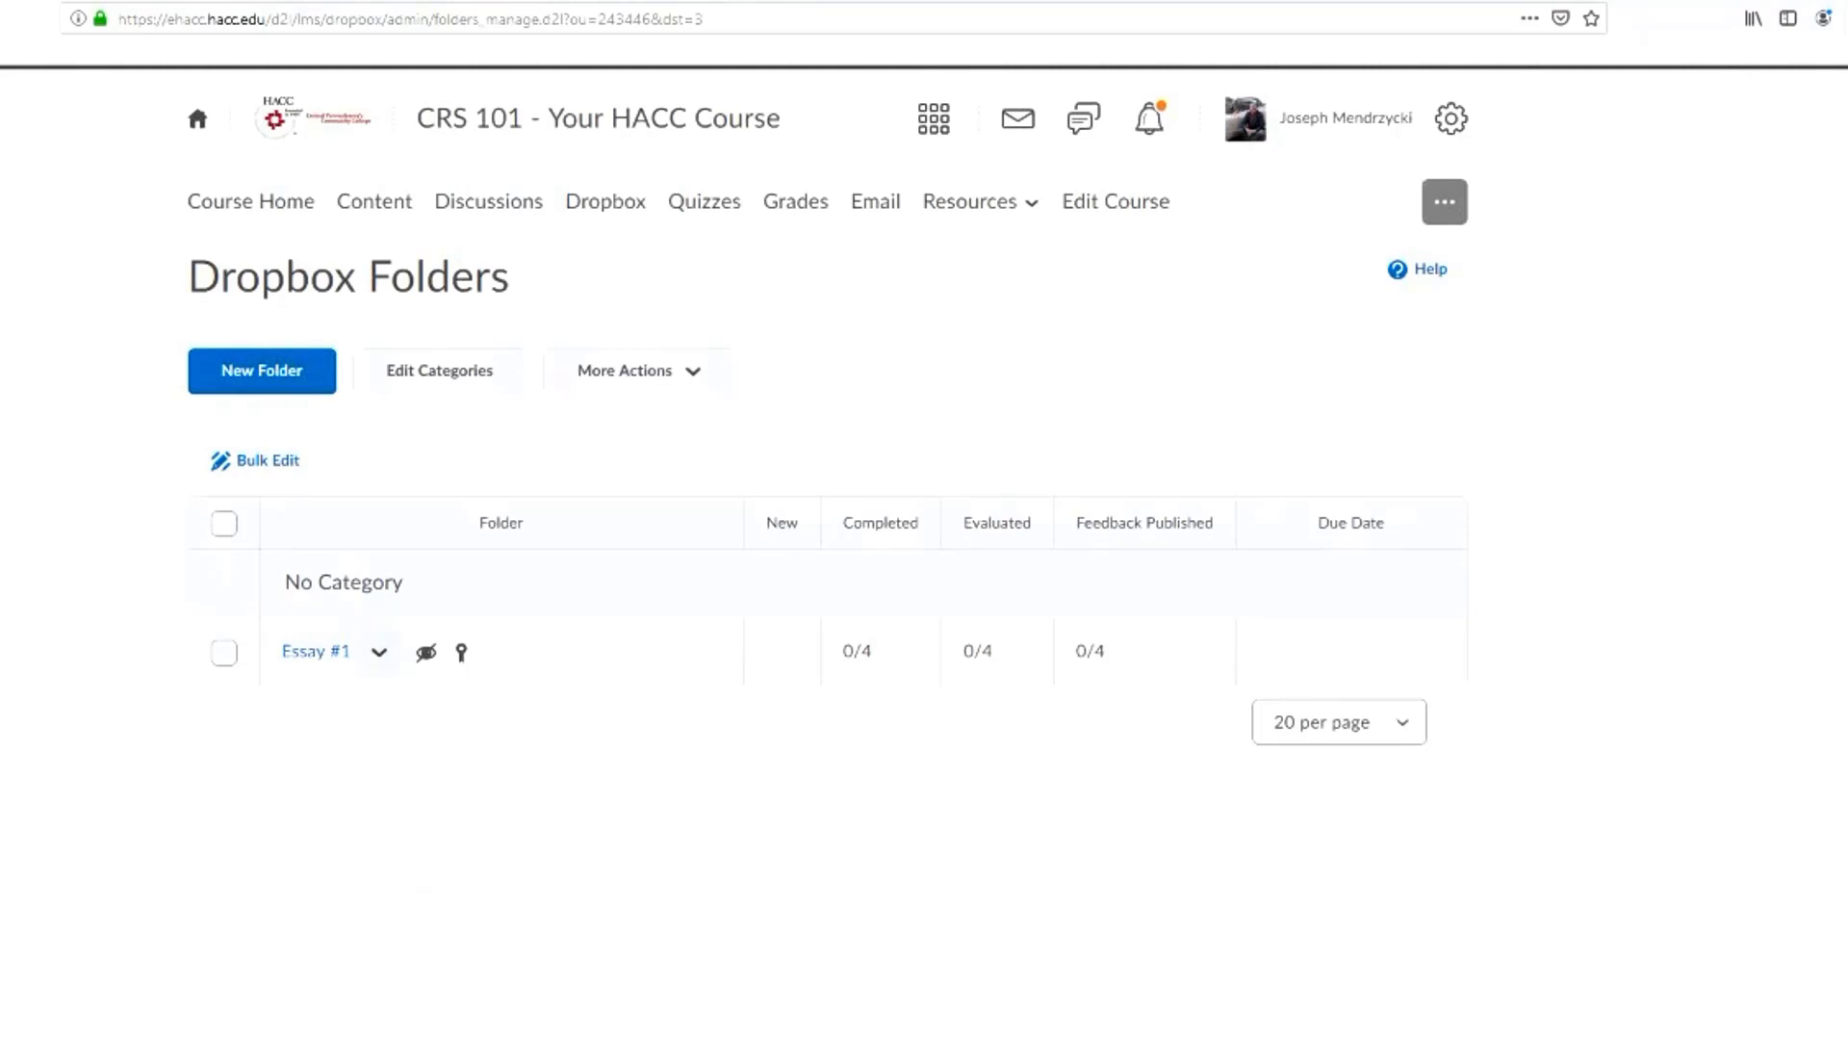
left_click(379, 651)
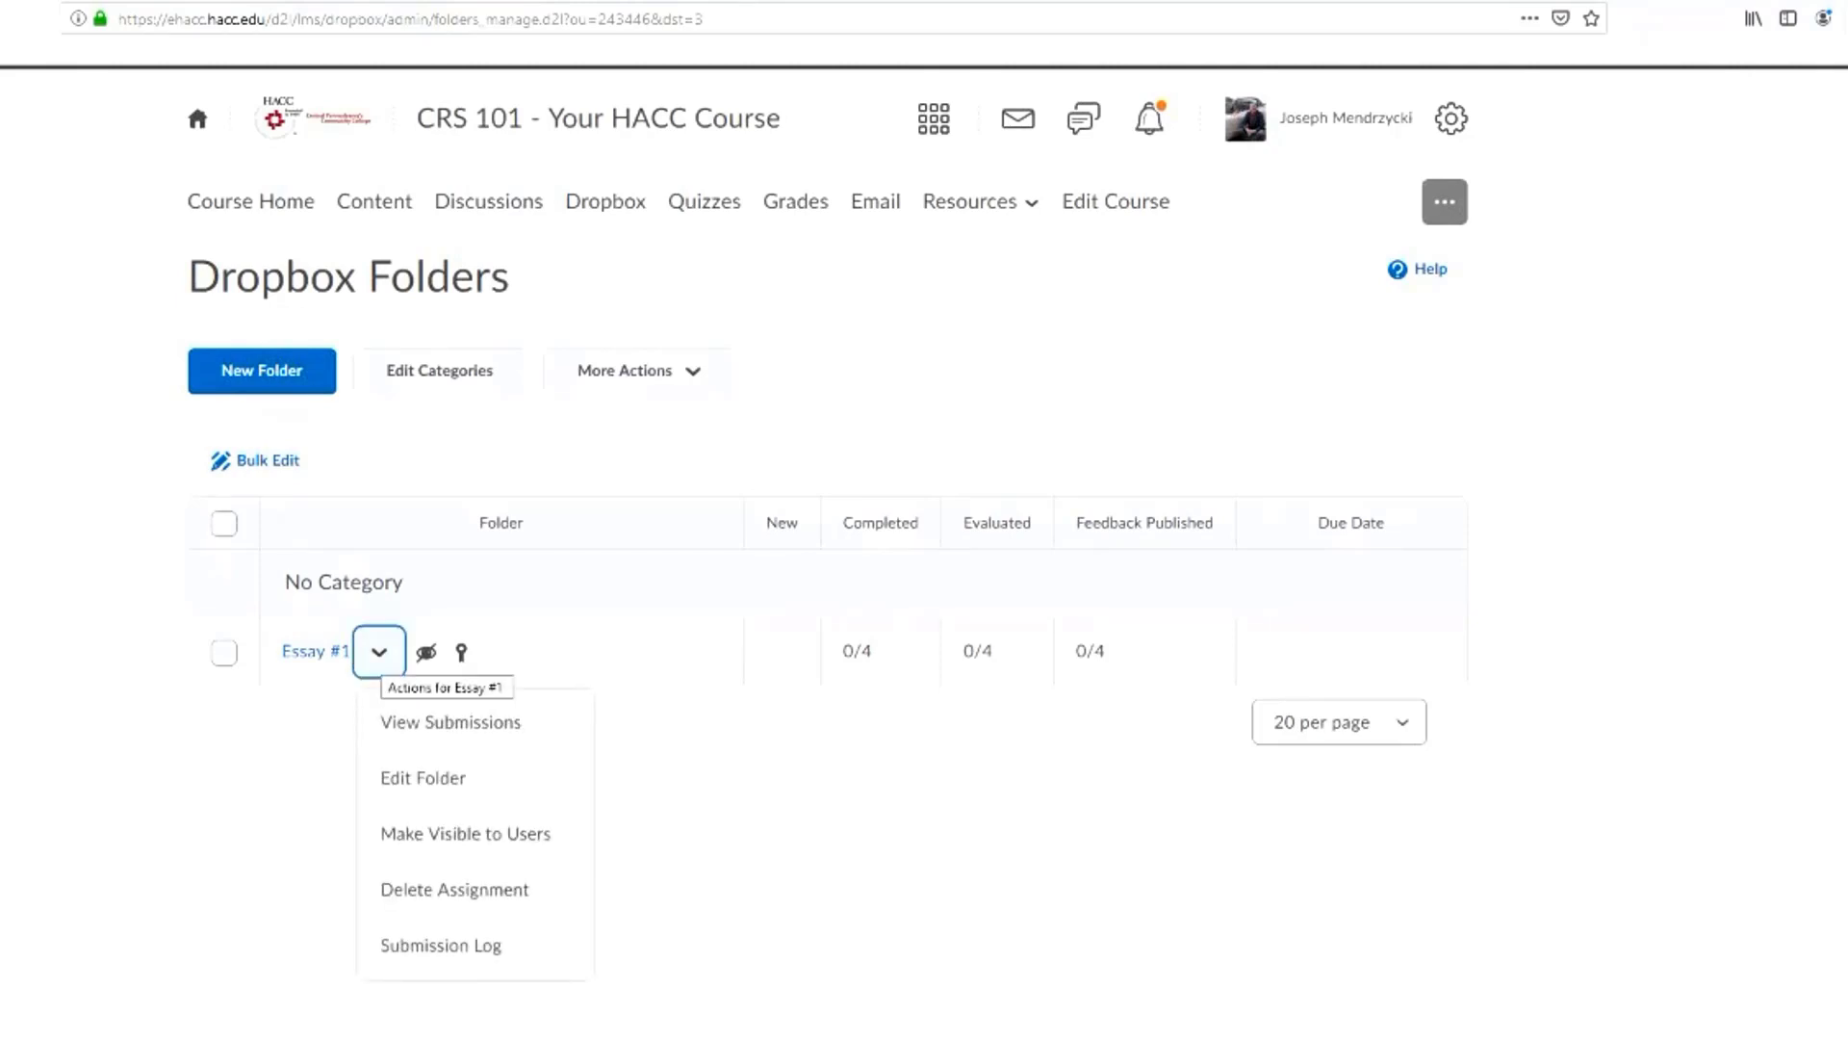
left_click(465, 834)
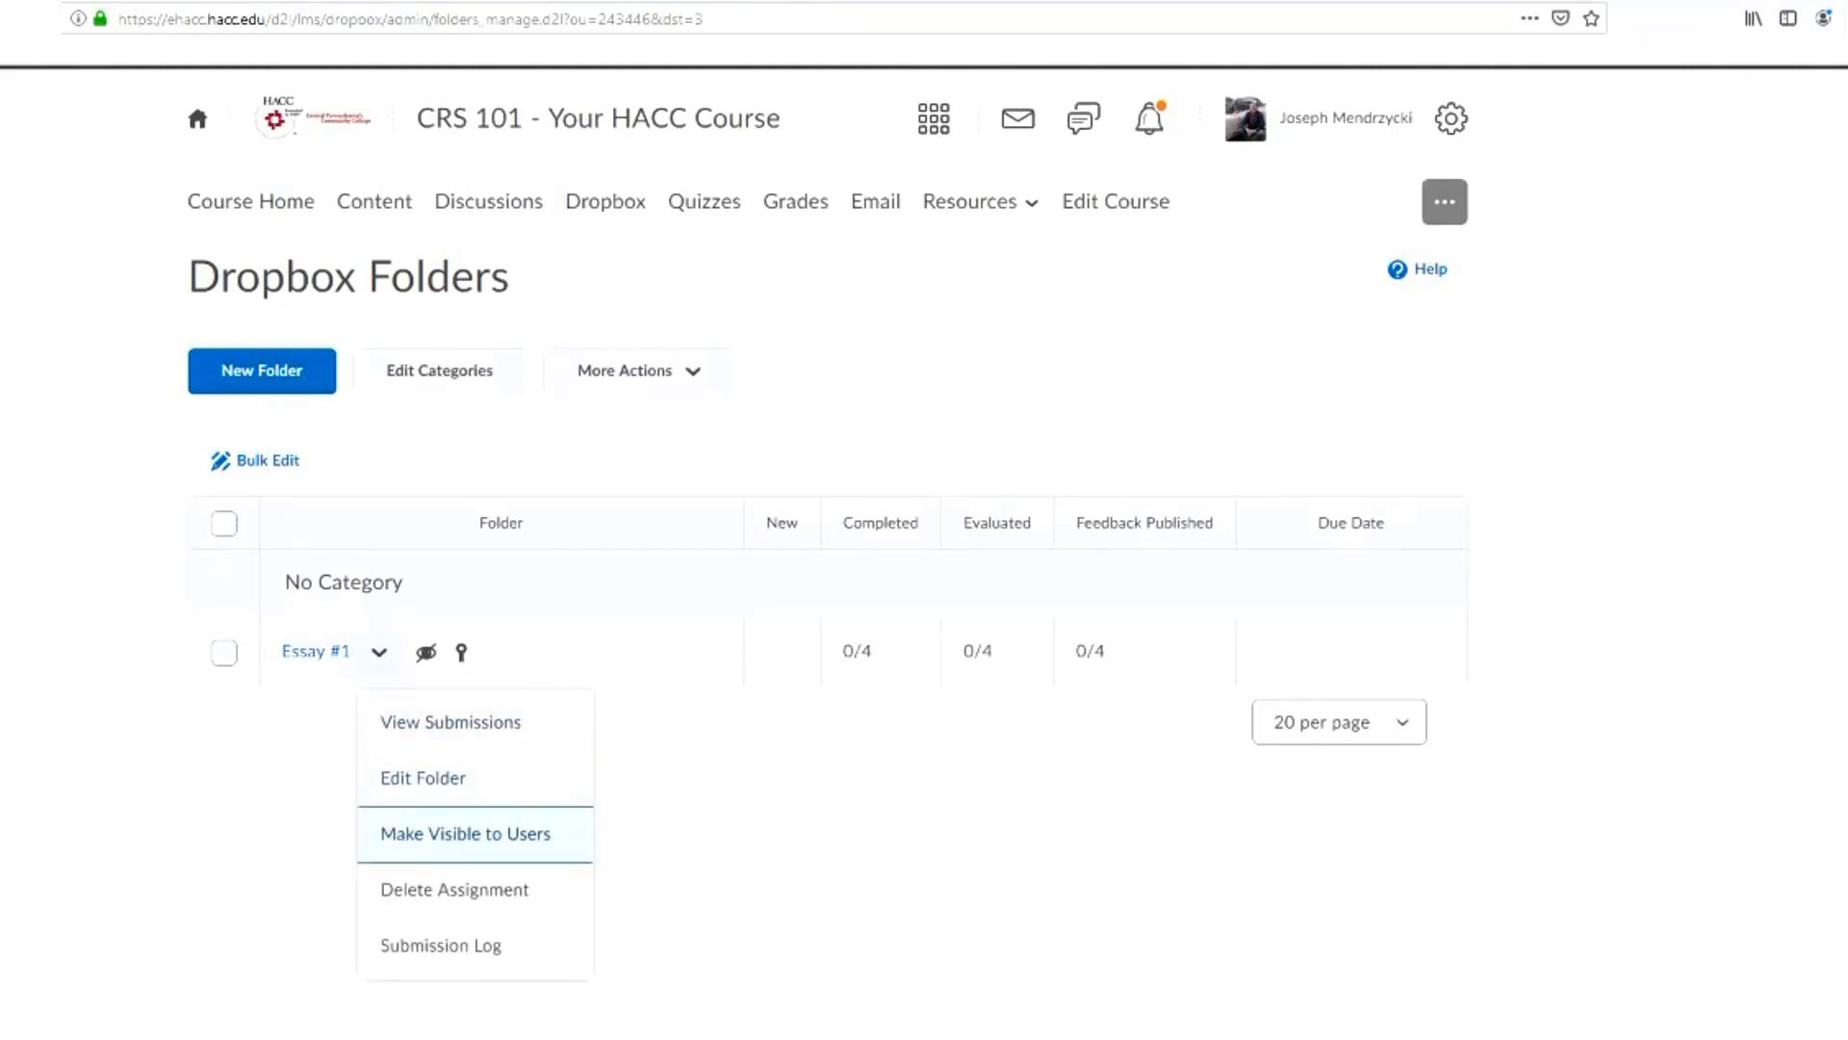
Make the Essay #1 Dropbox folder visible to users and open its submissions
left_click(466, 835)
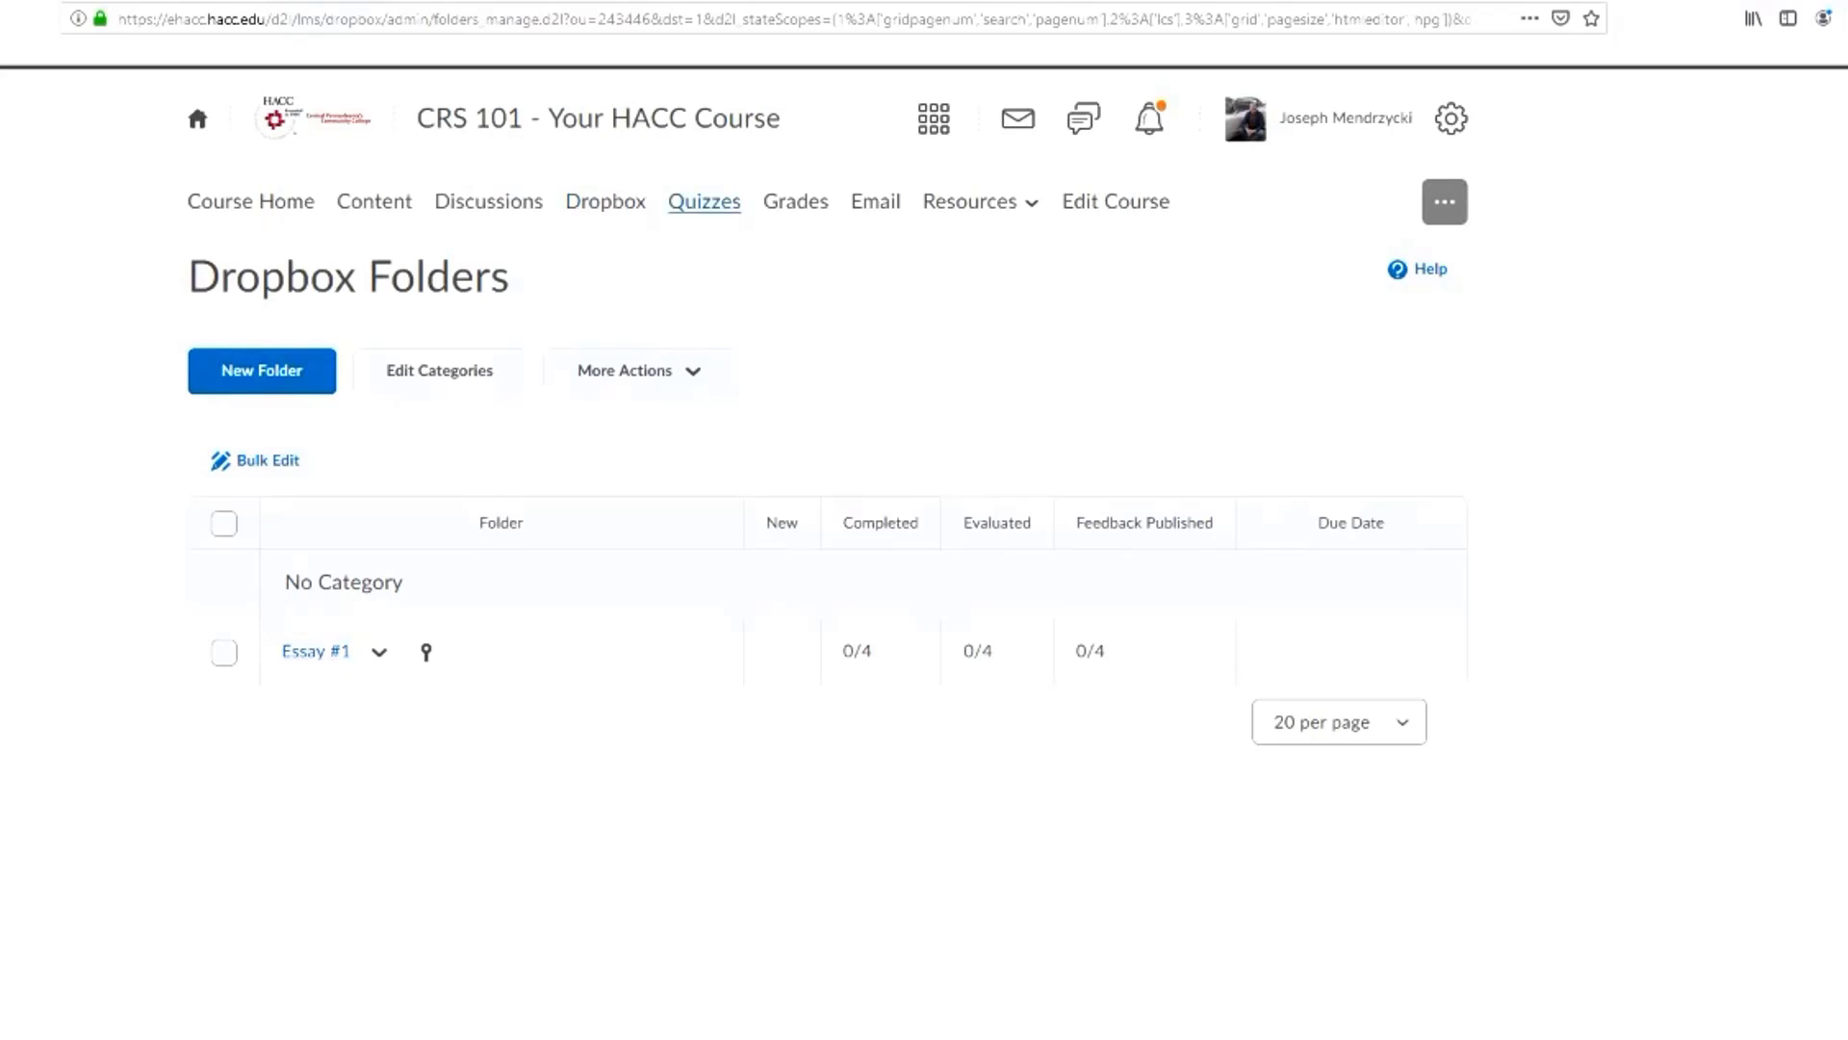
left_click(606, 202)
left_click(313, 651)
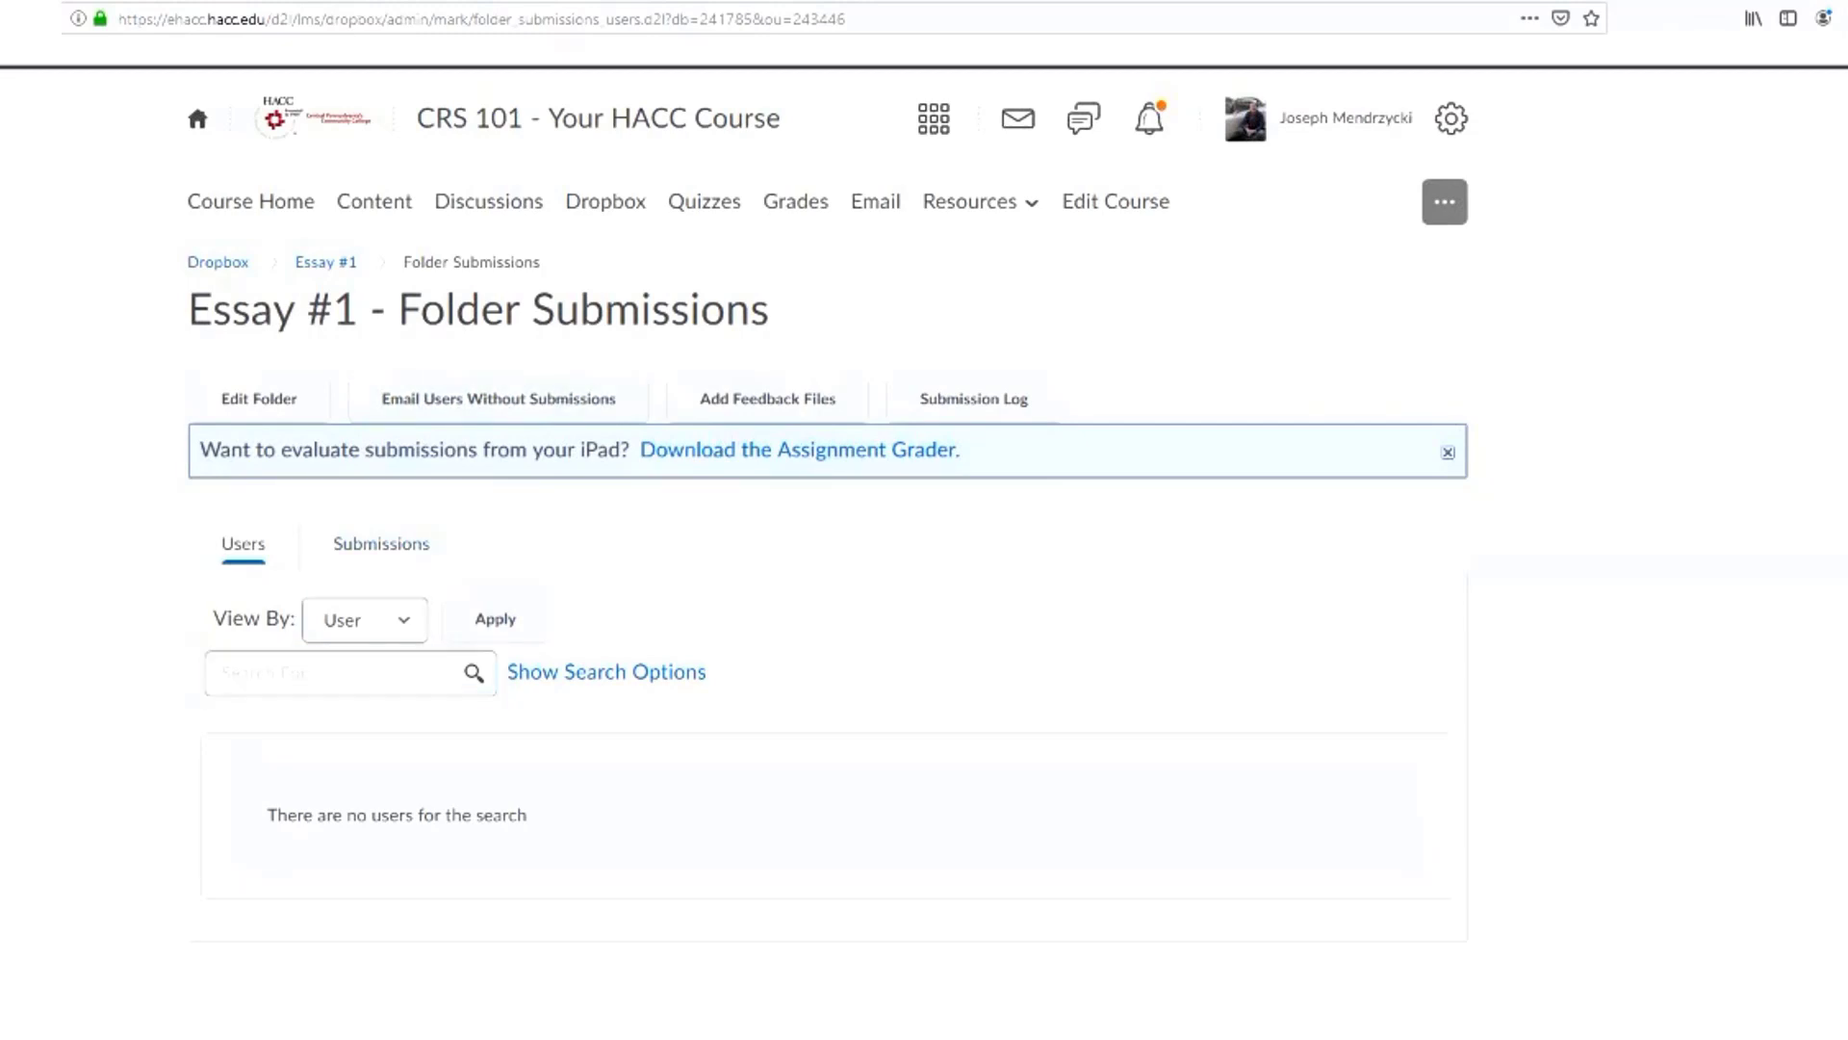
Review the message form for emailing users without an Essay #1 submission, and close it without sending
left_click(498, 398)
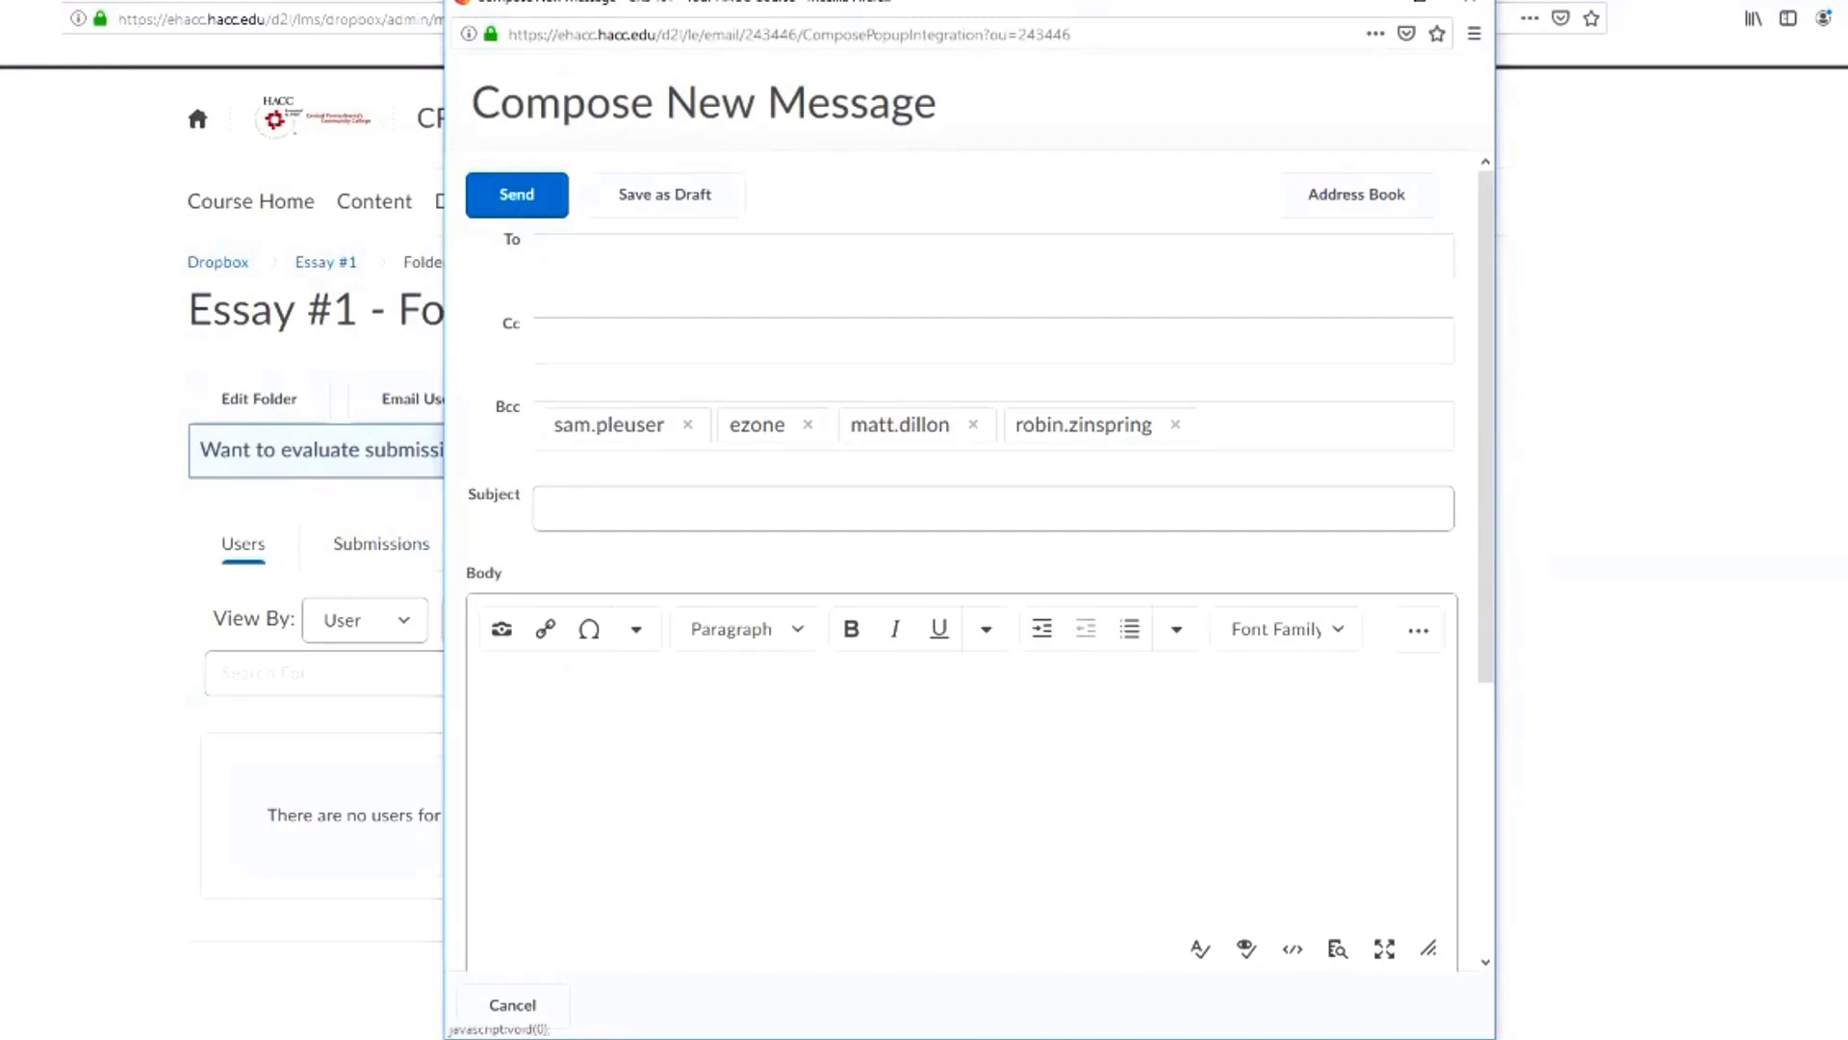
left_click_drag(494, 407, 523, 406)
left_click(552, 509)
left_click(477, 698)
left_click(1470, 4)
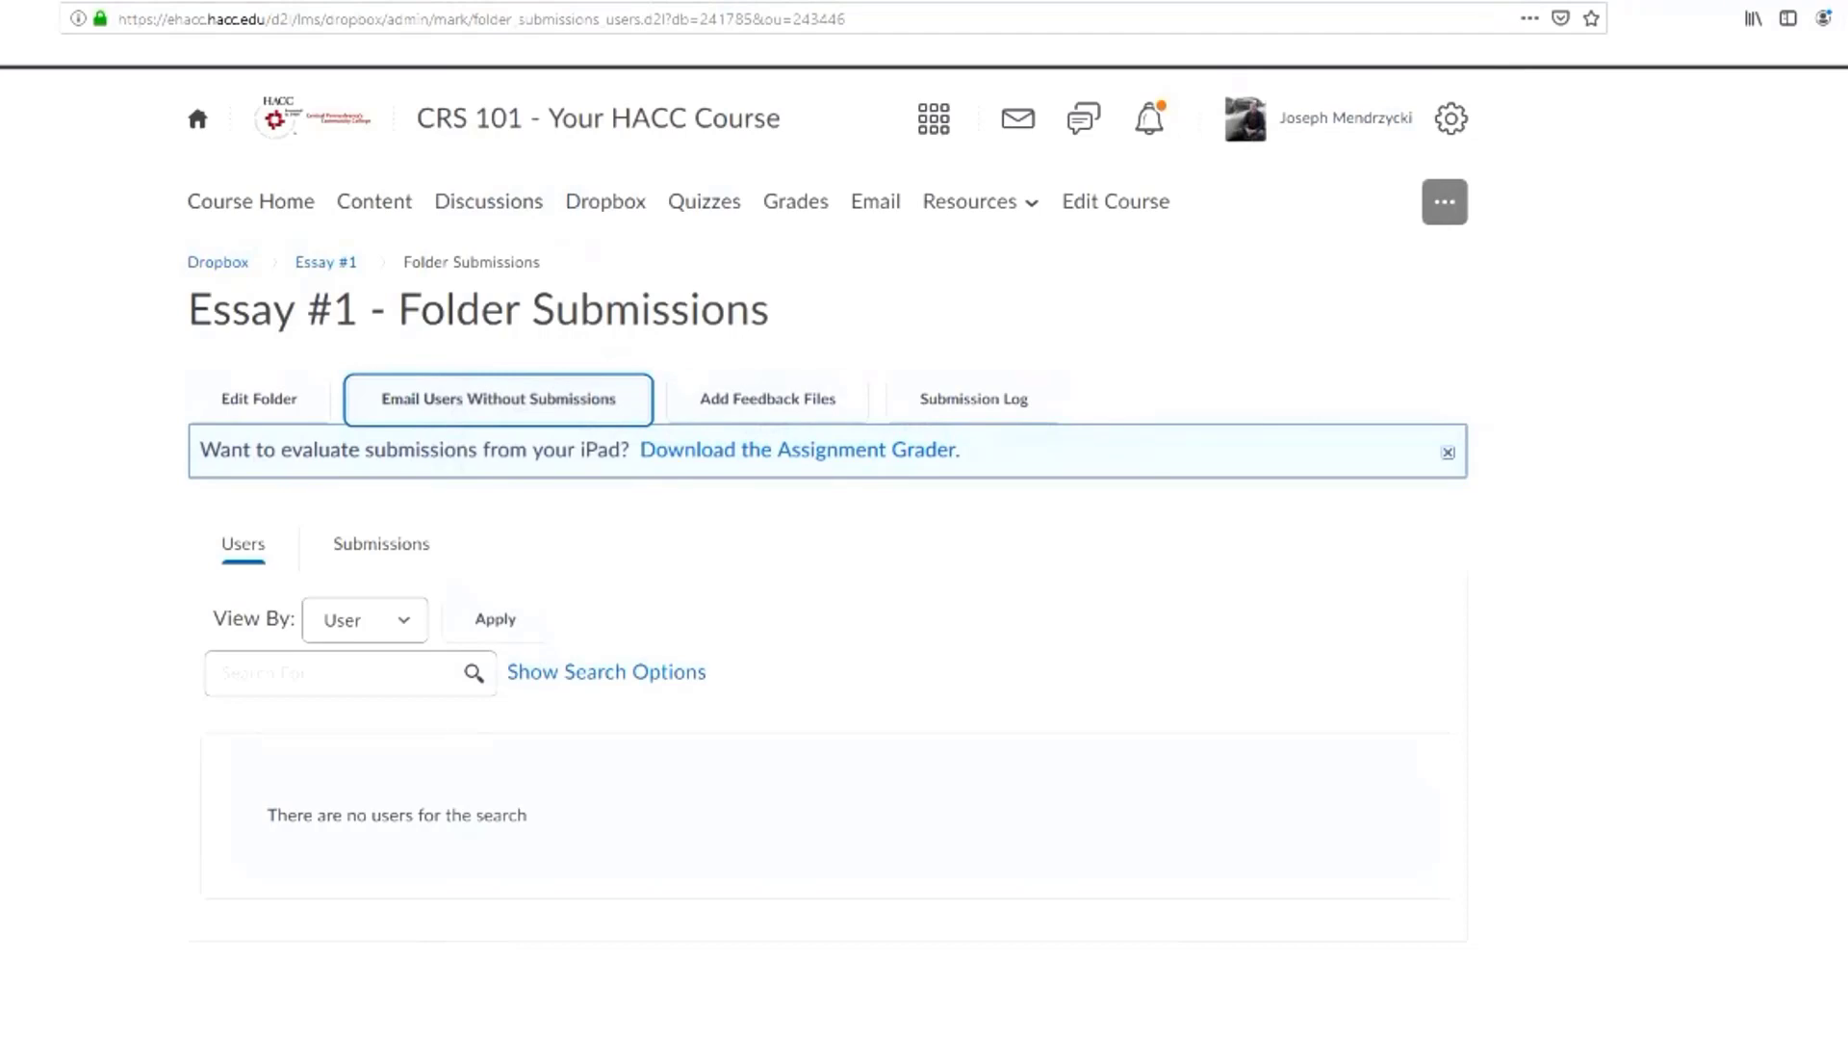
Open grade entry and give the first two students E1 scores of 45 and 20
left_click(704, 201)
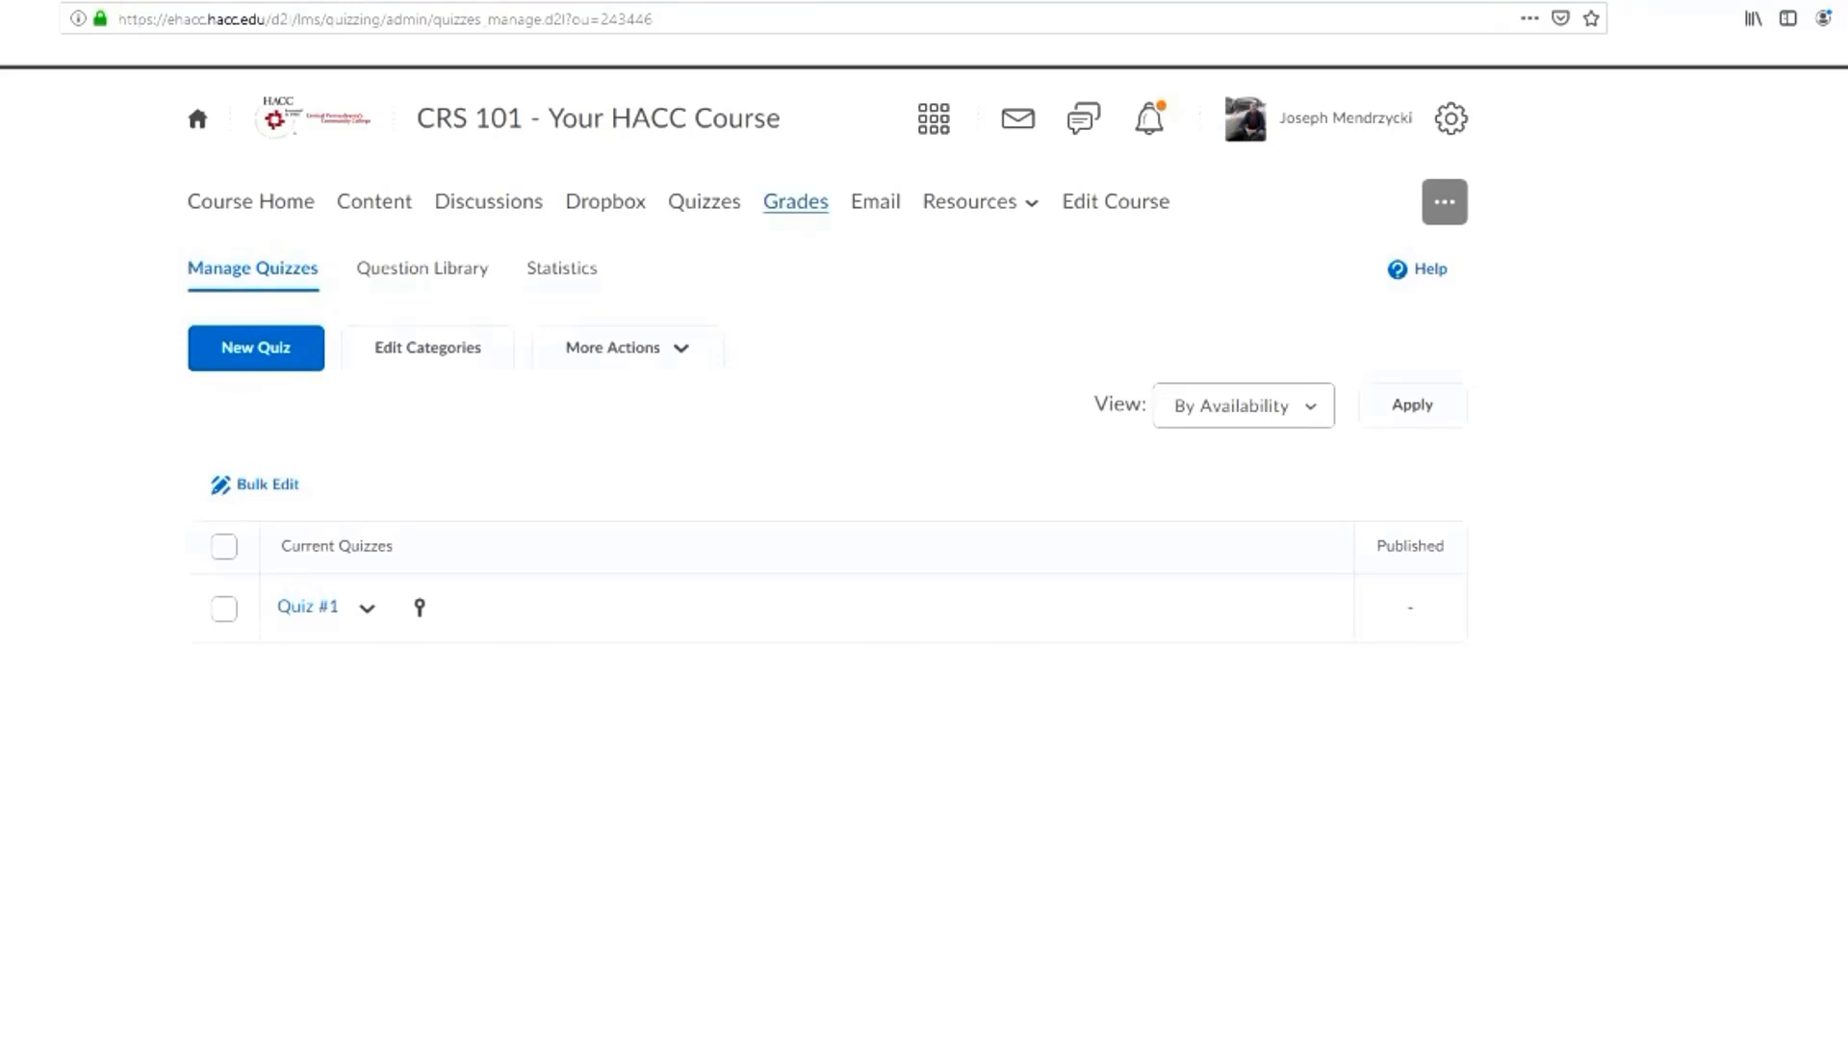
left_click(795, 201)
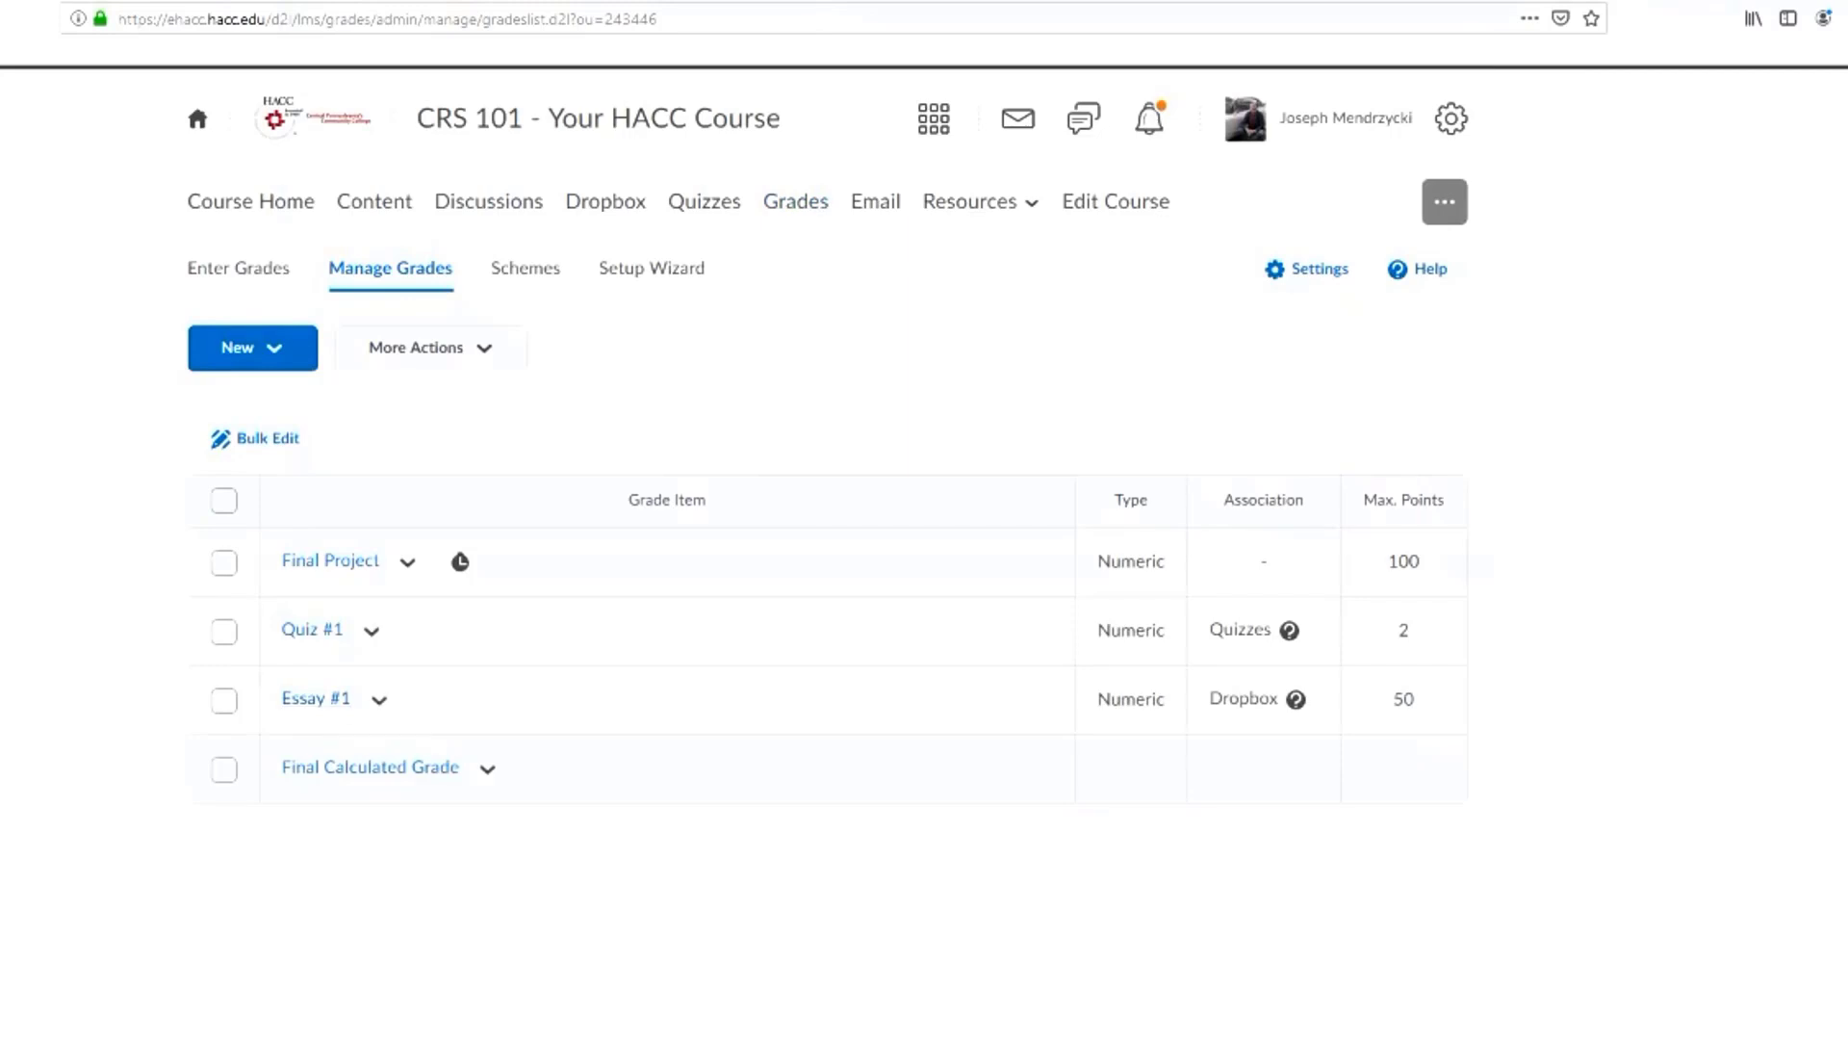
left_click(239, 268)
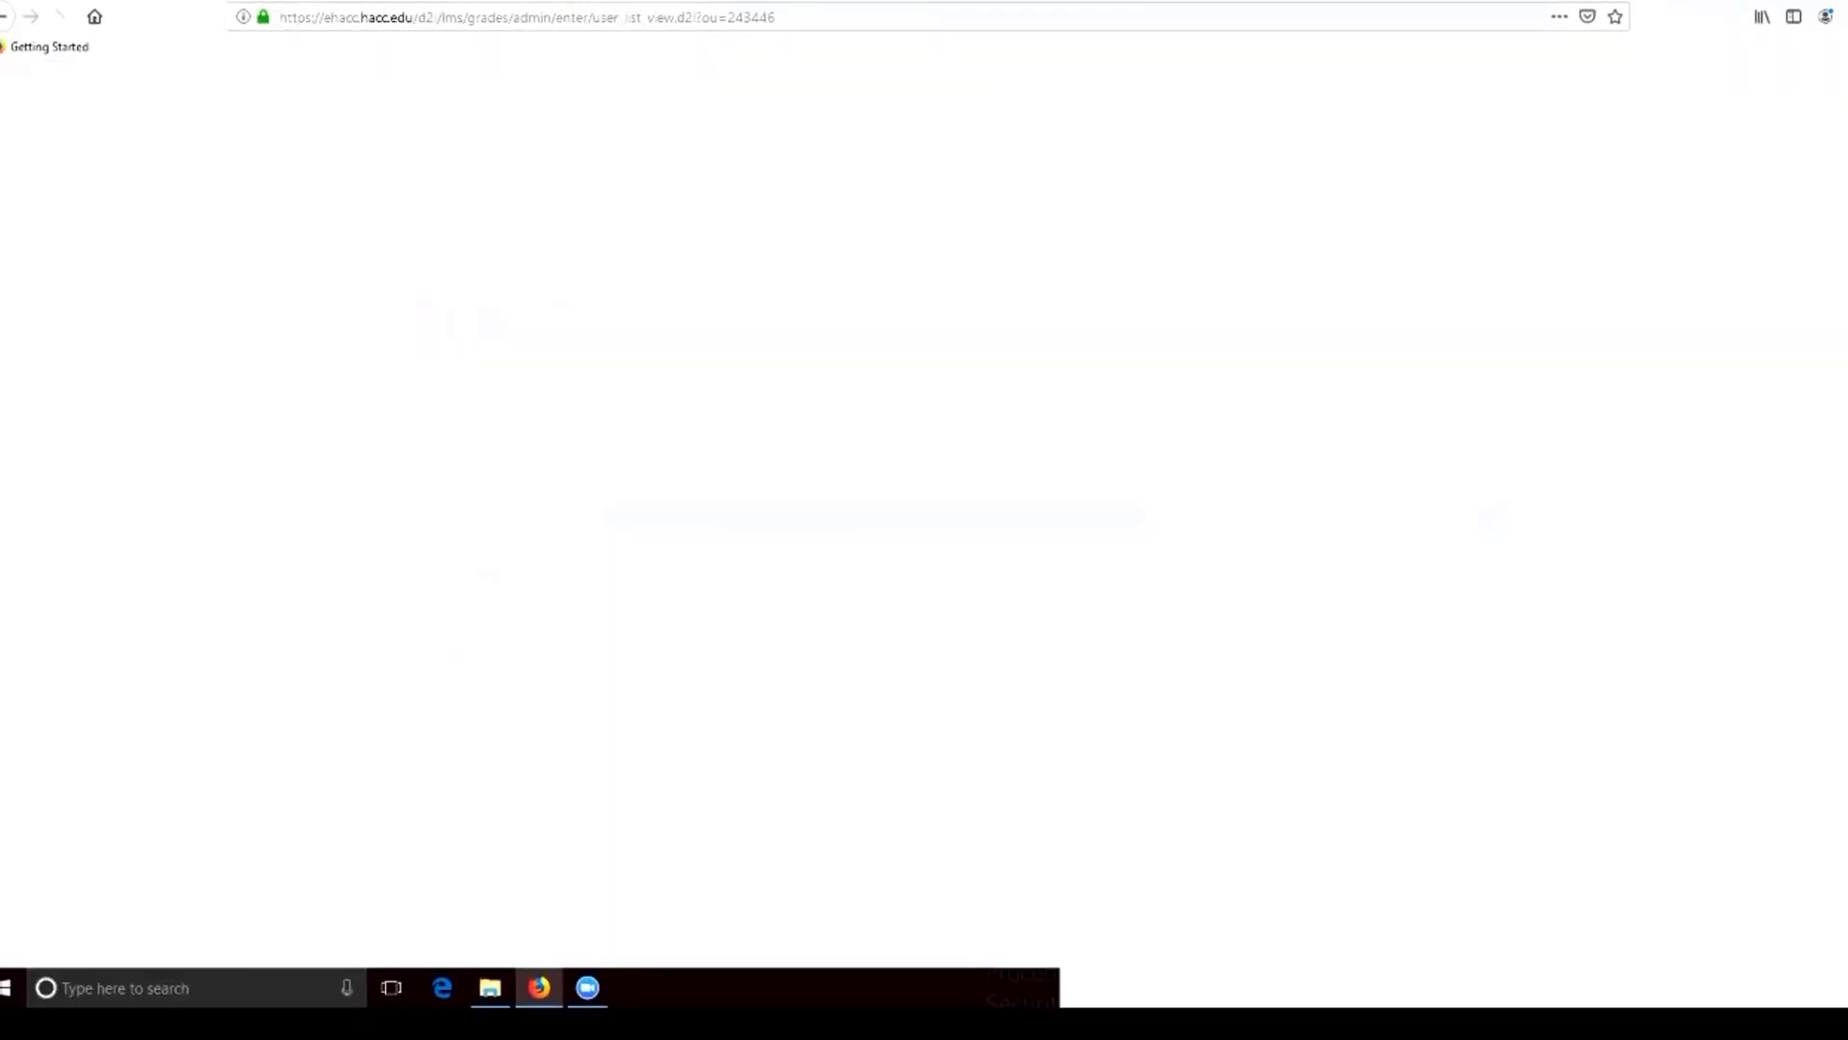
scroll(1410, 655, "down", 2)
left_click(1410, 577)
type("55")
key("Tab")
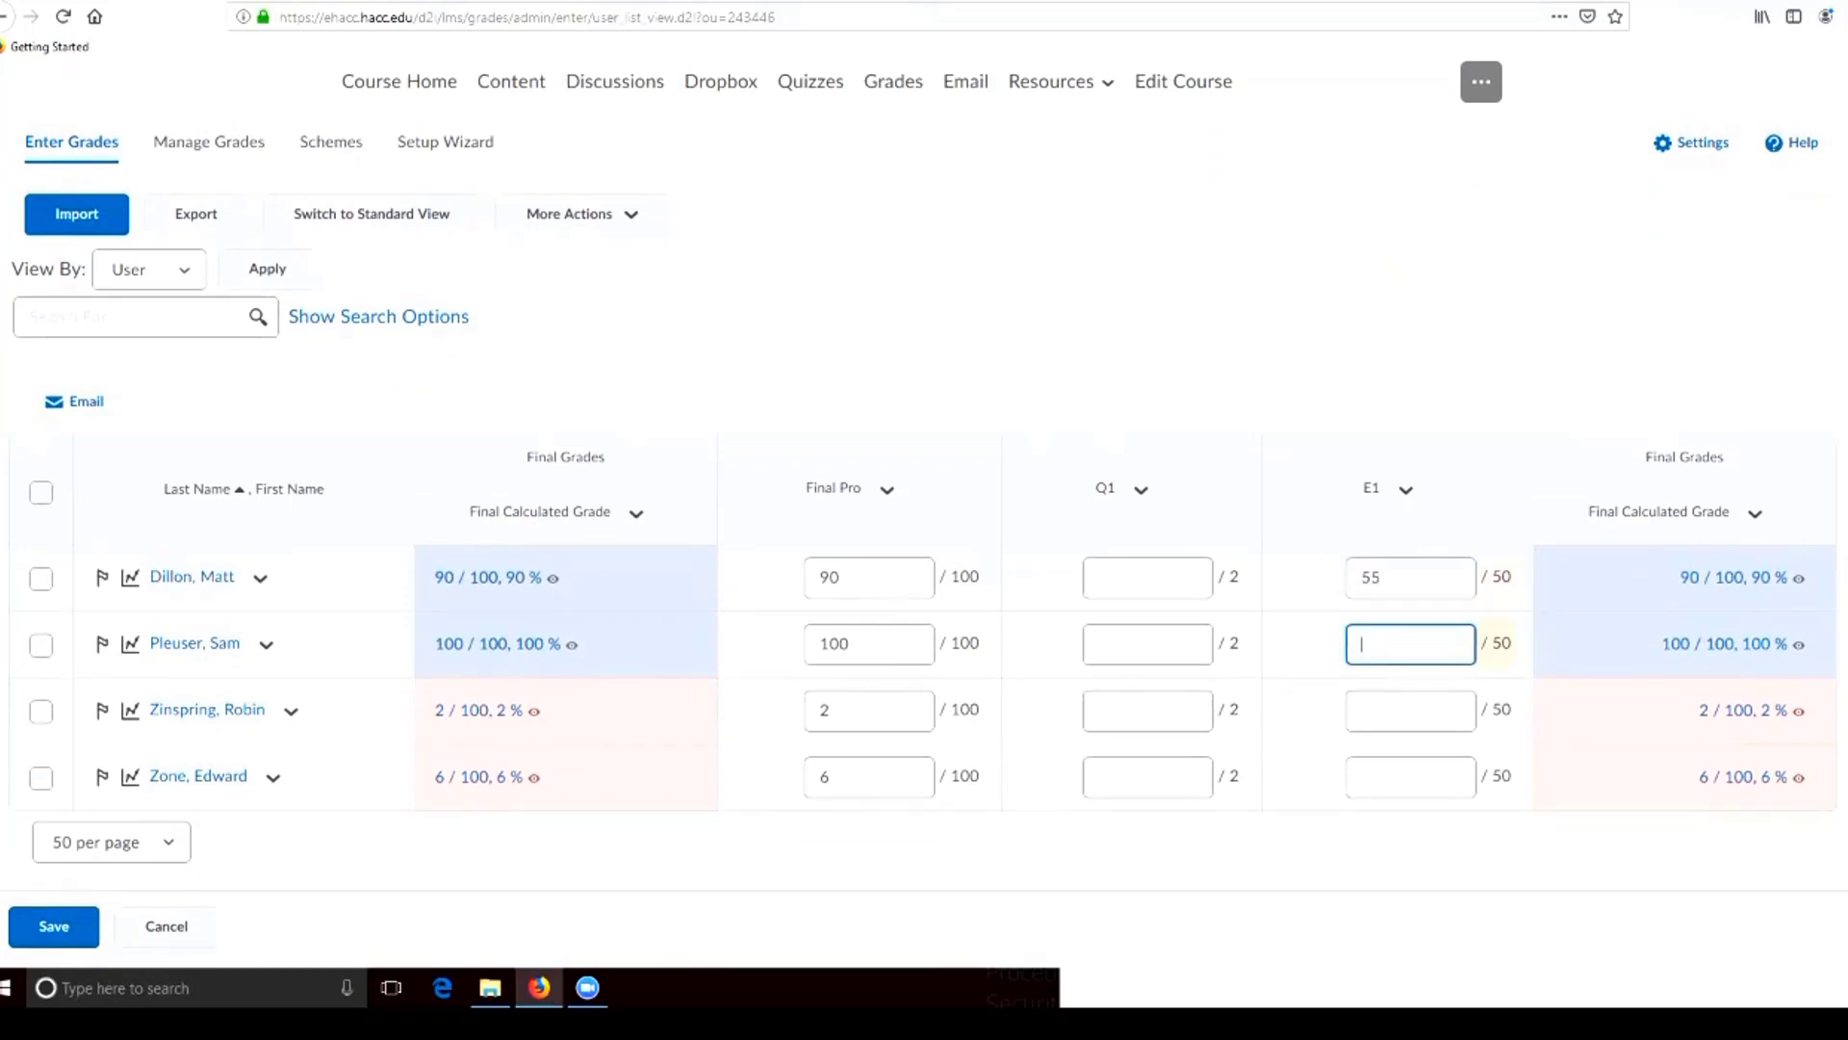
key("shift+Tab")
type("45")
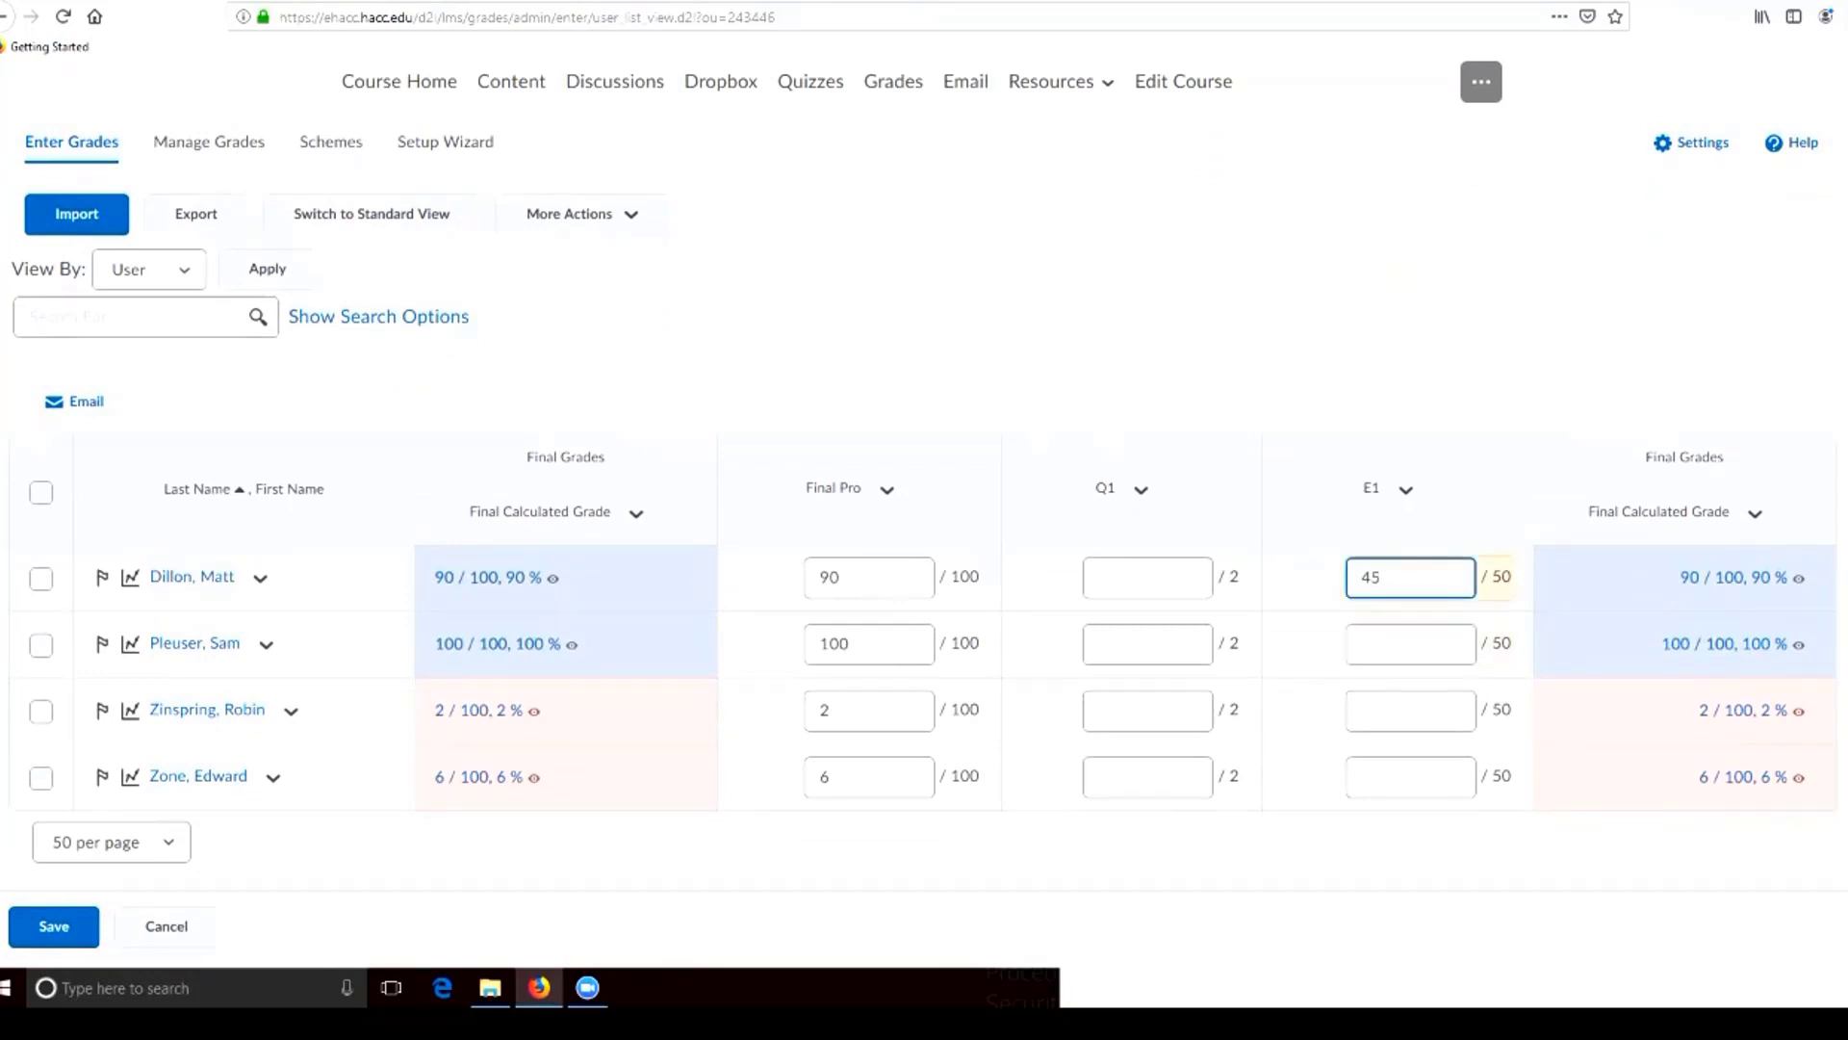
key("Tab")
type("20")
key("Tab")
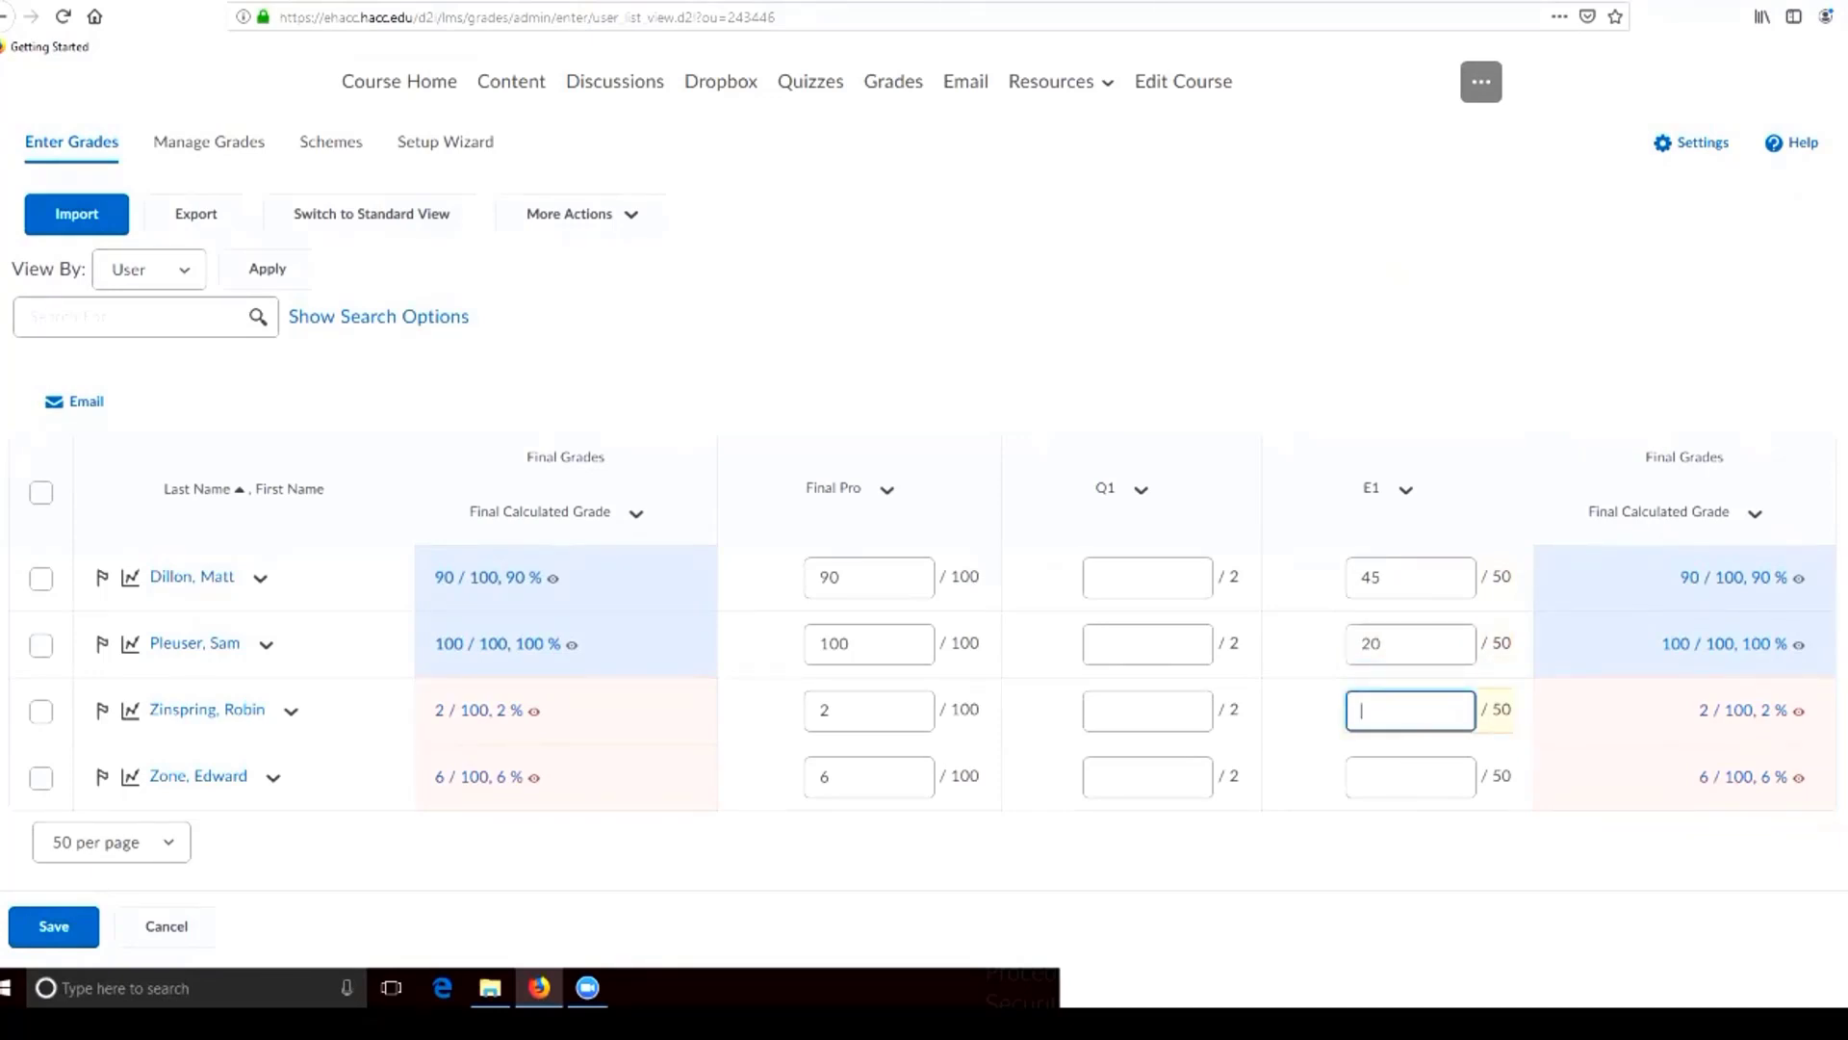
Give the third and fourth students E1 scores of 14 and 5, and save the grades
type("14")
key("Tab")
type("5")
left_click(1295, 749)
left_click(54, 926)
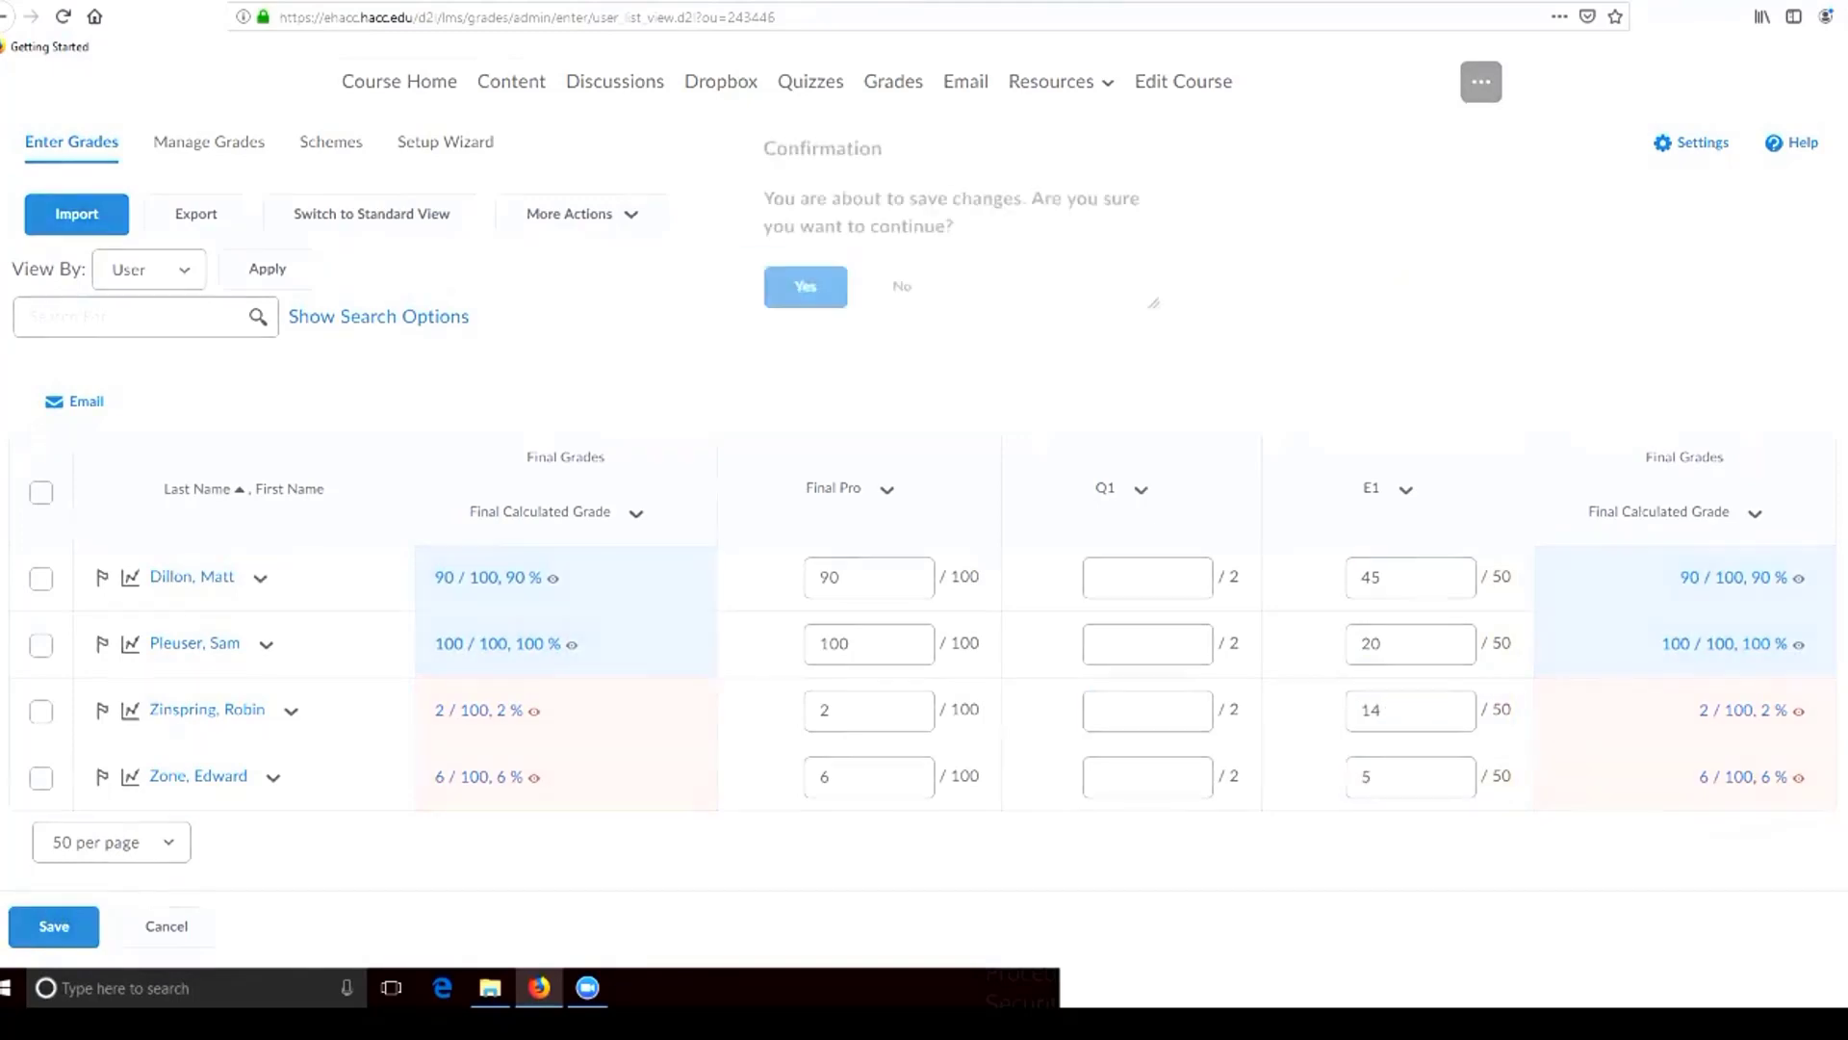
left_click(804, 310)
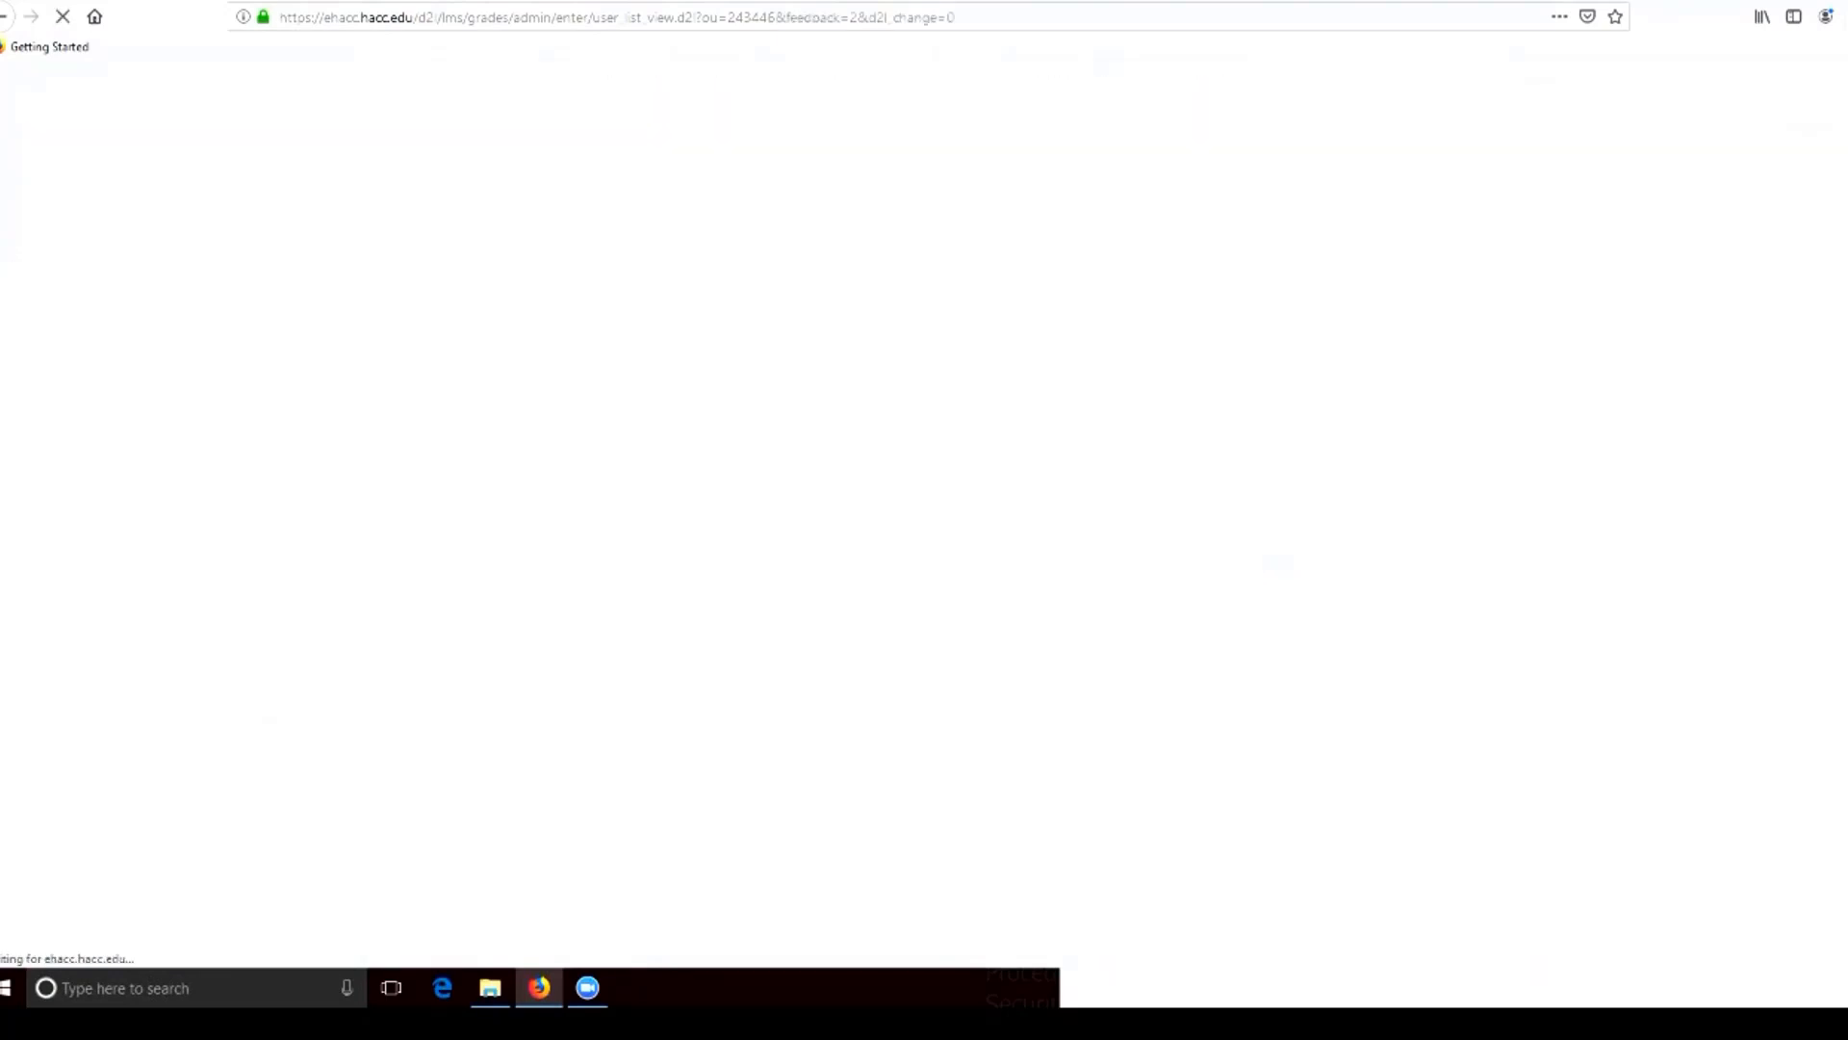
scroll(924, 519, "down", 2)
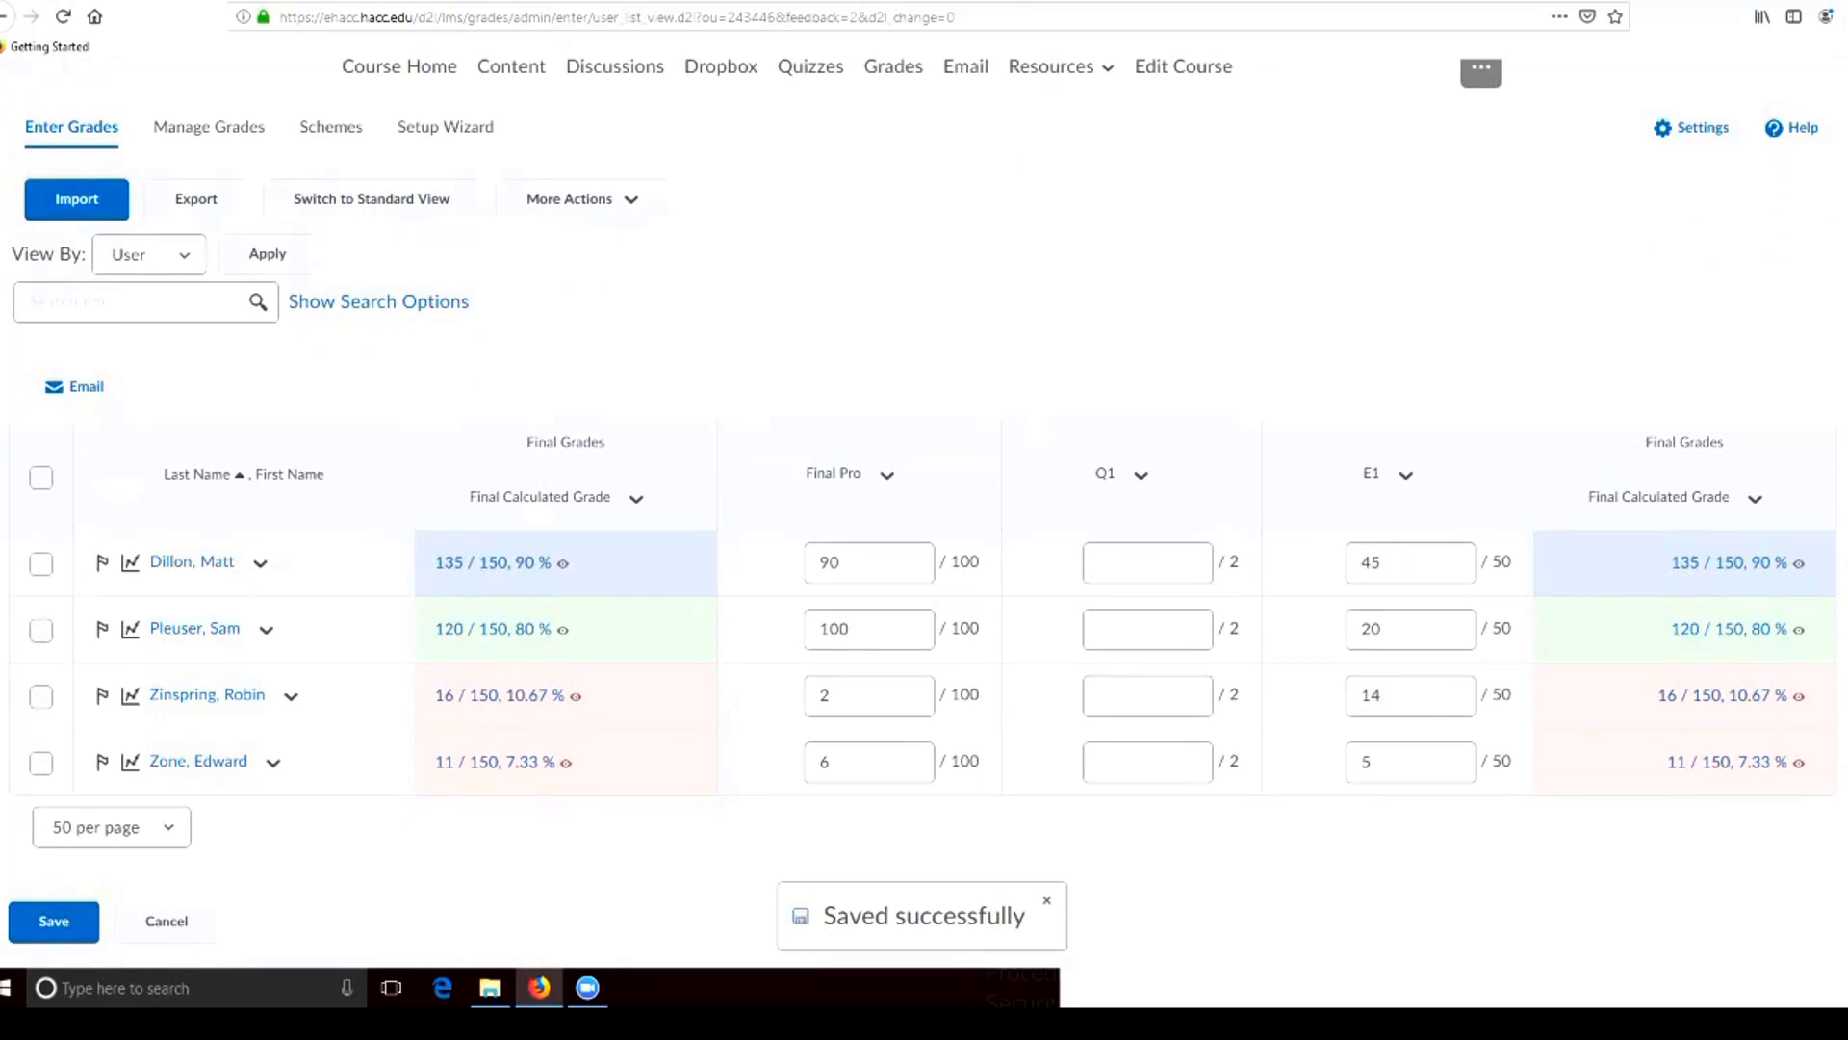
scroll(924, 520, "up", 2)
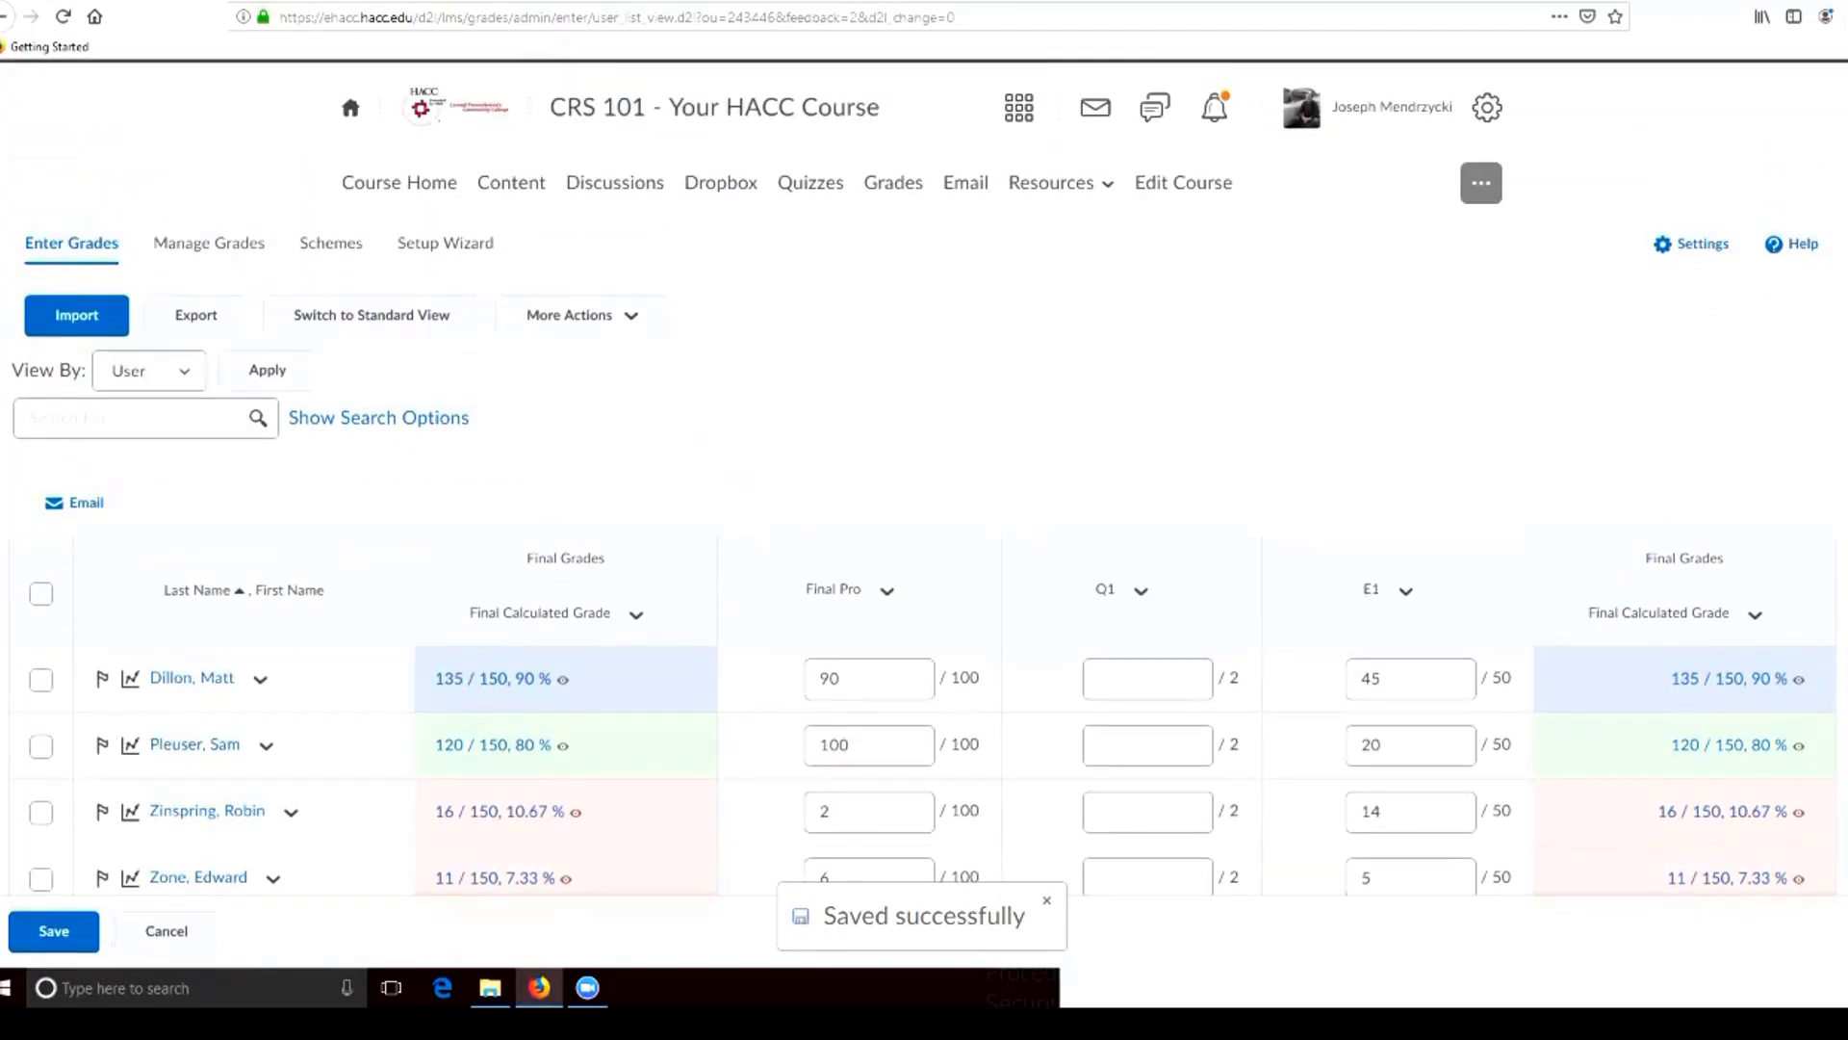
Close the File Explorer window behind the browser and return the browser to full size
key("super+Down")
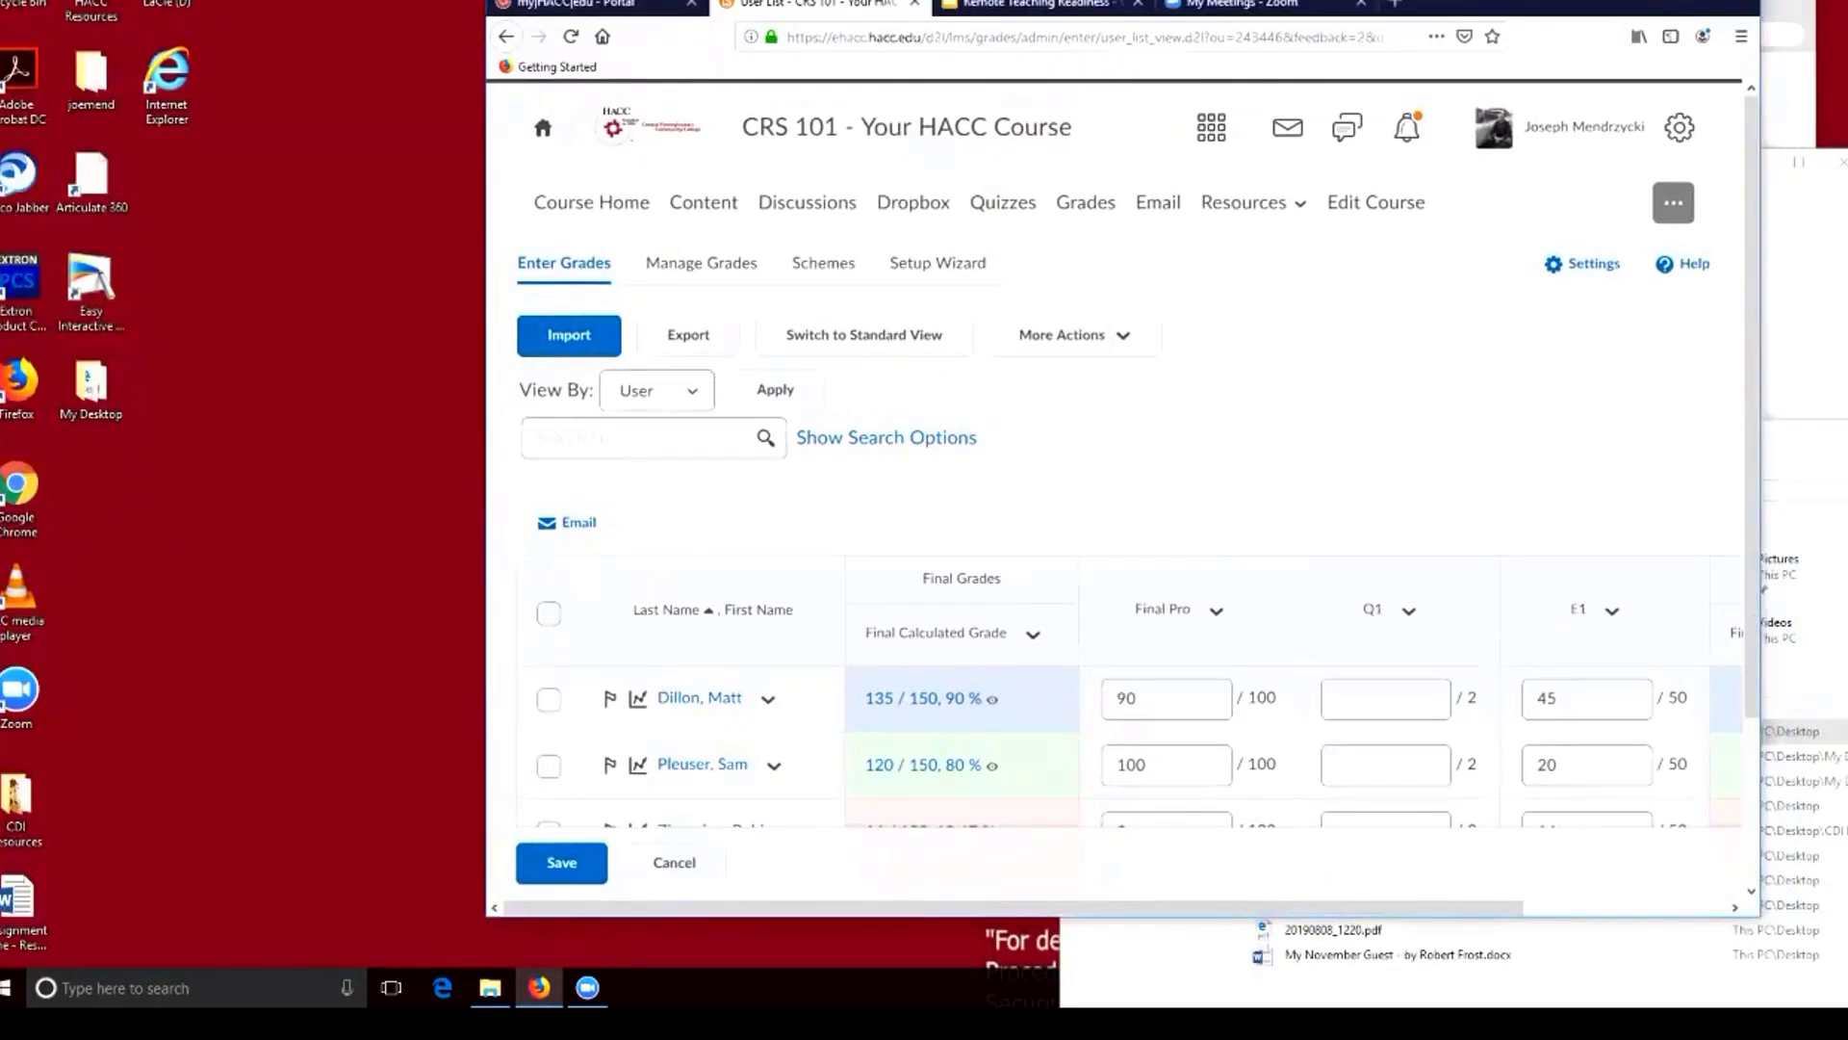
left_click_drag(1800, 435, 1398, 422)
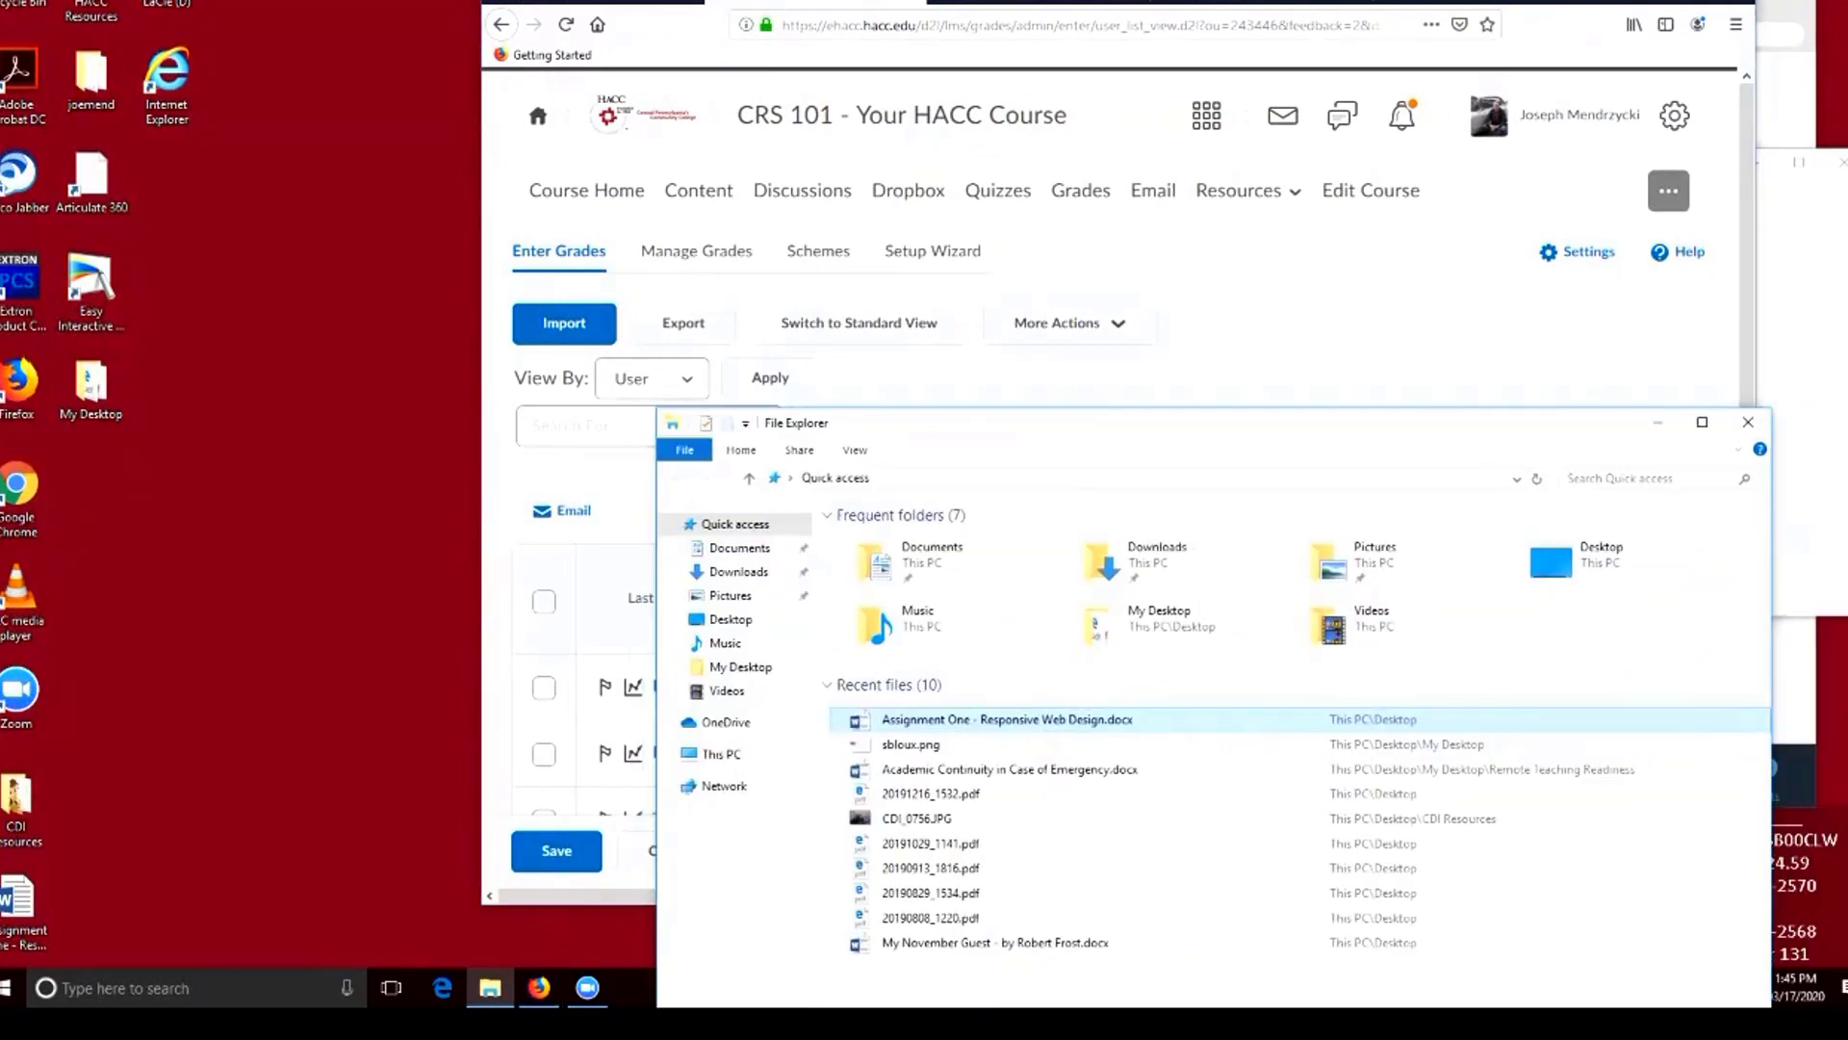
left_click(1747, 422)
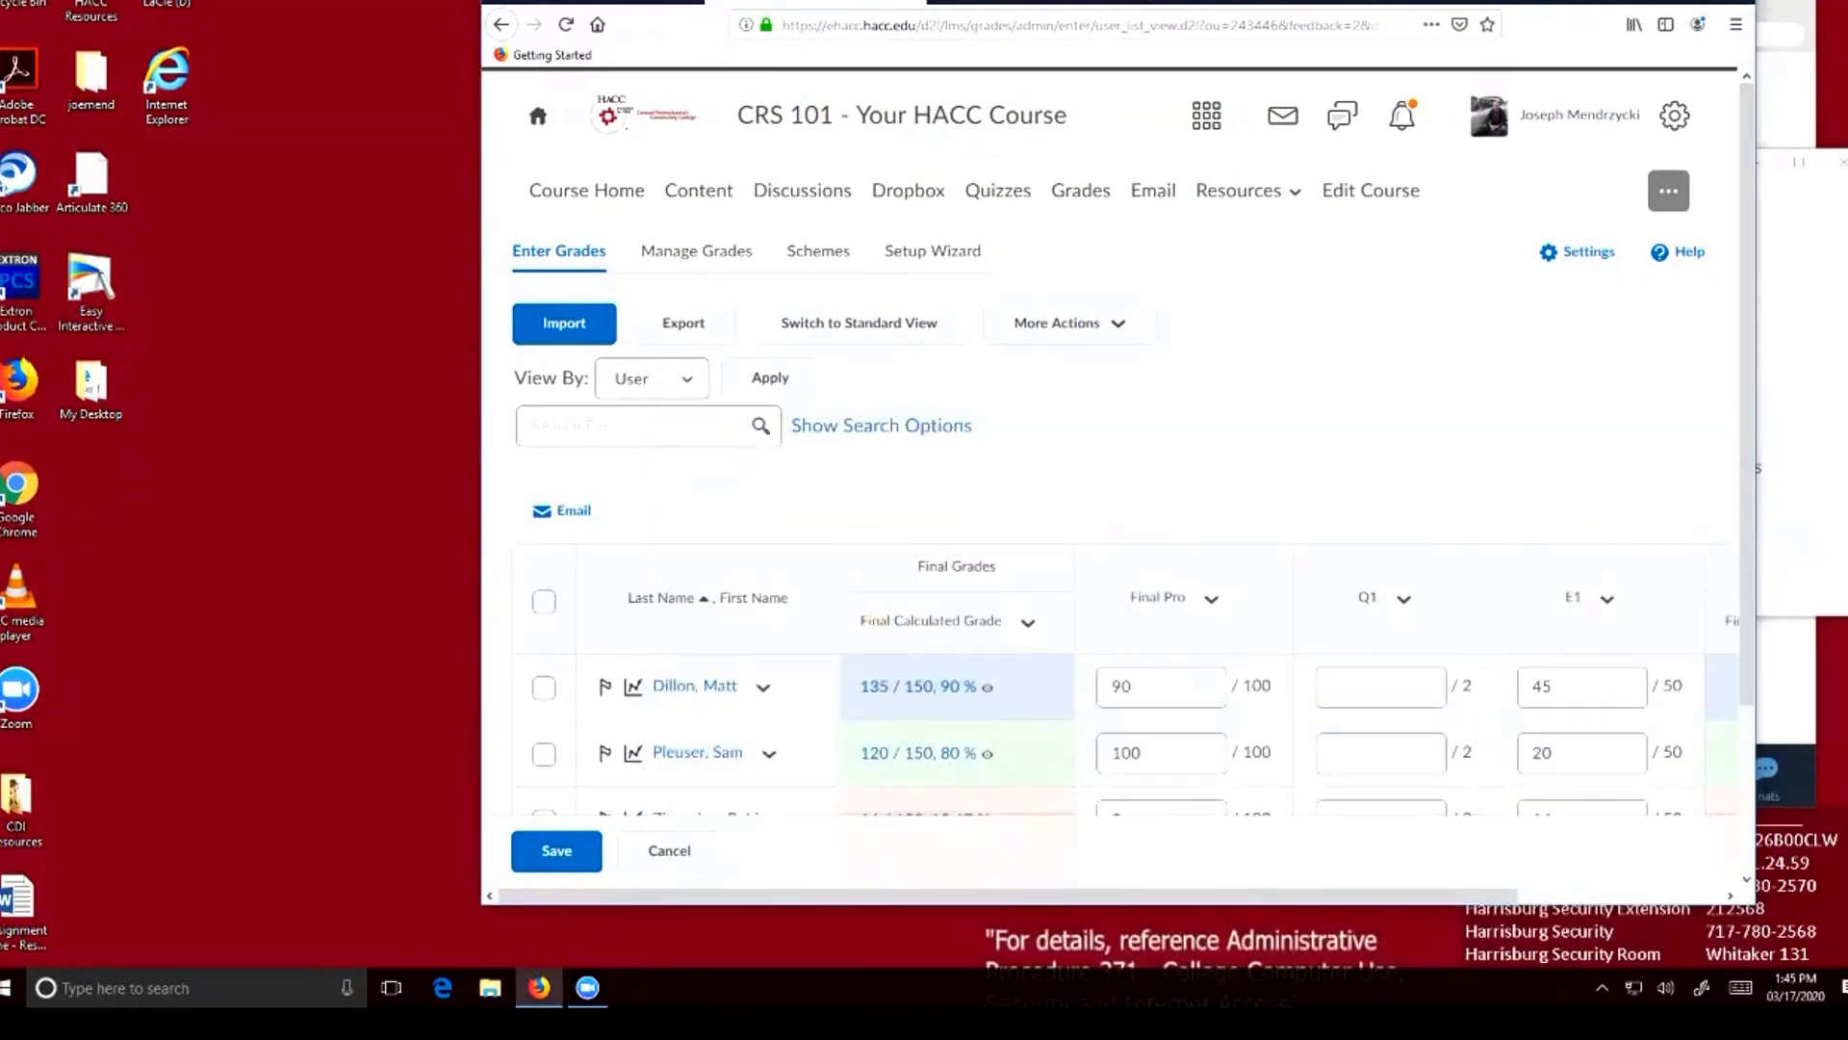
key("super+Up")
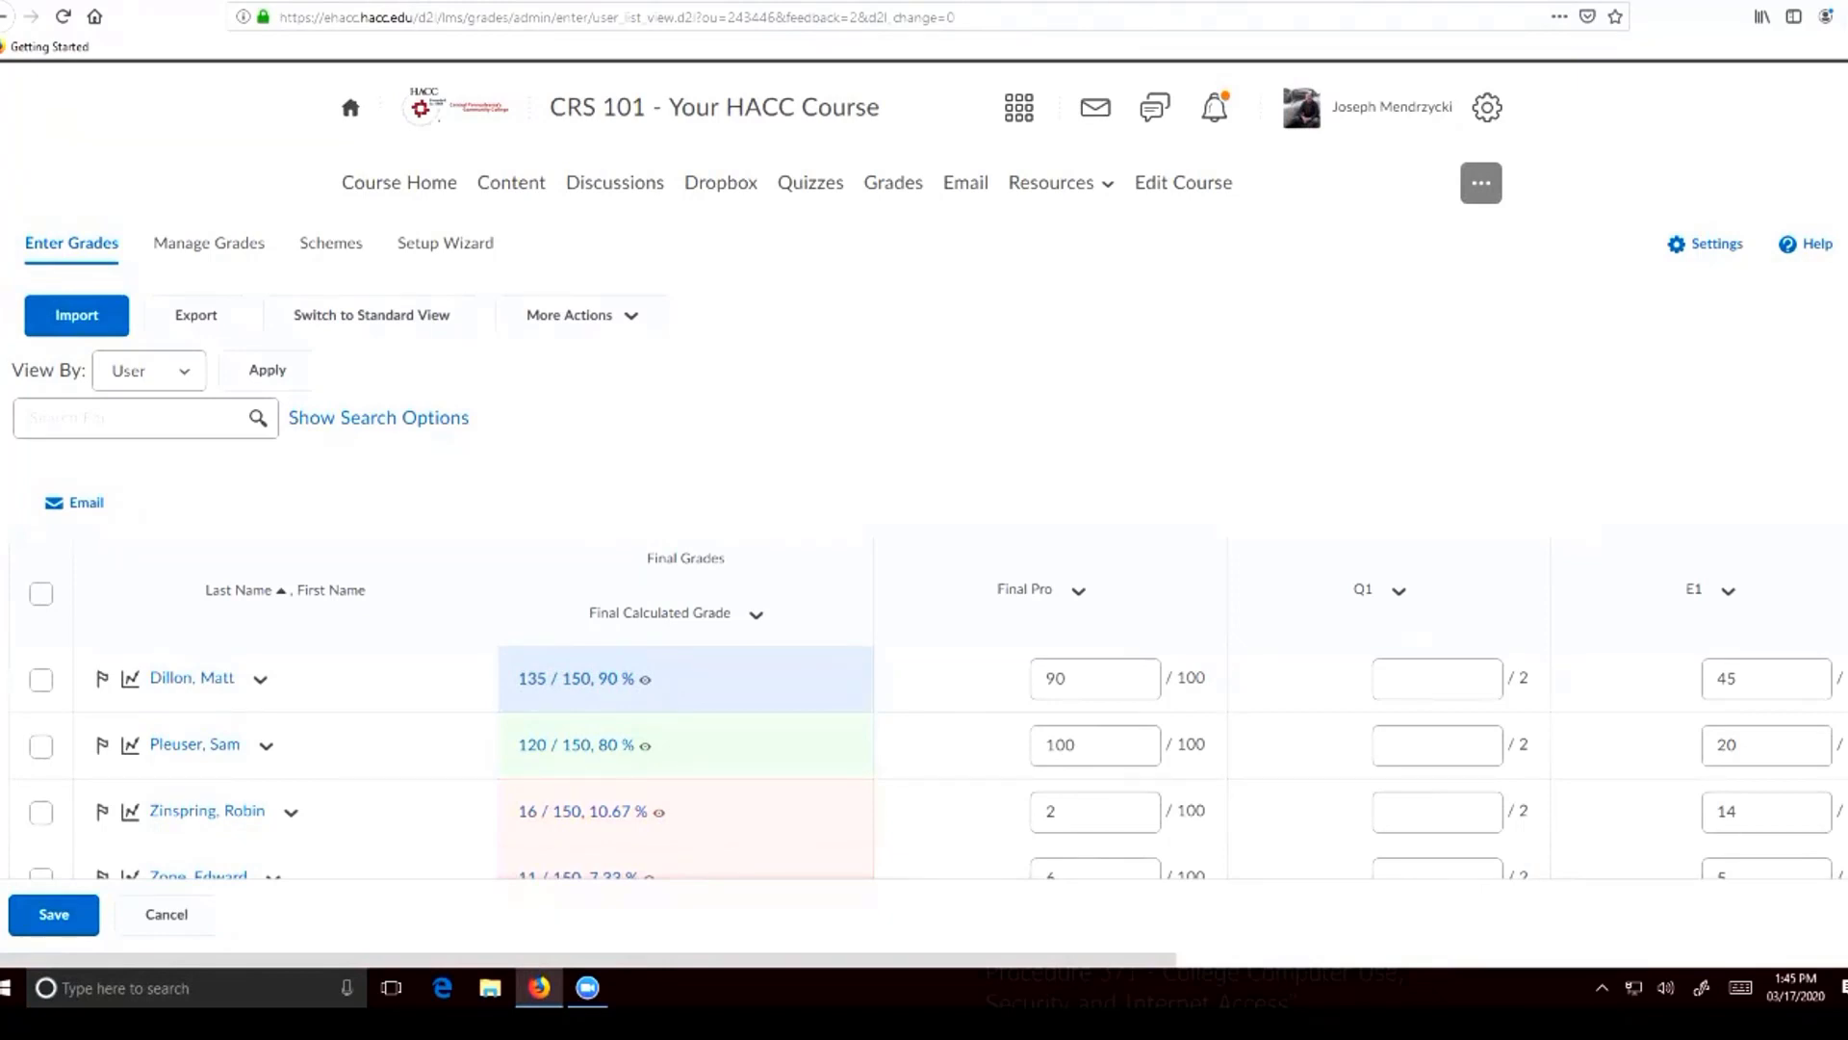
Try to delete the Quiz #1 grade item from the grade book
left_click(810, 183)
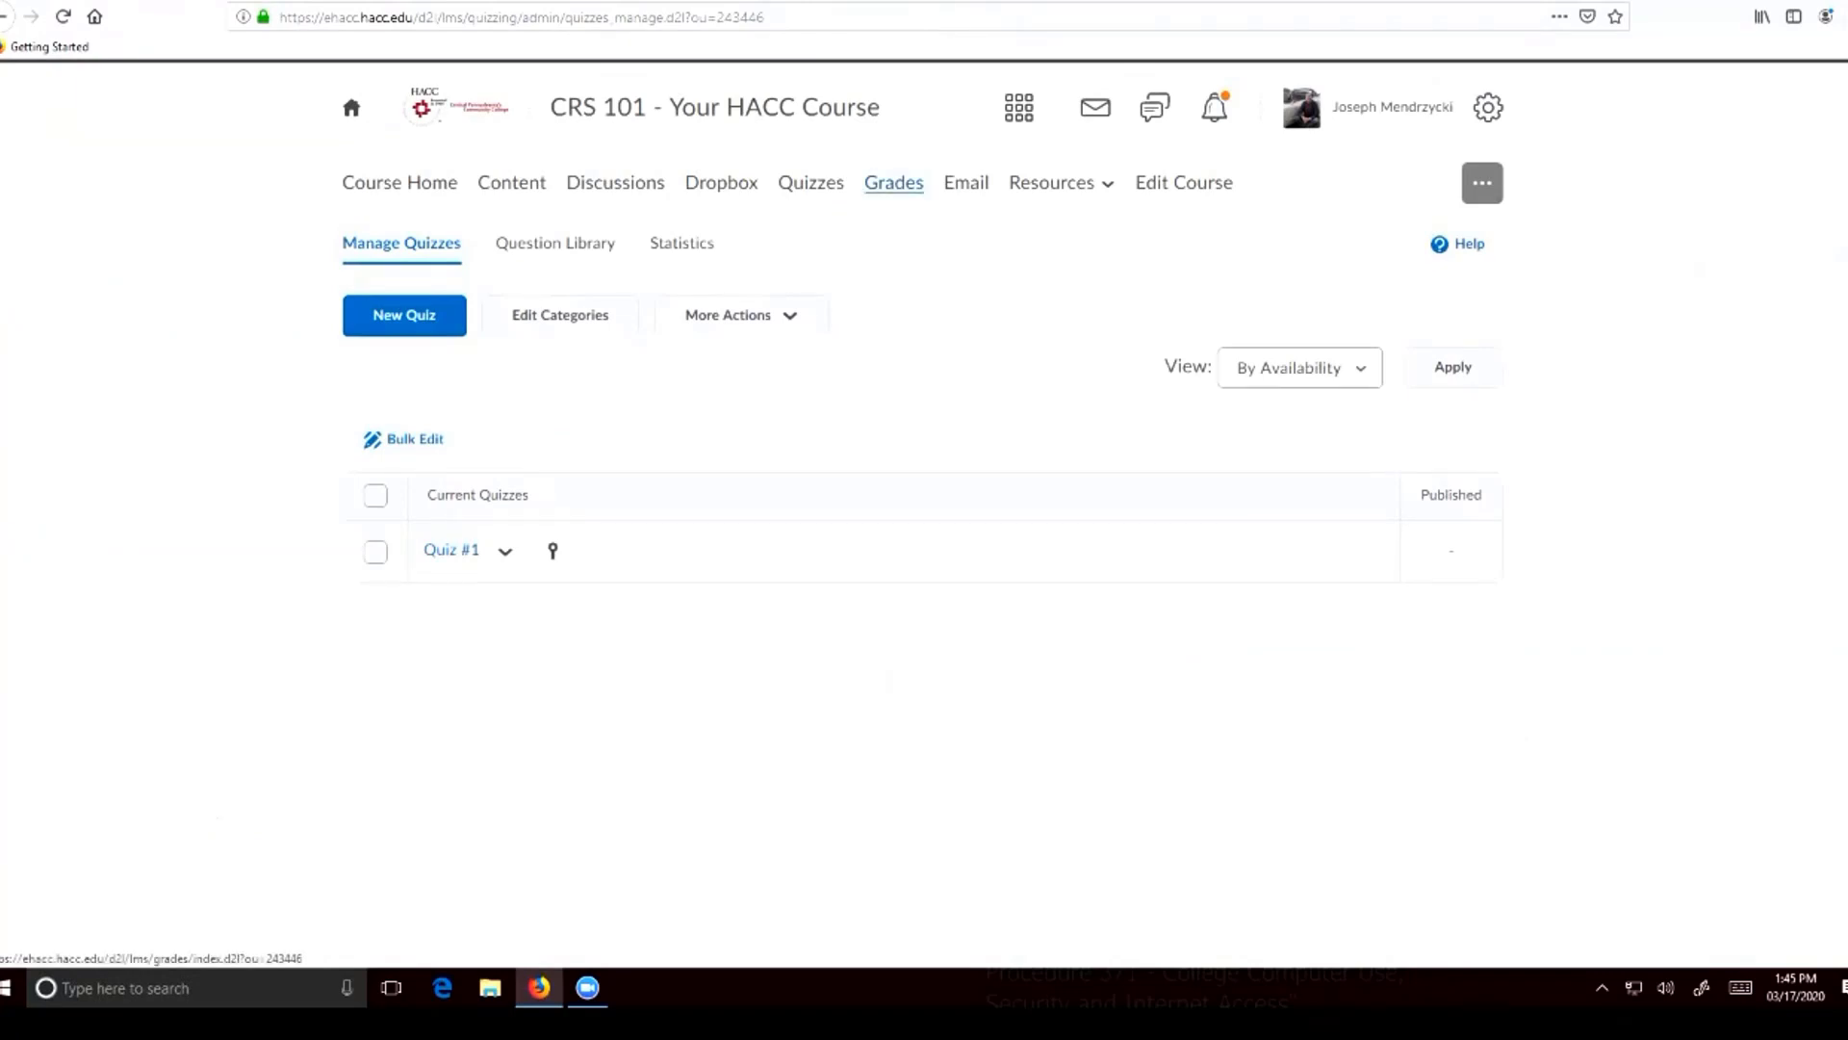
left_click(893, 183)
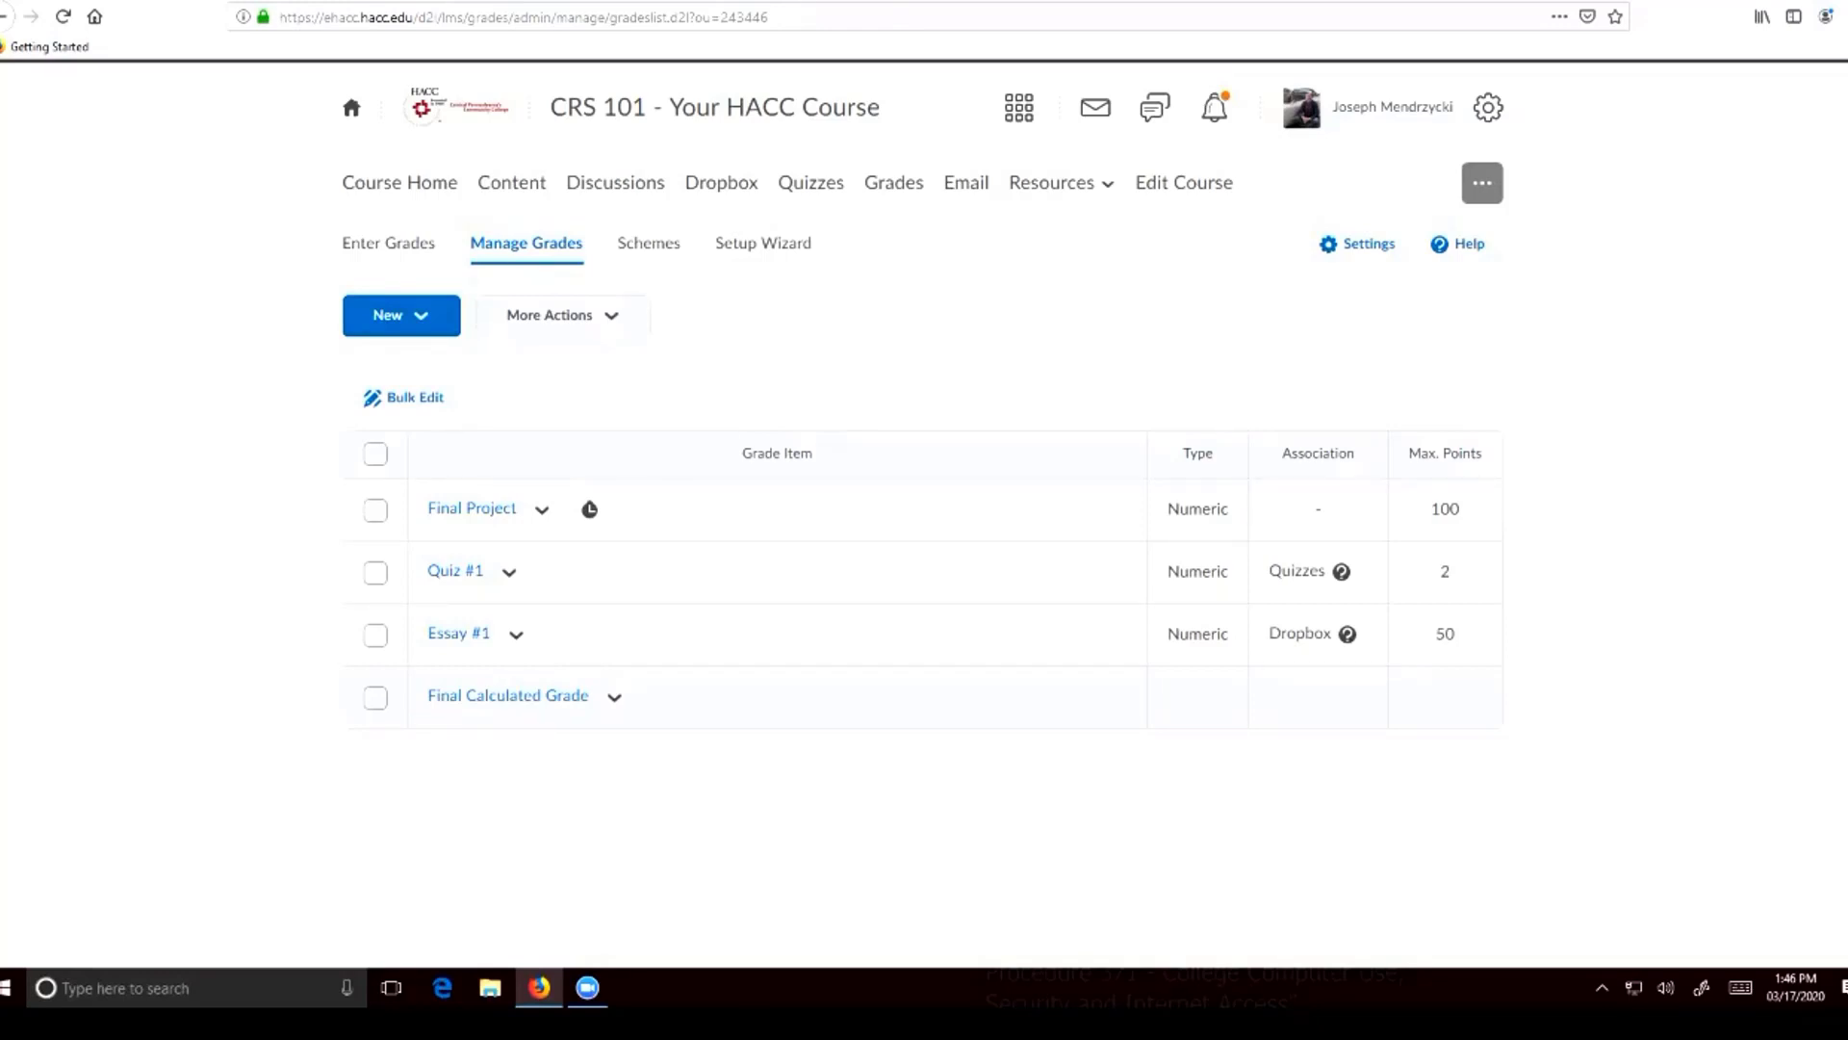
left_click(893, 182)
left_click(375, 571)
left_click(509, 571)
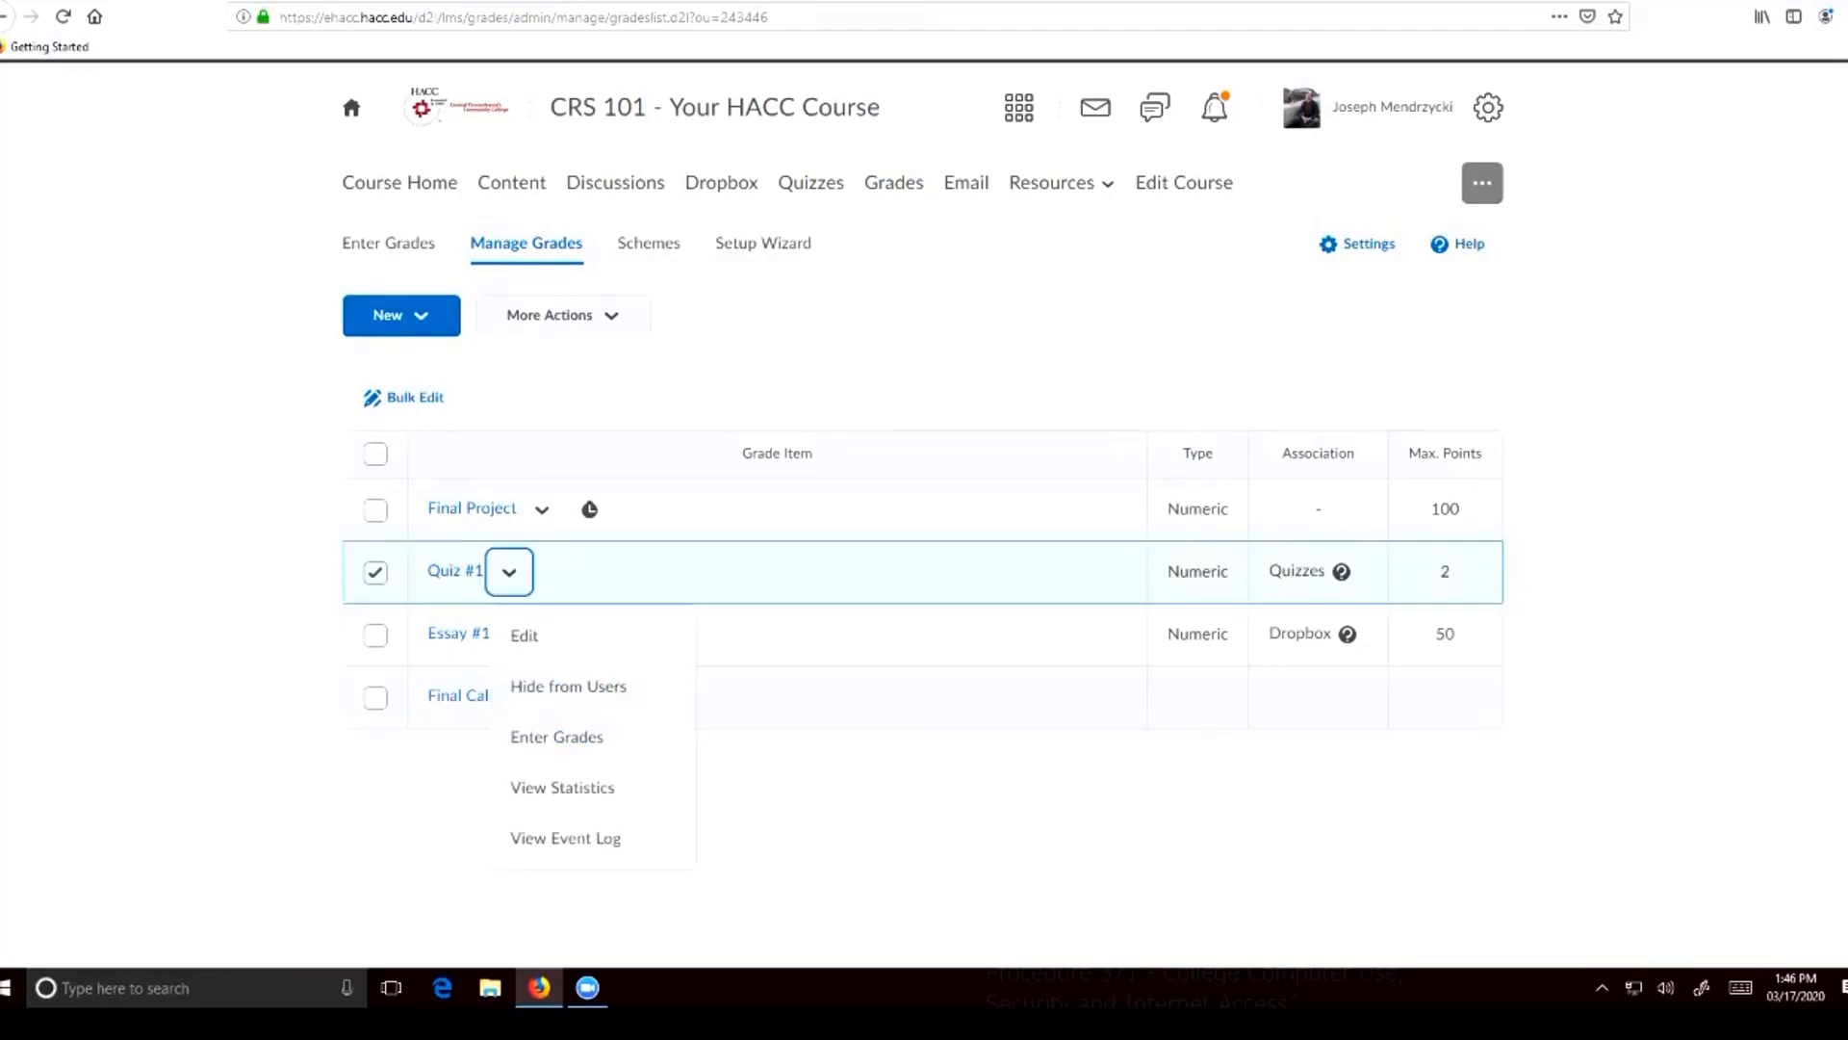
left_click(508, 572)
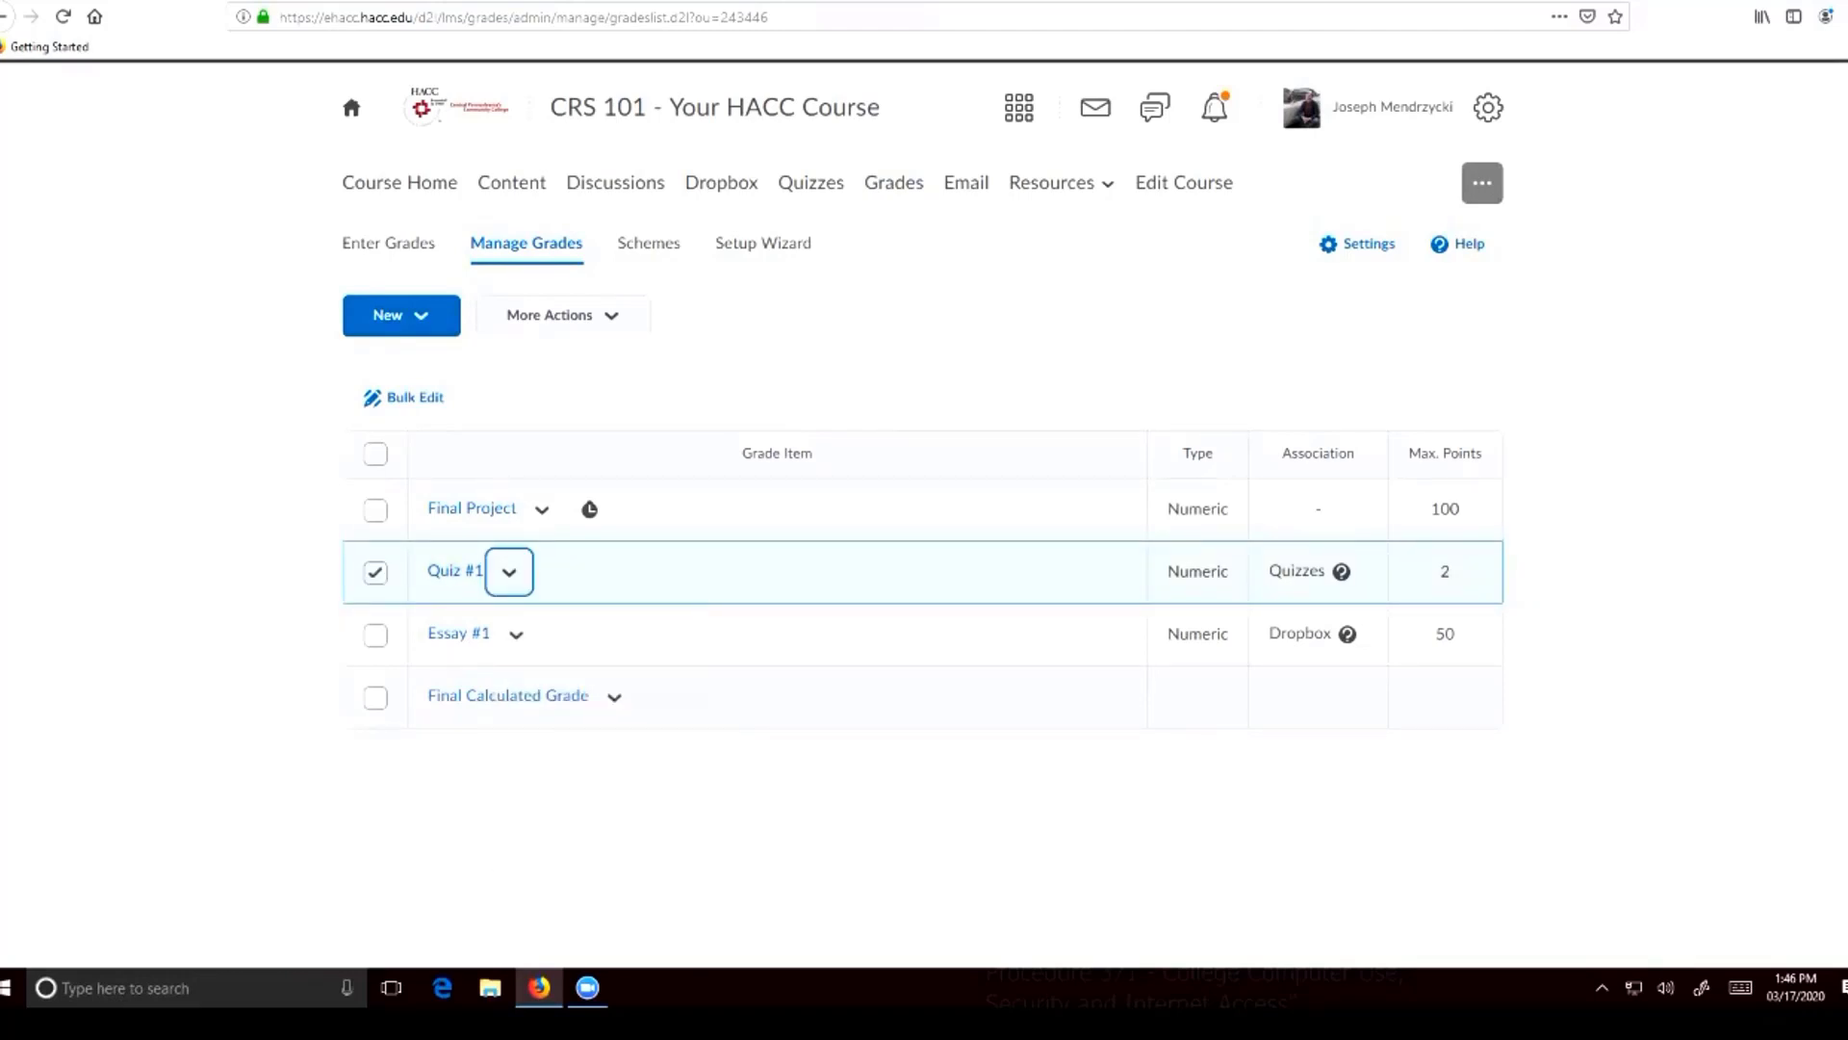
left_click(548, 315)
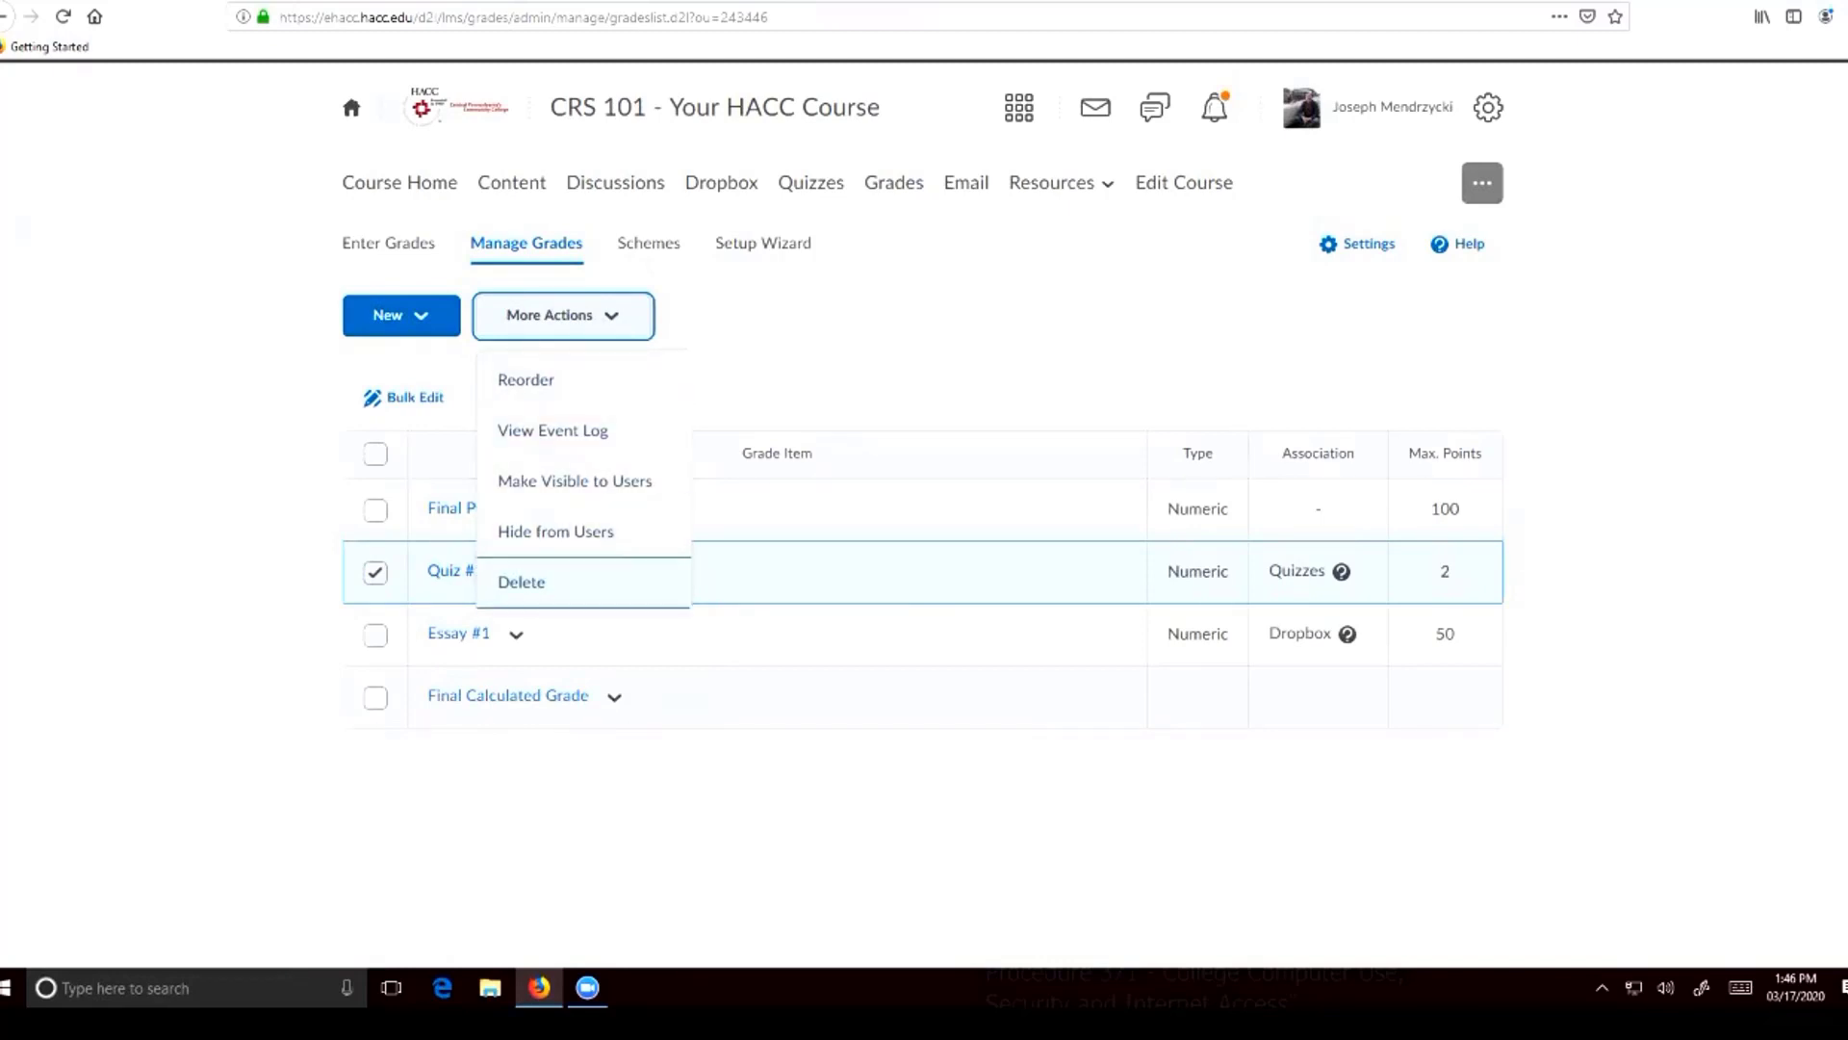
left_click(521, 581)
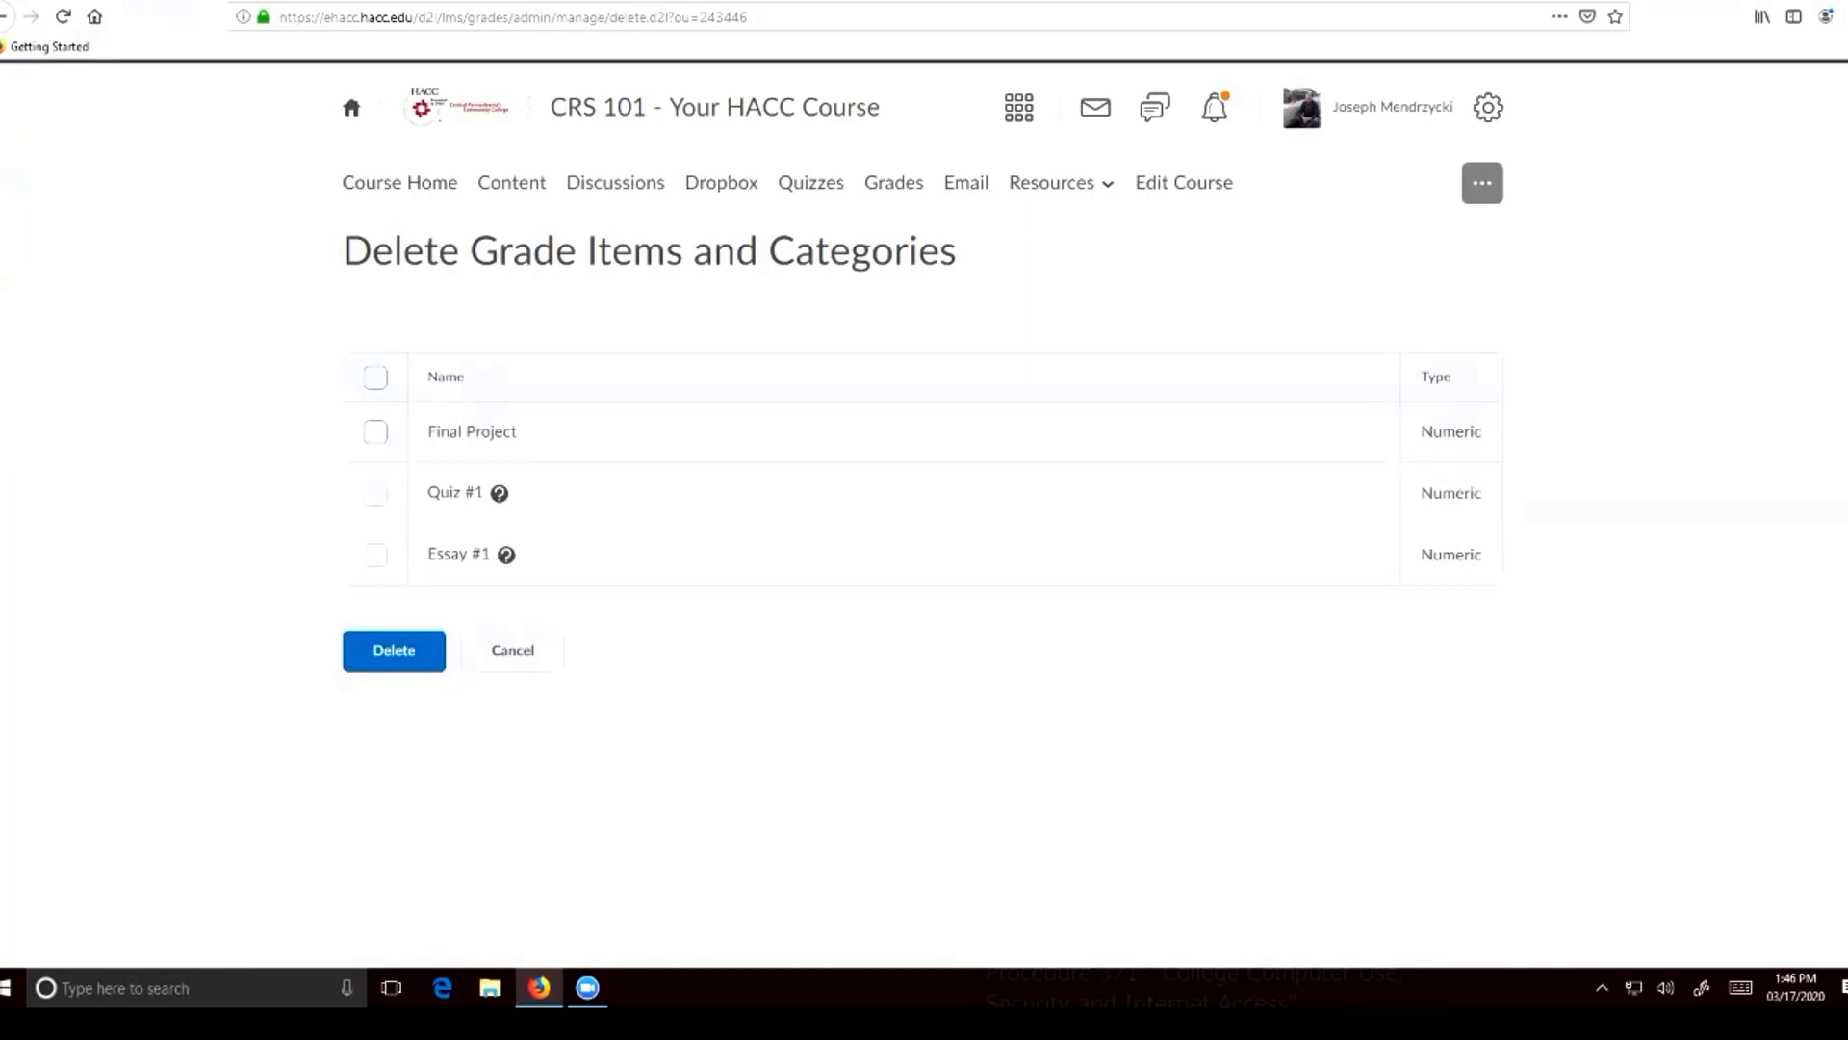
Check whether Final Project can be selected for deletion, and leave without deleting any grade item
left_click(375, 431)
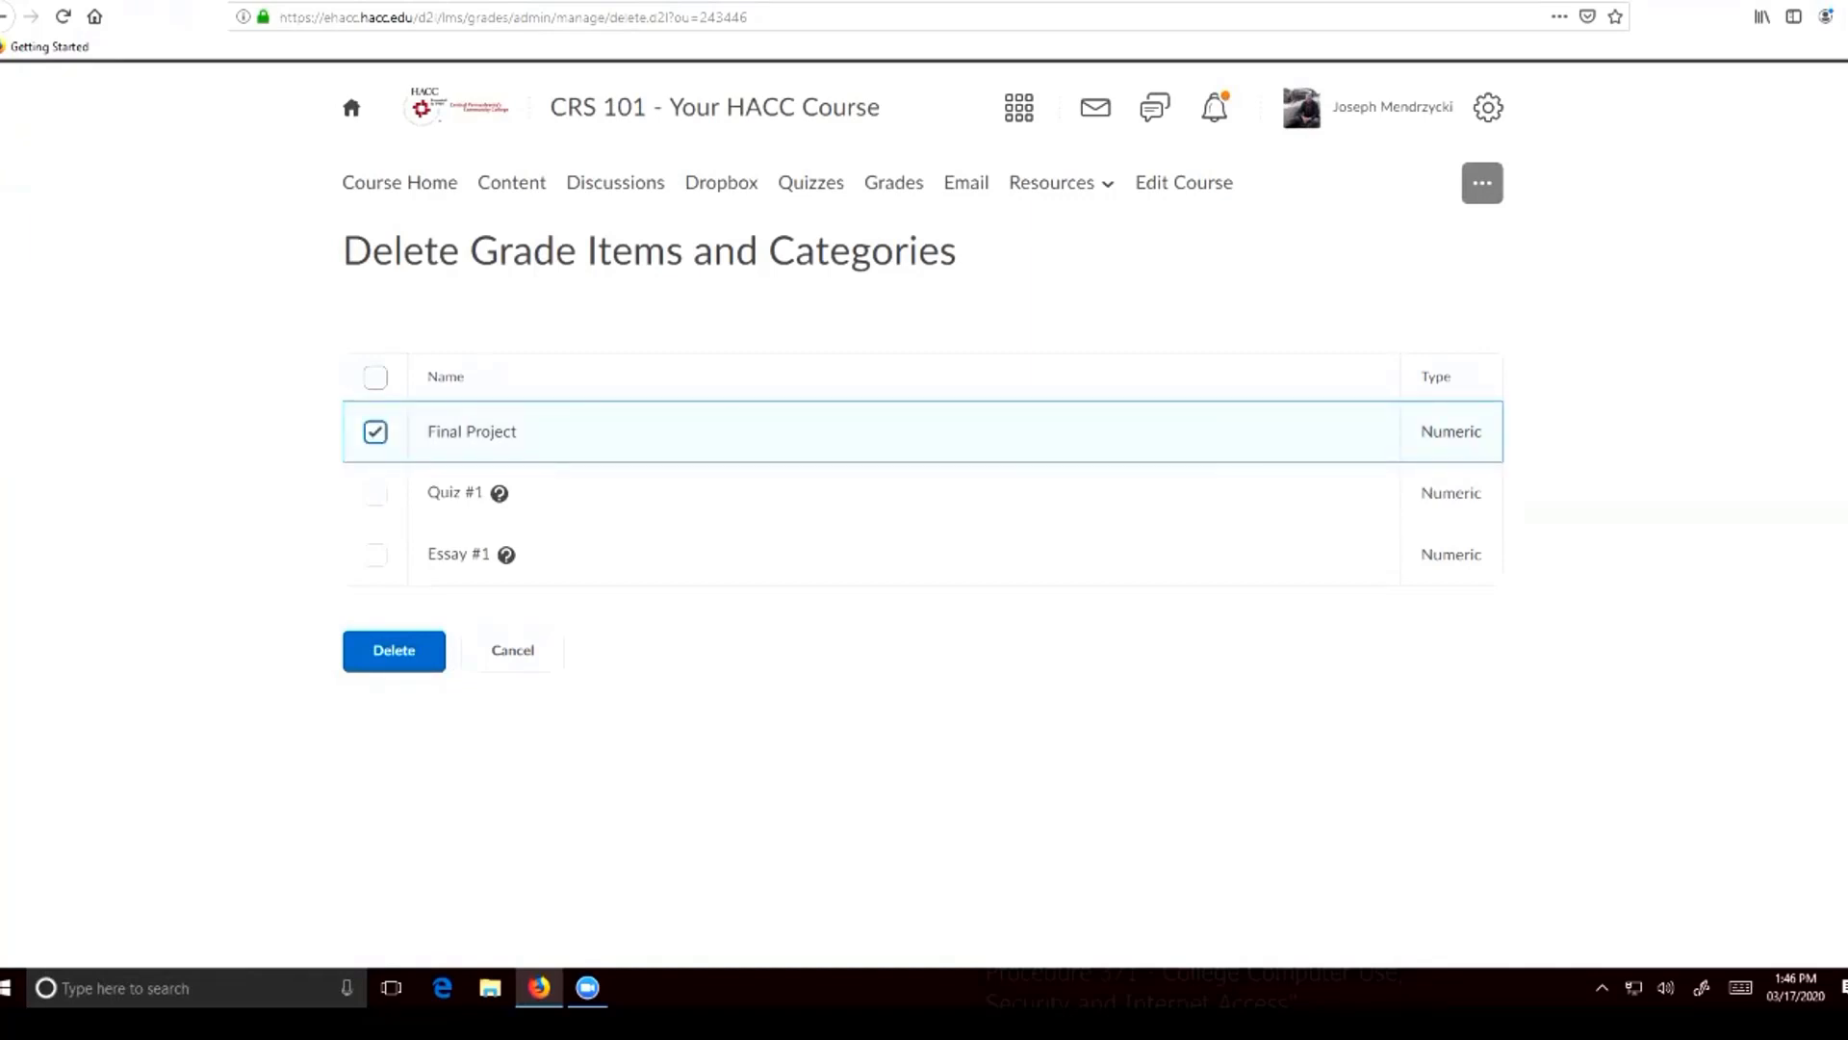
left_click(376, 431)
left_click(375, 431)
left_click(376, 431)
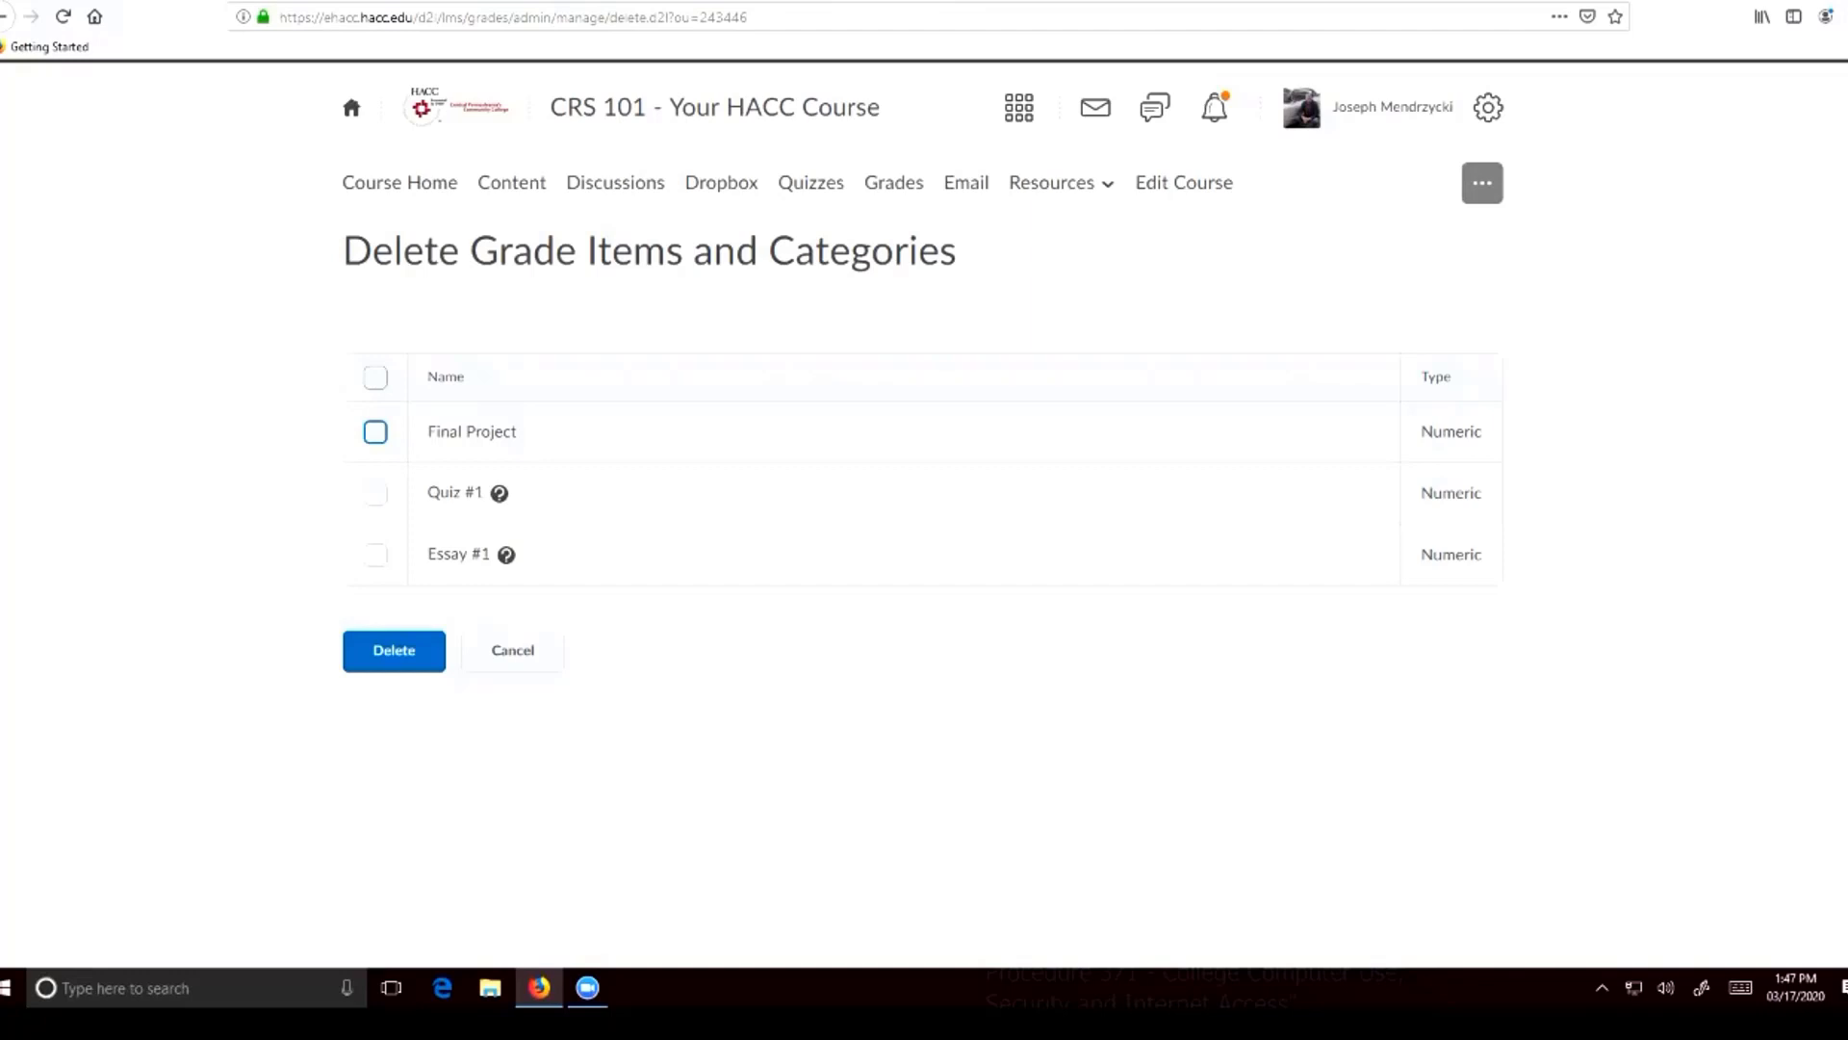
left_click(513, 651)
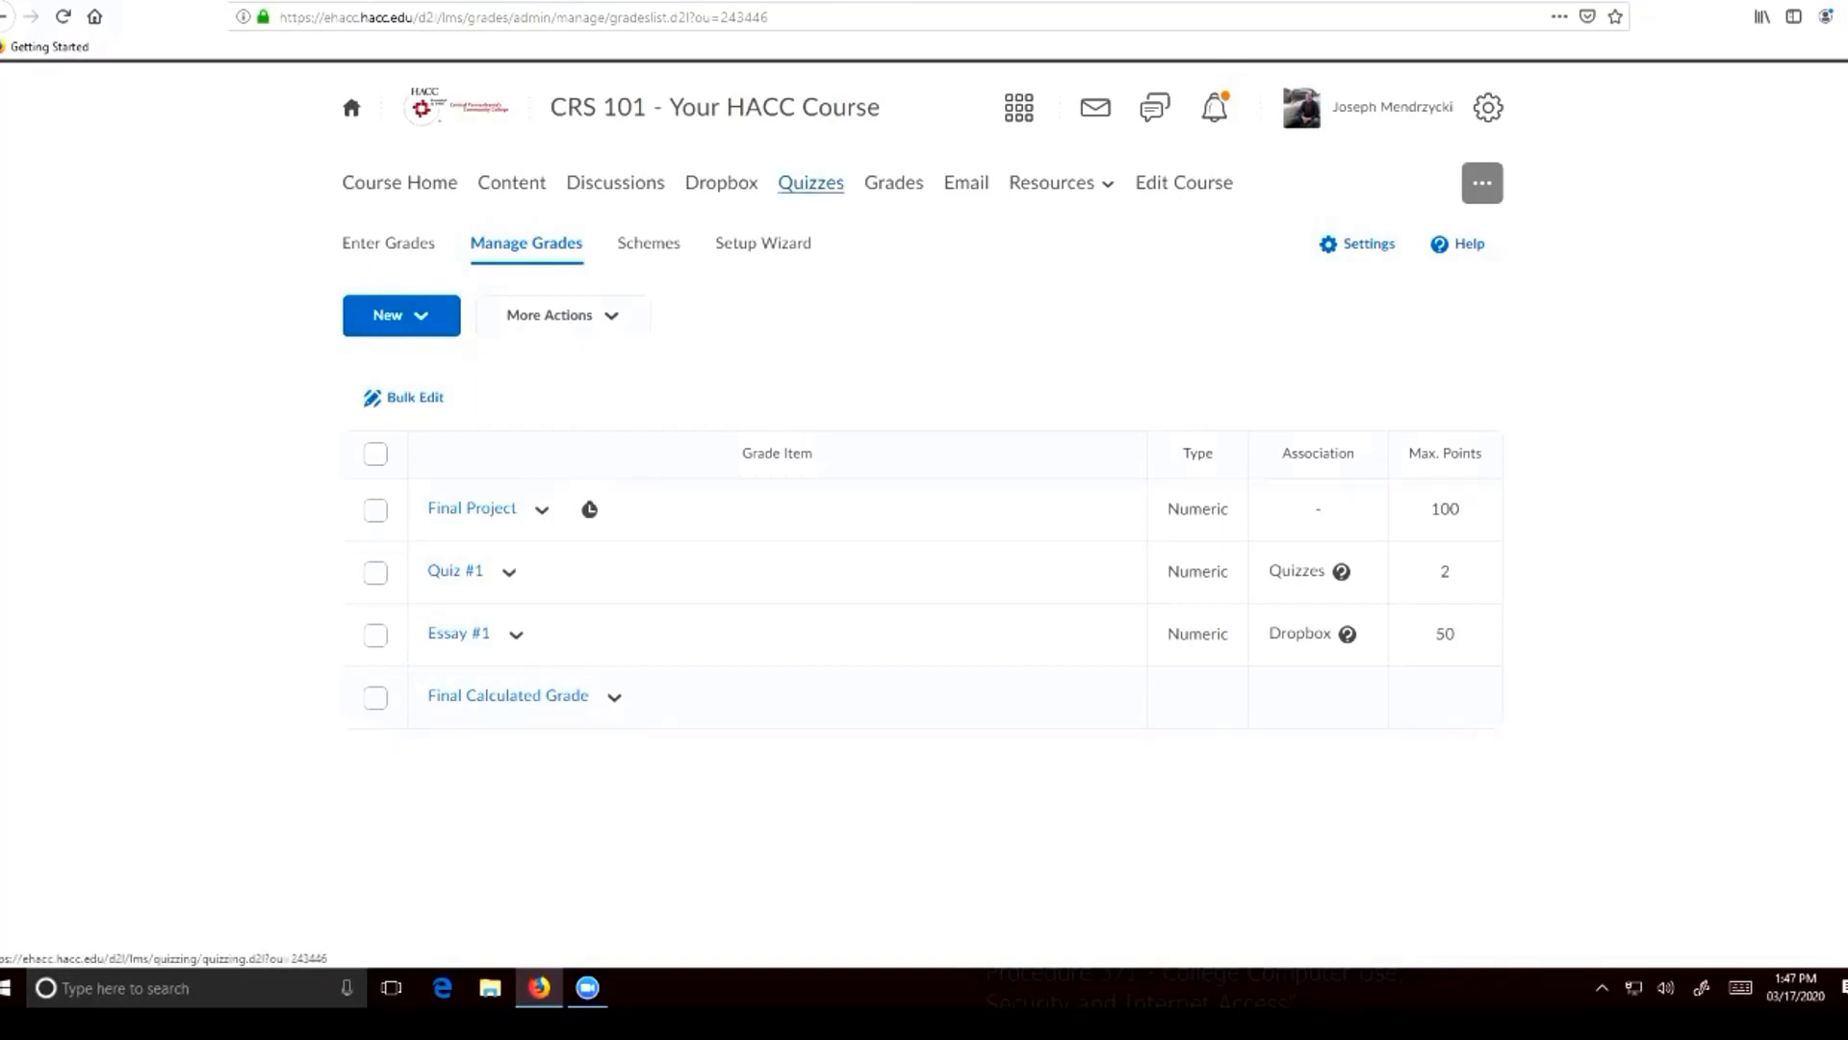
Set Quiz #1's associated grade item to None, save and close the quiz, and return to the grade item list
left_click(810, 183)
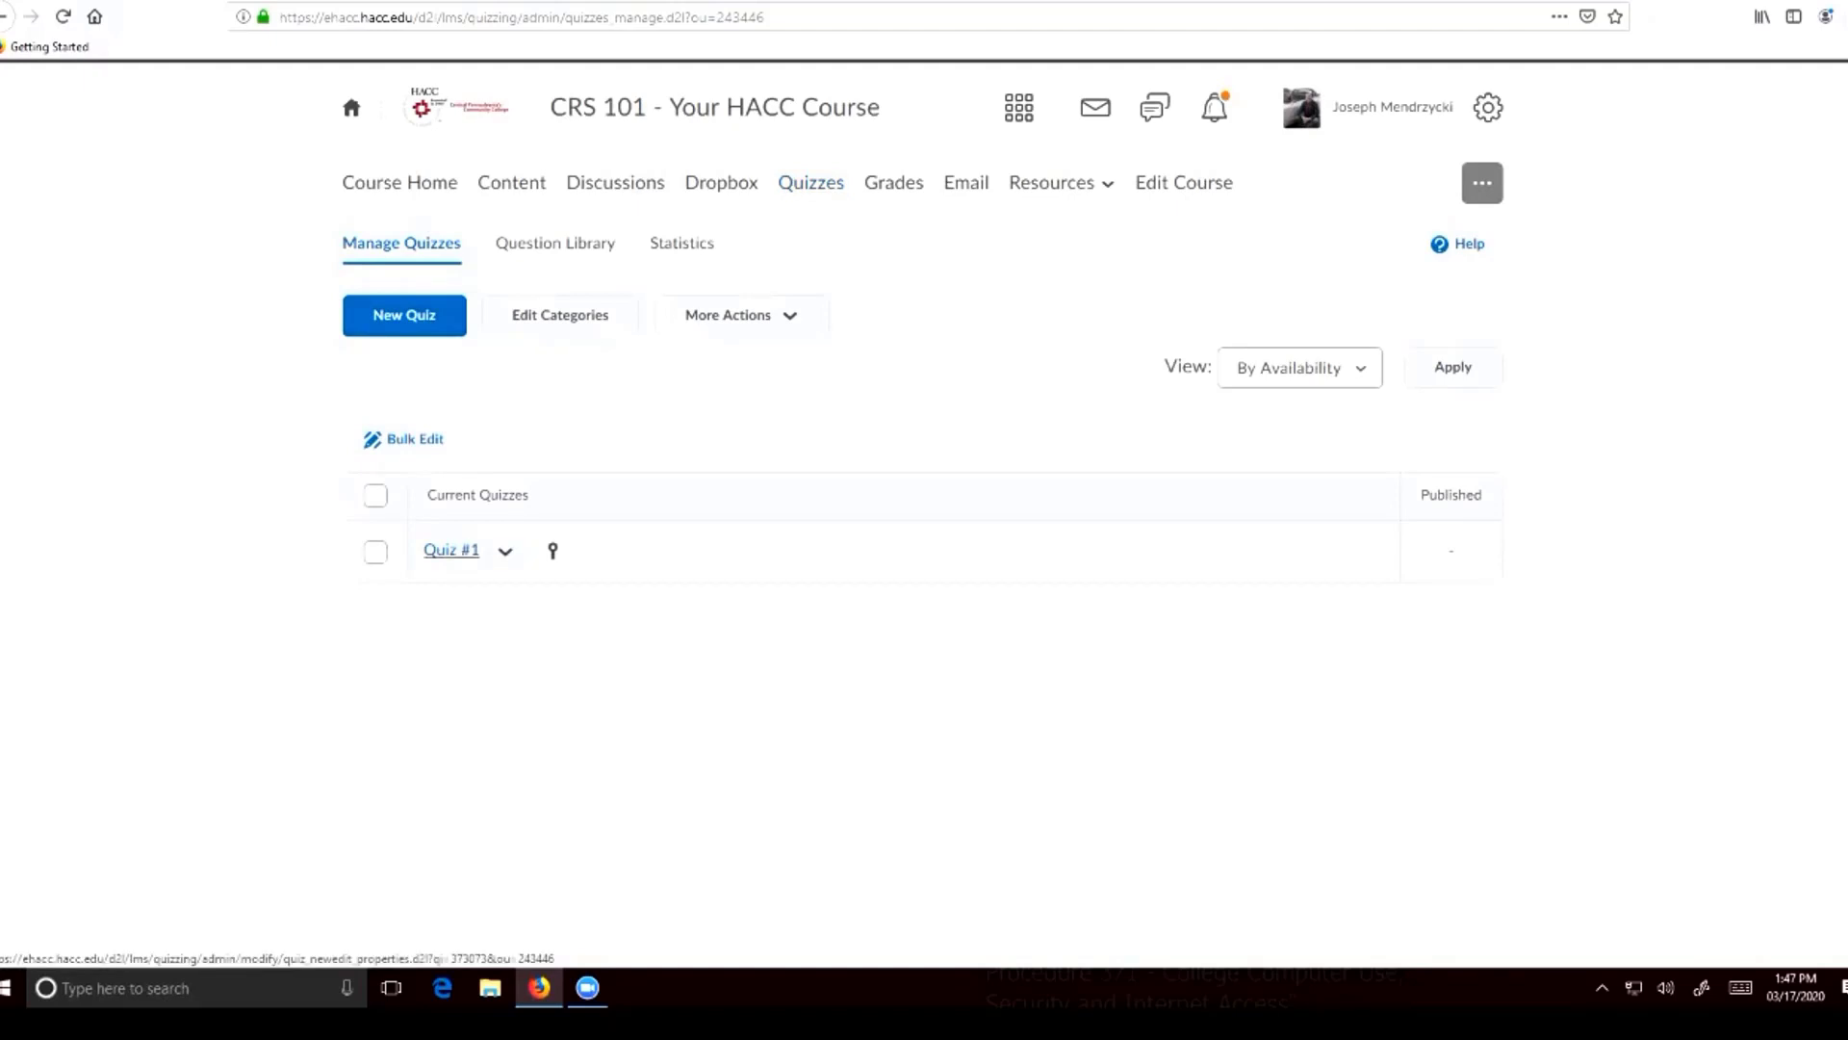
left_click(505, 550)
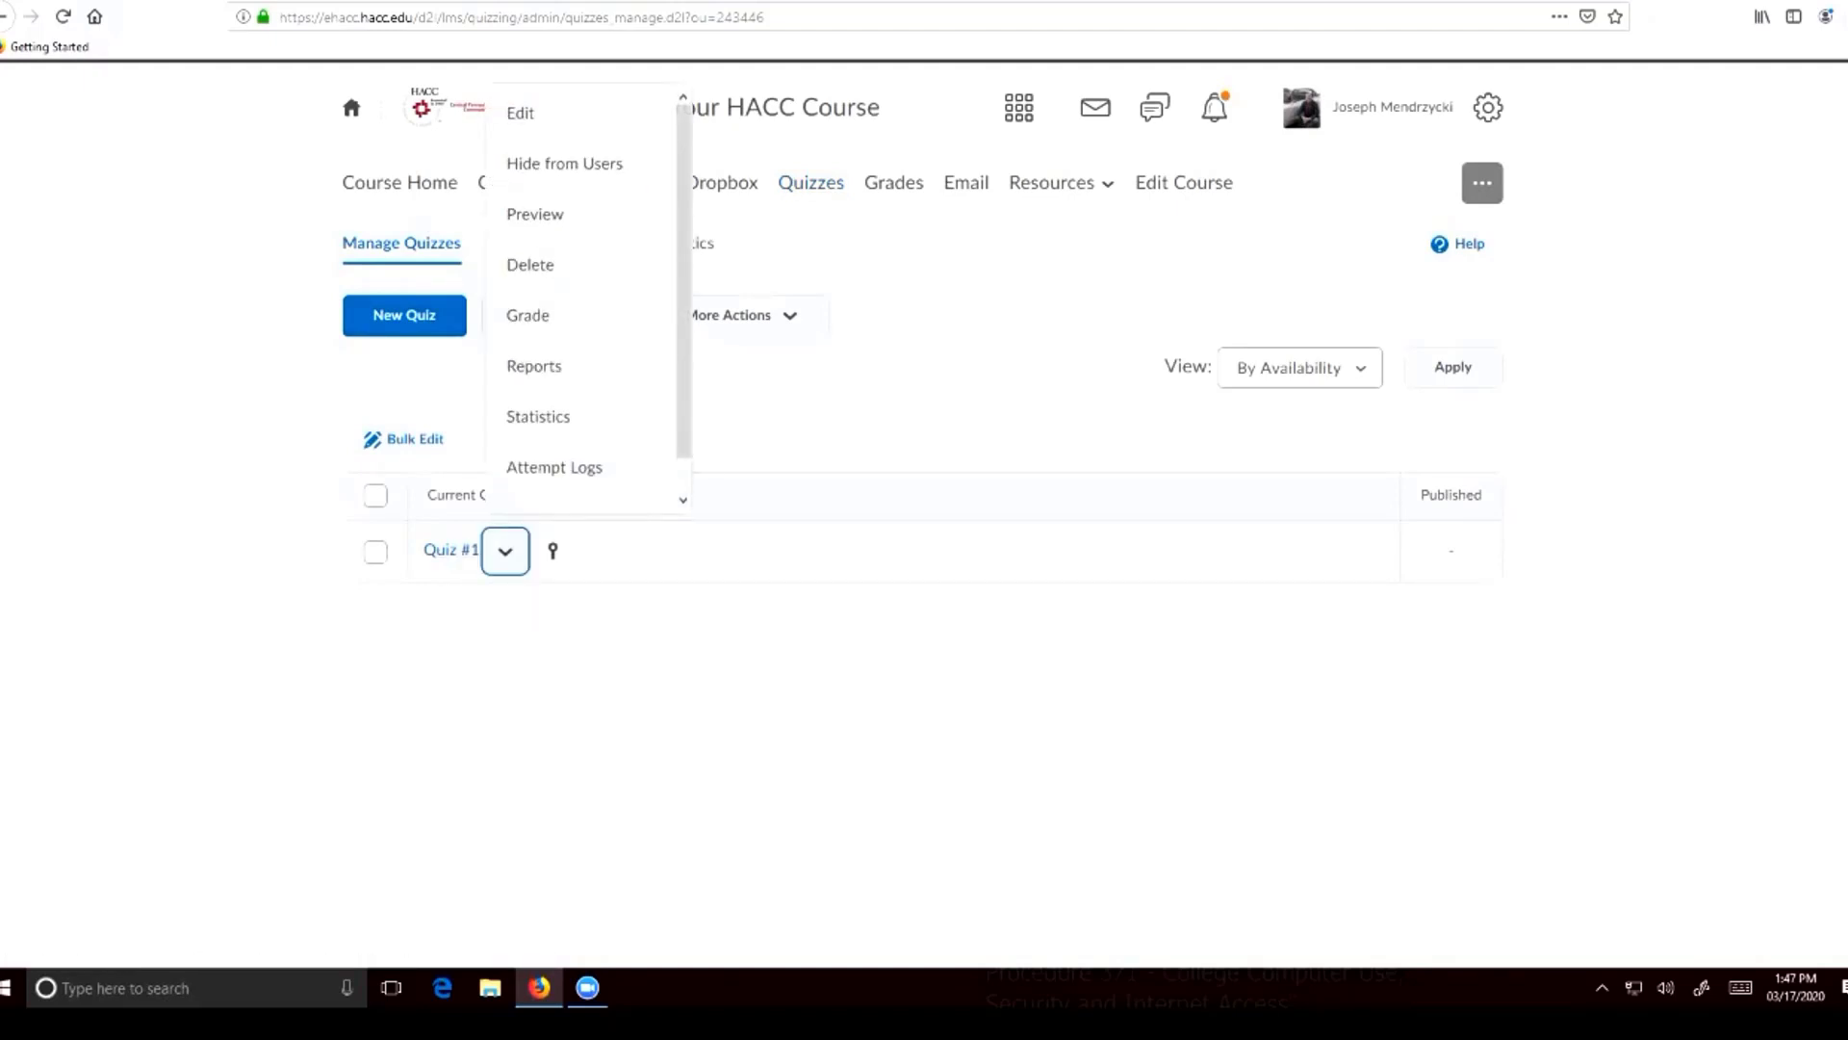
left_click(520, 113)
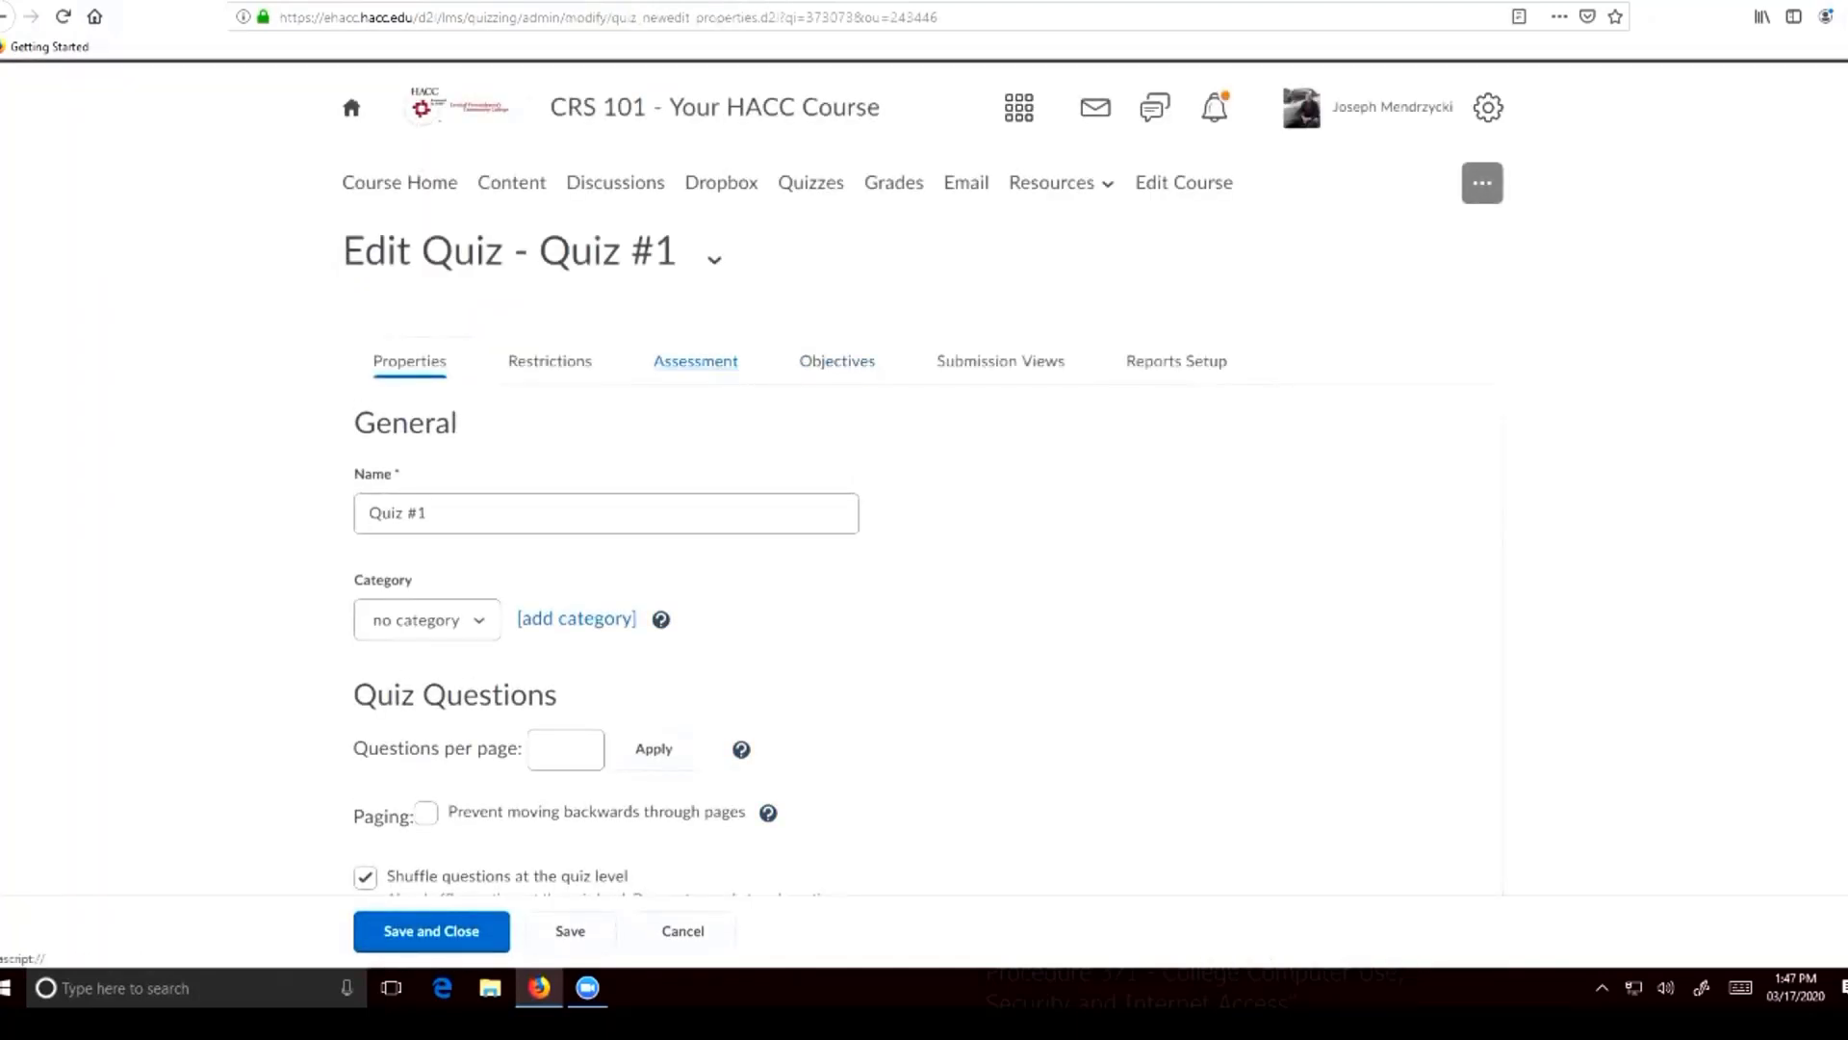
left_click(696, 360)
scroll(924, 481, "down", 4)
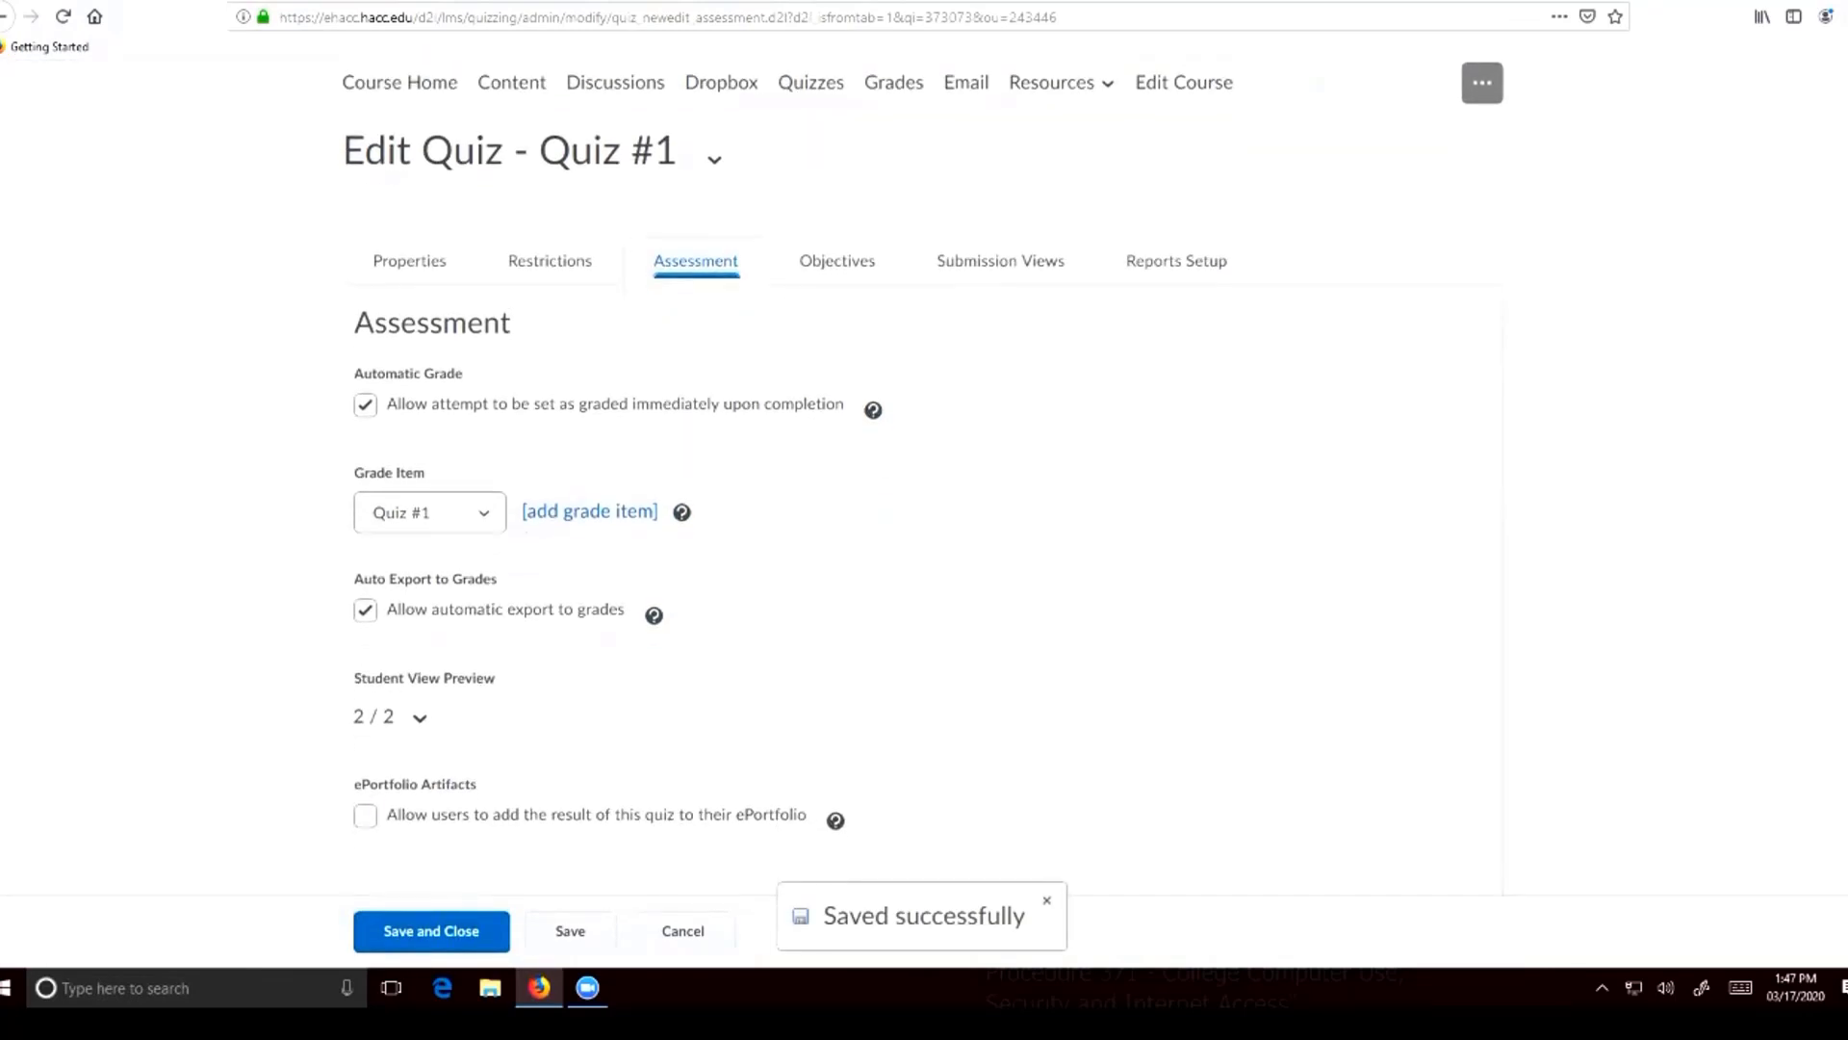
left_click(429, 410)
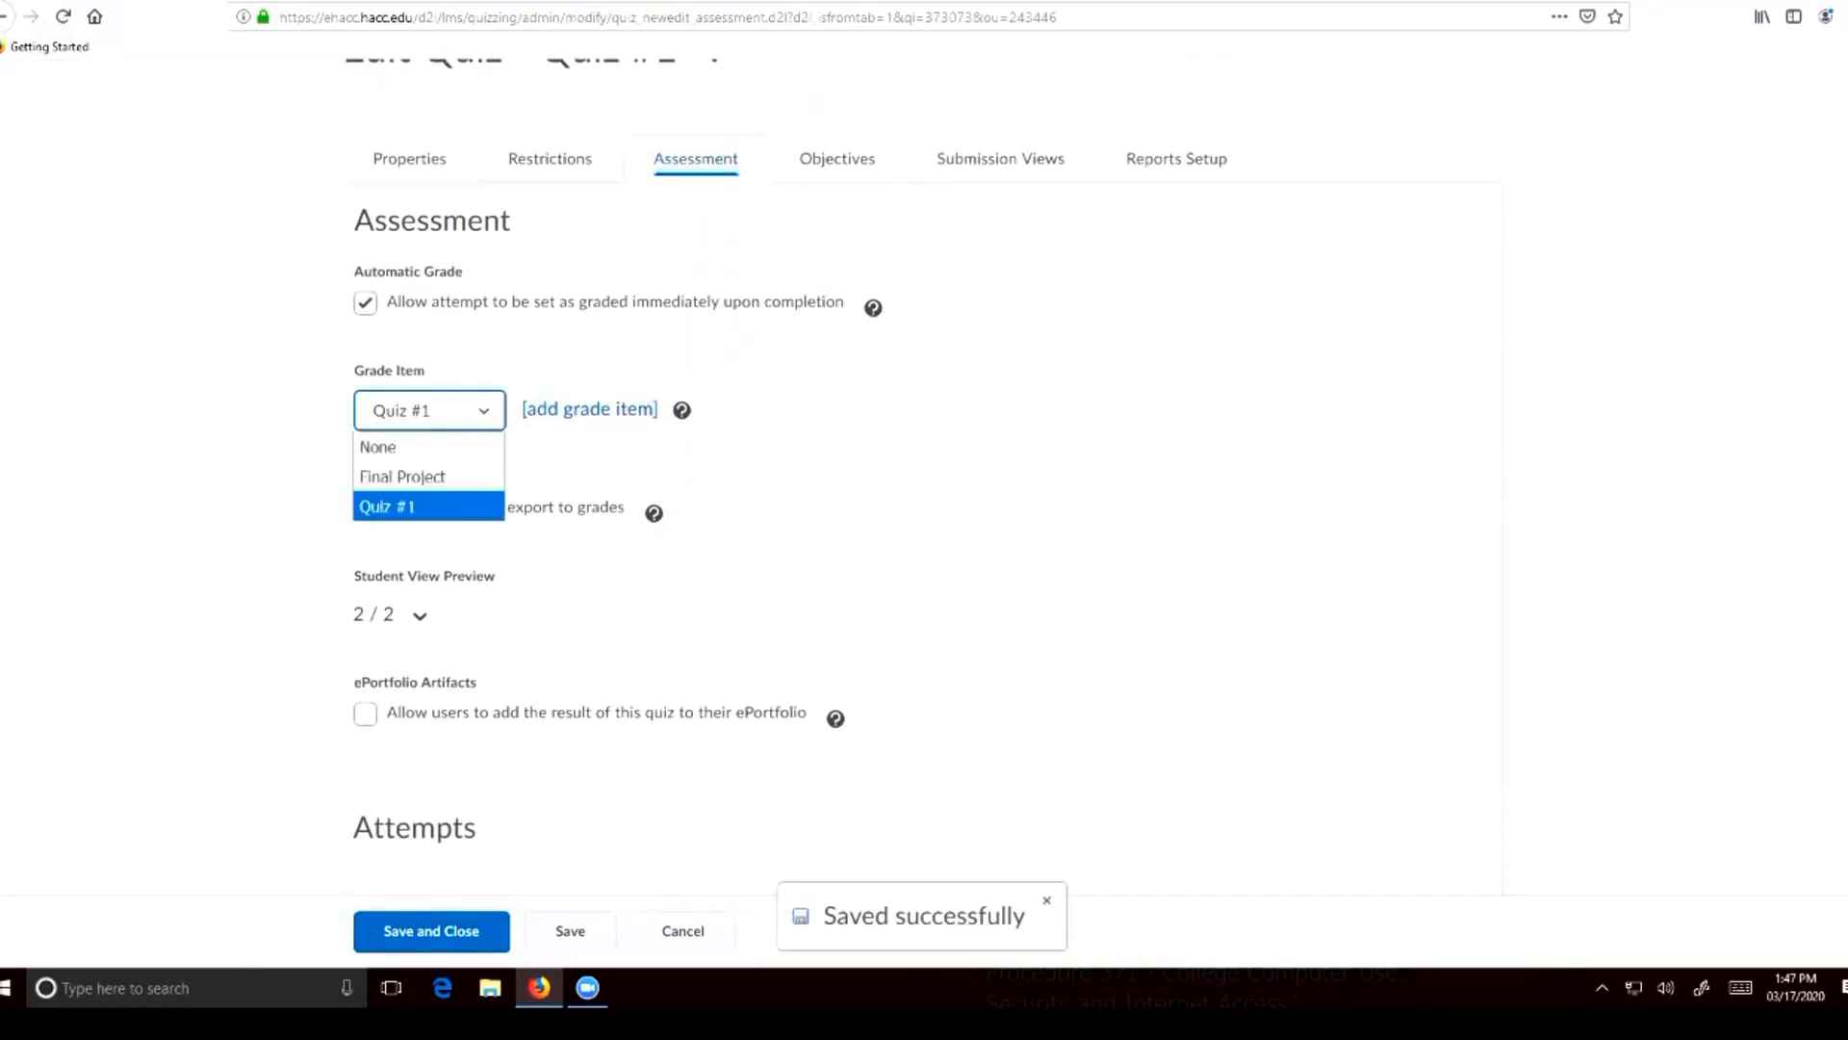
left_click(427, 447)
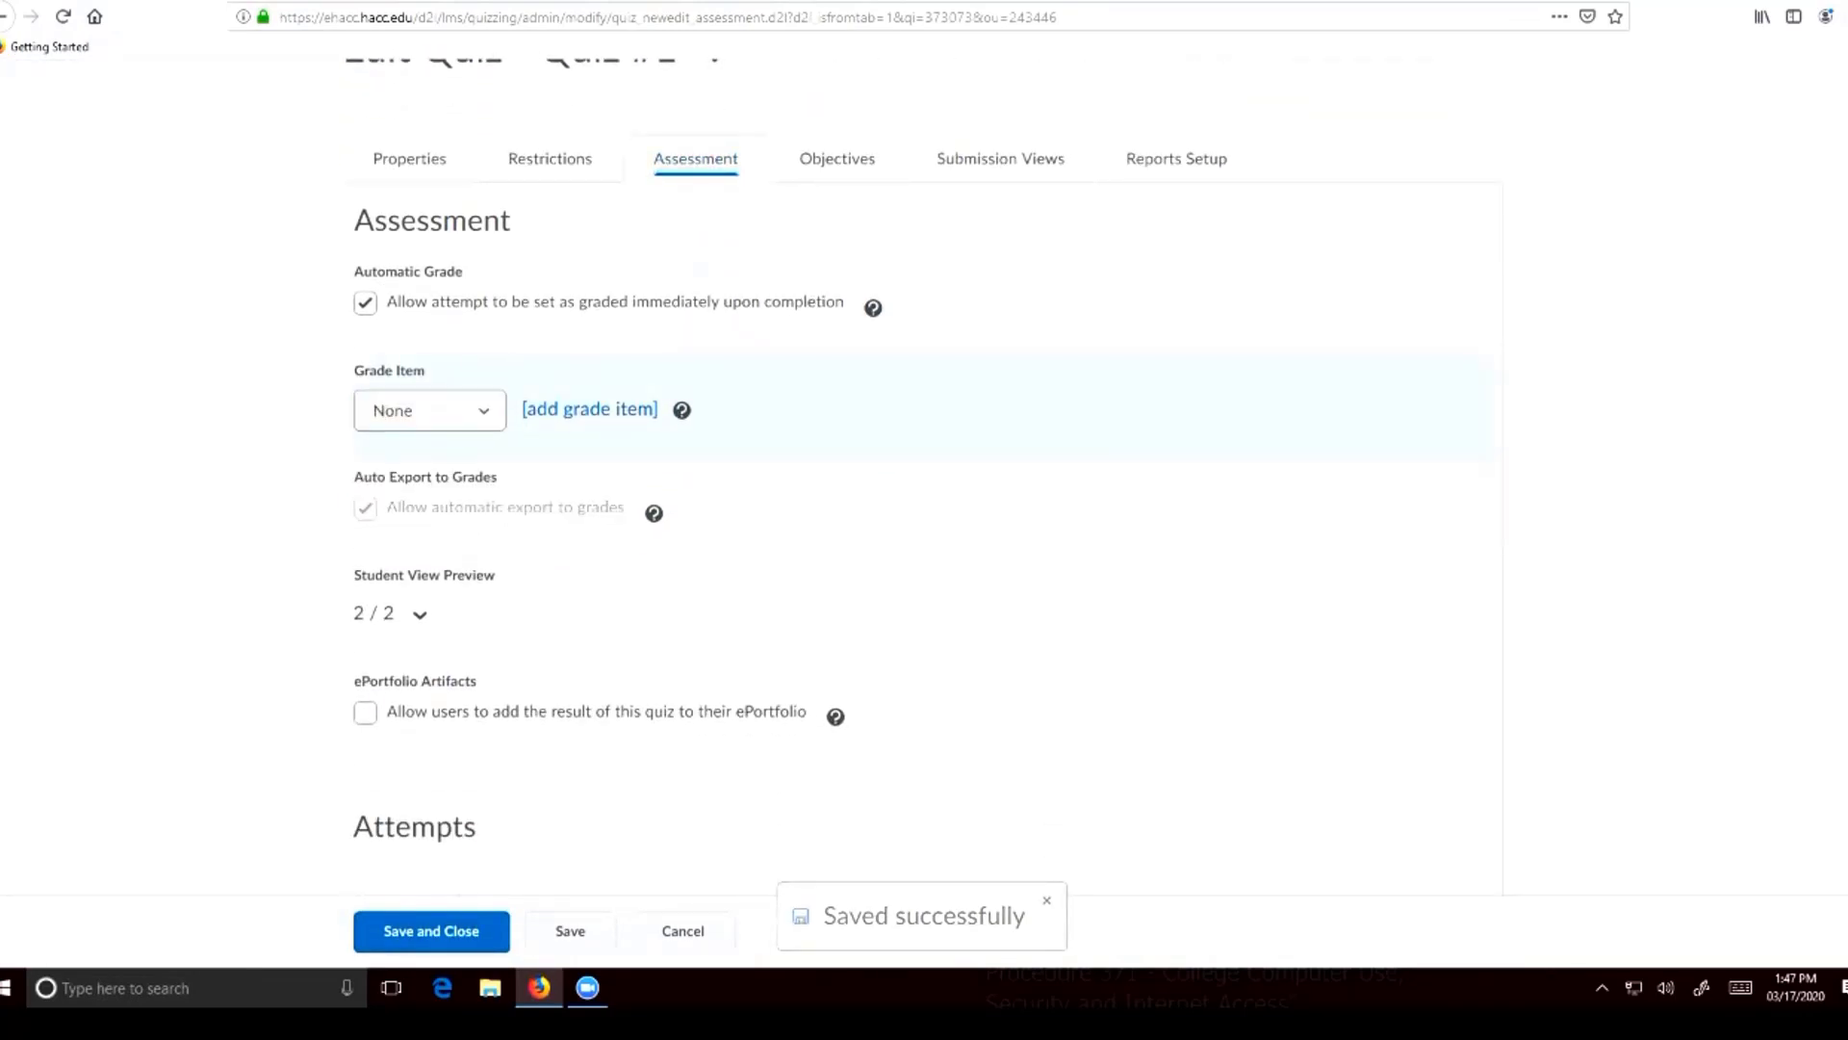
left_click(431, 931)
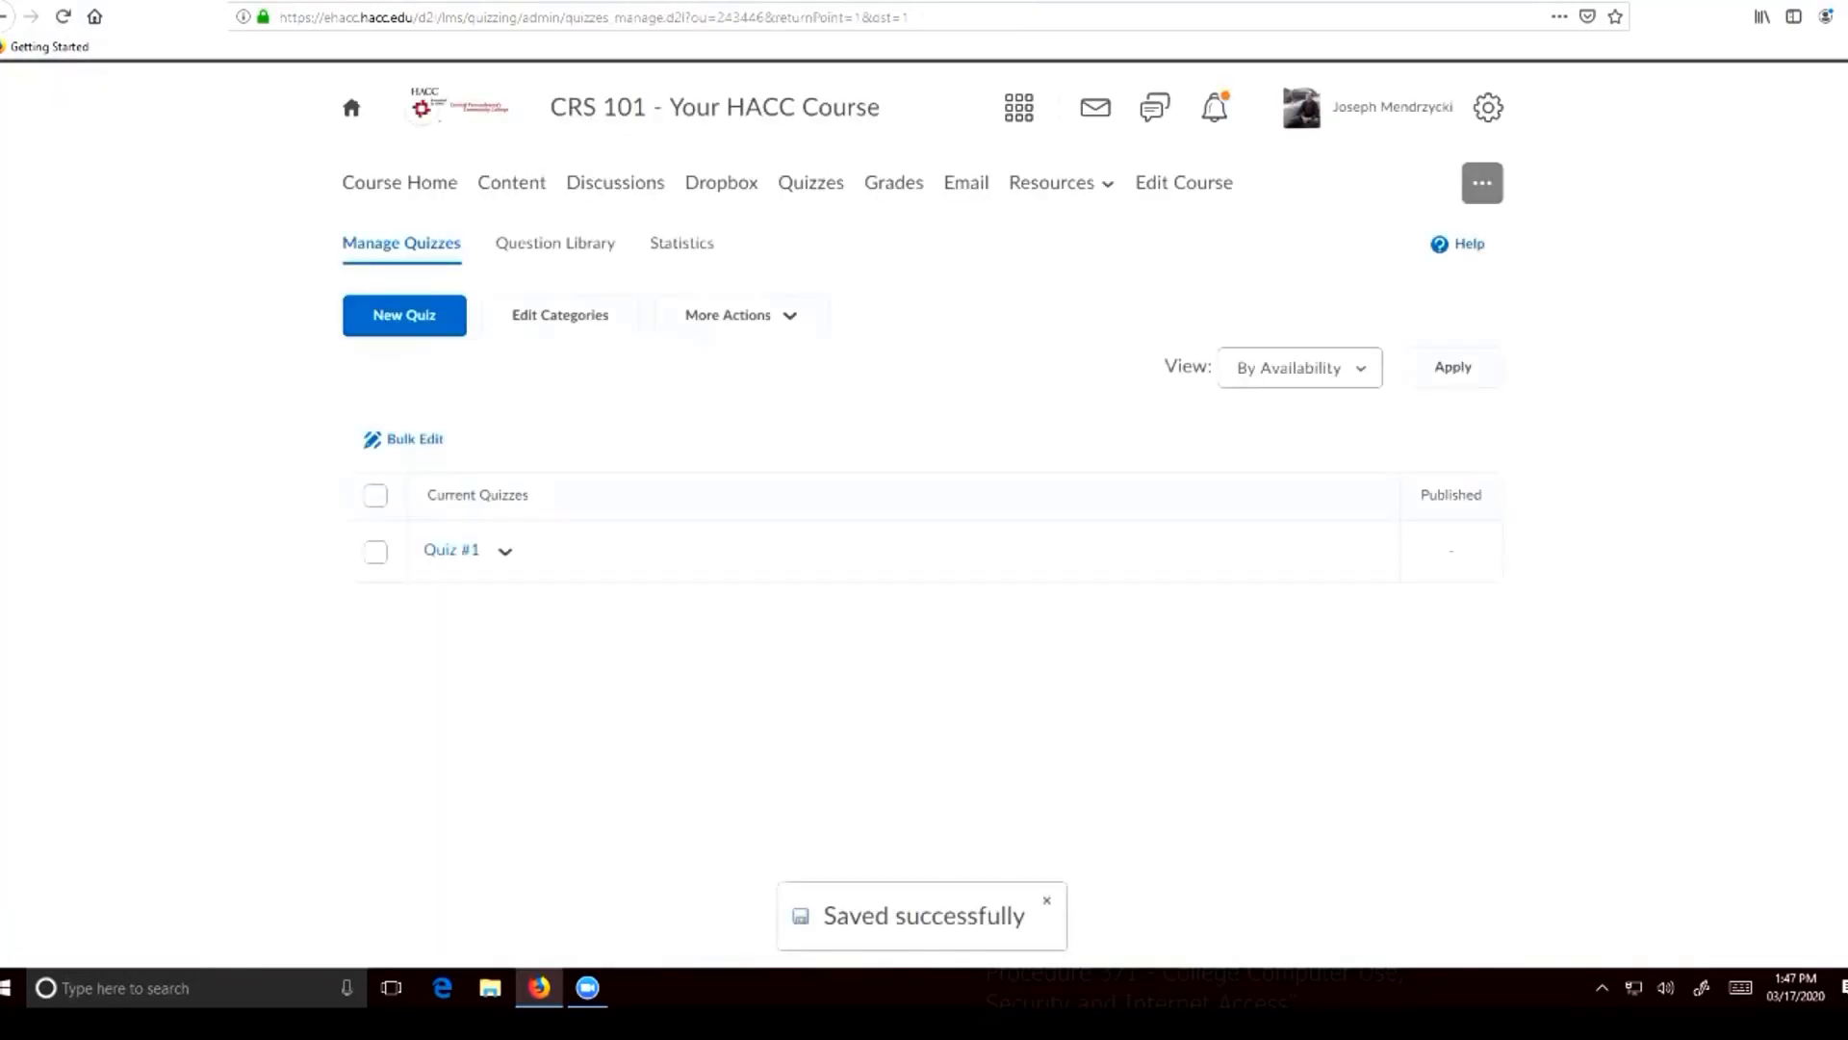
left_click(893, 183)
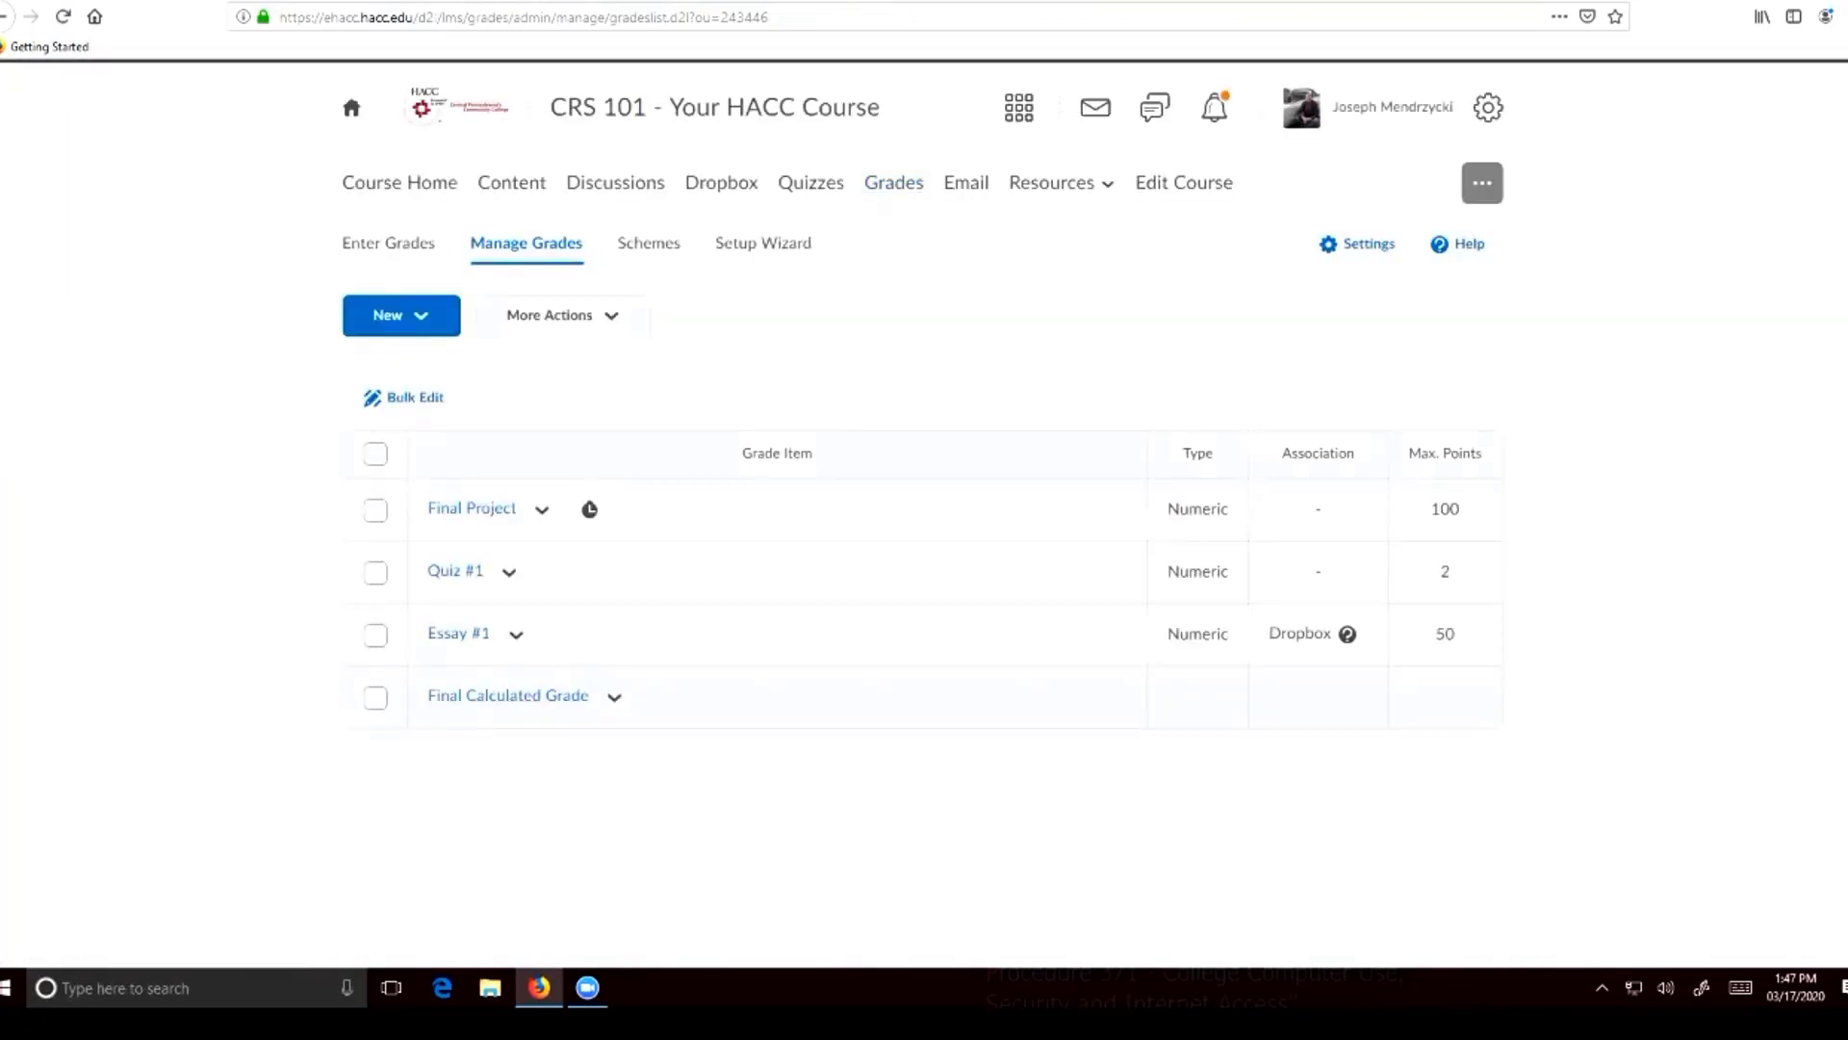
Delete the Quiz #1 grade item from the grade book and confirm the deletion
left_click(375, 572)
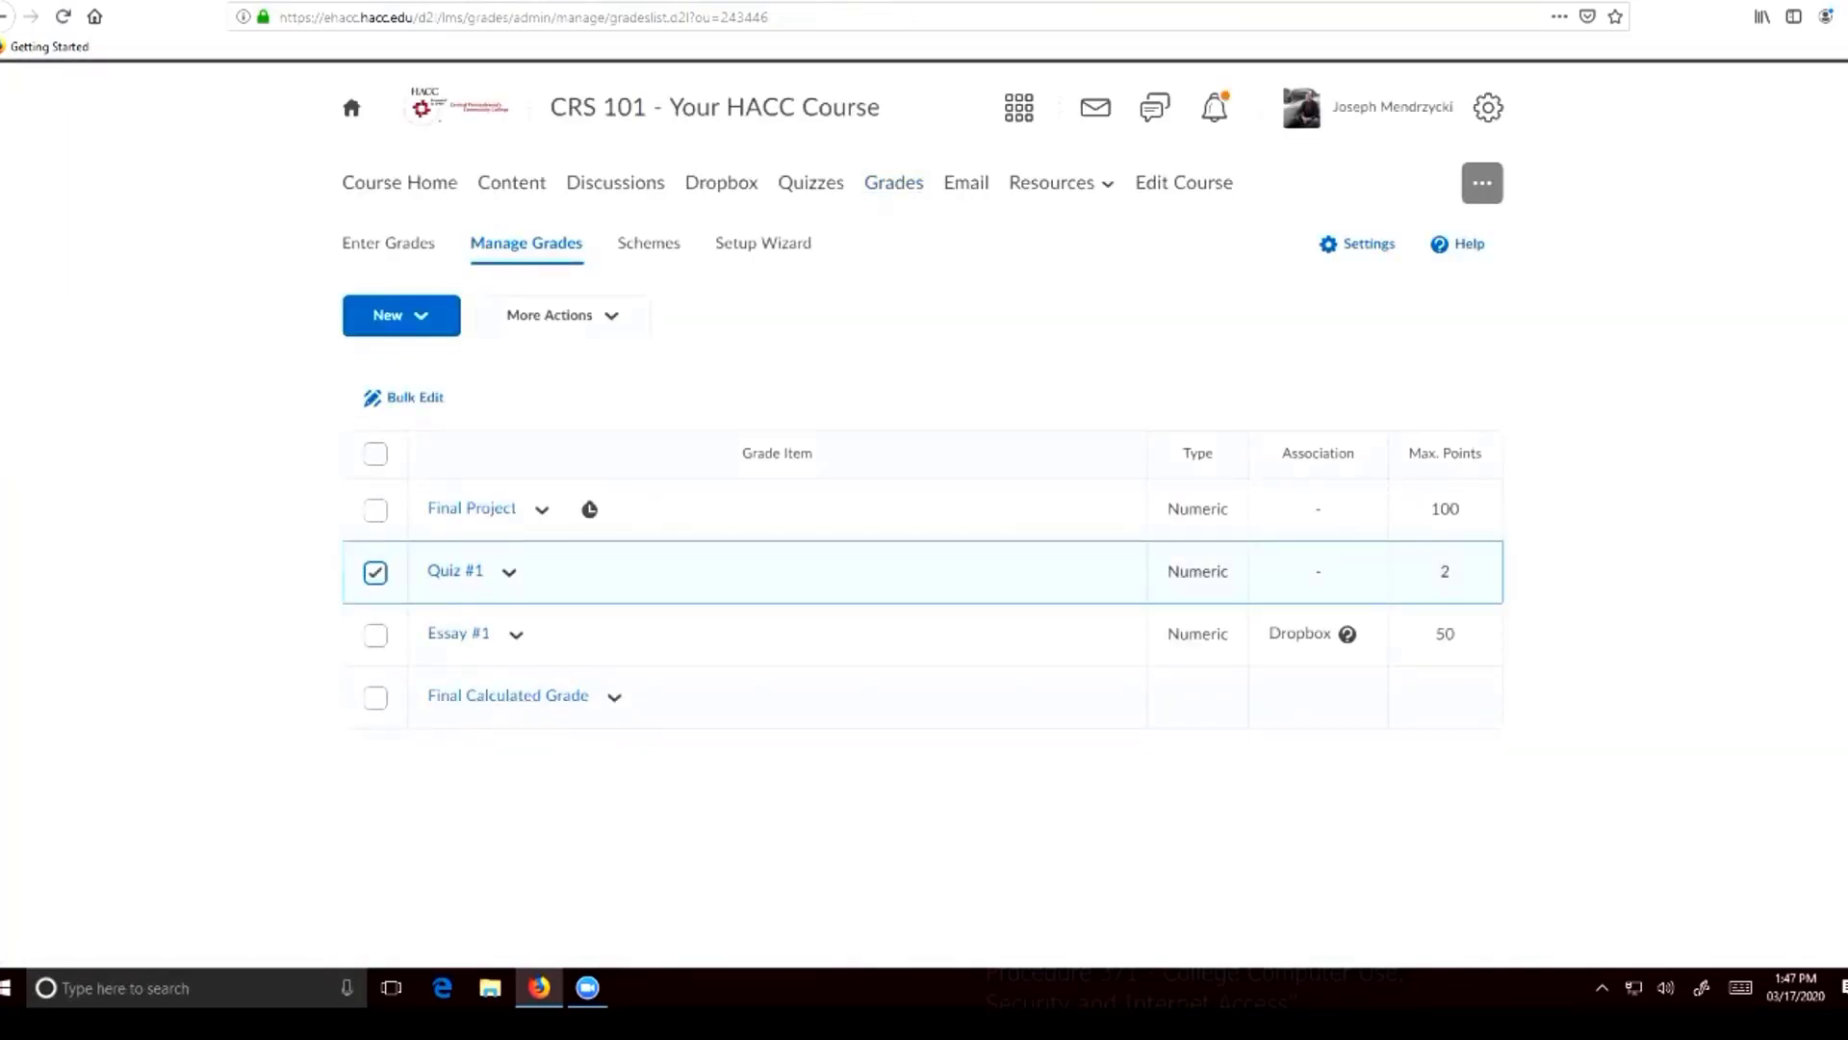
left_click(563, 316)
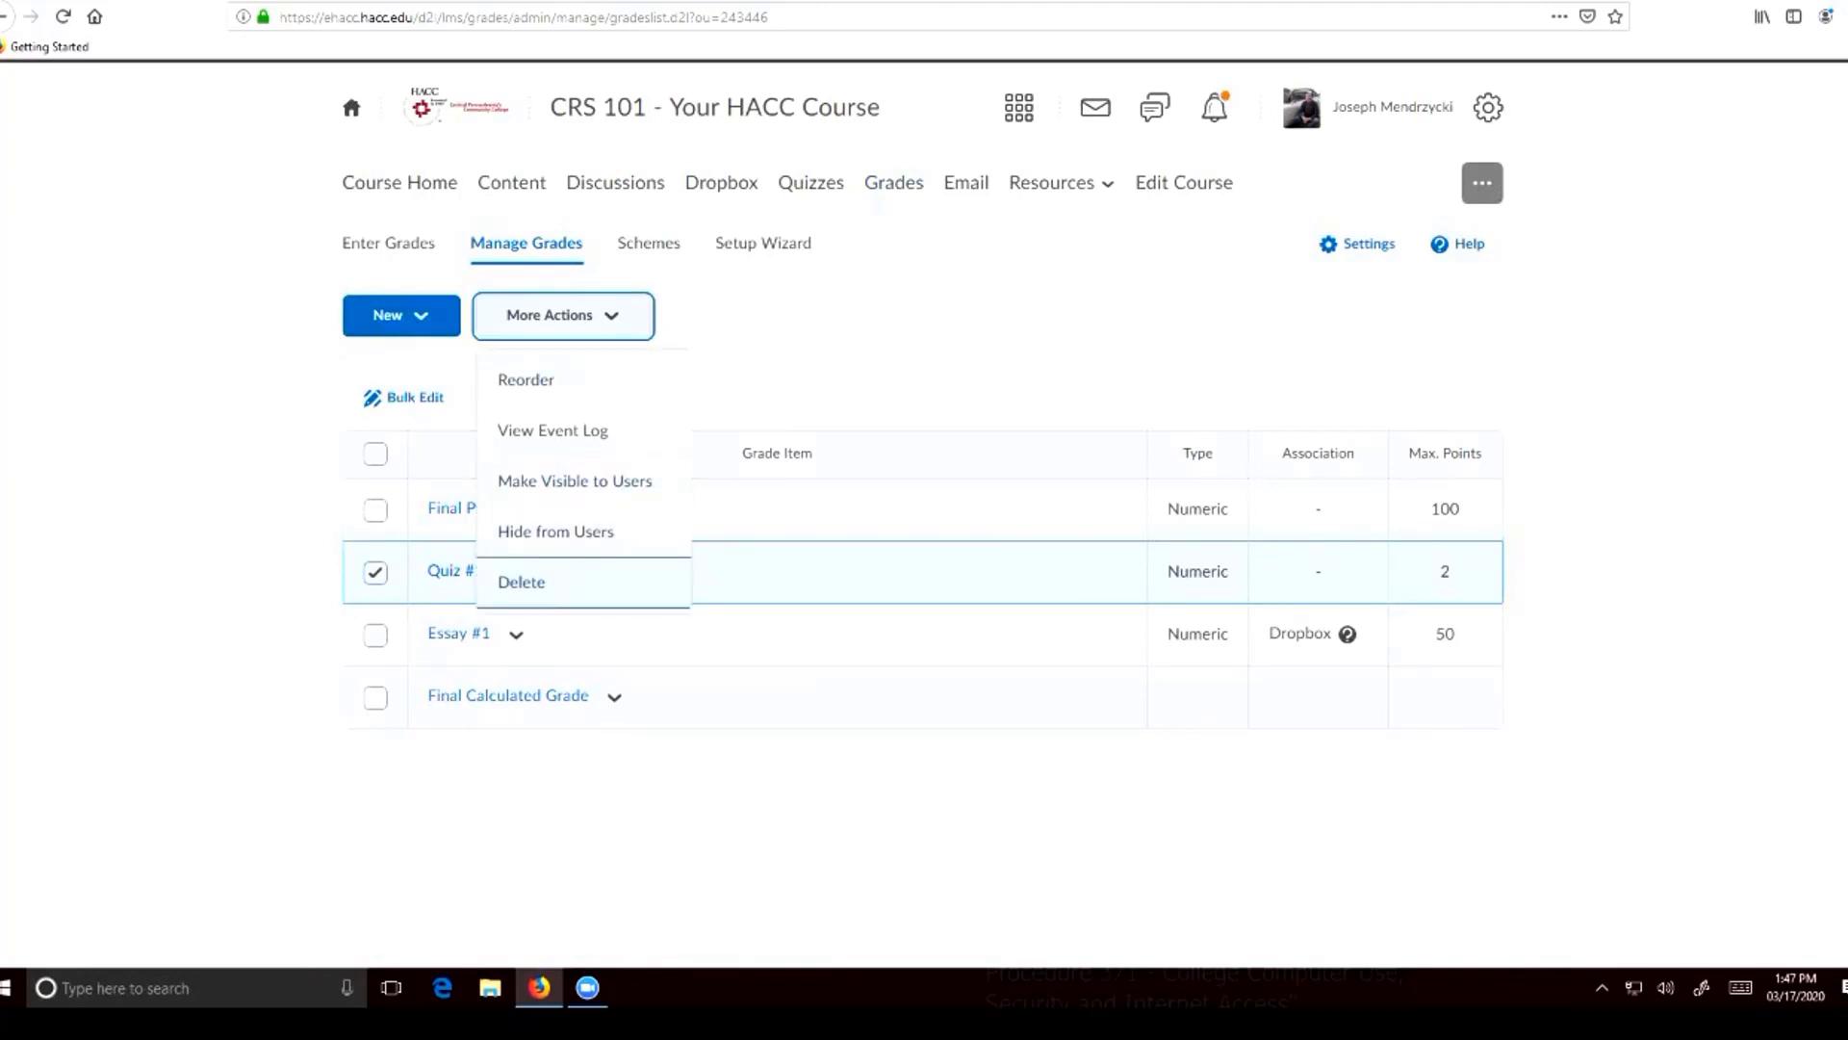
left_click(520, 582)
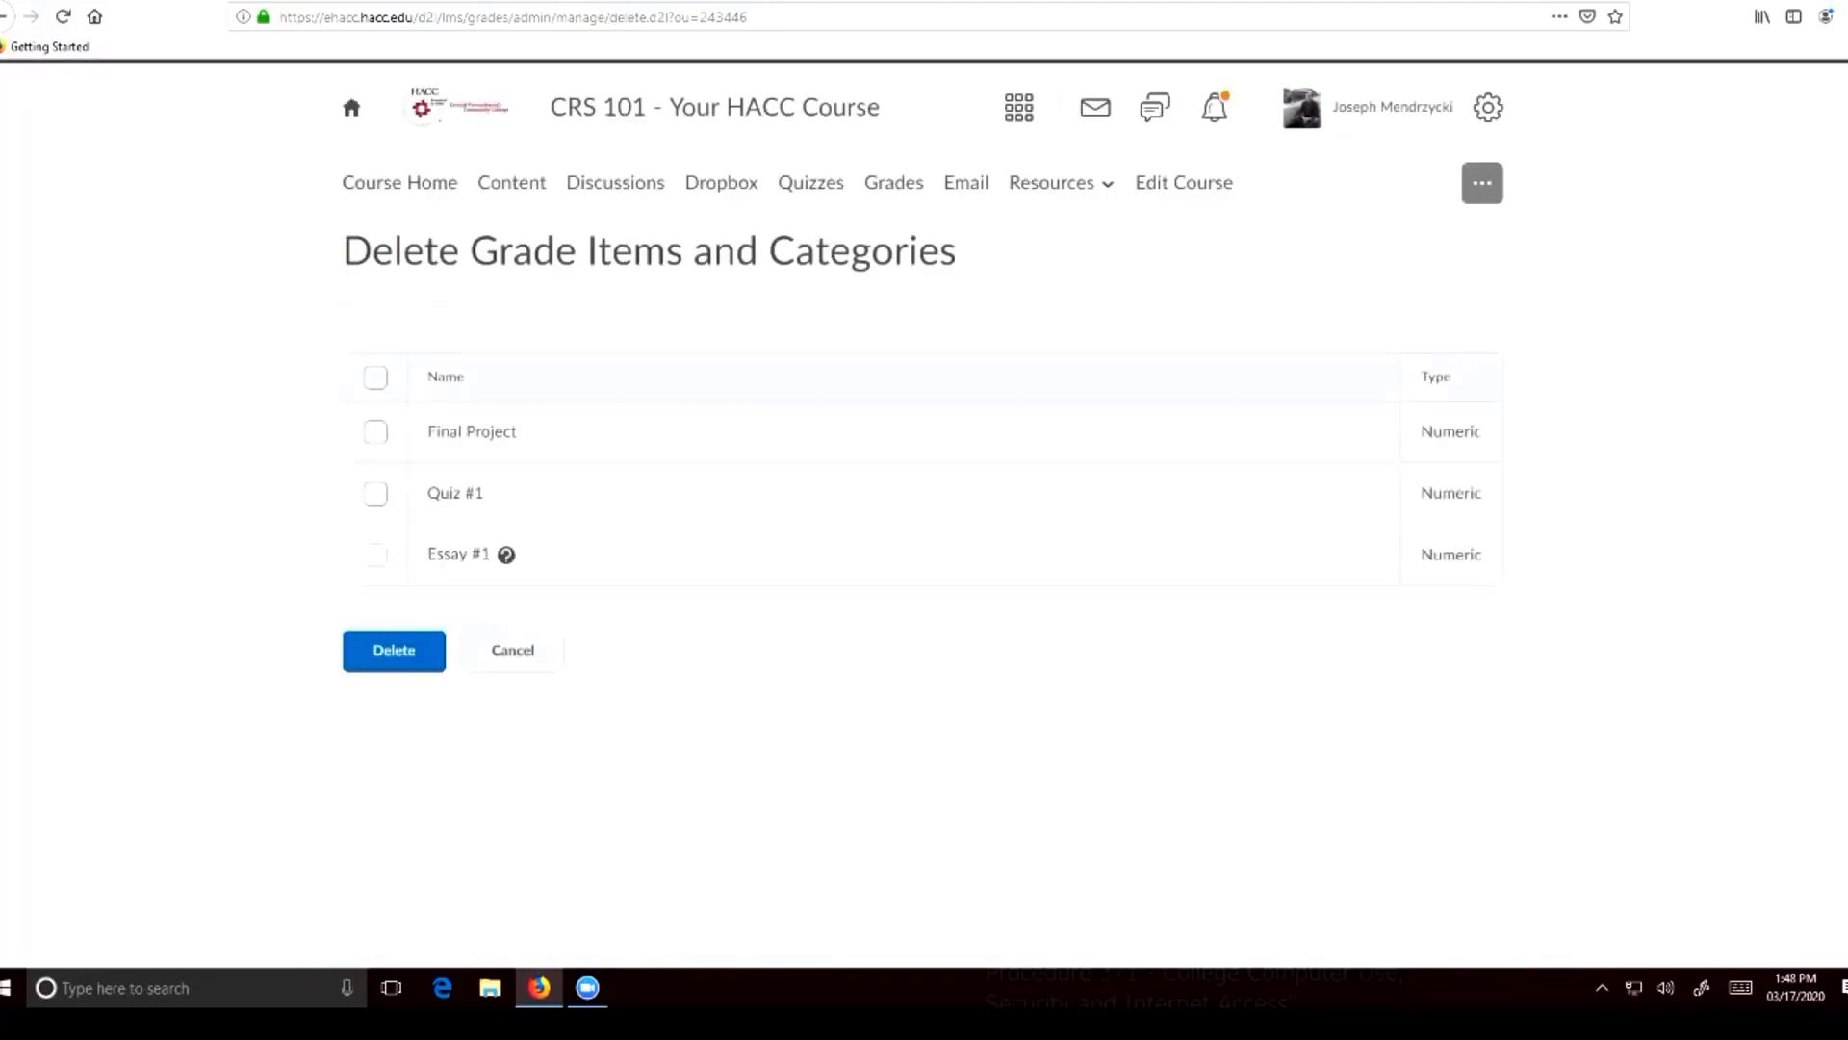
left_click(375, 494)
left_click(375, 494)
left_click(375, 494)
left_click(375, 494)
left_click(375, 493)
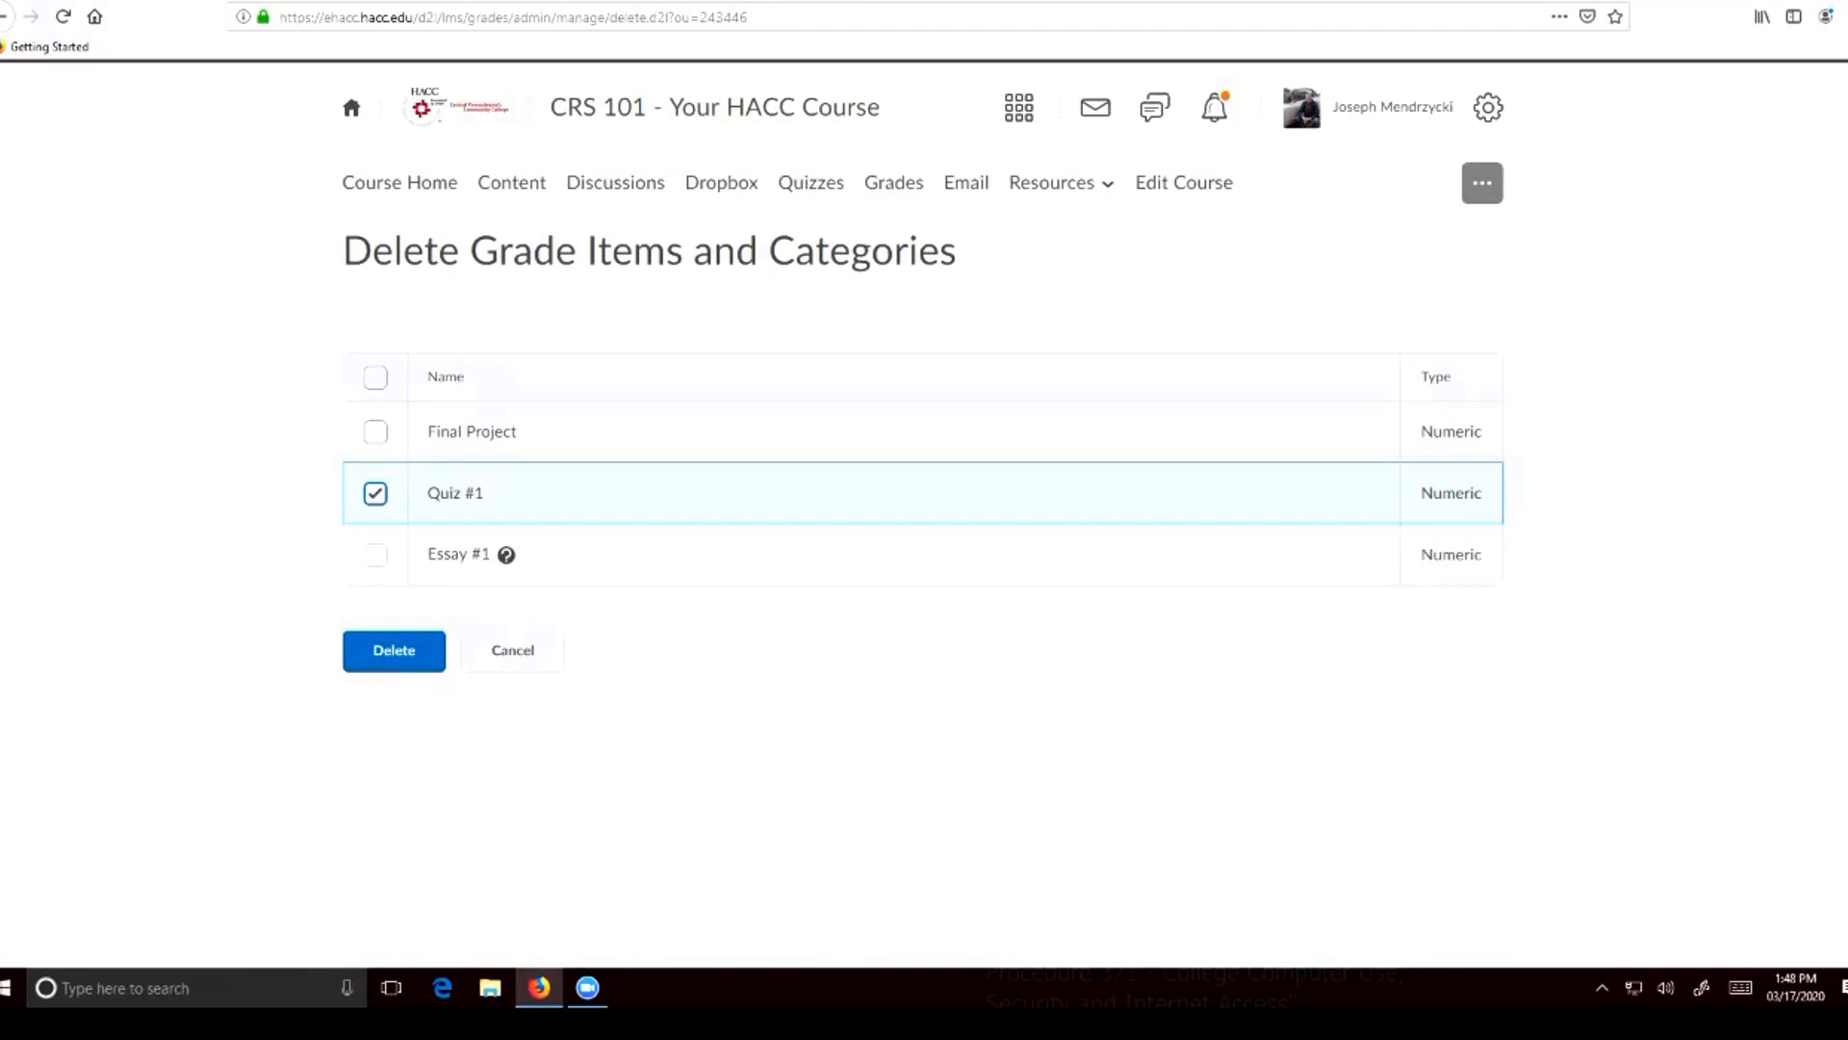
left_click(393, 650)
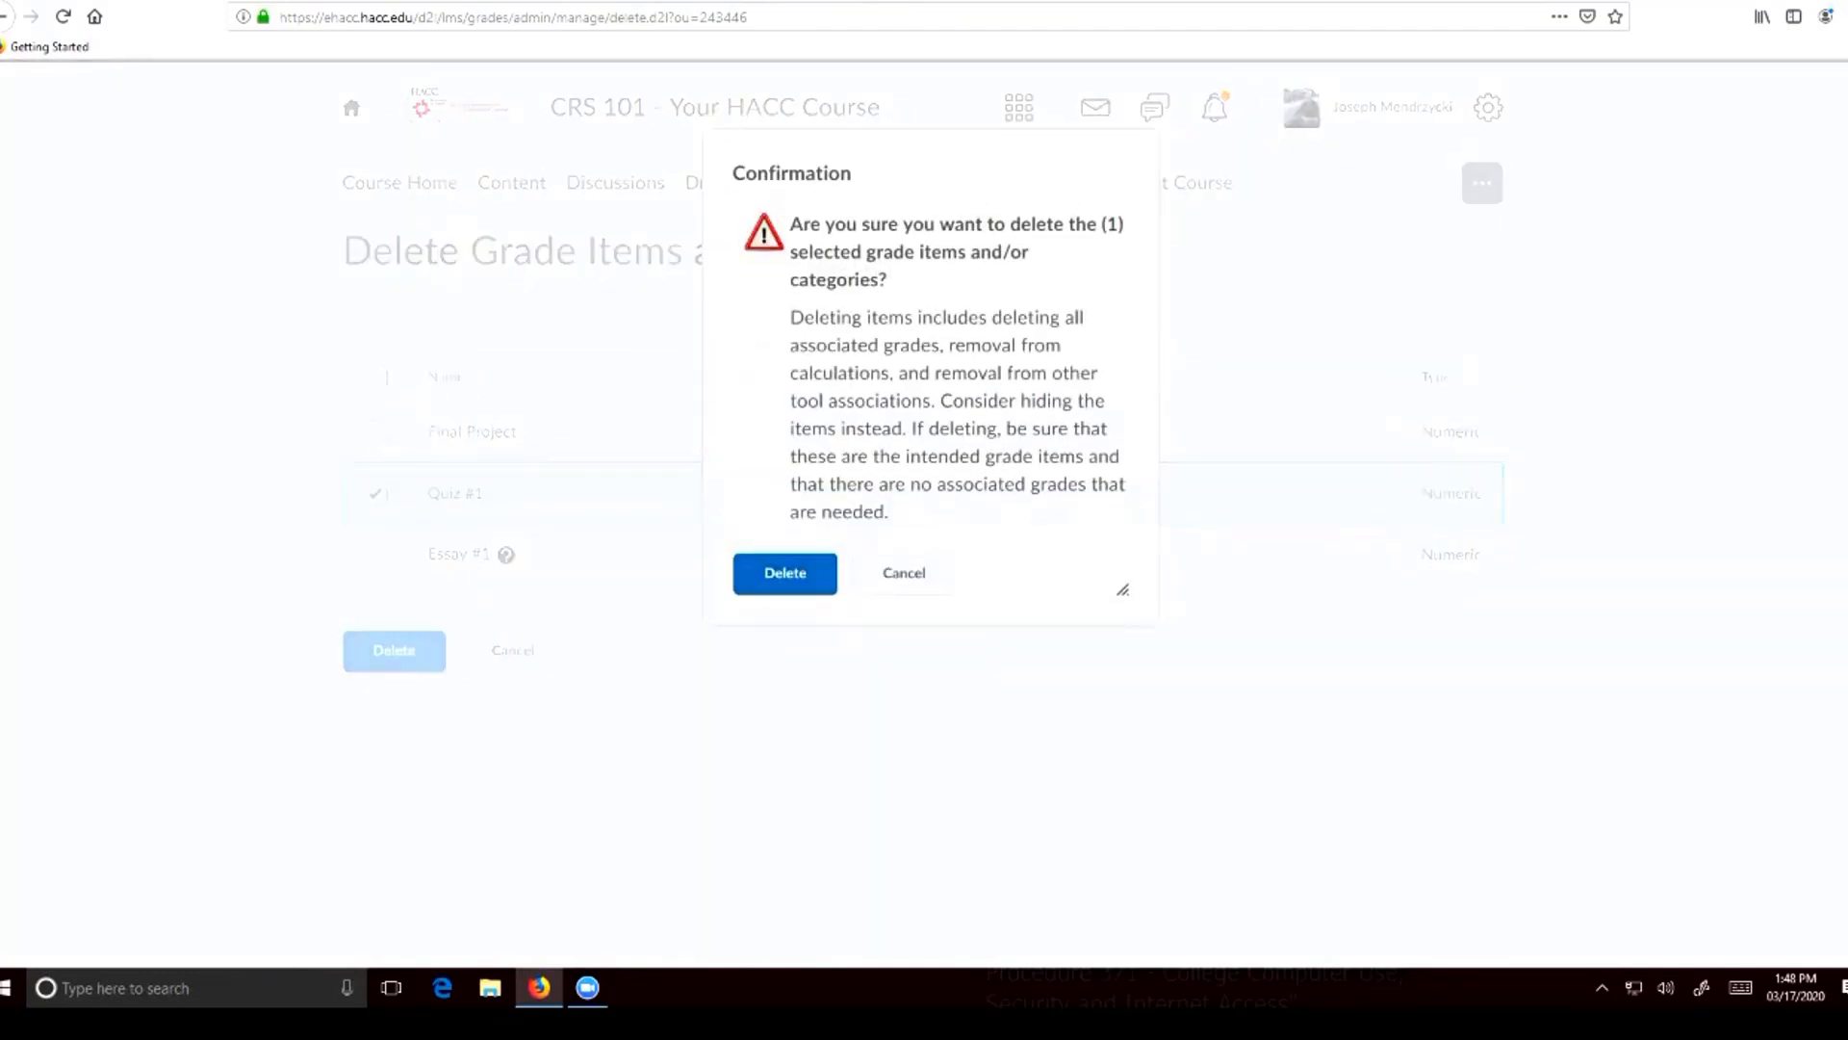
left_click(785, 573)
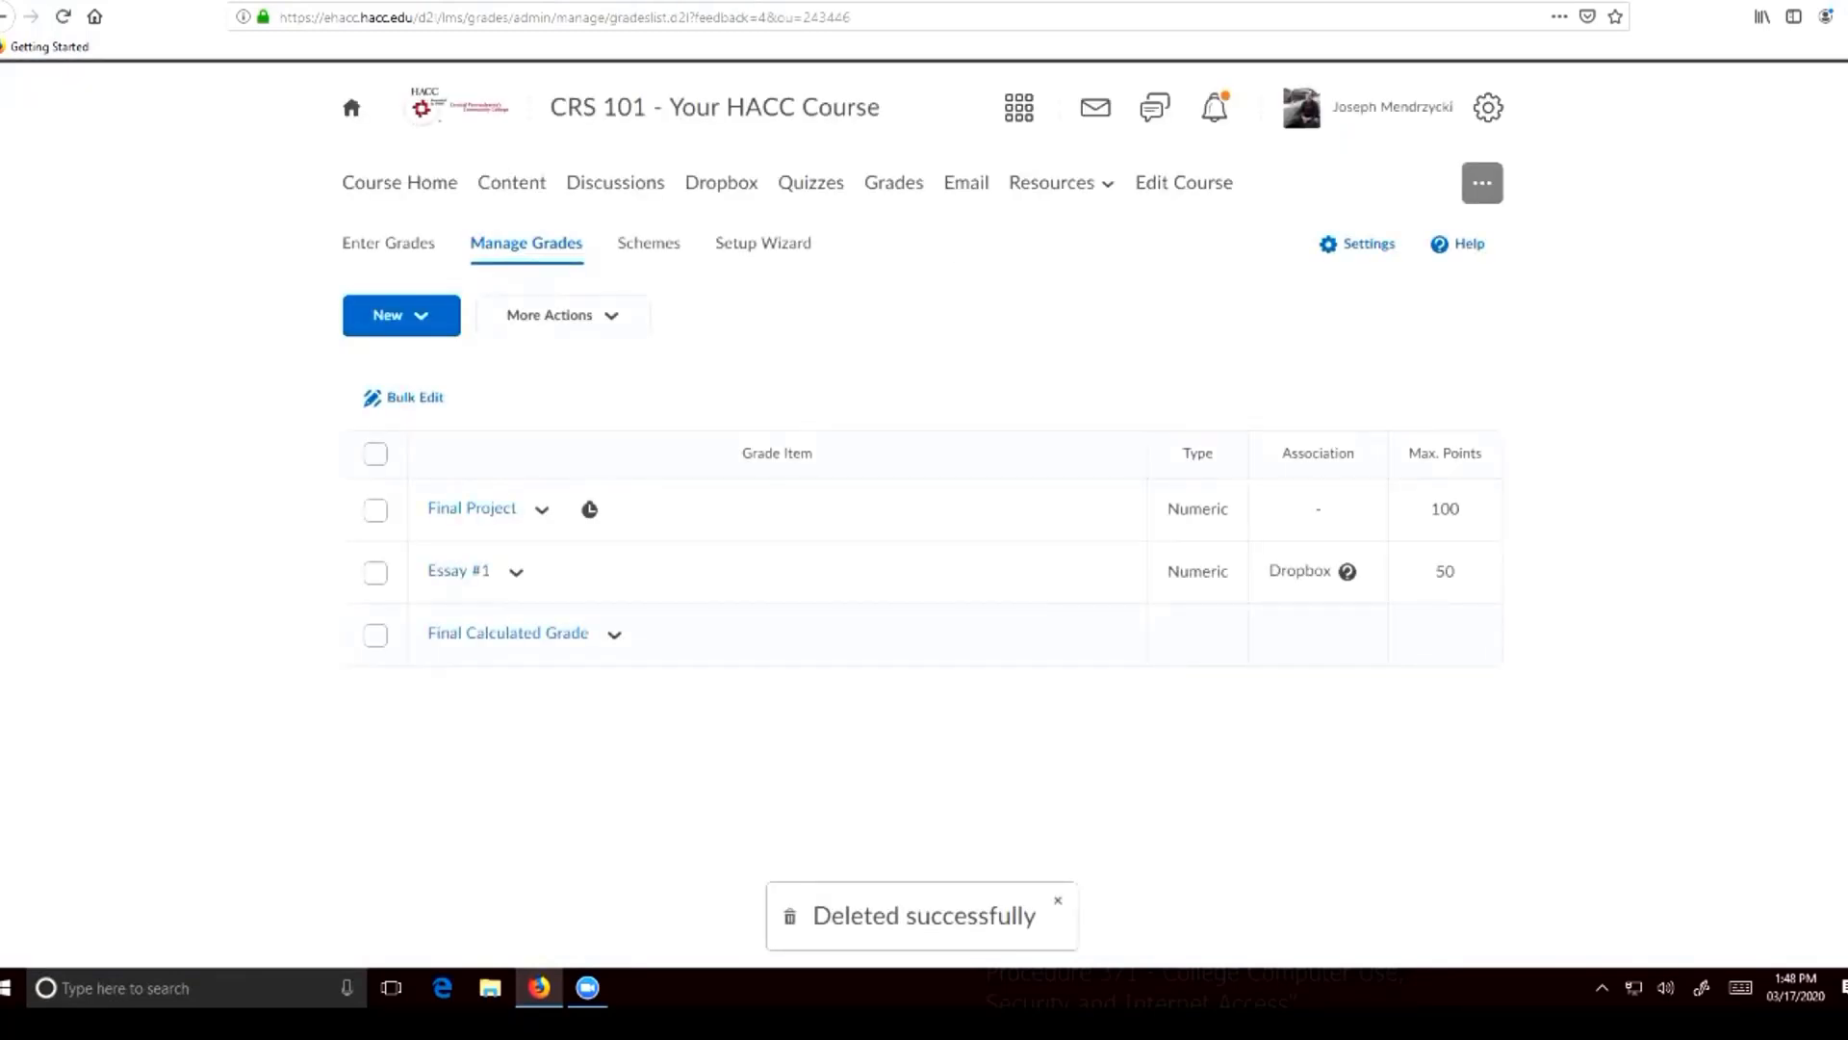
Check the students' scores and final calculated grades in the grade entry table
left_click(388, 243)
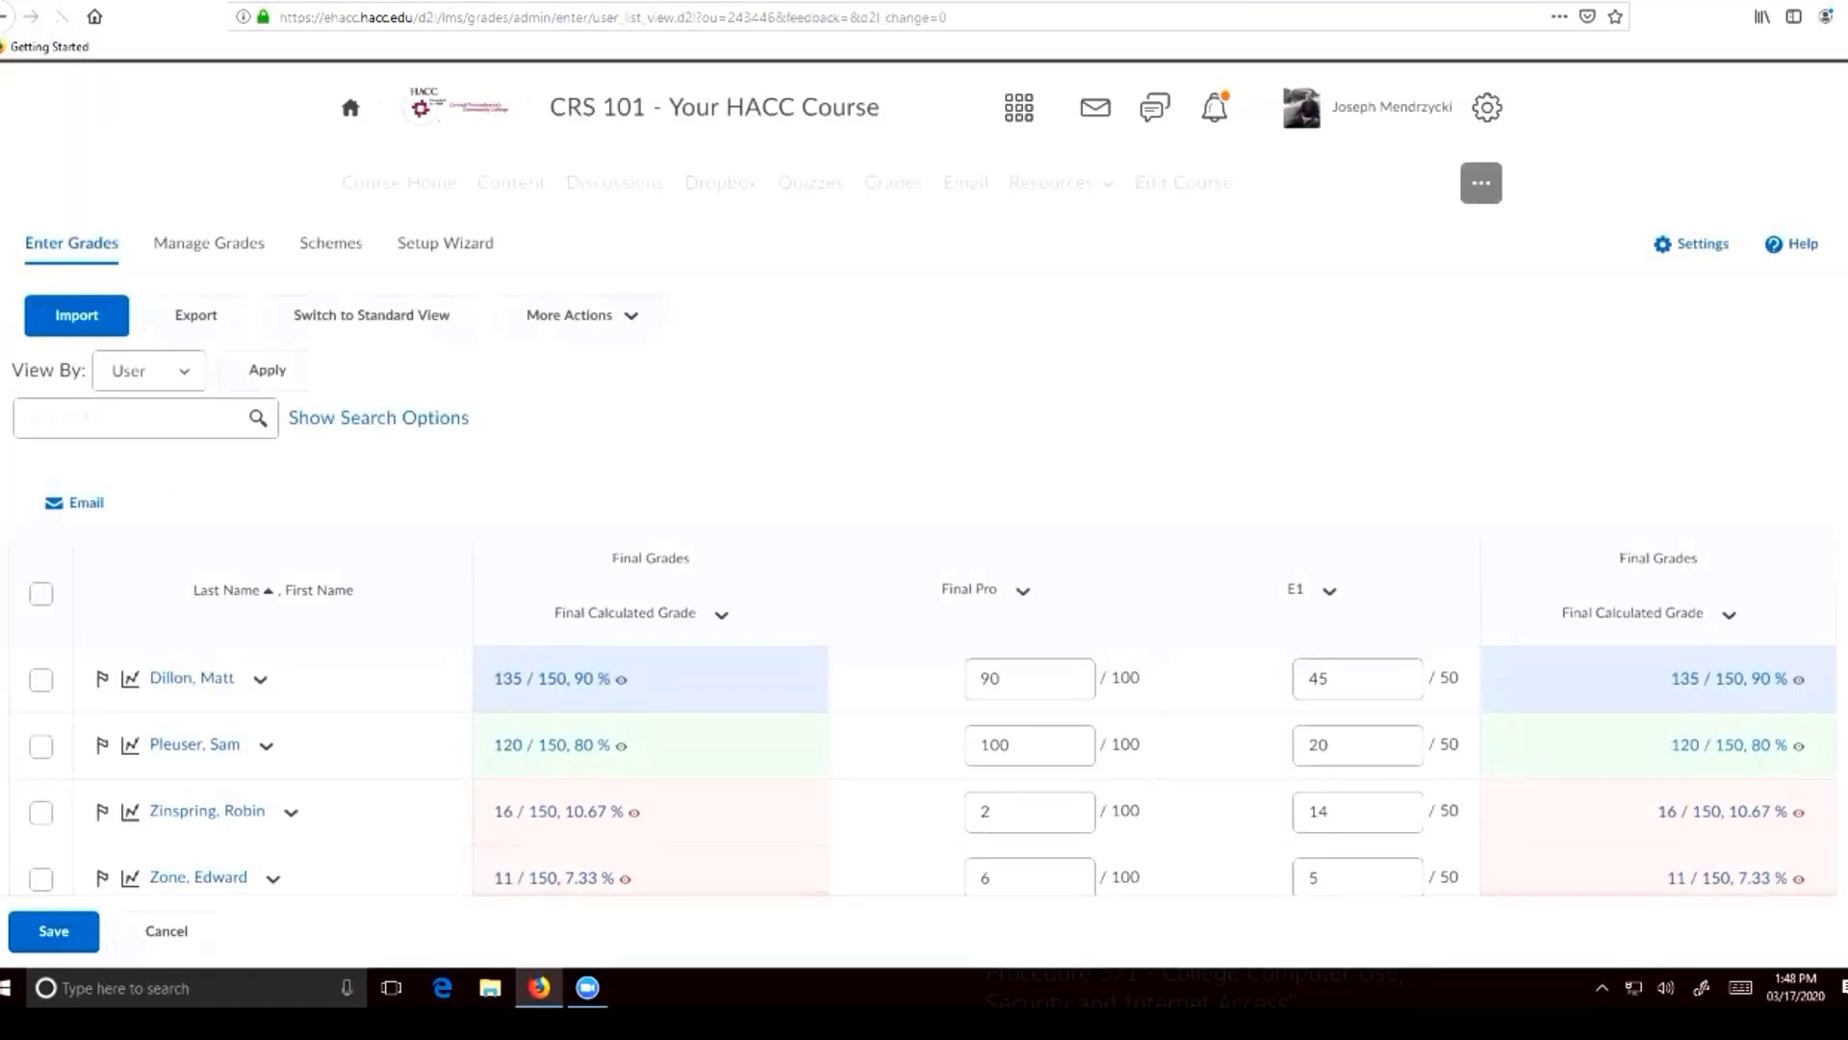
scroll(1357, 630, "down", 2)
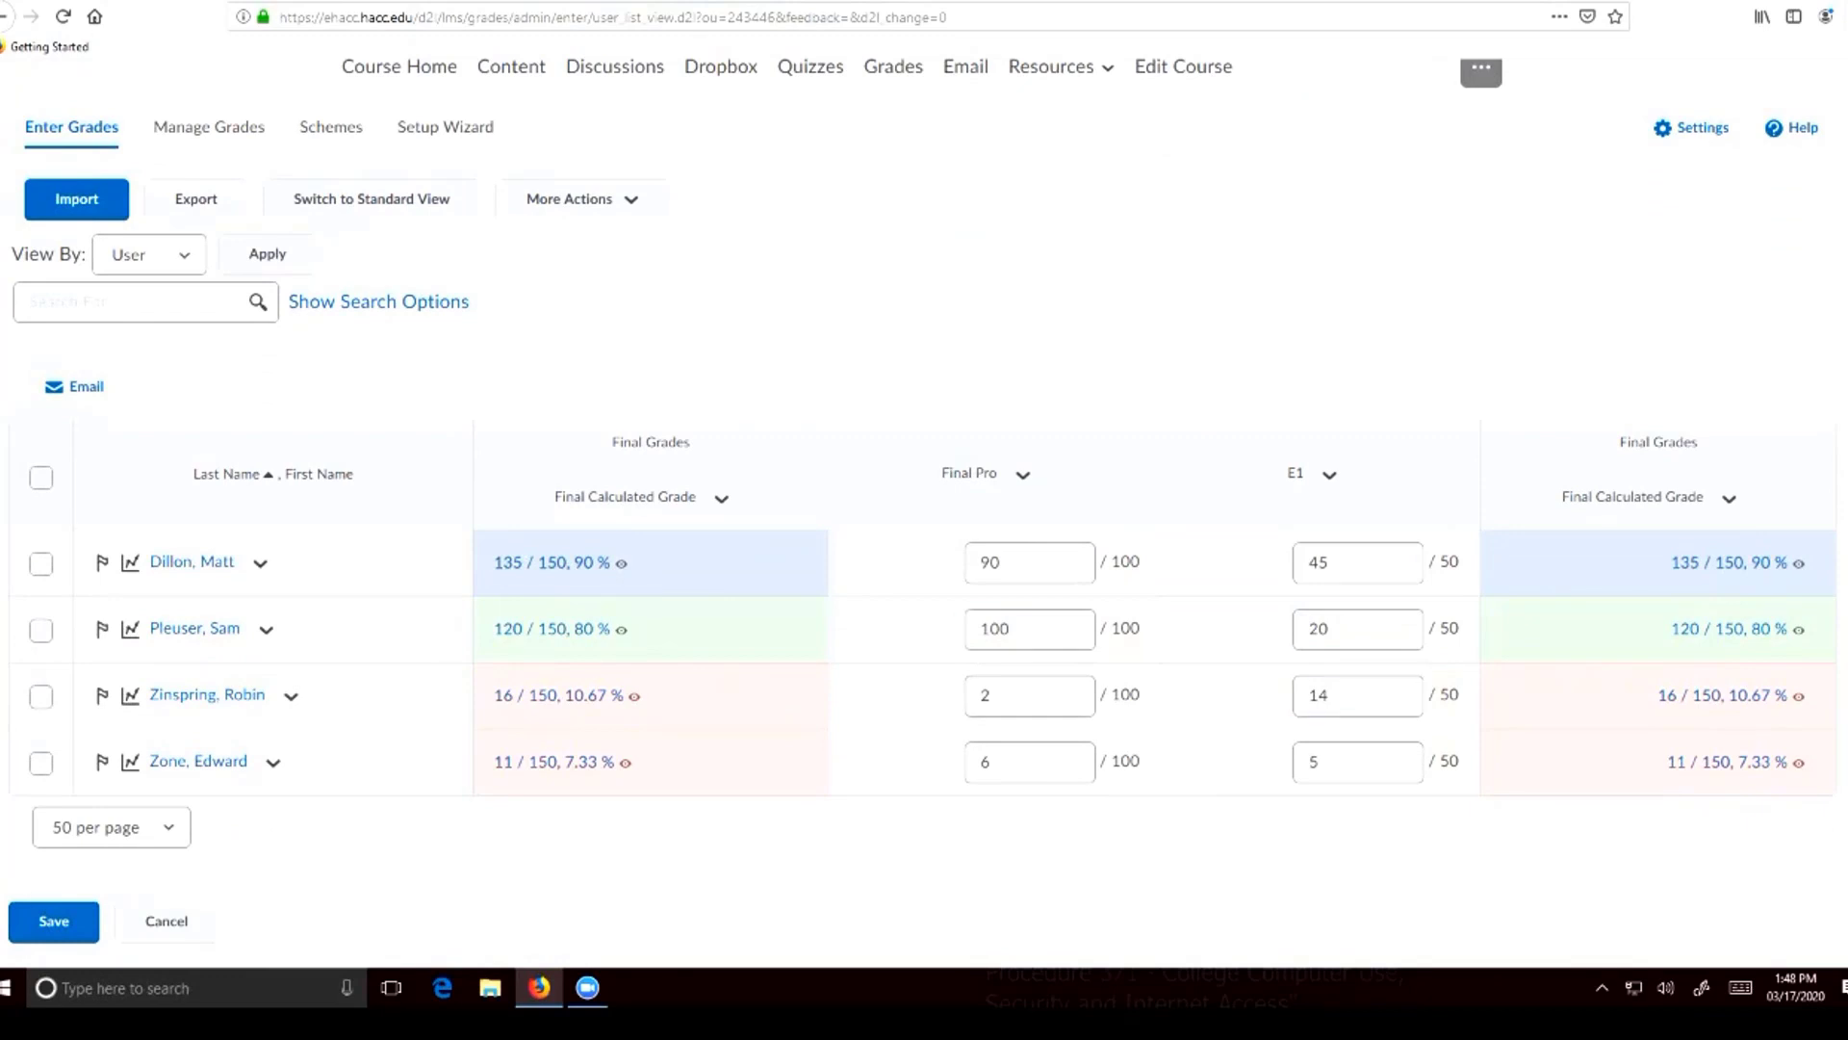
scroll(1357, 629, "up", 2)
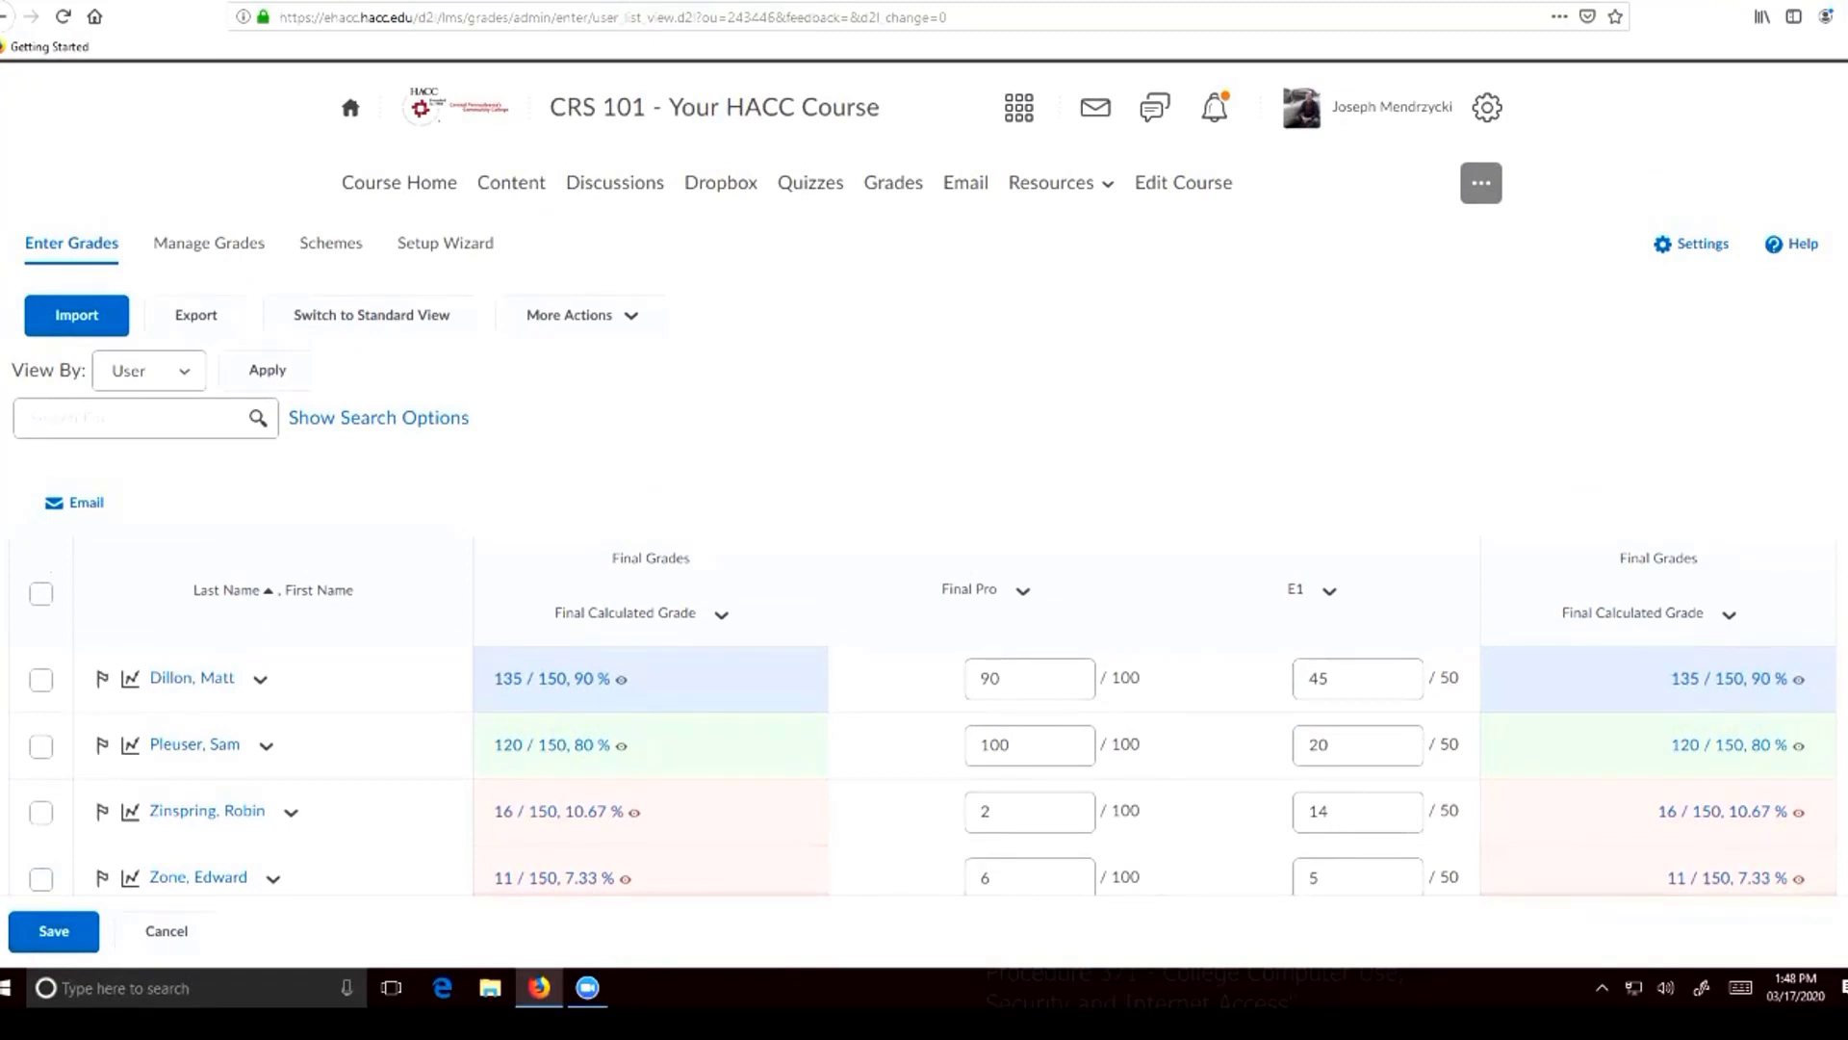
Go to the course's discussions and start a new discussion topic
left_click(615, 182)
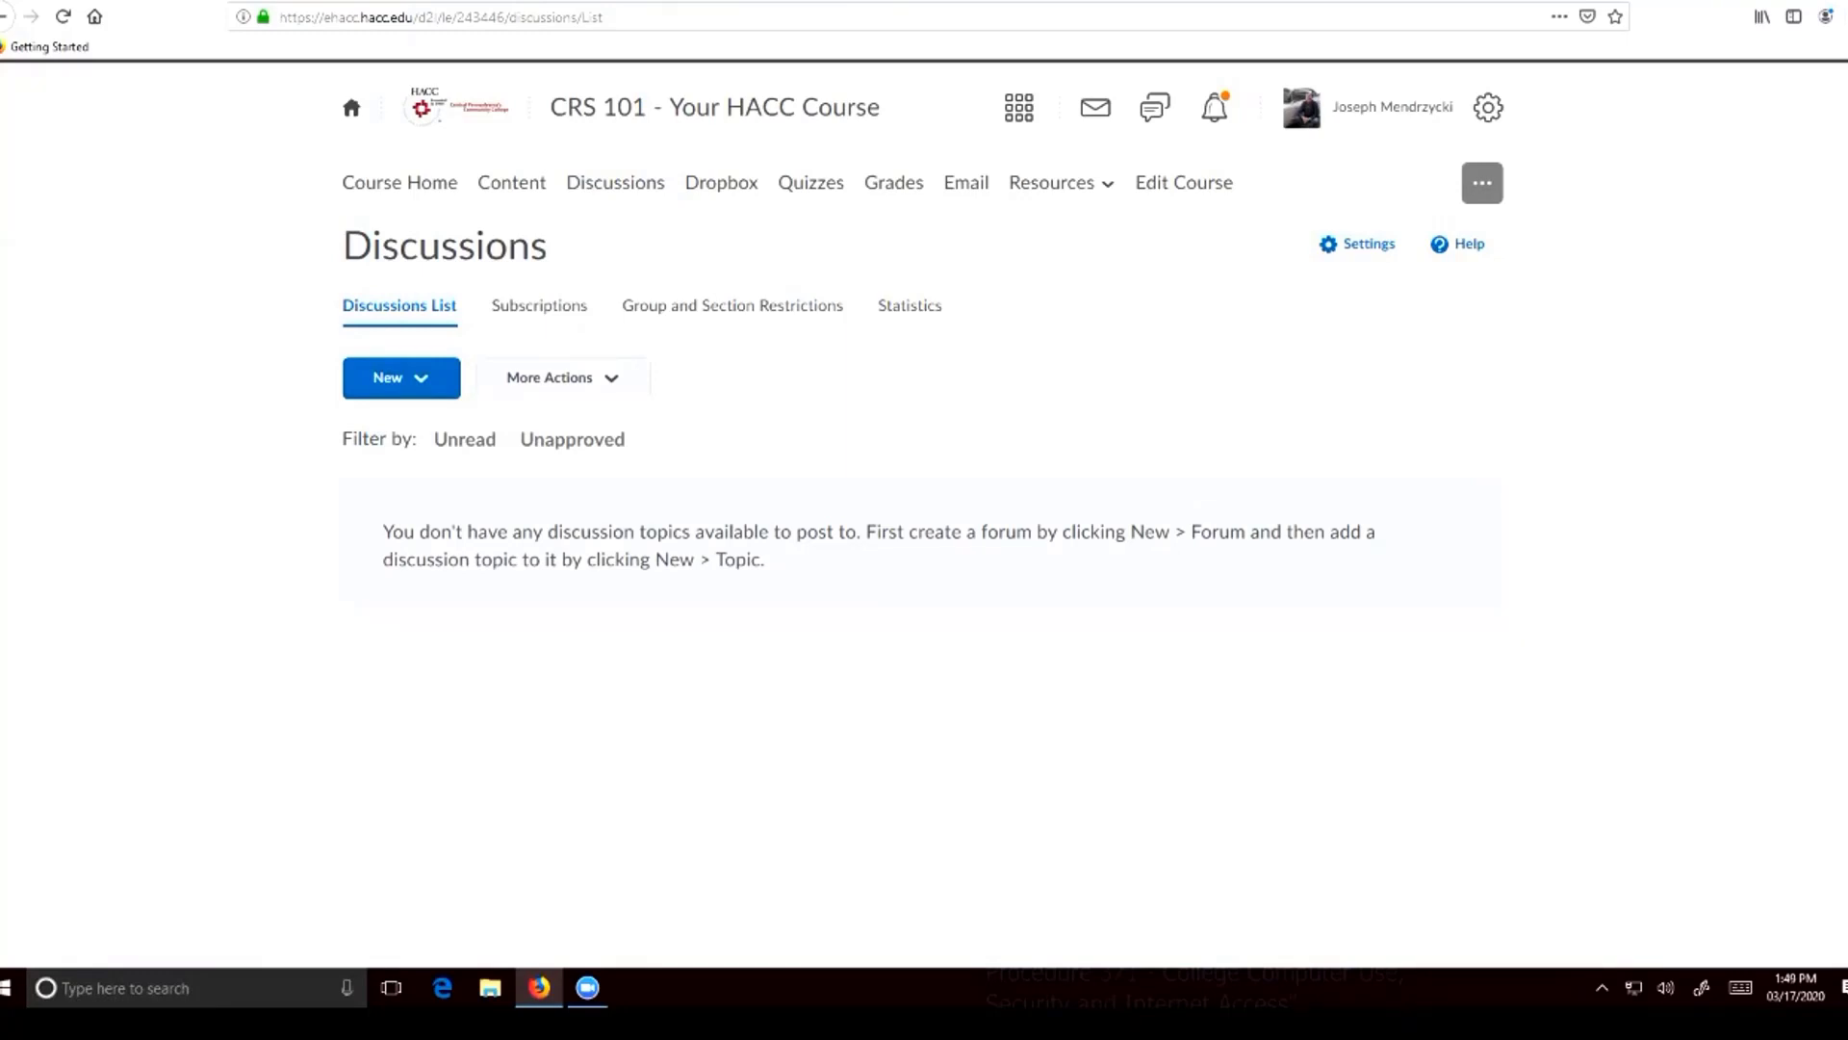
left_click(400, 377)
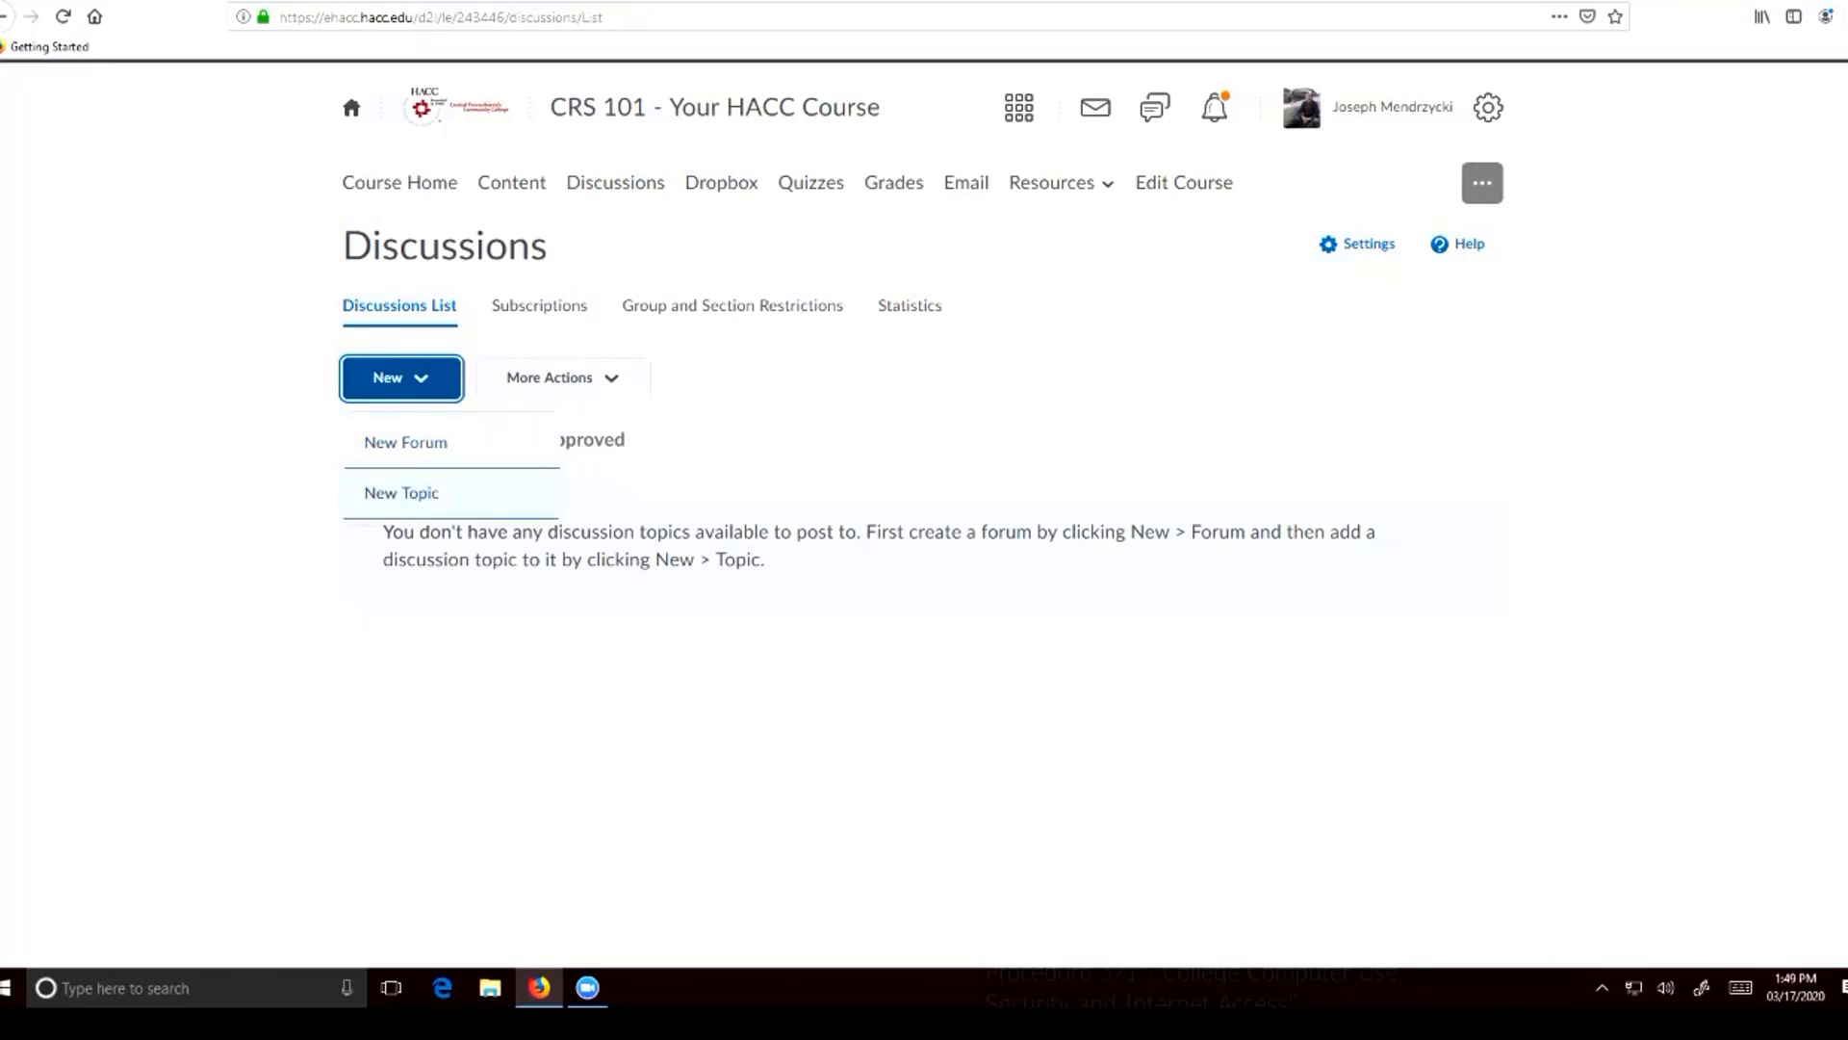
left_click(401, 378)
left_click(402, 378)
left_click(402, 493)
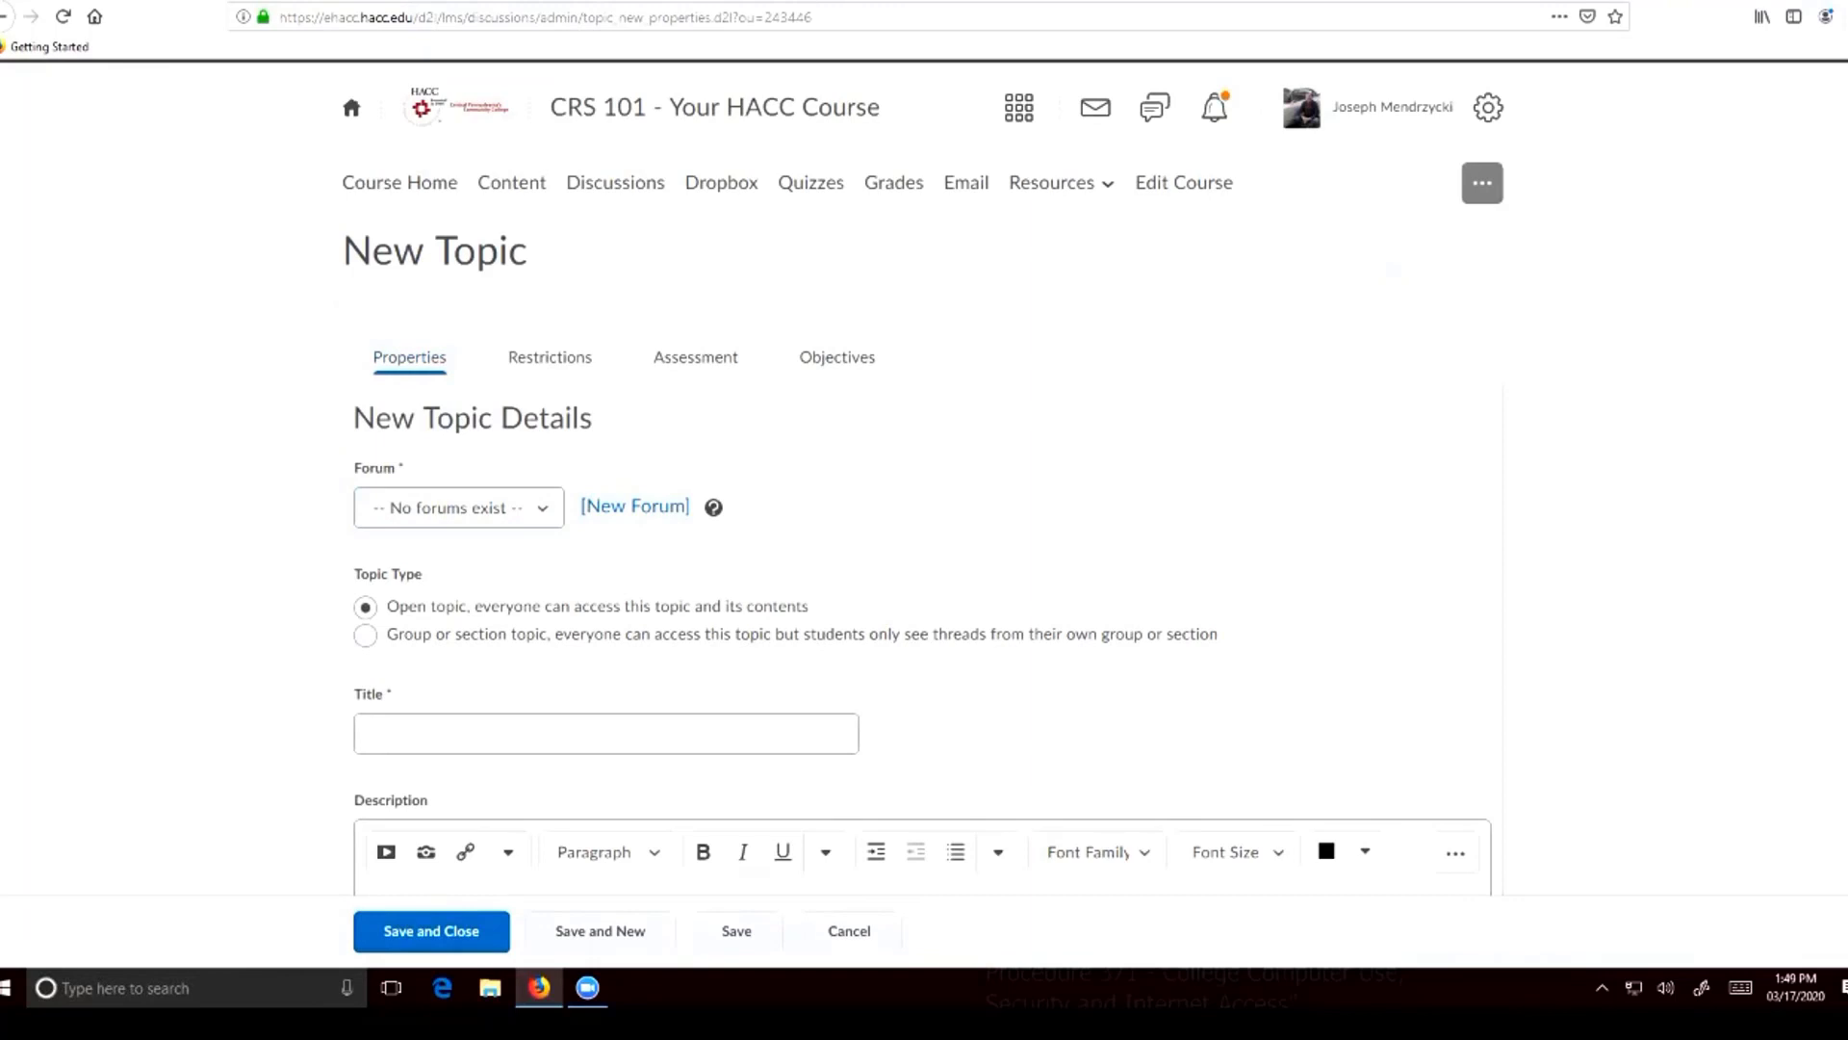
Create and save a forum titled Discussion #1 to hold the new topic
scroll(924, 462, "down", 2)
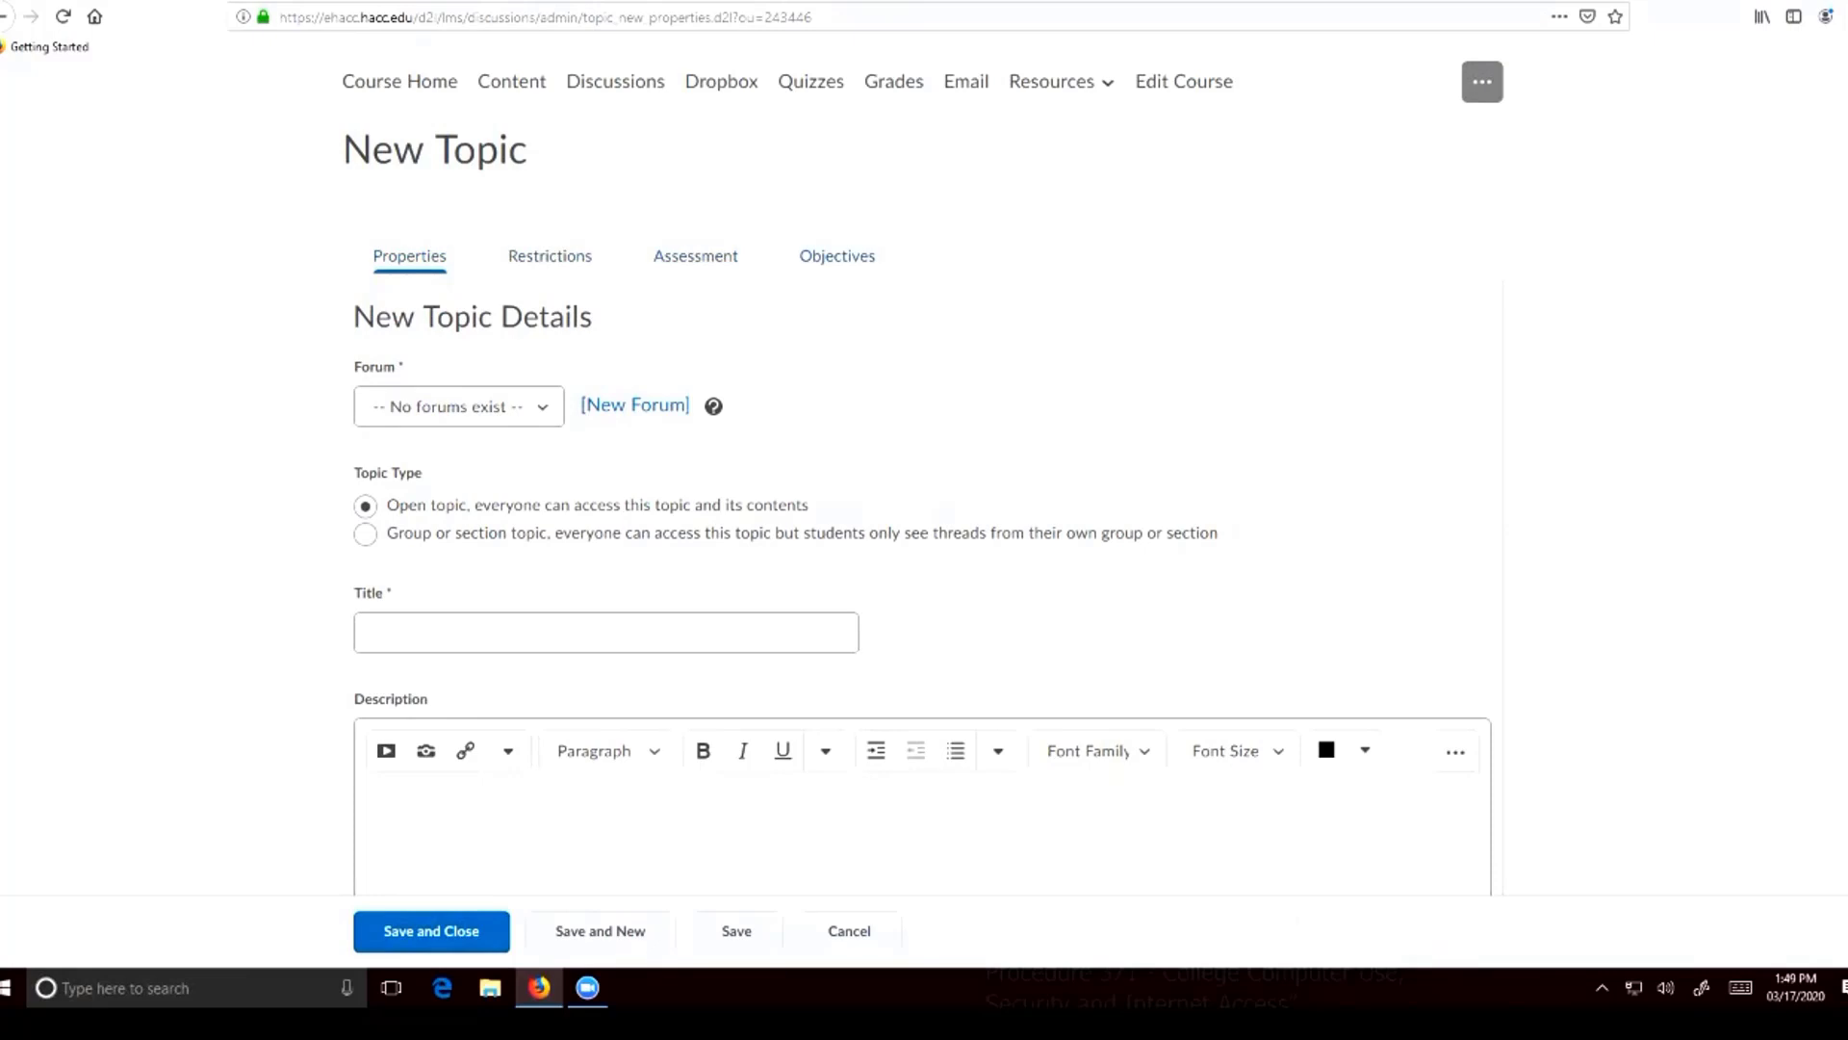
scroll(924, 481, "down", 2)
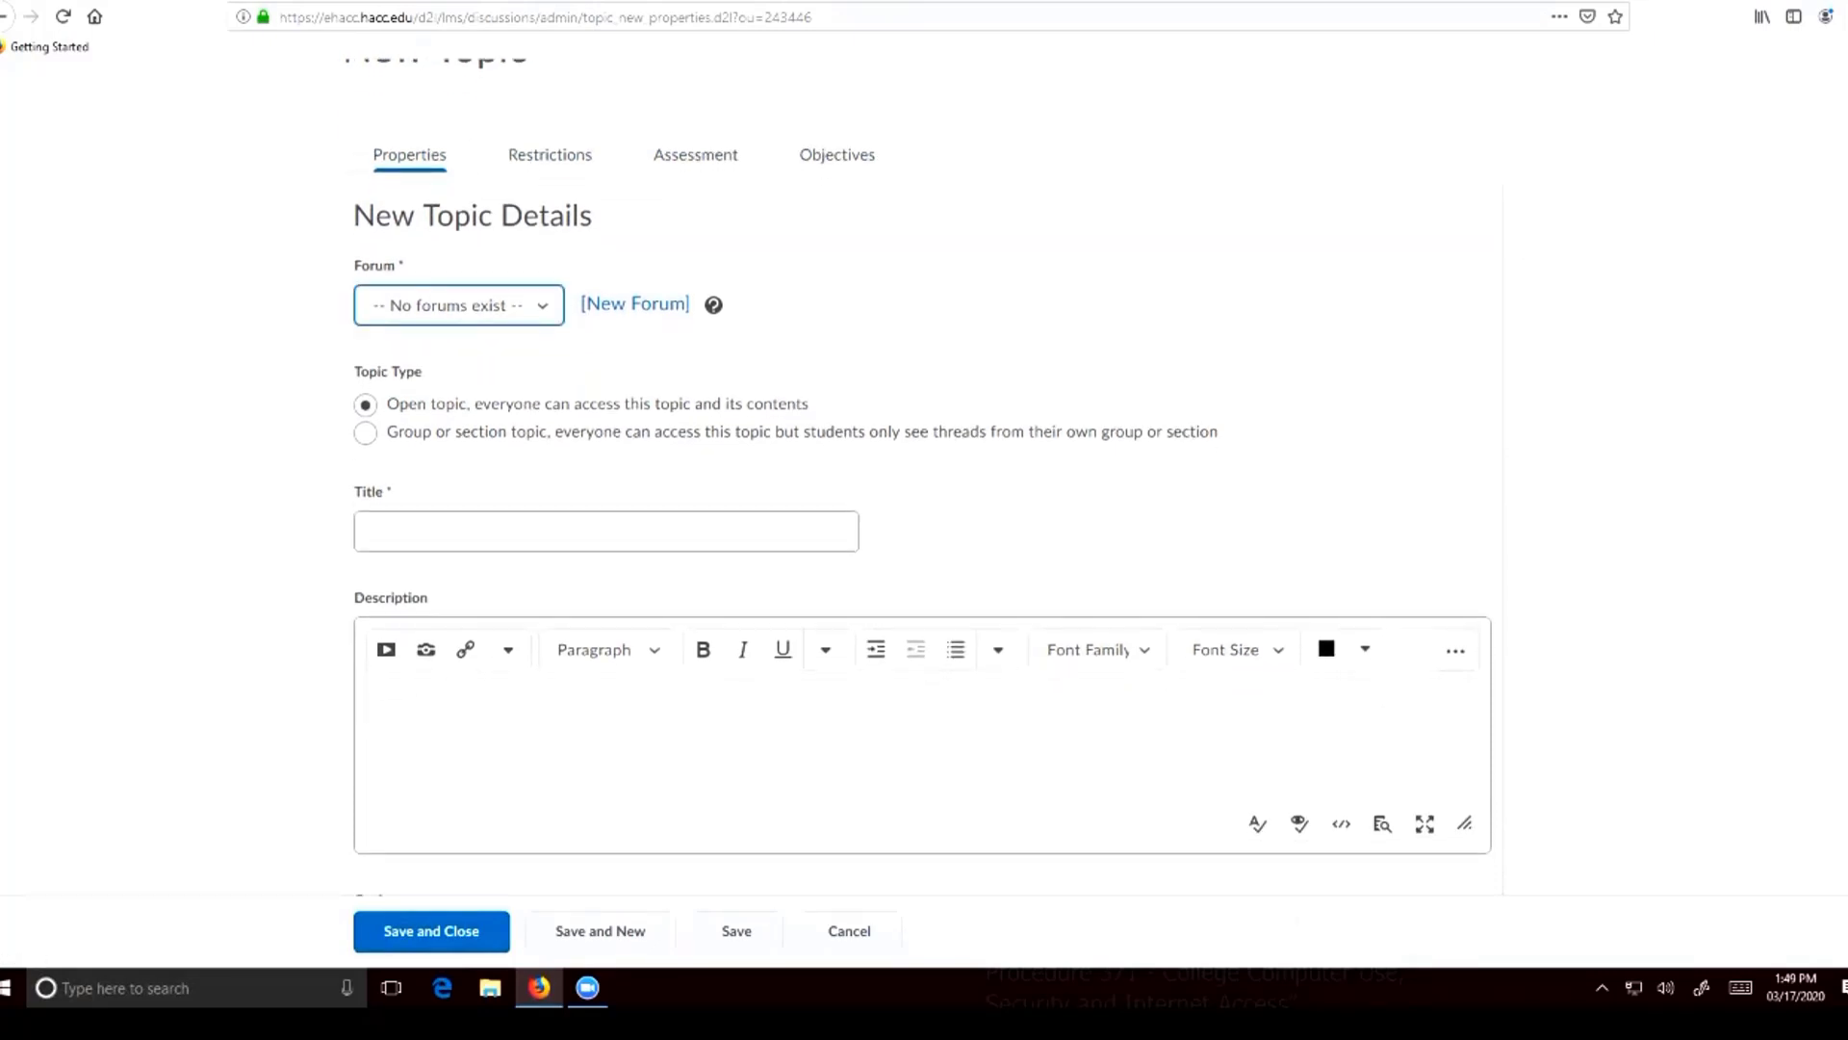
left_click(462, 305)
left_click(462, 305)
left_click(635, 303)
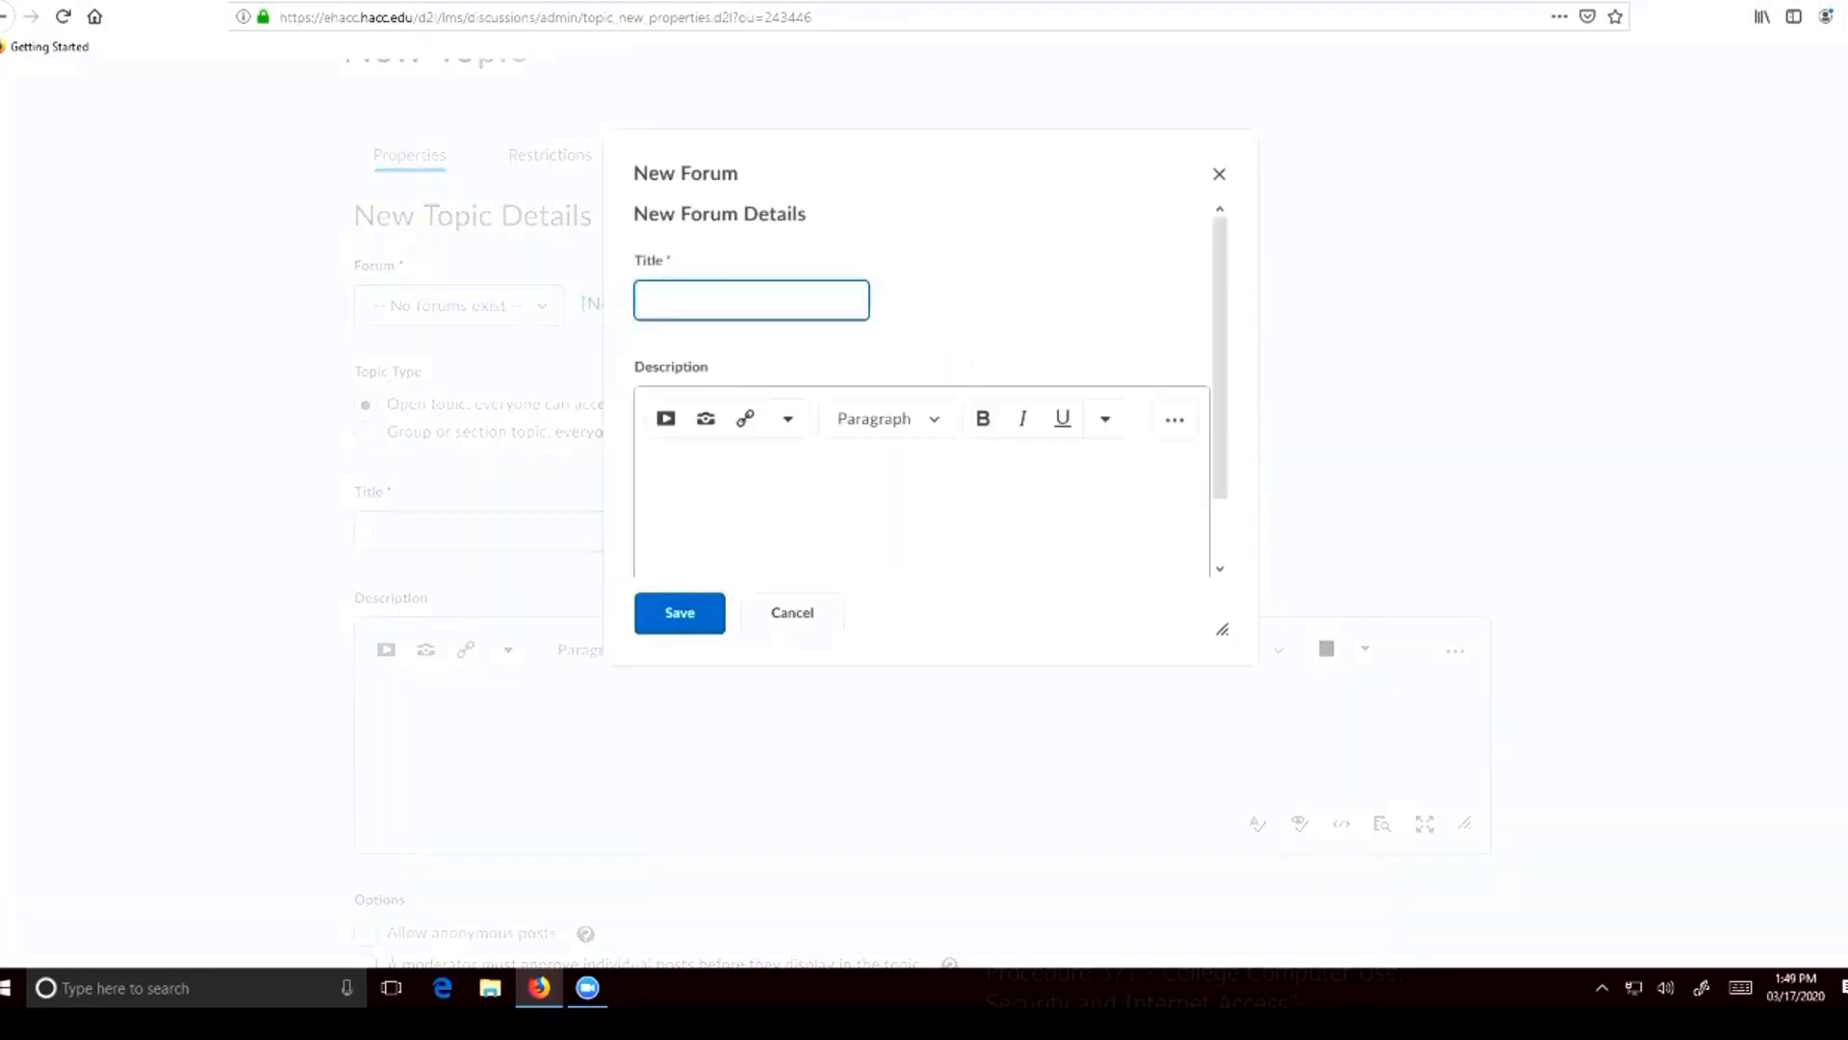
type("Discussion #1")
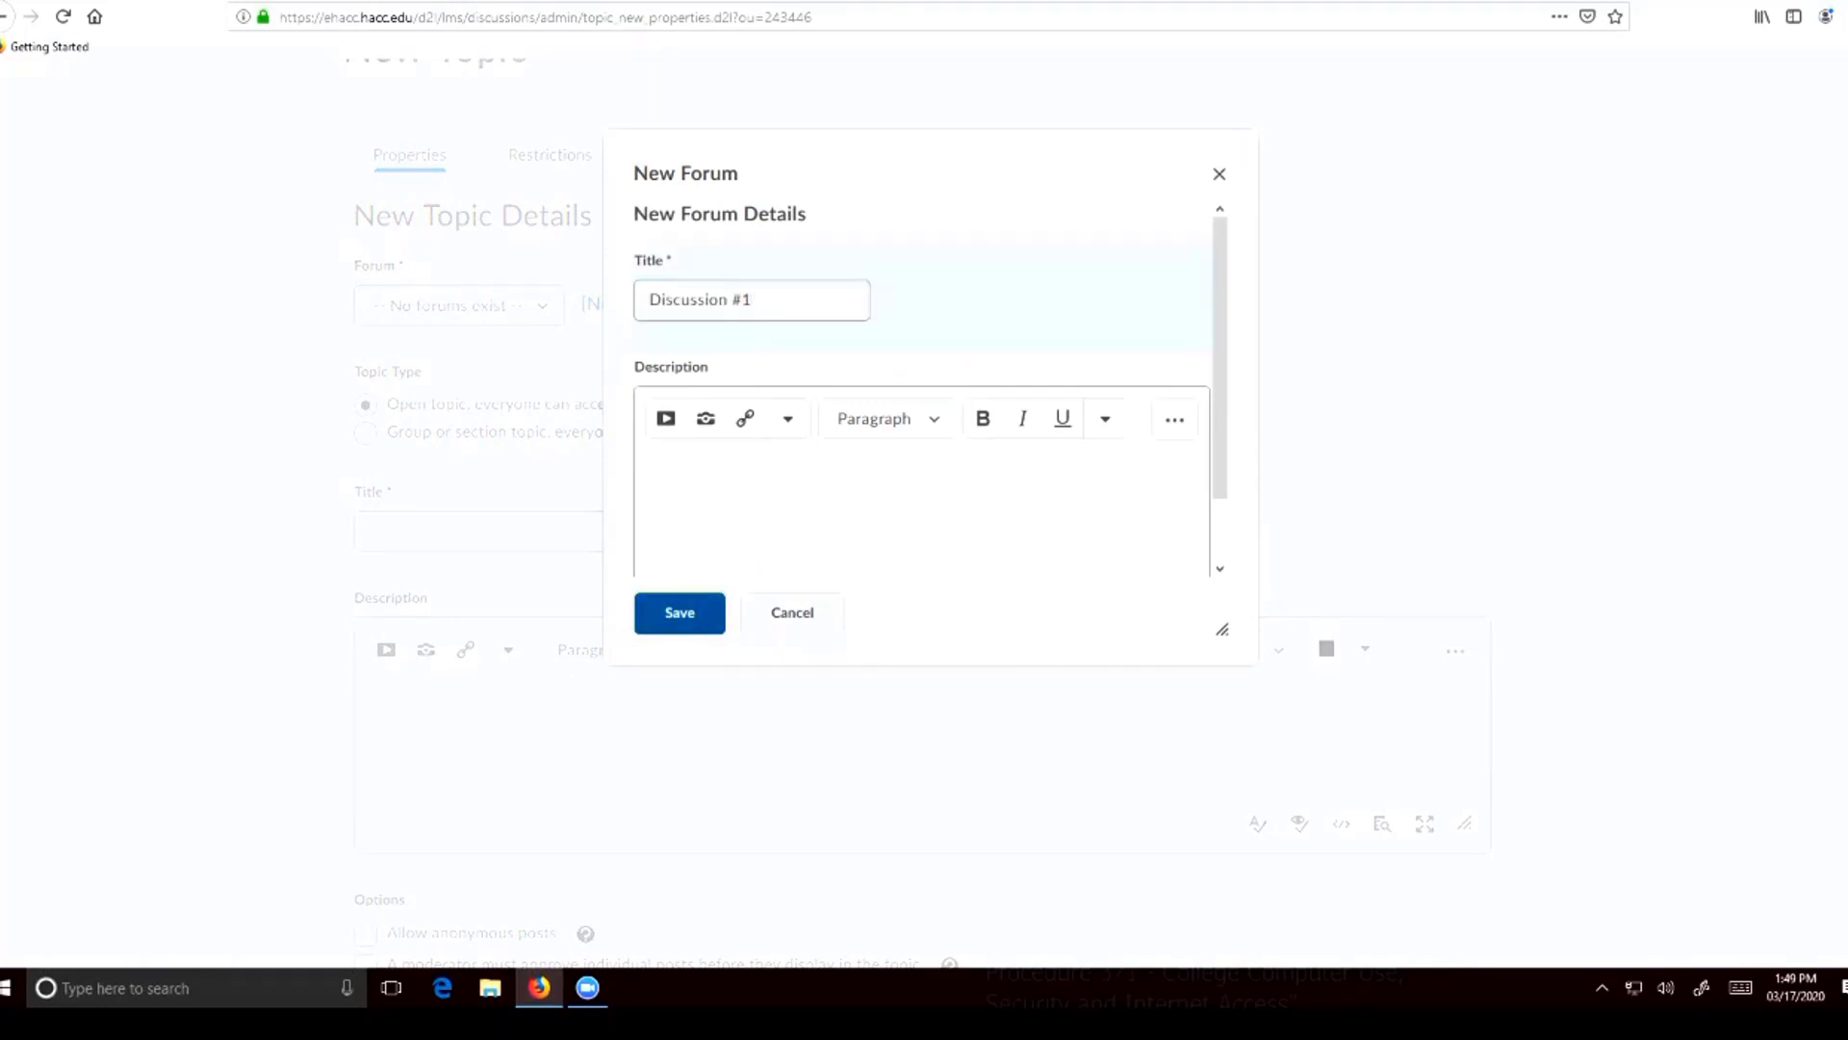
left_click(679, 613)
Title the discussion topic Cats and enter Requirements as its description
left_click(606, 532)
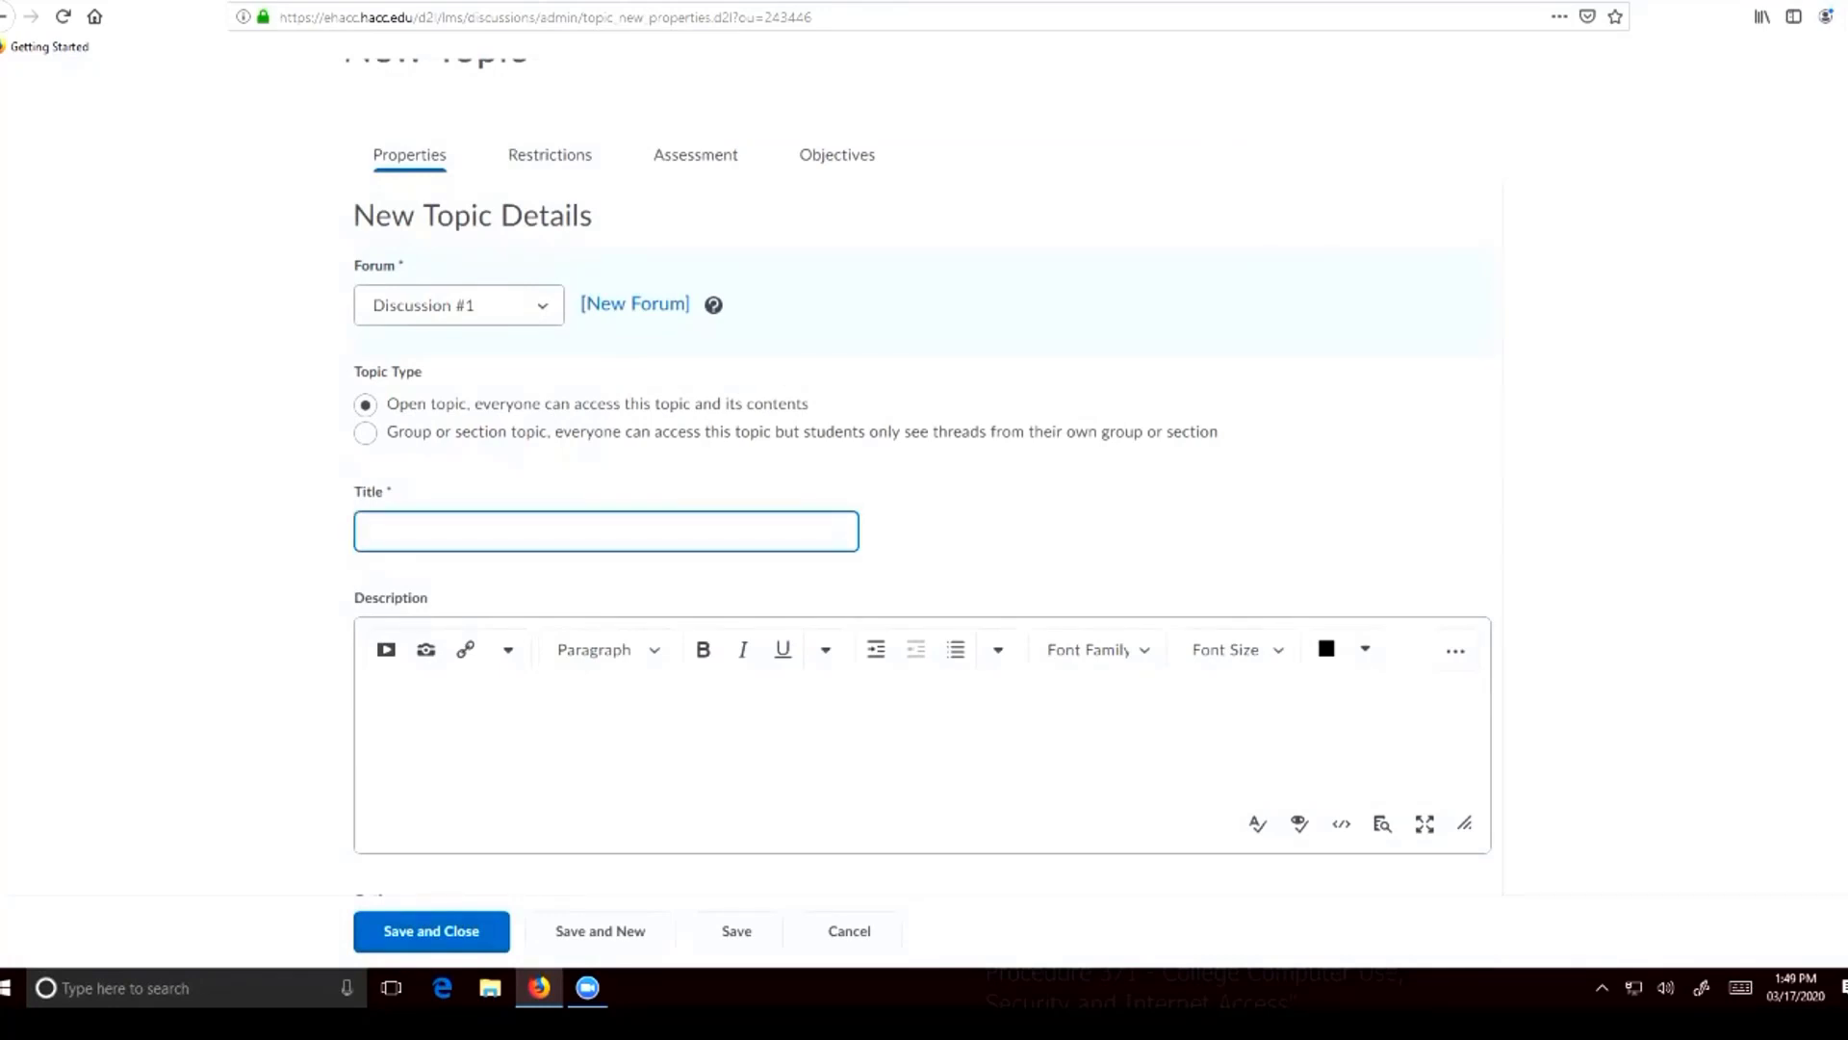
type("Cats")
scroll(922, 636, "down", 1)
left_click(364, 611)
scroll(922, 616, "down", 1)
scroll(922, 512, "down", 1)
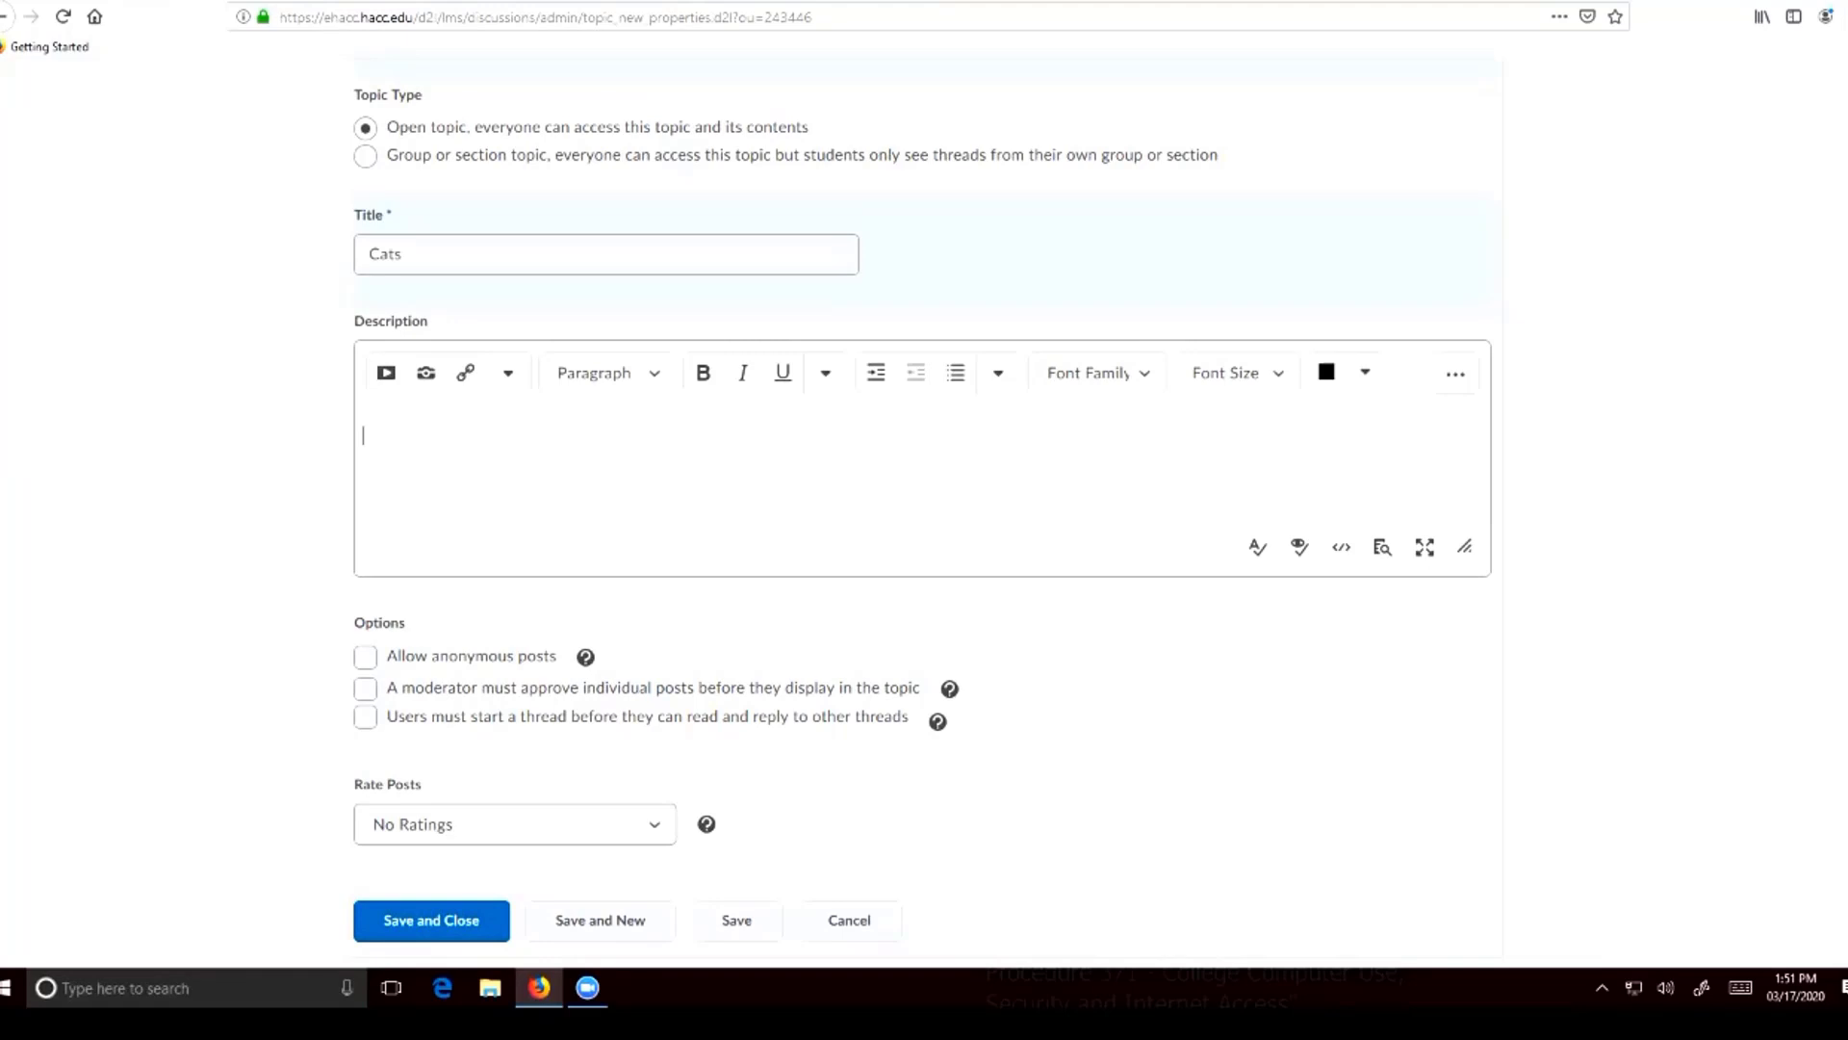
type("Requirements")
Try the option requiring users to start a thread first, clear it, and look through the post rating schemes
left_click(366, 717)
left_click(366, 717)
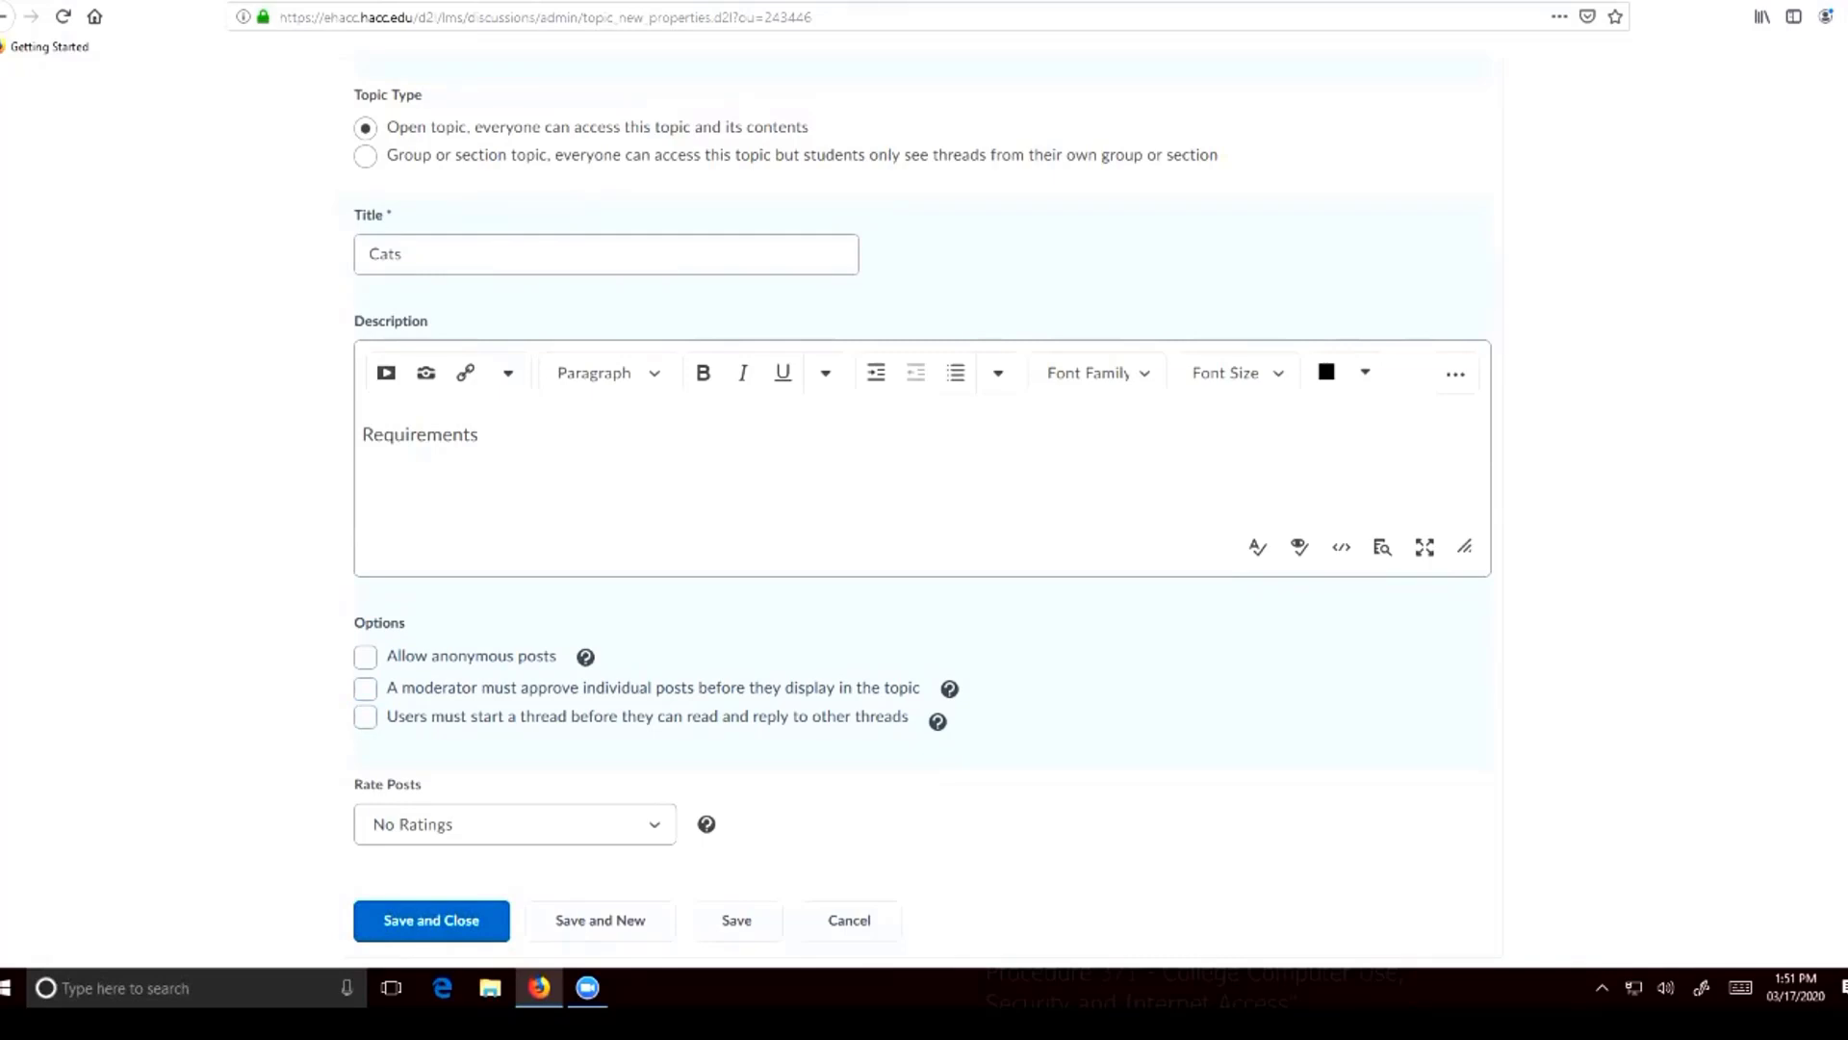
left_click(514, 824)
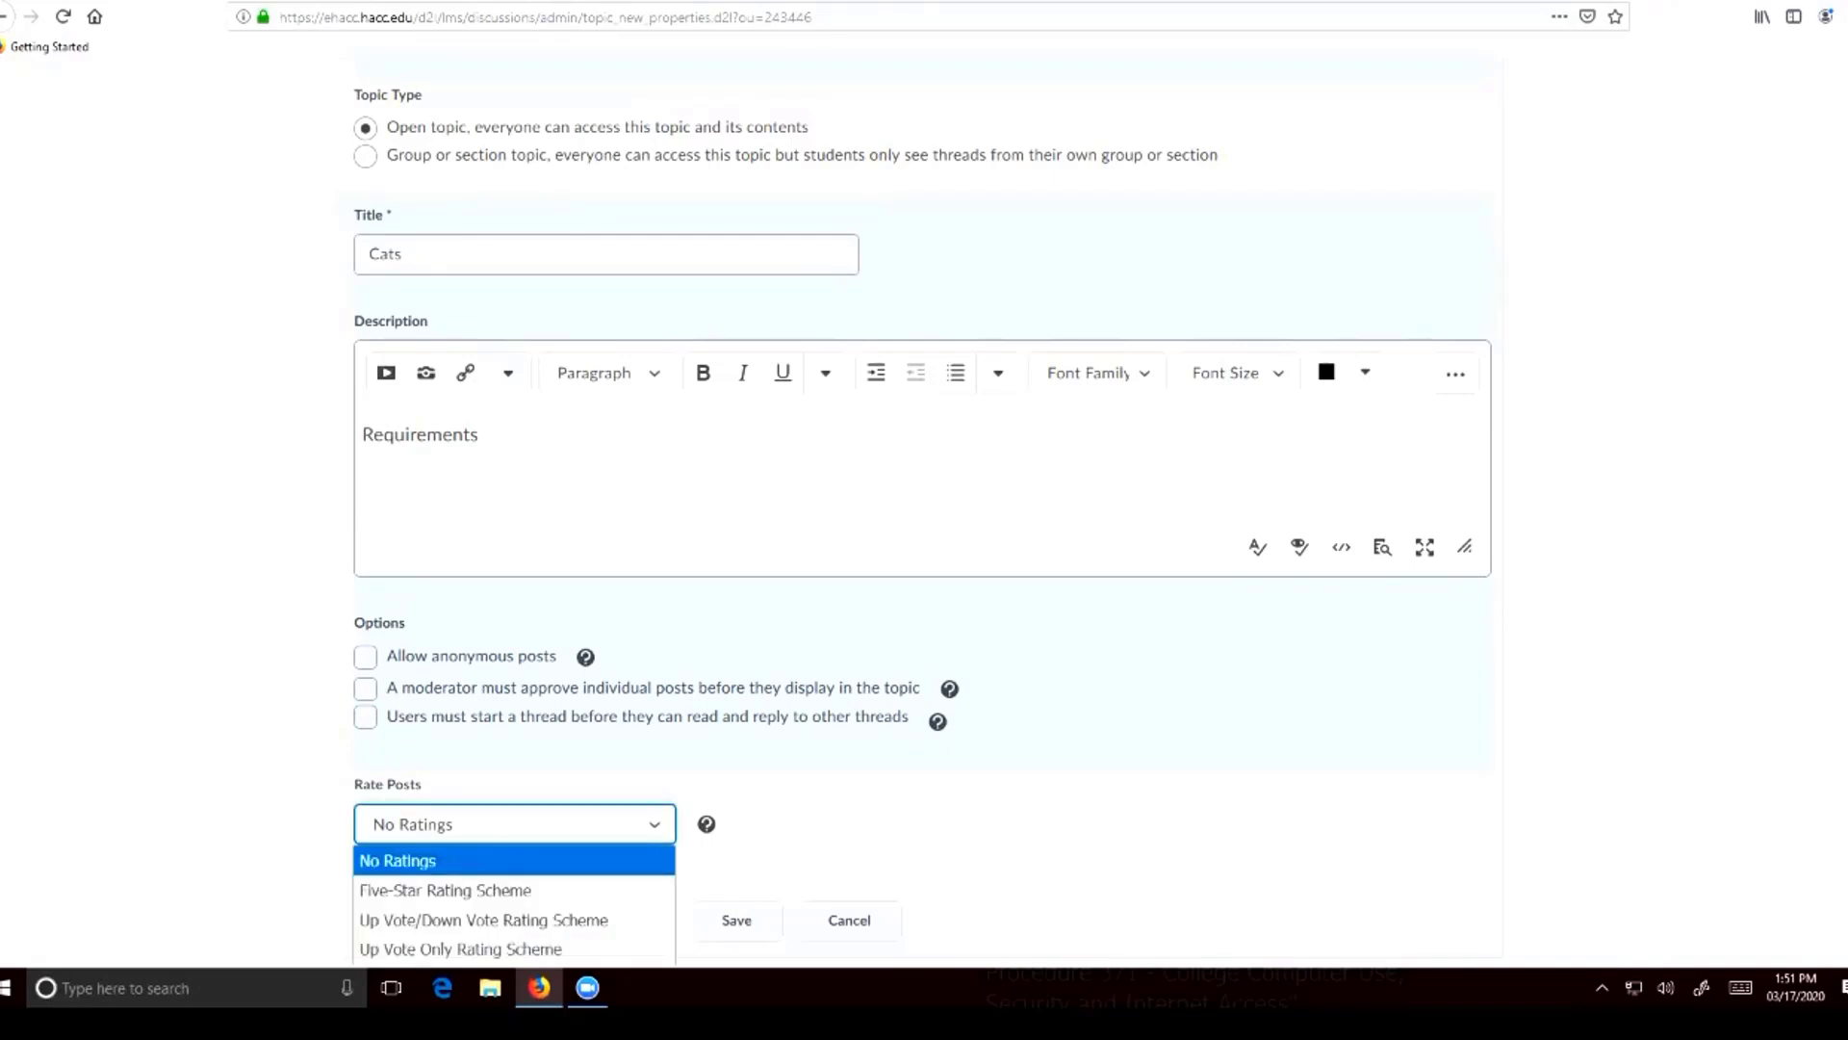
key("Escape")
Open the Cats topic's restrictions and review its availability dates and locking options
scroll(922, 510, "up", 4)
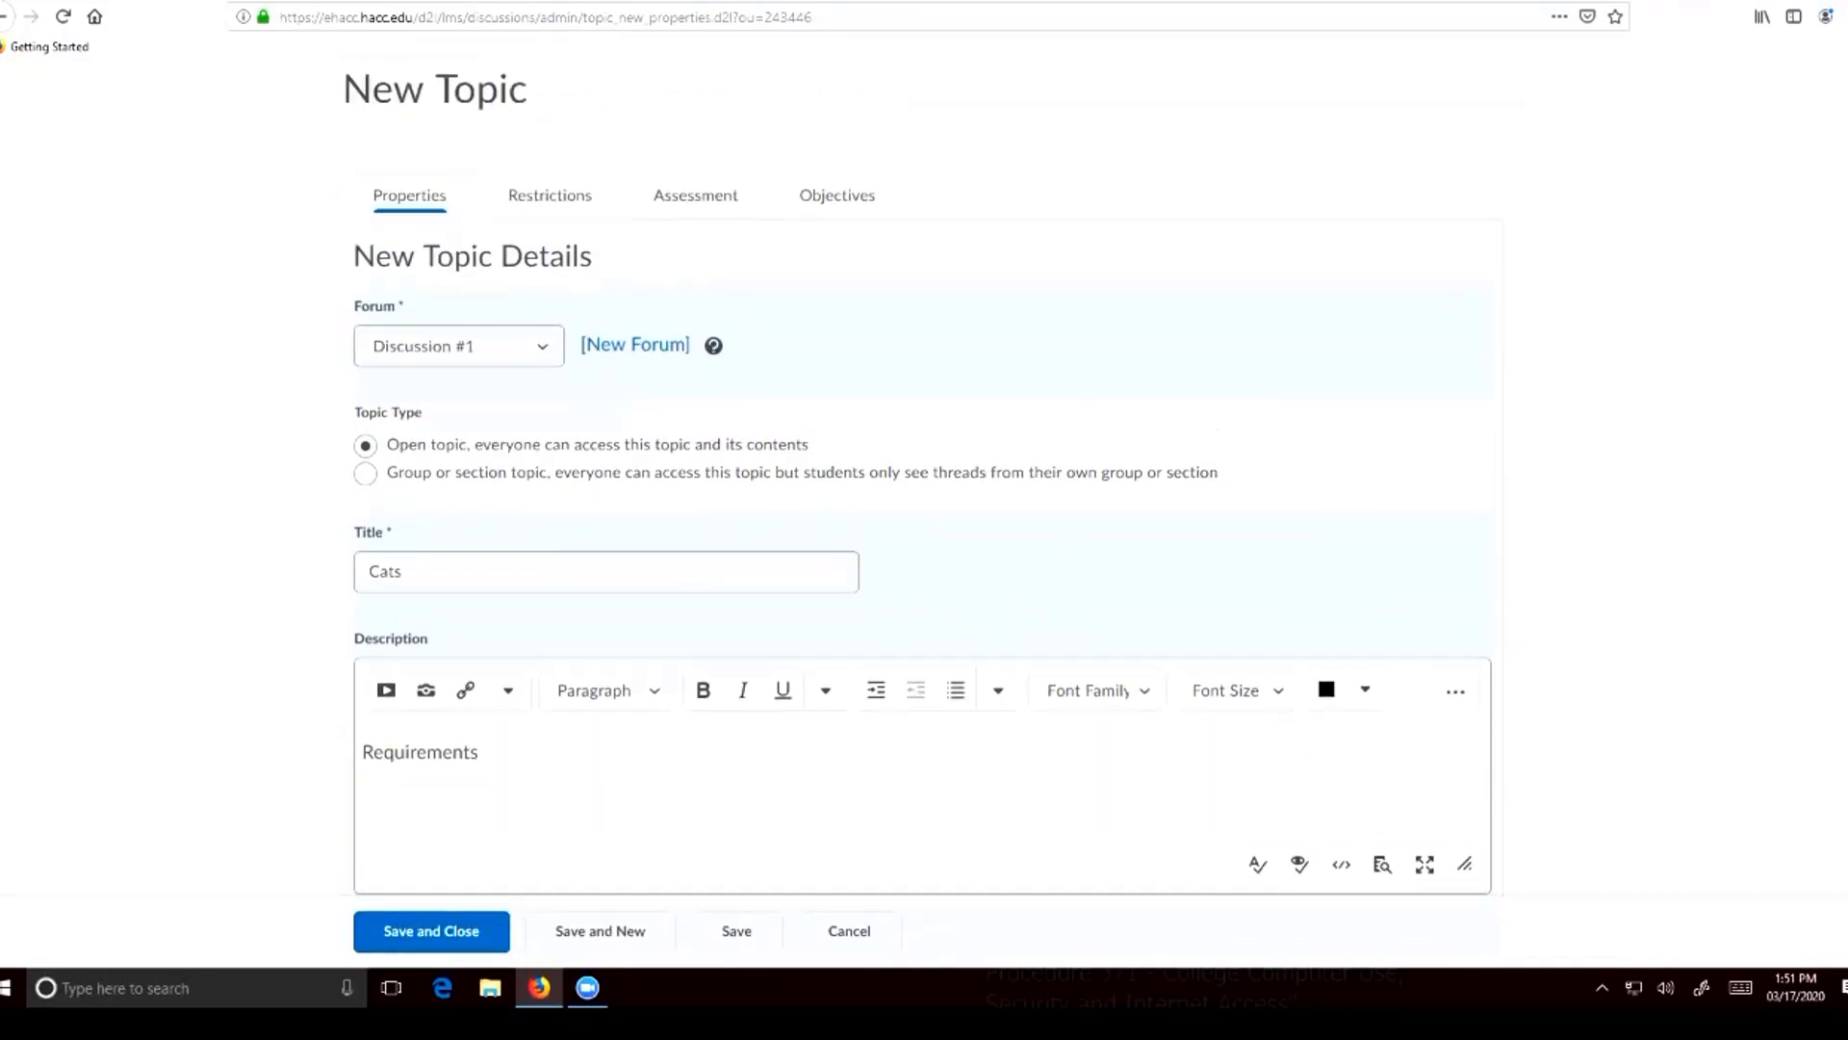
scroll(550, 181, "down", 1)
left_click(549, 181)
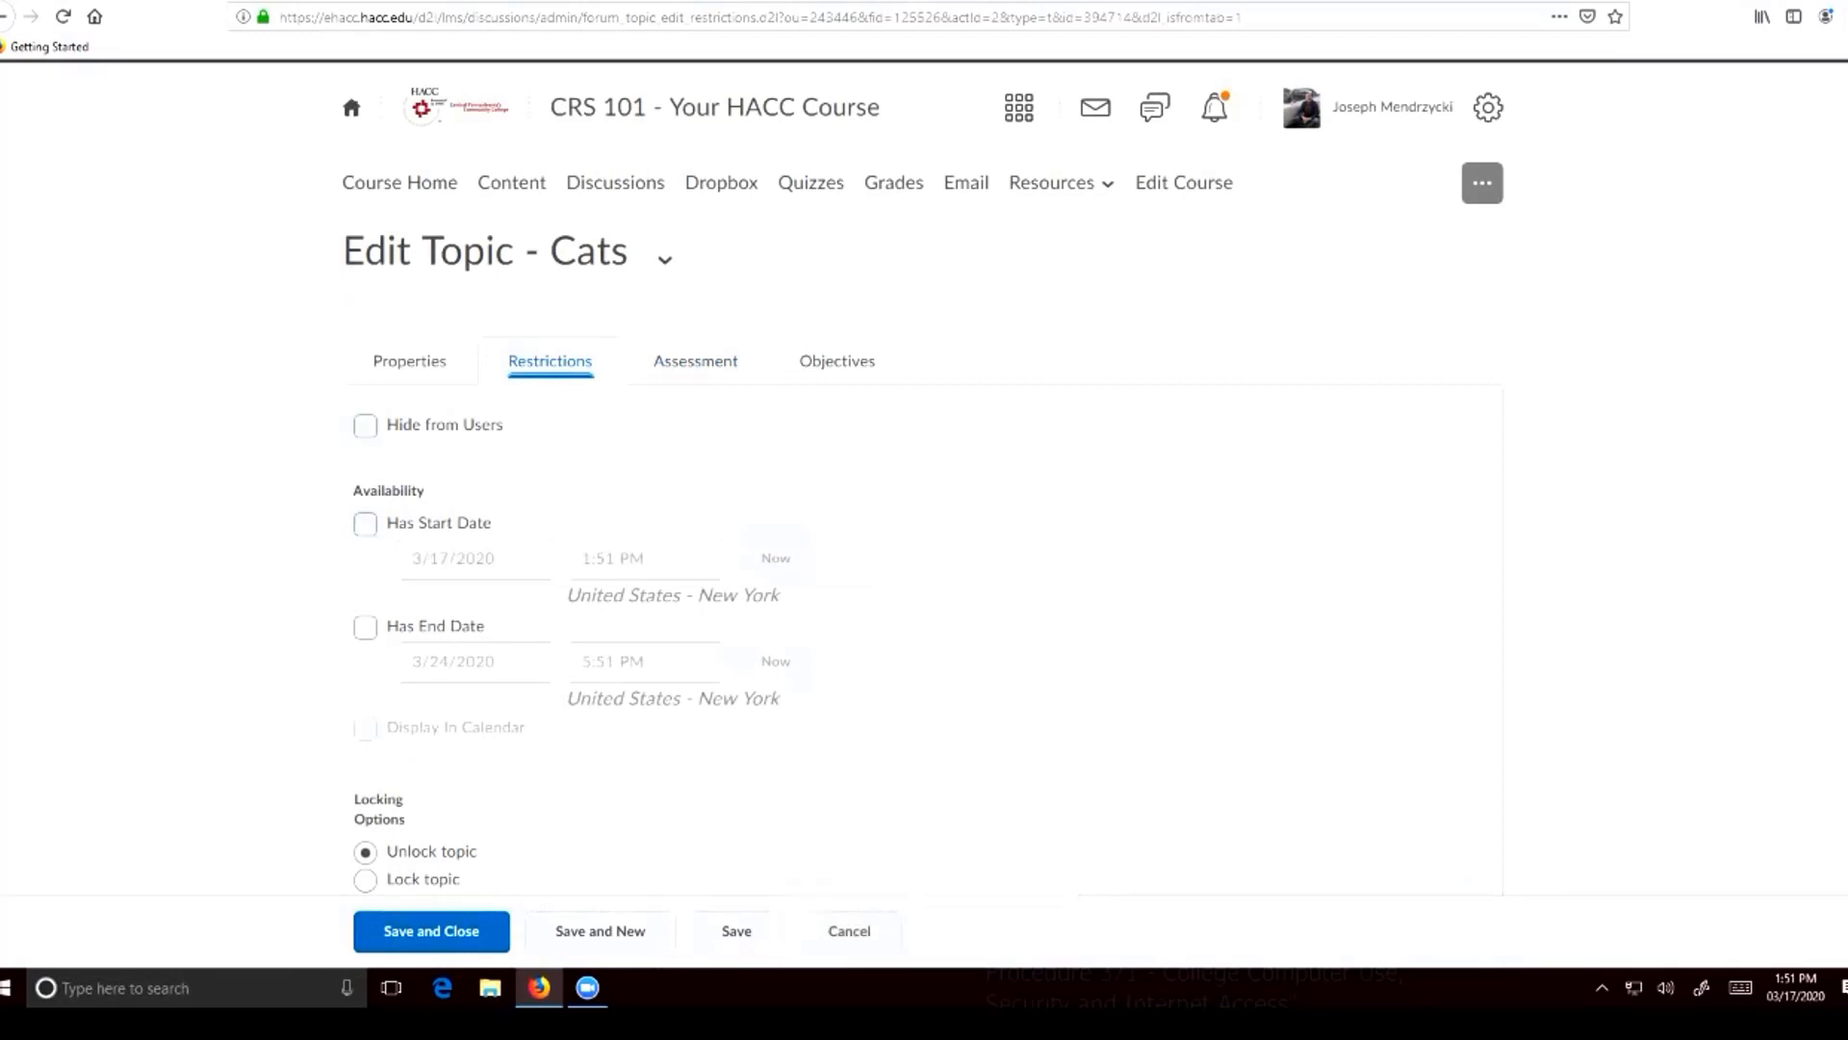
scroll(924, 477, "down", 1)
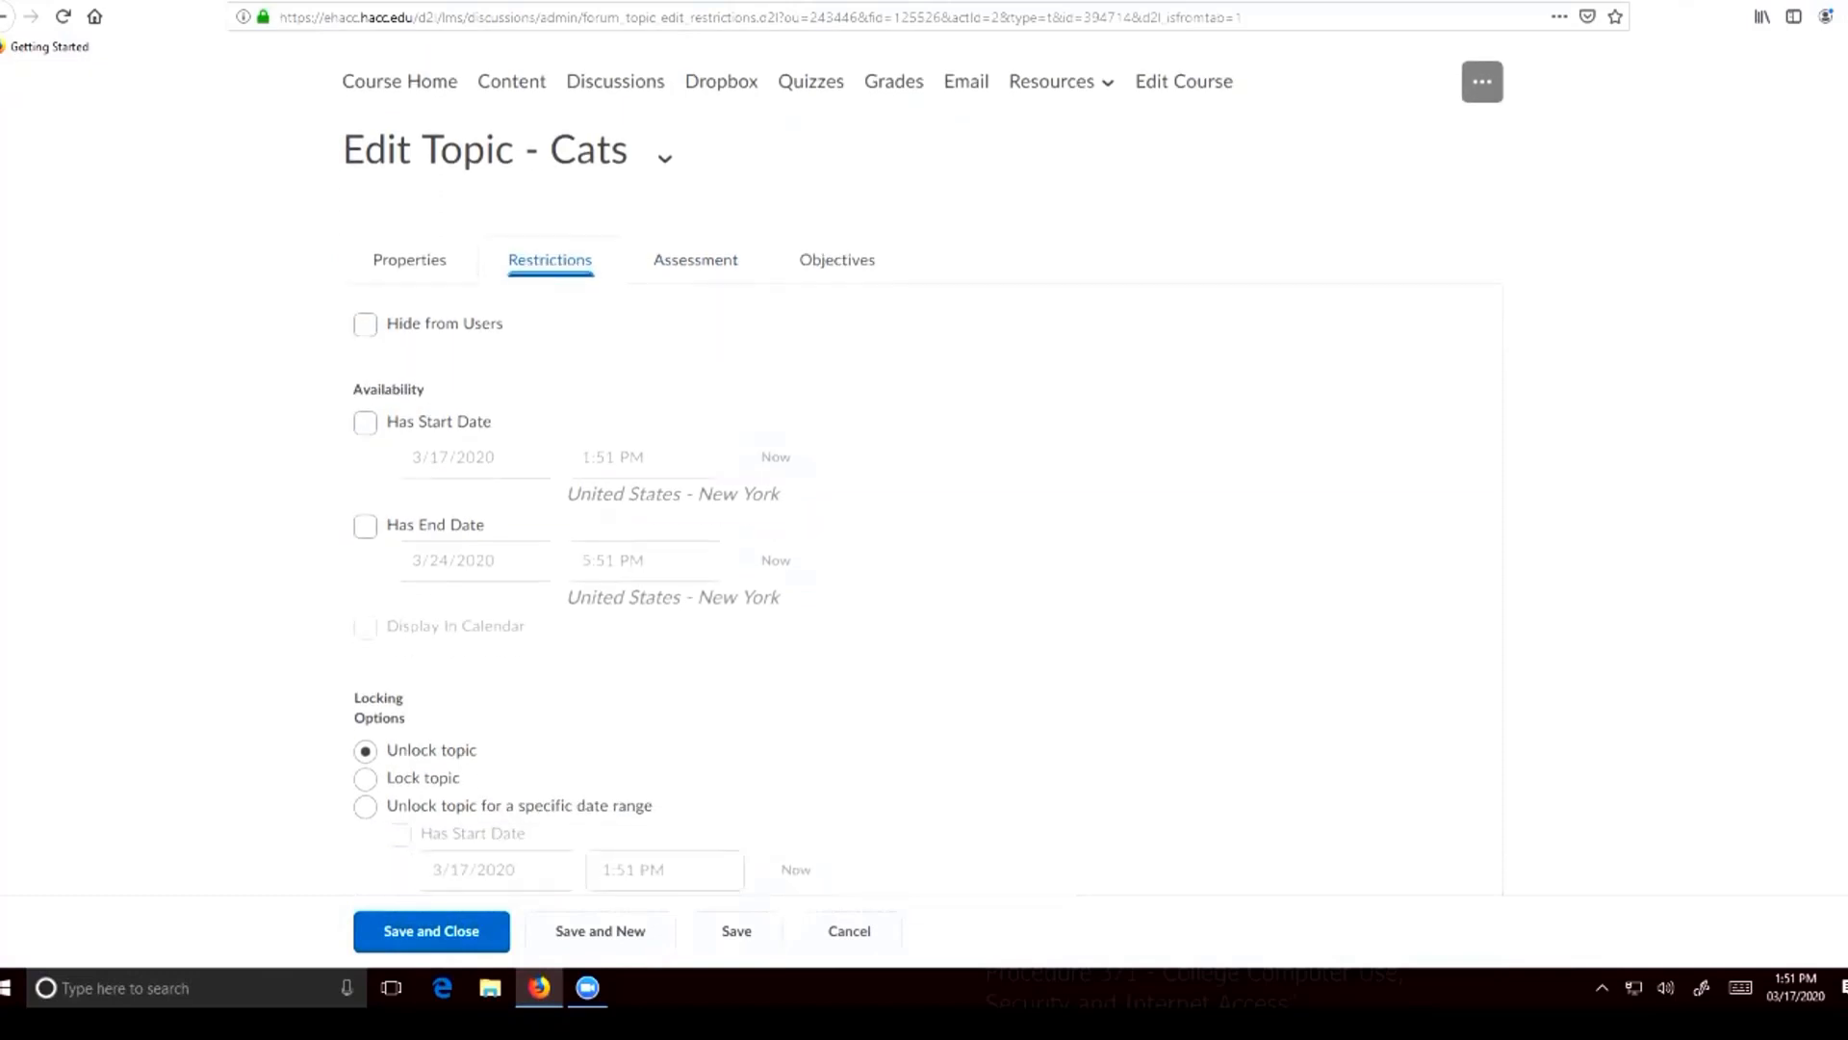
scroll(924, 477, "down", 1)
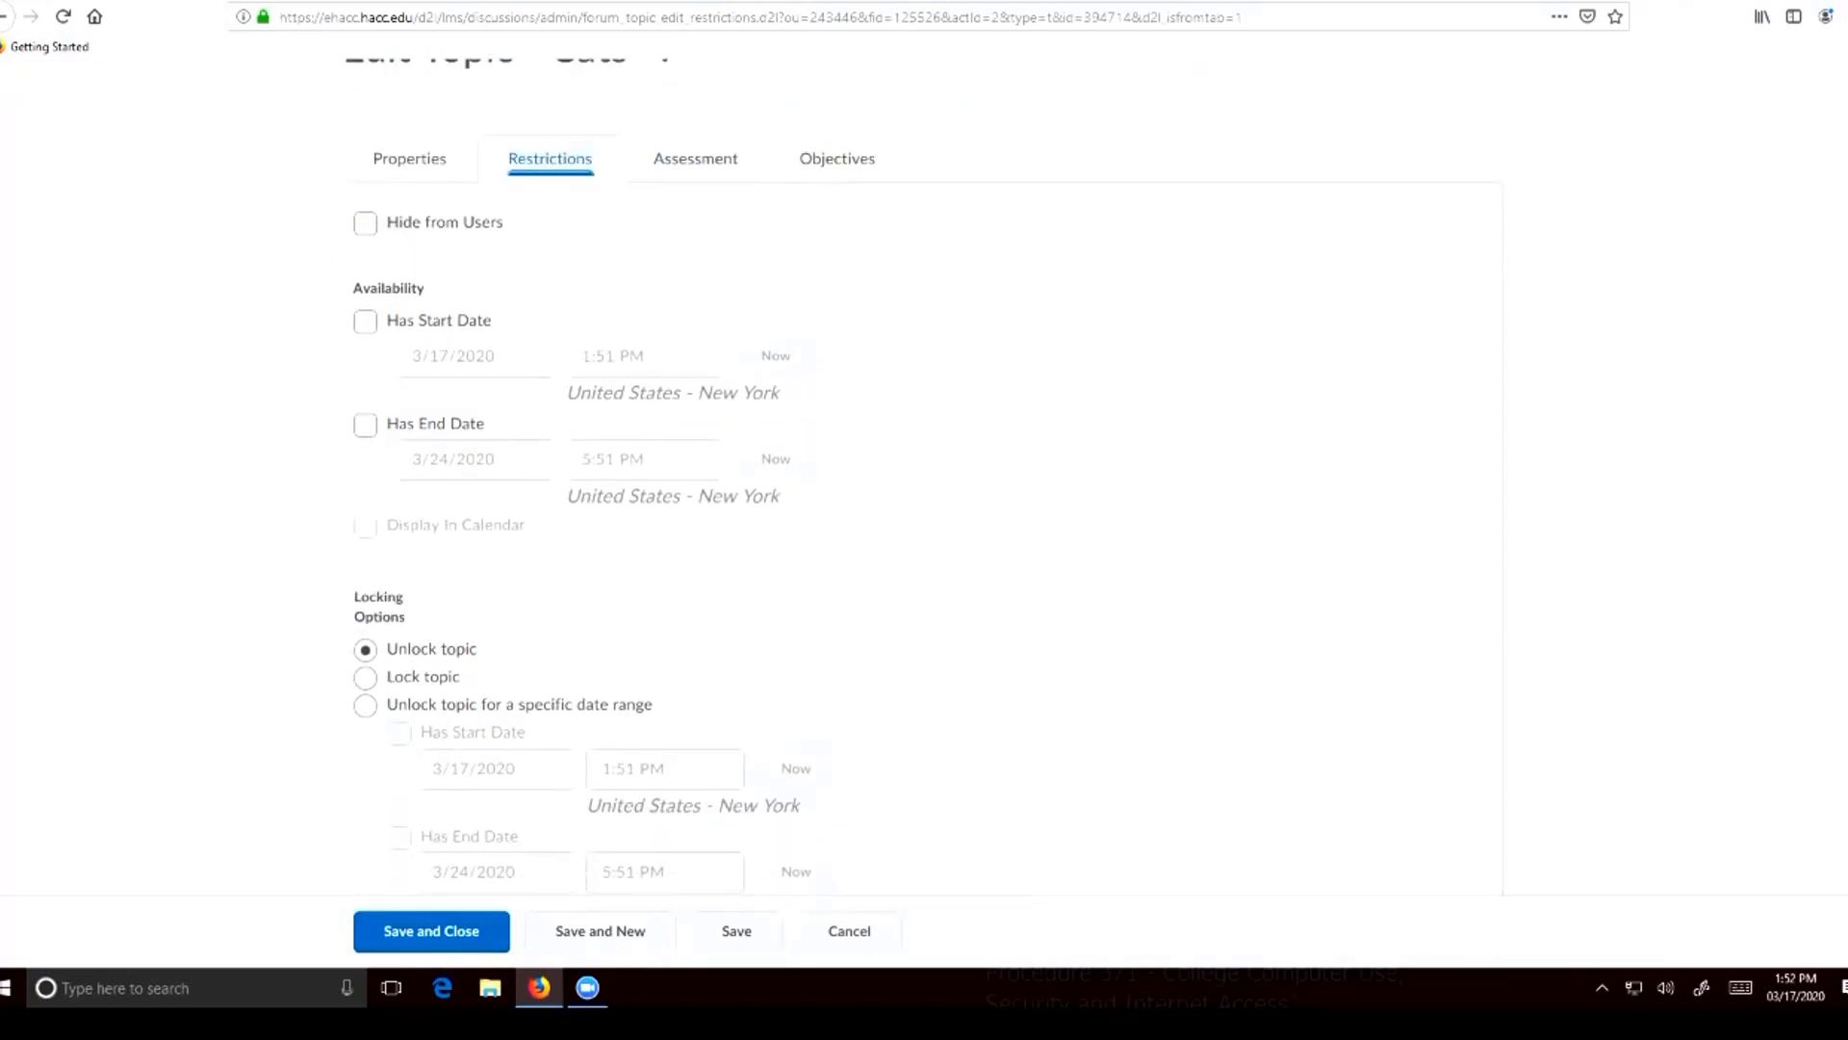
Review the Cats topic's assessment settings, including the grade item, score and rubric fields
left_click(695, 159)
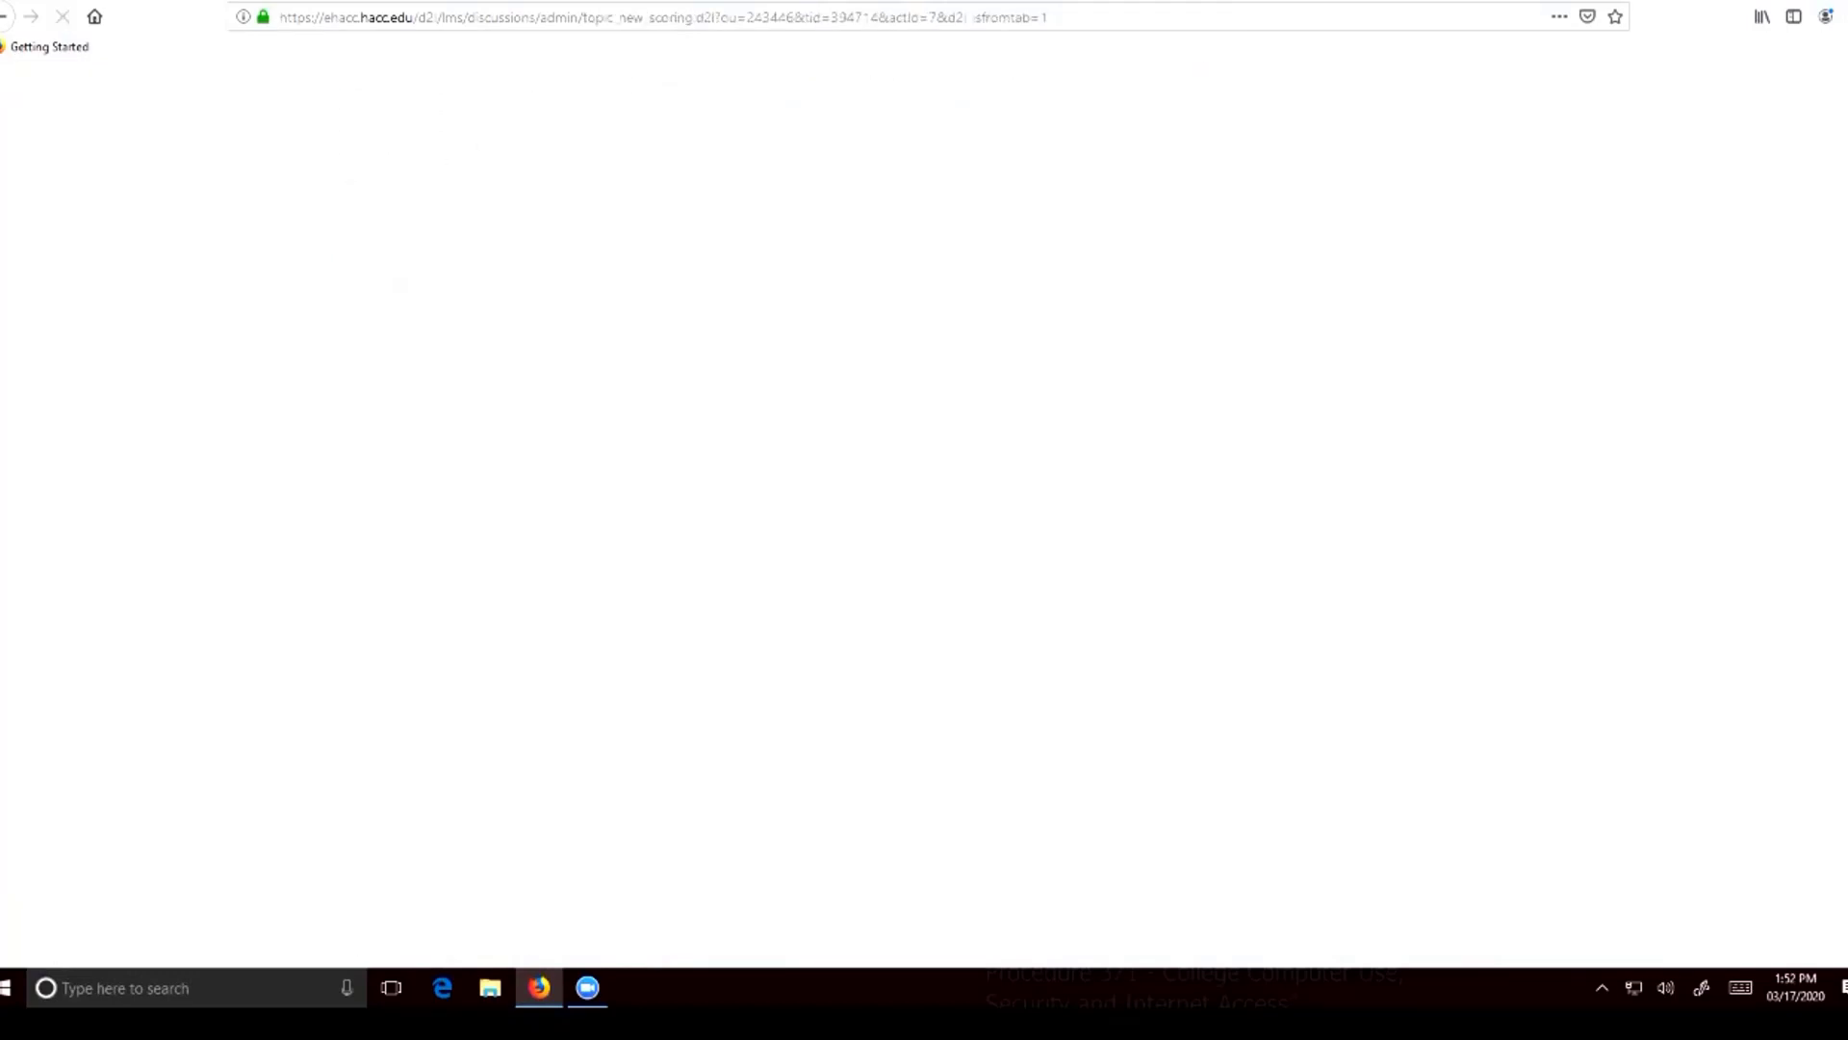
left_click(476, 512)
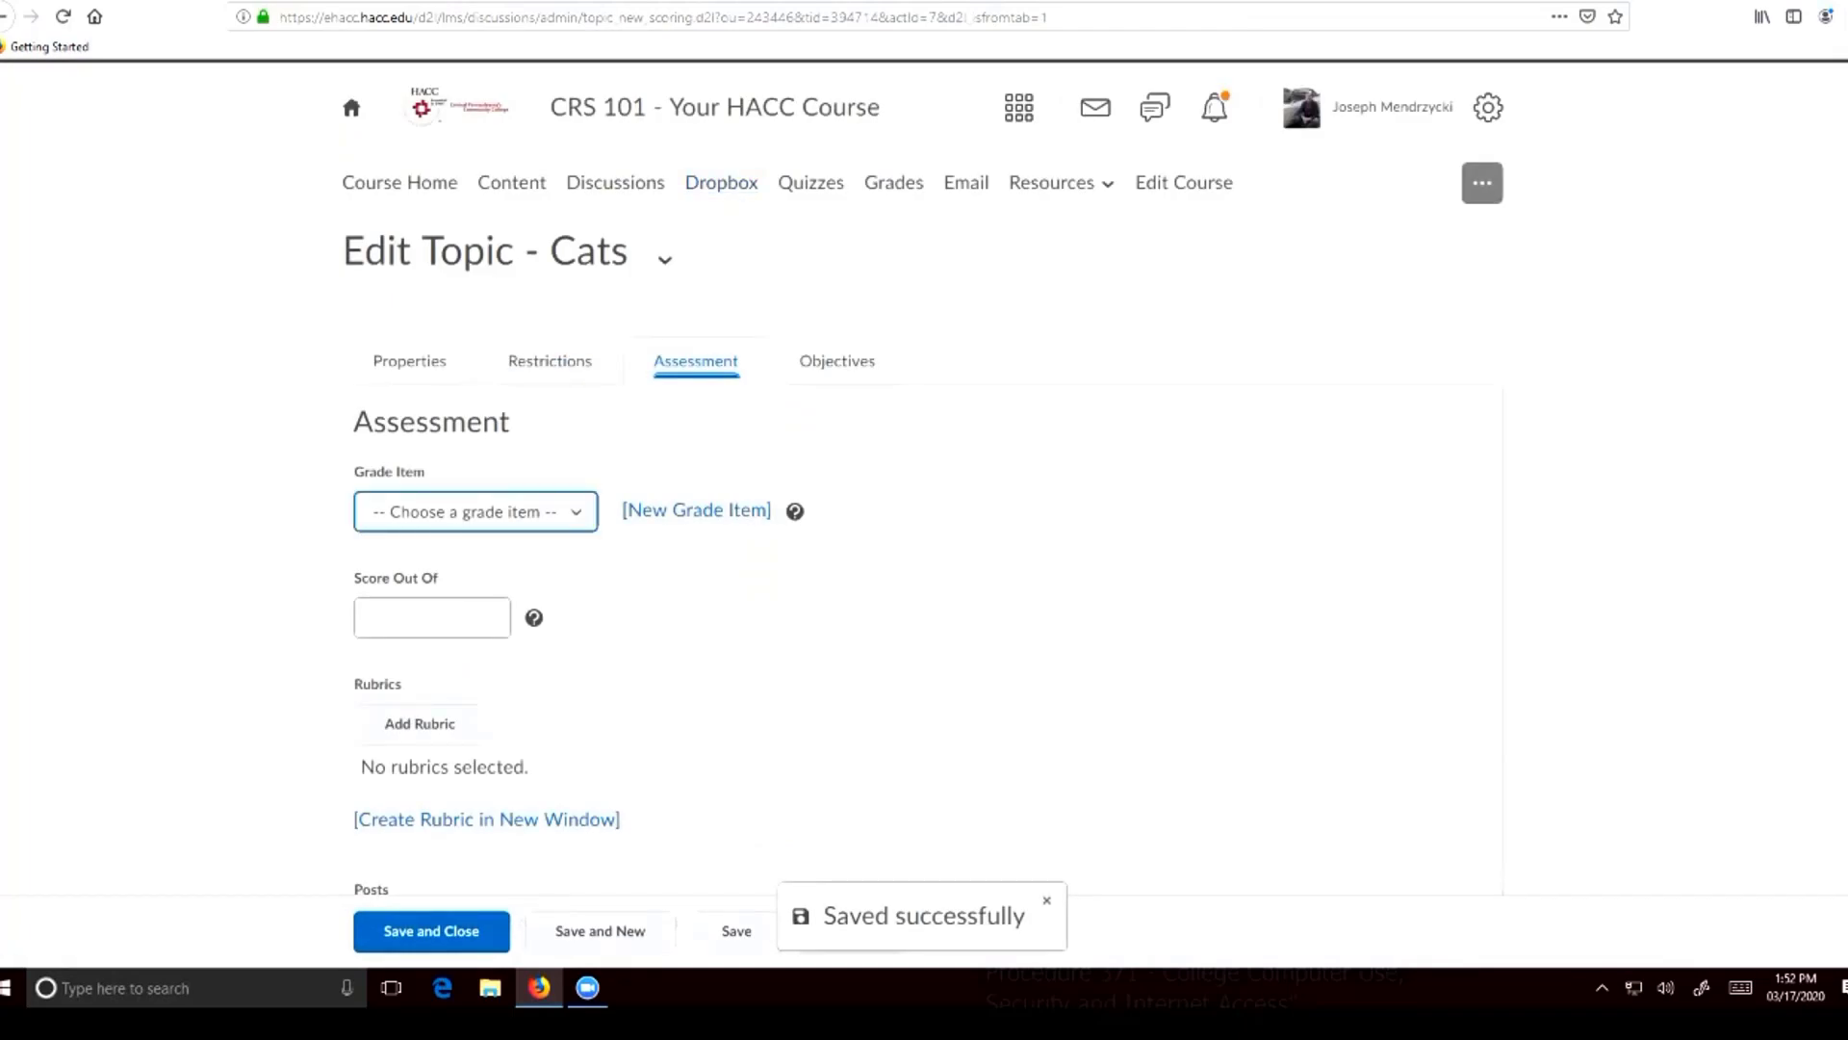
left_click(476, 512)
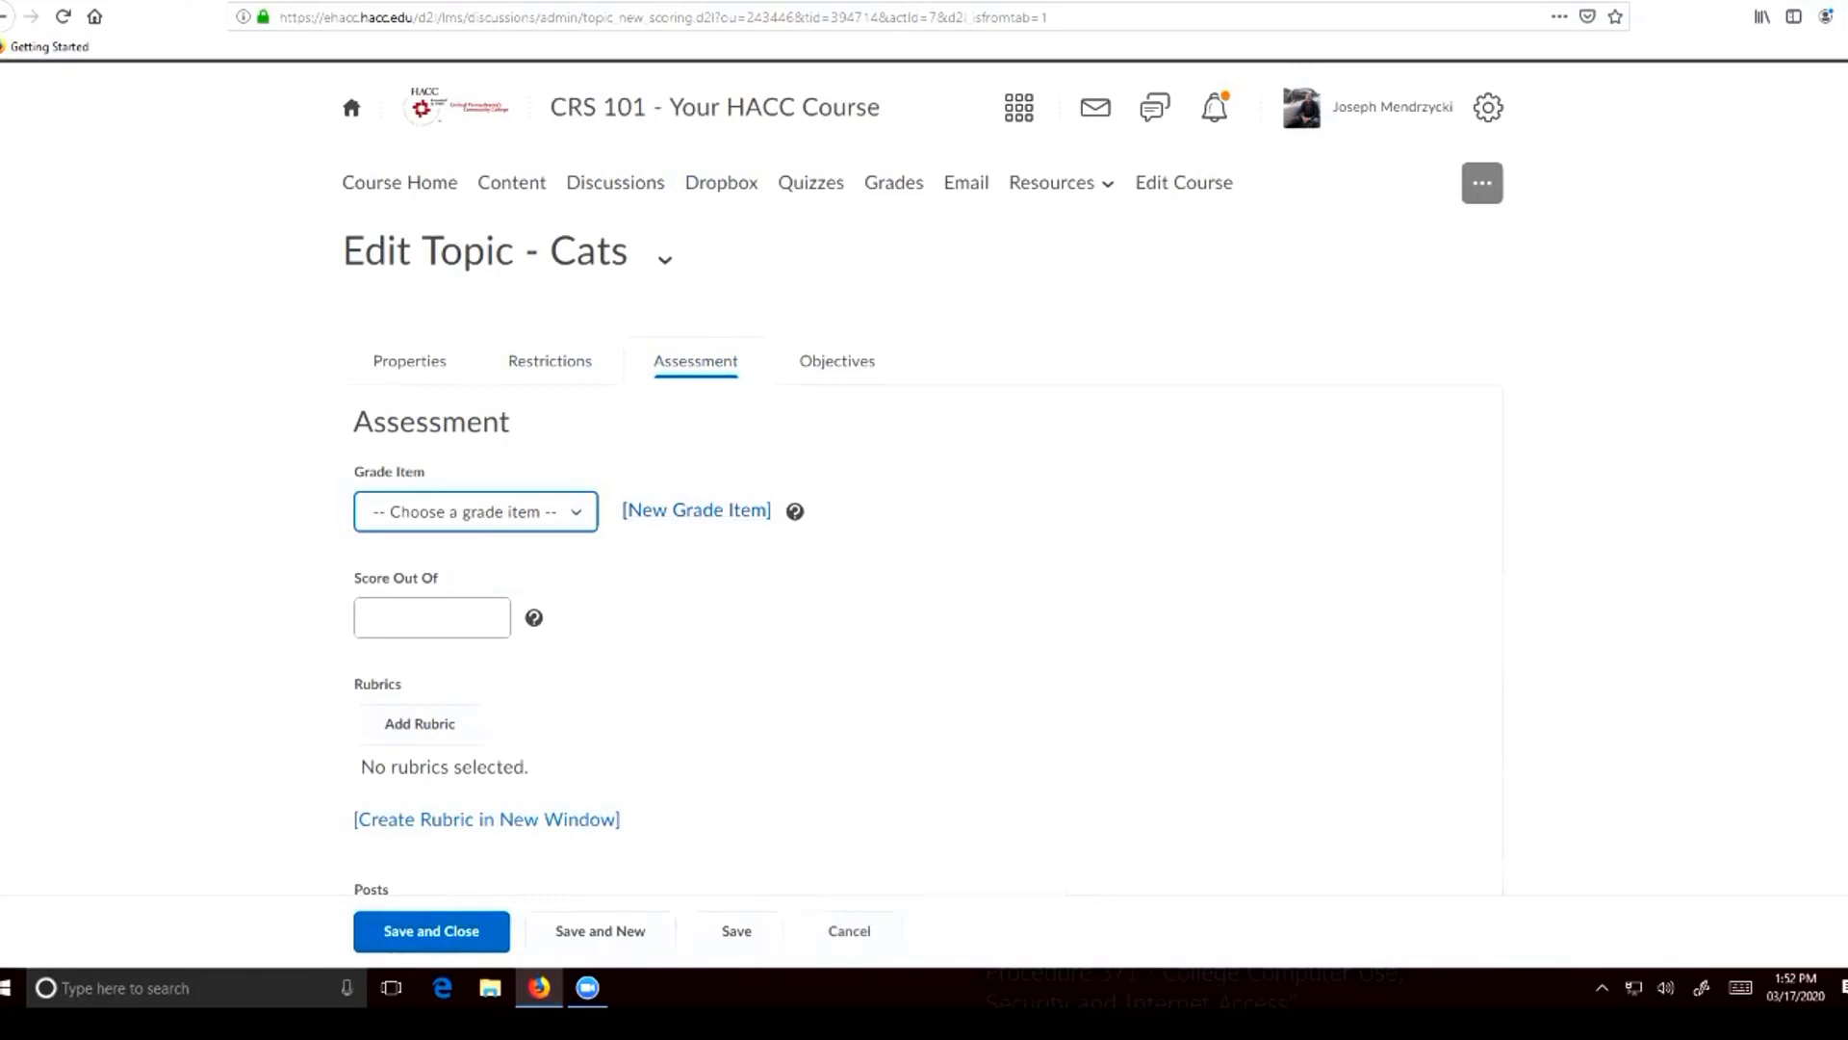
left_click(432, 618)
scroll(432, 617, "down", 1)
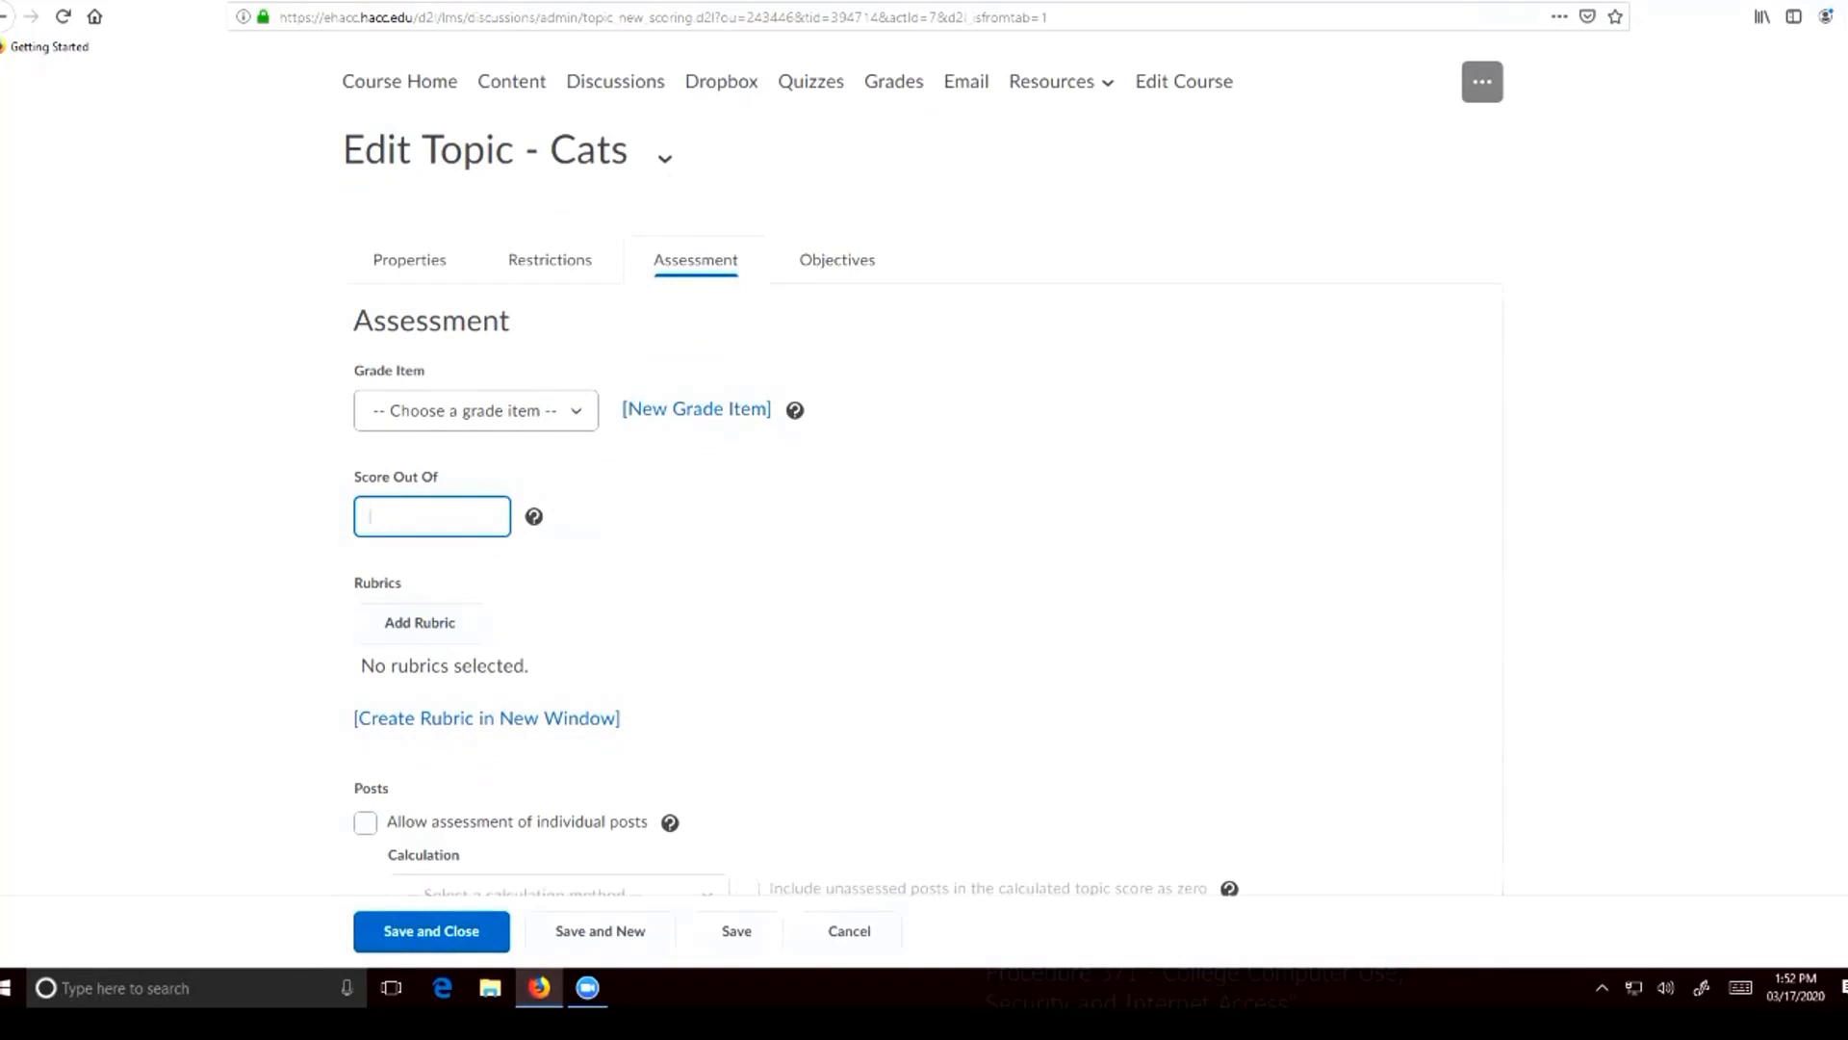
Return to the Cats topic's restrictions and examine the availability dates, Unlock topic and other locking options, and release conditions
left_click(549, 260)
scroll(549, 260, "down", 2)
scroll(924, 481, "down", 3)
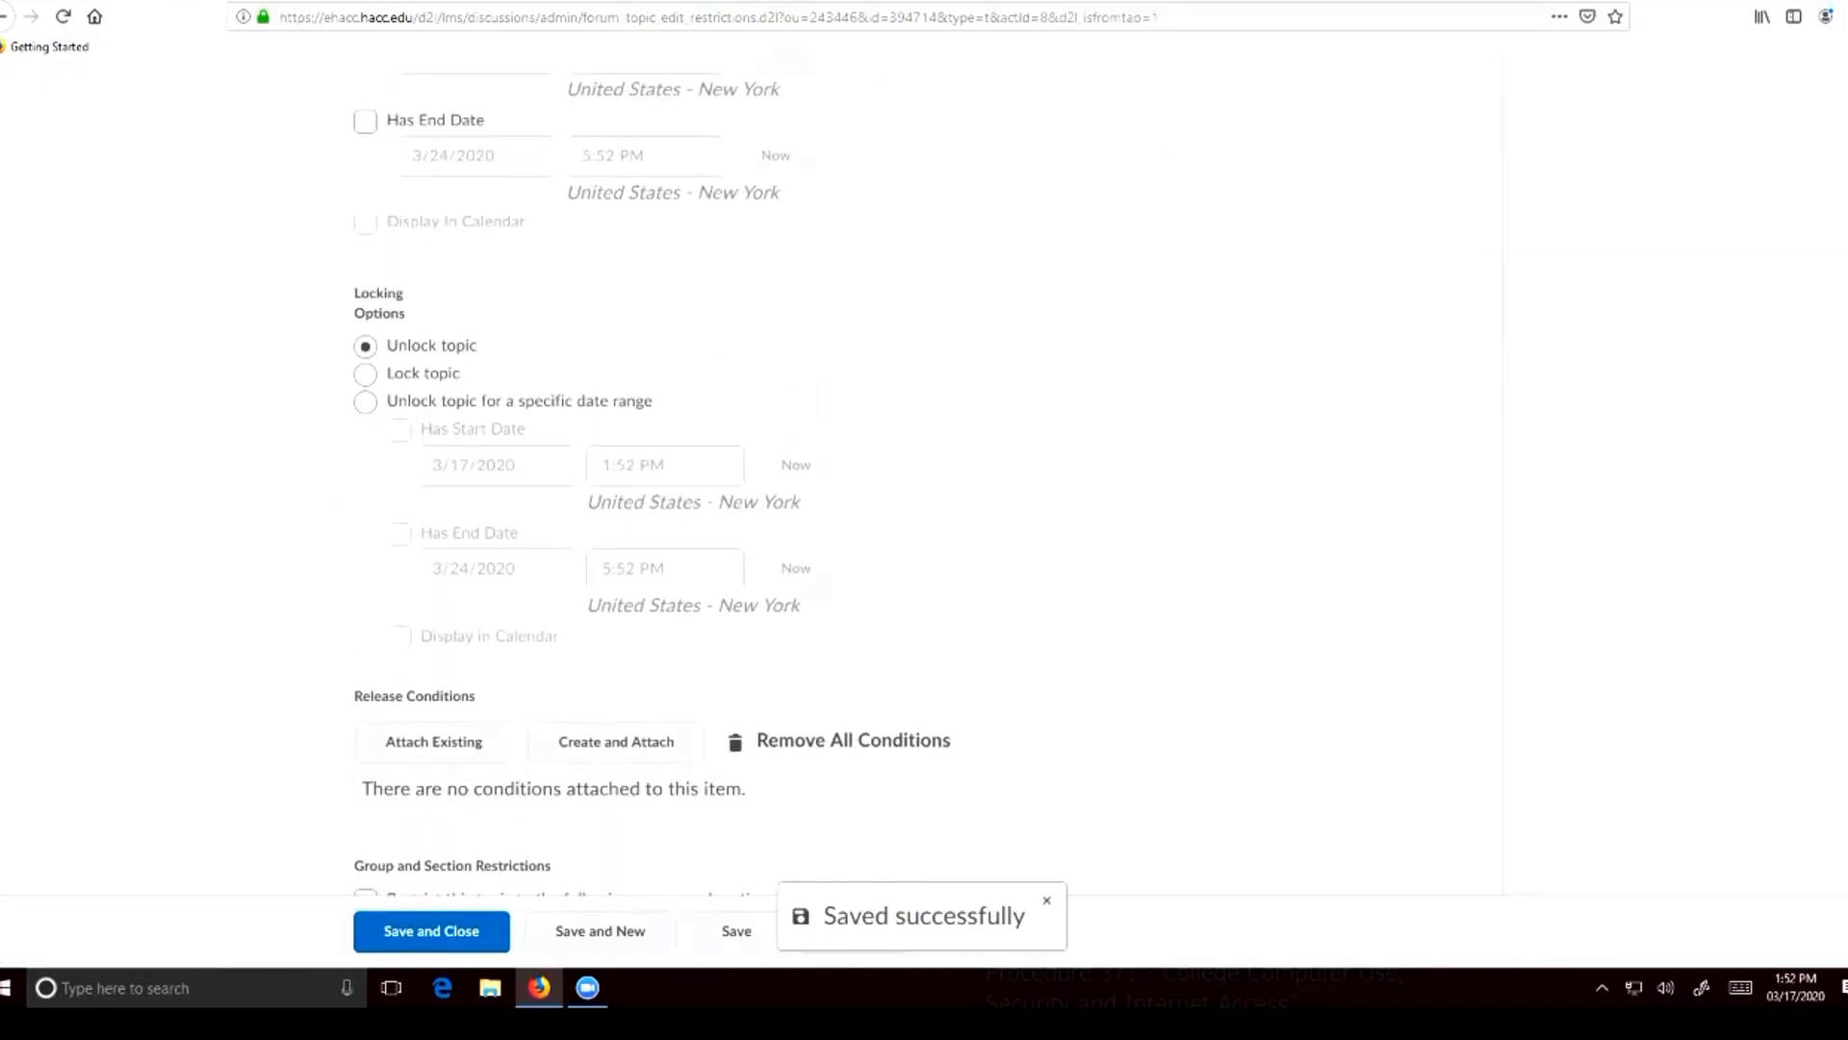
scroll(924, 482, "up", 5)
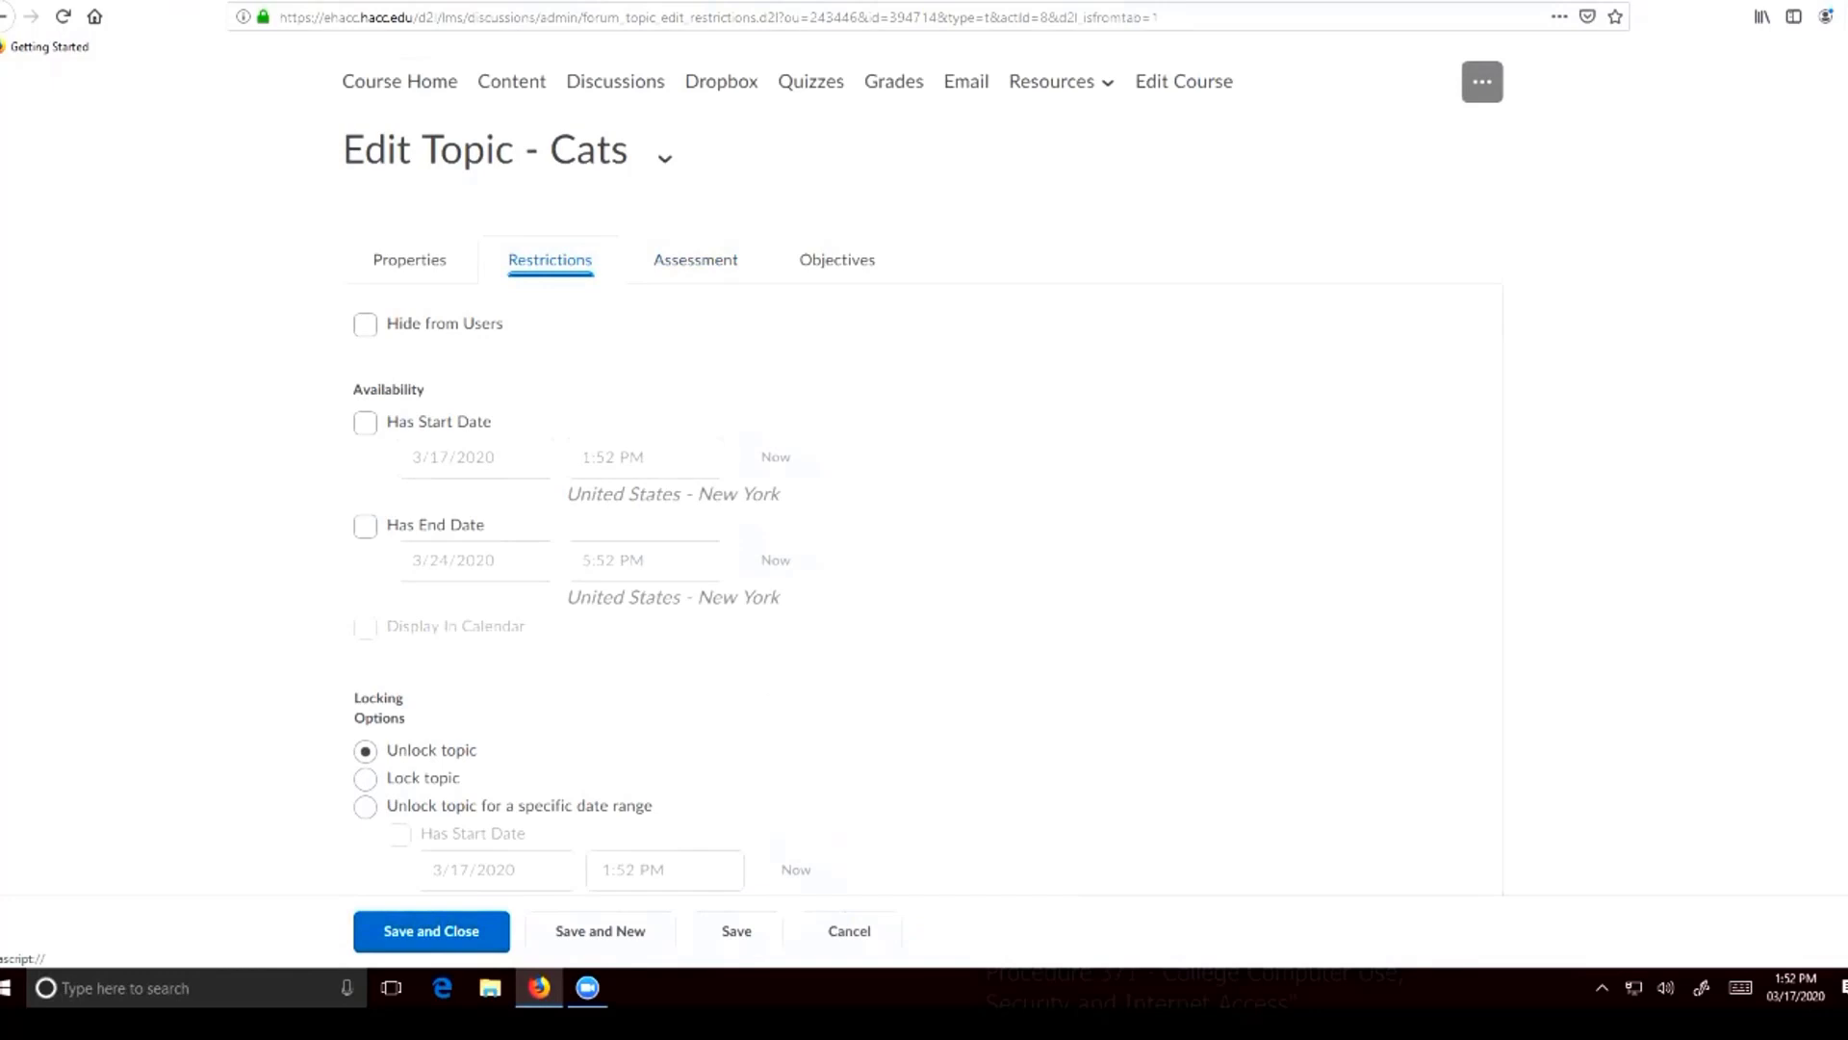
scroll(924, 482, "down", 3)
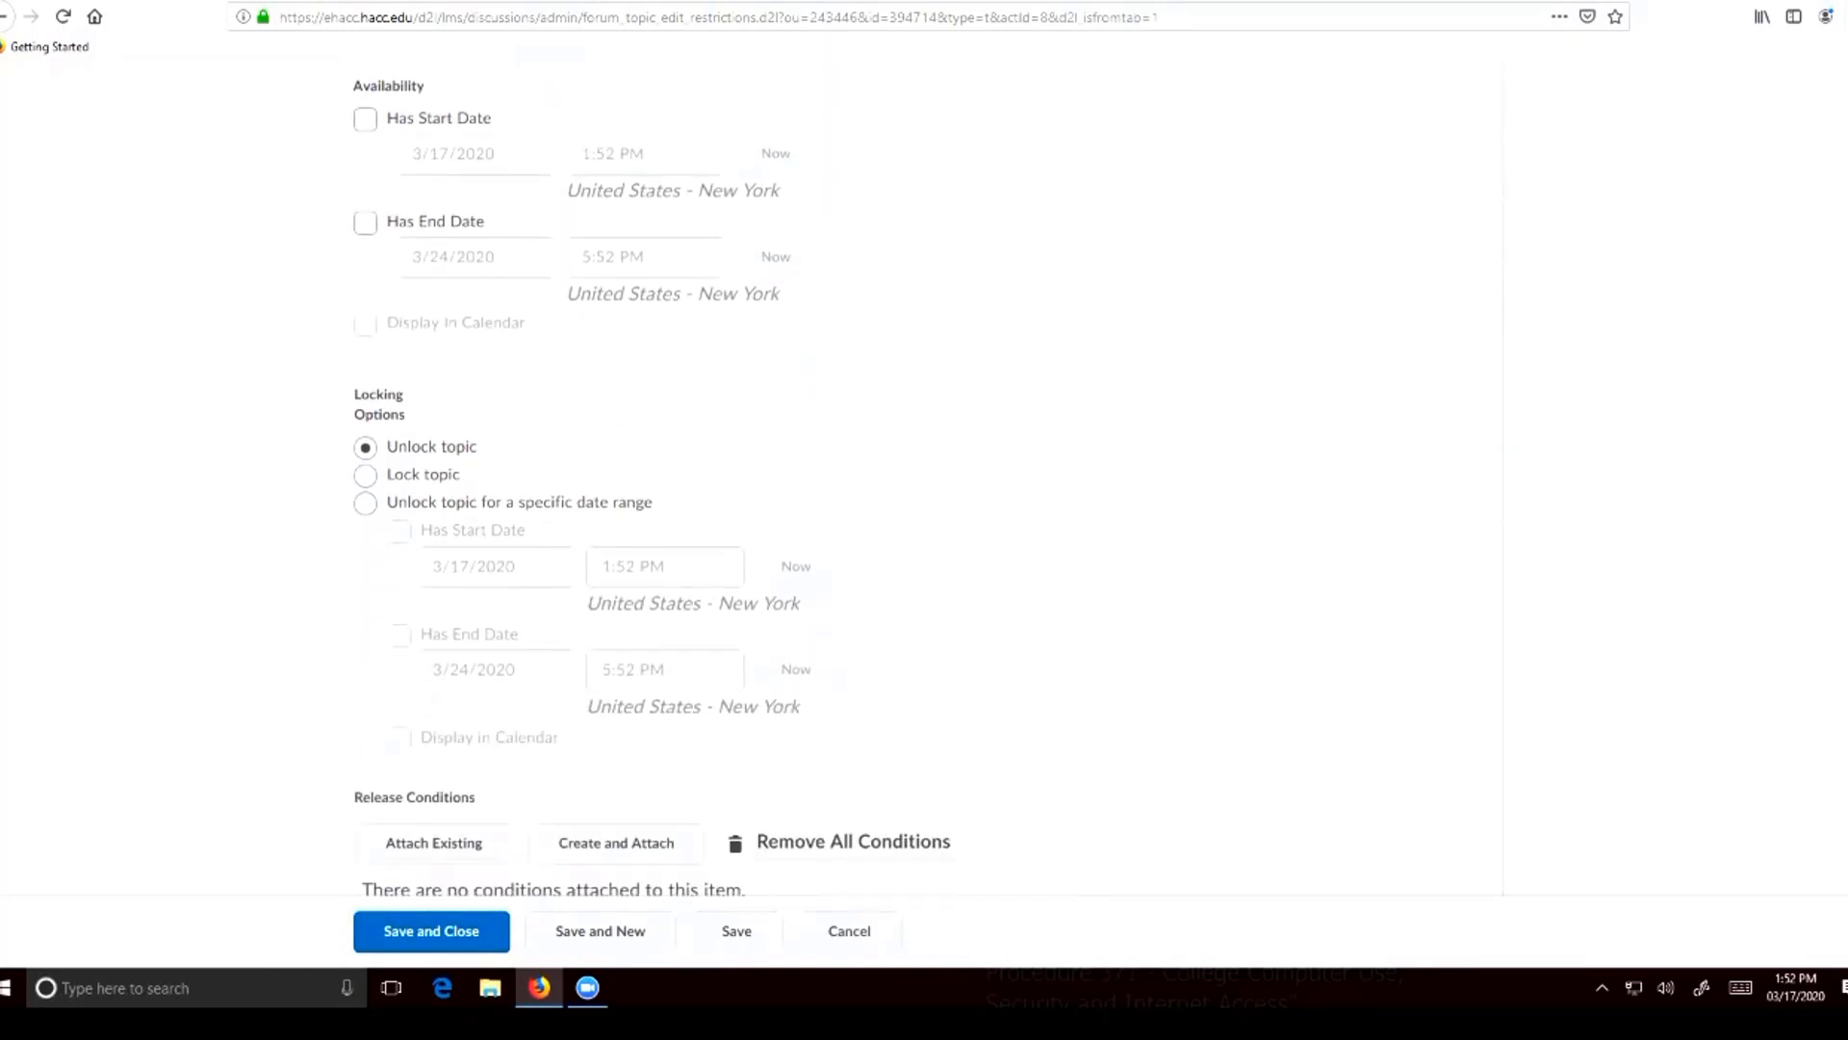
left_click_drag(354, 394, 406, 416)
left_click(429, 414)
scroll(429, 409, "down", 1)
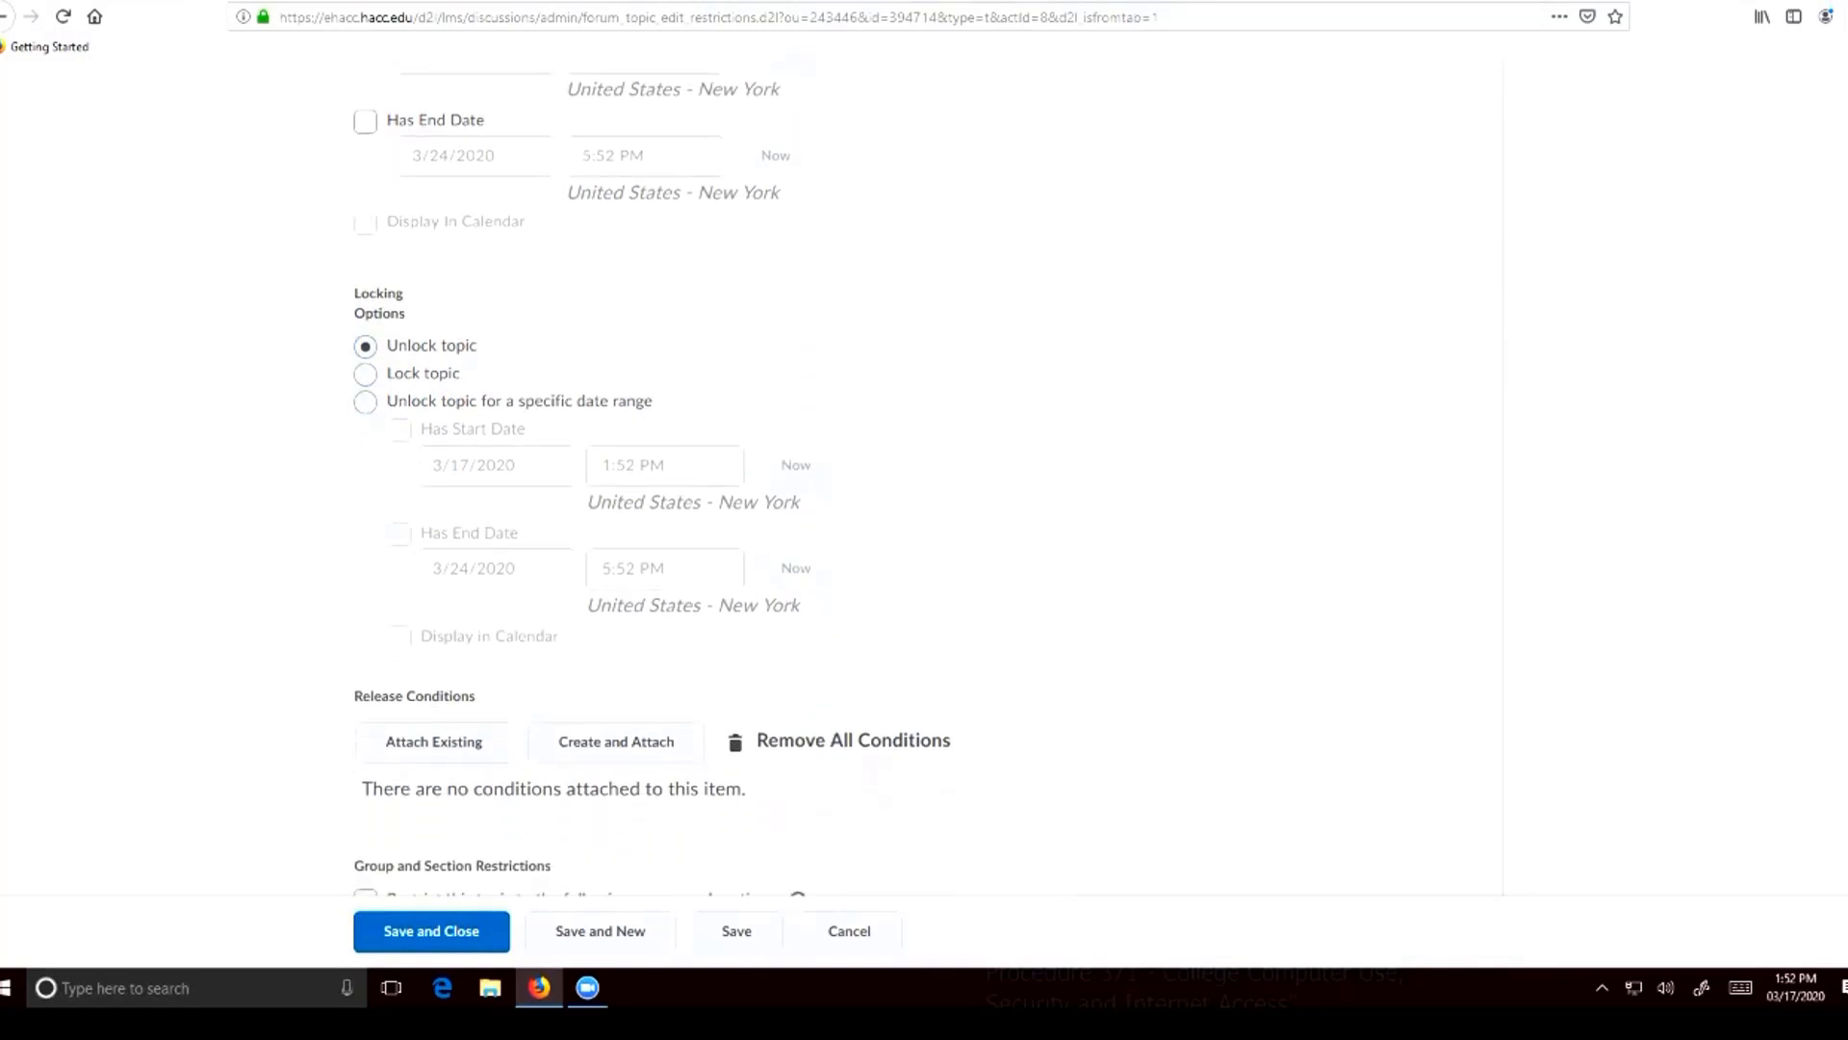
left_click_drag(354, 293, 406, 314)
left_click(429, 345)
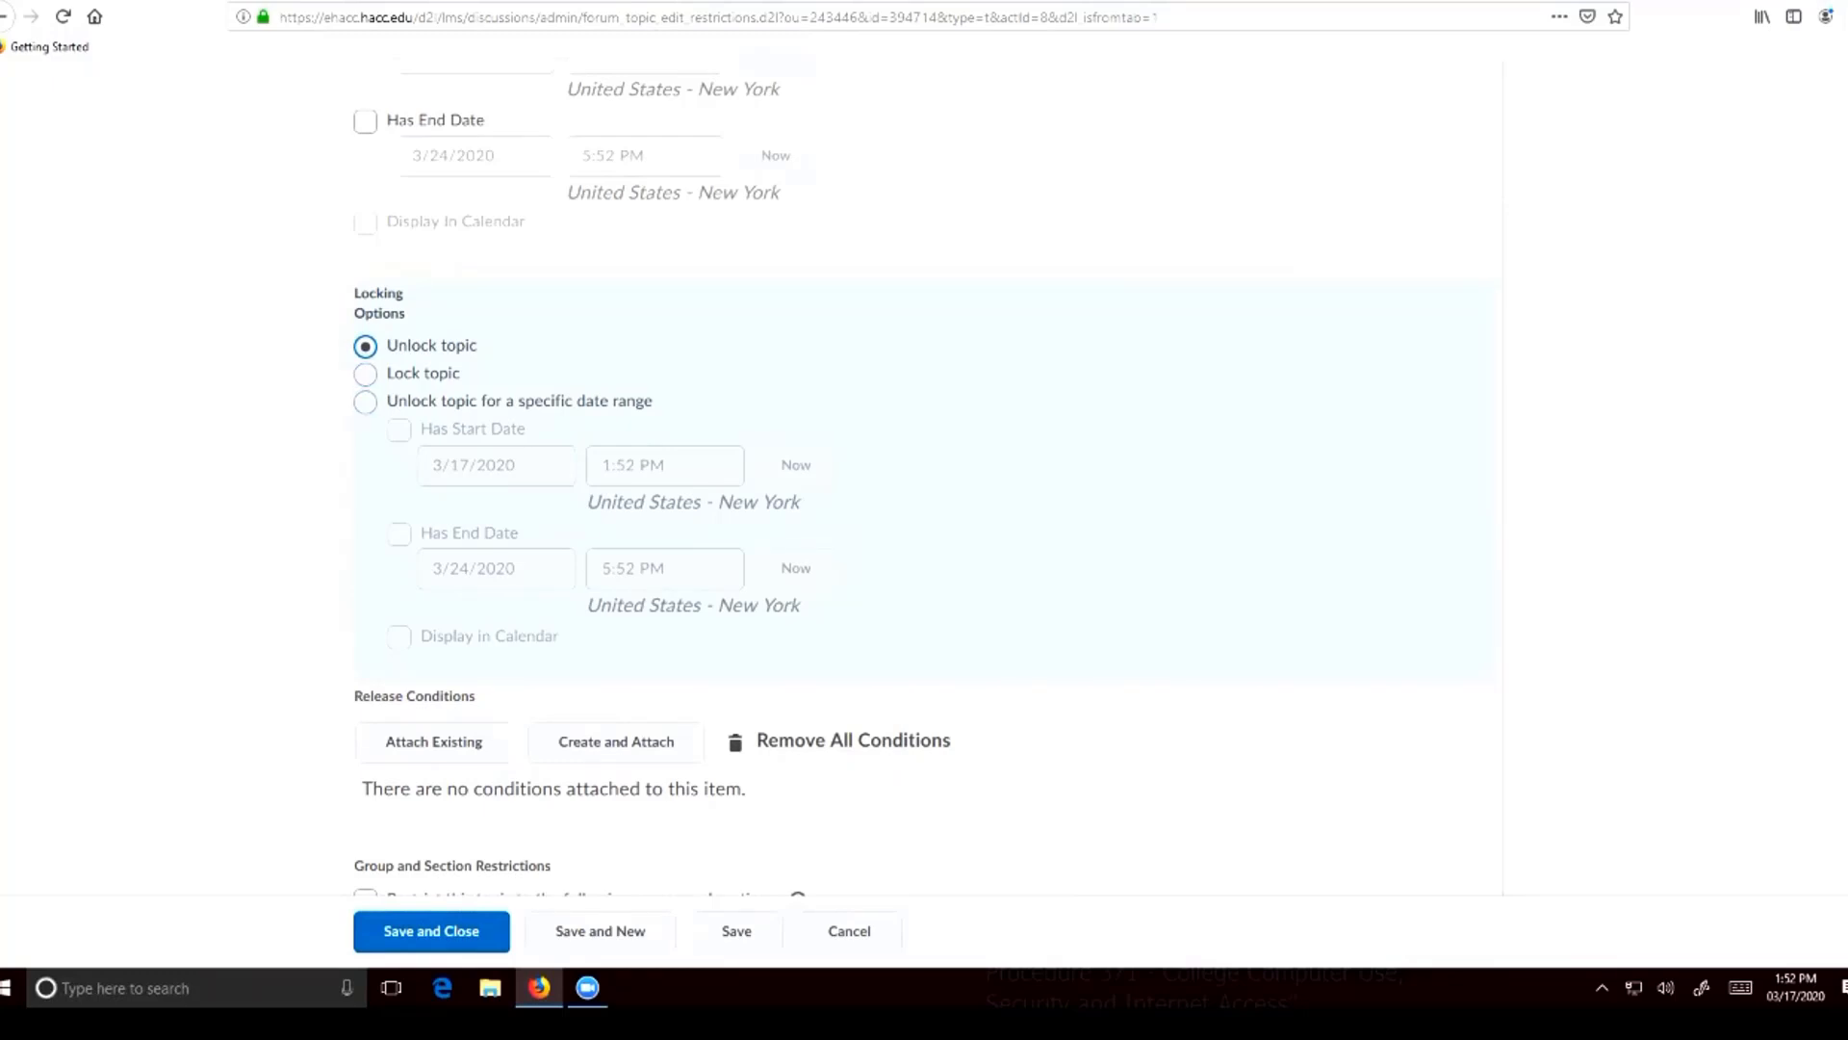
scroll(924, 482, "up", 3)
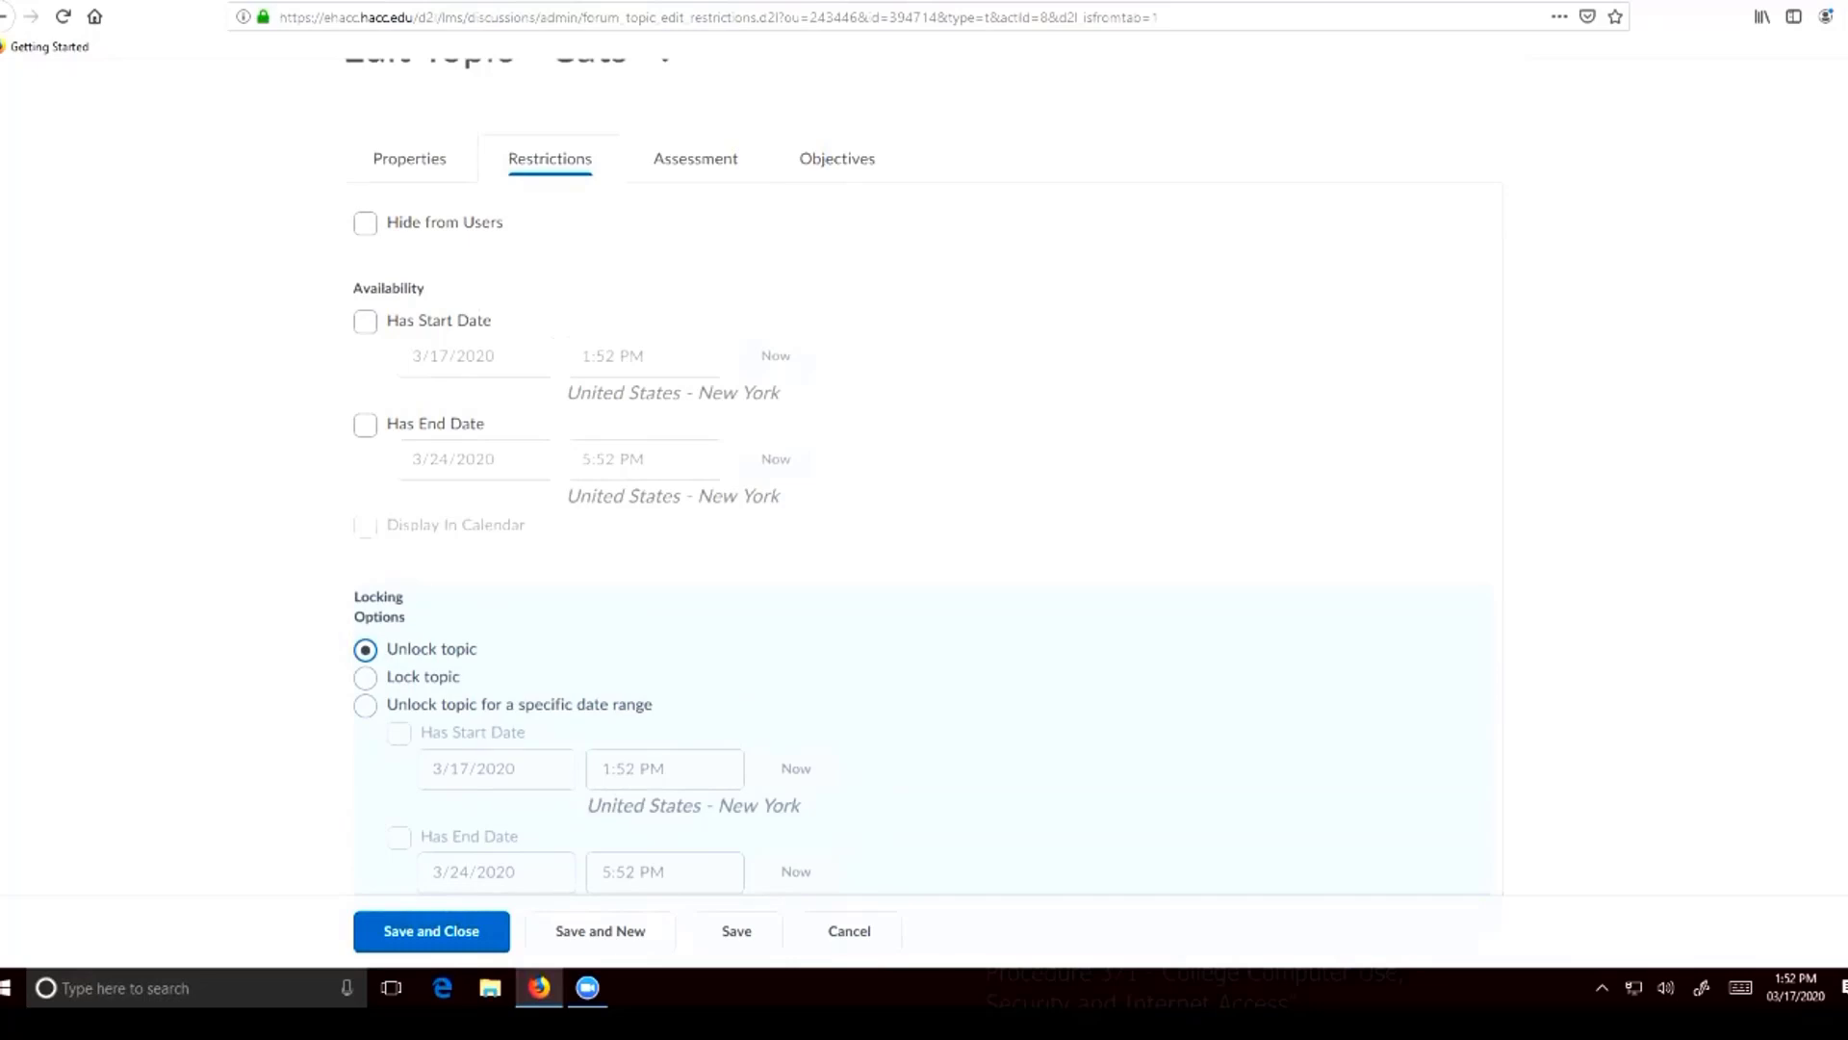
scroll(924, 482, "down", 1)
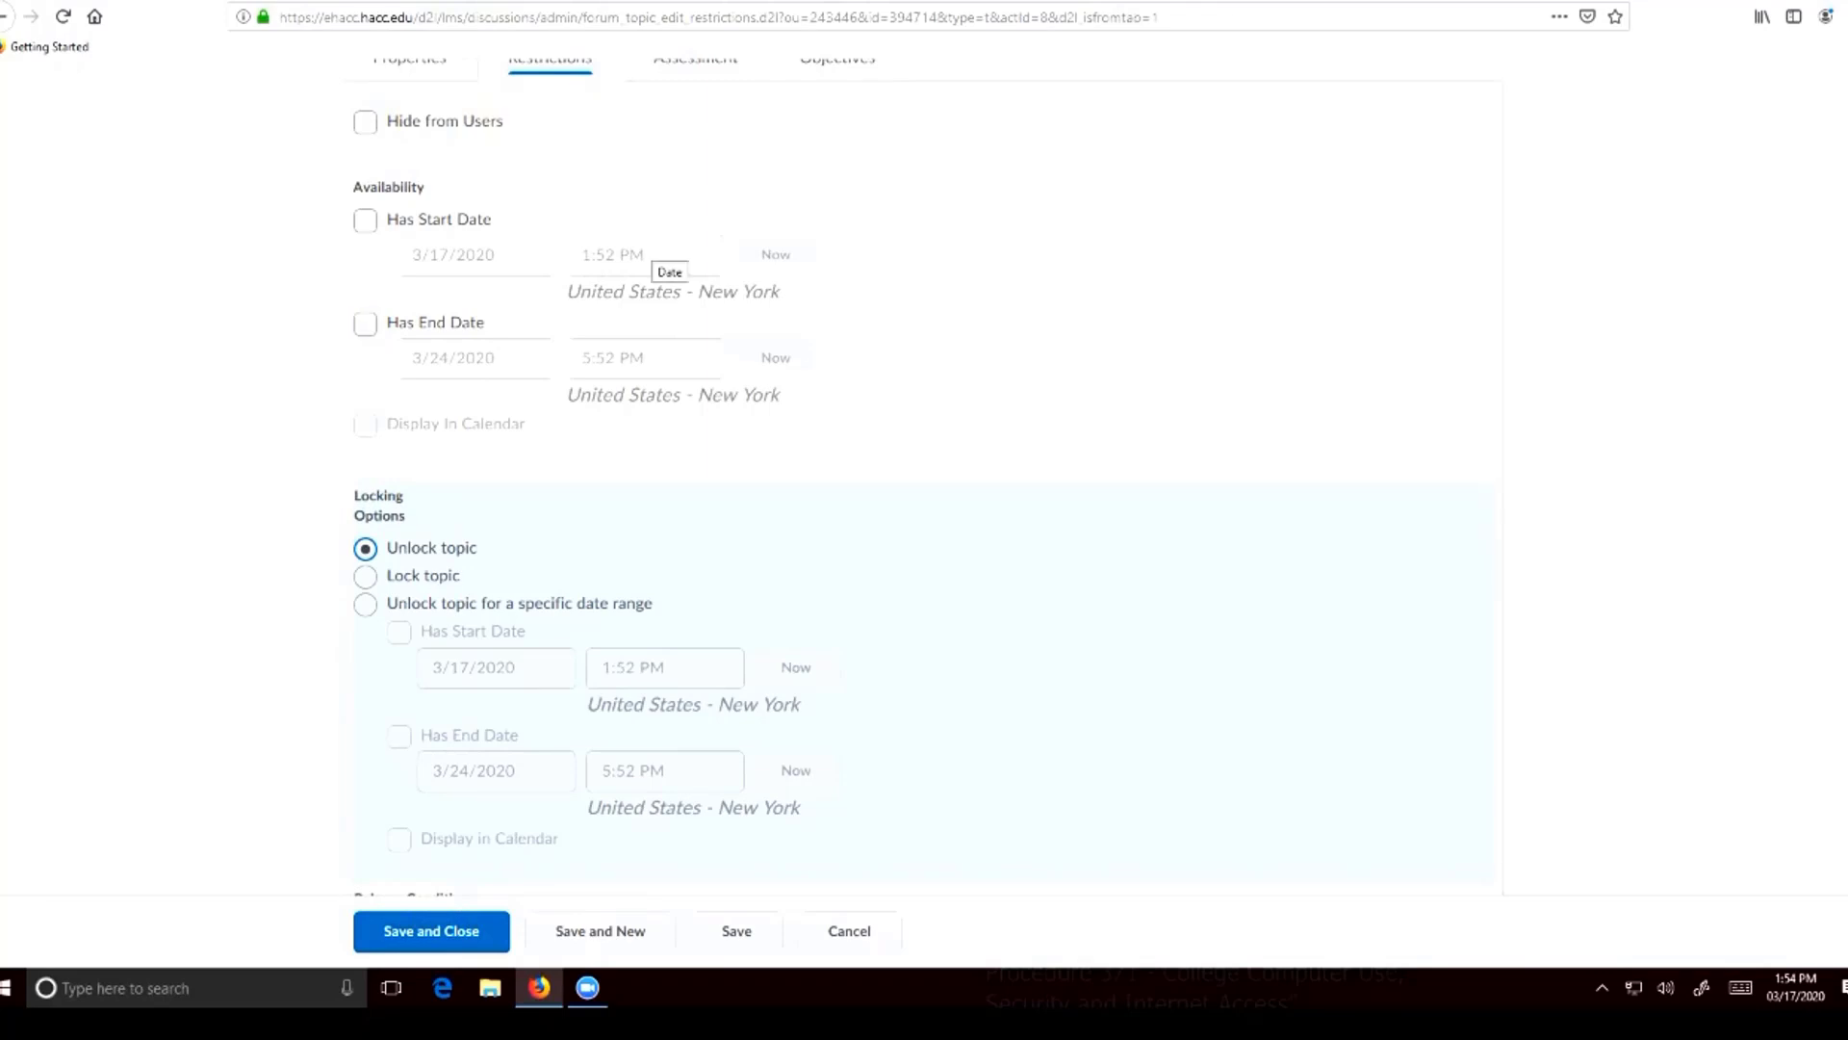
Save and close the Cats topic after checking its release conditions and group restrictions, and open the topic from the discussions list
scroll(652, 471, "down", 1)
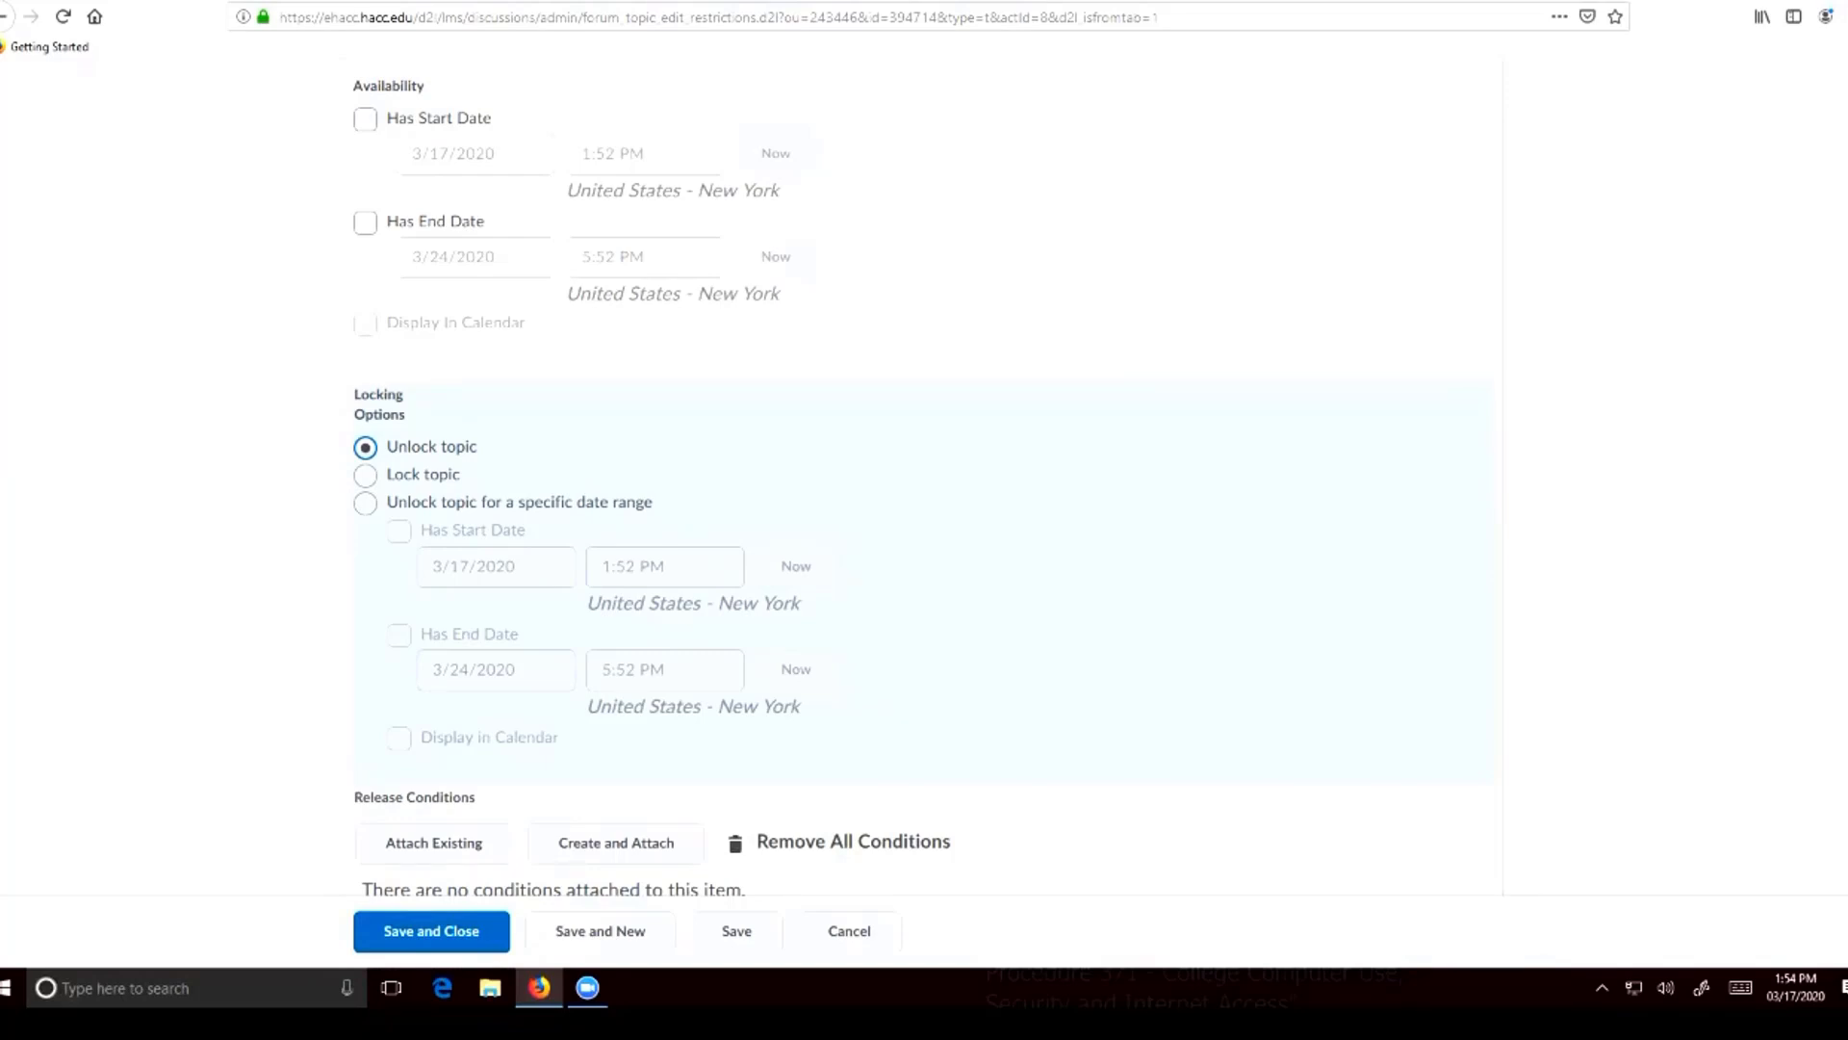
scroll(653, 477, "down", 2)
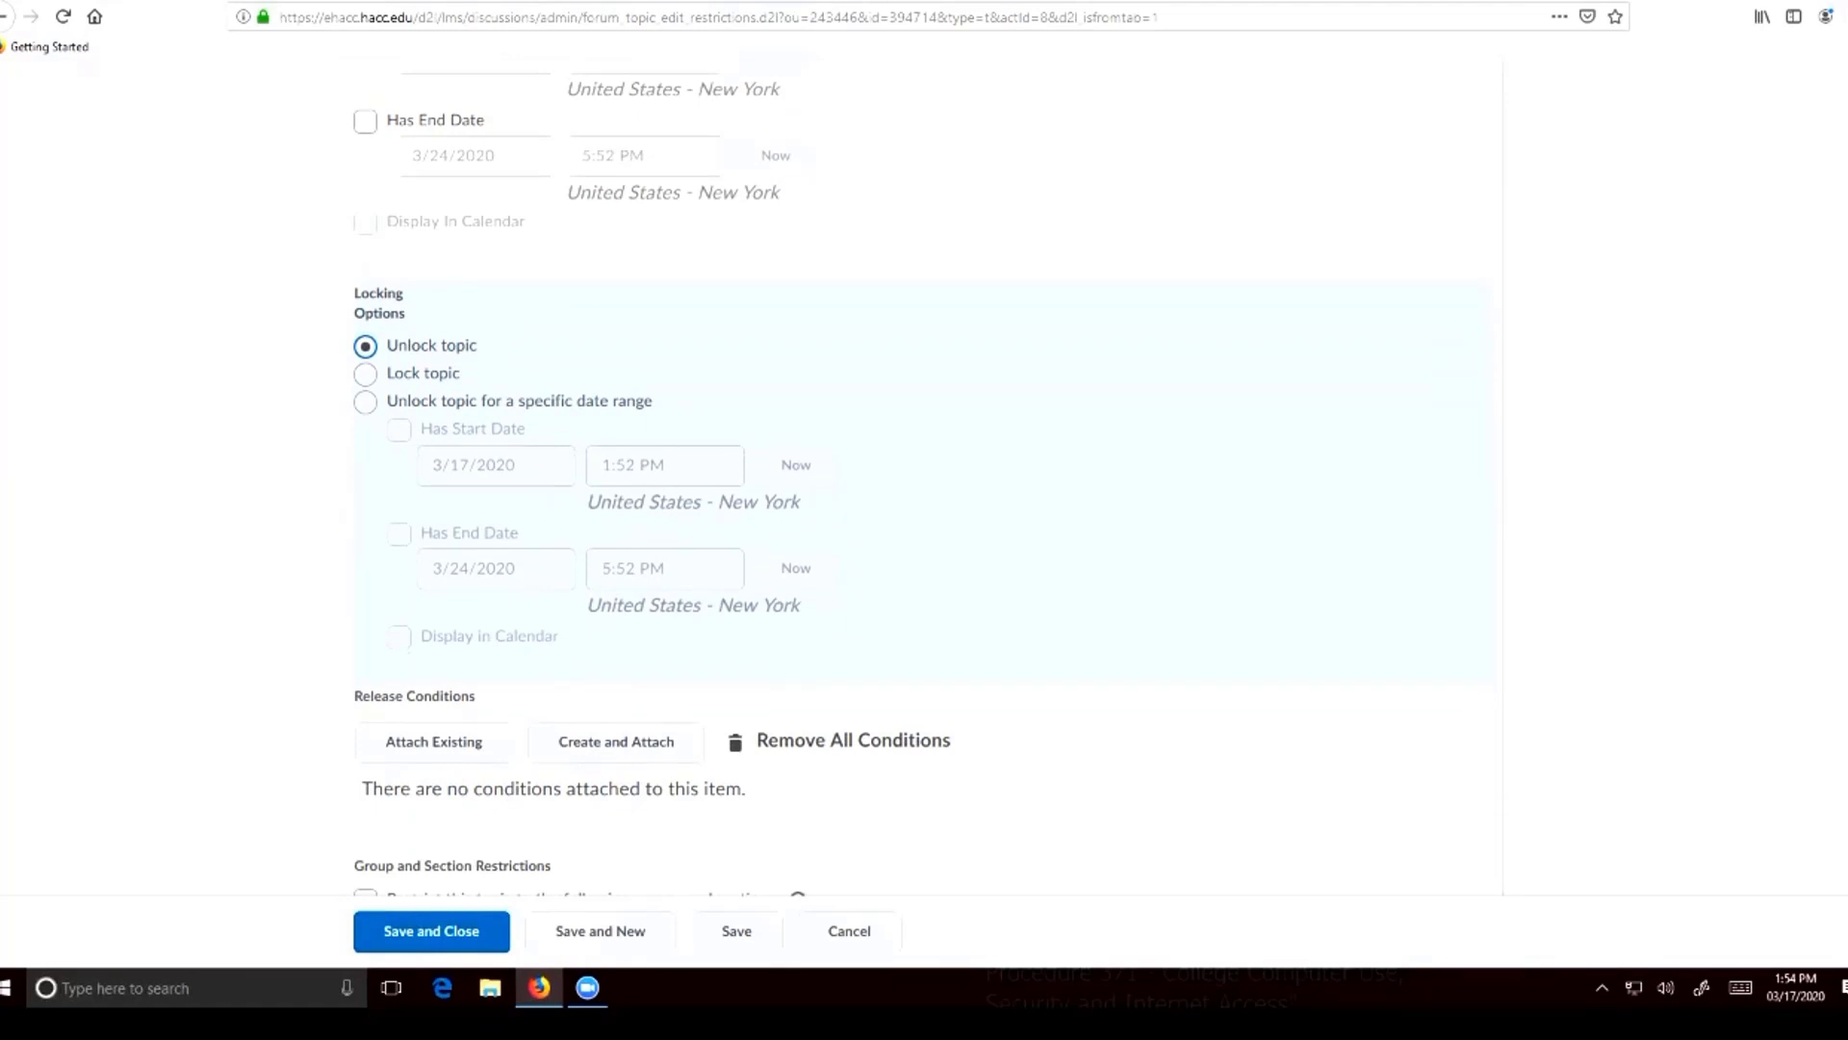
scroll(653, 477, "down", 2)
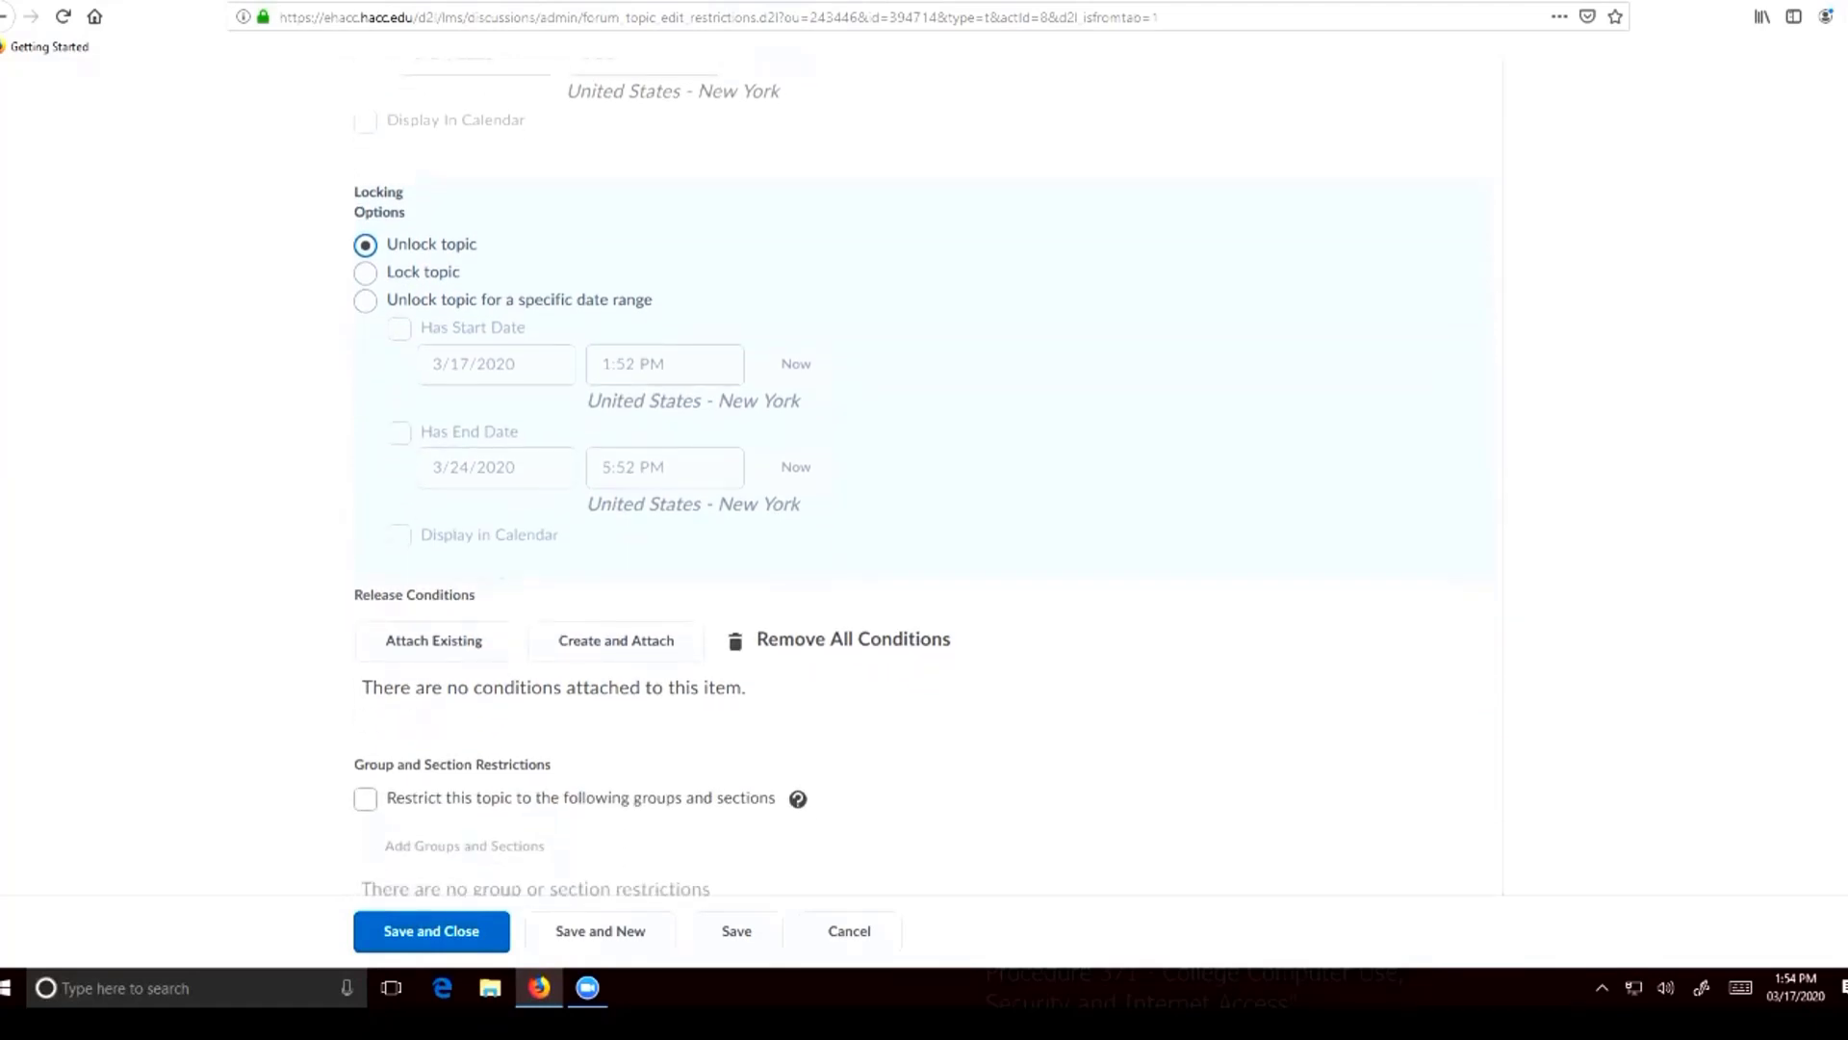
scroll(652, 477, "up", 12)
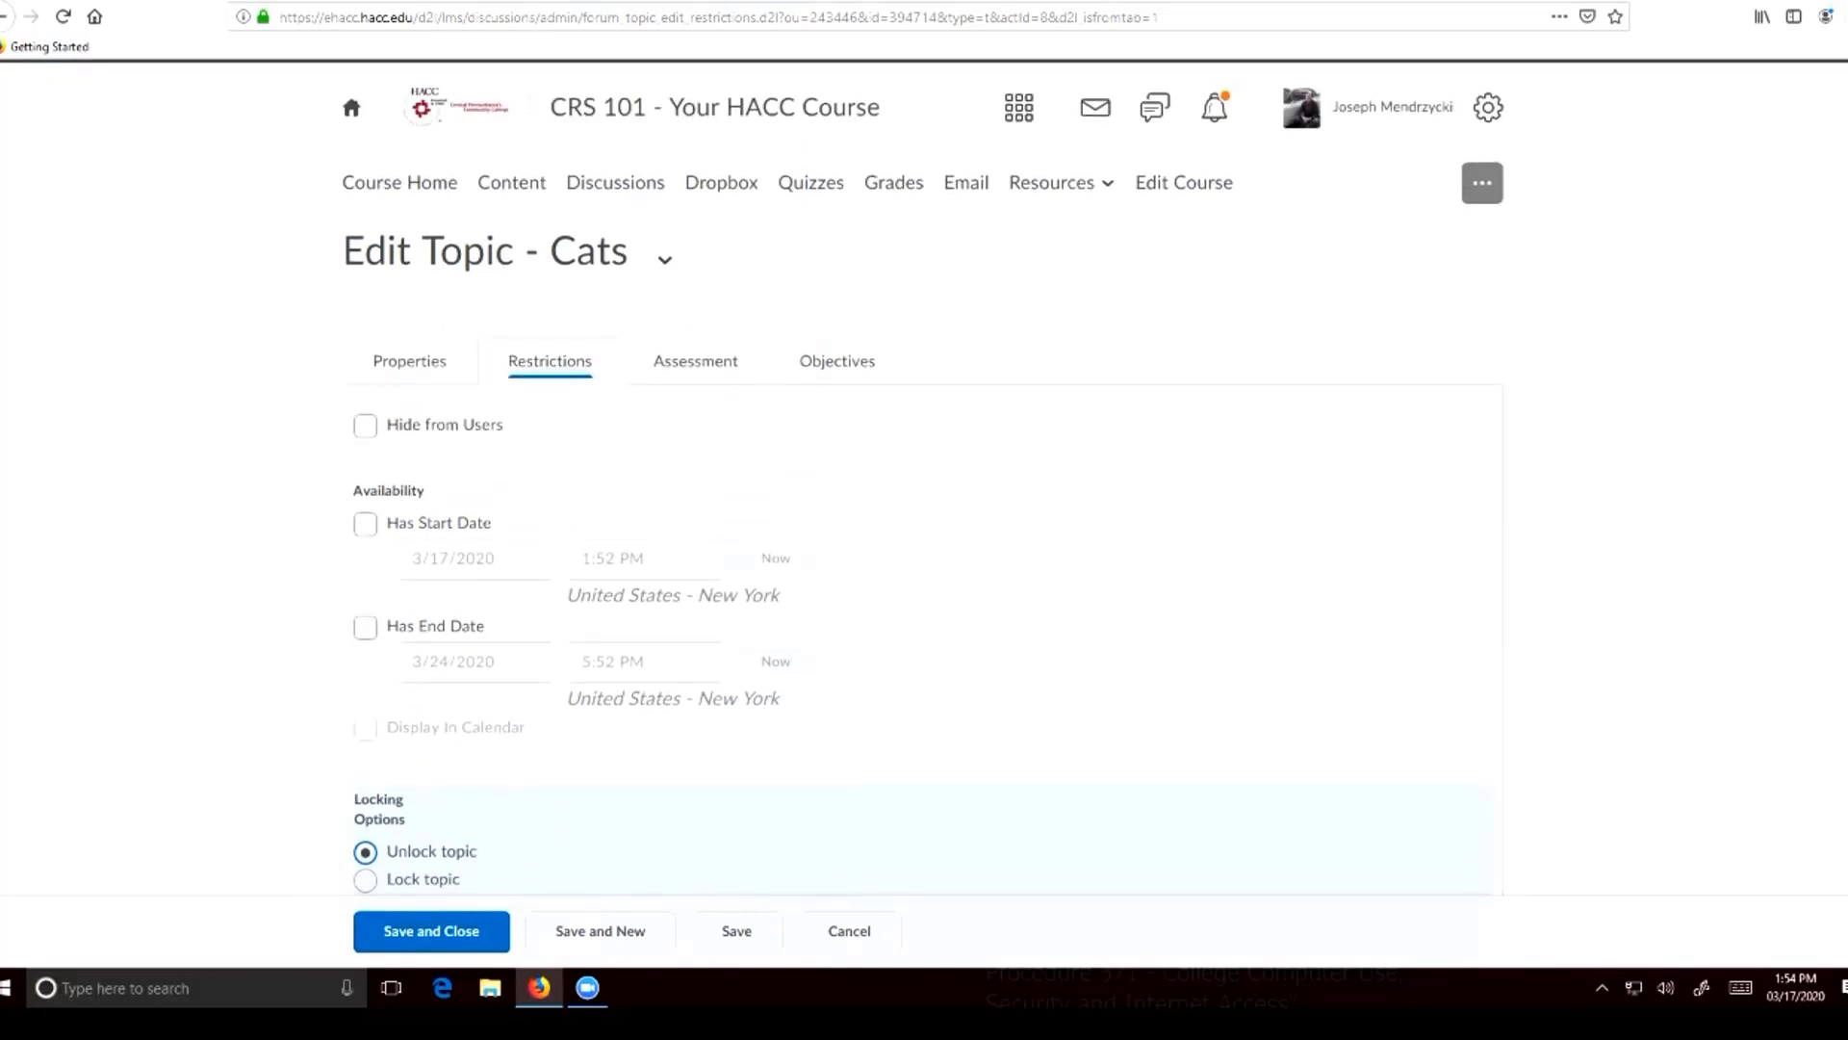
left_click(432, 931)
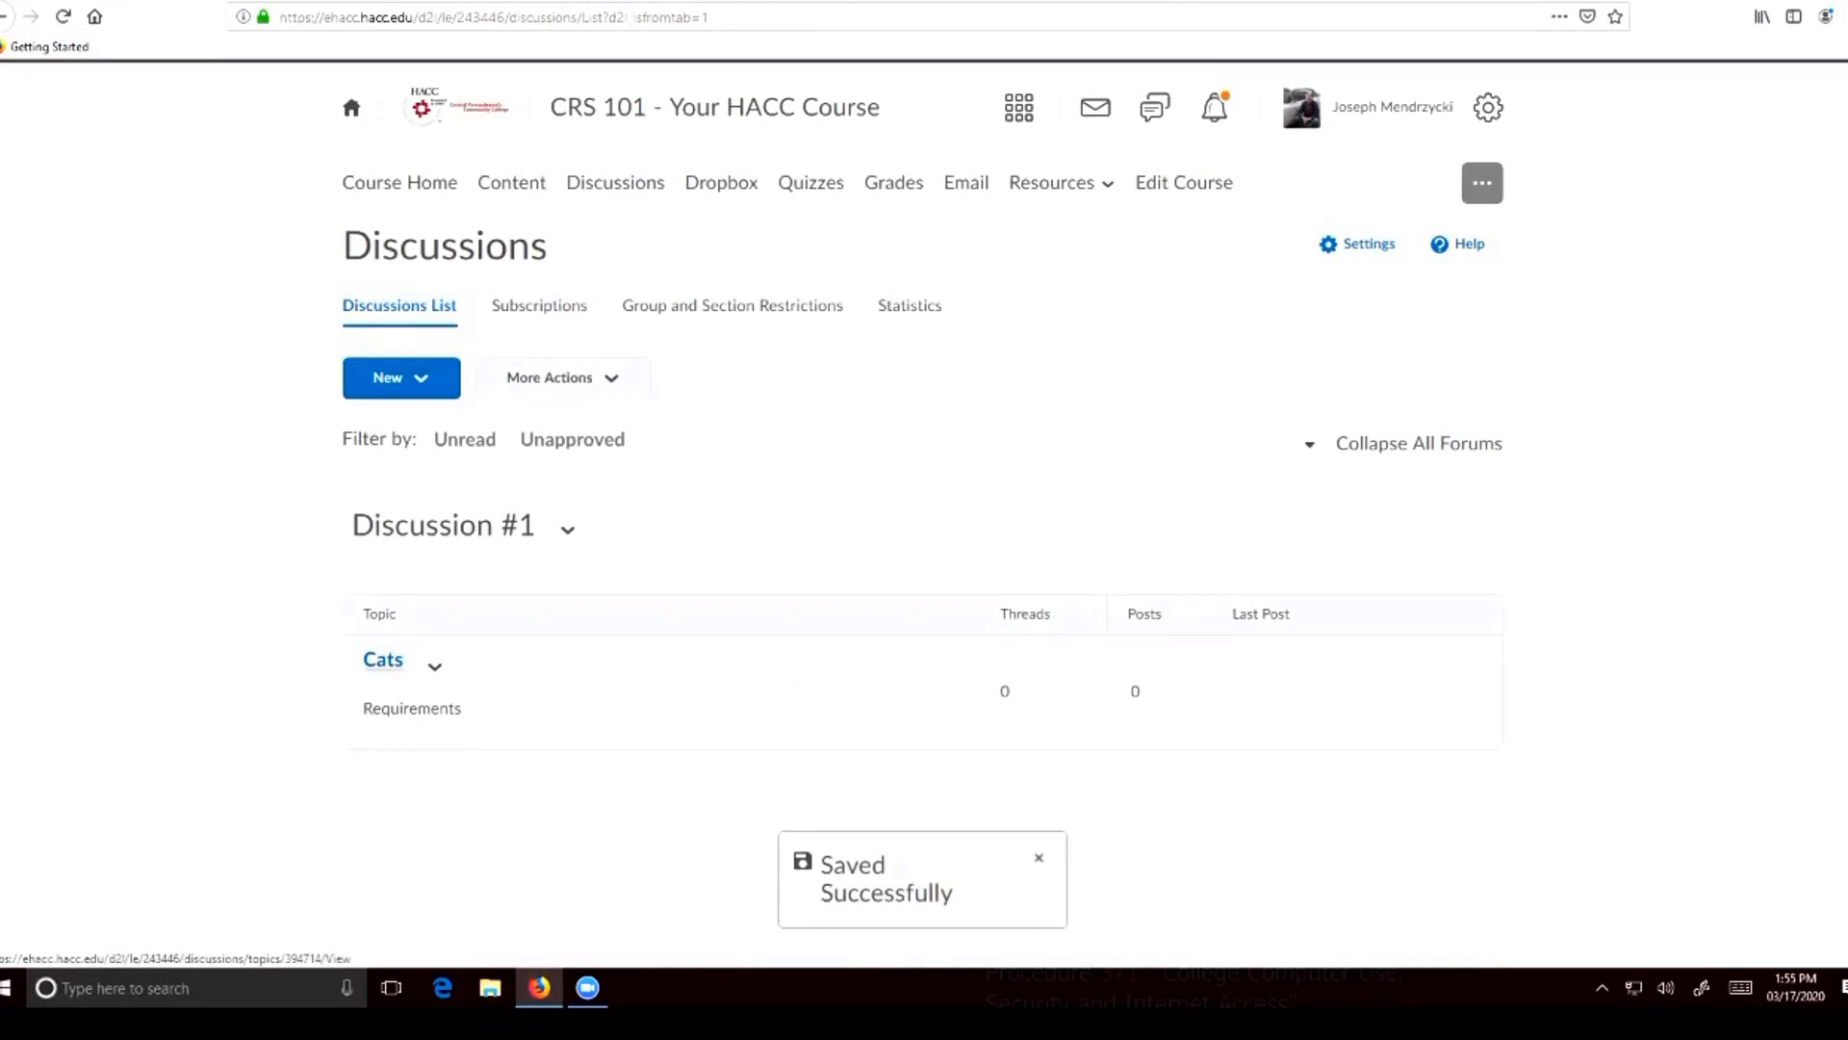
left_click(384, 659)
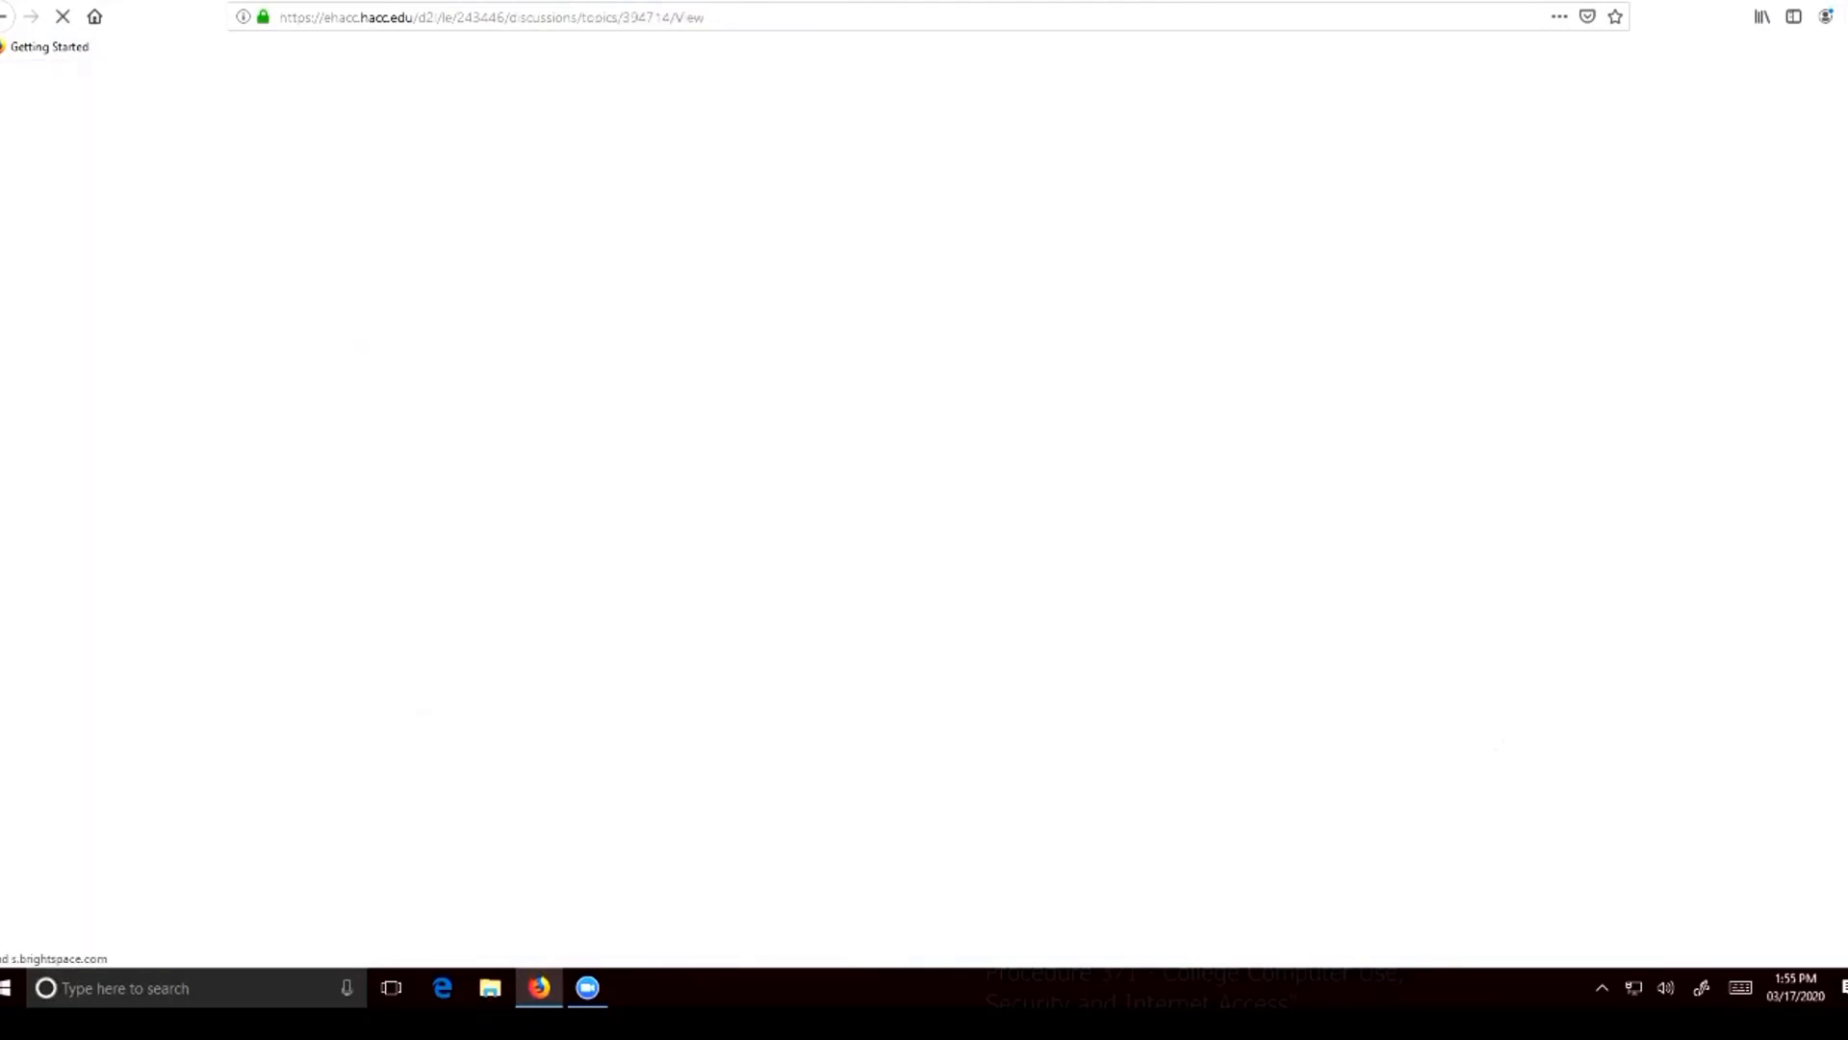